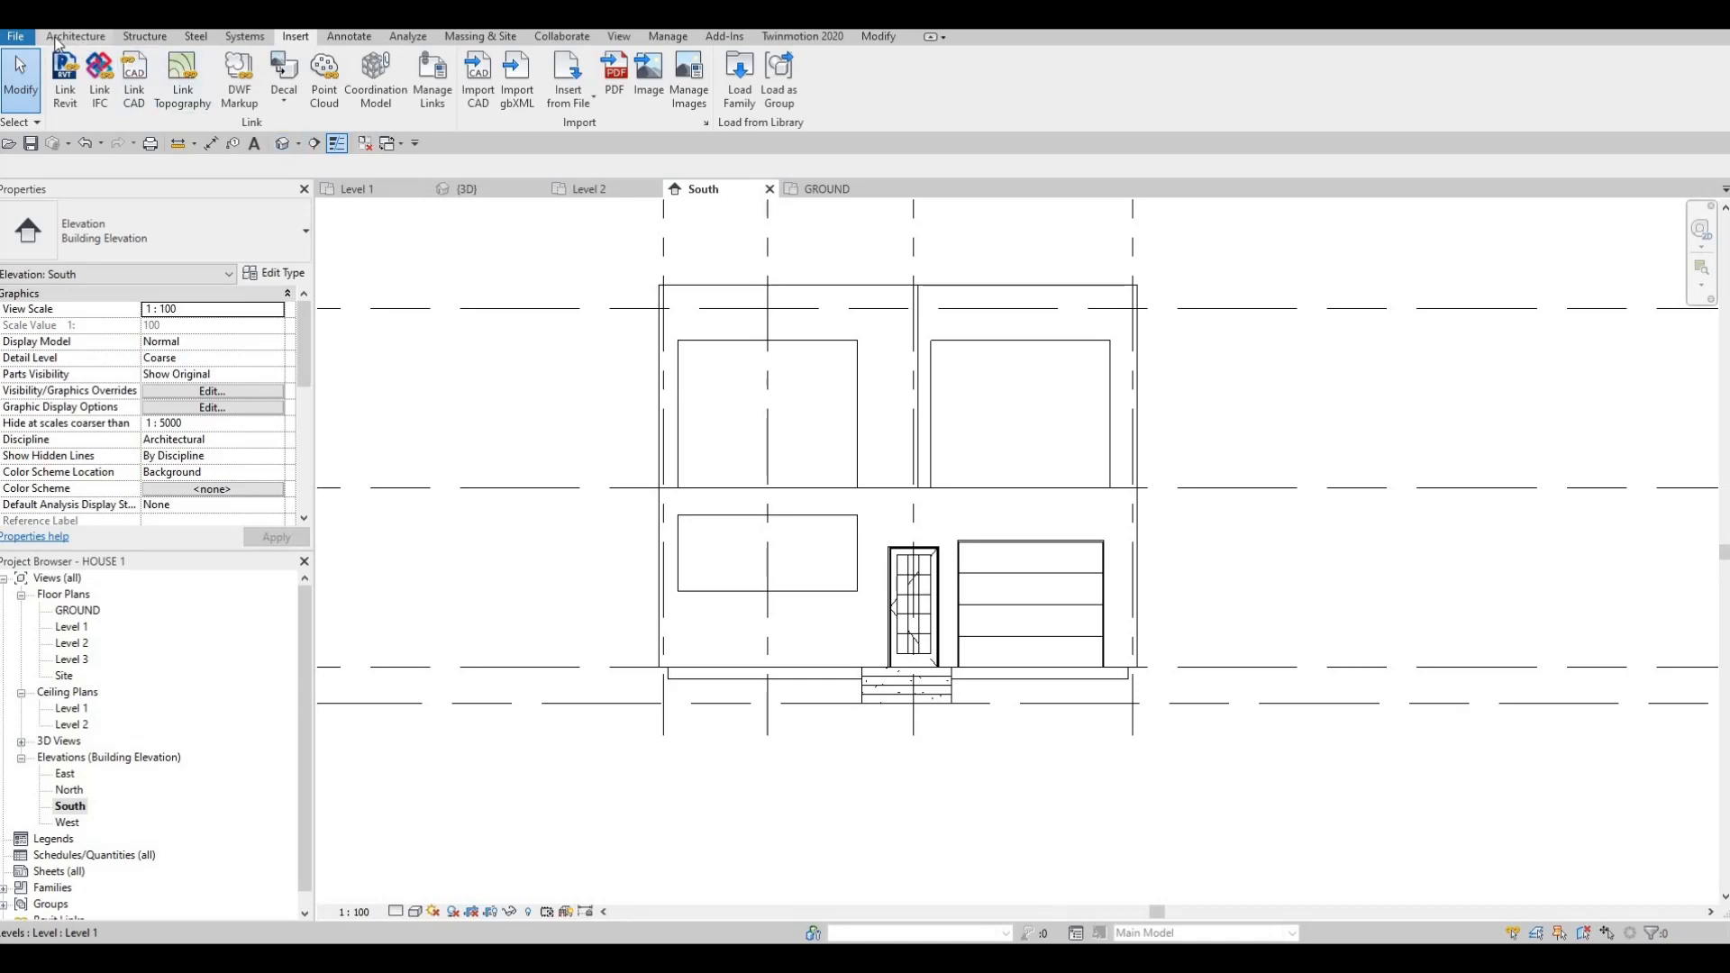
# - Start an in-place model in the Generic Models category with the name Generic Models 1
pyautogui.click(76, 36)
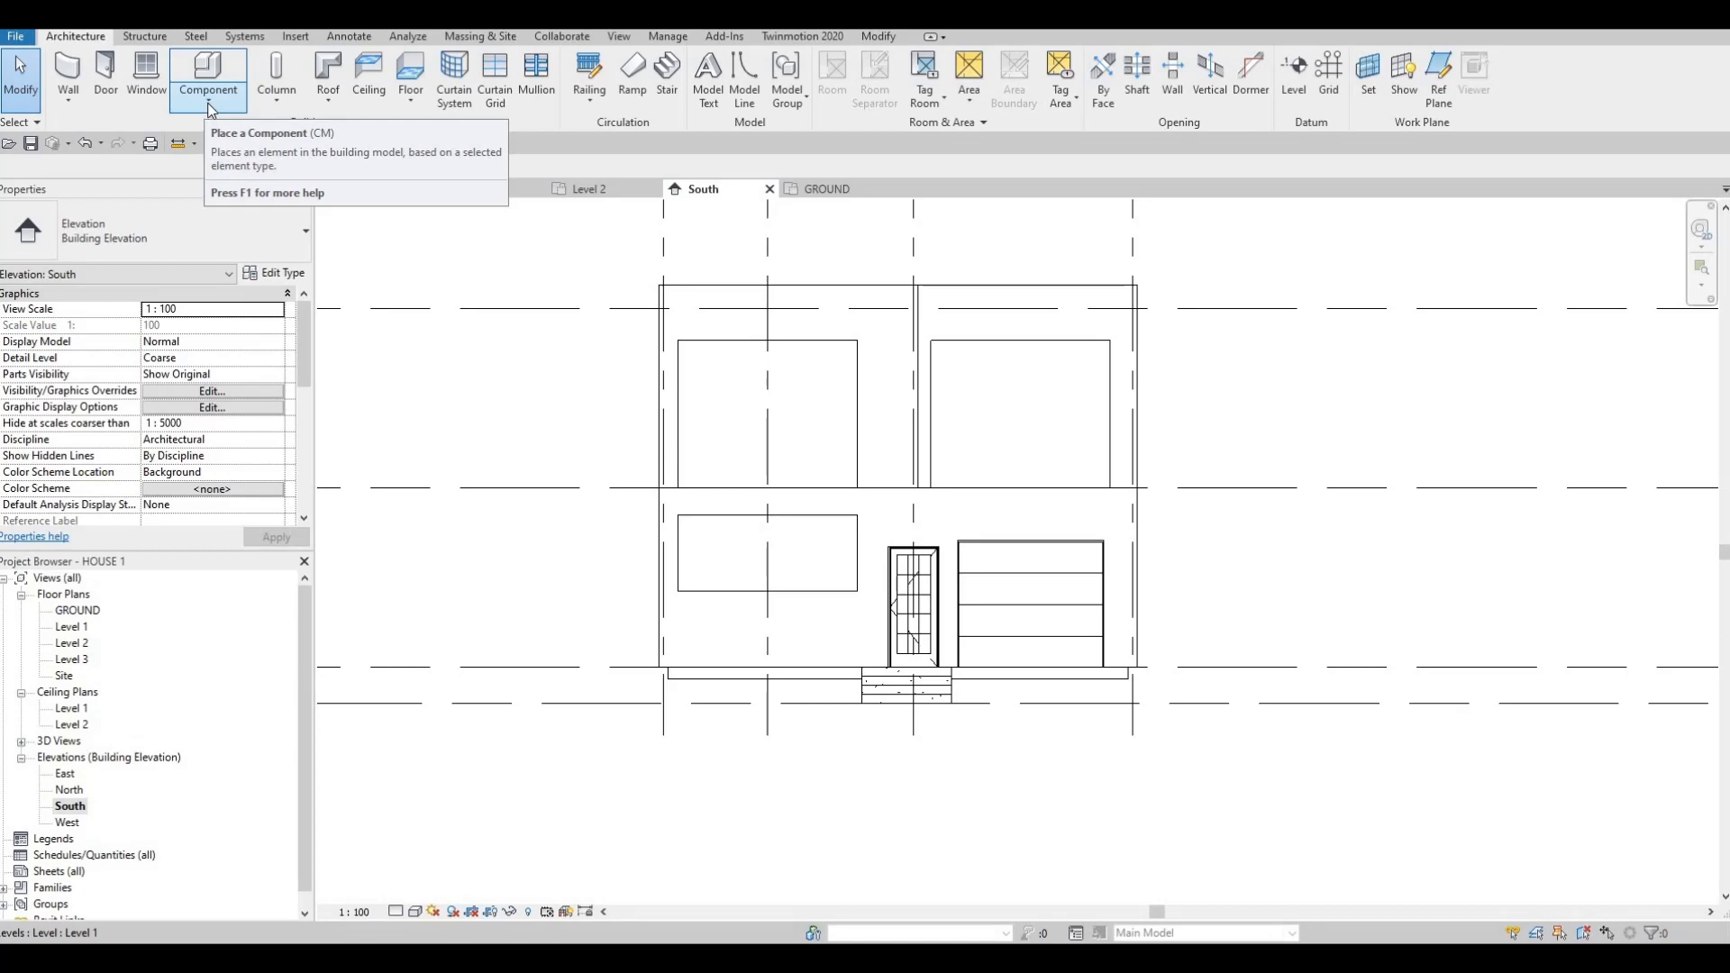
pyautogui.click(209, 105)
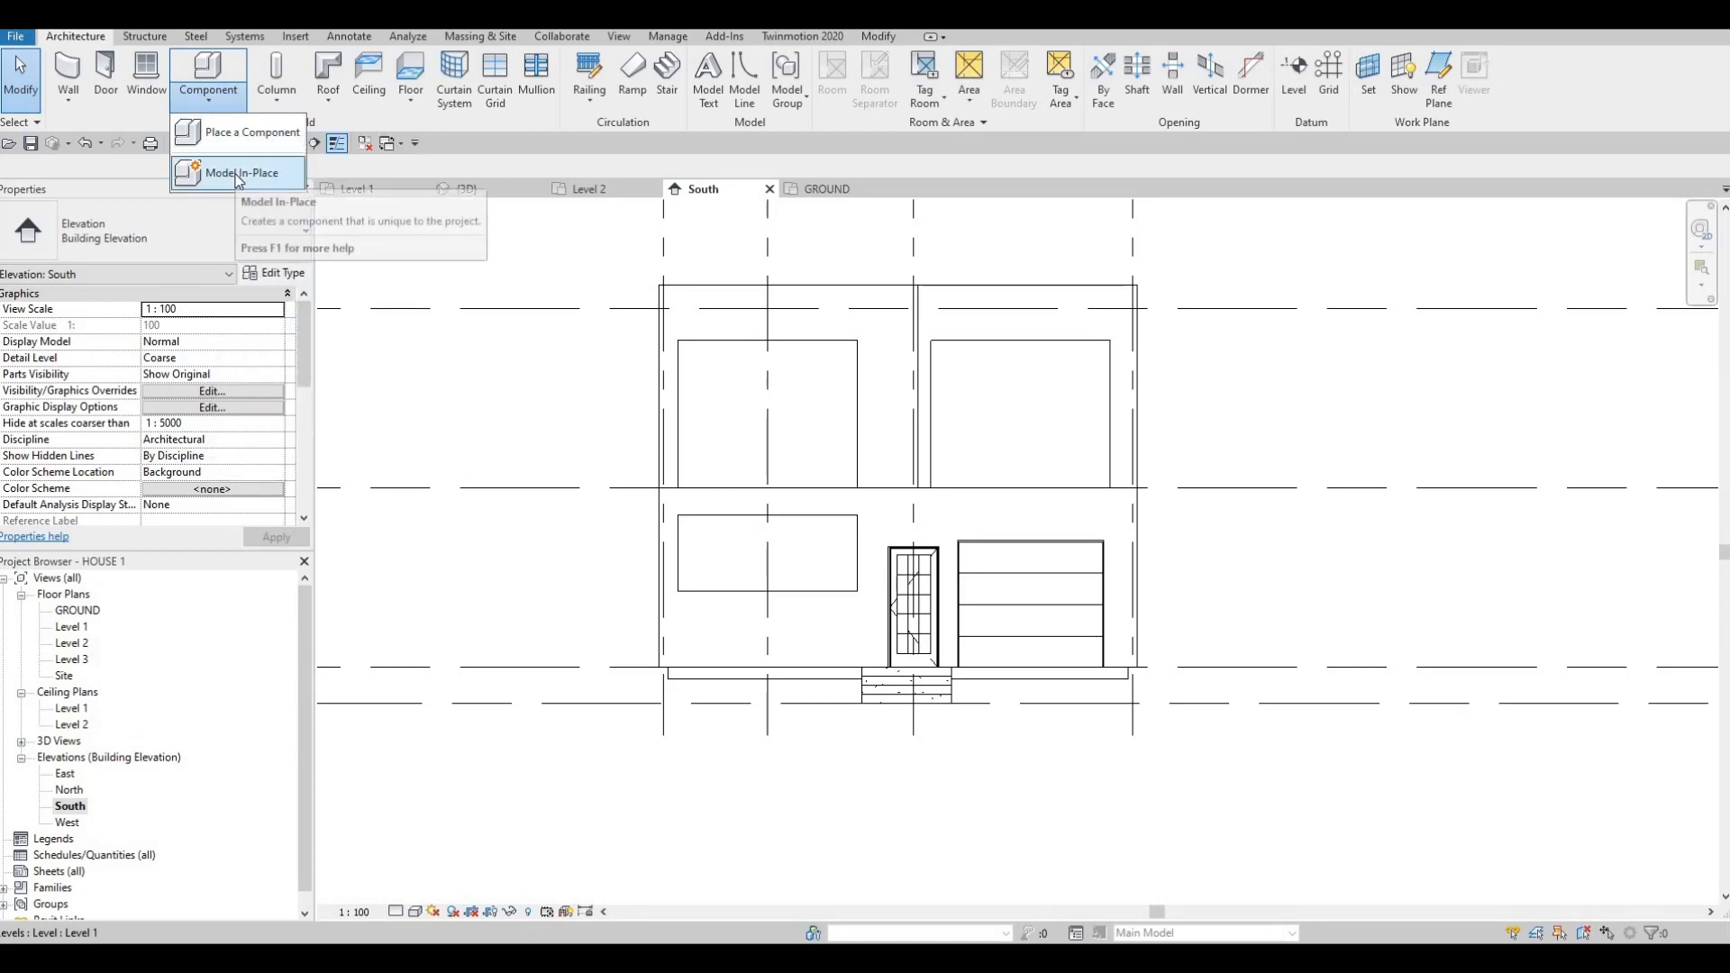
pyautogui.click(239, 174)
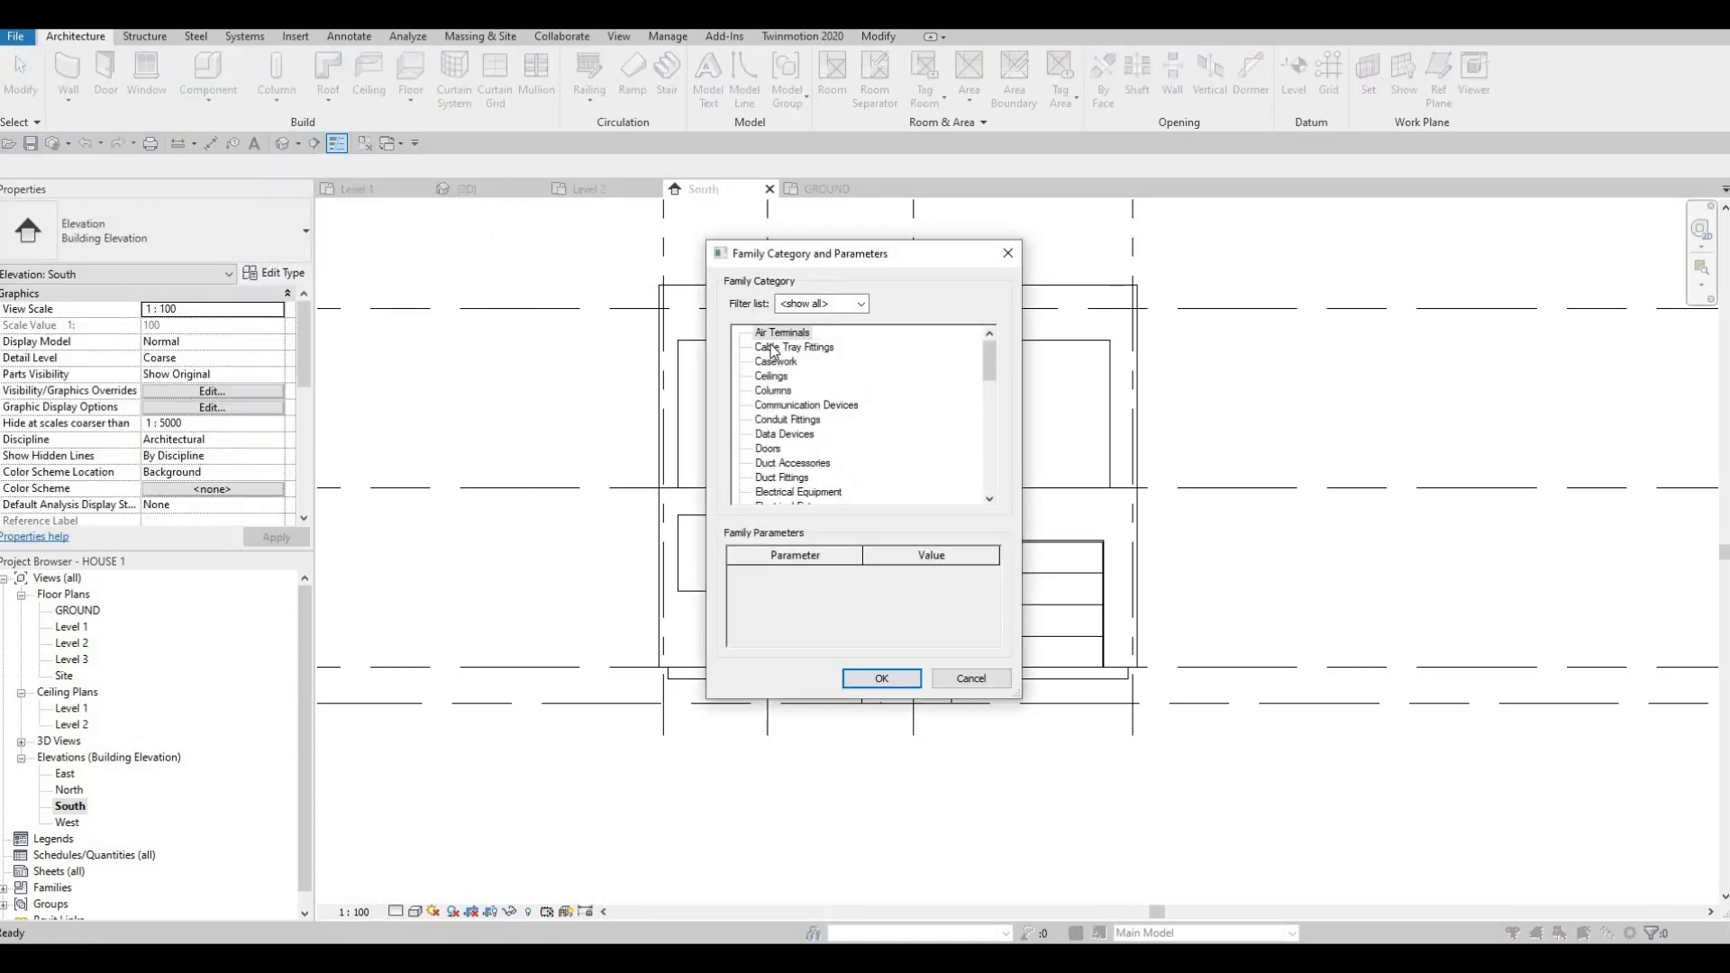
pyautogui.scroll(-3, 826, 417)
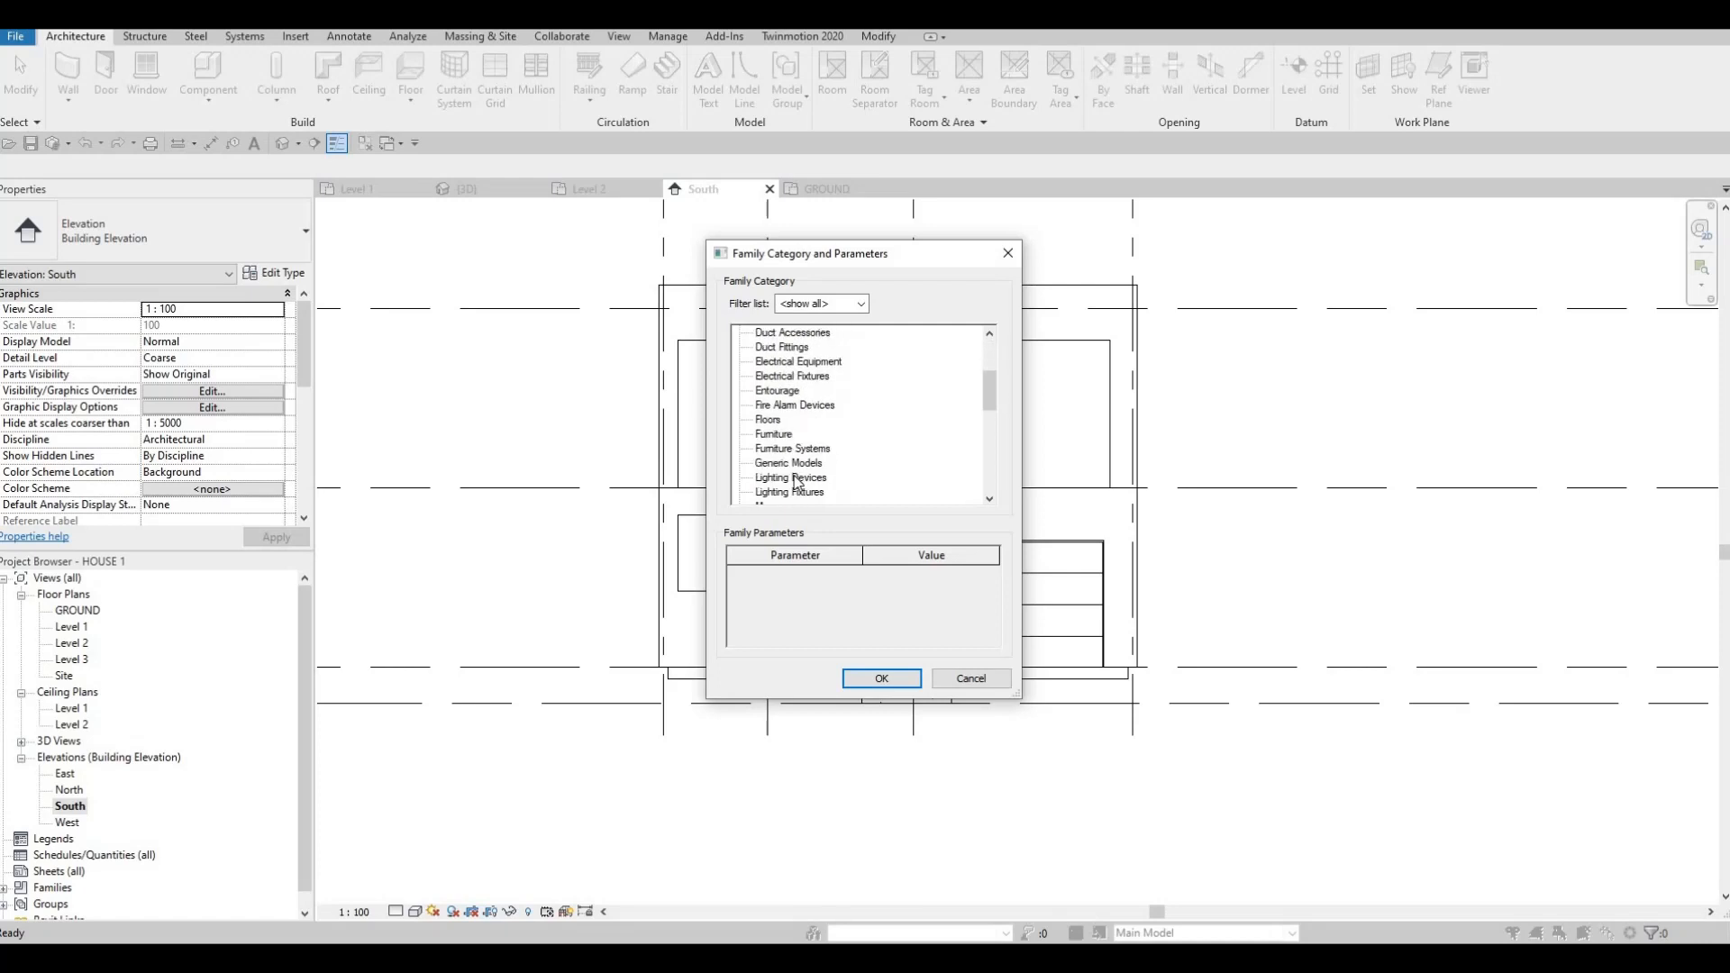
pyautogui.click(788, 462)
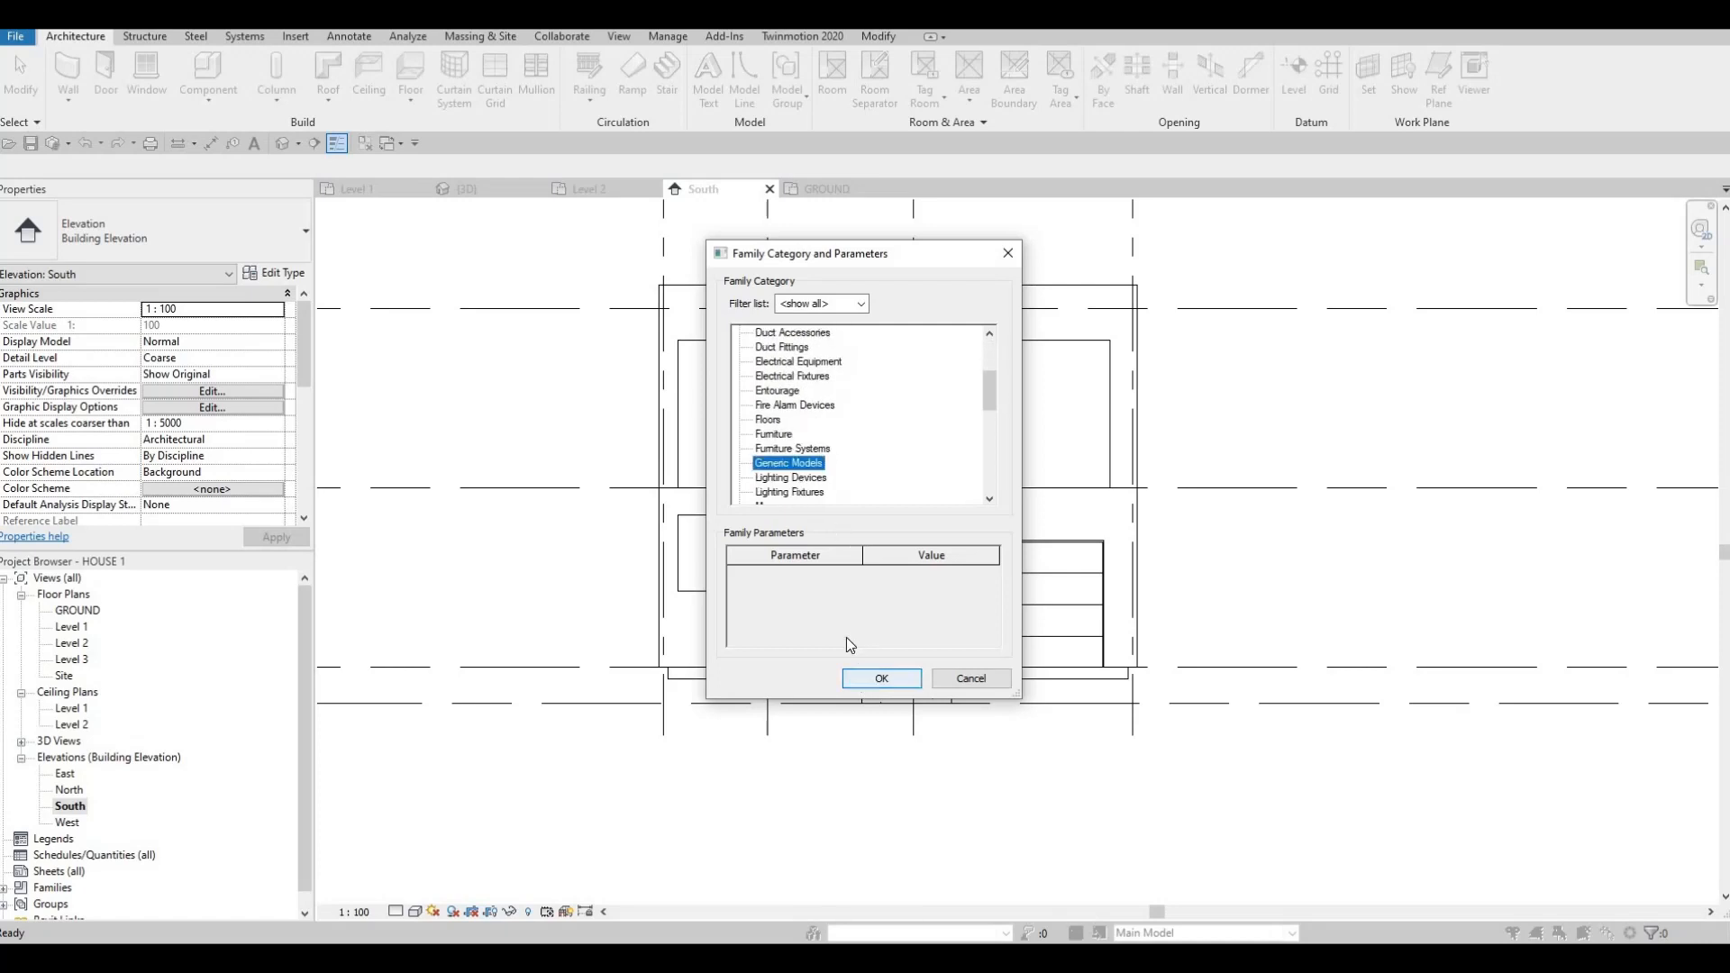
pyautogui.click(863, 679)
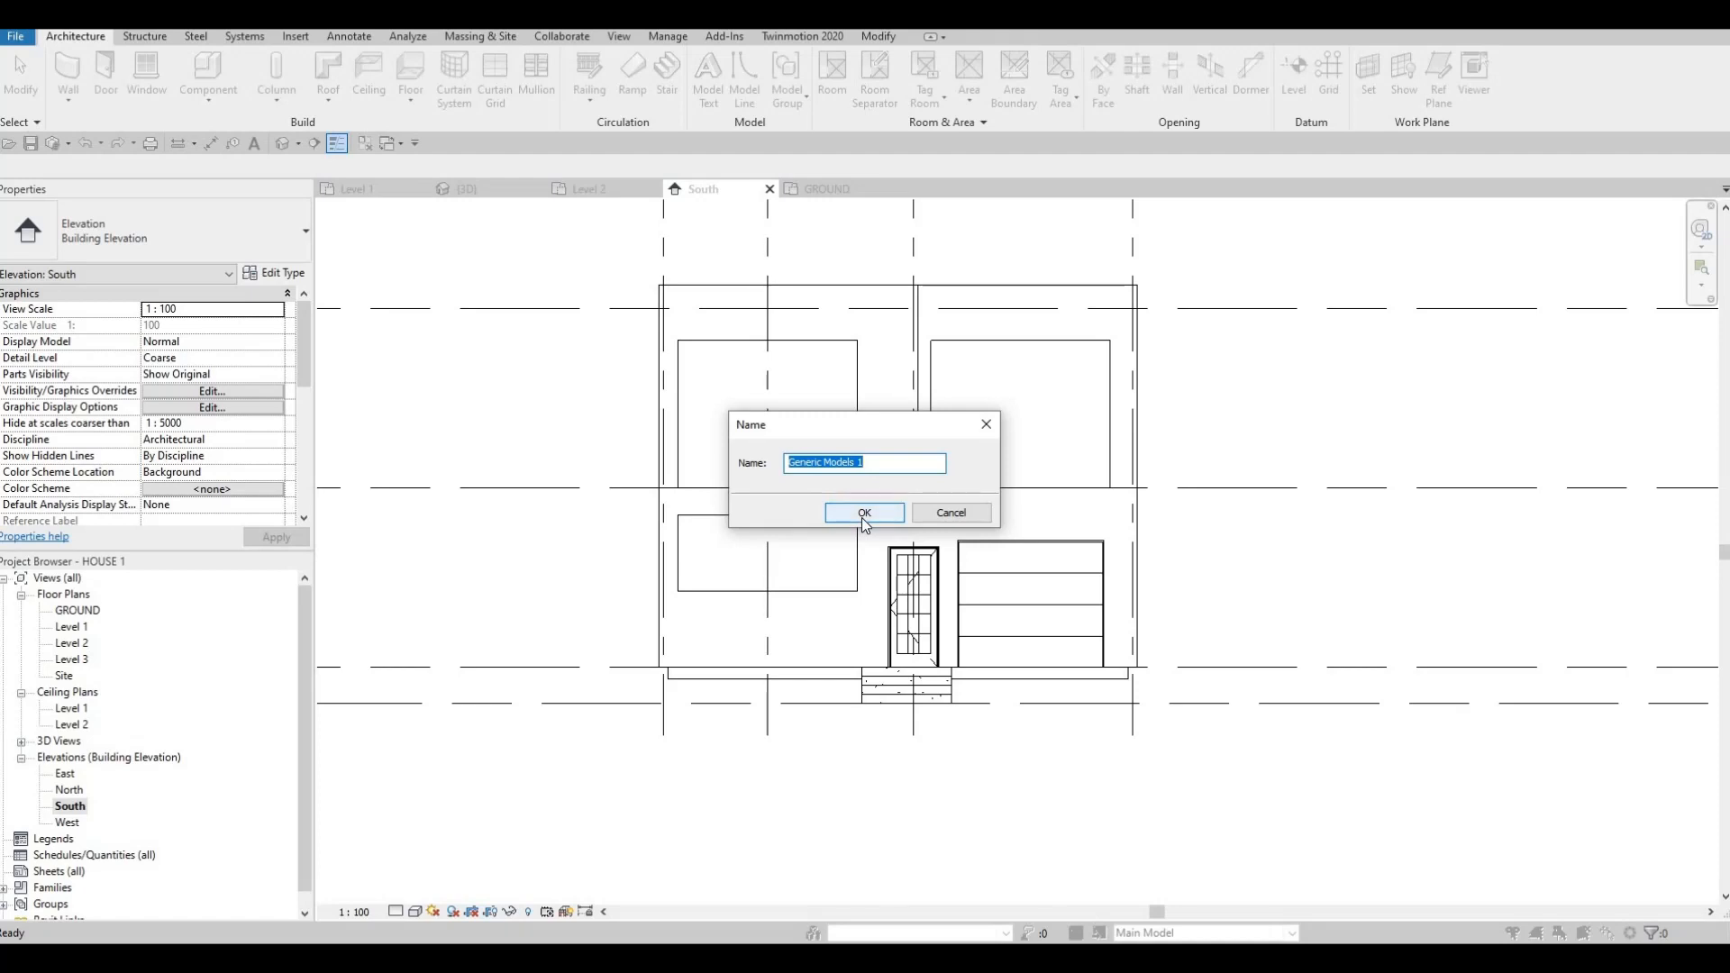
pyautogui.click(864, 512)
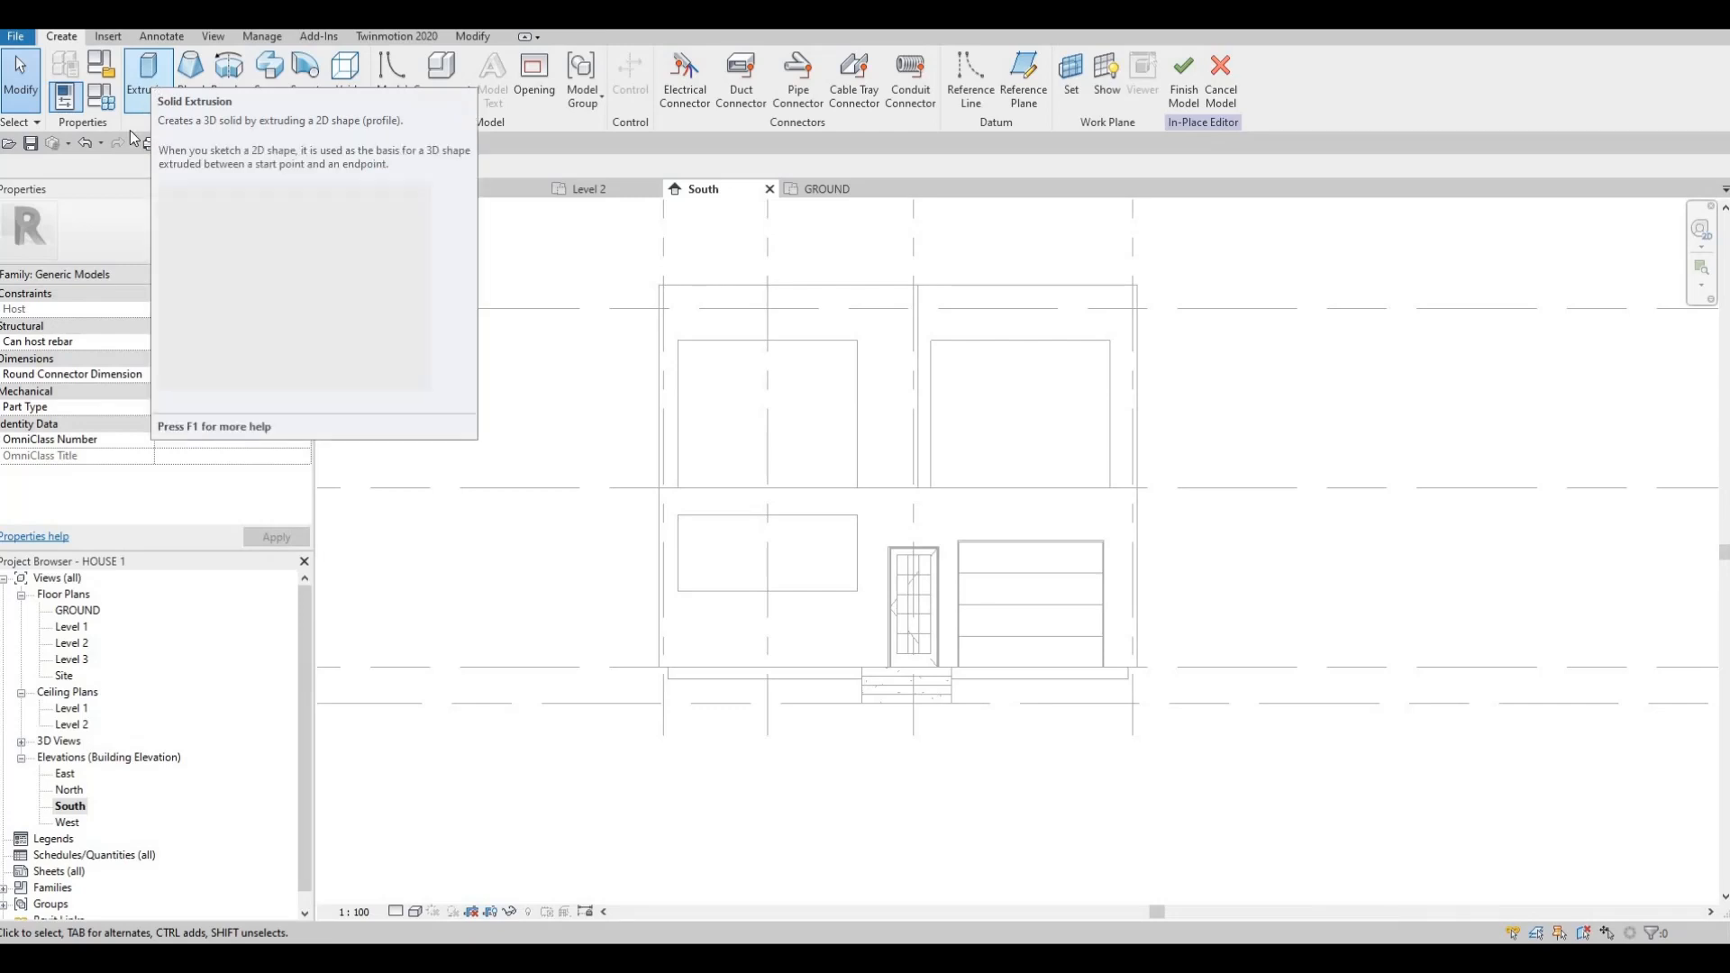
# - Start a solid extrusion with the front exterior wall face picked as its work plane
pyautogui.click(140, 97)
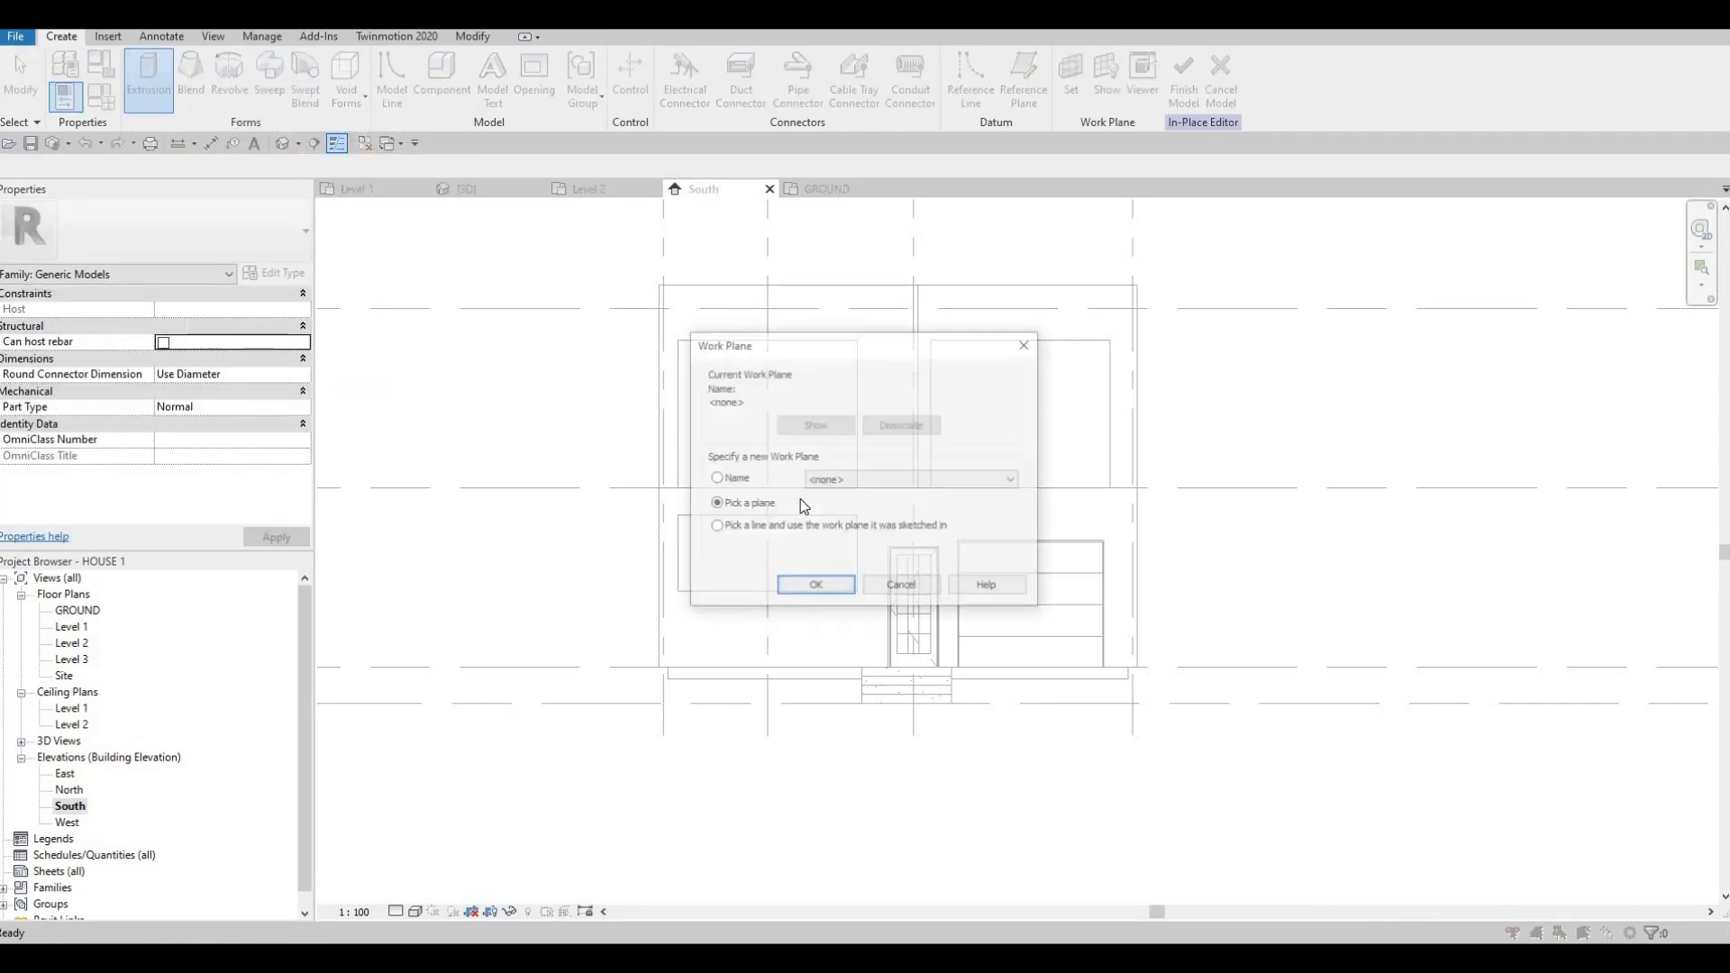
pyautogui.click(814, 589)
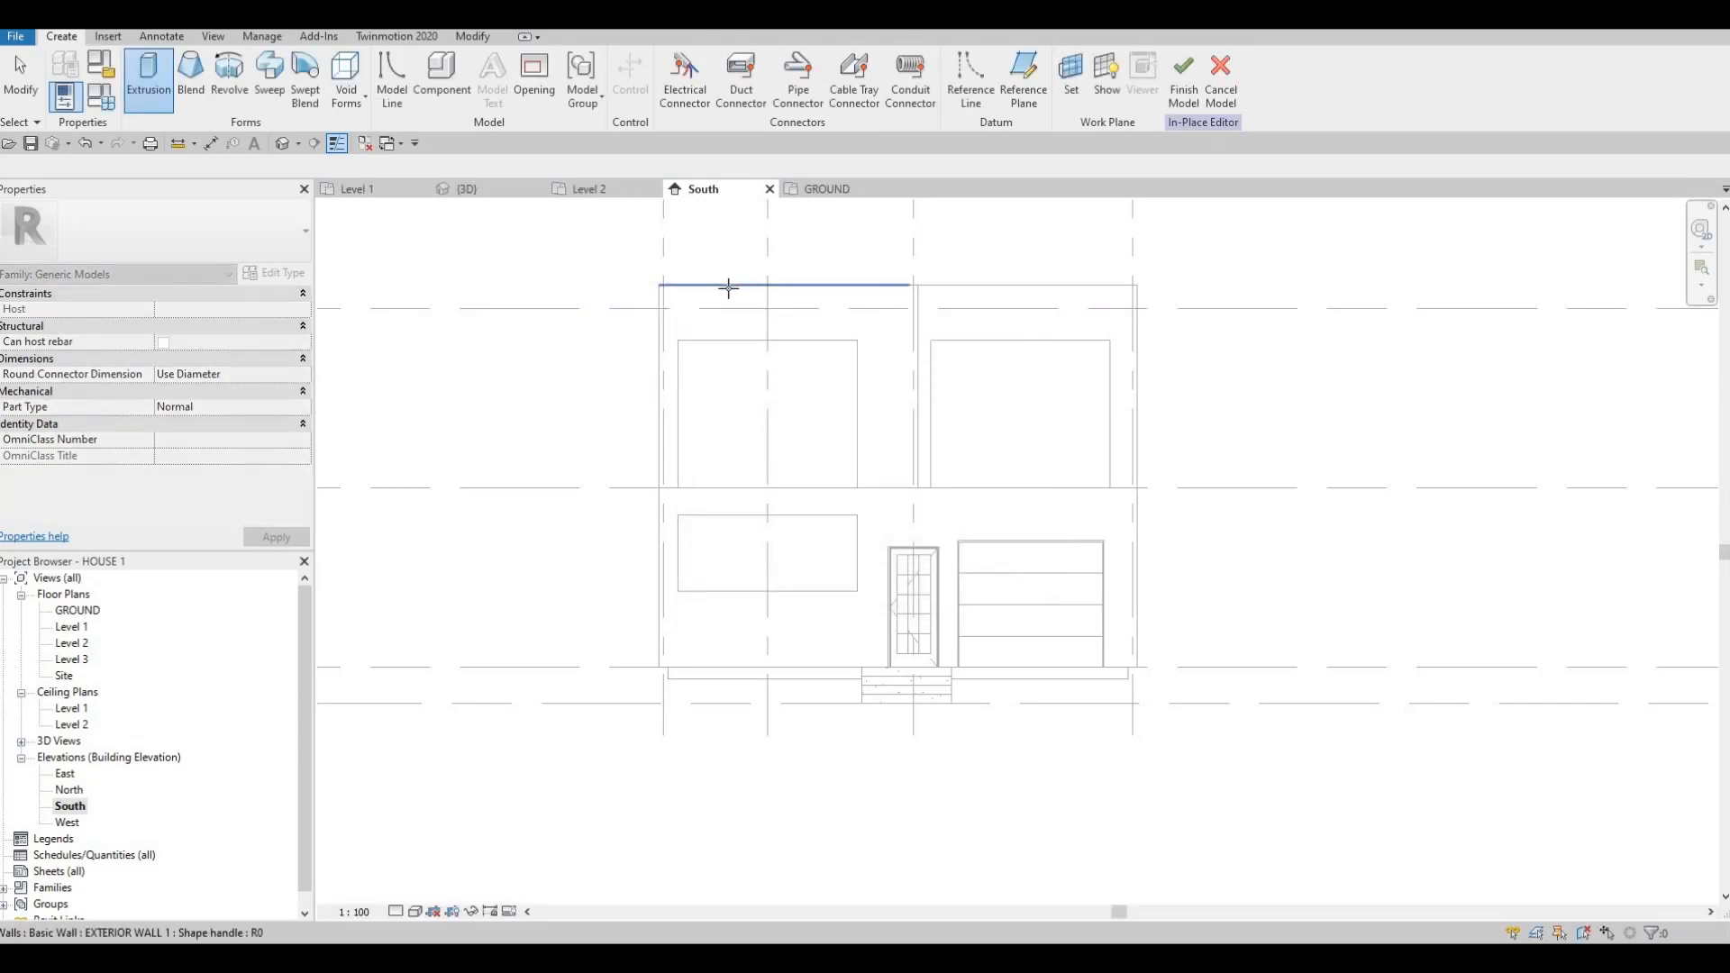
pyautogui.click(691, 336)
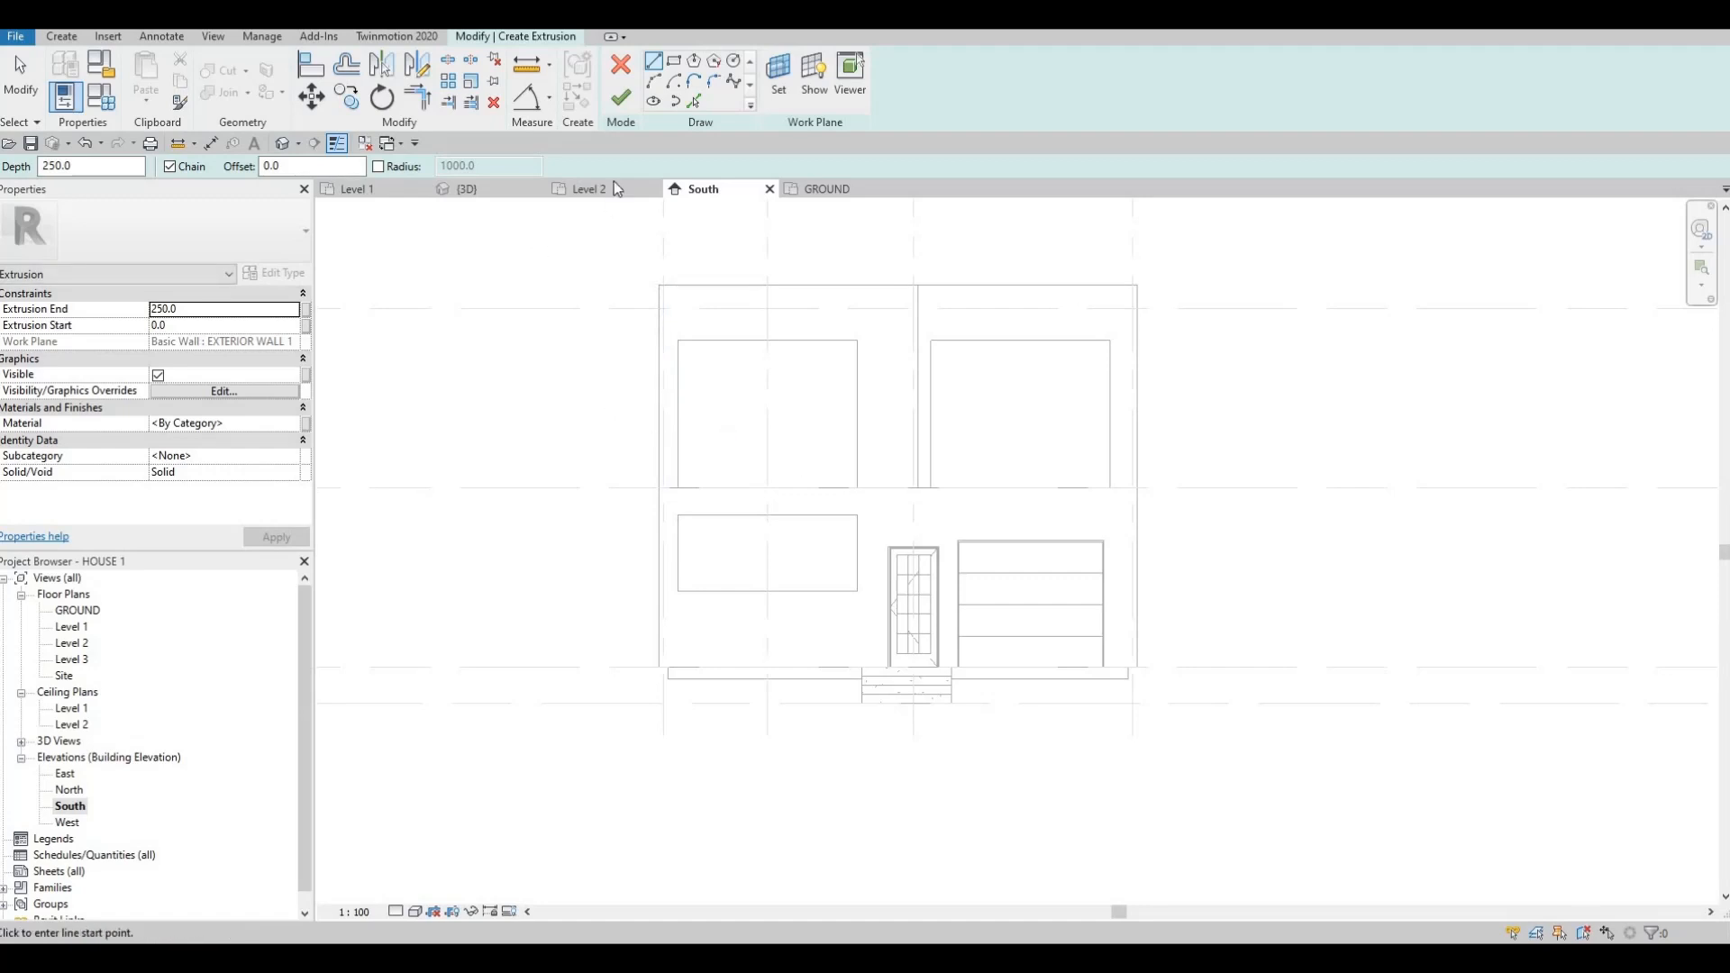
# - Browse materials for the extrusion and add Wall Texture, Stucco from the AEC Plaster library to the project materials
pyautogui.click(290, 424)
pyautogui.click(305, 424)
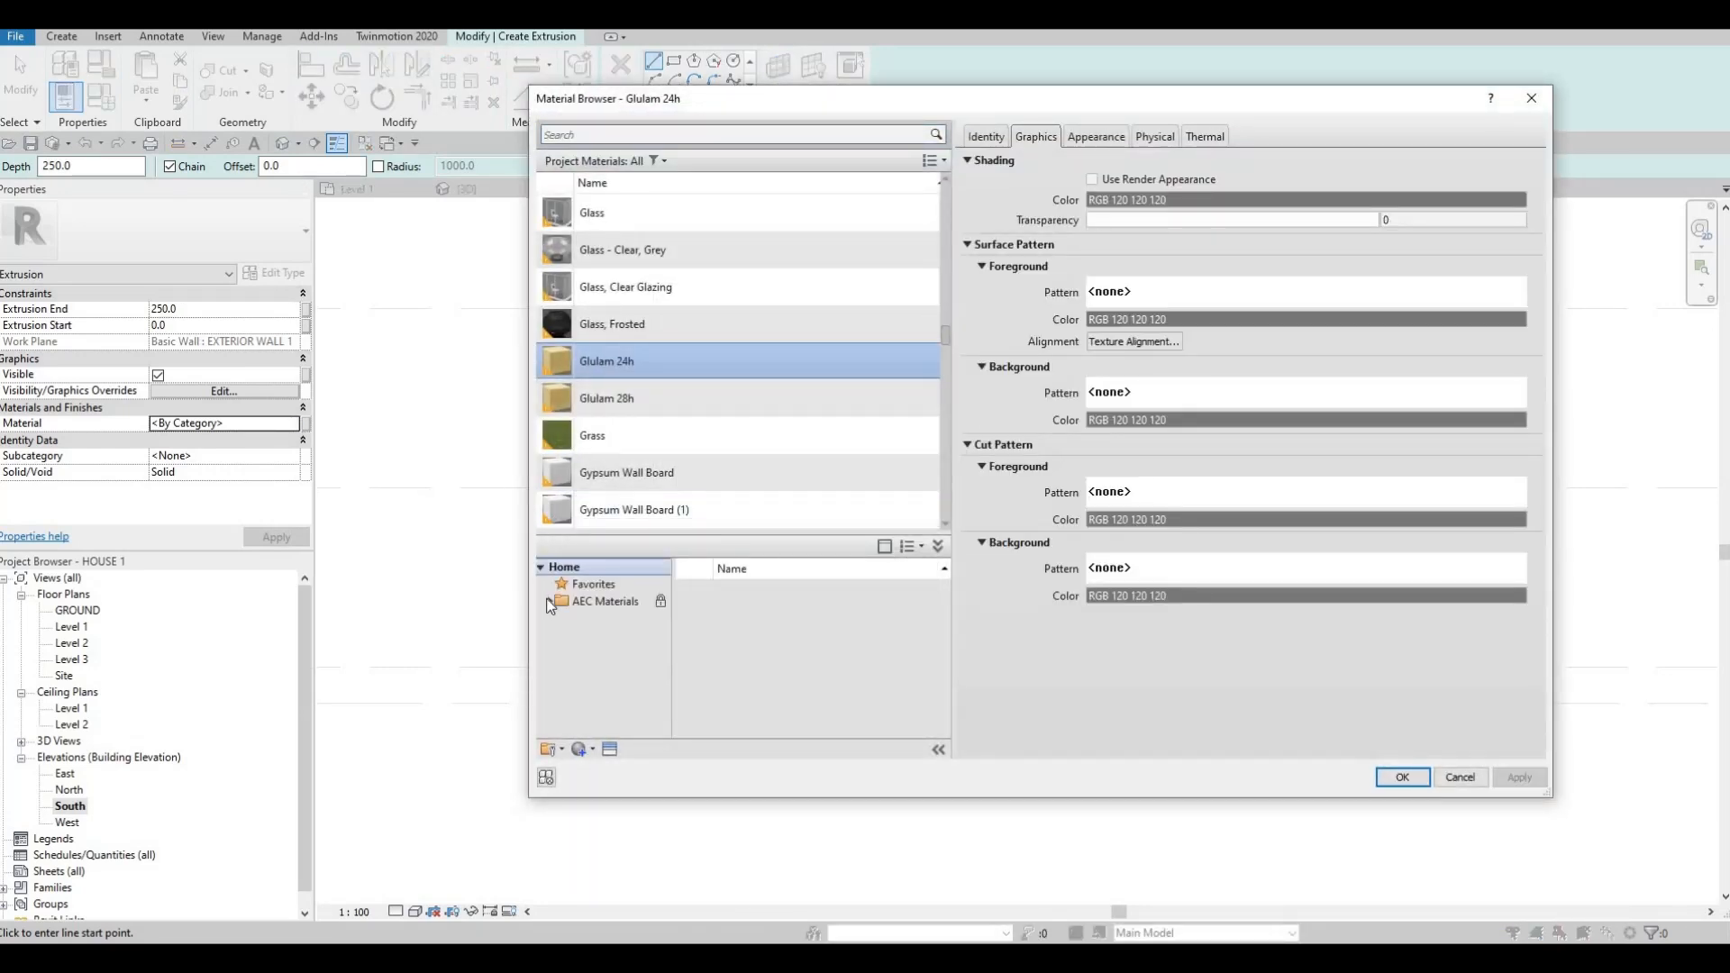
pyautogui.click(547, 601)
pyautogui.scroll(-4, 594, 667)
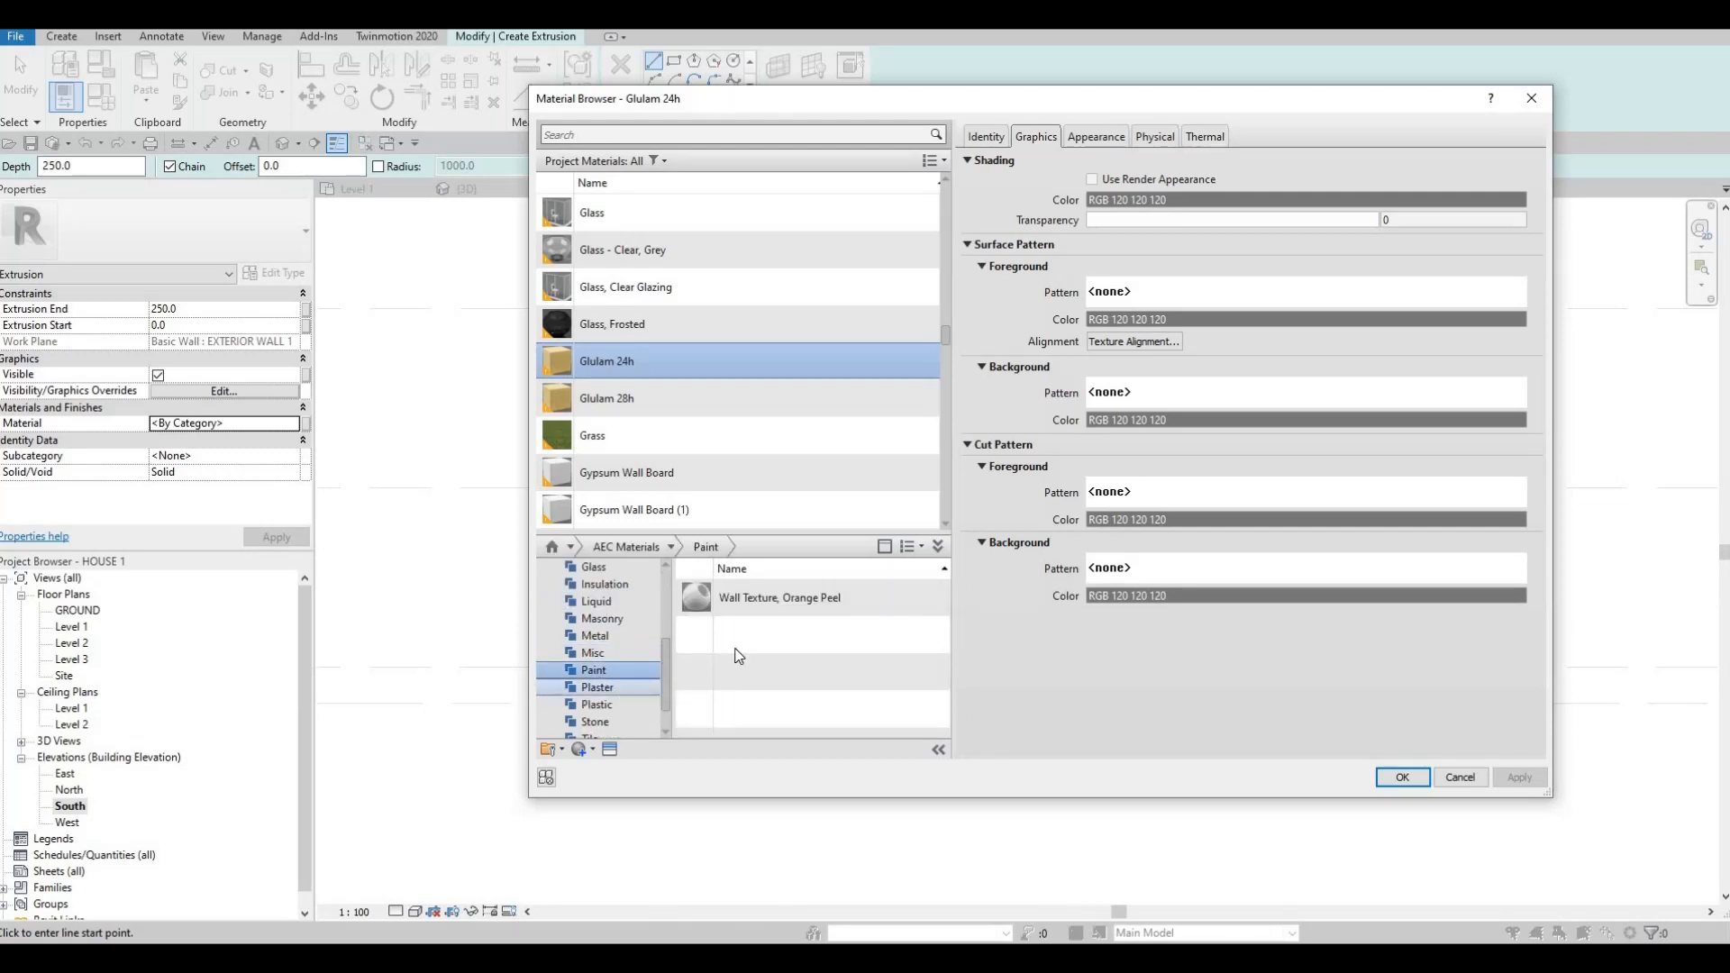
pyautogui.click(615, 688)
pyautogui.scroll(-2, 820, 662)
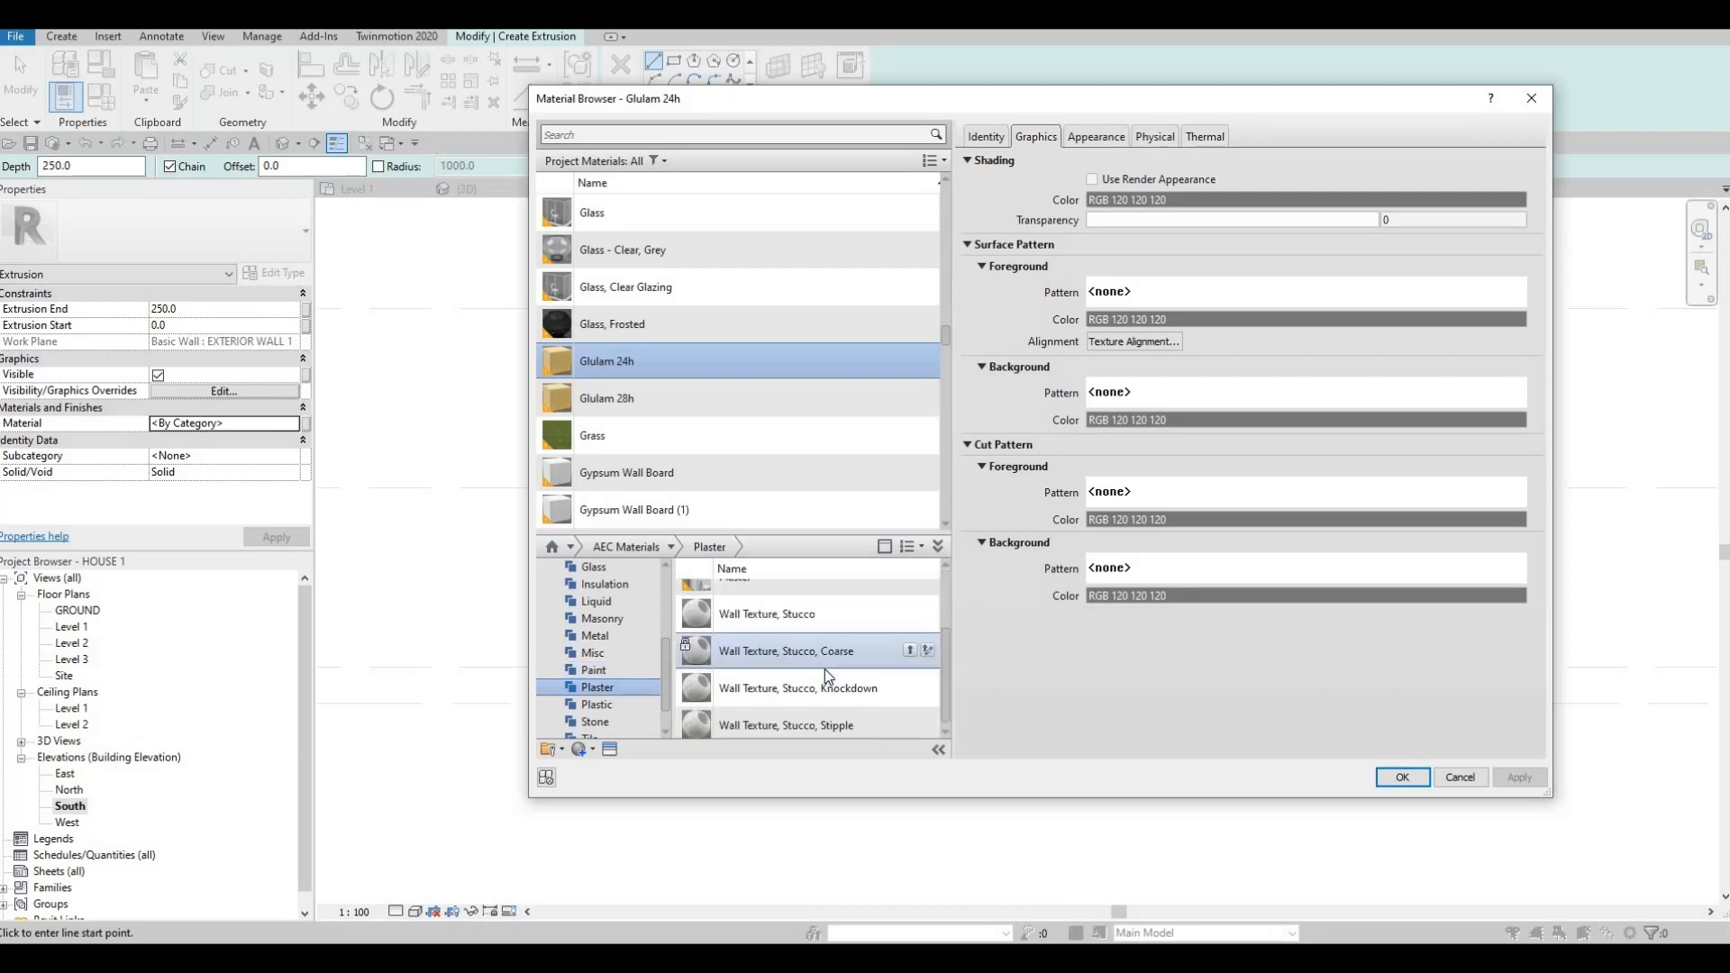
pyautogui.scroll(-1, 834, 708)
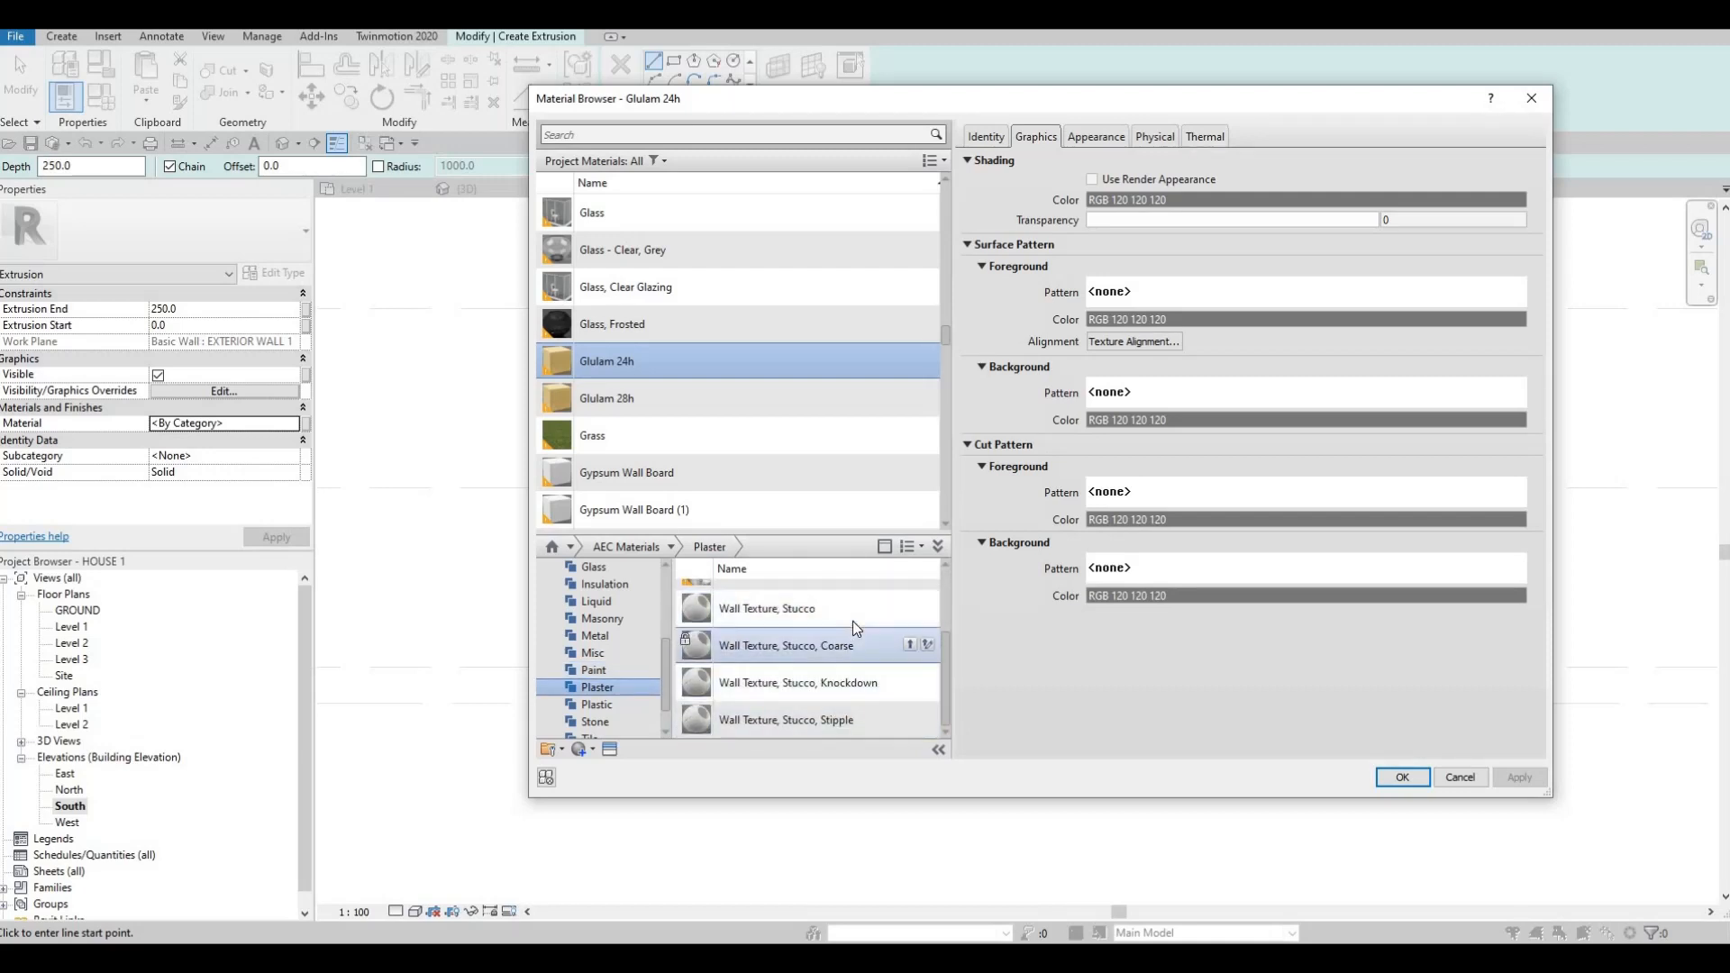
pyautogui.click(910, 607)
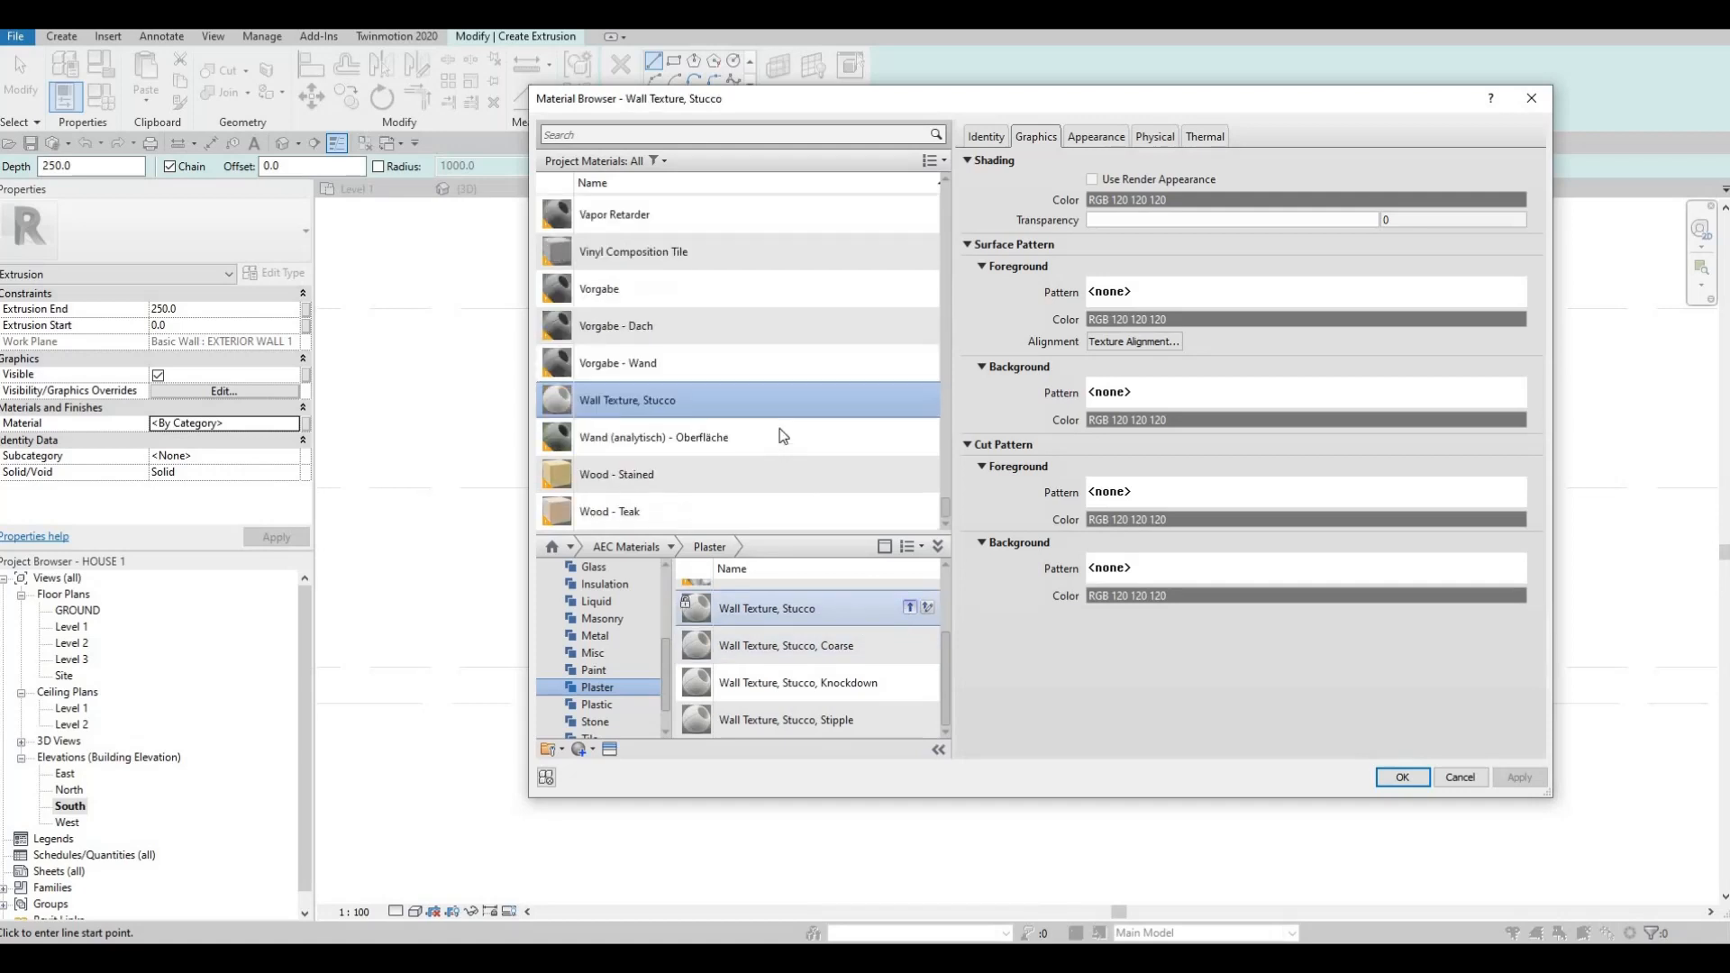
# - Duplicate the stucco material as PAINT 1 and assign it to the extrusion
pyautogui.click(594, 753)
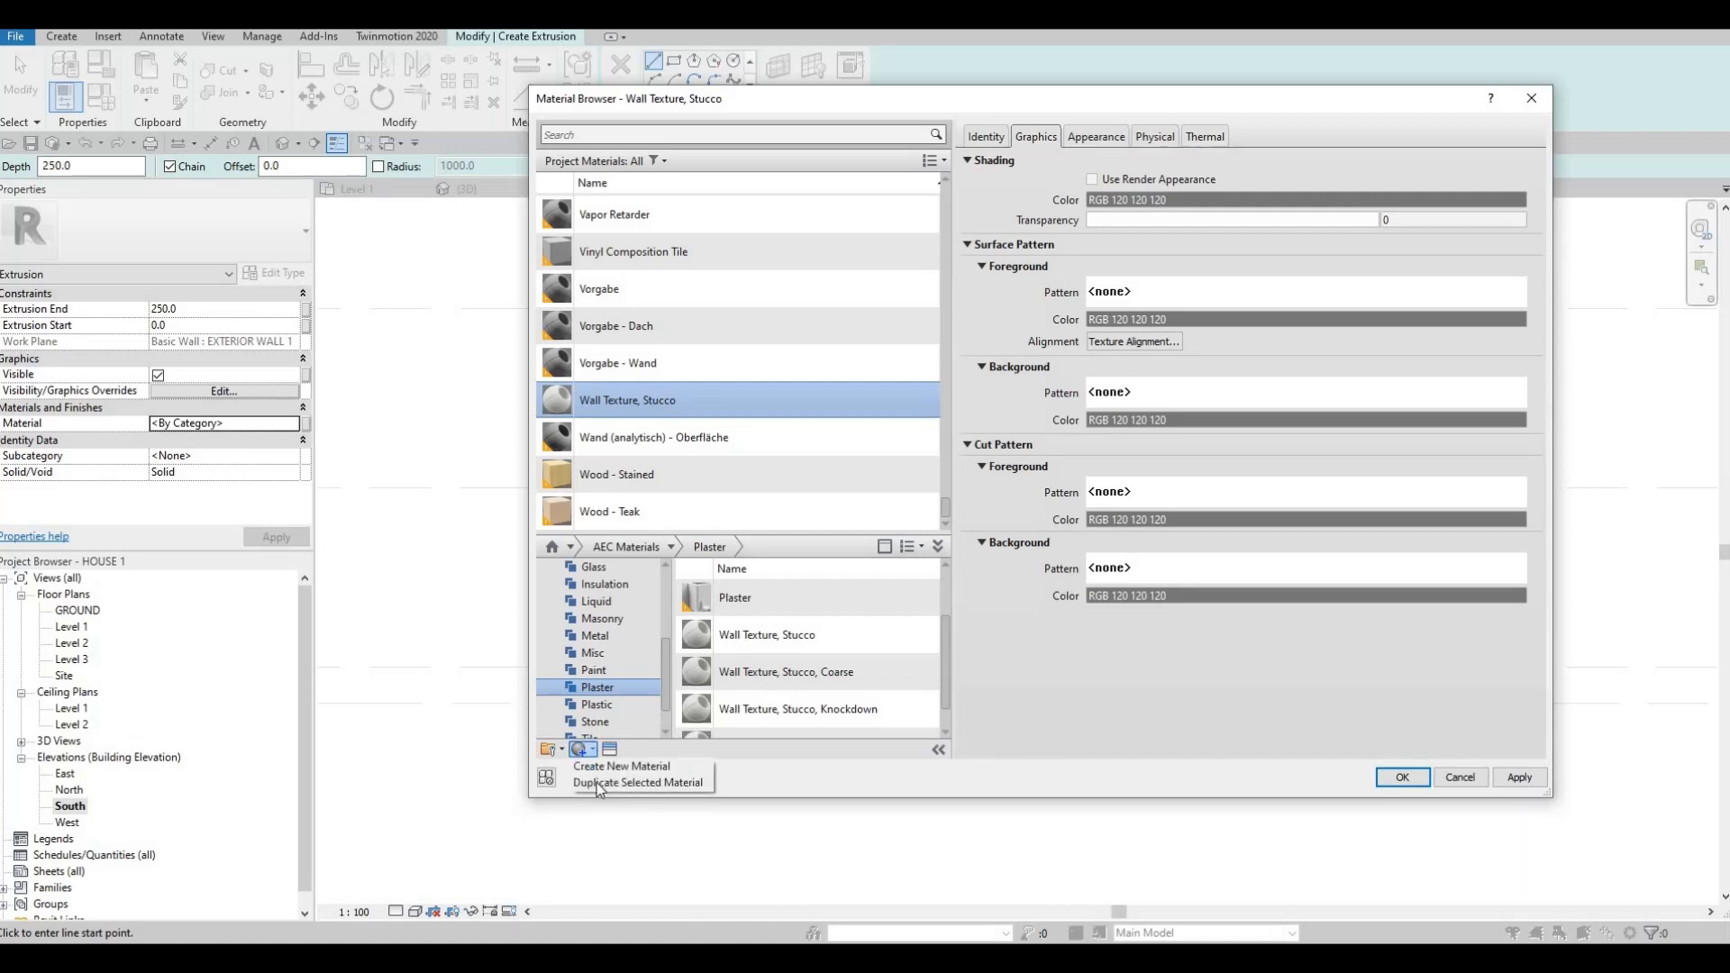
pyautogui.click(596, 782)
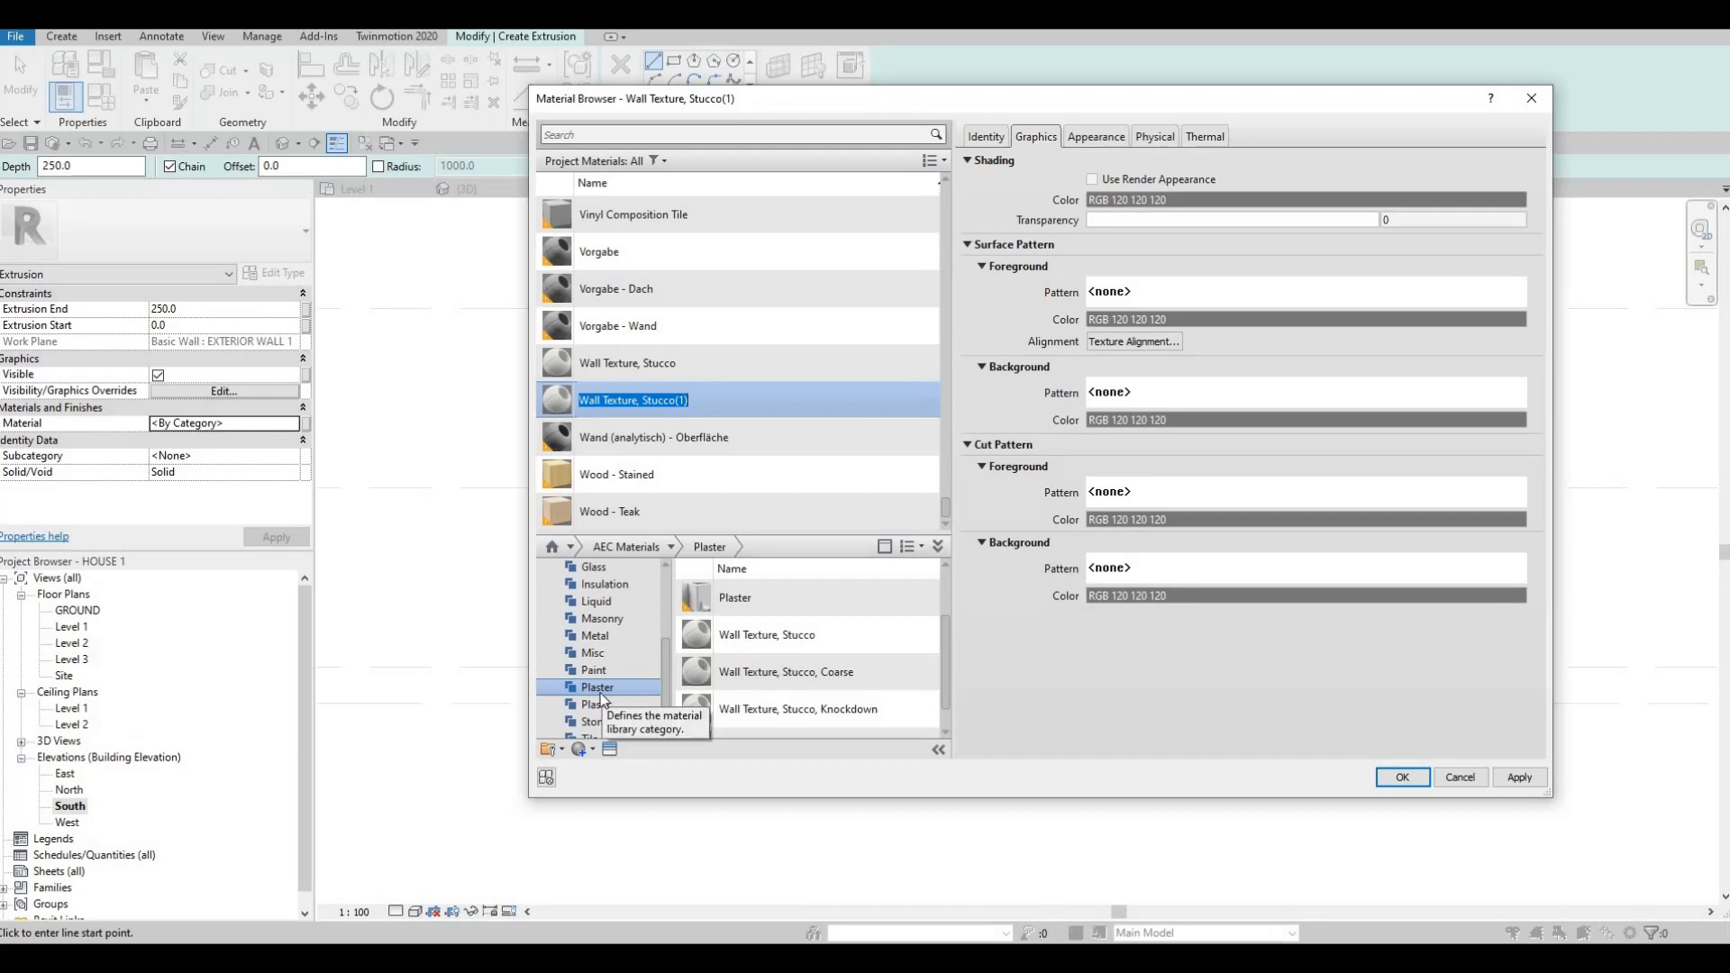
pyautogui.write('PAIN')
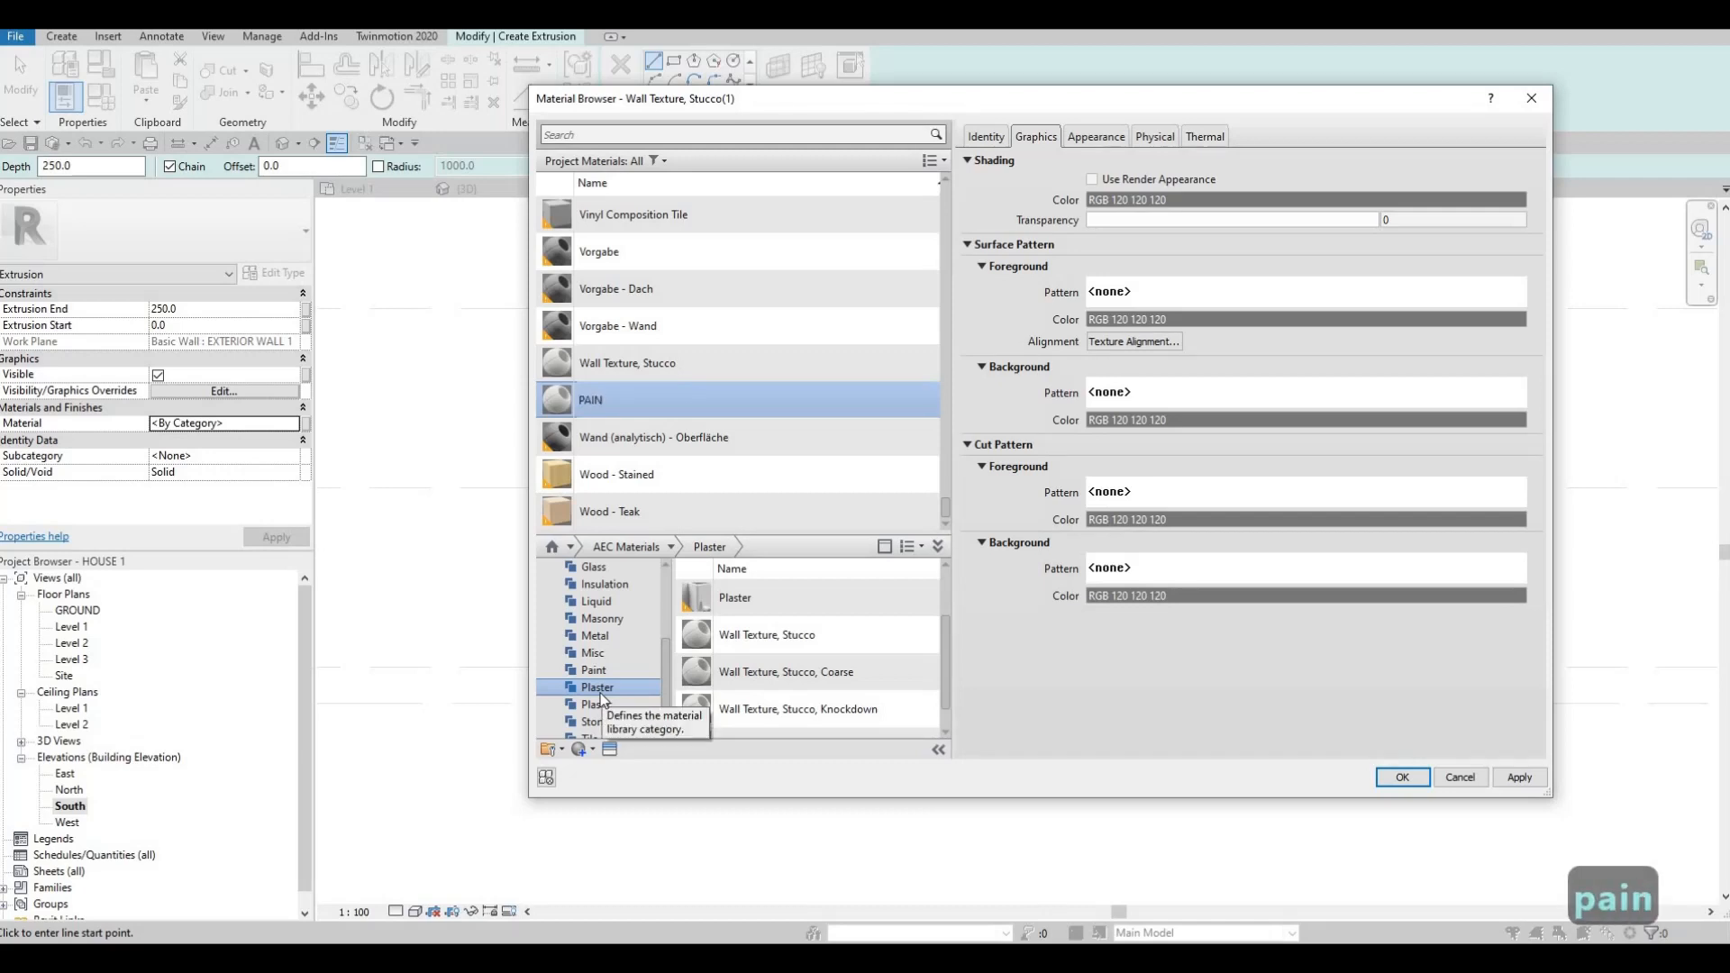
pyautogui.write('T 1')
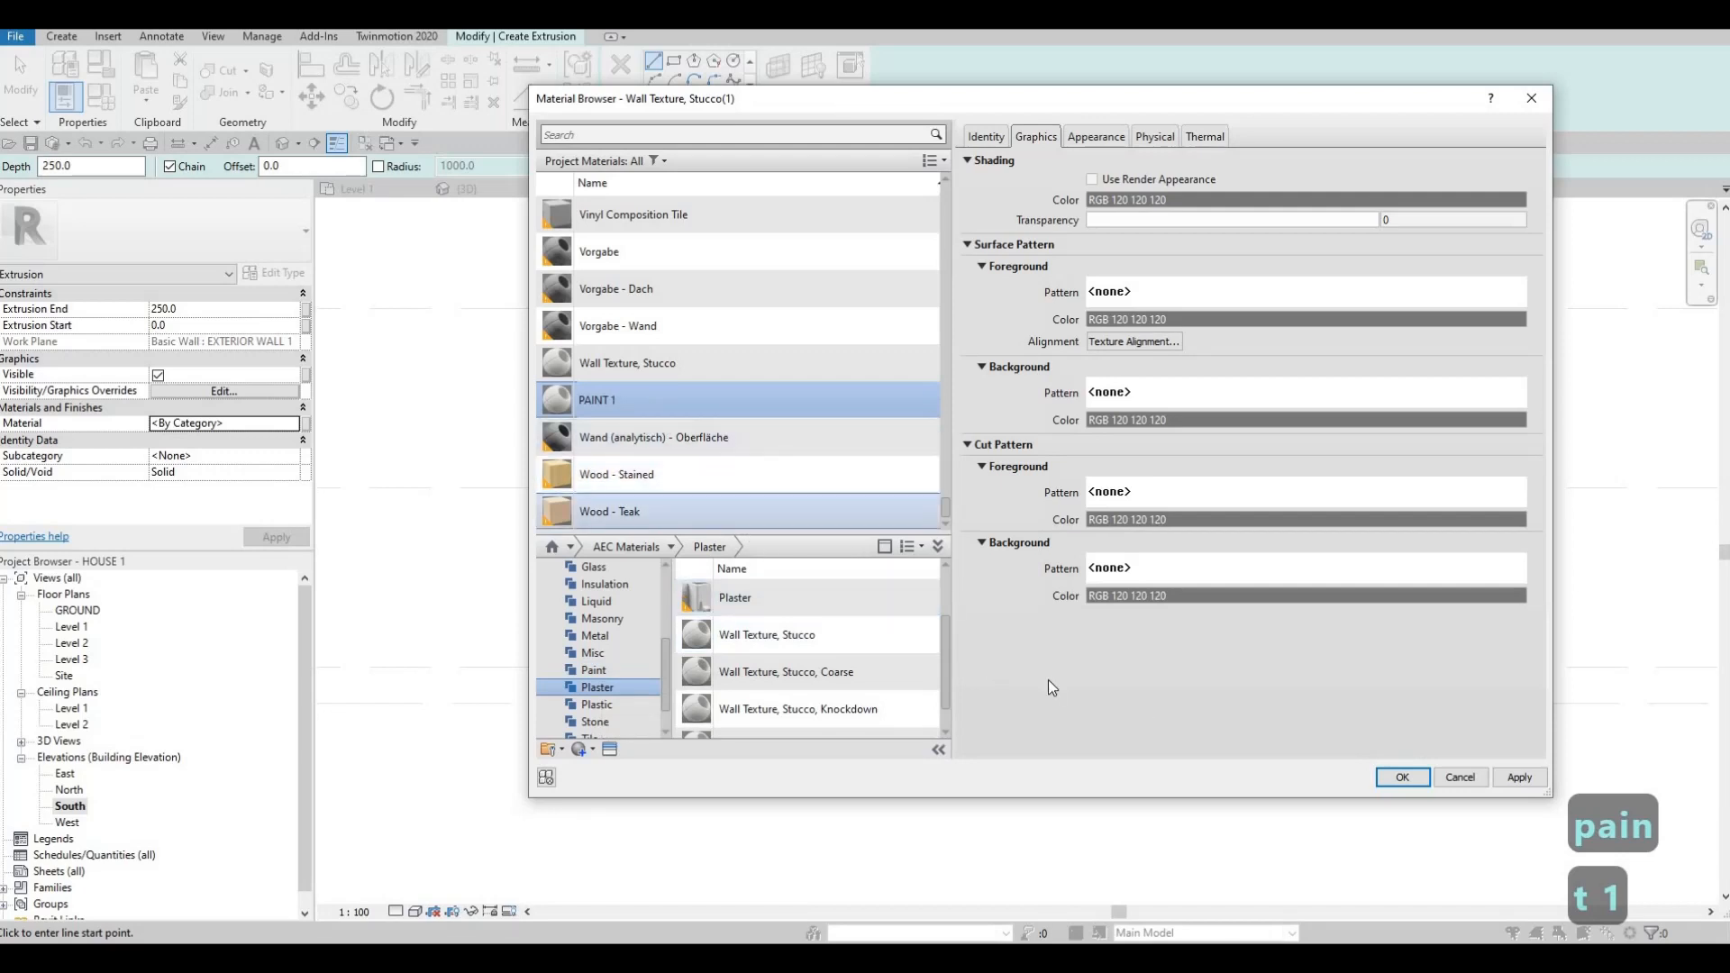
pyautogui.click(1508, 779)
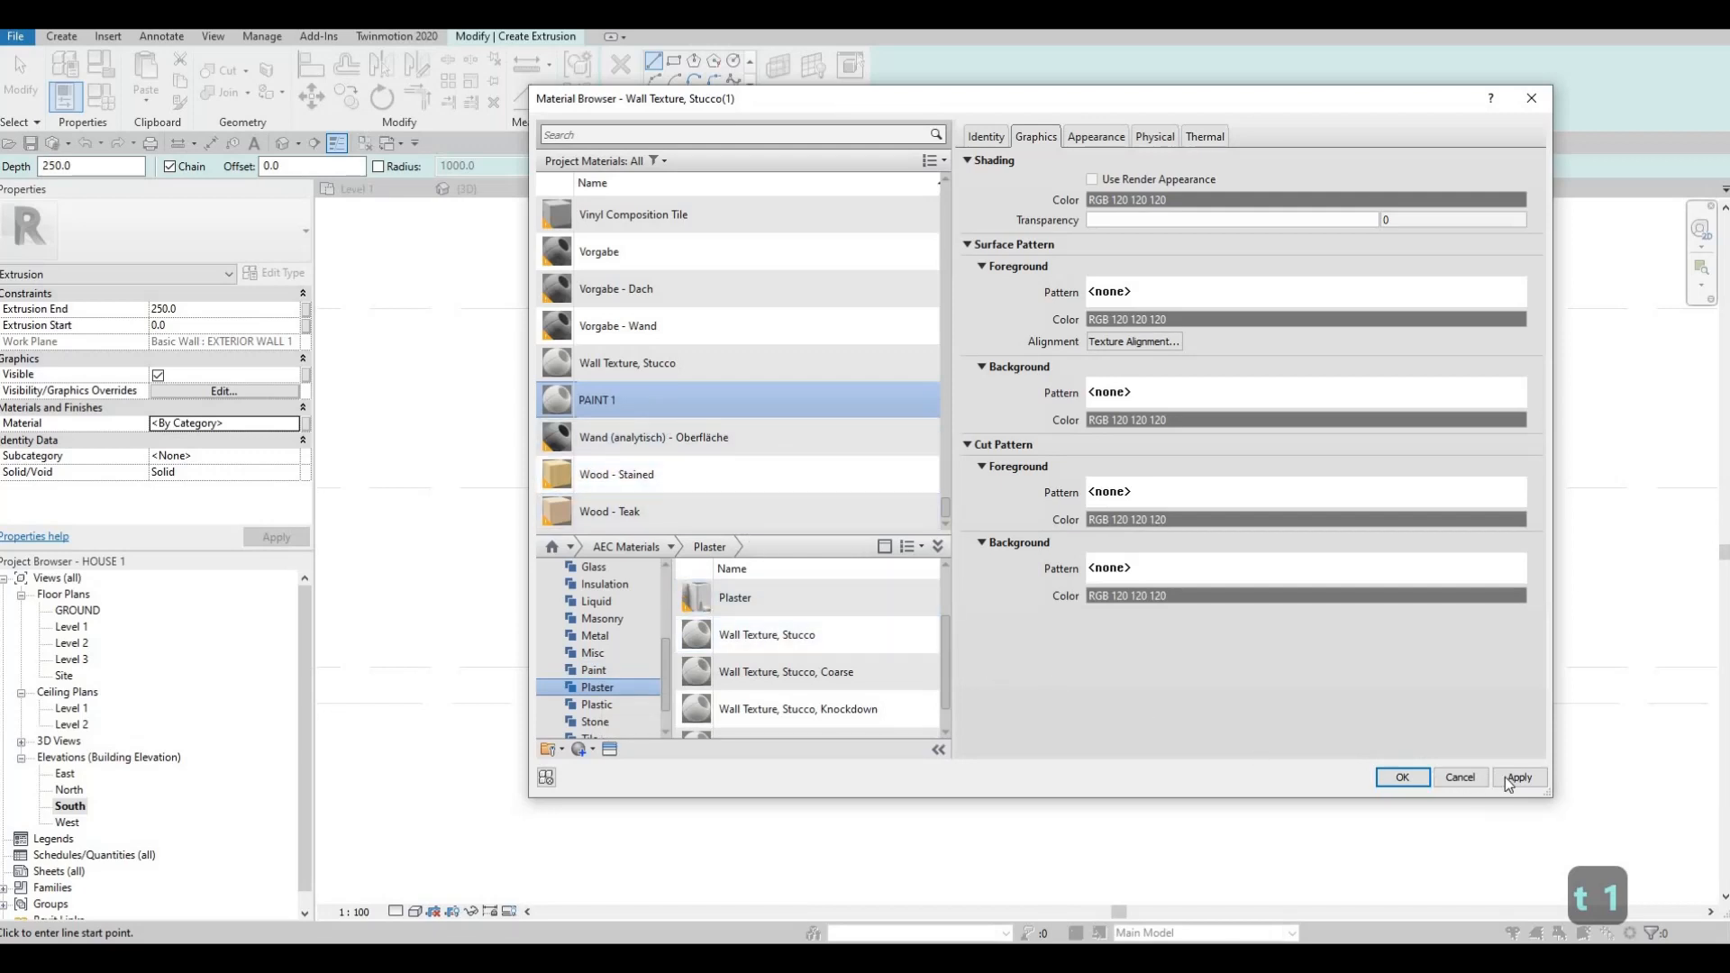
pyautogui.click(1420, 779)
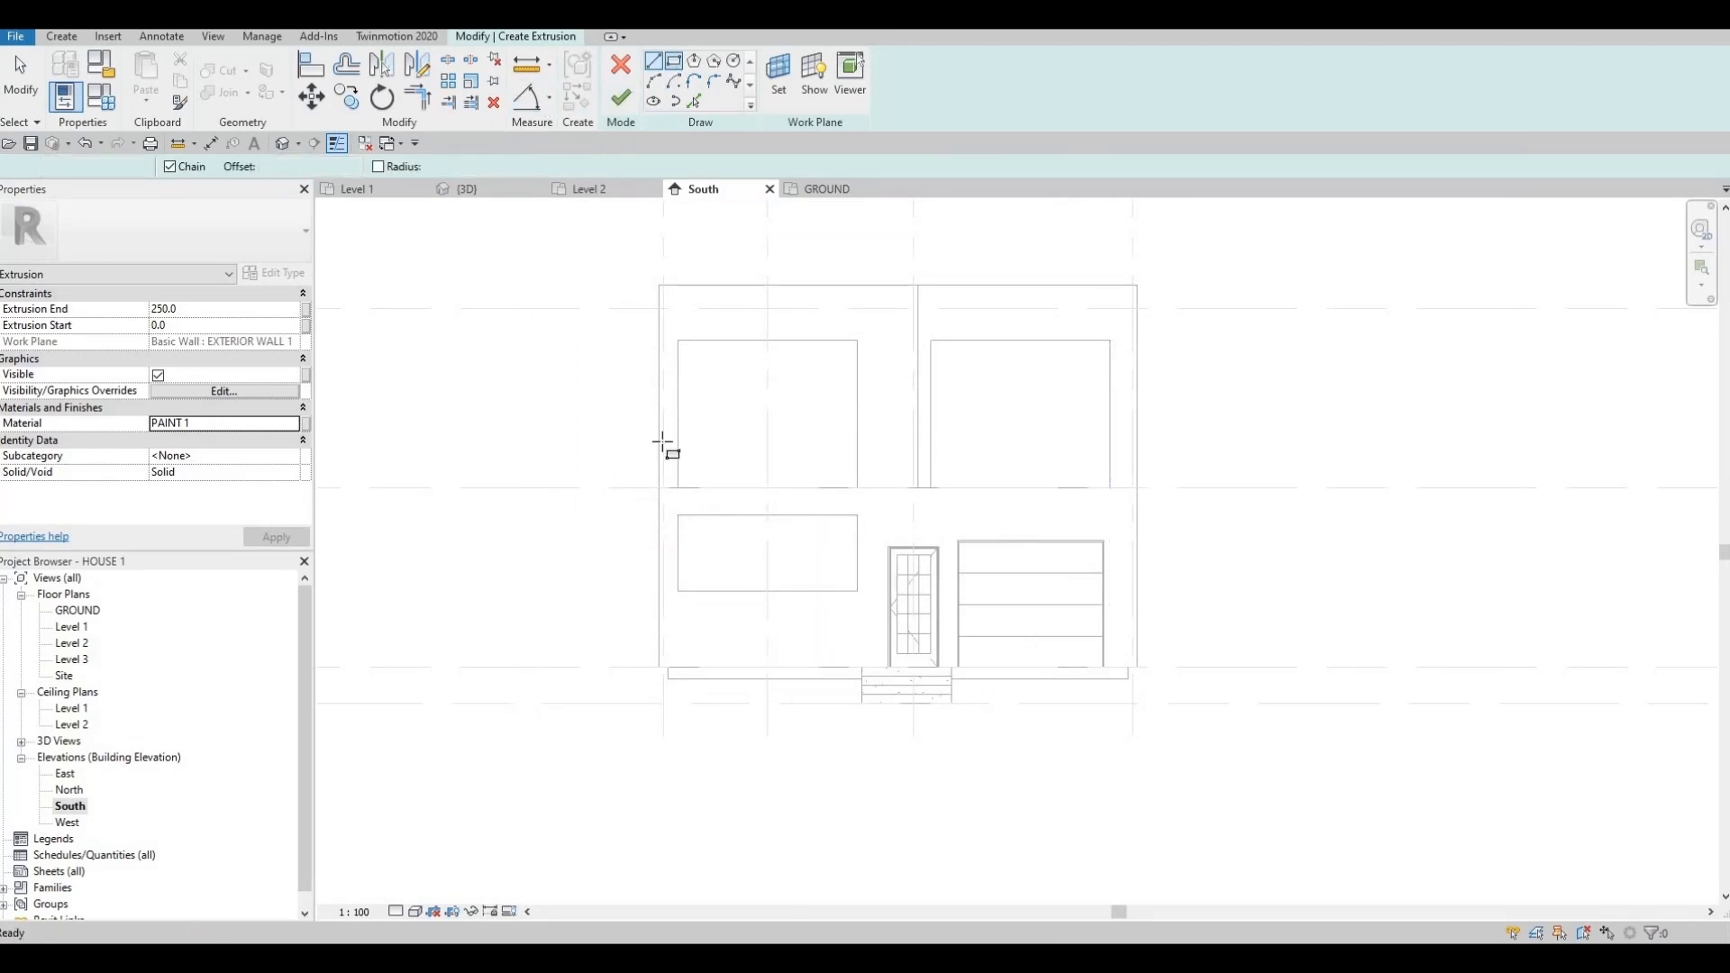
# - Sketch a full-height rectangle about 315 mm wide along the facade's left edge, from Level 1 to the wall top
pyautogui.click(687, 631)
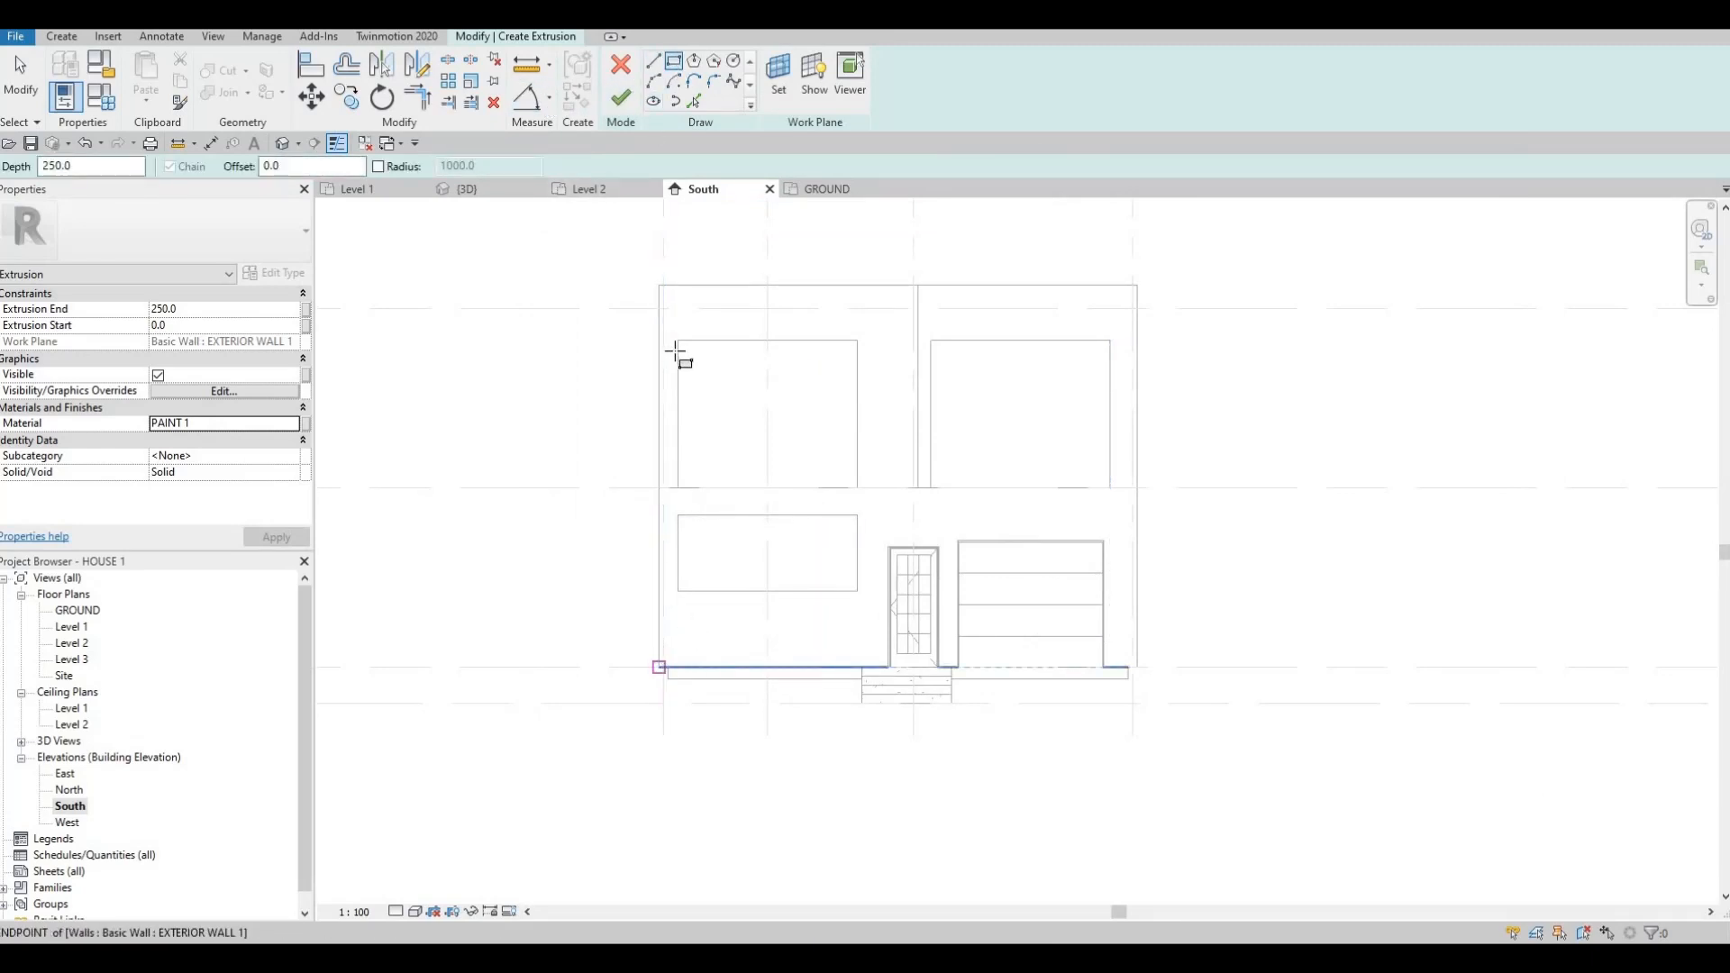
pyautogui.click(680, 287)
pyautogui.press('Escape')
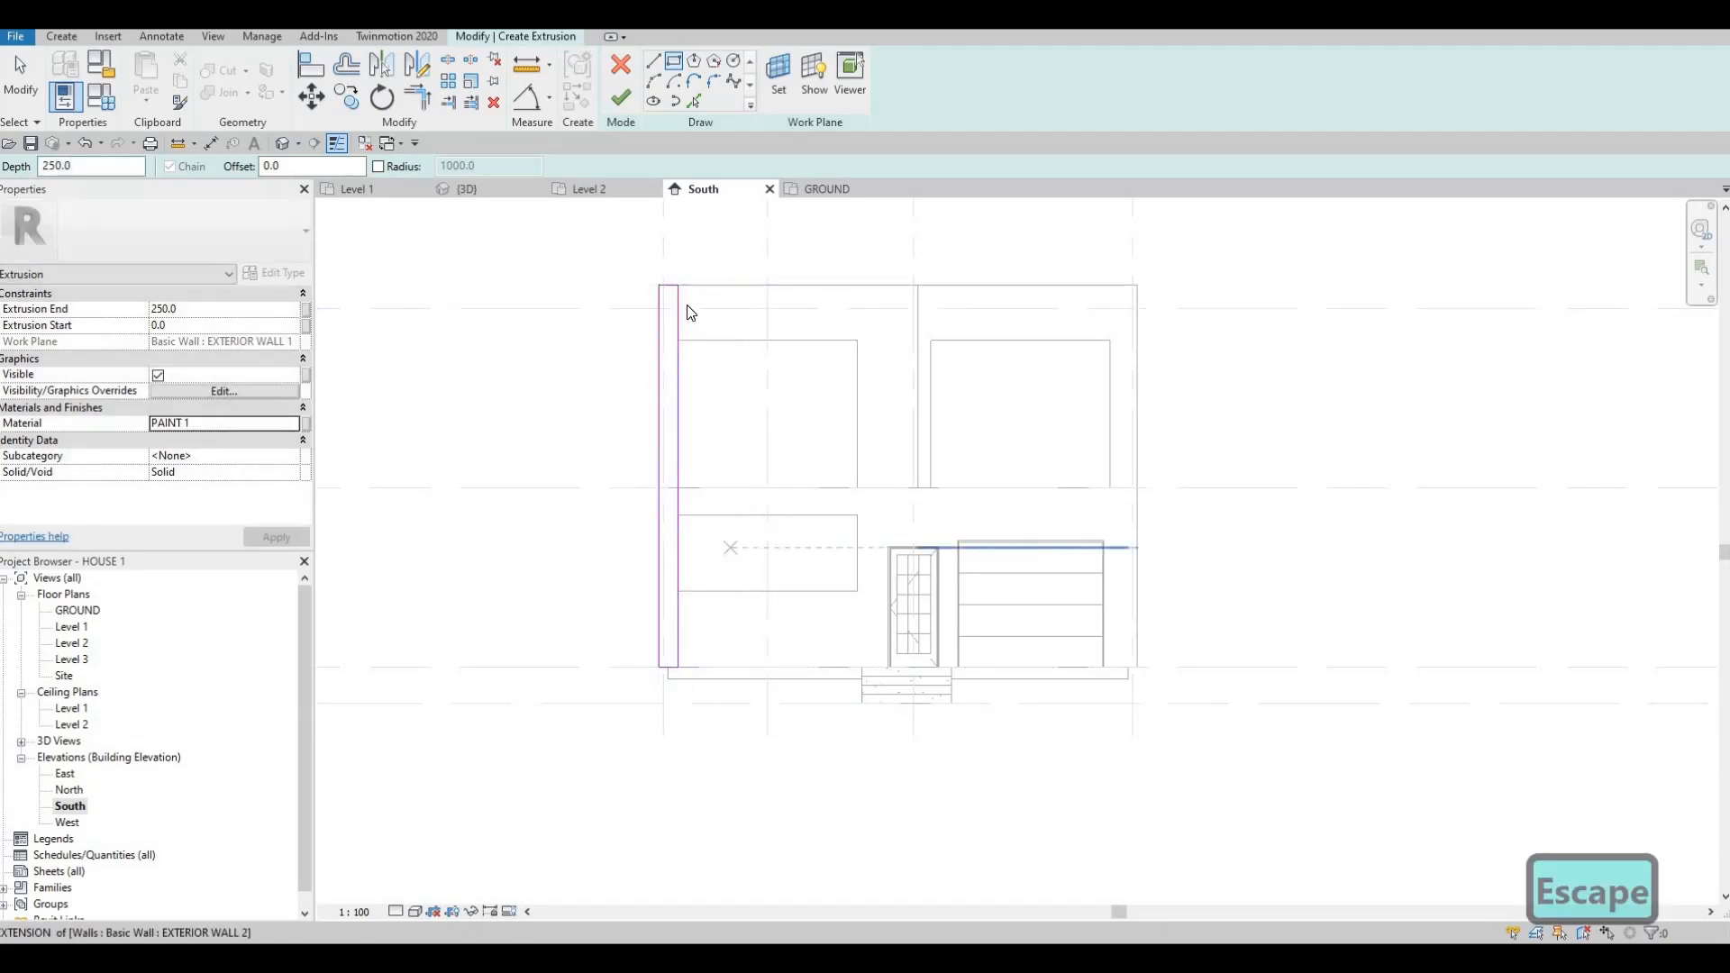
pyautogui.press('Escape')
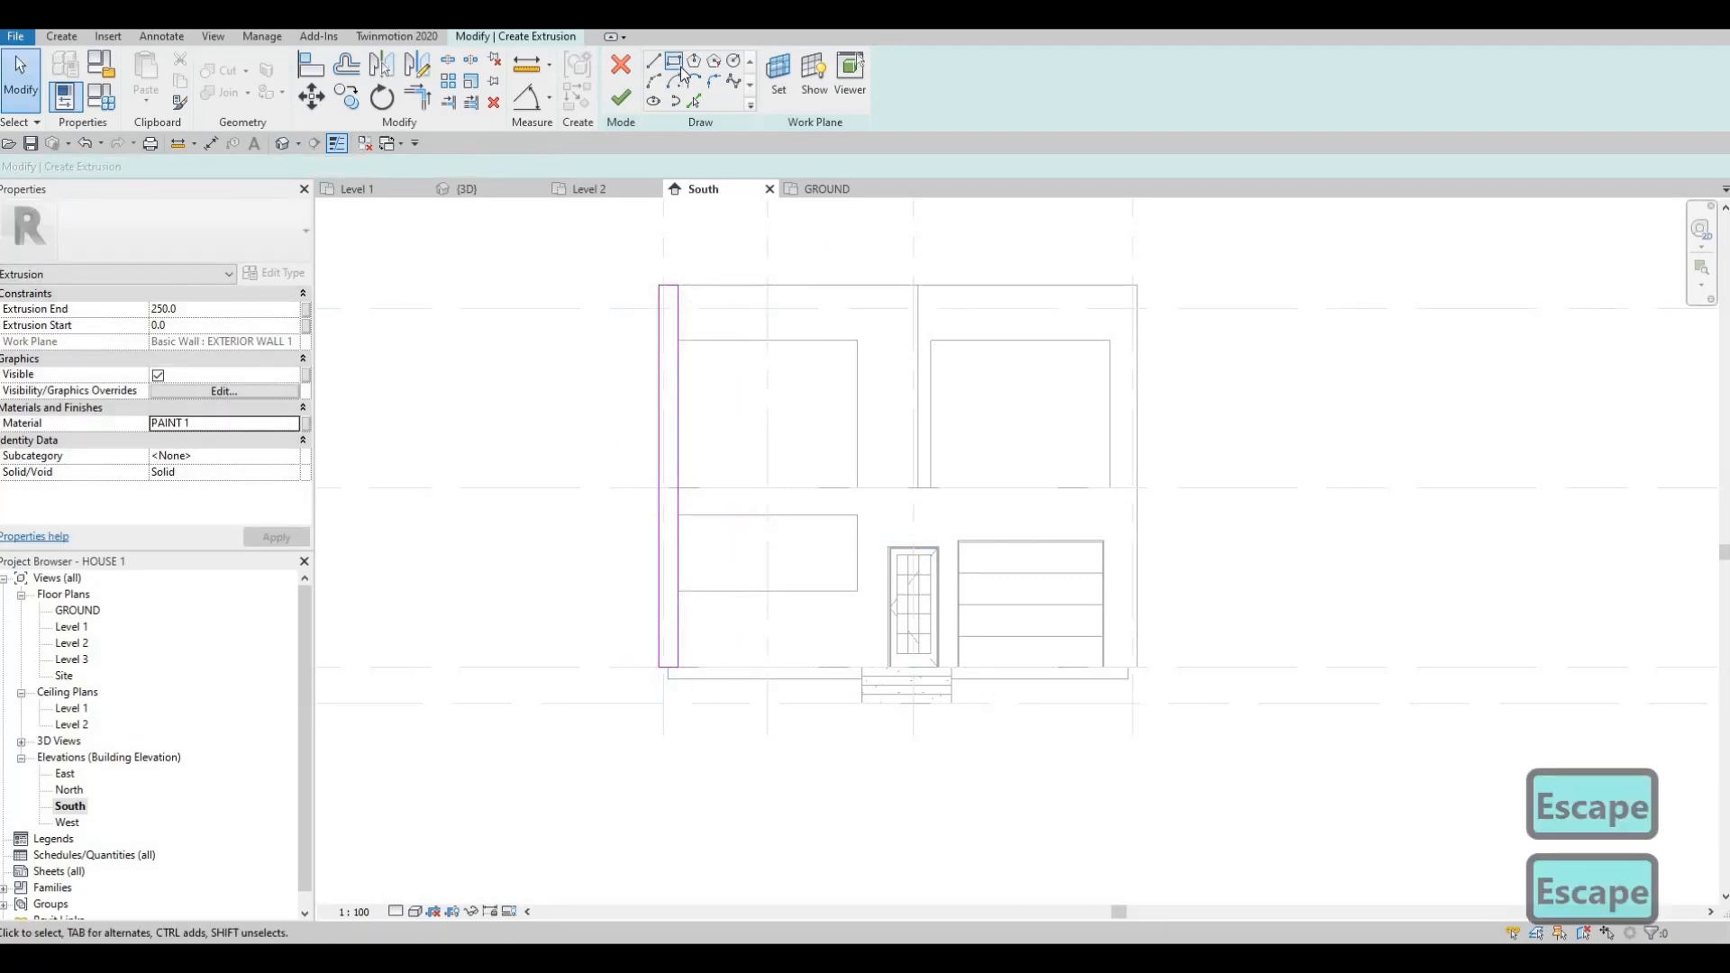
# - Sketch a 400 mm high rectangle along the wall top, from the vertical strip to the middle wall near grid 3
pyautogui.click(674, 61)
pyautogui.click(679, 287)
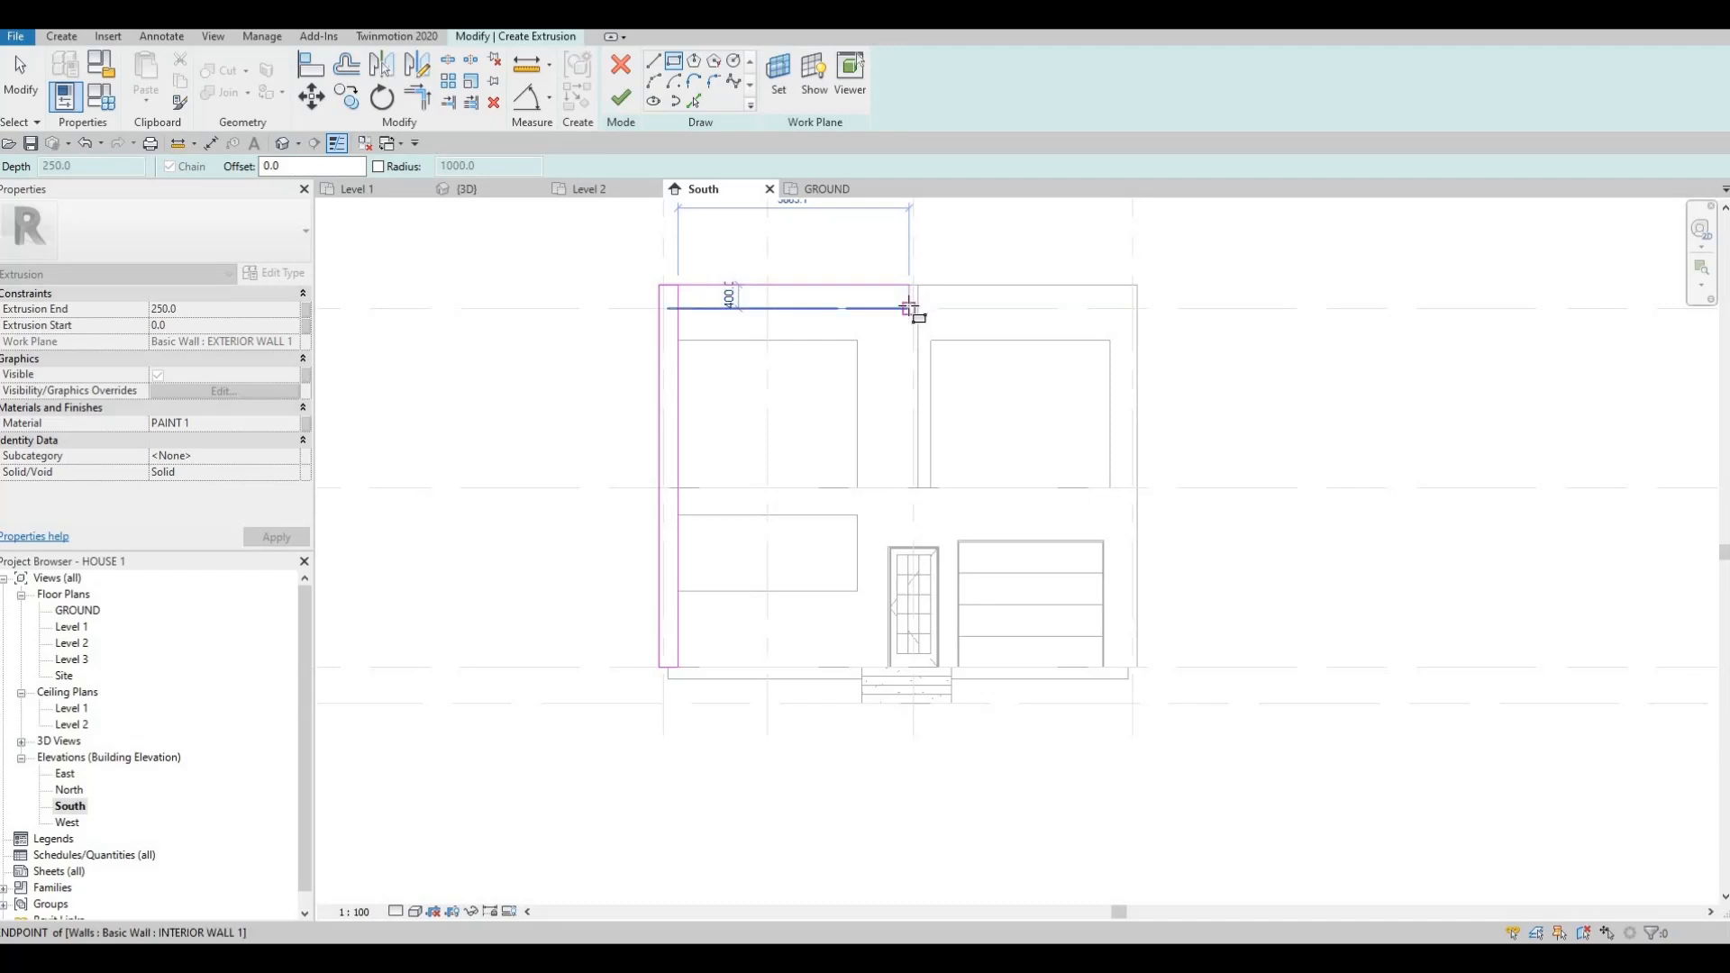
pyautogui.scroll(3, 912, 307)
pyautogui.click(915, 313)
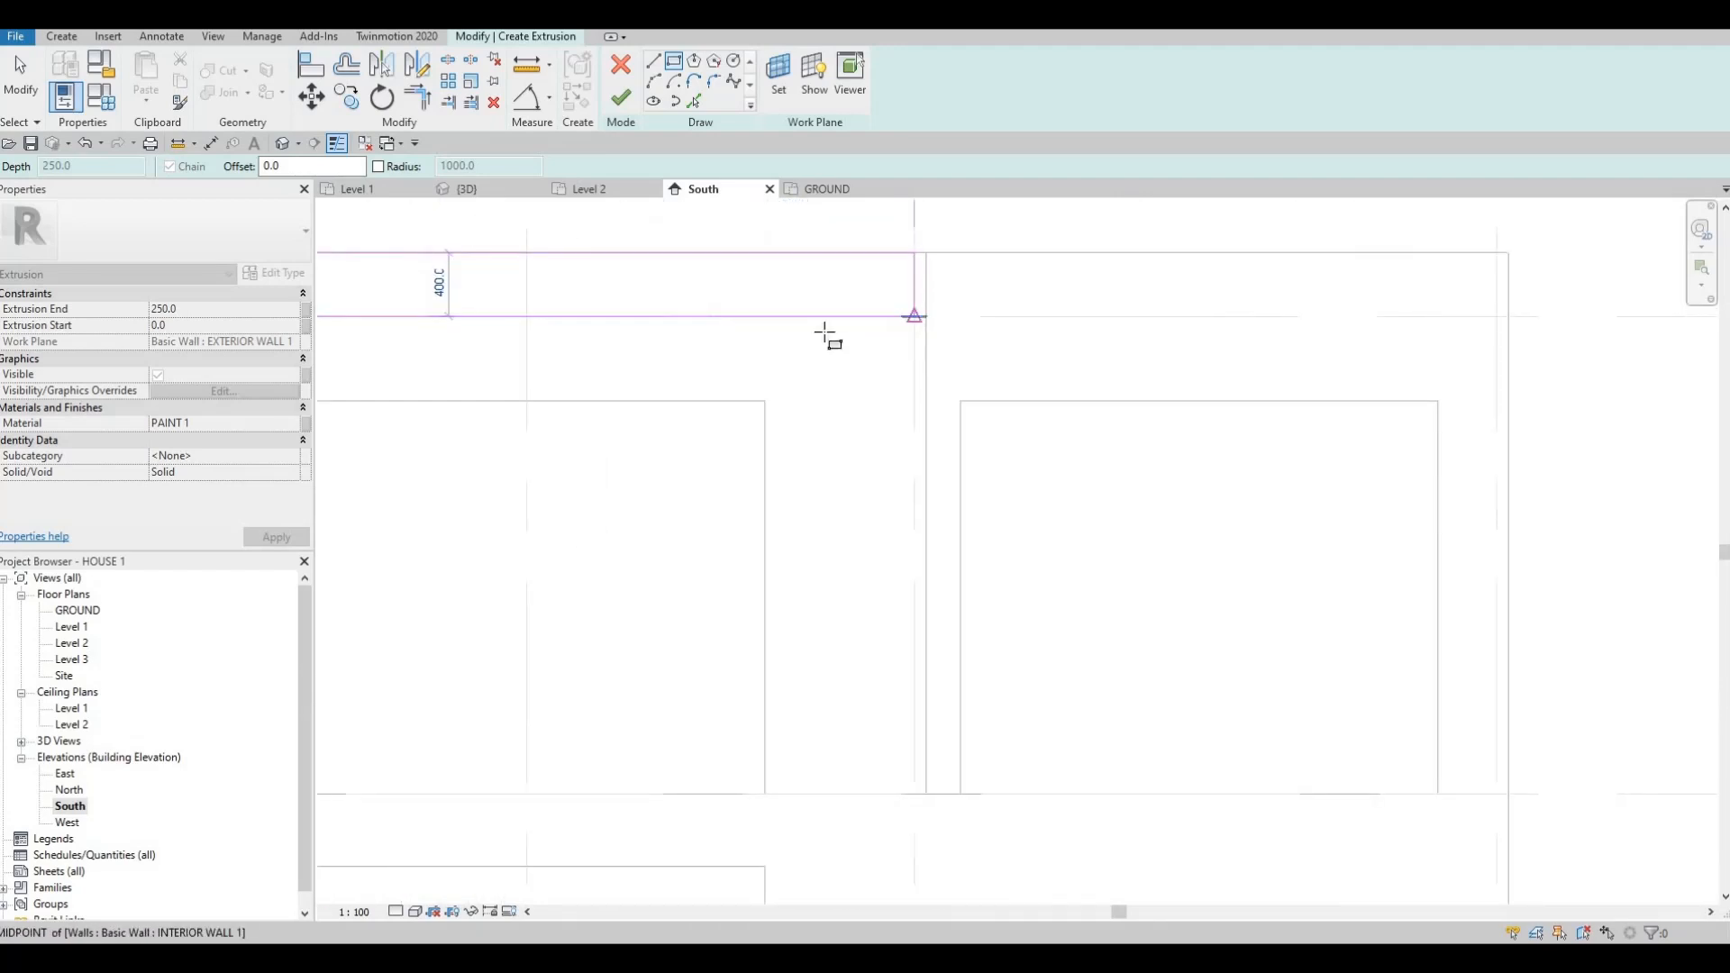
pyautogui.press('Escape')
pyautogui.scroll(-3, 927, 387)
pyautogui.press('Escape')
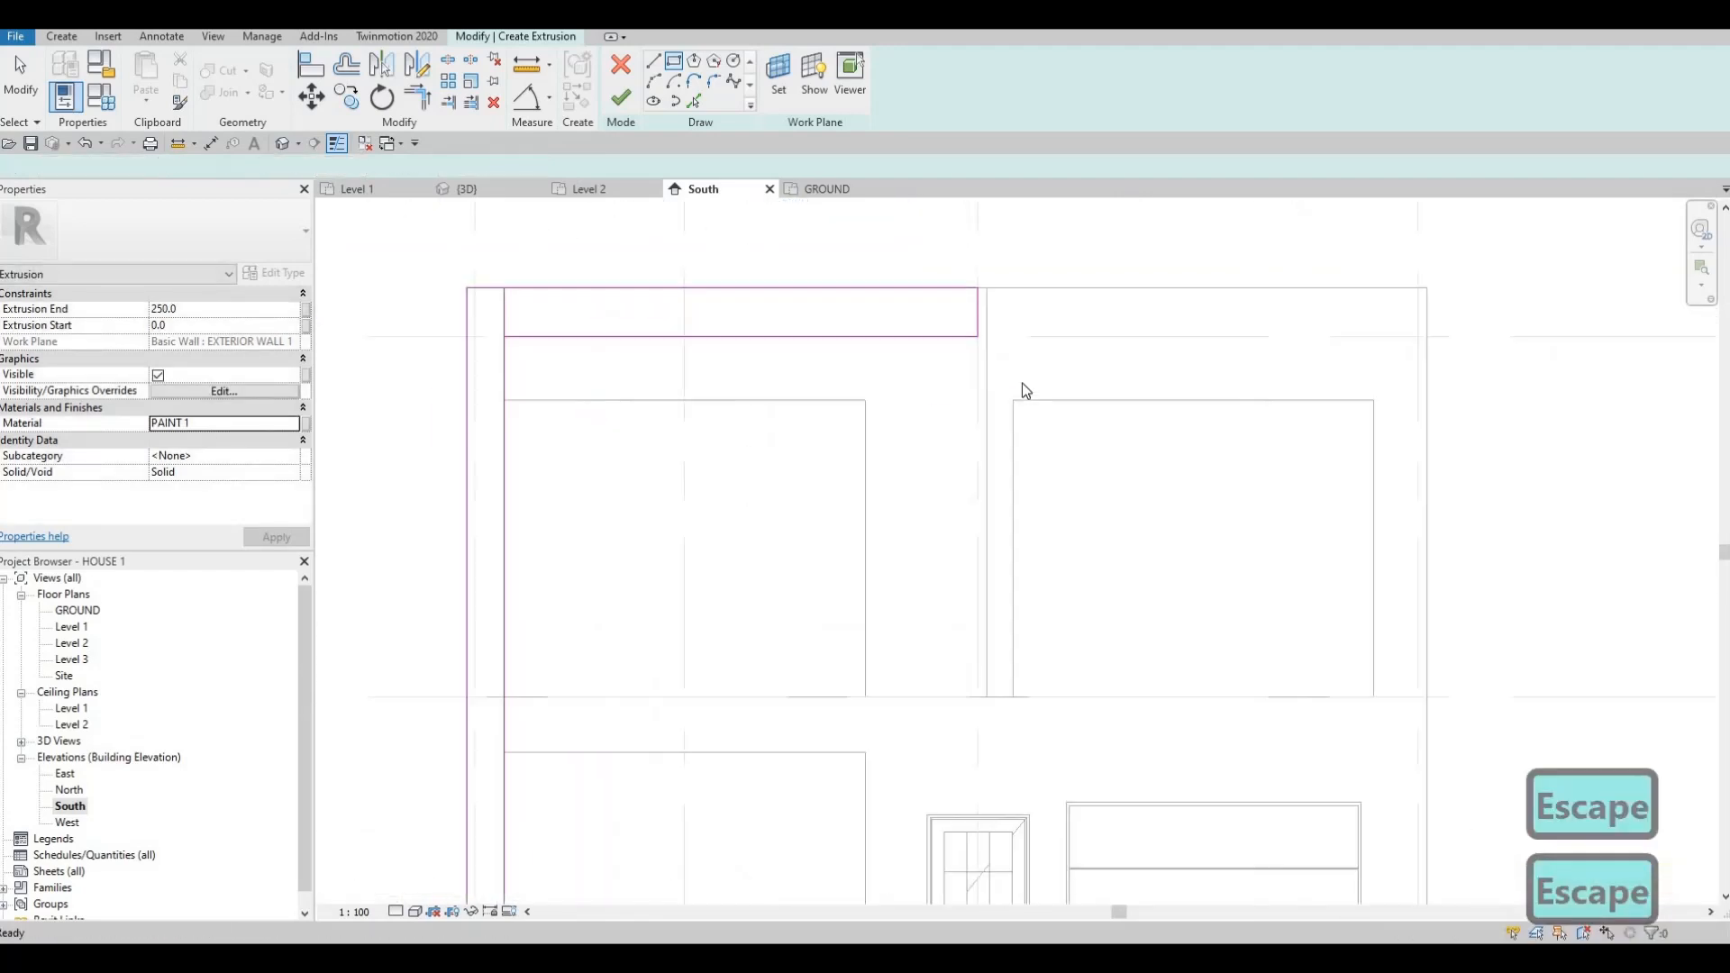
pyautogui.scroll(4, 961, 441)
pyautogui.press('Escape')
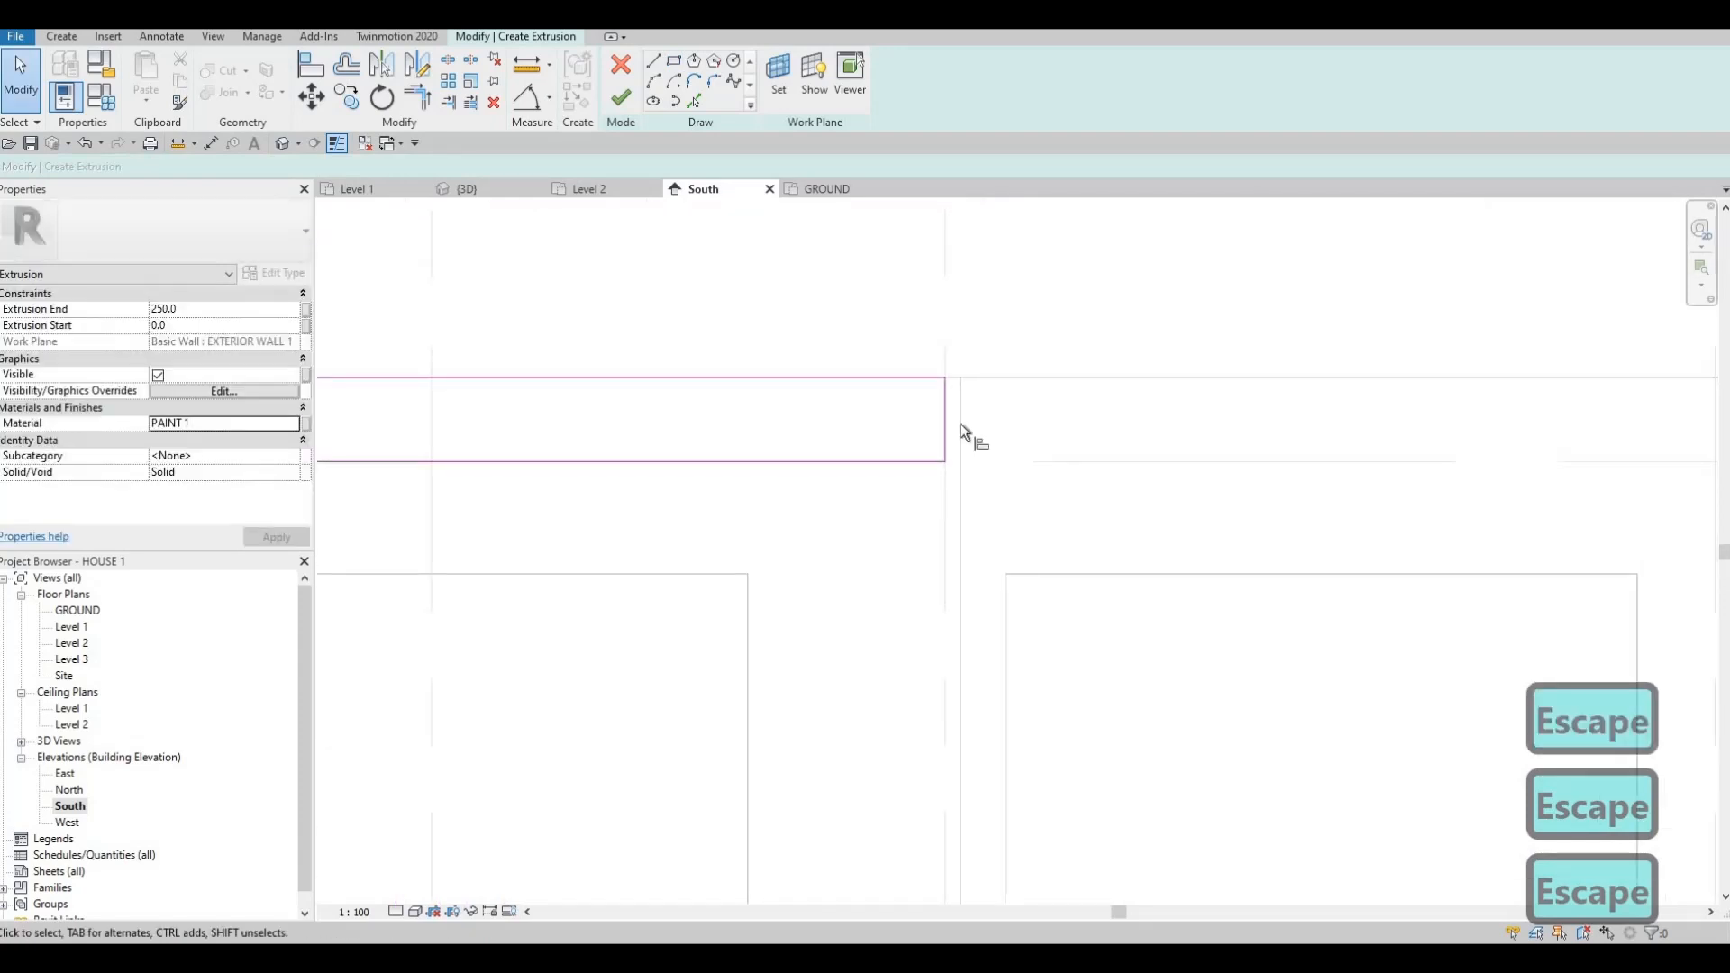
# - Align the right end of the top rectangle with the adjacent vertical wall edge
pyautogui.press('a')
pyautogui.press('l')
pyautogui.click(945, 412)
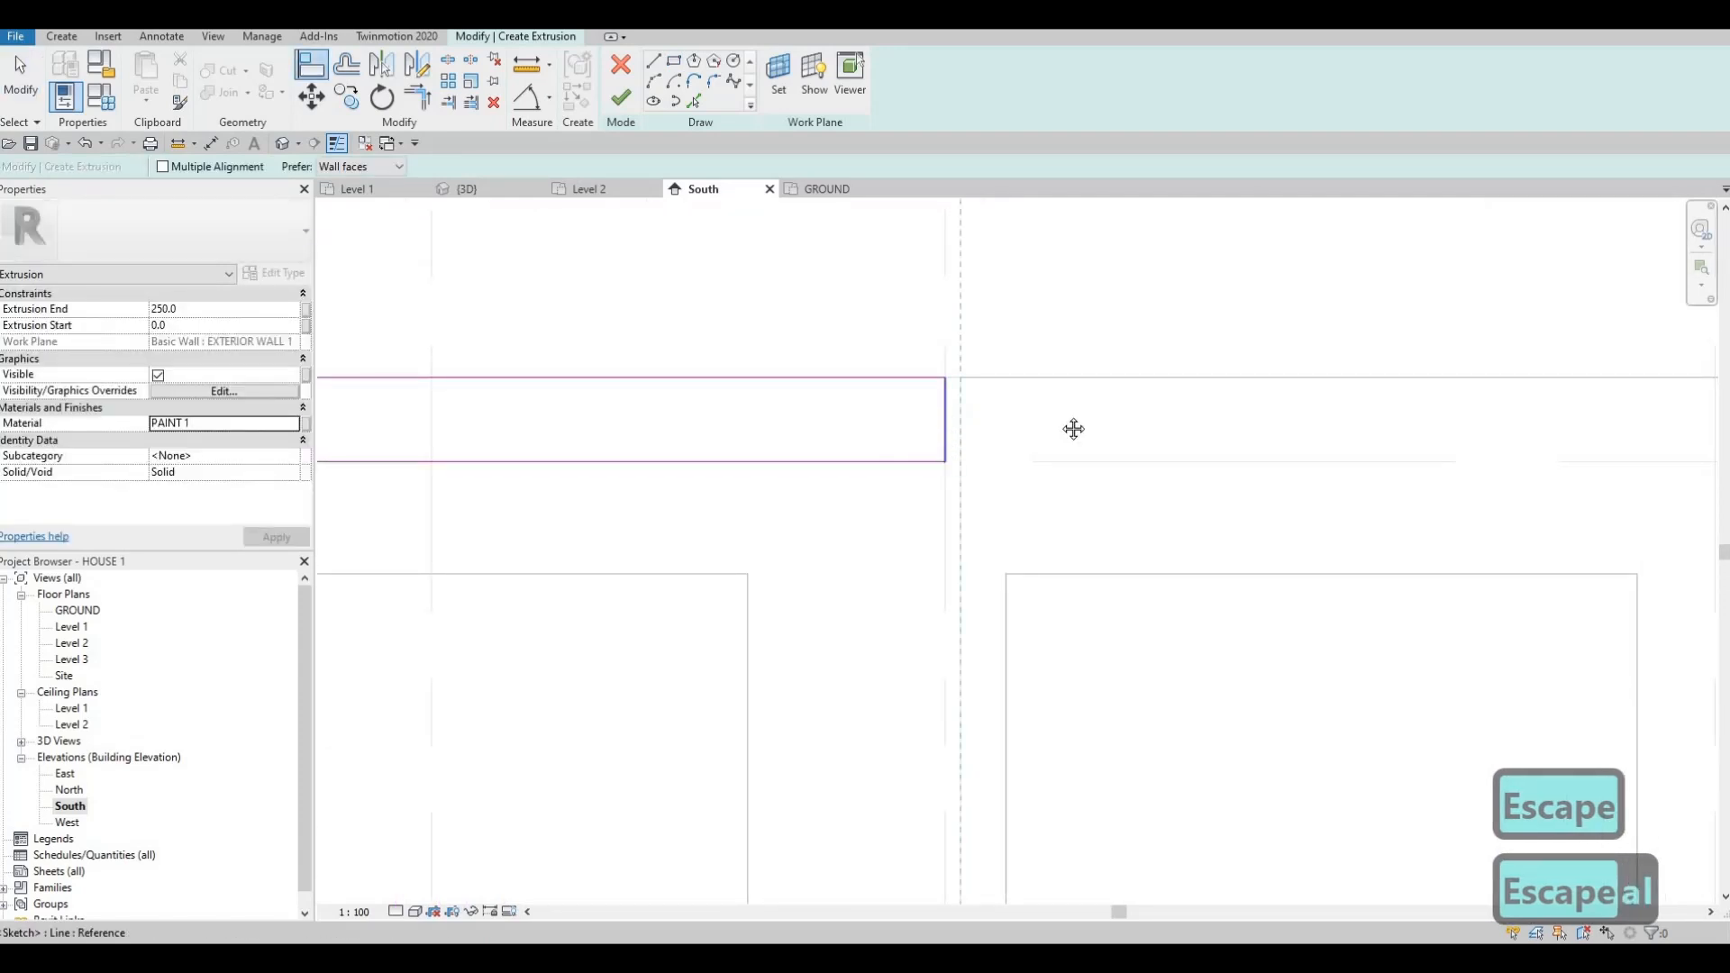
pyautogui.moveTo(969, 452); pyautogui.dragTo(1110, 407, button='middle')
pyautogui.scroll(-4, 1110, 407)
pyautogui.press('Escape')
pyautogui.press('Escape')
pyautogui.press('Escape')
pyautogui.scroll(2, 783, 441)
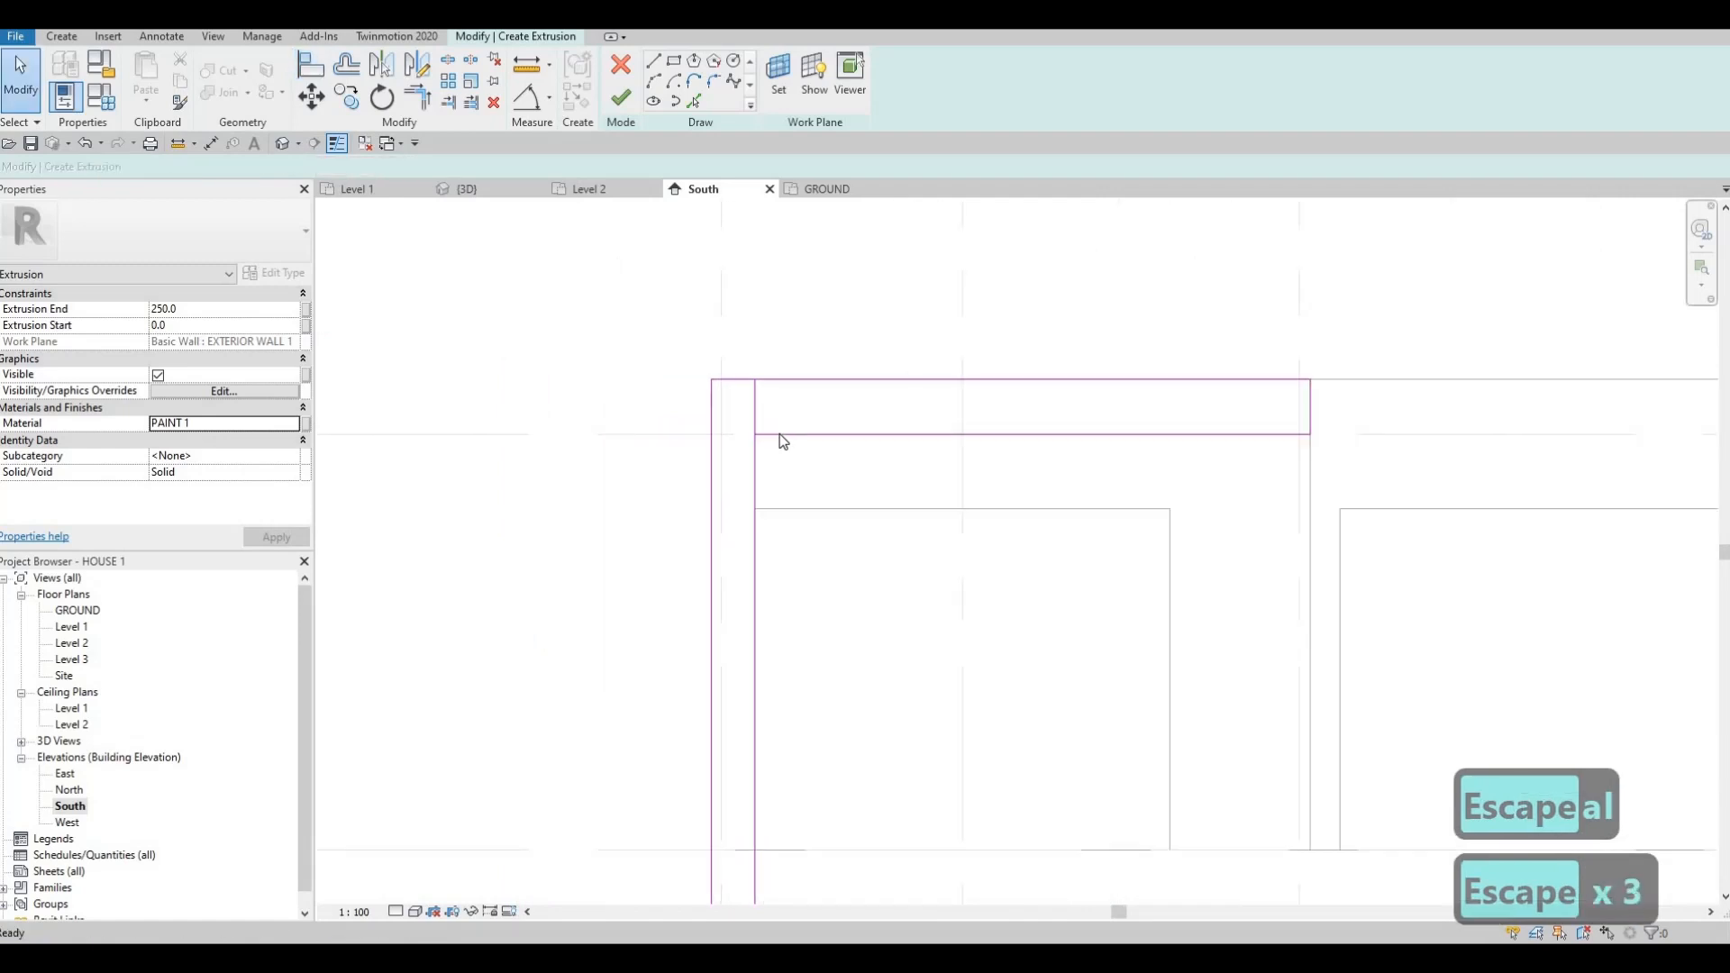
# - Trim the strip's inner vertical line to the top band's lower line and delete the leftover segment between the two rectangles
pyautogui.press('t')
pyautogui.press('r')
pyautogui.click(754, 472)
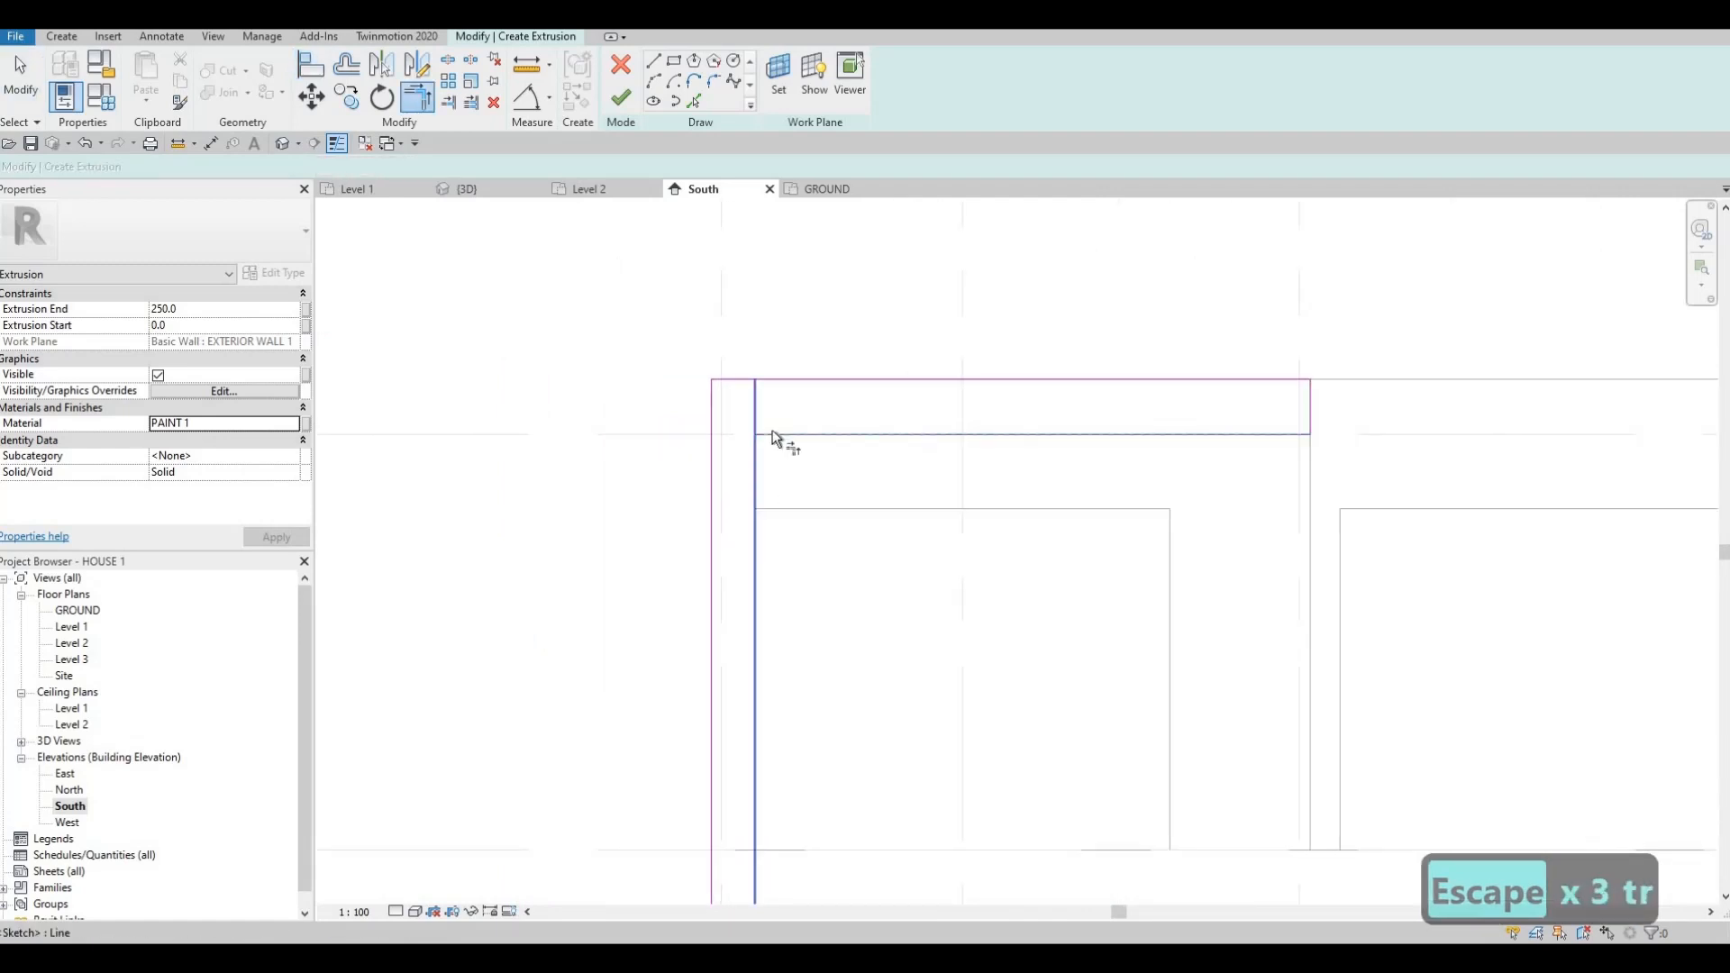
pyautogui.click(773, 433)
pyautogui.moveTo(759, 402); pyautogui.dragTo(759, 395, button='middle')
pyautogui.press('Escape')
pyautogui.click(755, 399)
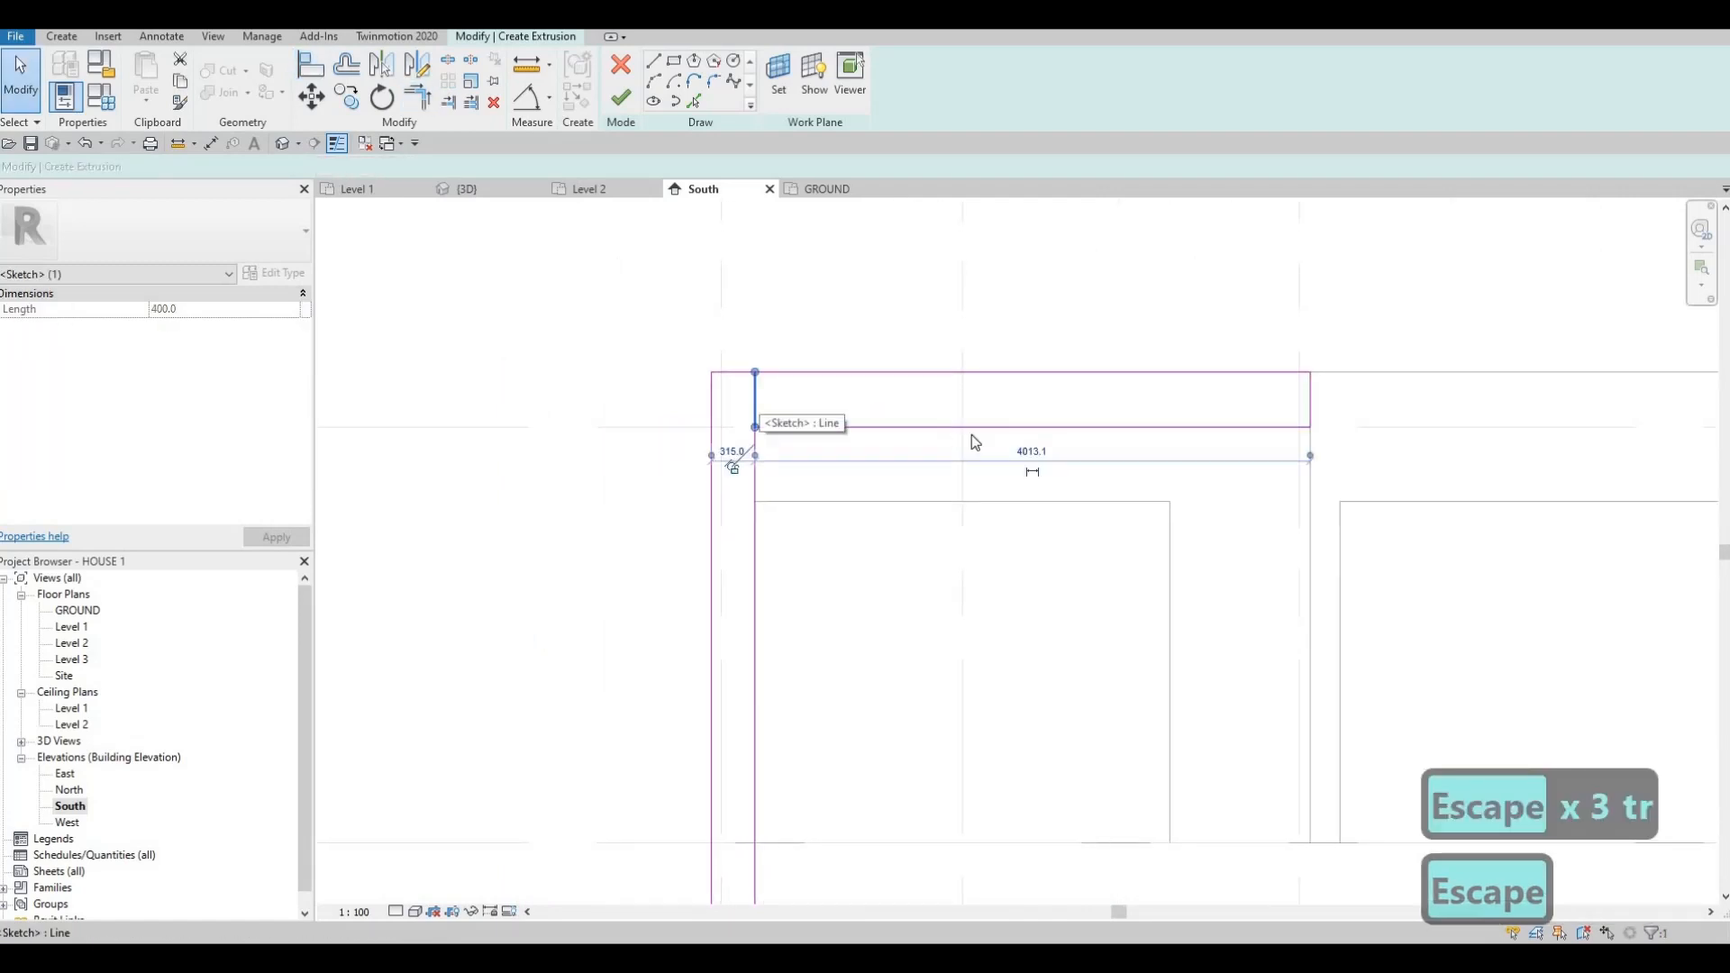
pyautogui.press('Delete')
pyautogui.click(947, 371)
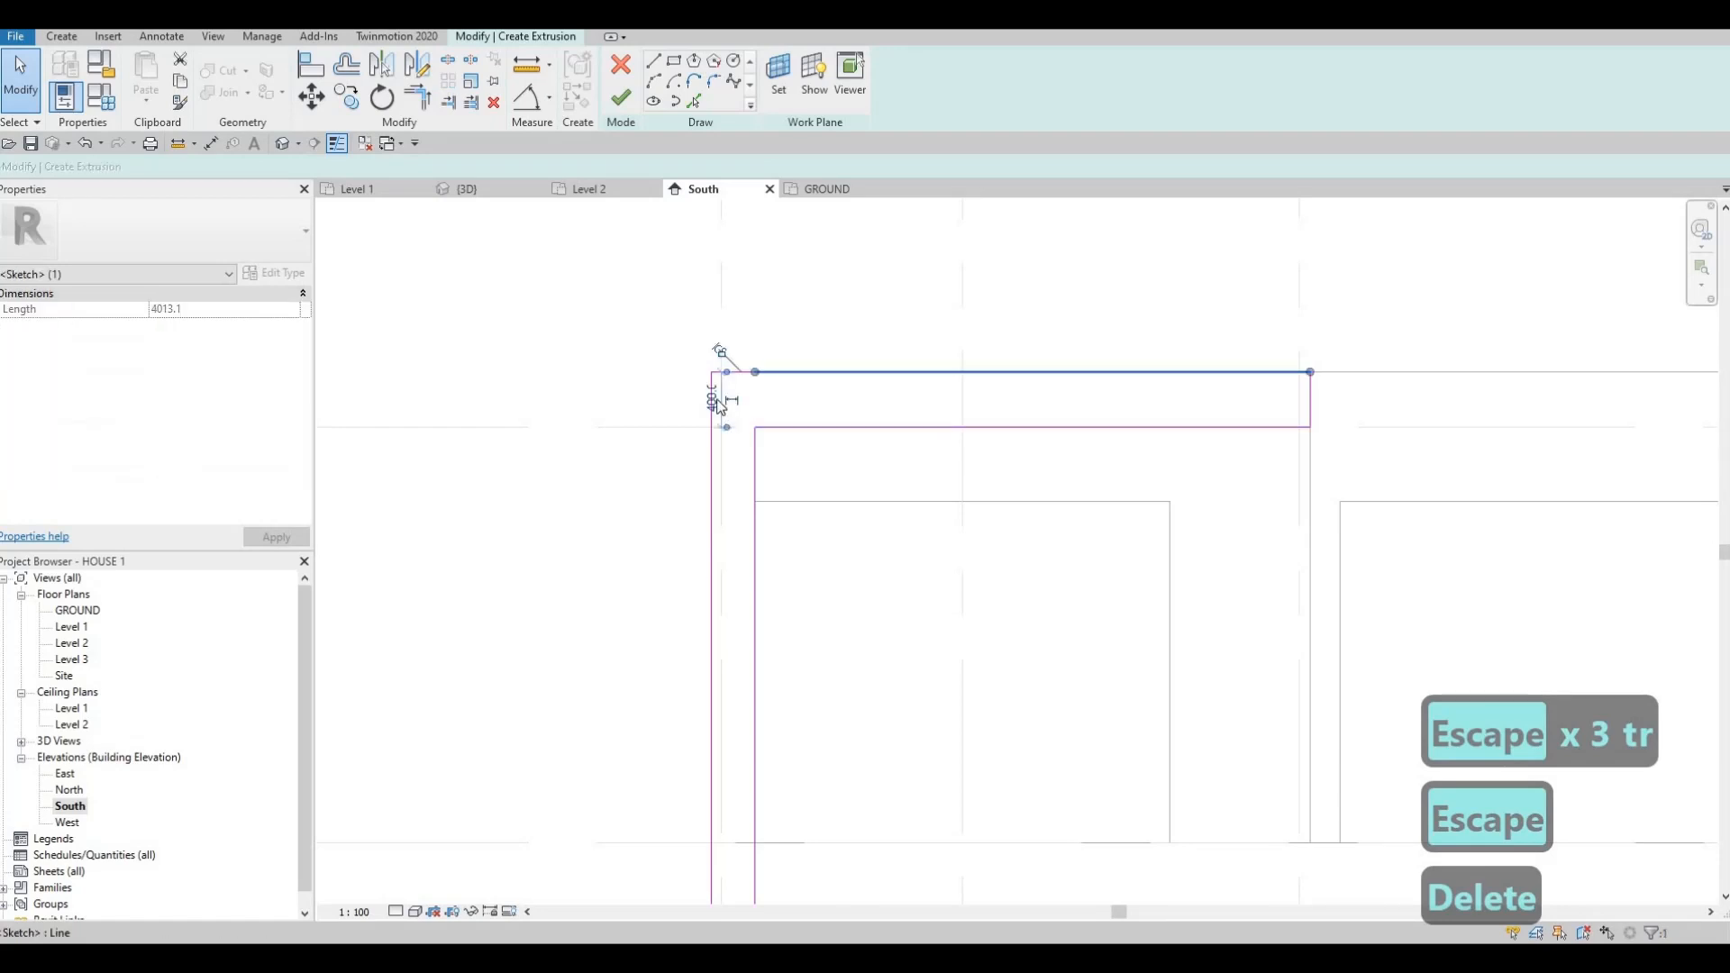
pyautogui.click(713, 399)
pyautogui.press('Escape')
pyautogui.press('Escape')
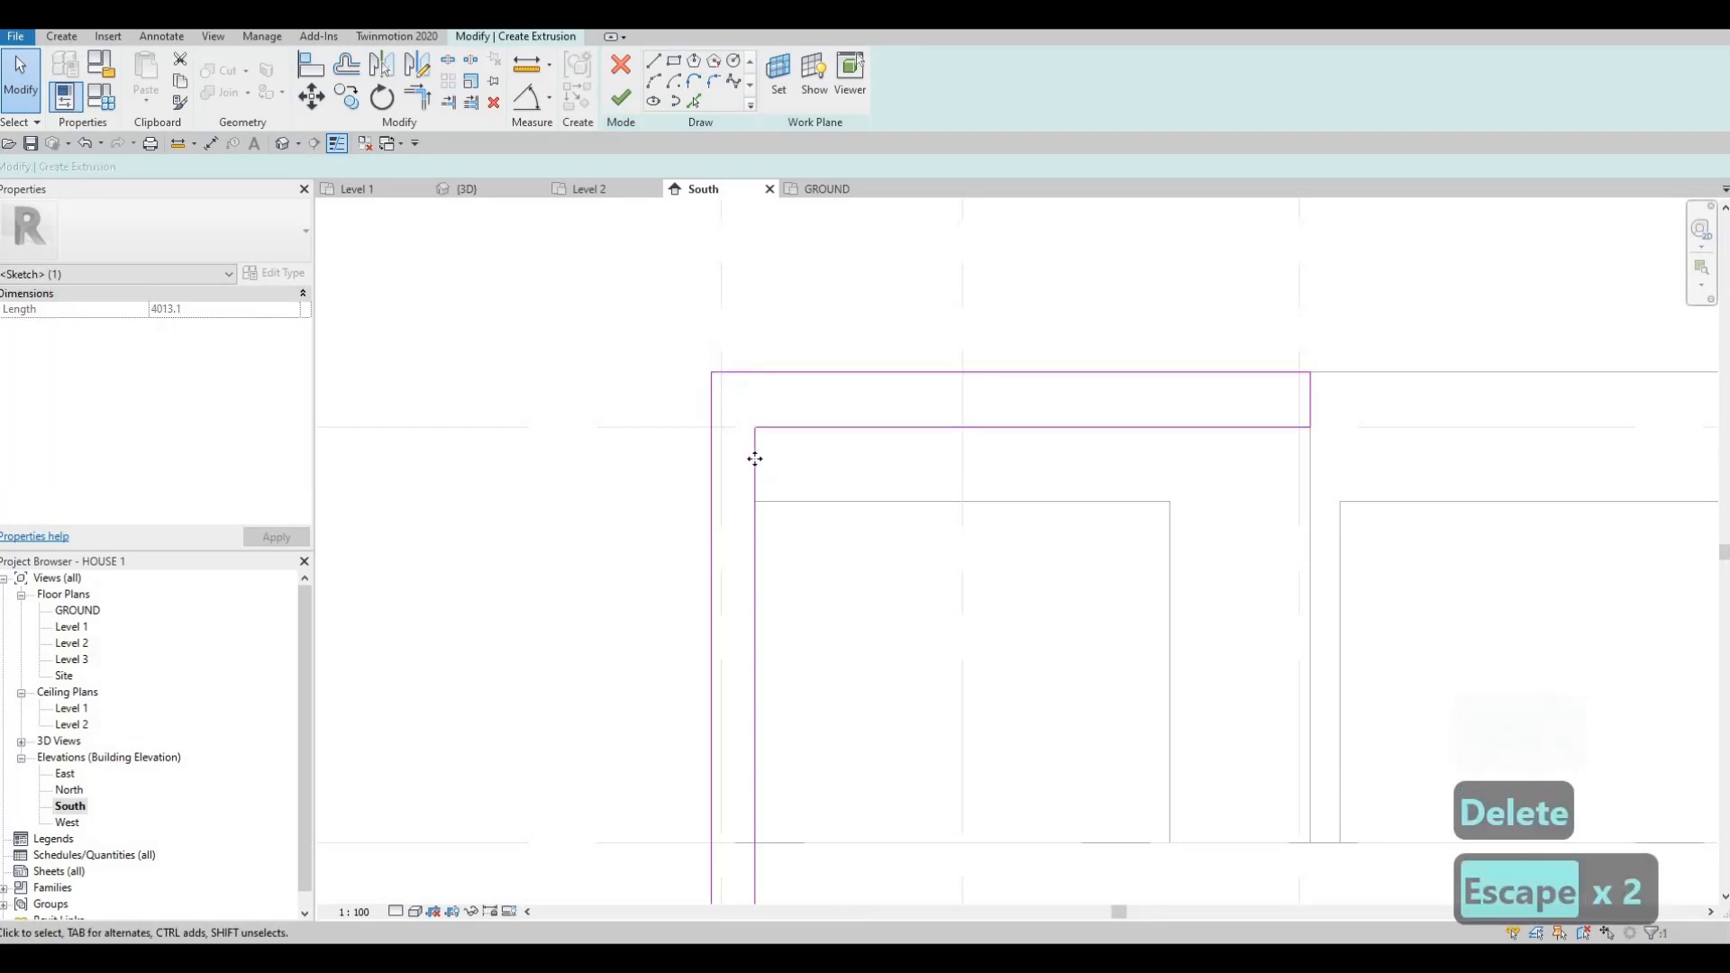
# - Set the width of the frame's vertical strip to 400 mm by repositioning its inner vertical line
pyautogui.click(753, 586)
pyautogui.scroll(-2, 755, 640)
pyautogui.scroll(-2, 757, 687)
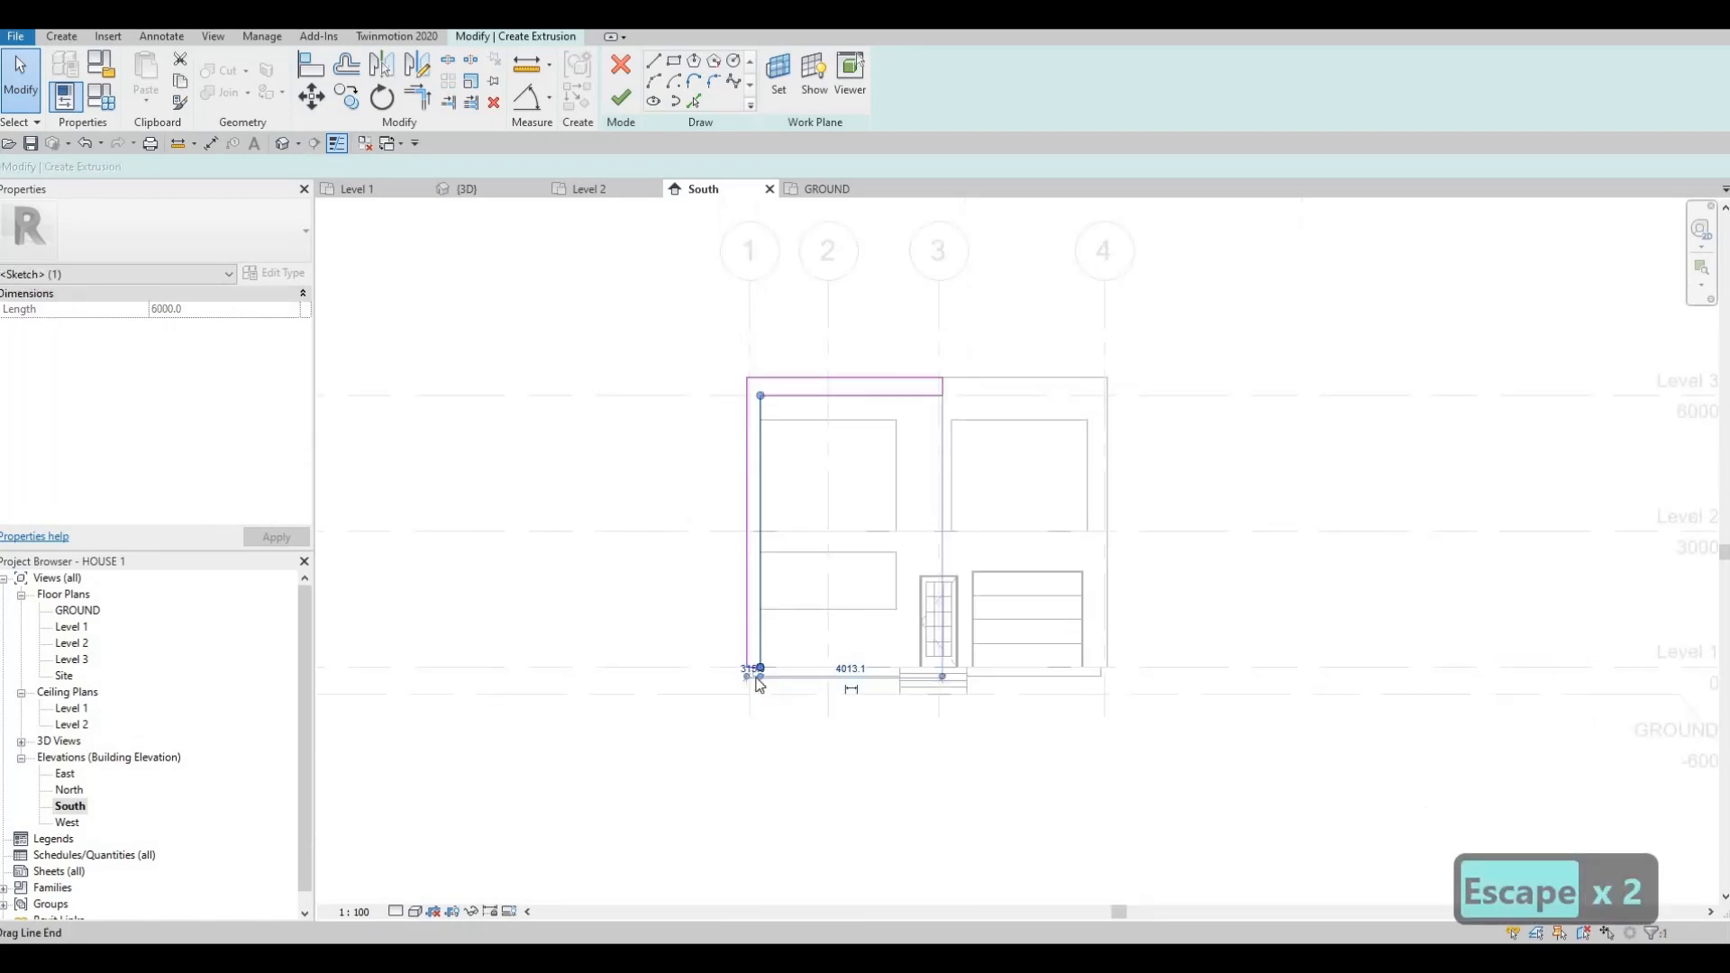
pyautogui.scroll(5, 757, 680)
pyautogui.click(758, 679)
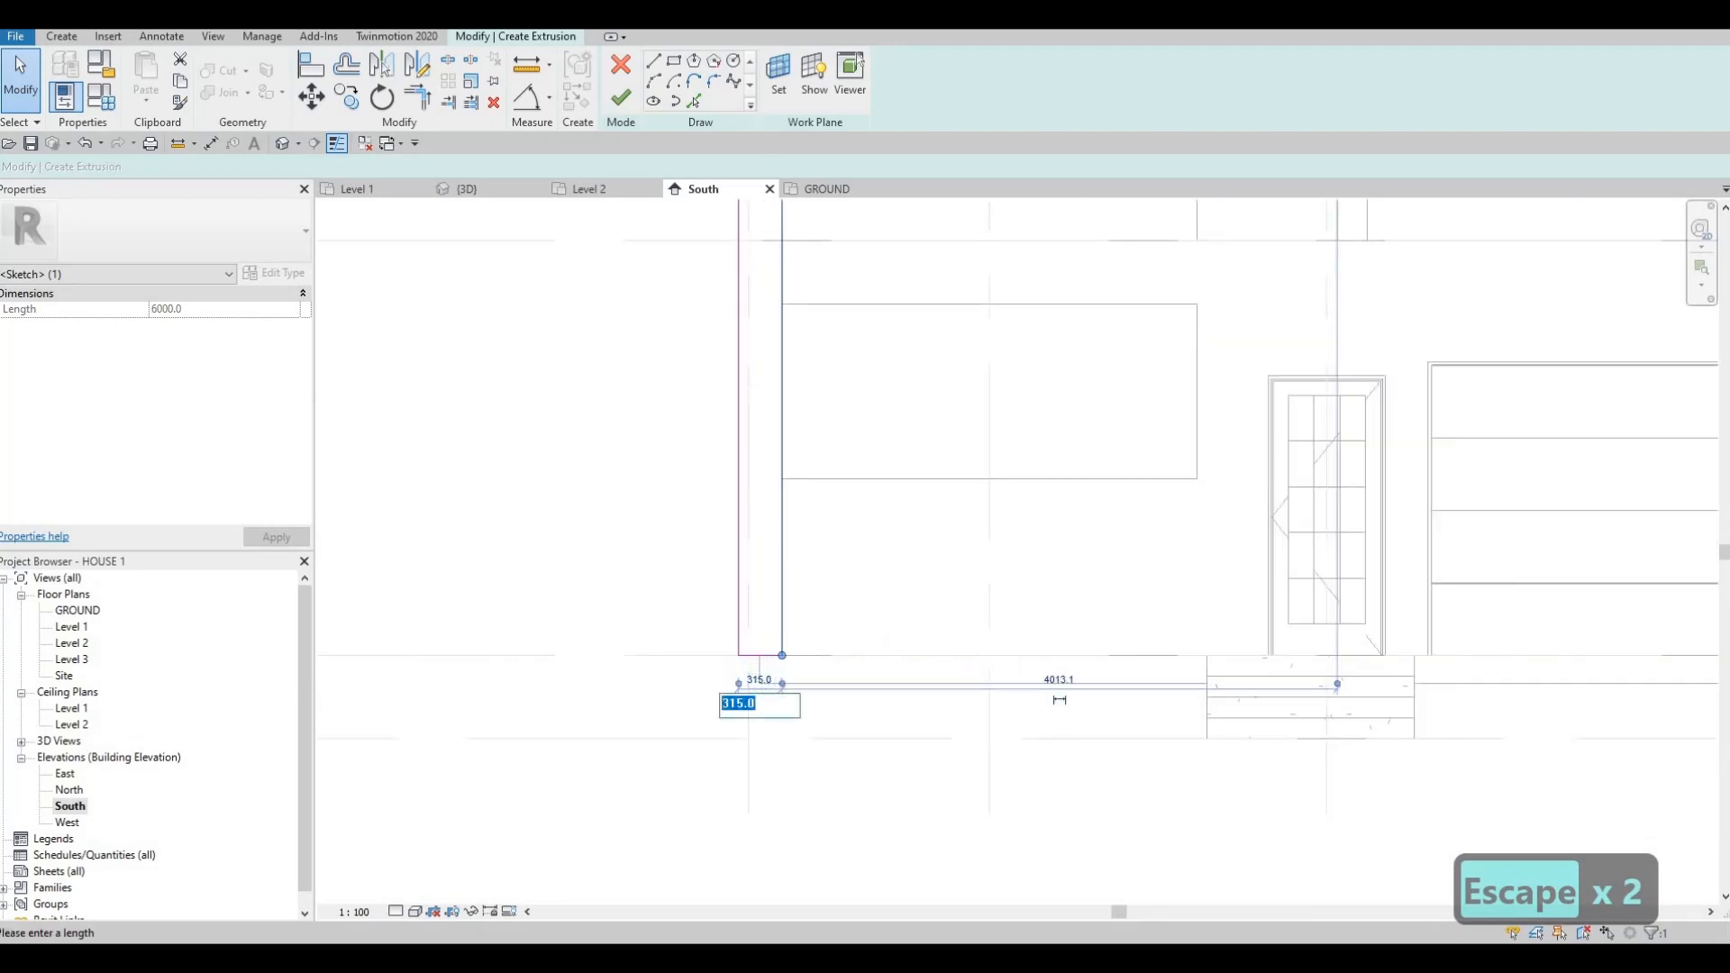
pyautogui.write('400')
pyautogui.press('Return')
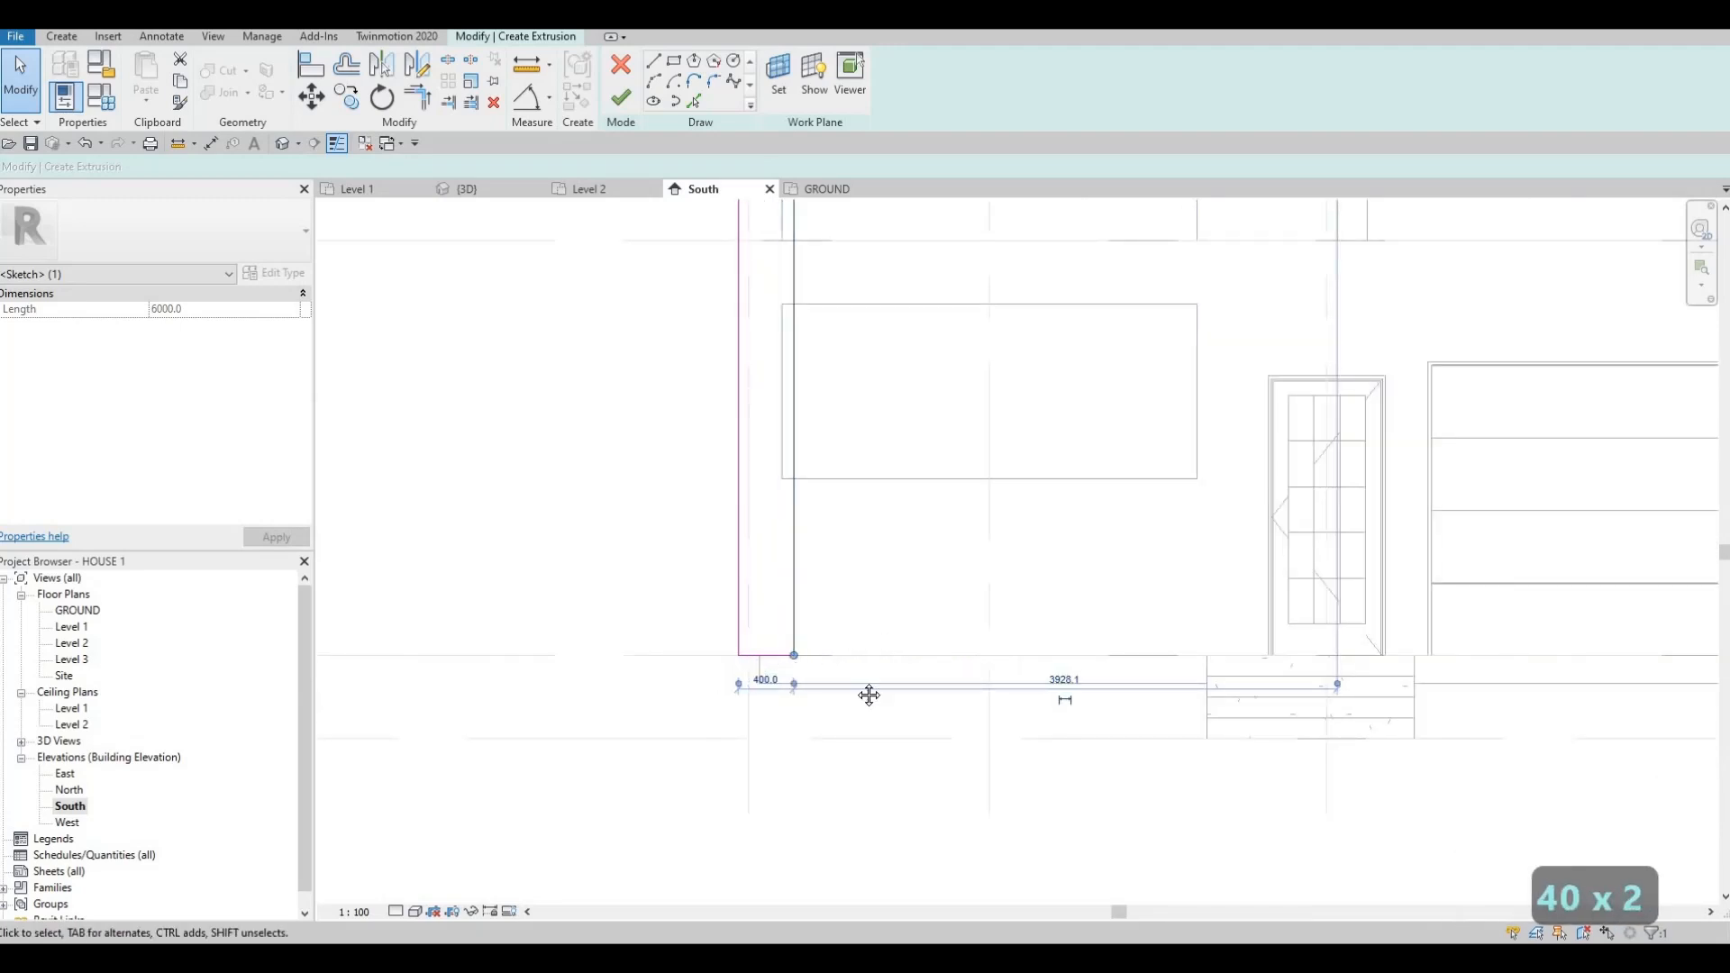
# - Finish the sketch of the first L-shaped extrusion and deselect the resulting solid
pyautogui.scroll(-2, 850, 658)
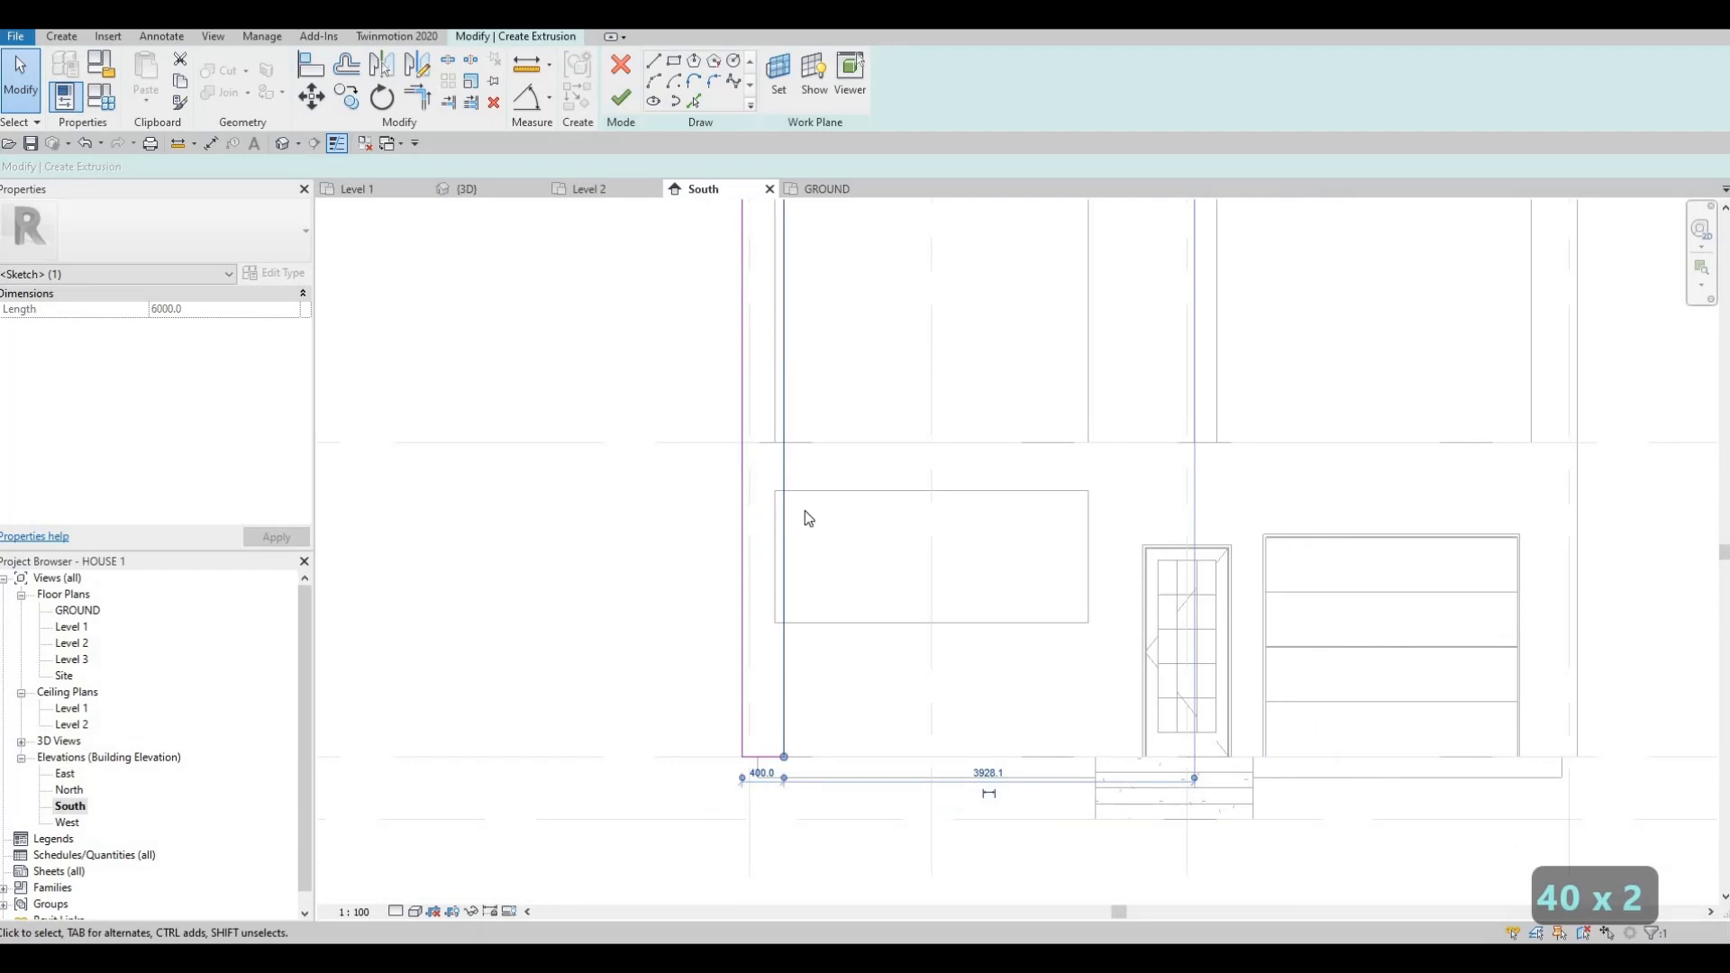
pyautogui.scroll(-2, 873, 487)
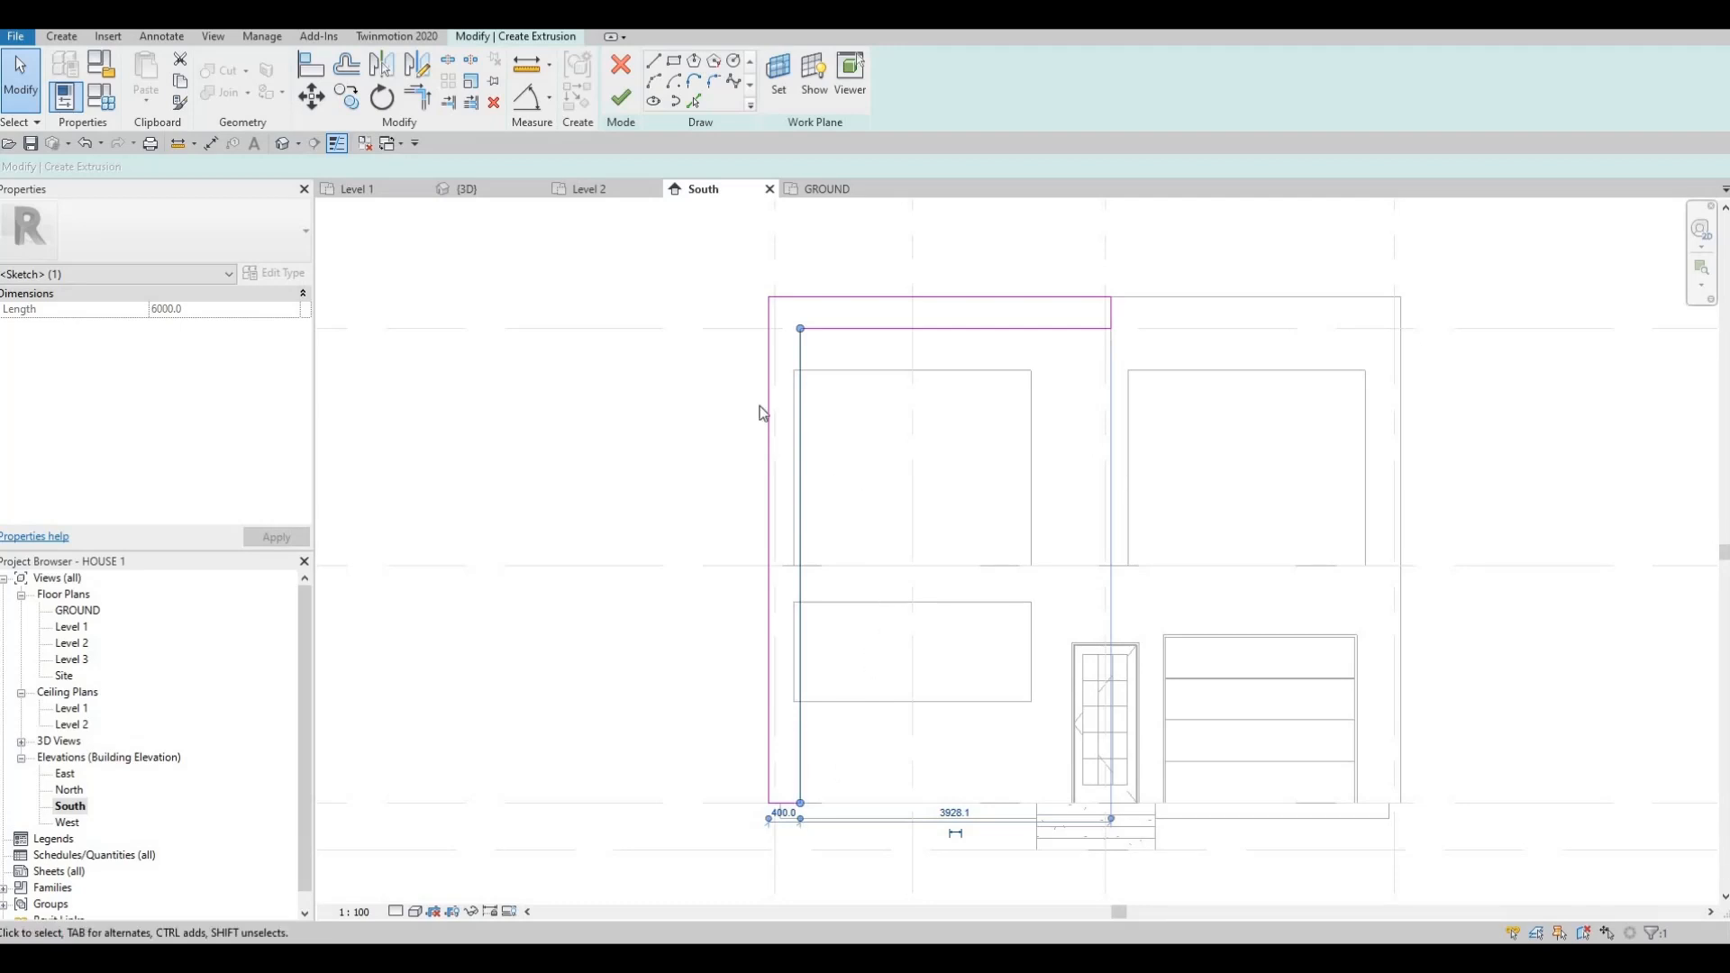
pyautogui.click(624, 105)
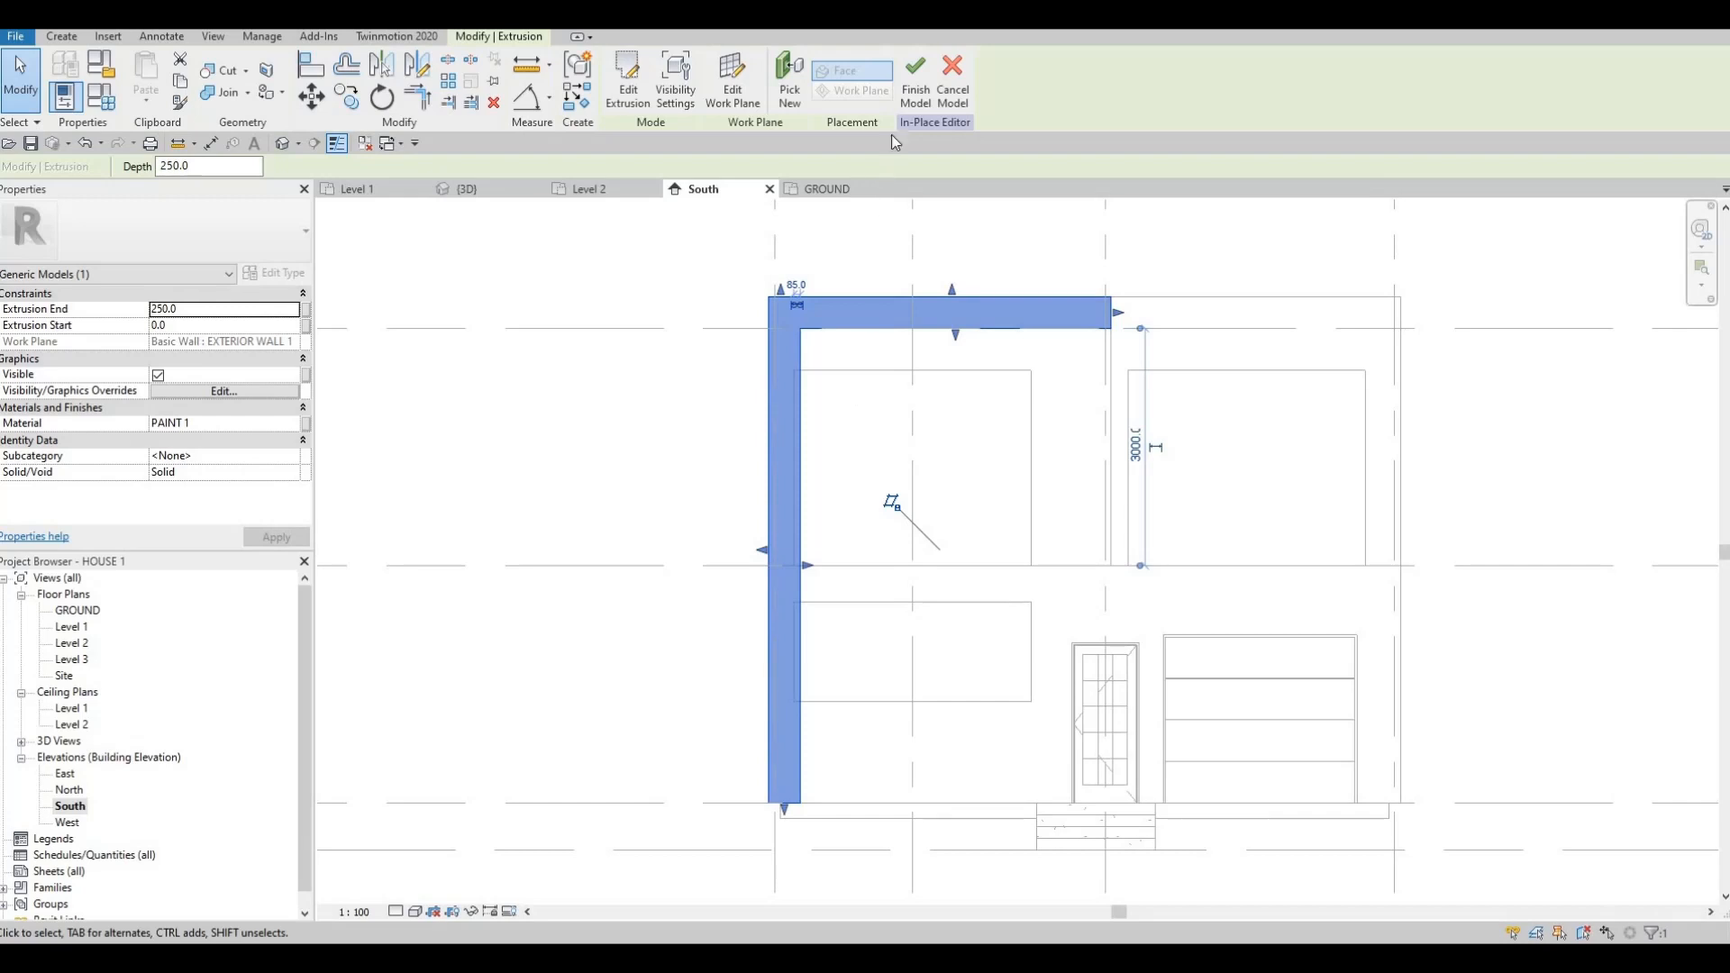
pyautogui.press('Escape')
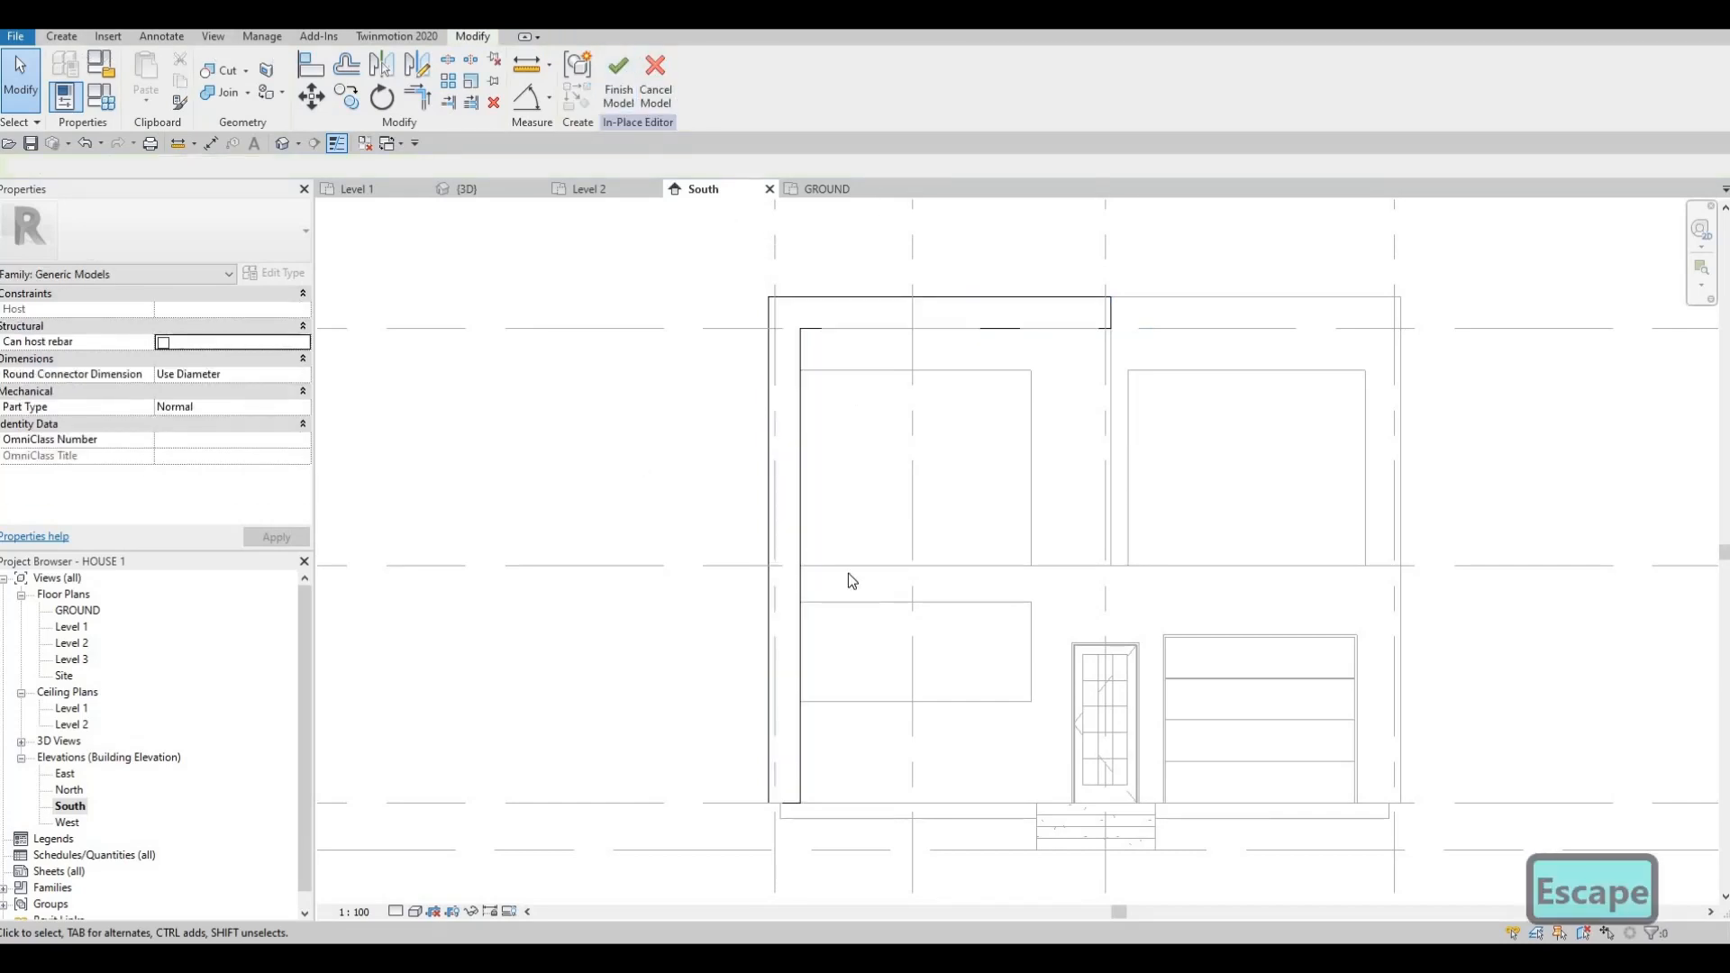
pyautogui.moveTo(849, 574); pyautogui.dragTo(850, 561, button='middle')
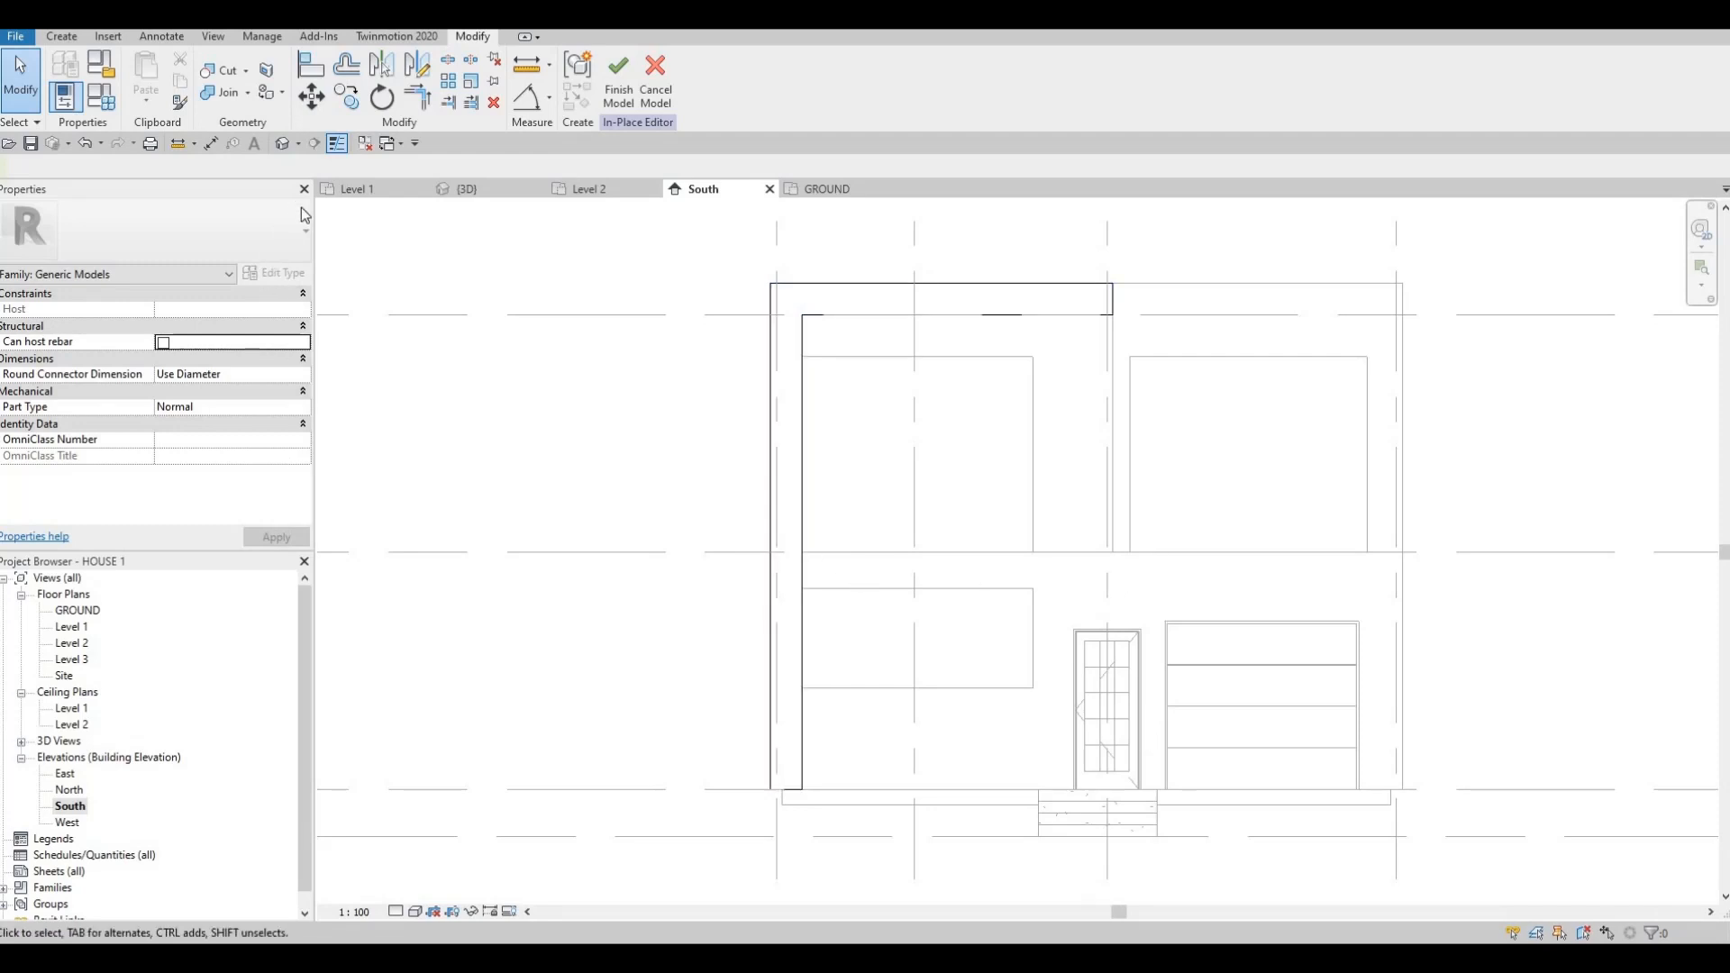
# - Start a second extrusion in the in-place model, picking the south exterior wall's face as its work plane
pyautogui.click(61, 36)
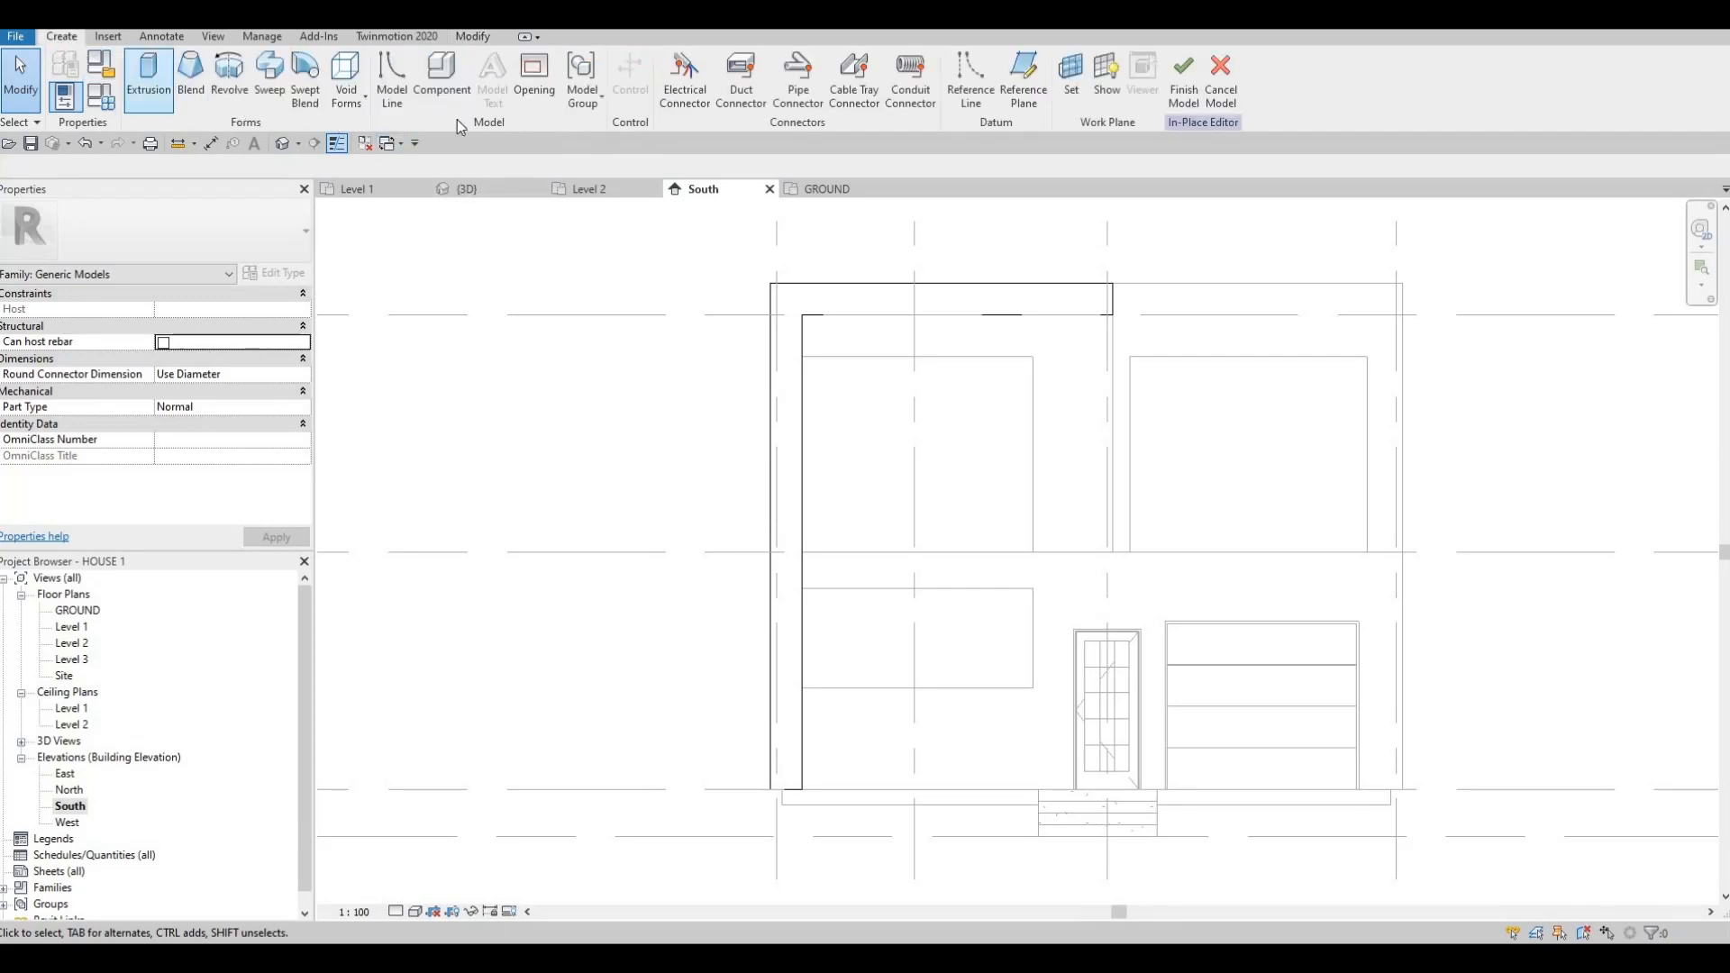
pyautogui.click(149, 79)
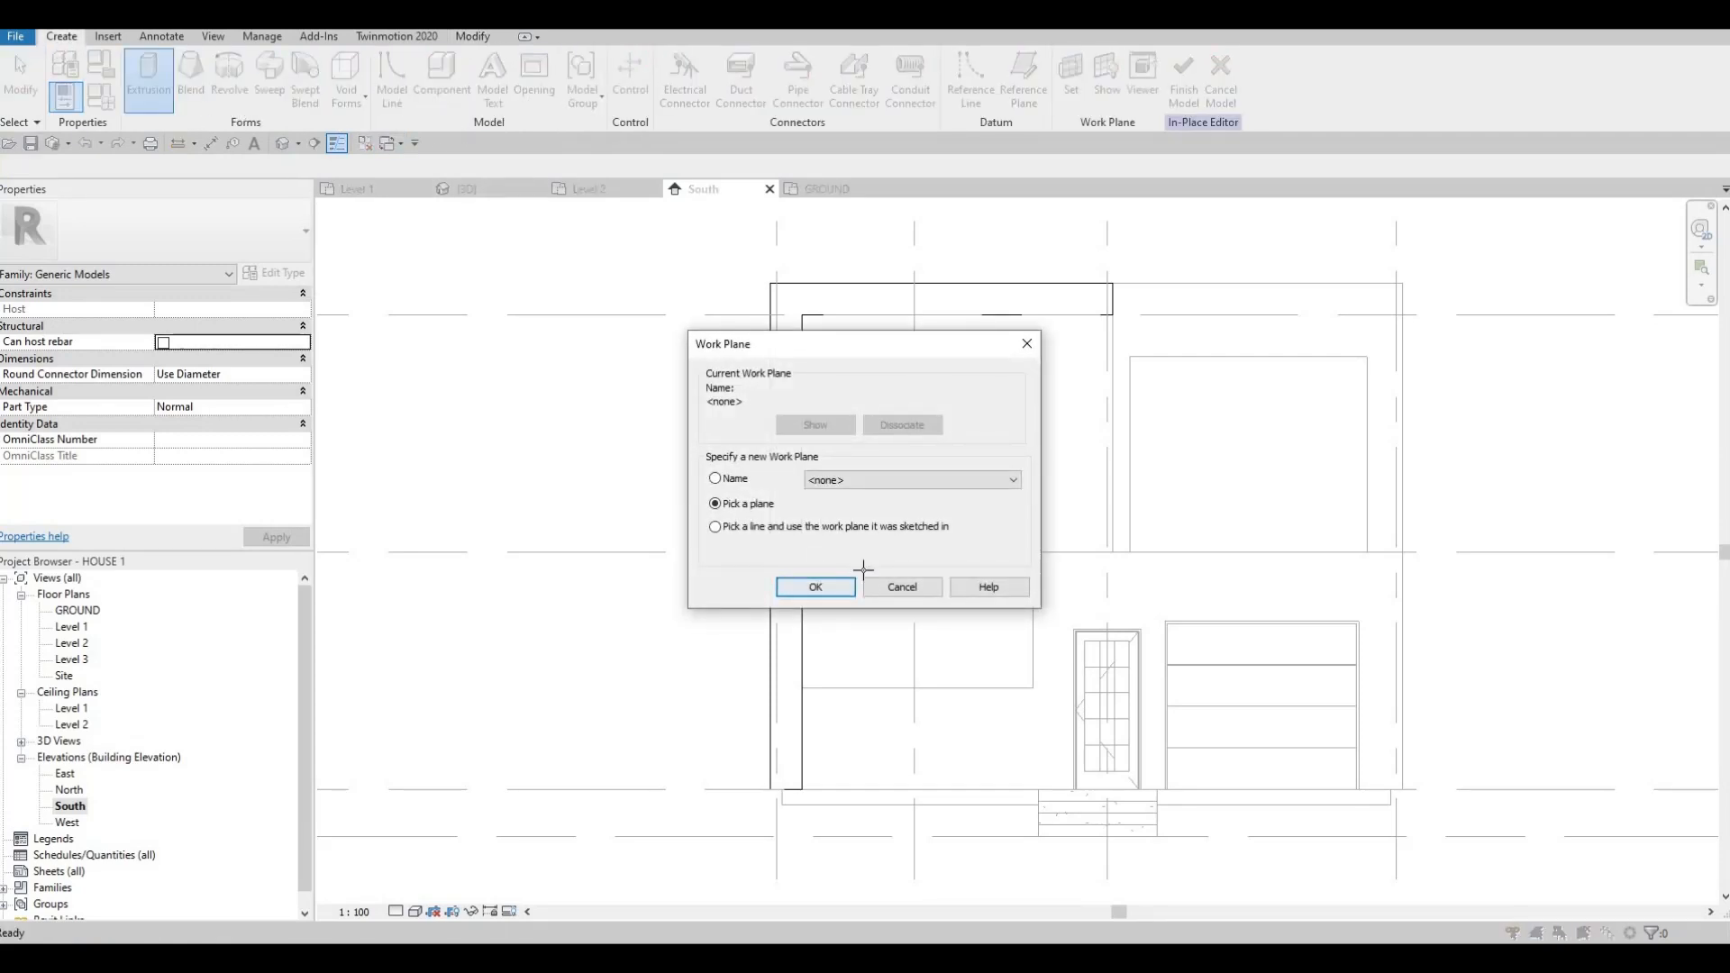
pyautogui.click(816, 587)
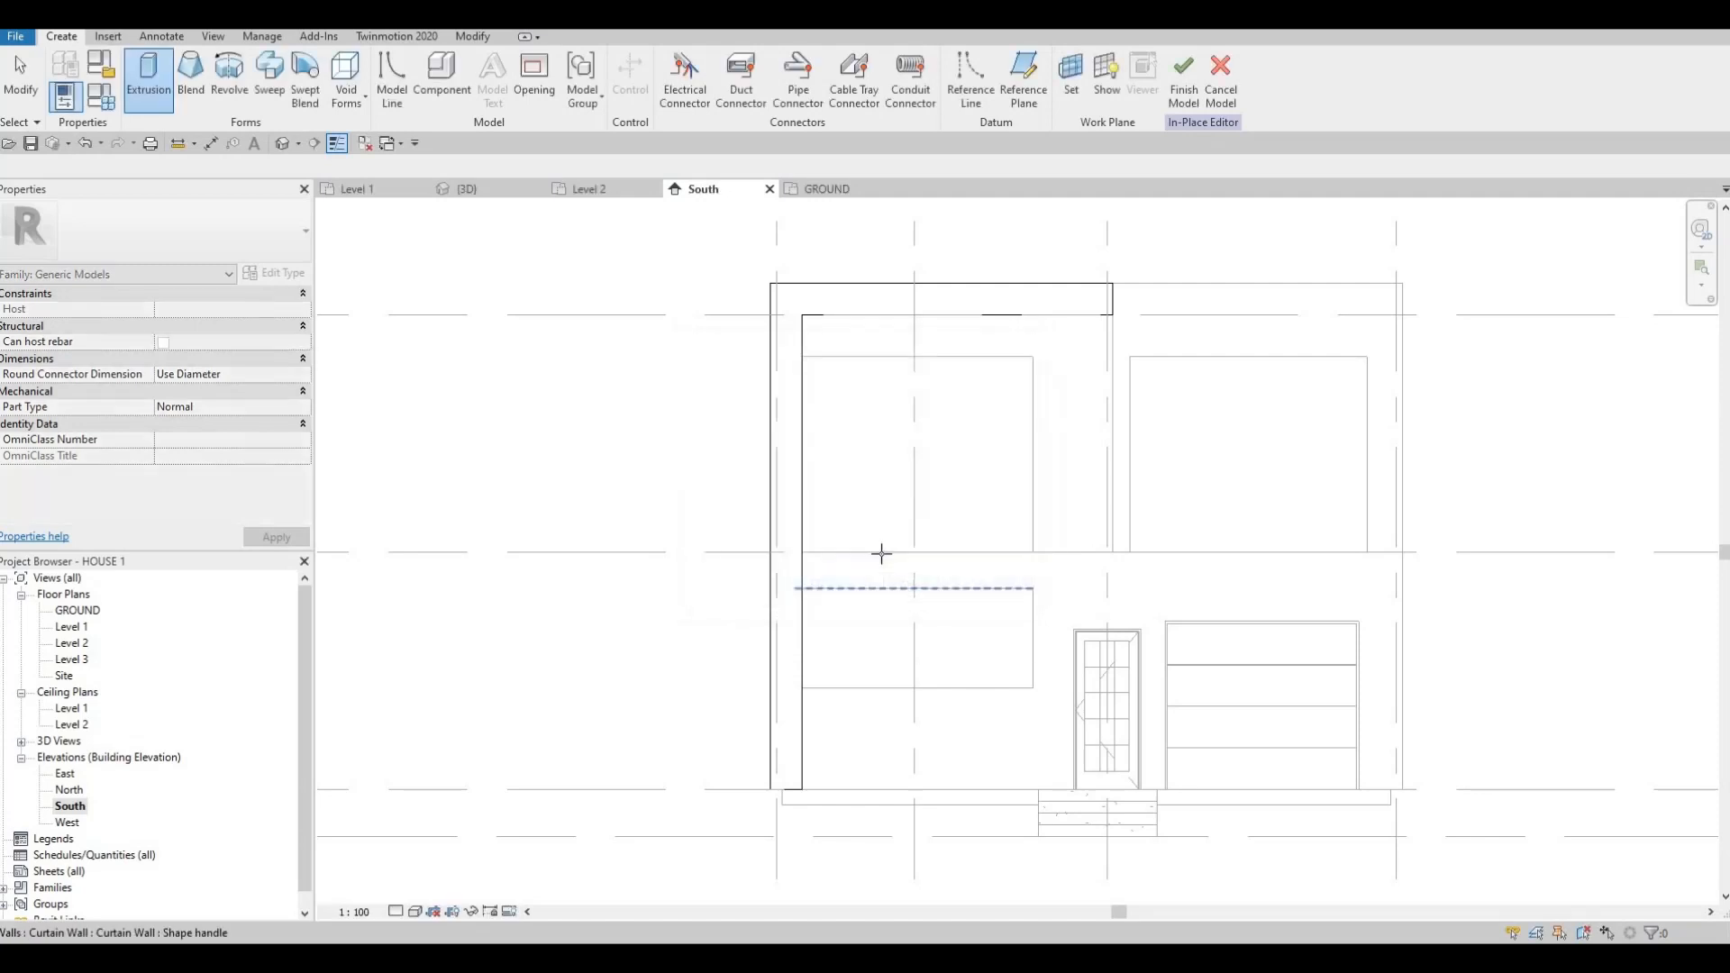
pyautogui.press('Tab')
pyautogui.click(966, 588)
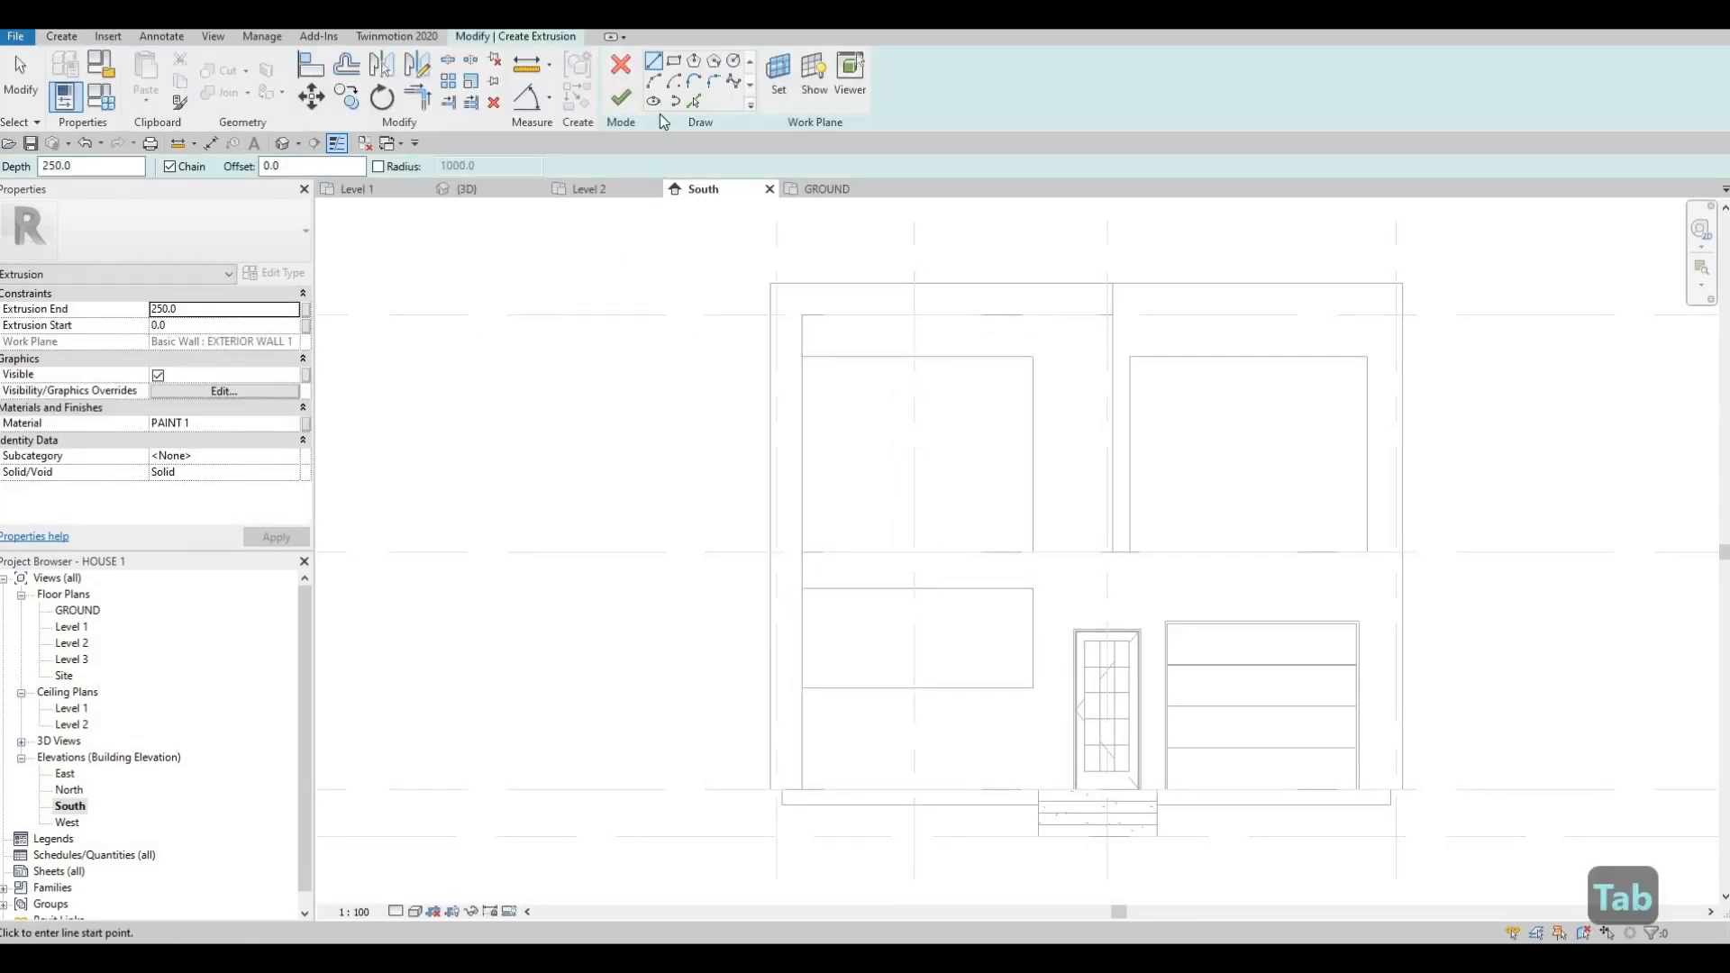
# - Sketch a 4800 by 400 mm rectangle just below Level 2, starting at the vertical strip's inner edge
pyautogui.click(673, 62)
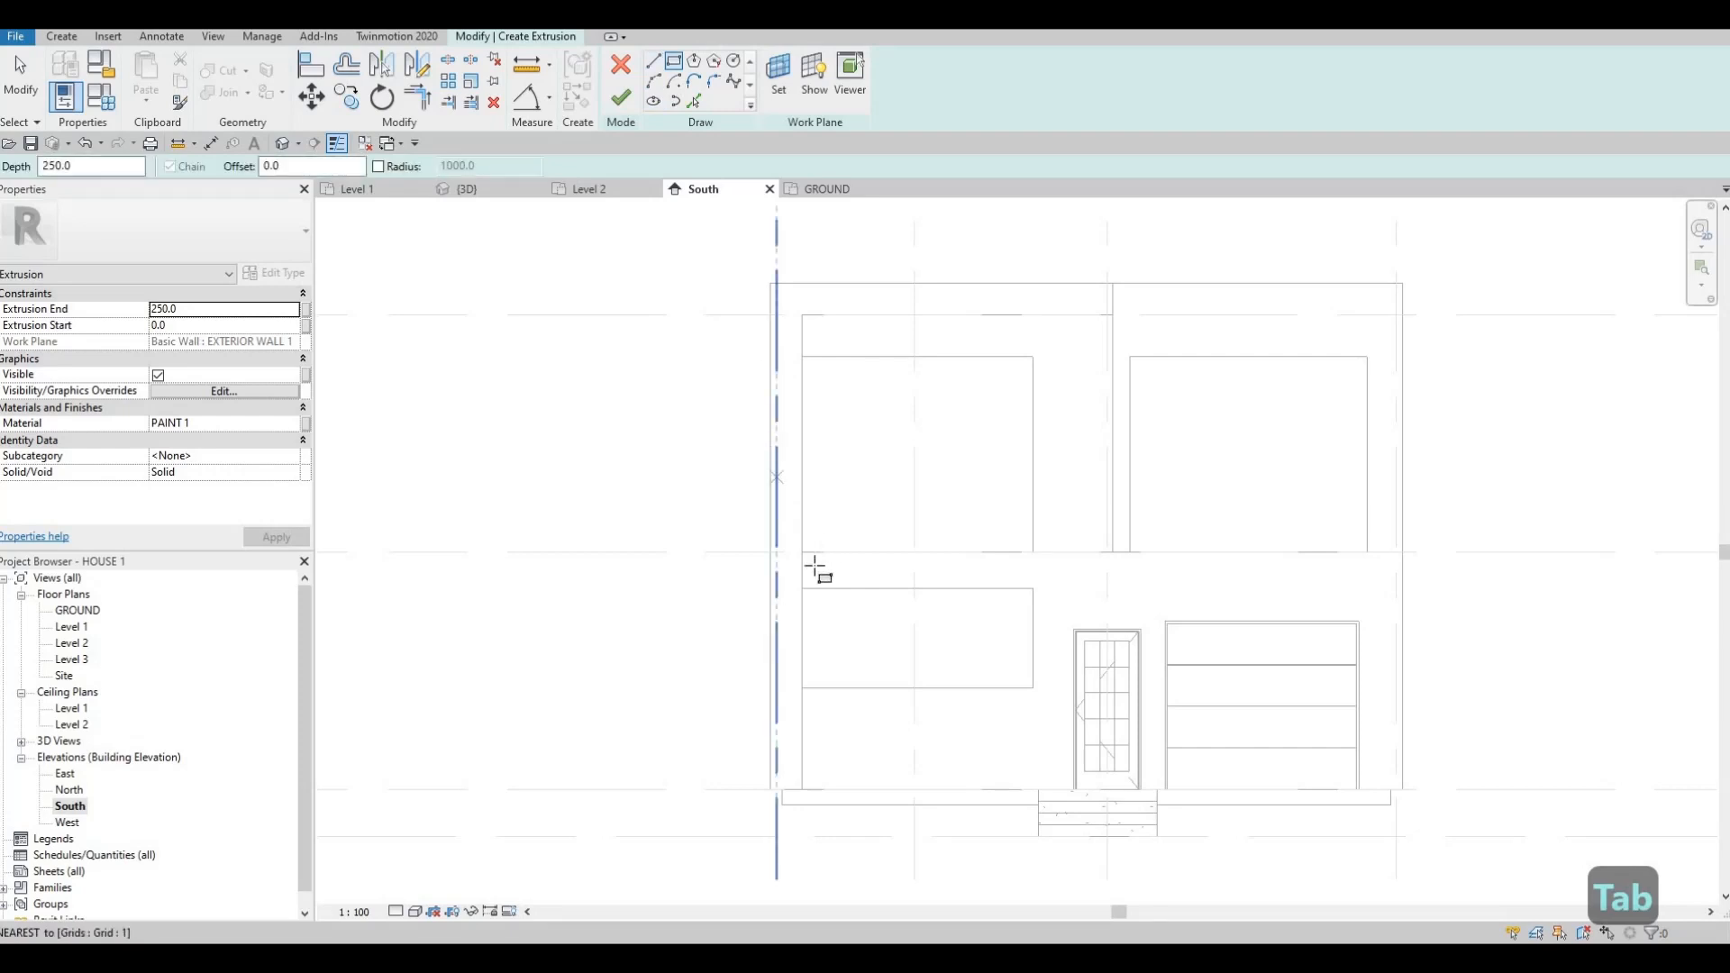
pyautogui.scroll(2, 802, 523)
pyautogui.click(809, 565)
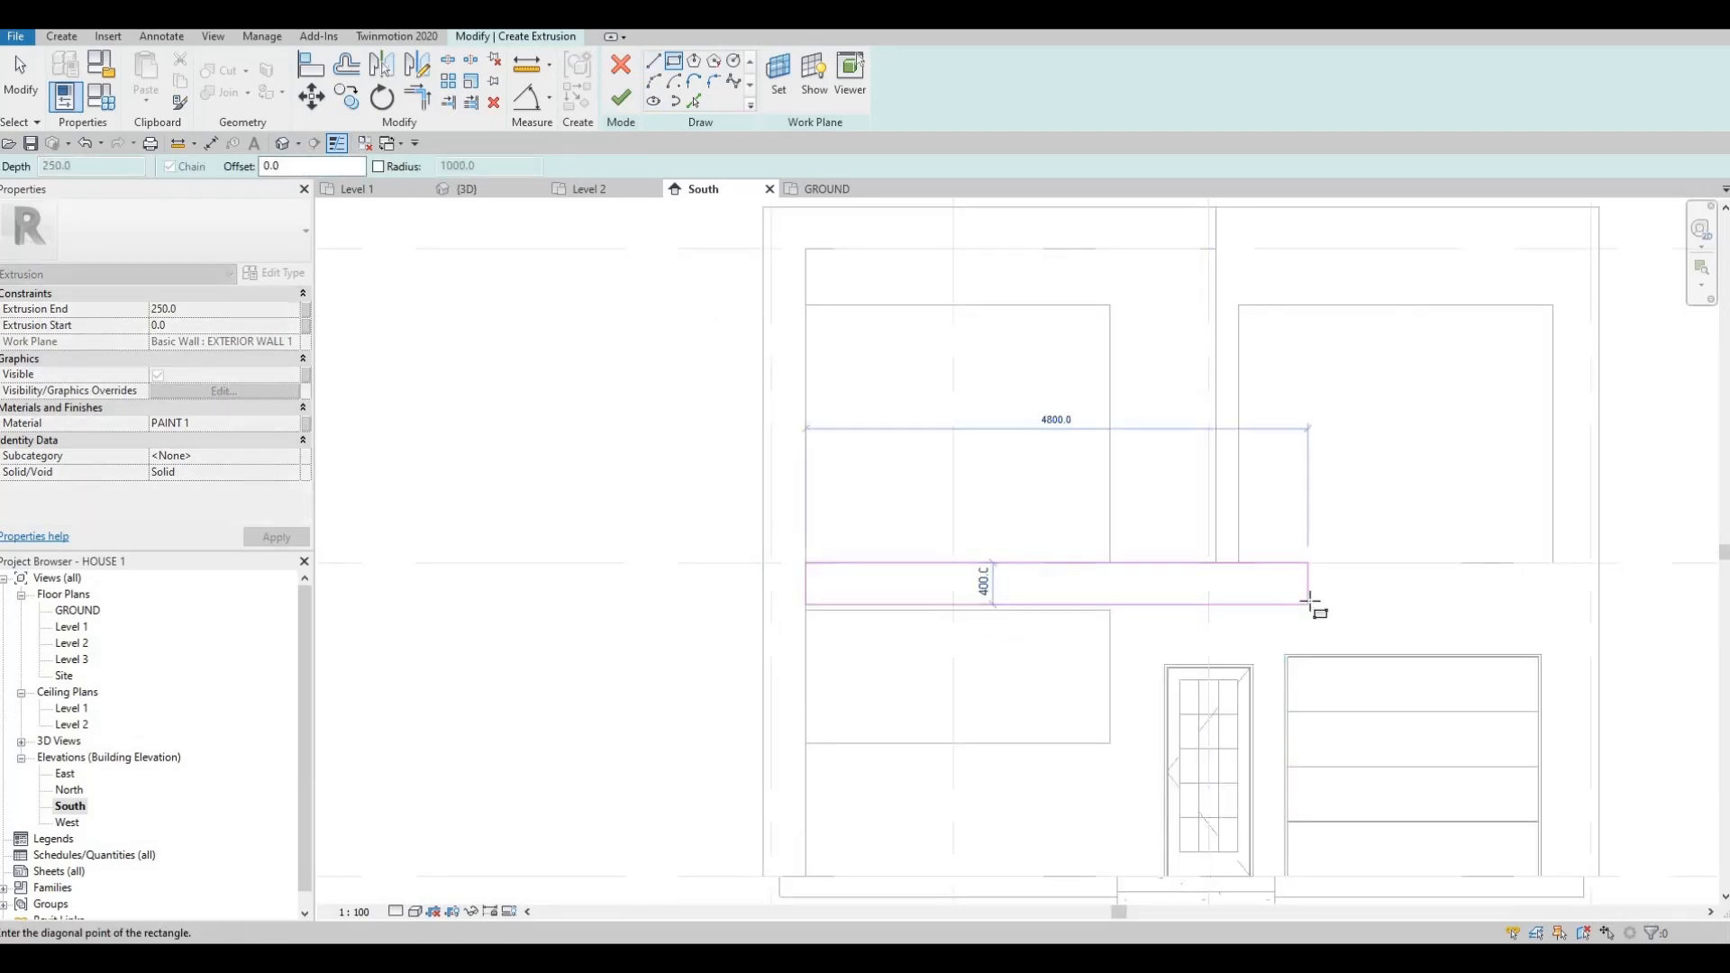
pyautogui.click(1307, 603)
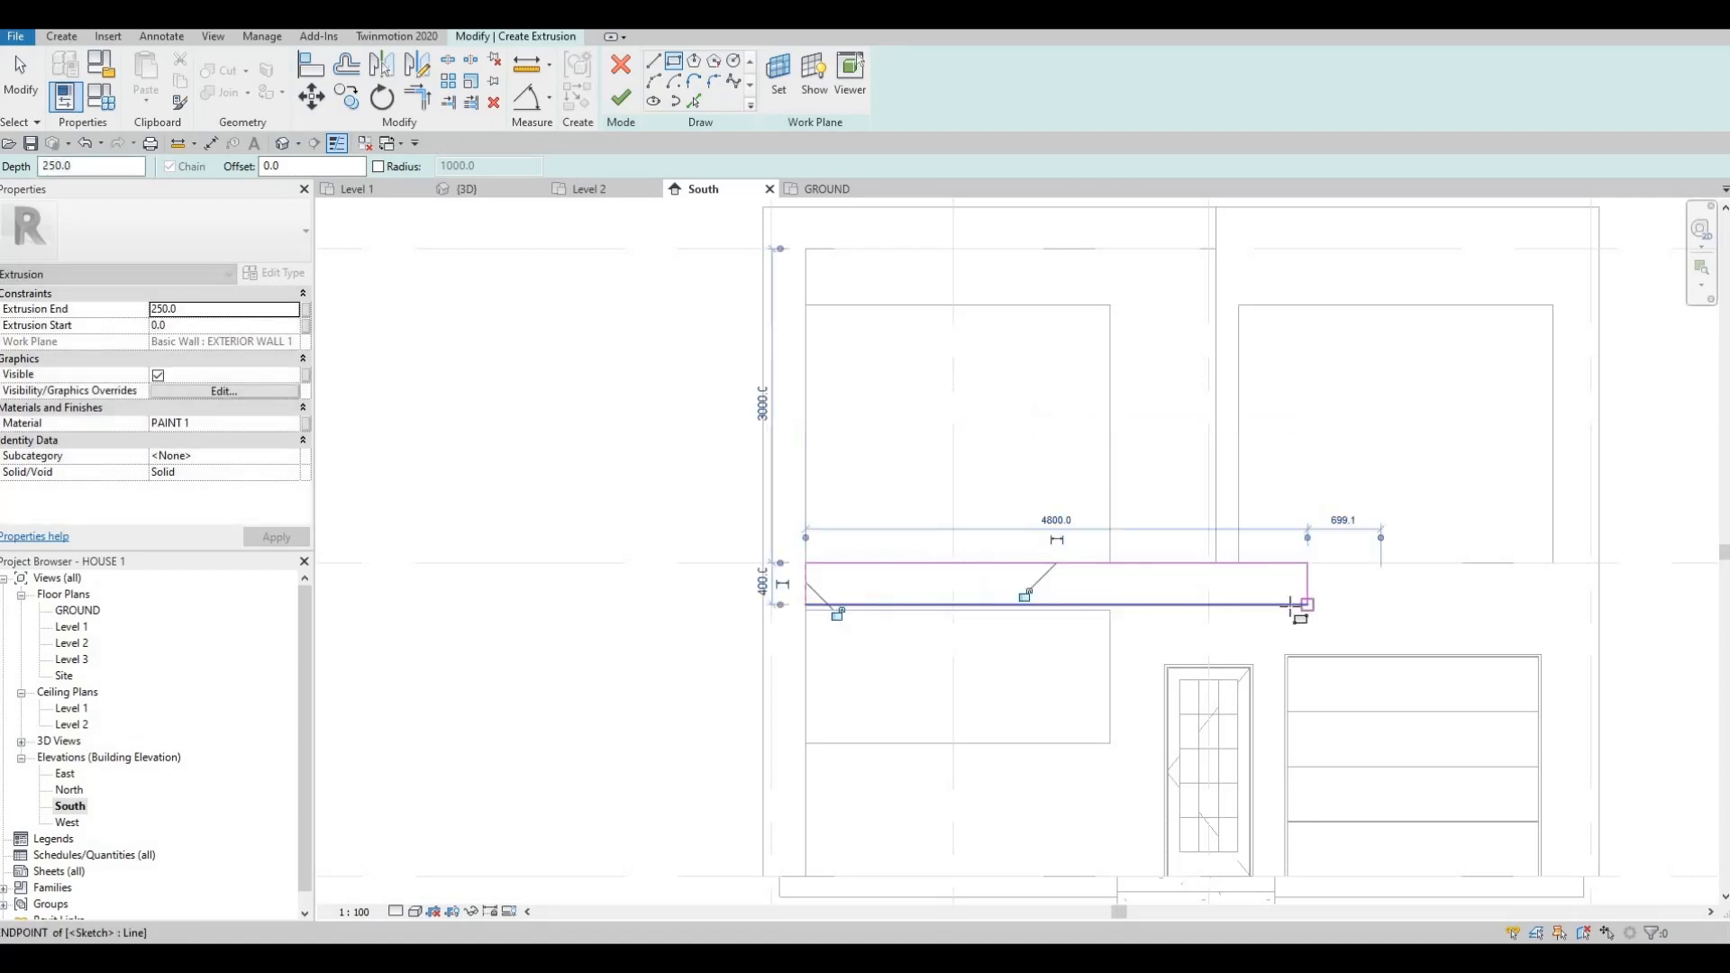
pyautogui.press('Escape')
# - Sketch a rectangle about 292 mm wide and 2600 mm high between the door and garage, from the band down to Level 1
pyautogui.click(1283, 604)
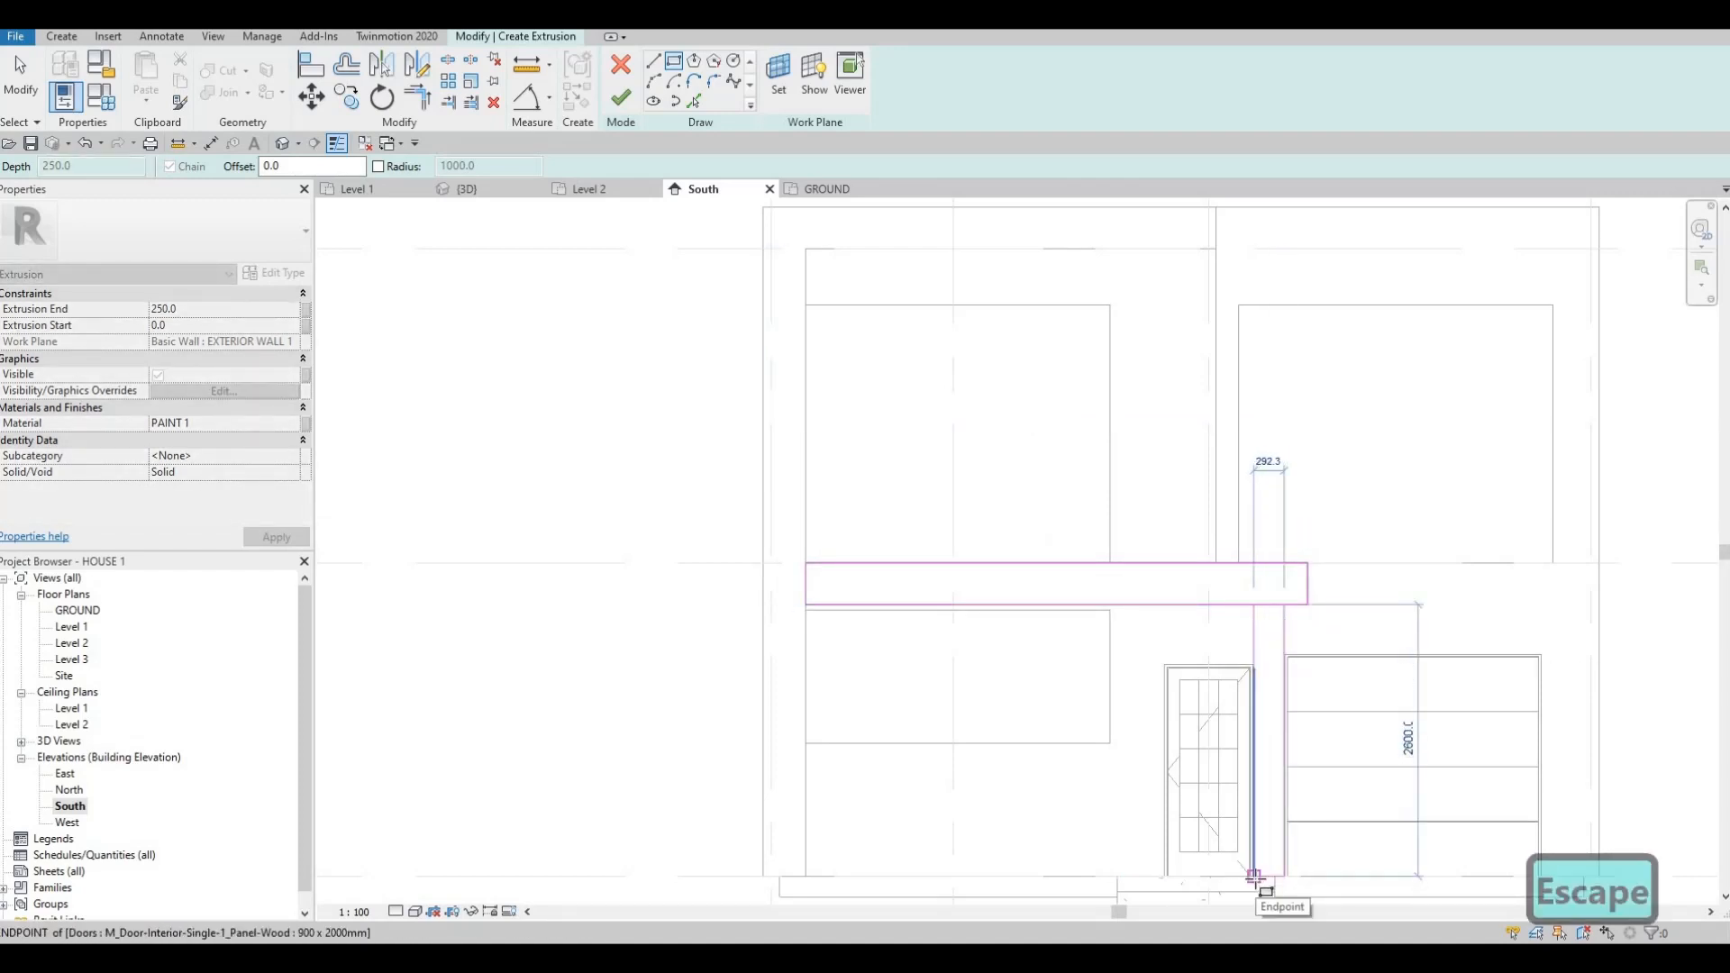
pyautogui.click(1254, 876)
pyautogui.press('Escape')
pyautogui.press('Escape')
pyautogui.press('Escape')
pyautogui.scroll(3, 1220, 541)
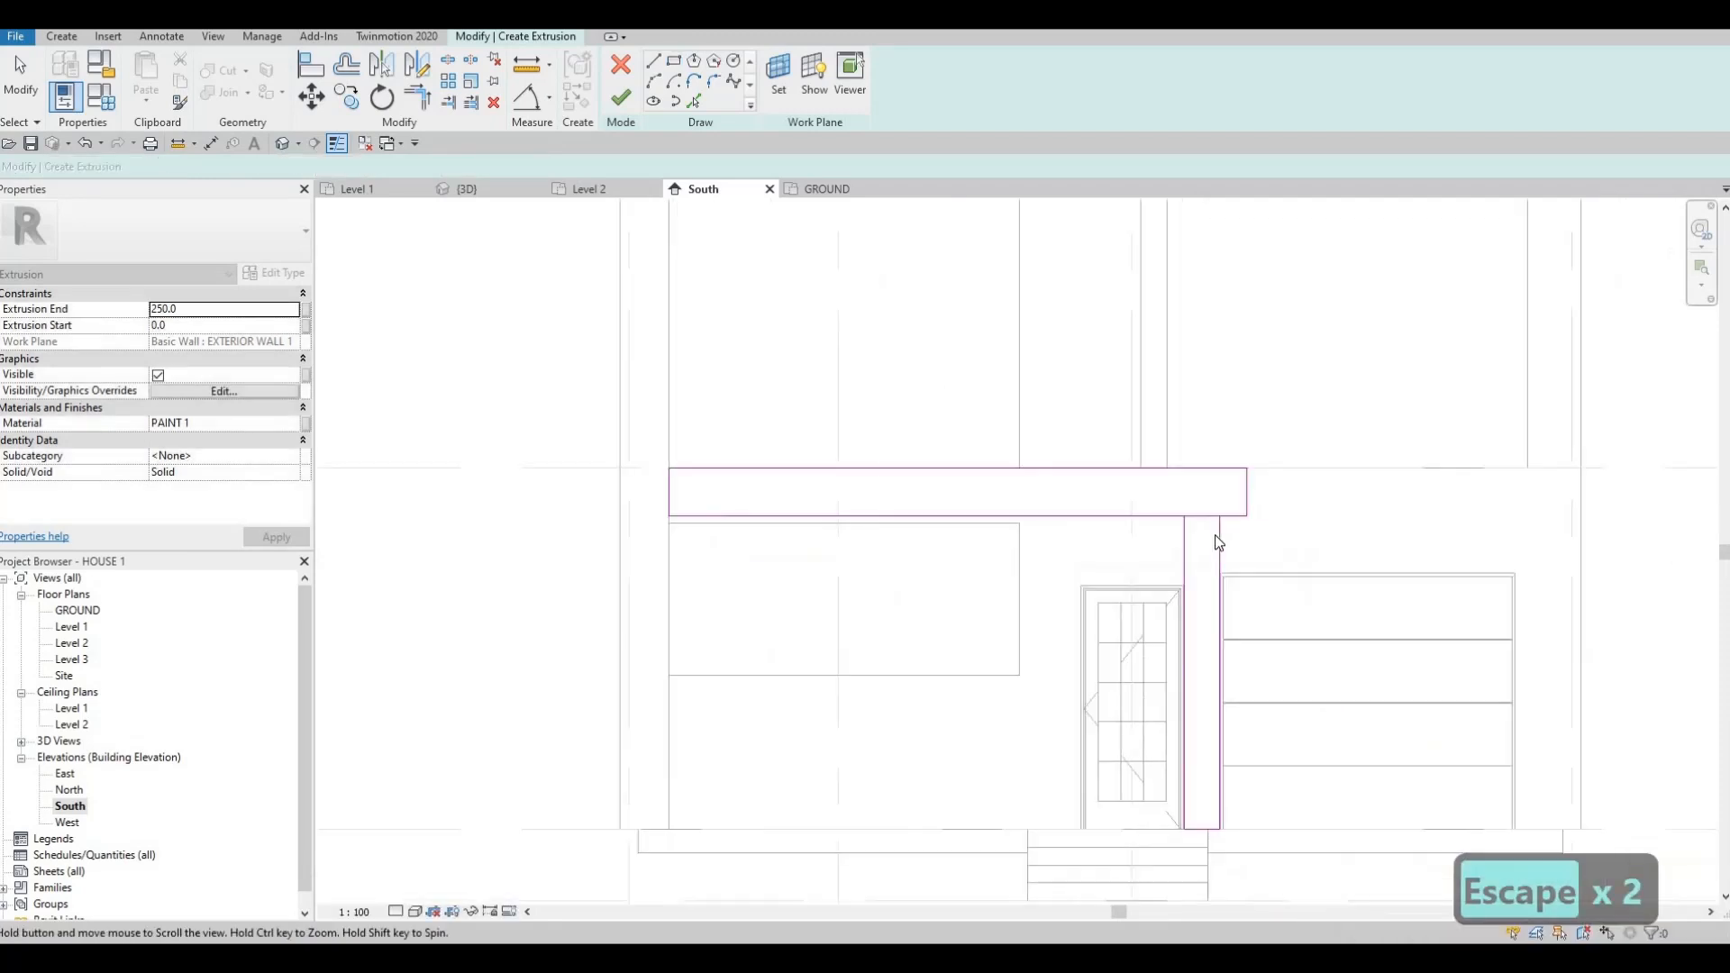
pyautogui.scroll(-2, 1220, 498)
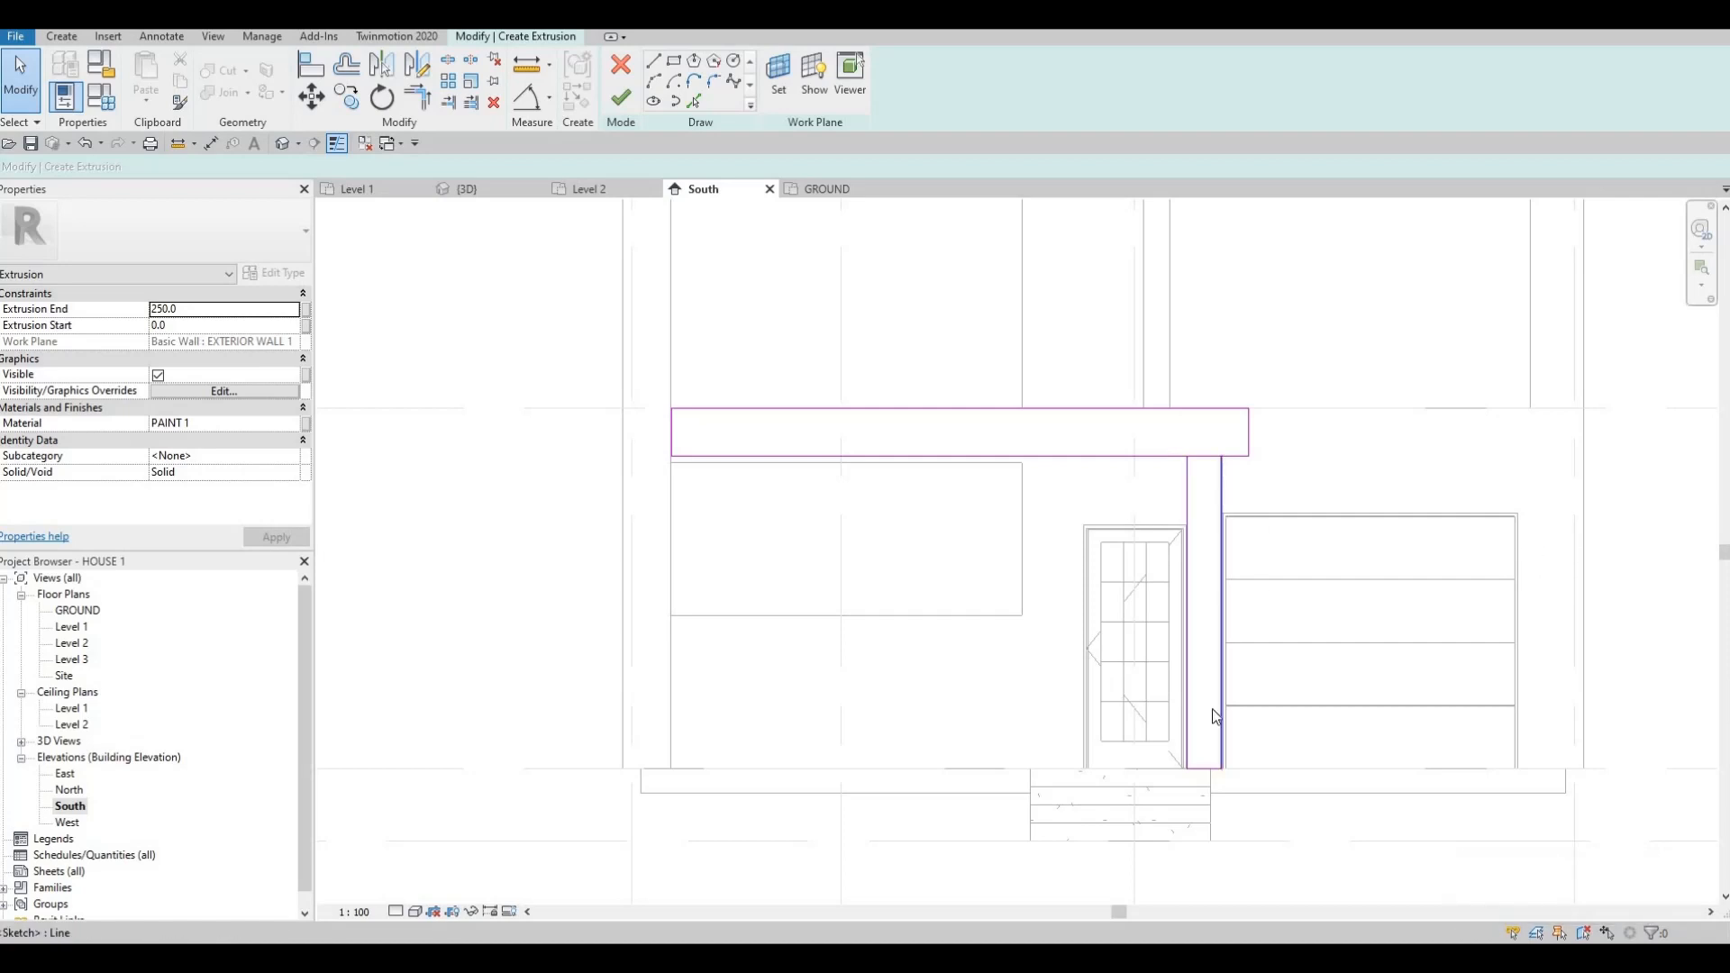
# - Set the width of the vertical rectangle beside the door to 400 mm by moving its garage-side line
pyautogui.click(1223, 540)
pyautogui.click(1186, 794)
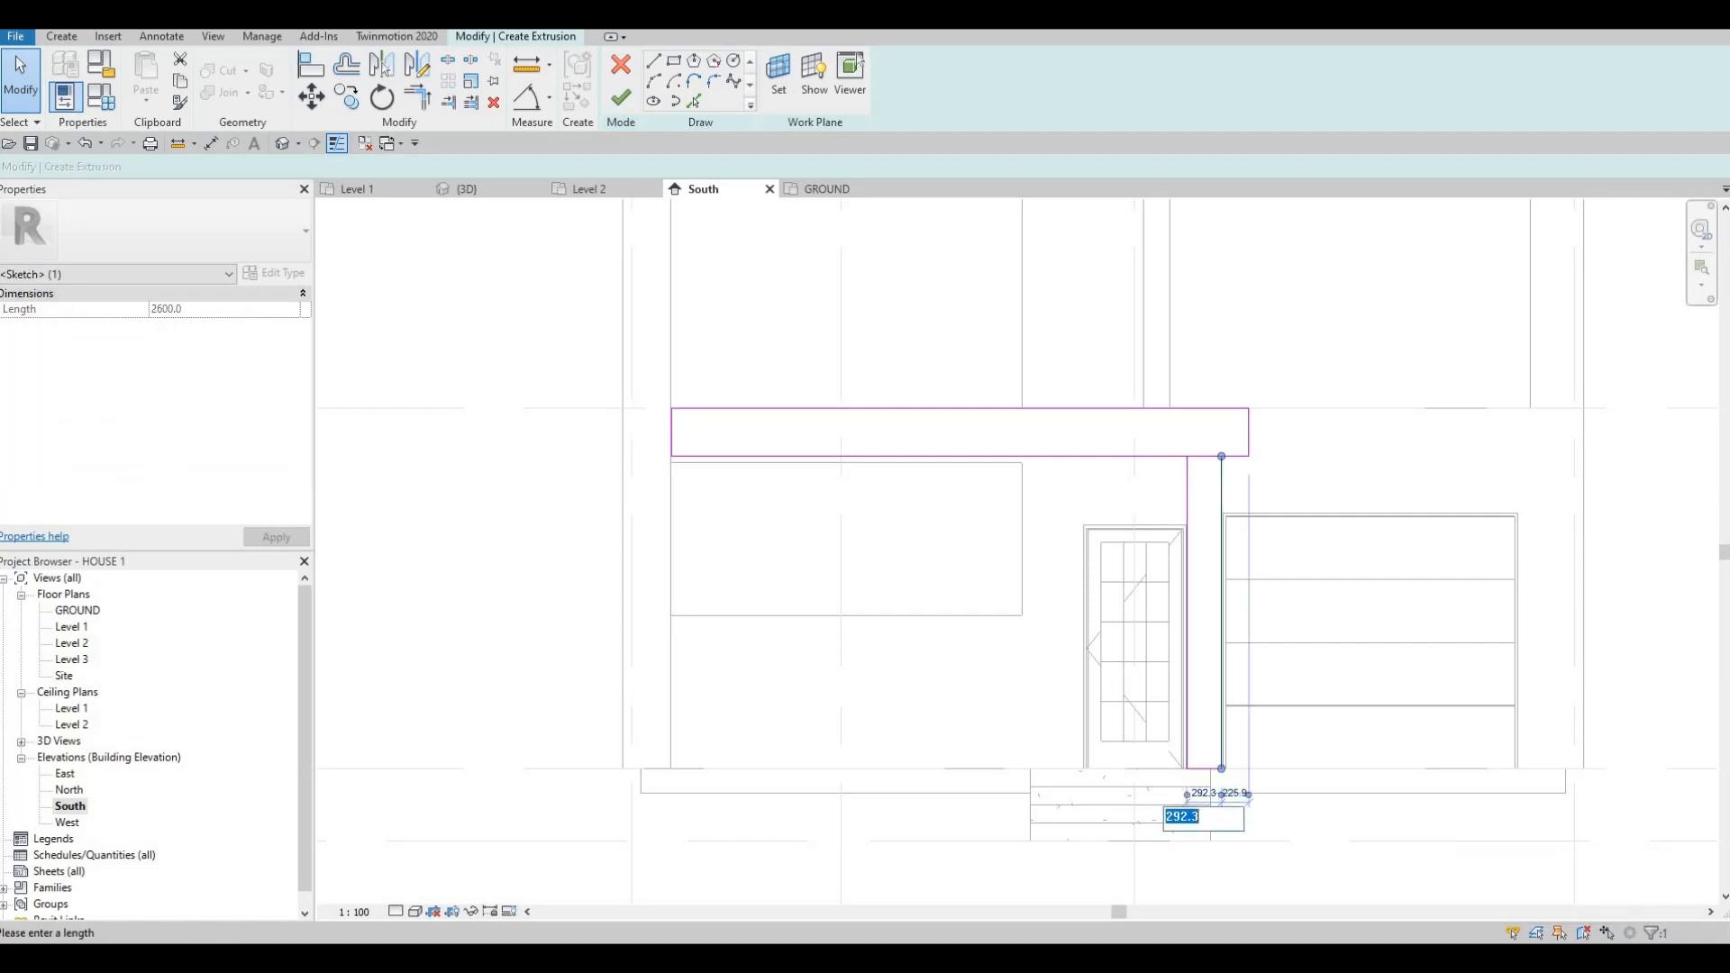
pyautogui.write('400')
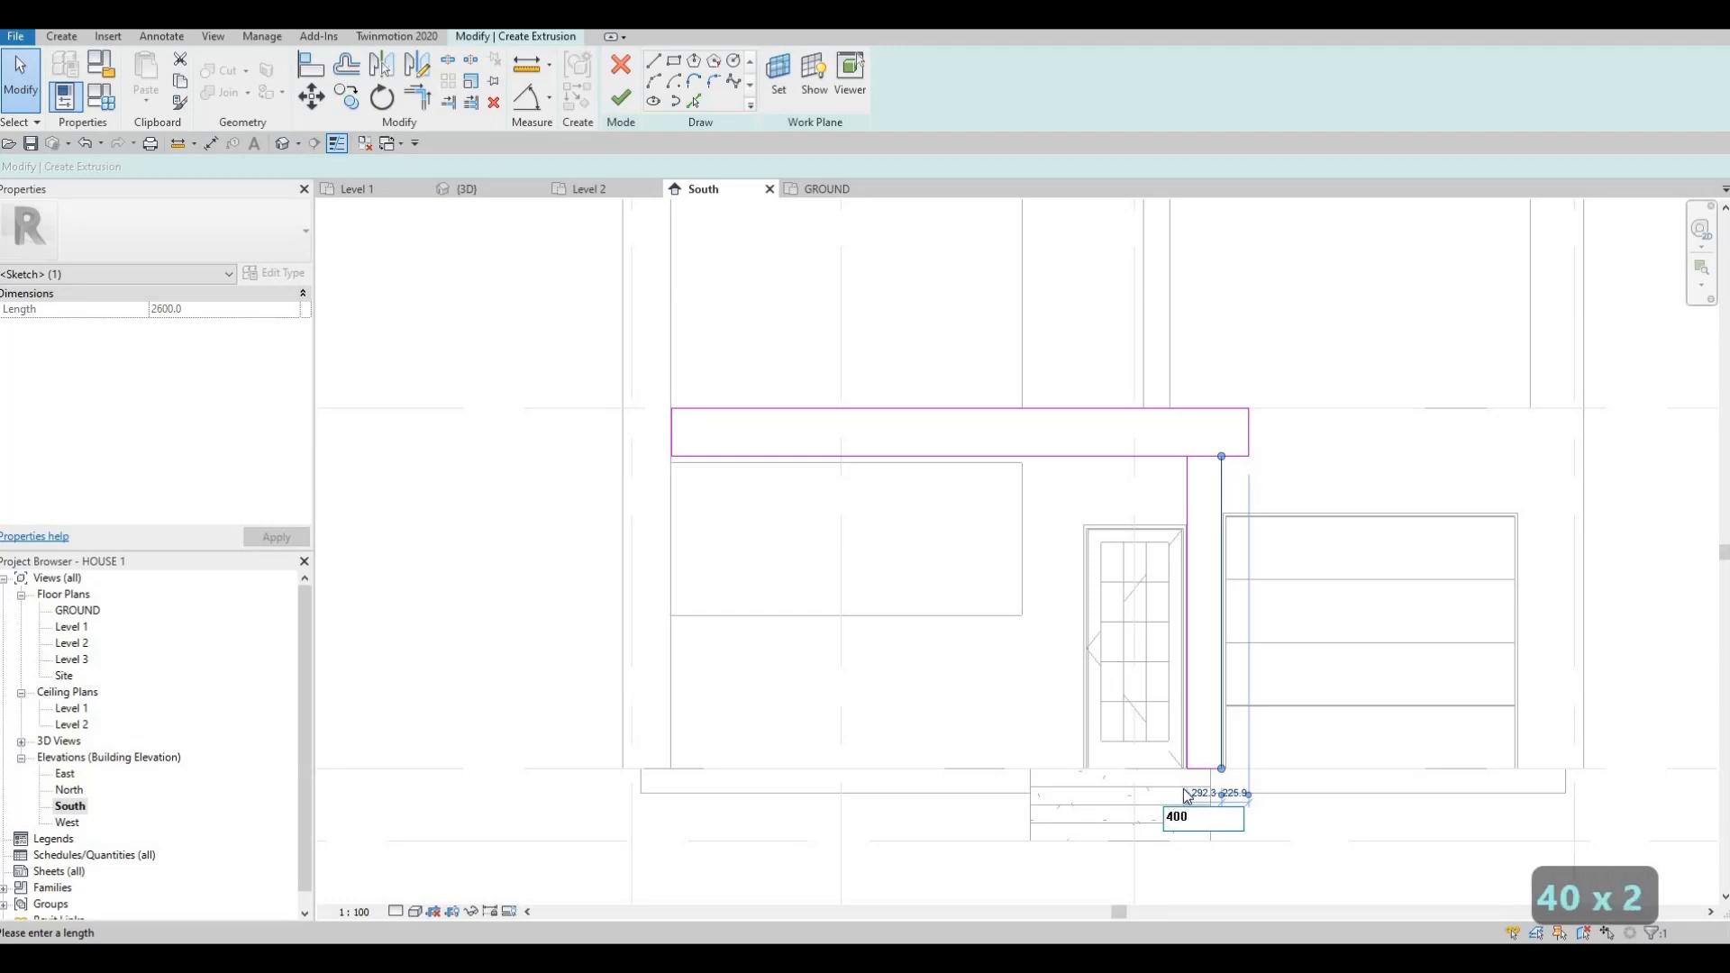
pyautogui.press('Return')
pyautogui.press('Escape')
pyautogui.press('Escape')
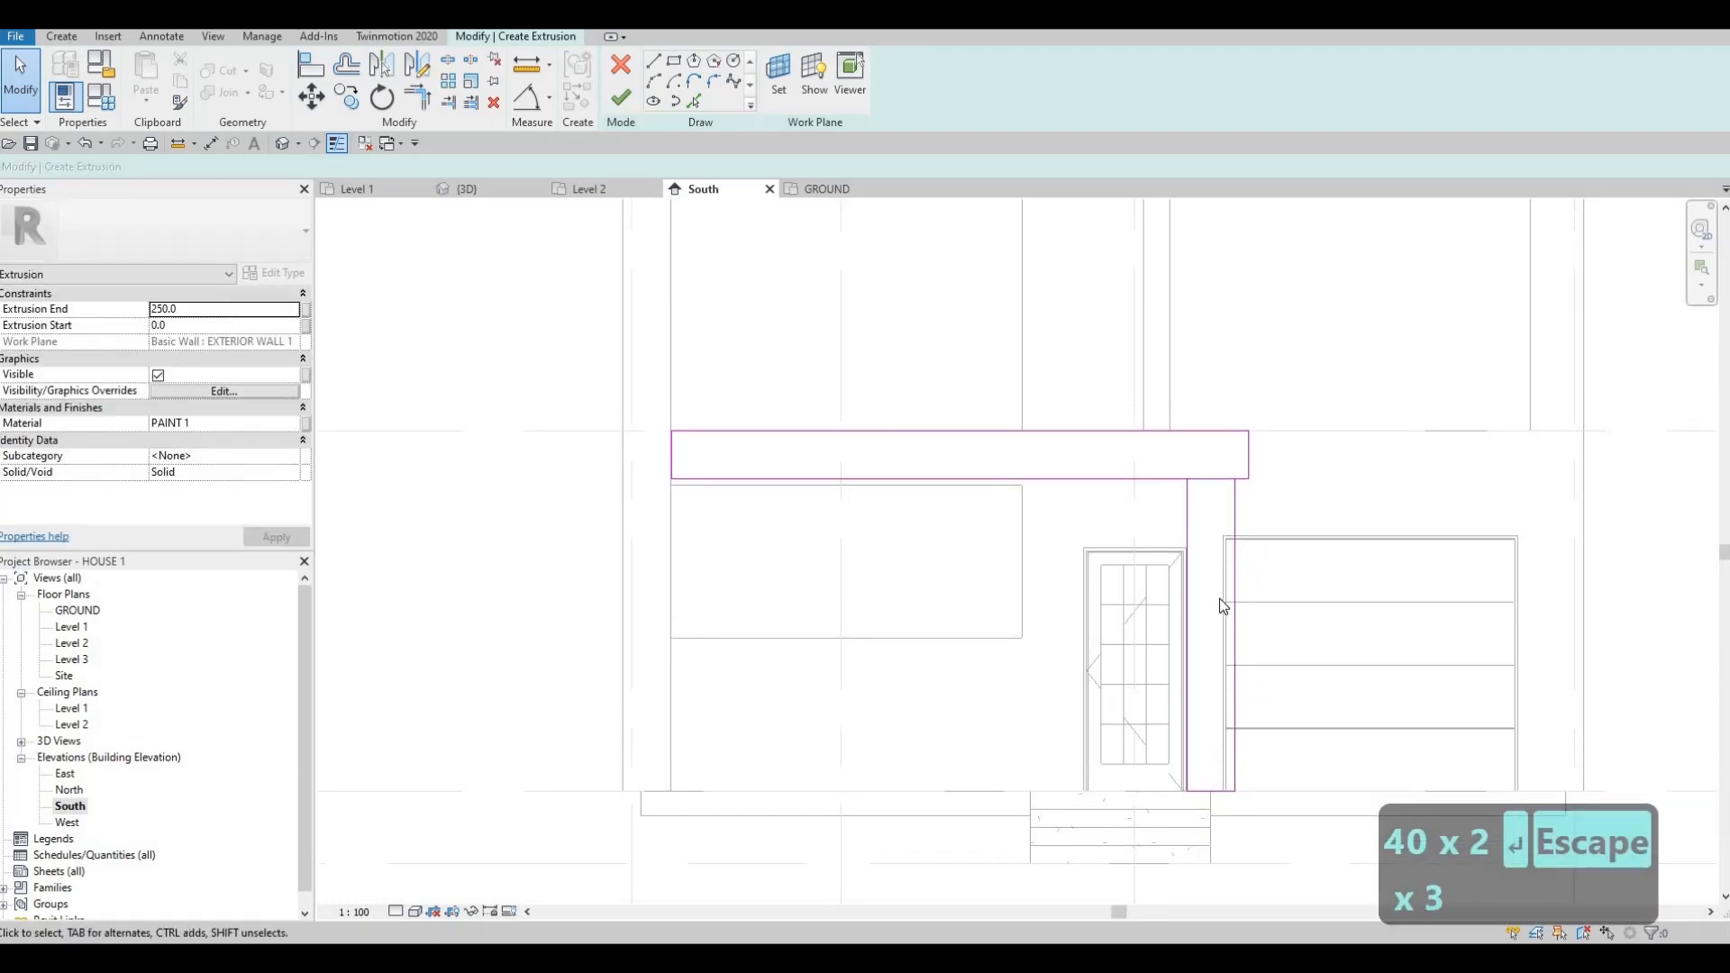
# - Trim the band and the door-side column into a continuous L-shaped outline and delete the leftover segments at their corner
pyautogui.press('t')
pyautogui.press('r')
pyautogui.click(1164, 478)
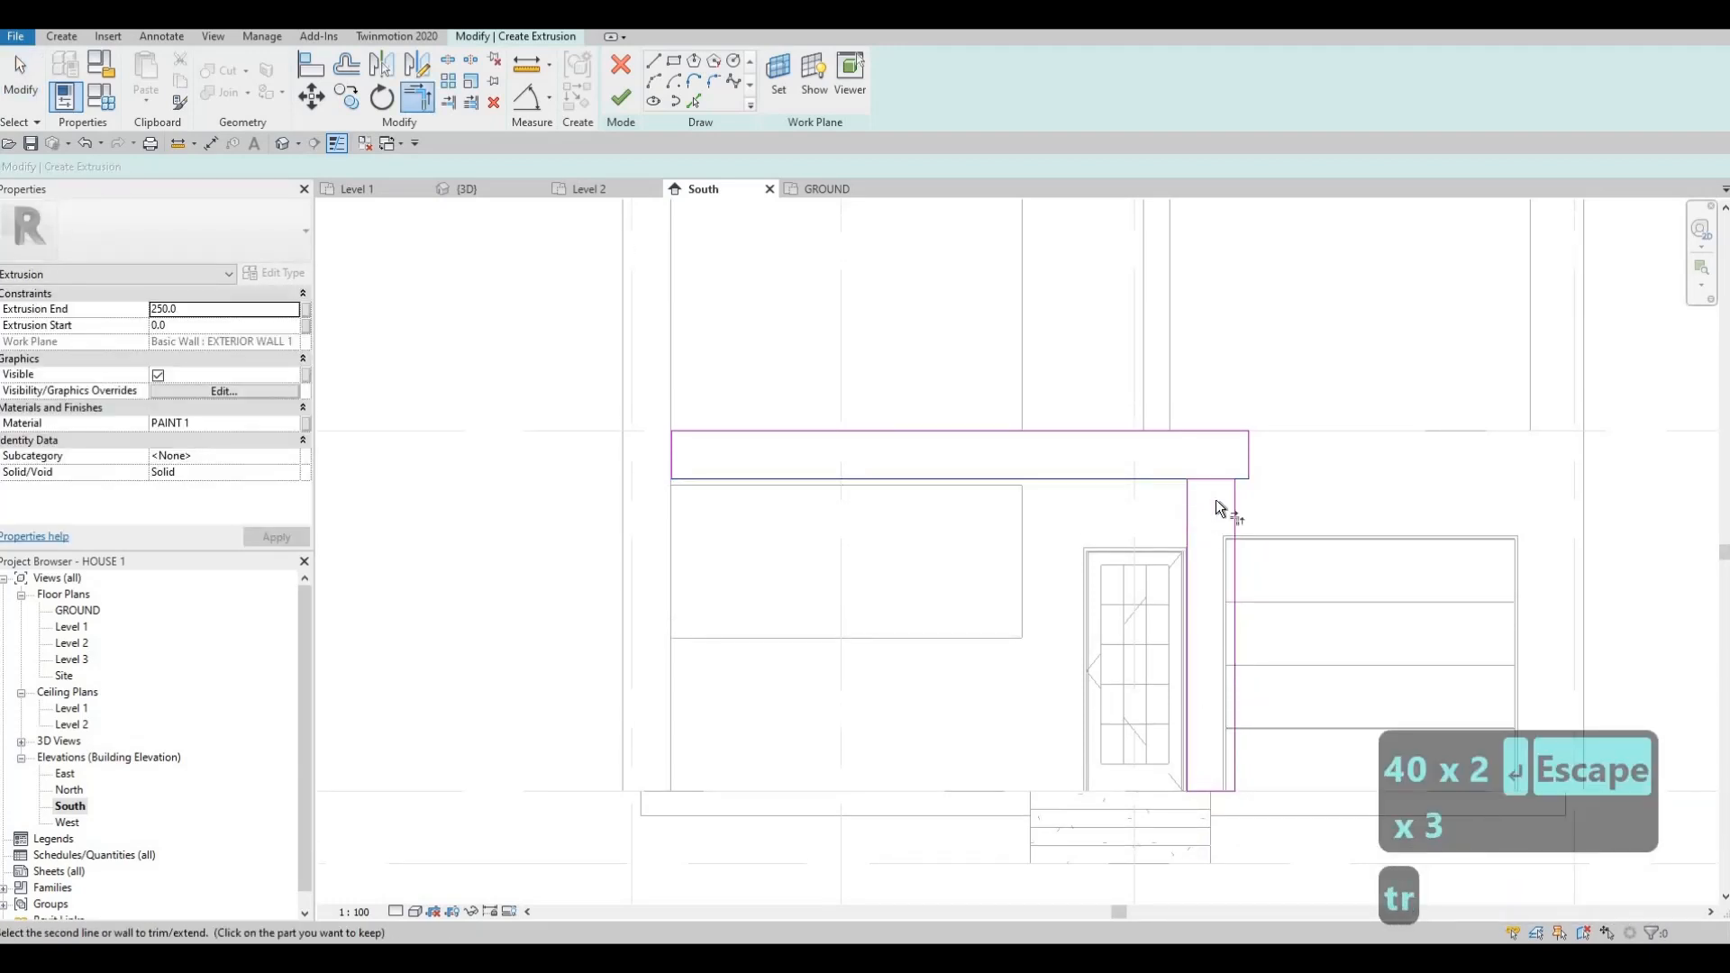
pyautogui.click(1186, 510)
pyautogui.click(1216, 431)
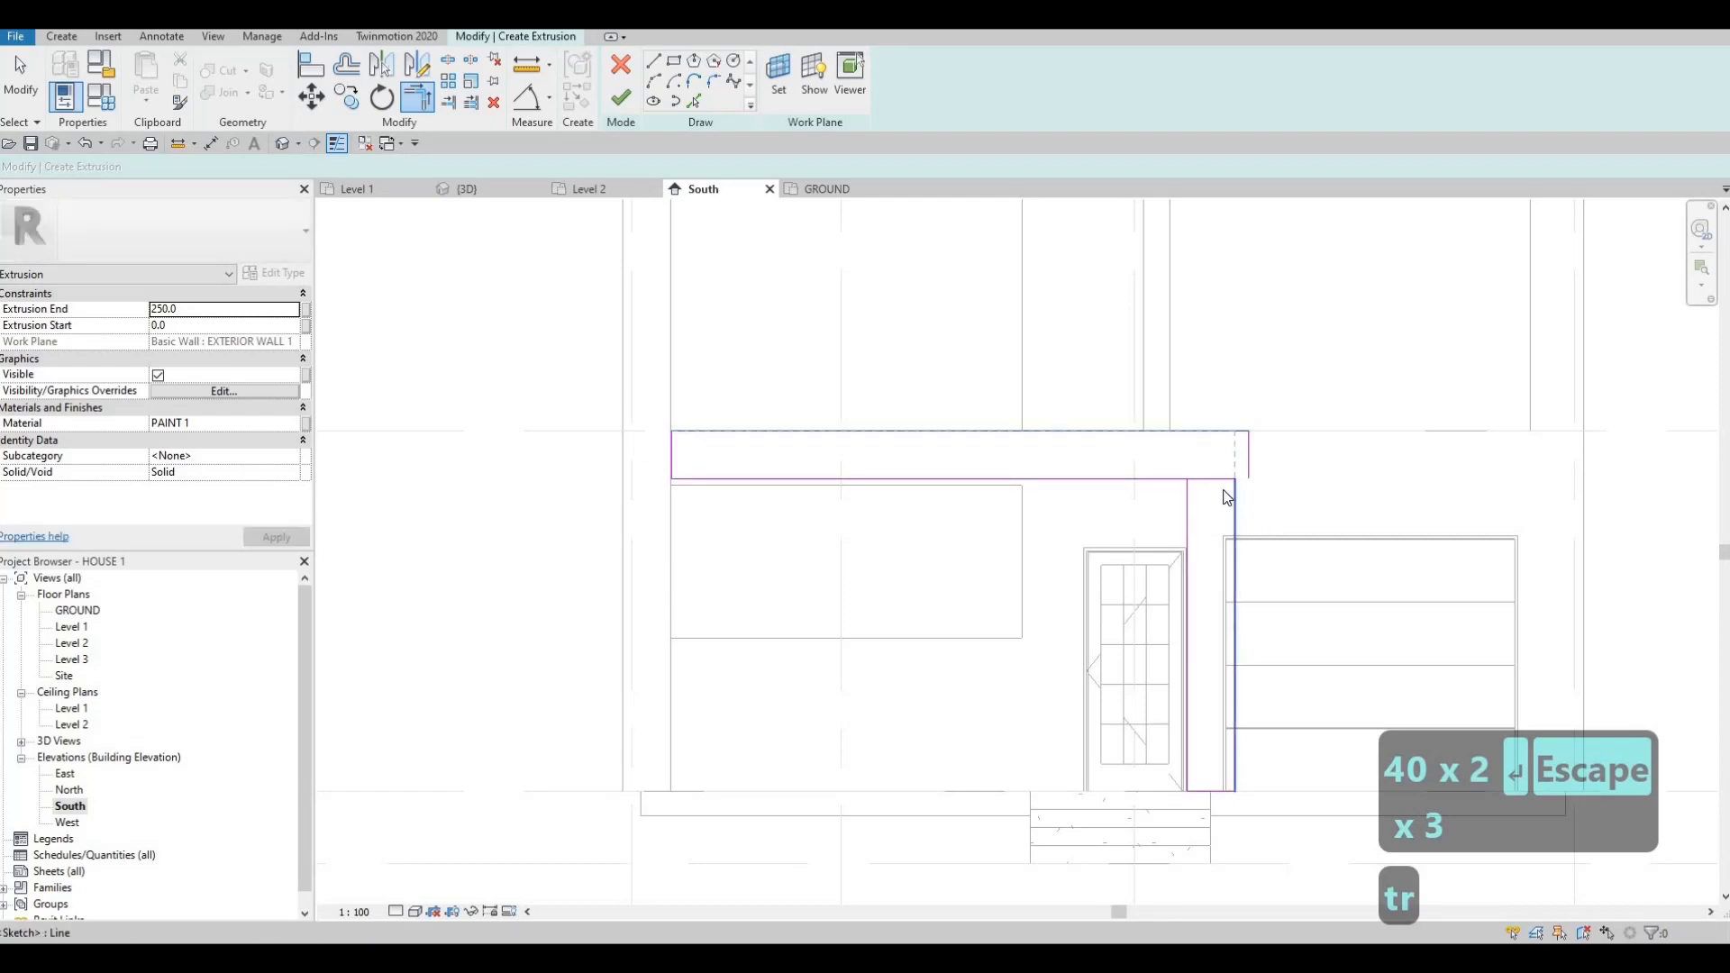
pyautogui.press('Escape')
pyautogui.press('Escape')
pyautogui.moveTo(1180, 388)
pyautogui.mouseDown()
pyautogui.moveTo(1335, 496)
pyautogui.moveTo(1319, 500)
pyautogui.mouseUp()
pyautogui.press('Delete')
pyautogui.press('Escape')
pyautogui.scroll(-1, 1371, 619)
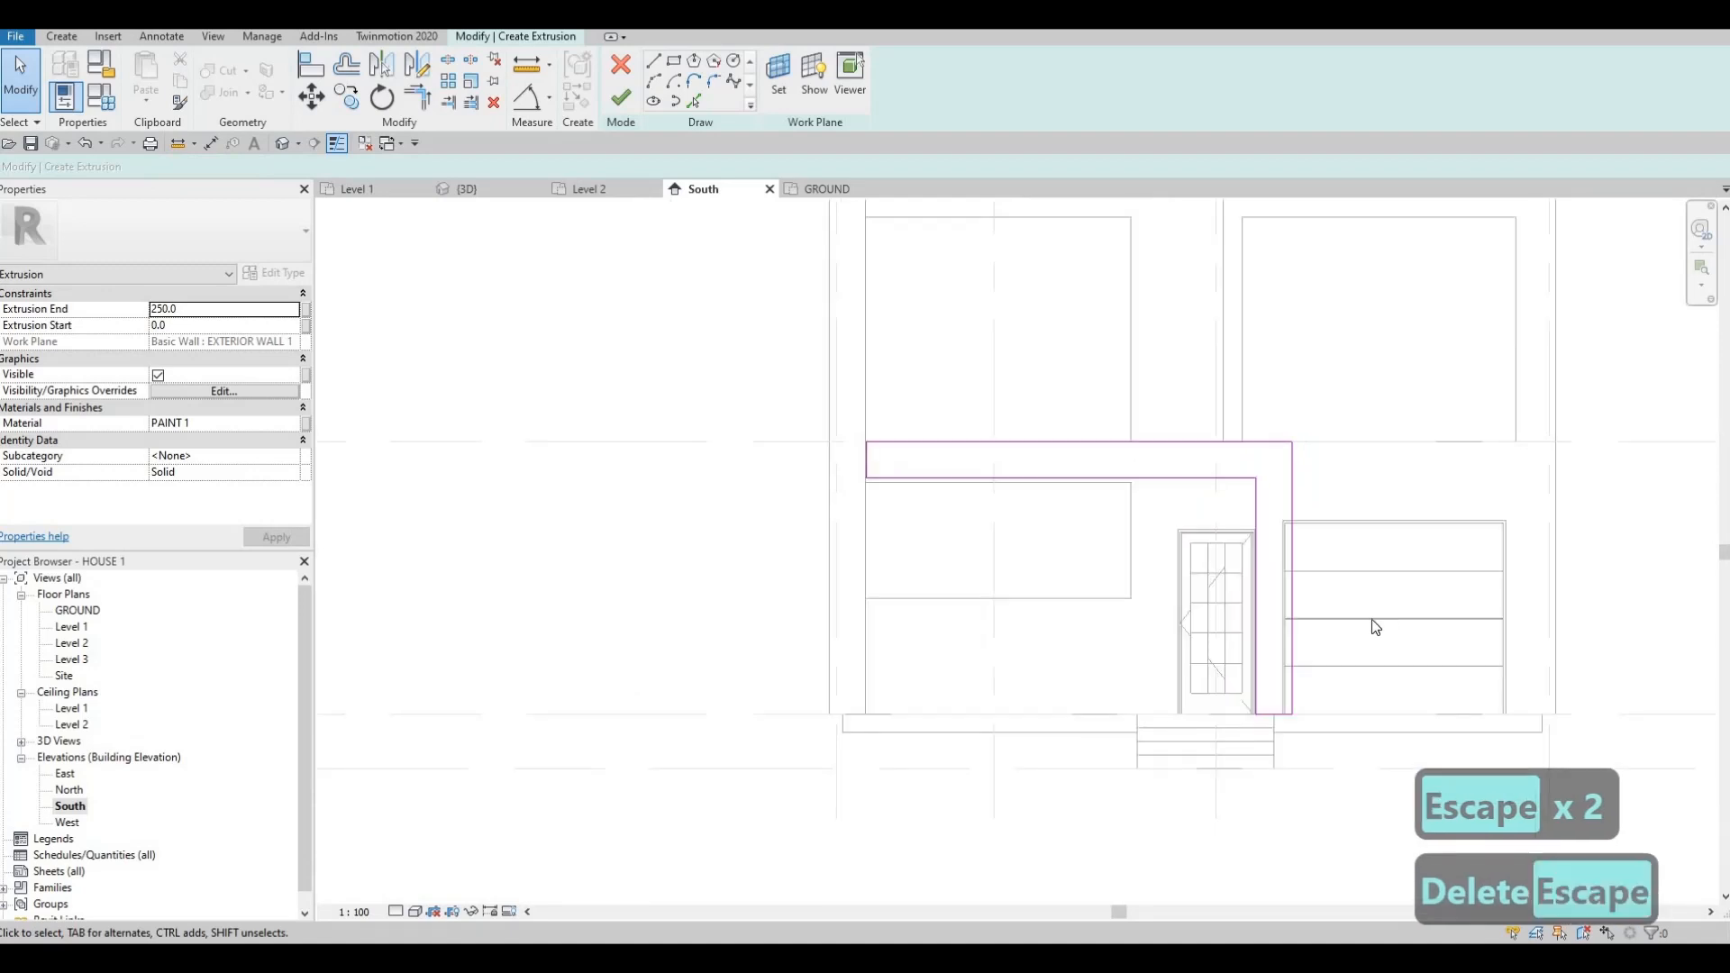
# - Finish the second extrusion's sketch and complete the in-place model
pyautogui.moveTo(1370, 619); pyautogui.dragTo(1370, 632, button='middle')
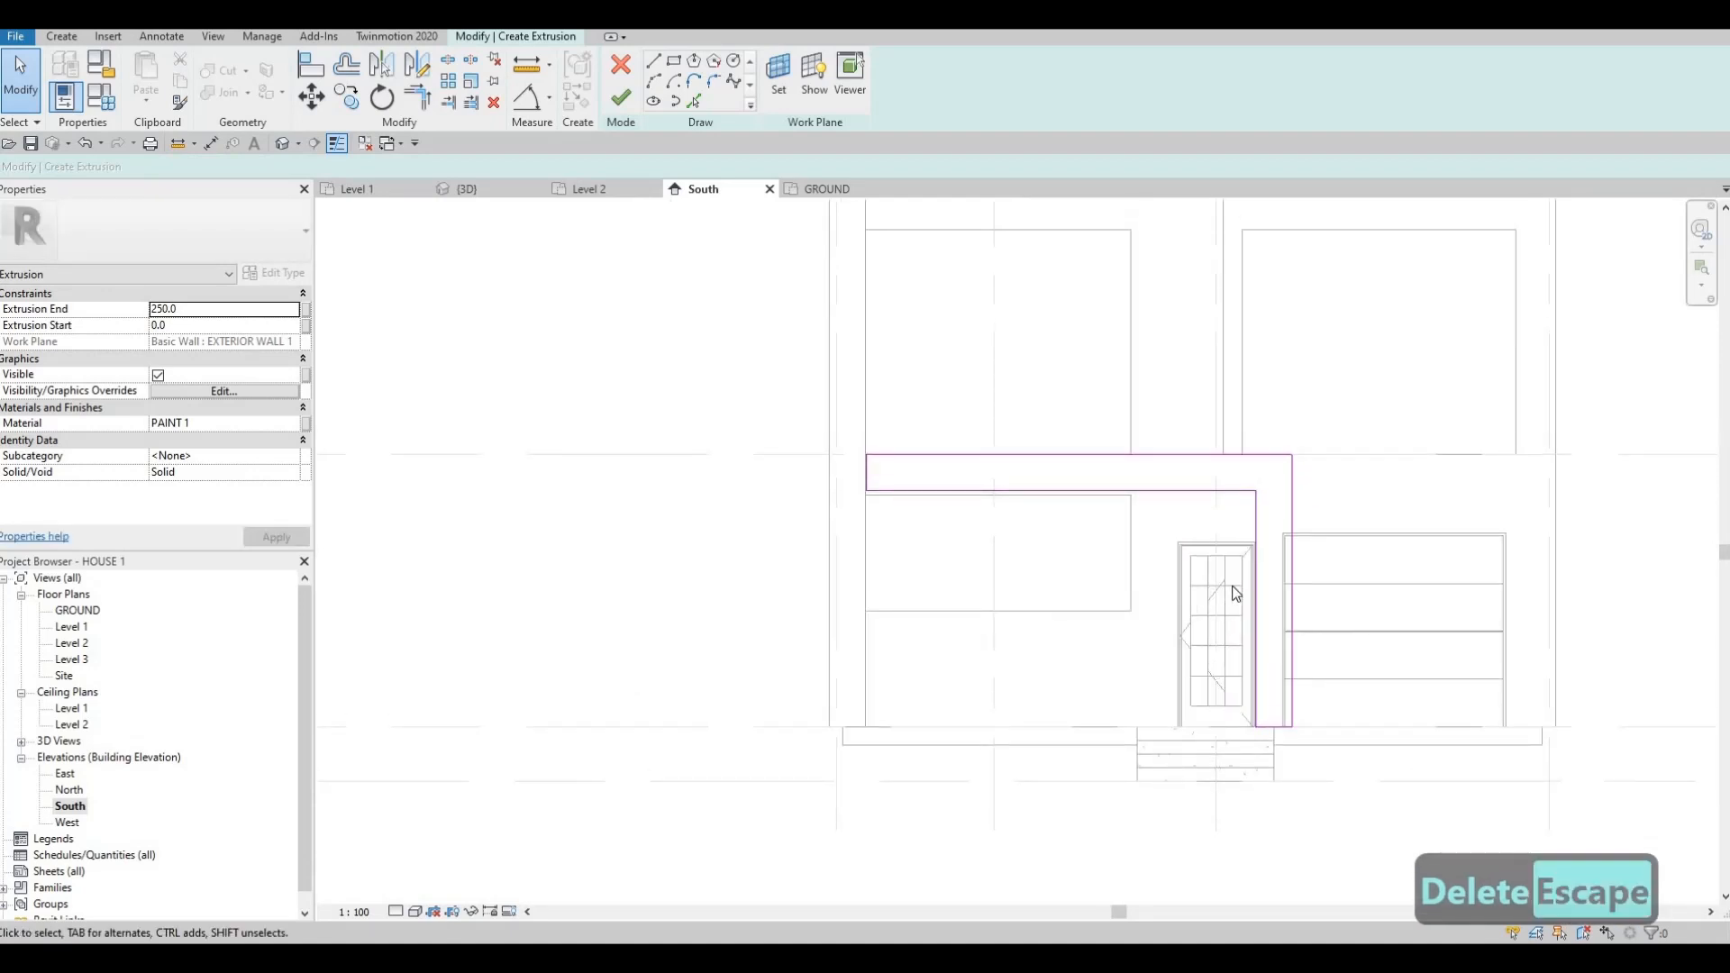
pyautogui.click(627, 103)
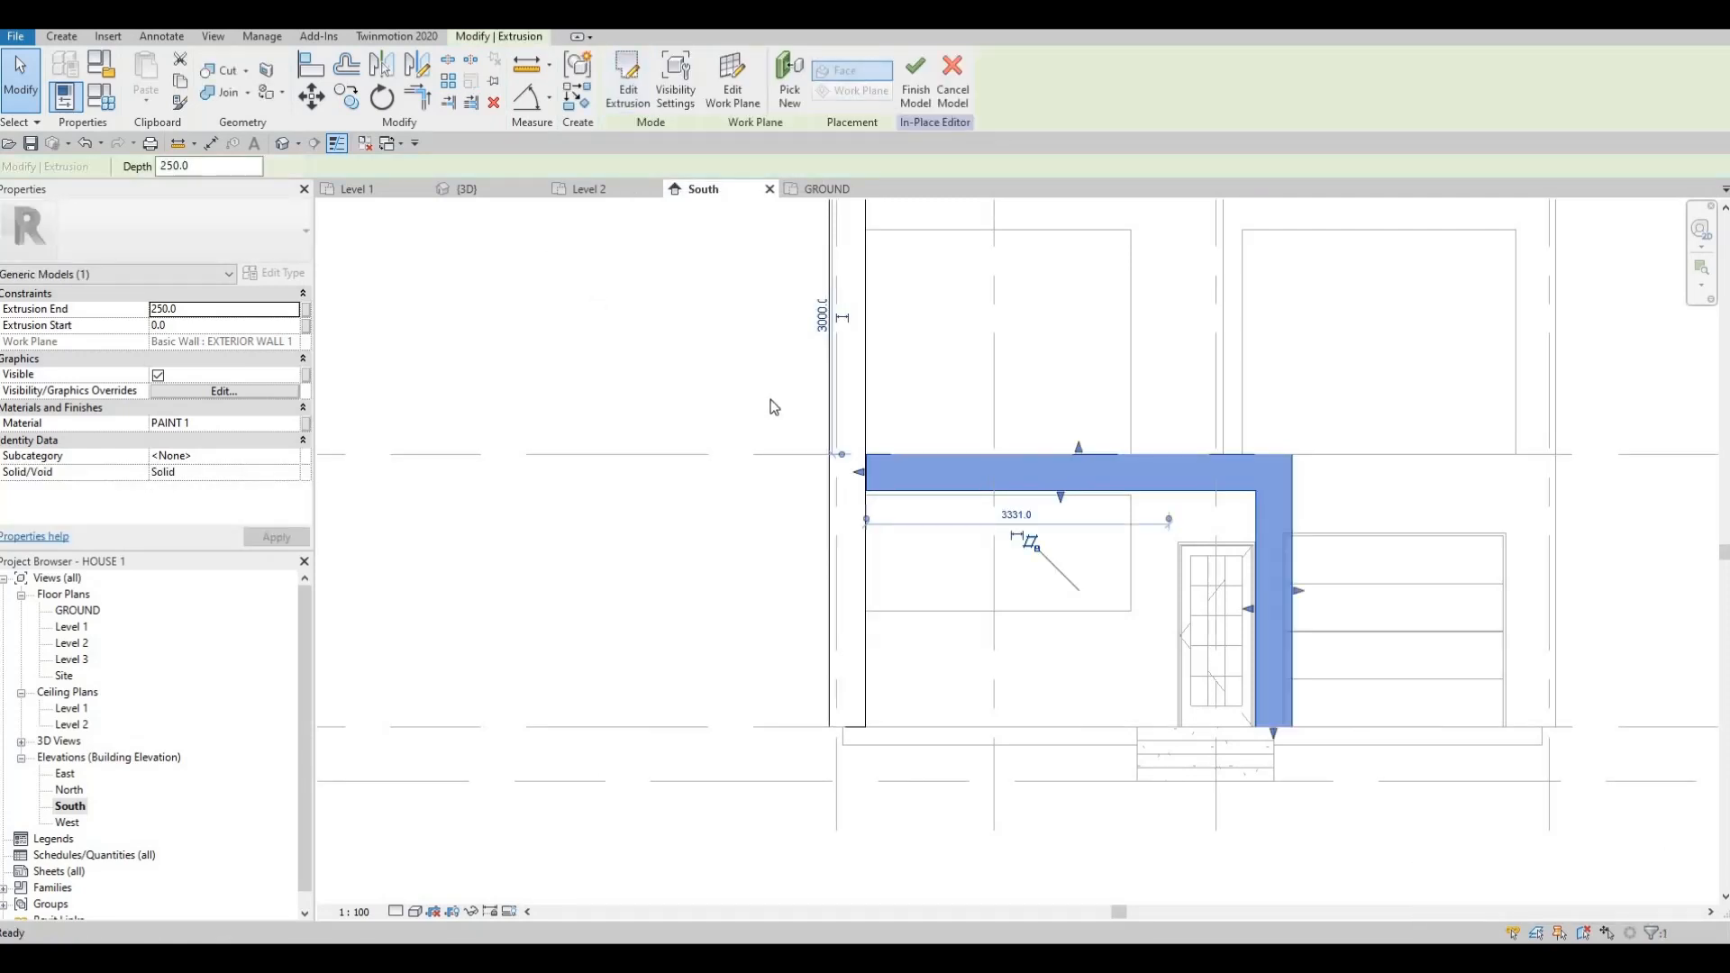
pyautogui.moveTo(947, 441); pyautogui.dragTo(890, 463, button='middle')
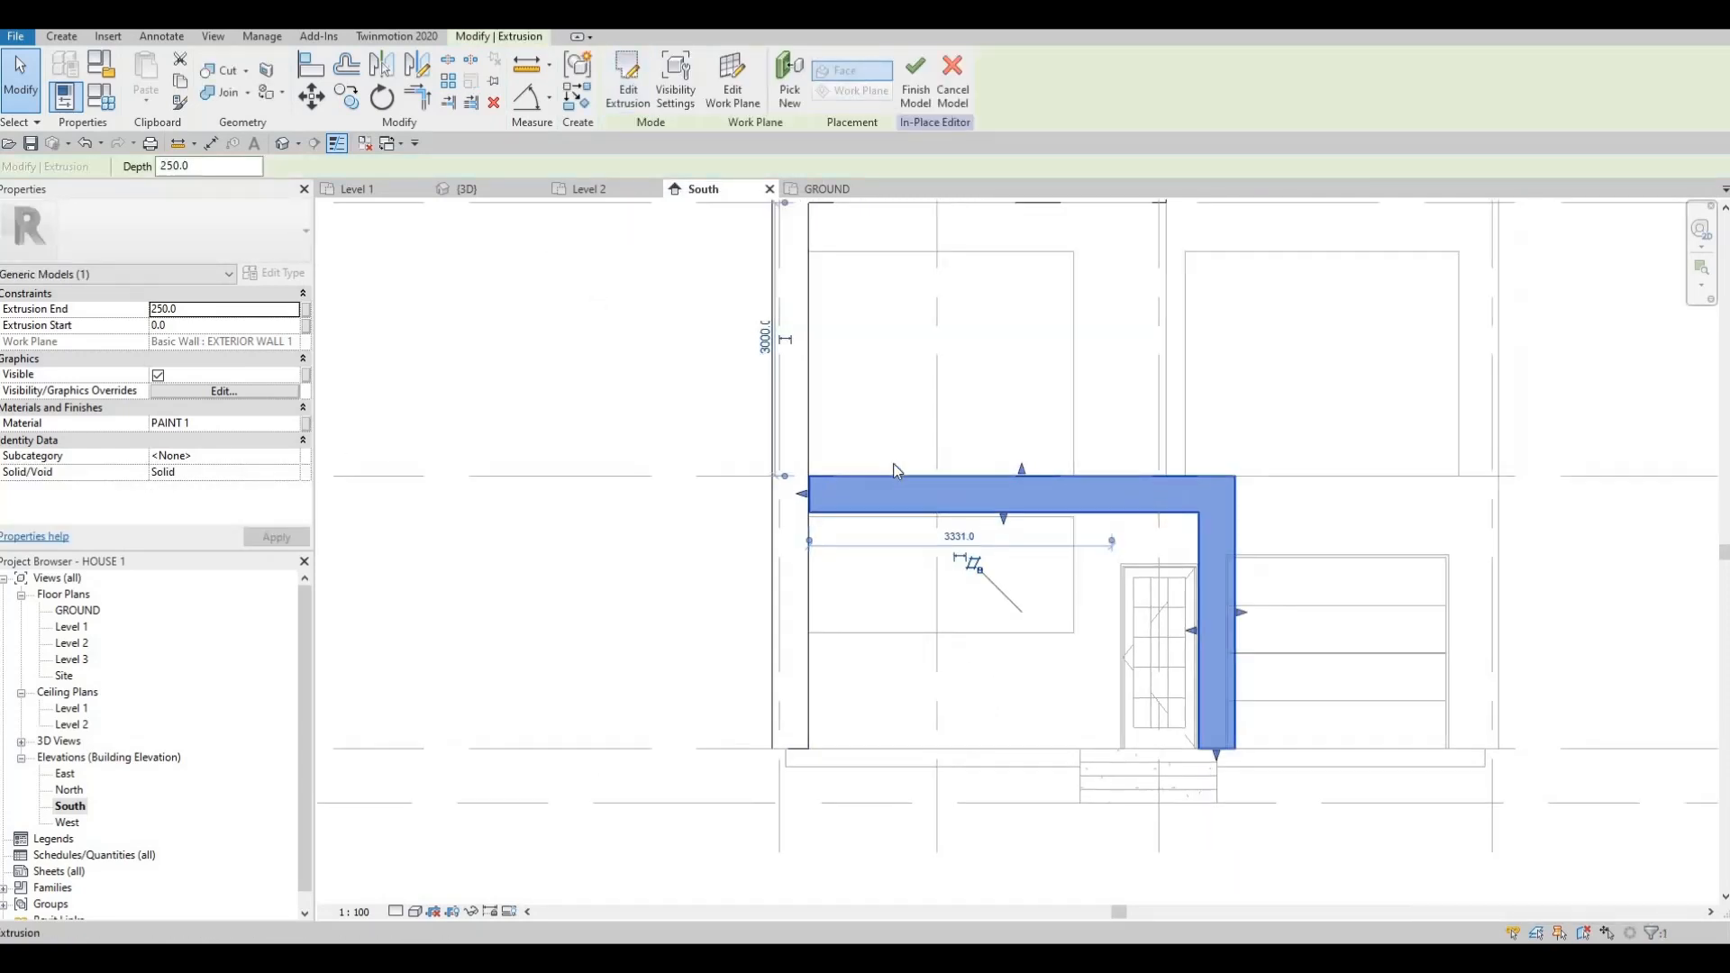
pyautogui.click(929, 81)
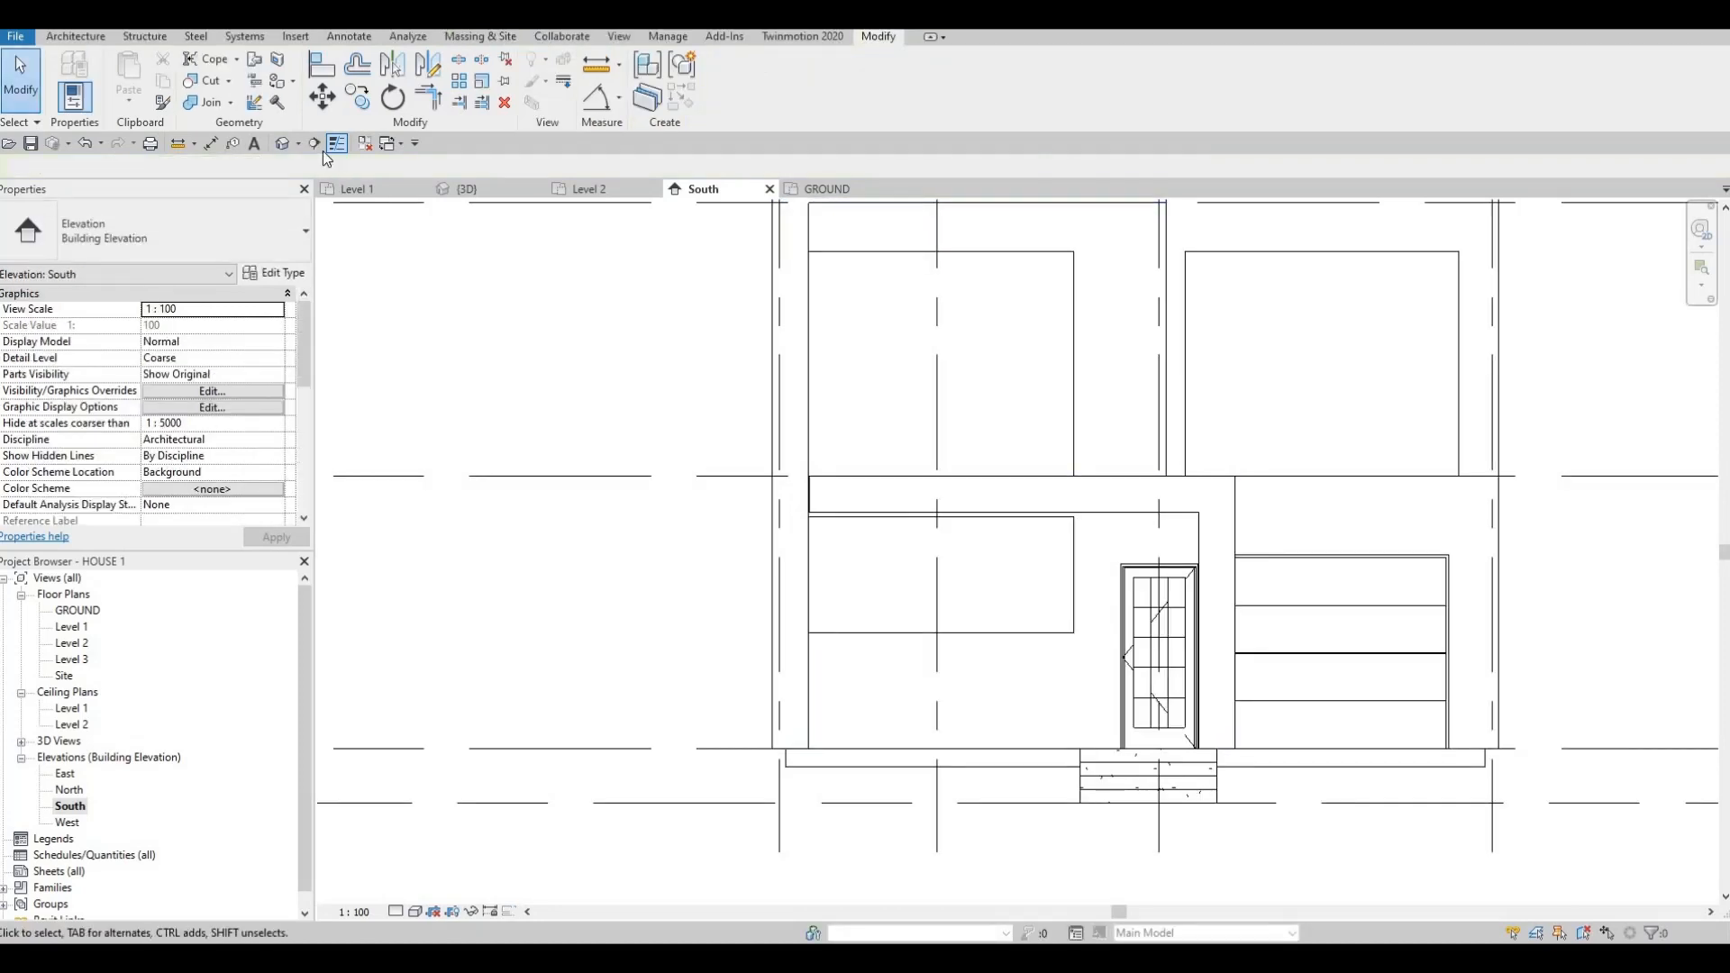
# - Open the 3D view and examine how the two frame extrusions sit on the front facade
pyautogui.click(290, 145)
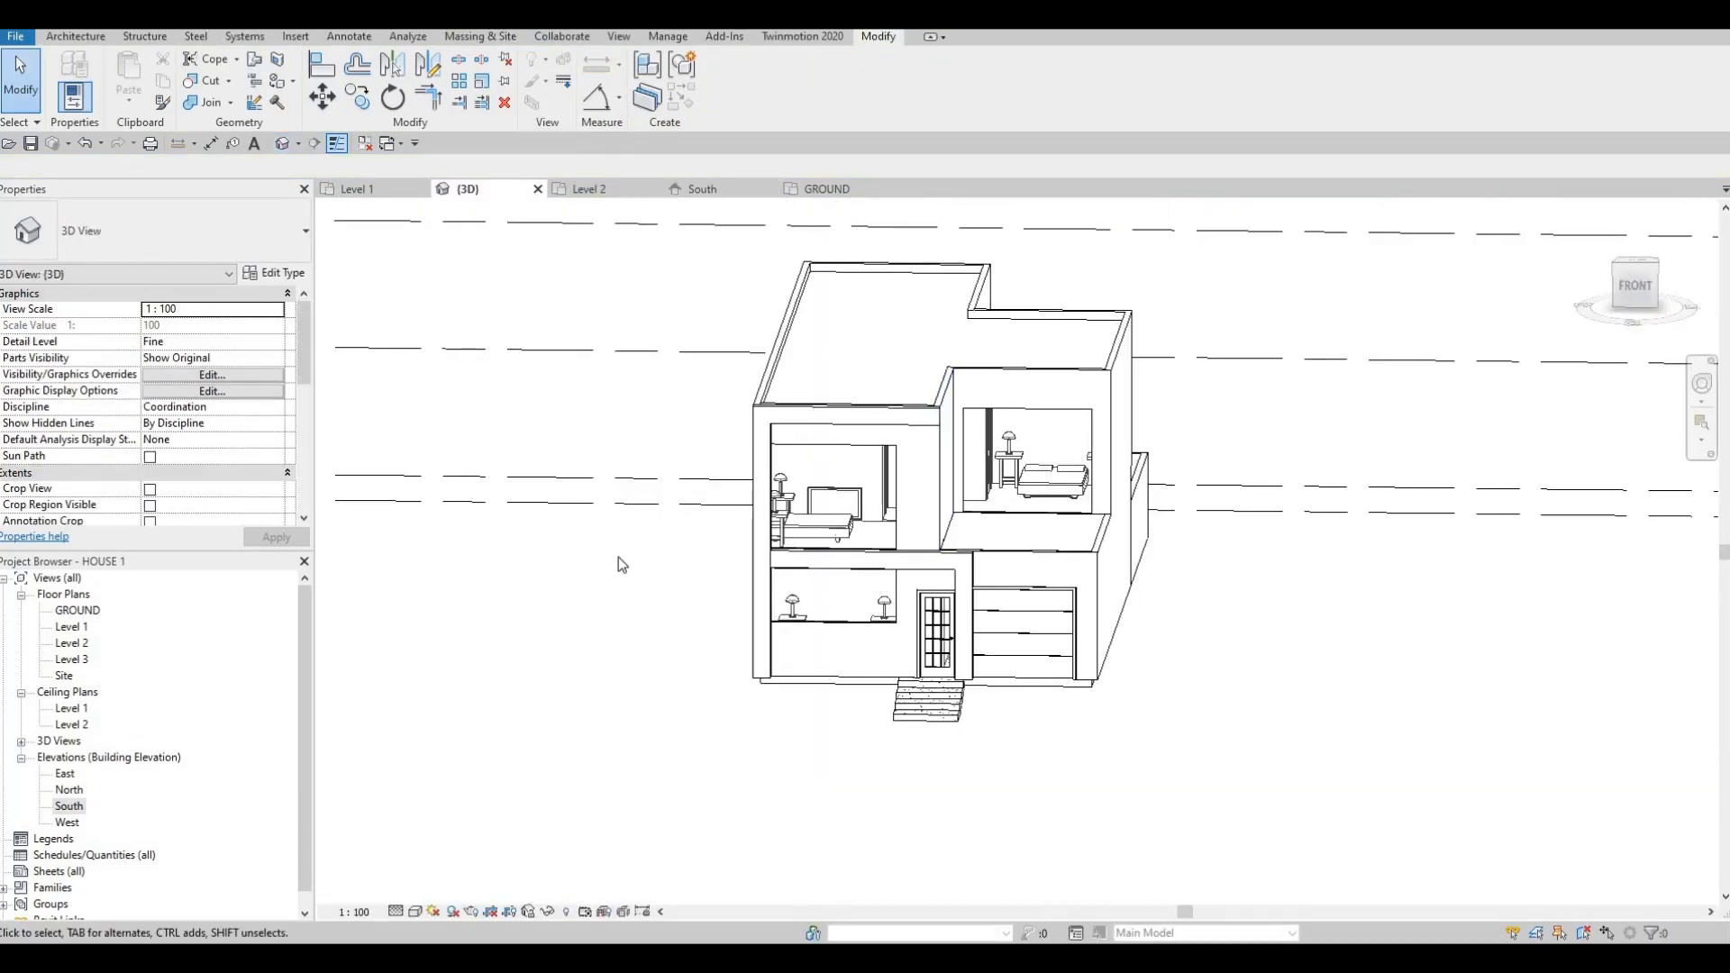
pyautogui.keyDown('shift'); pyautogui.moveTo(618, 556); pyautogui.dragTo(587, 494, button='middle'); pyautogui.keyUp('shift')
pyautogui.scroll(3, 595, 505)
pyautogui.click(553, 521)
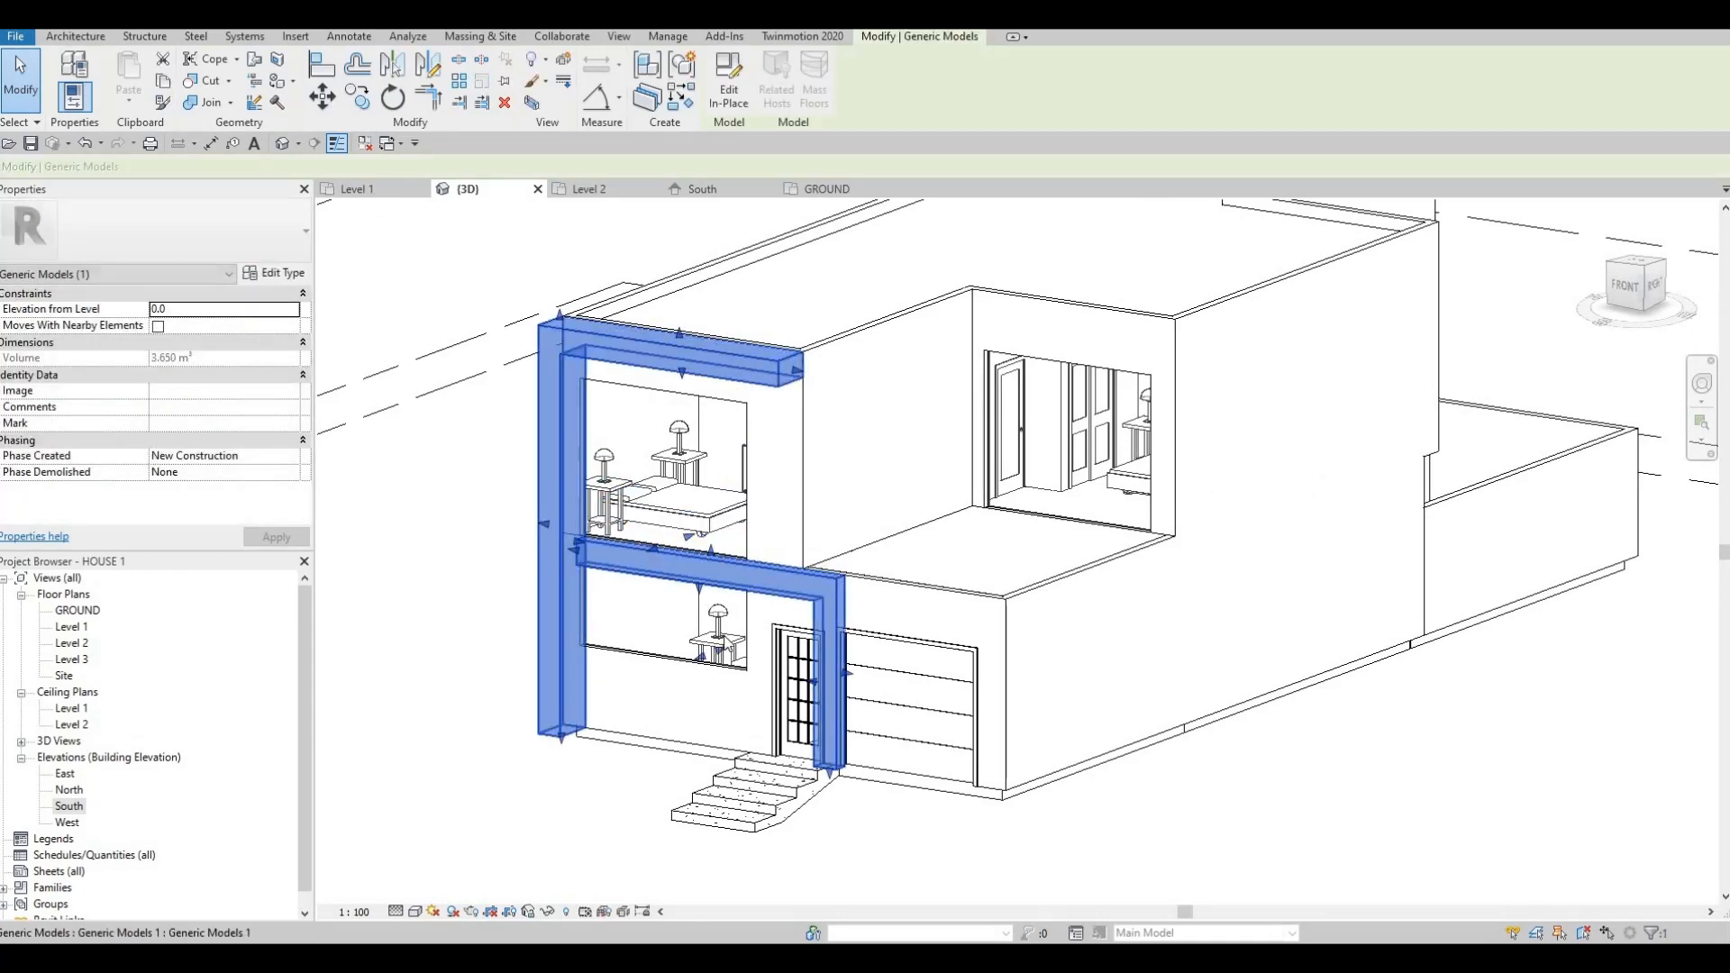
pyautogui.press('Escape')
pyautogui.press('Escape')
pyautogui.keyDown('shift'); pyautogui.moveTo(645, 581); pyautogui.dragTo(665, 584, button='middle'); pyautogui.keyUp('shift')
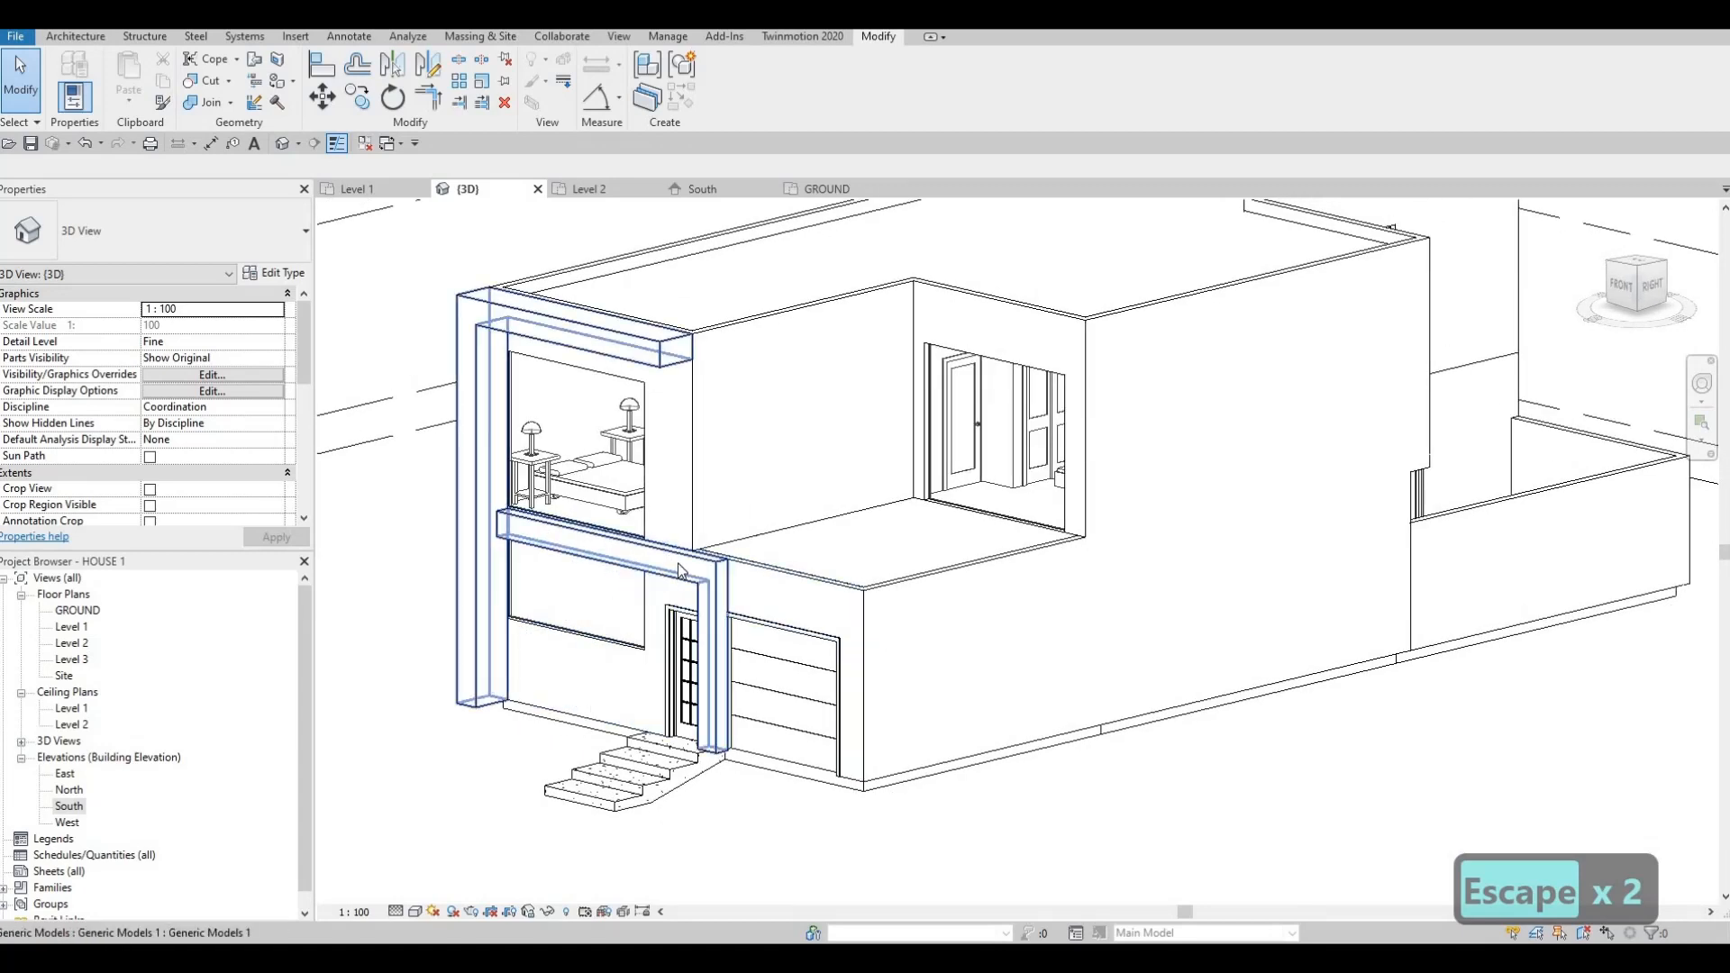
pyautogui.press('Tab')
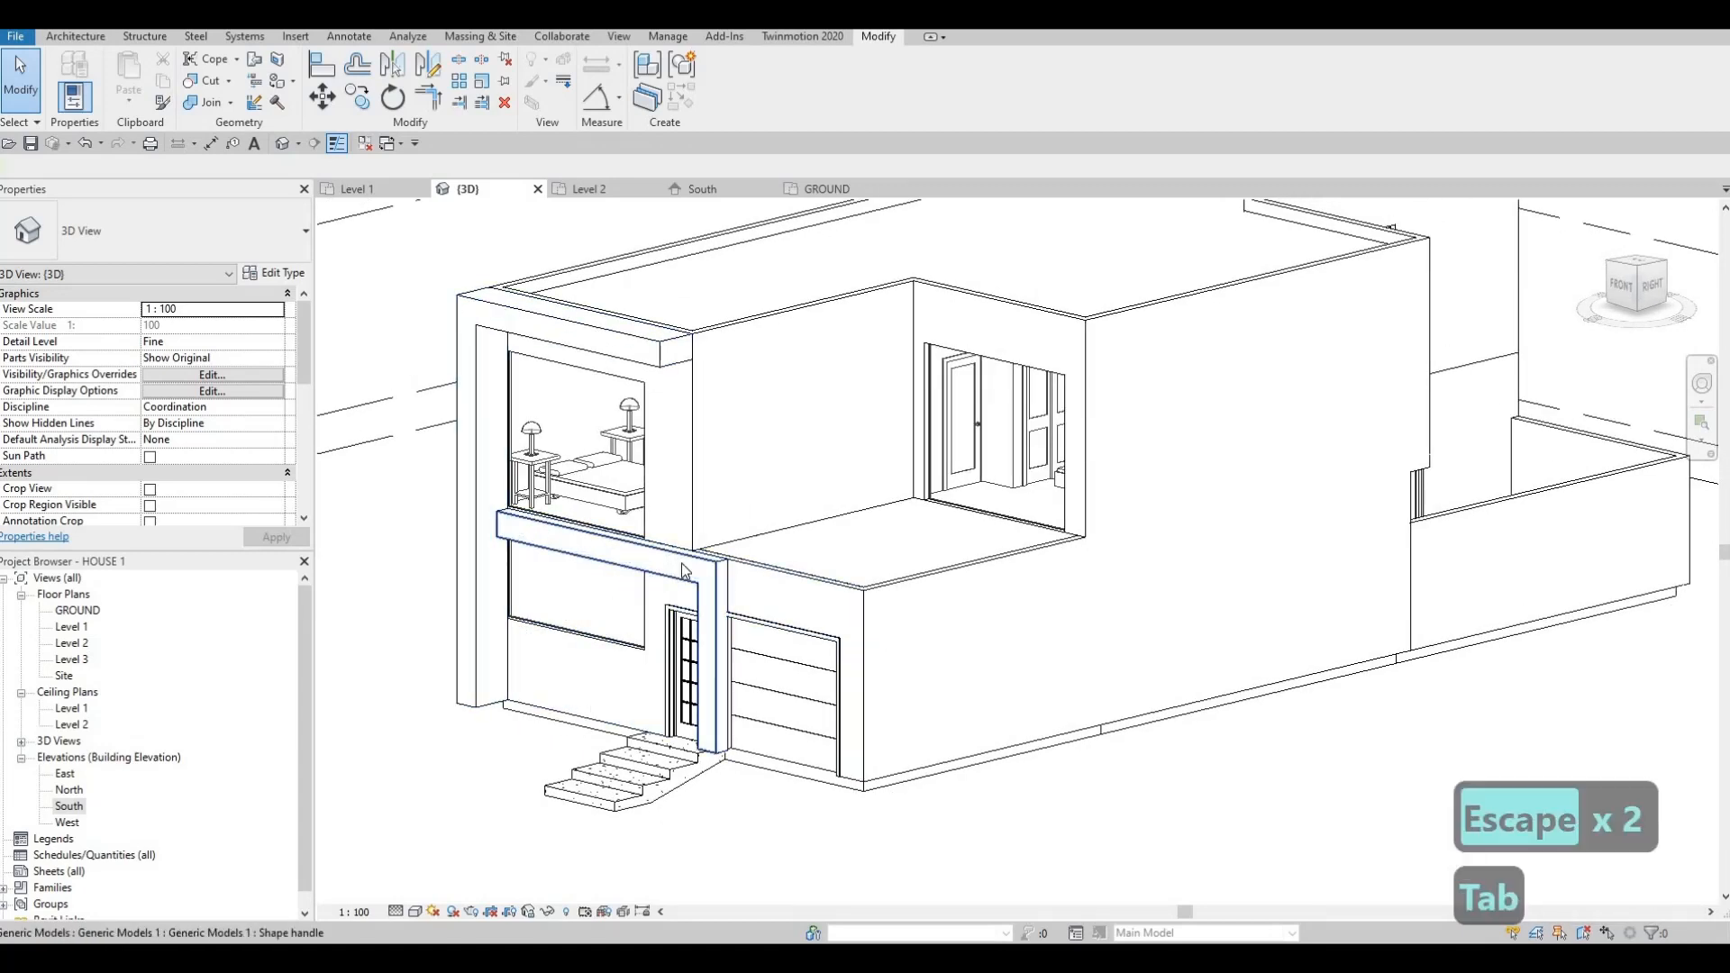
pyautogui.click(682, 570)
pyautogui.press('Escape')
pyautogui.press('Escape')
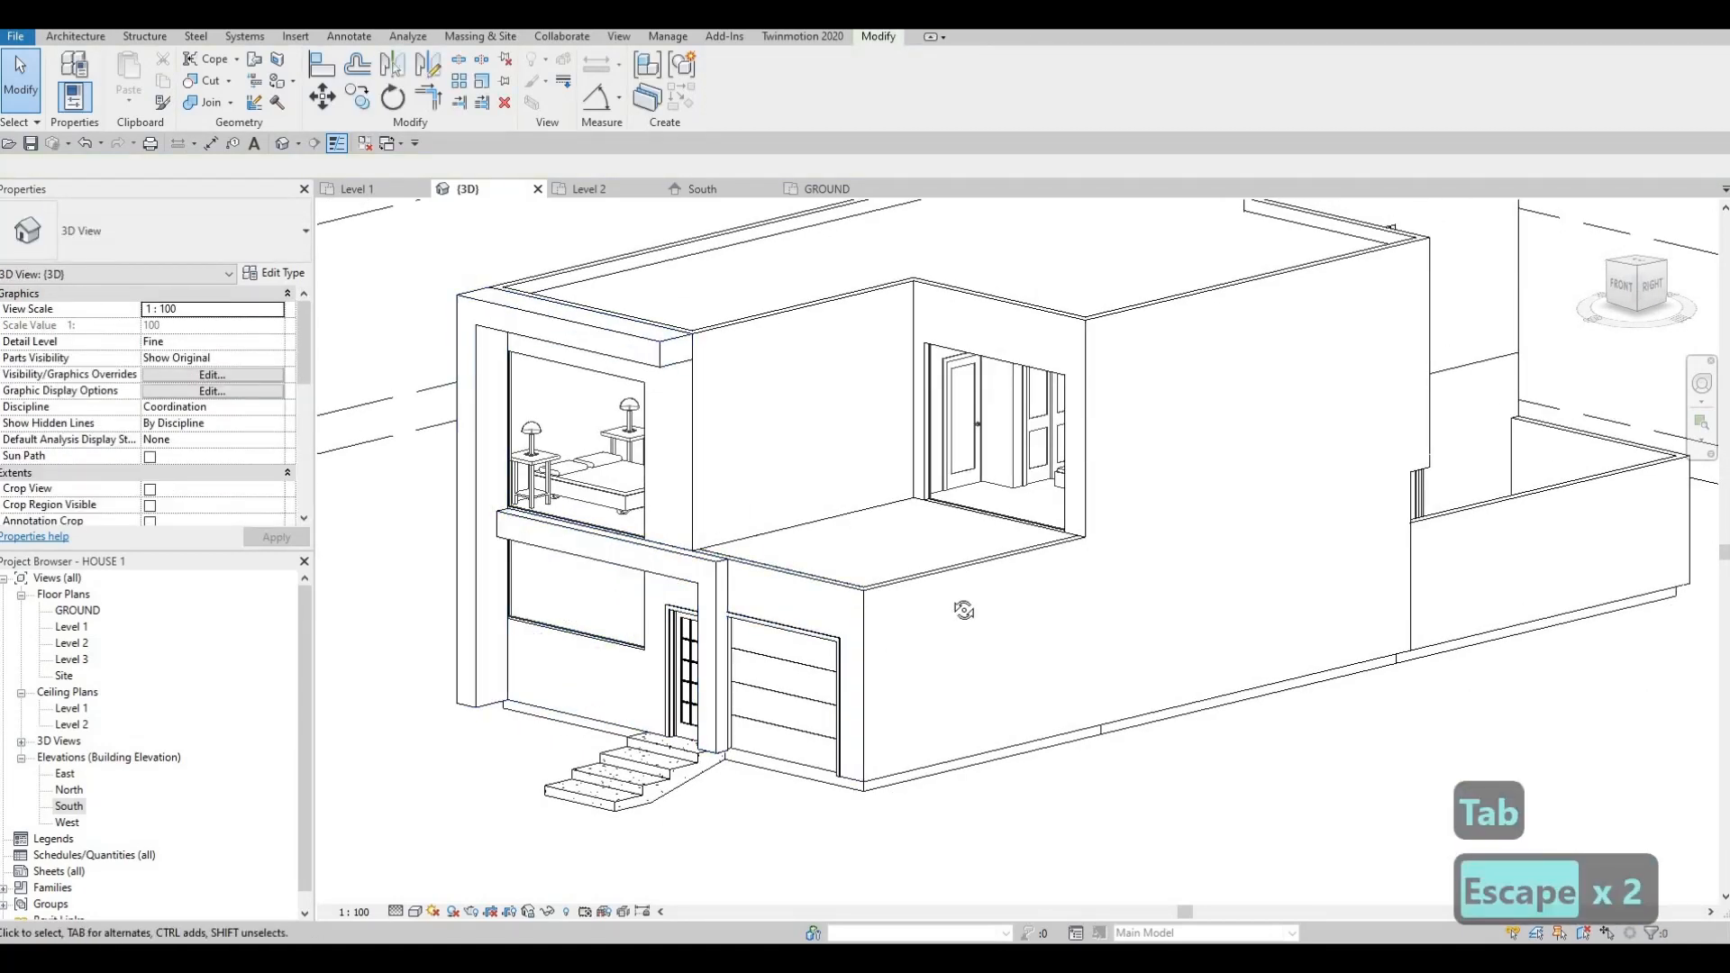
# - Reduce how far the taller L-shaped frame projects from the front facade by reshaping the in-place model in 3D
pyautogui.keyDown('shift'); pyautogui.moveTo(963, 610); pyautogui.dragTo(1257, 489, button='middle'); pyautogui.keyUp('shift')
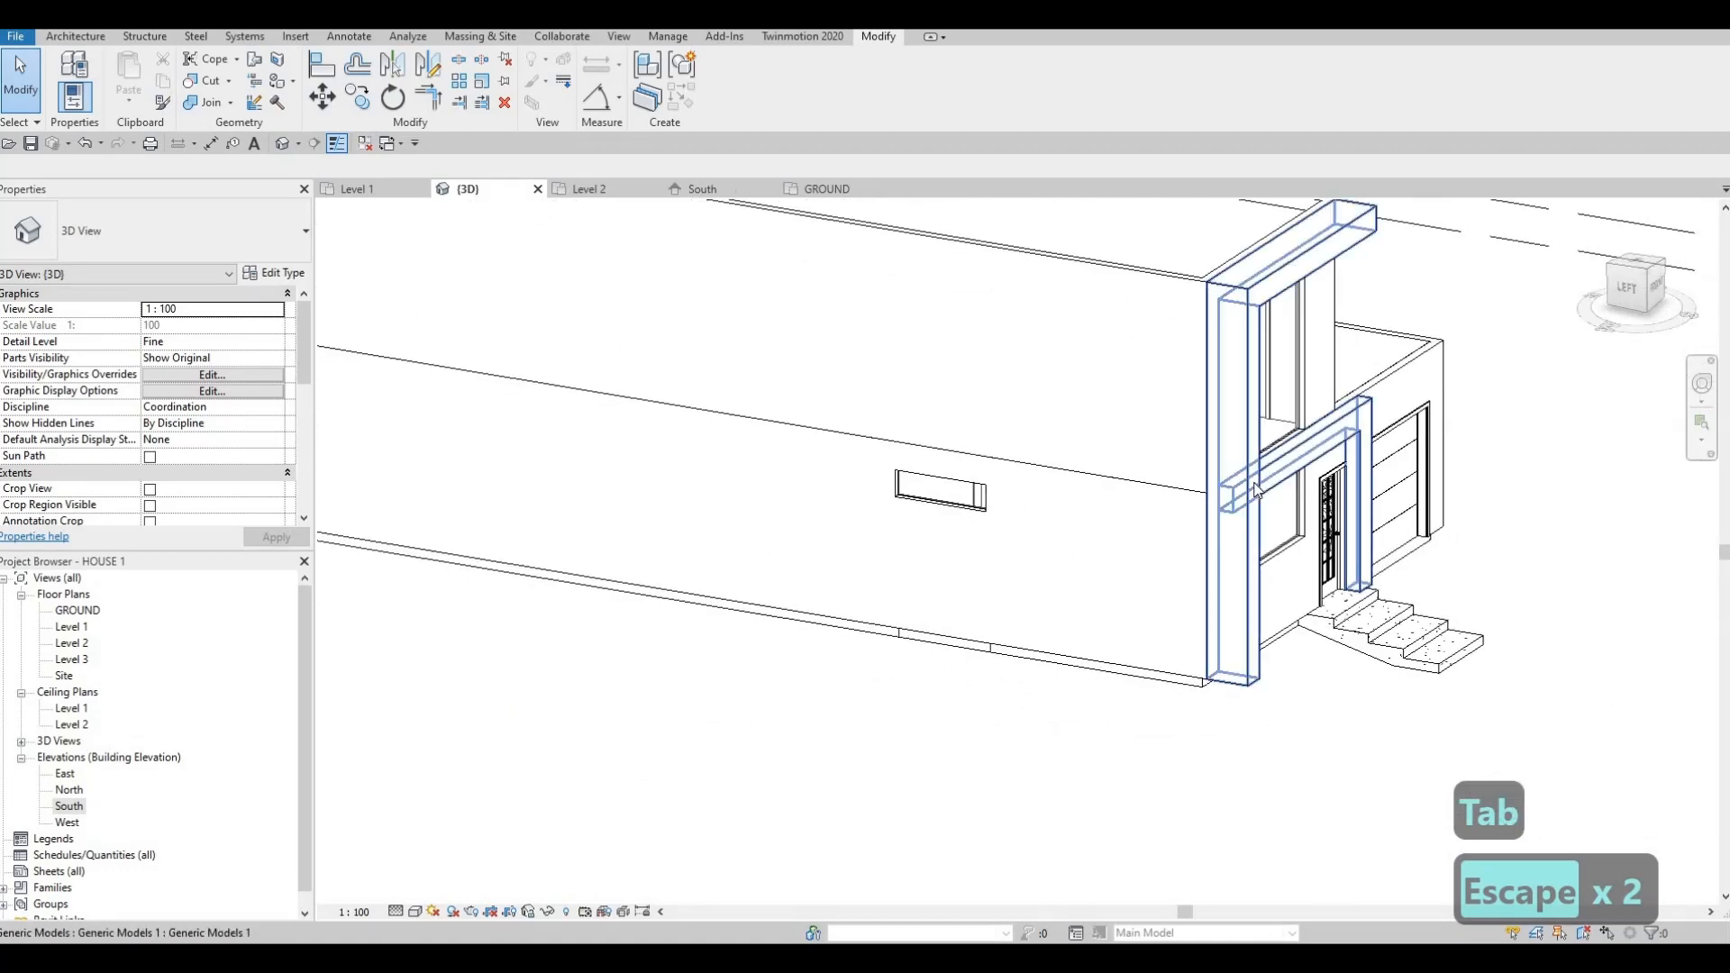
pyautogui.click(1297, 486)
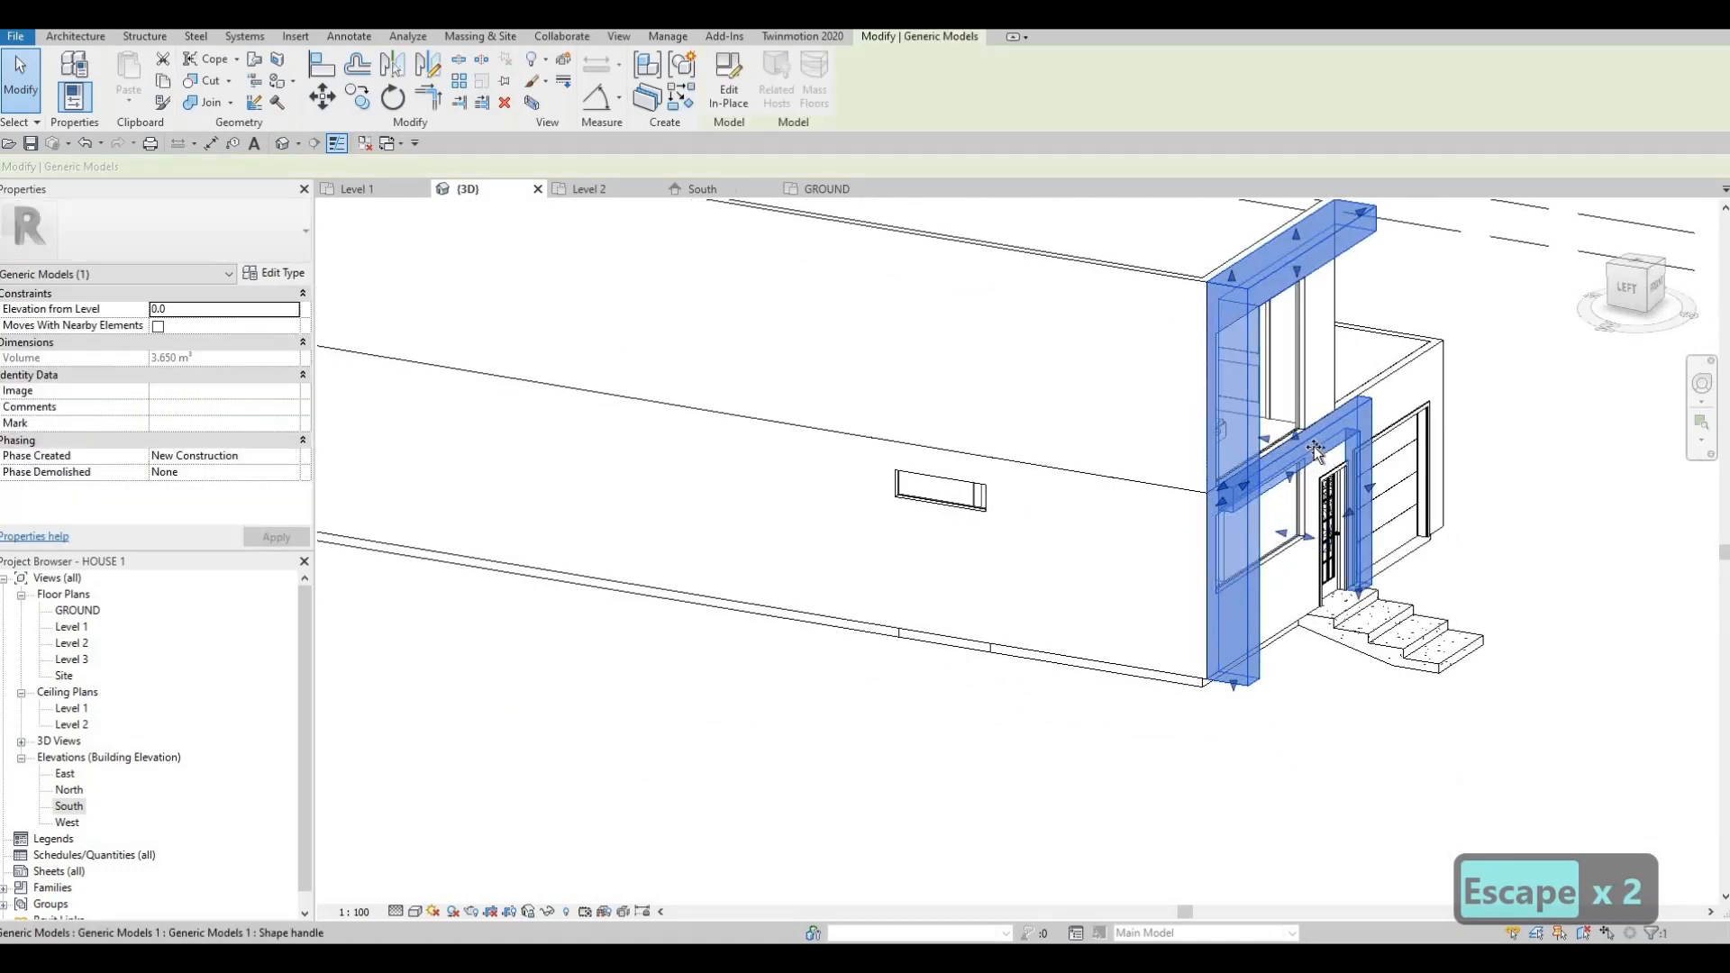
pyautogui.moveTo(1316, 451); pyautogui.dragTo(1362, 442)
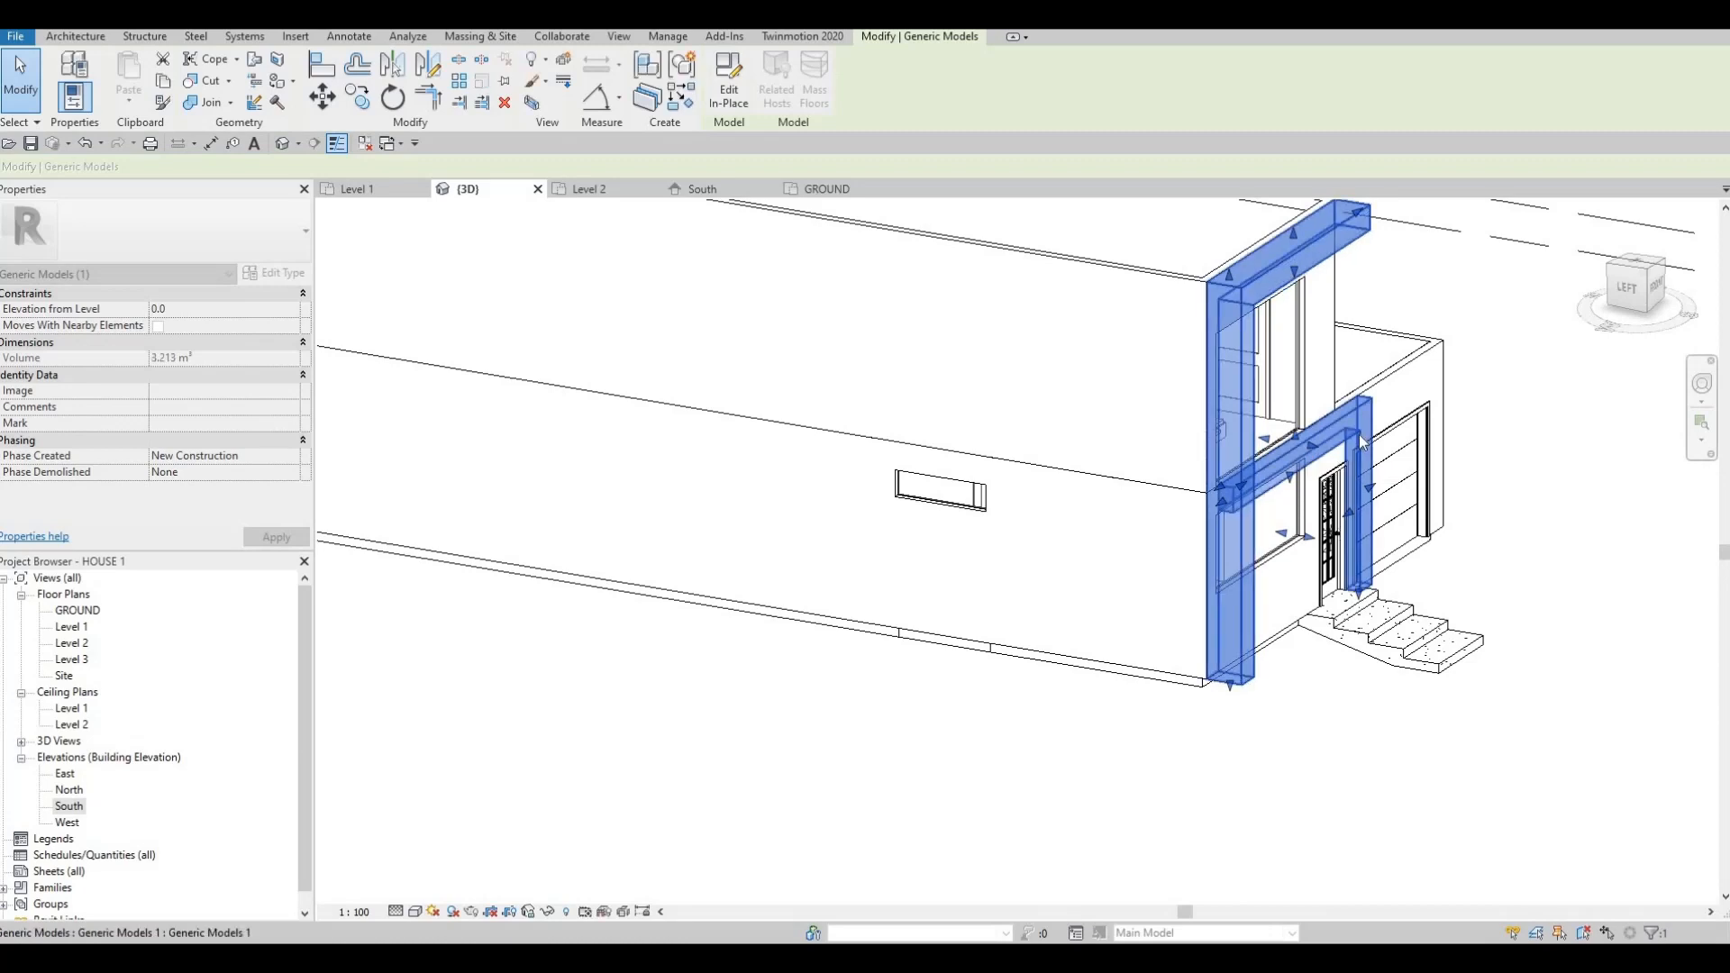
pyautogui.press('Escape')
pyautogui.press('Escape')
pyautogui.click(1343, 538)
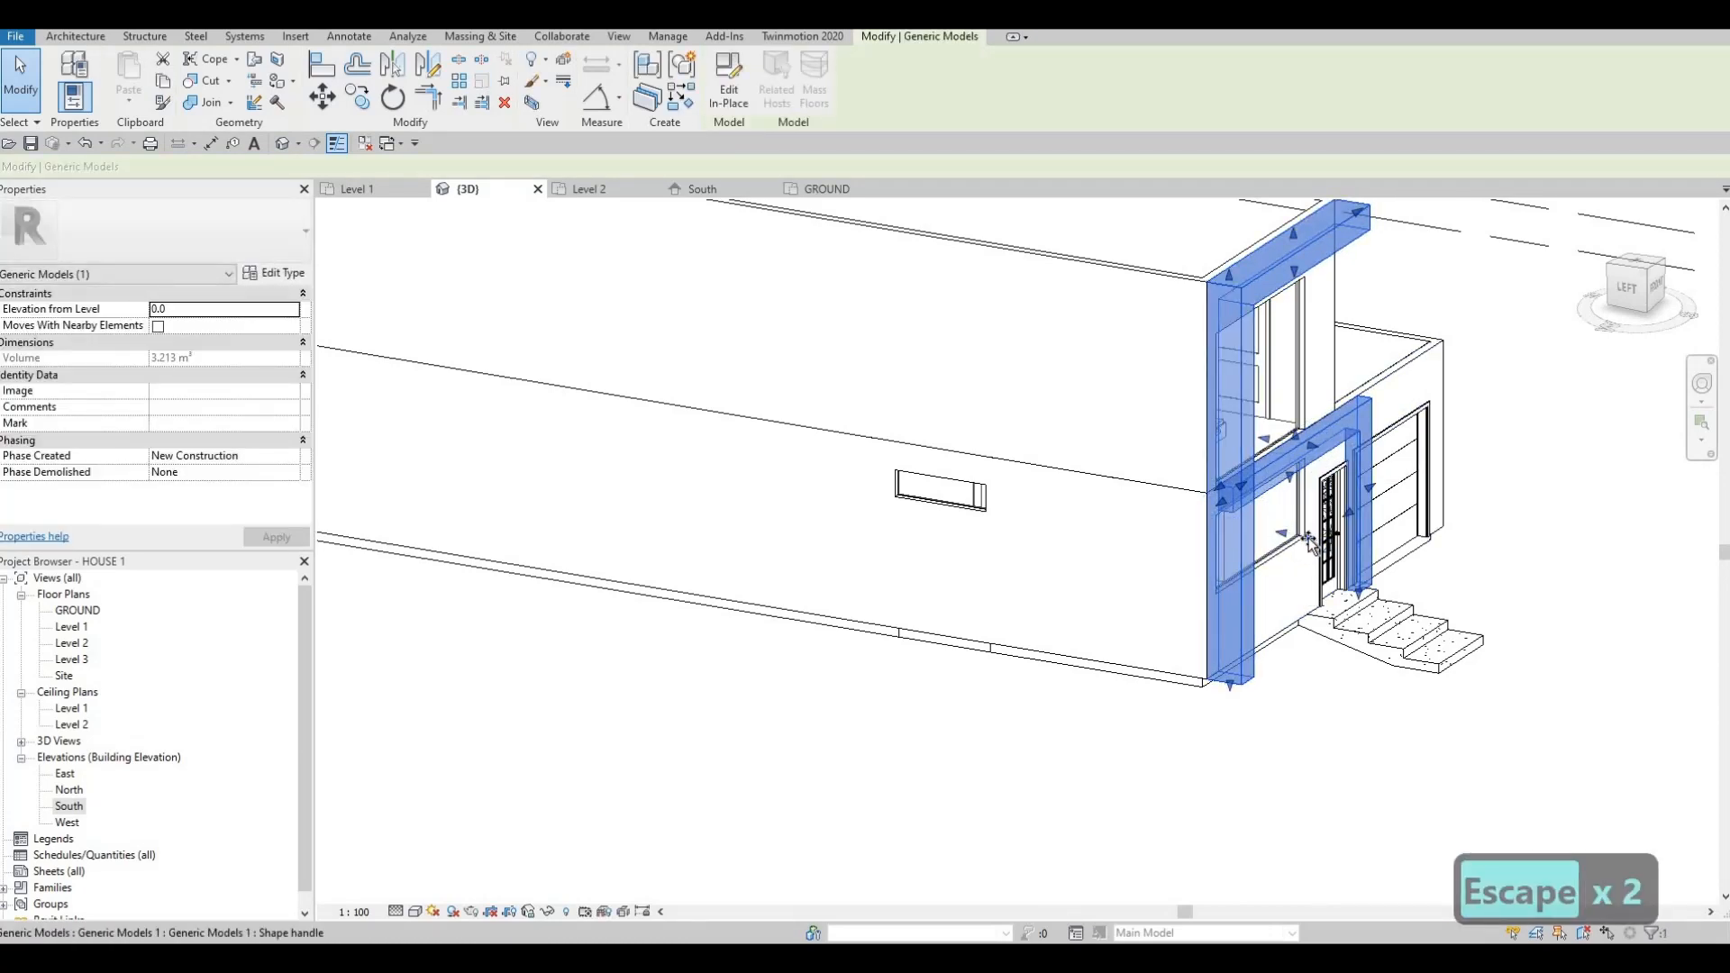
pyautogui.moveTo(1308, 540); pyautogui.dragTo(1312, 539)
pyautogui.press('Escape')
# - Examine the two frames together with the entrance door and garage door on the front facade in 3D
pyautogui.keyDown('shift'); pyautogui.moveTo(1234, 548); pyautogui.dragTo(1531, 523, button='middle'); pyautogui.keyUp('shift')
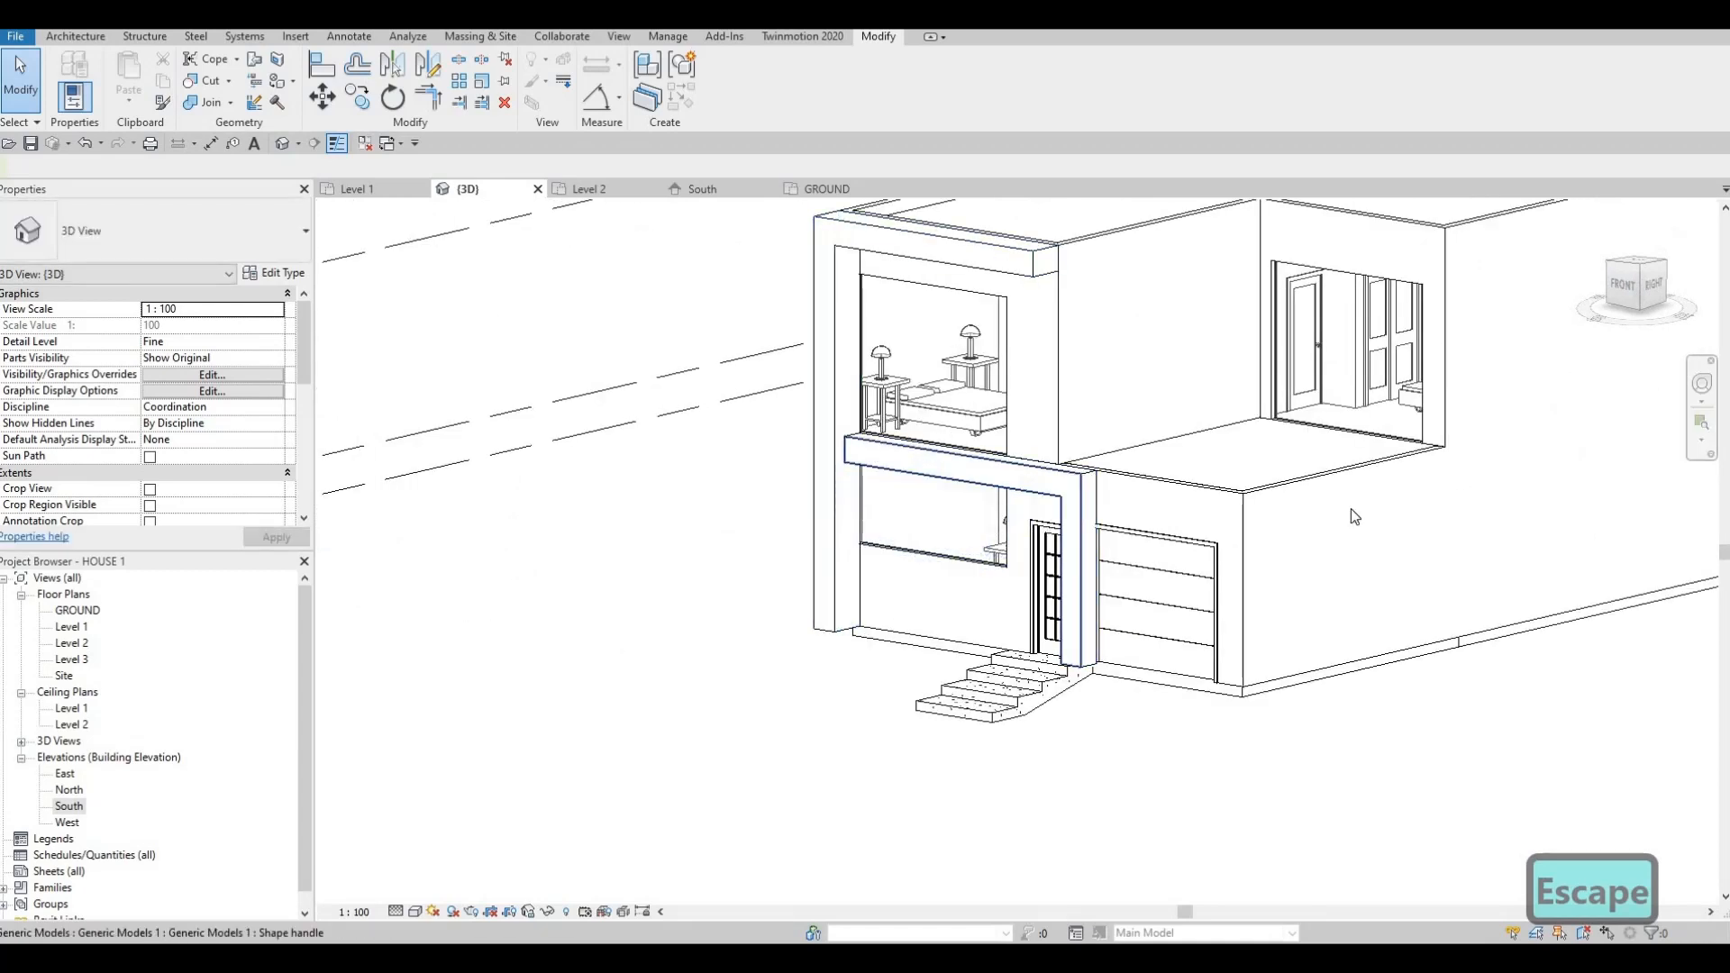
pyautogui.keyDown('shift'); pyautogui.moveTo(1351, 513); pyautogui.dragTo(1459, 494, button='middle'); pyautogui.keyUp('shift')
pyautogui.moveTo(1191, 532); pyautogui.dragTo(971, 525, button='middle')
pyautogui.scroll(-1, 1027, 519)
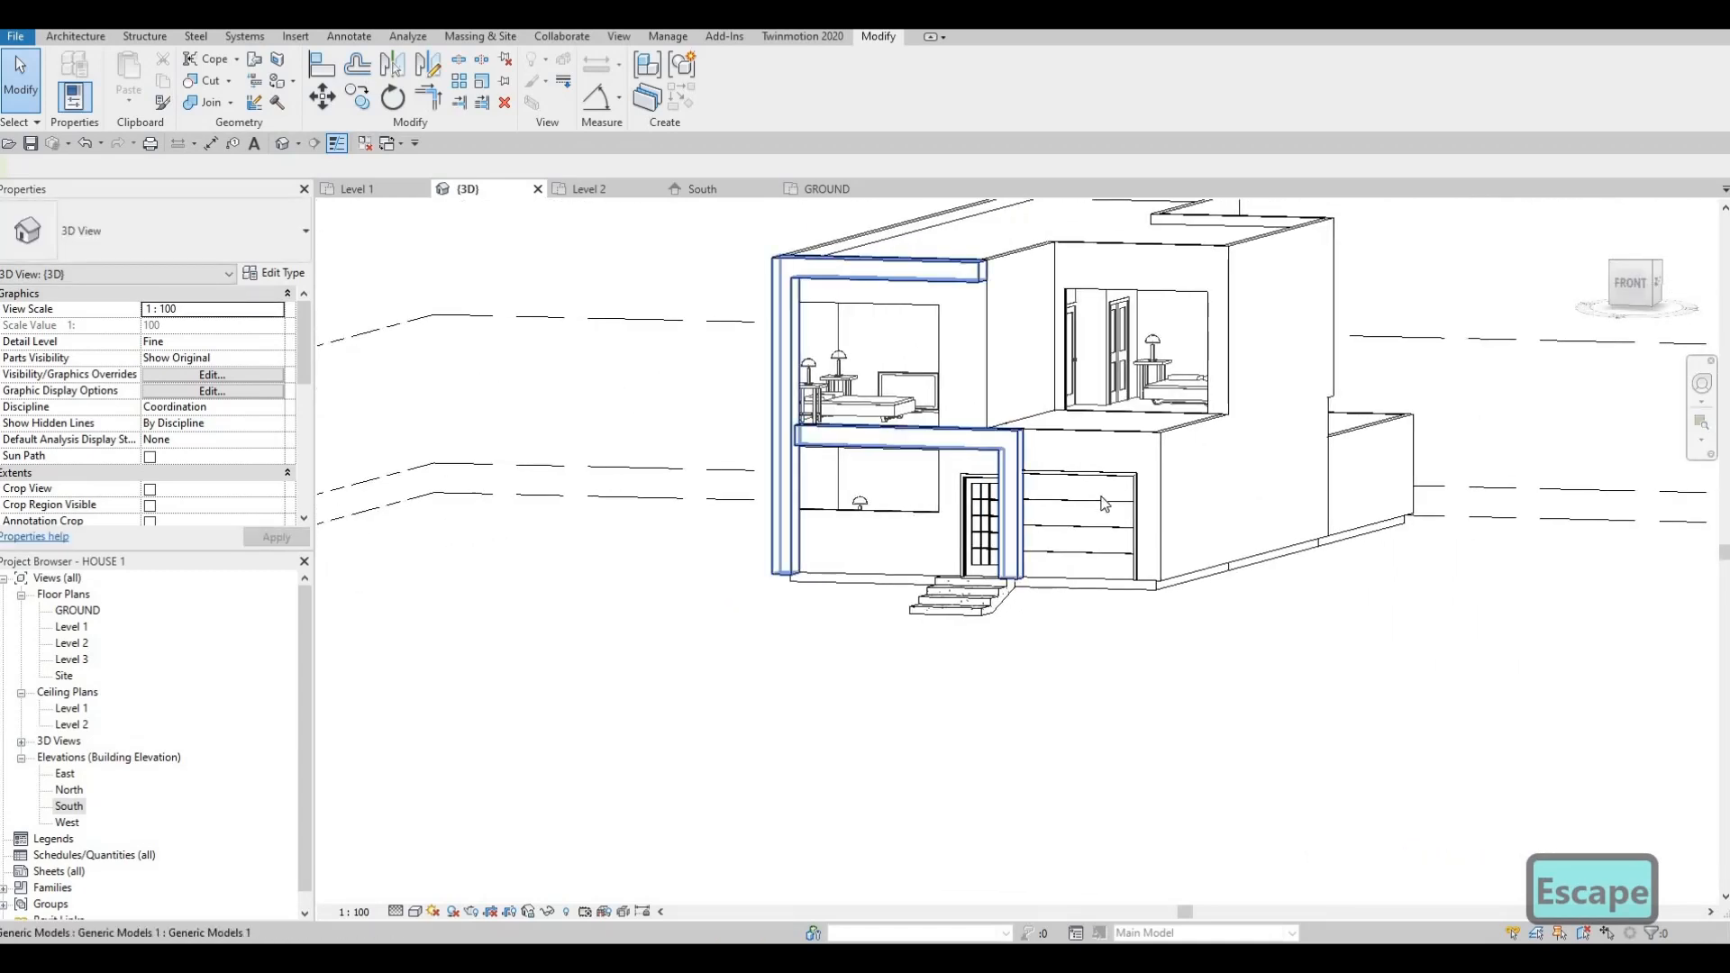
pyautogui.moveTo(1124, 504); pyautogui.dragTo(1097, 500, button='middle')
pyautogui.scroll(1, 1099, 501)
pyautogui.keyDown('shift'); pyautogui.moveTo(1051, 628); pyautogui.dragTo(1095, 594, button='middle'); pyautogui.keyUp('shift')
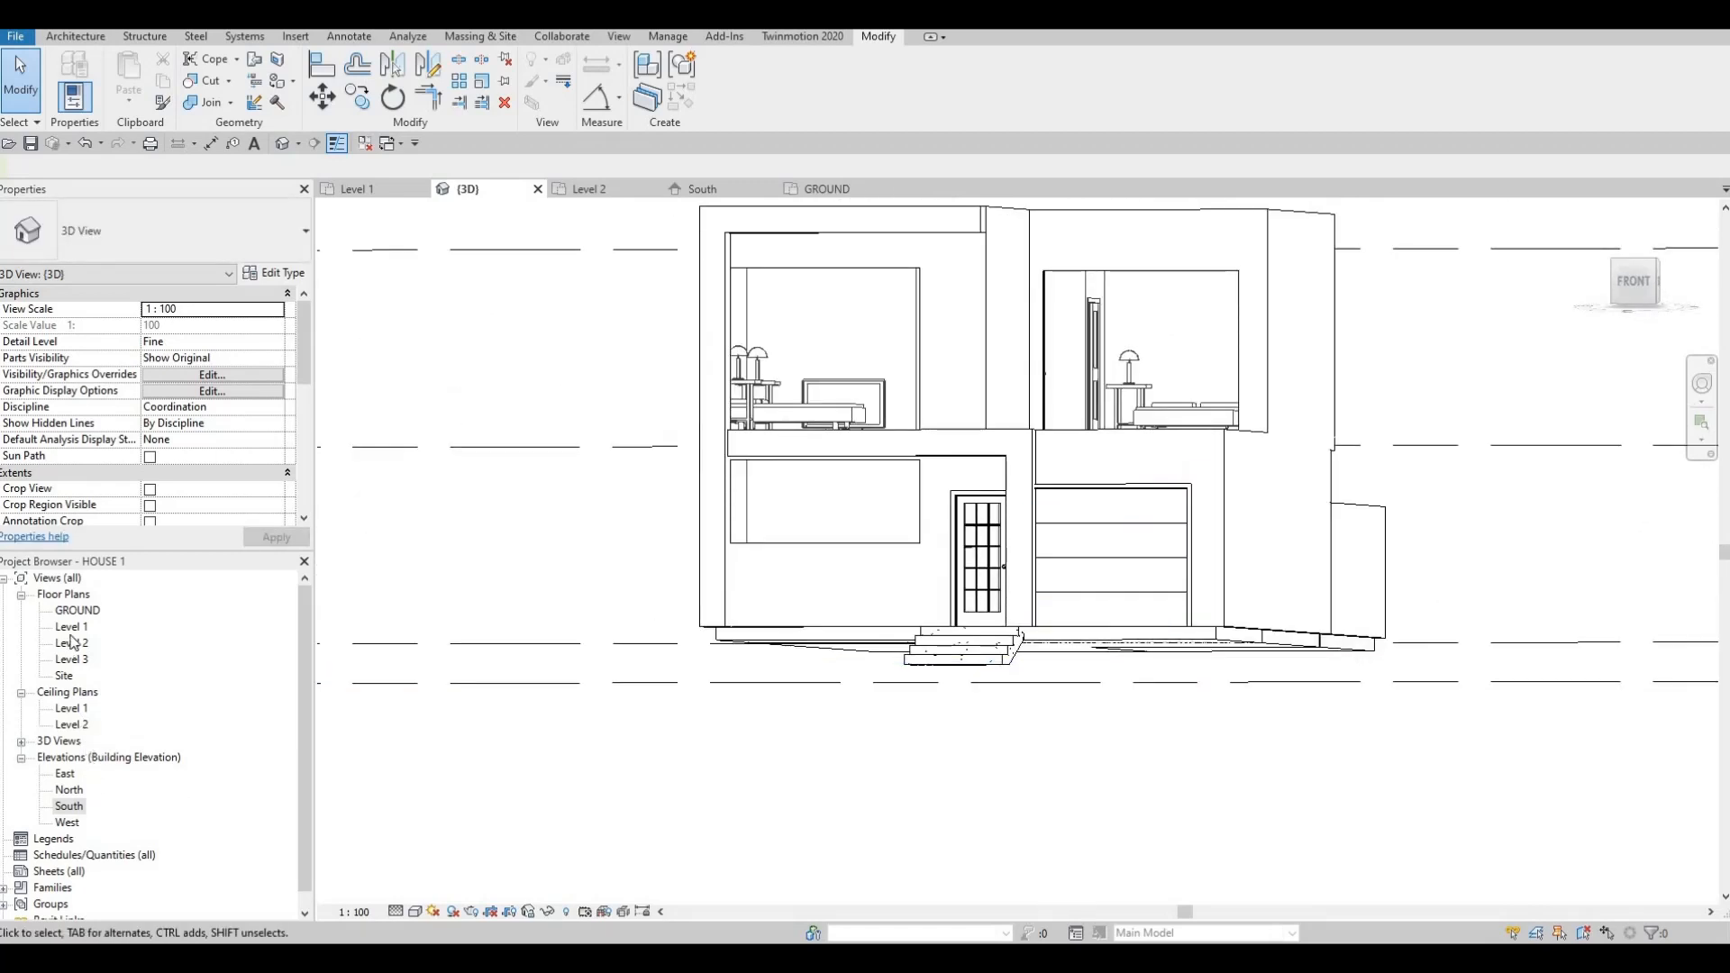
# - On the Level 1 plan, shift the garage door away from the entrance until its centre is 1480 mm from the outer side wall's grid line
pyautogui.doubleClick(72, 628)
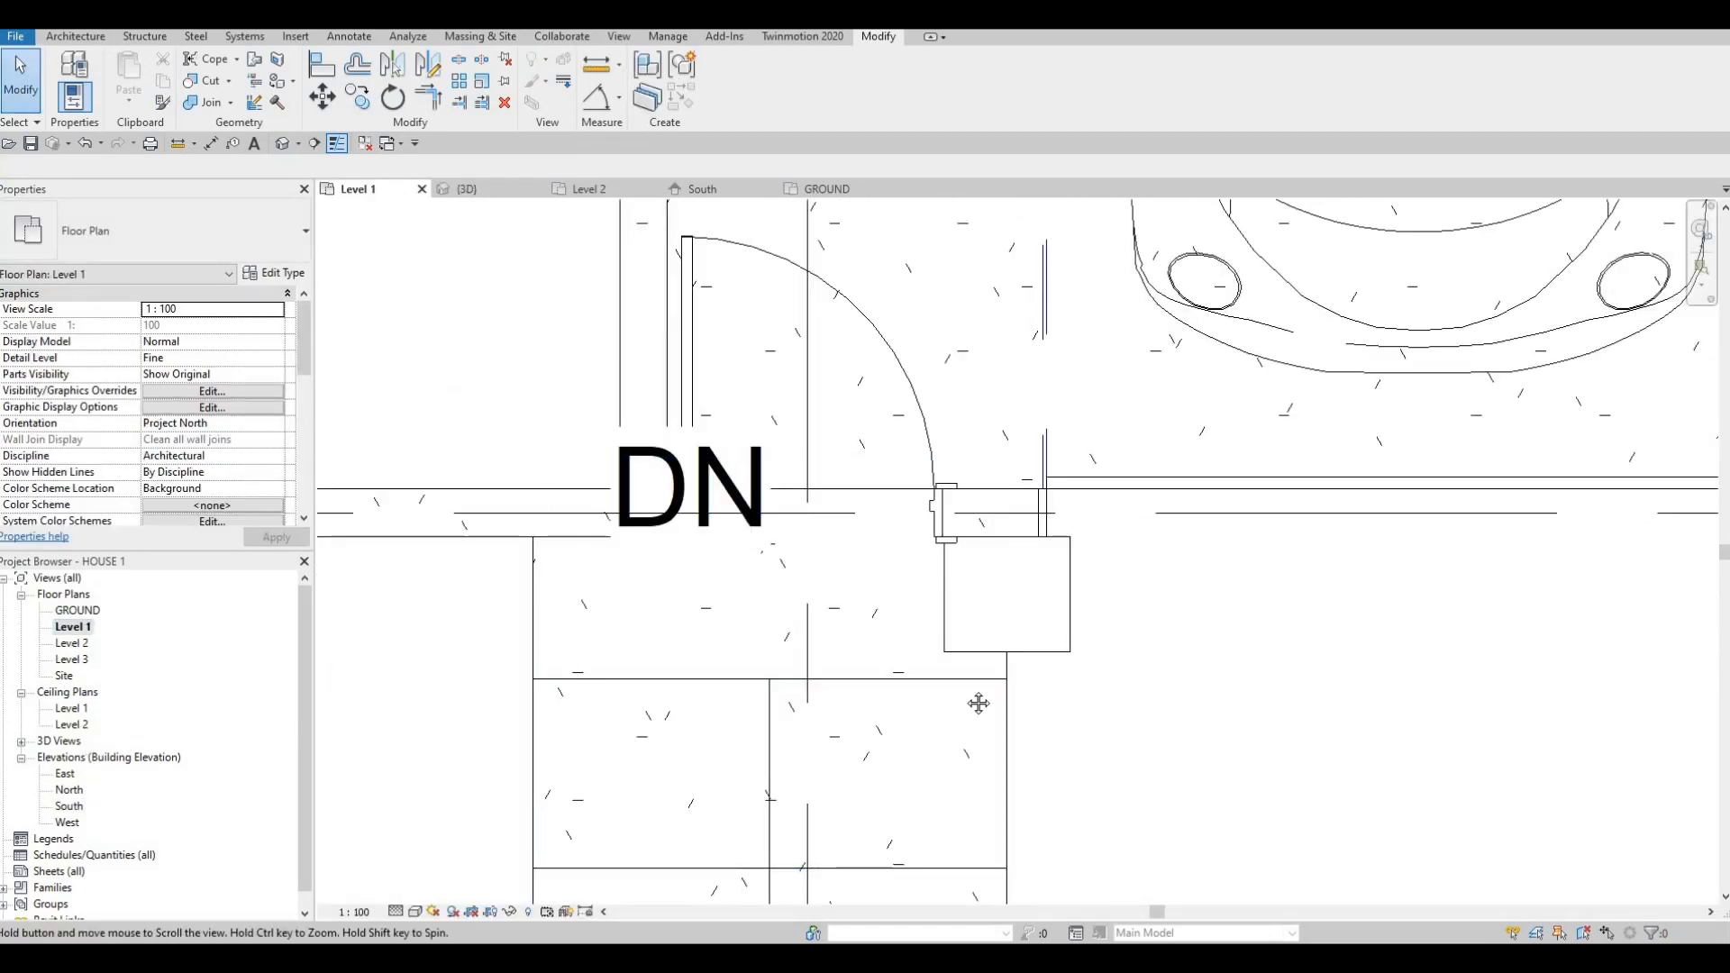
pyautogui.press('Escape')
pyautogui.click(1115, 654)
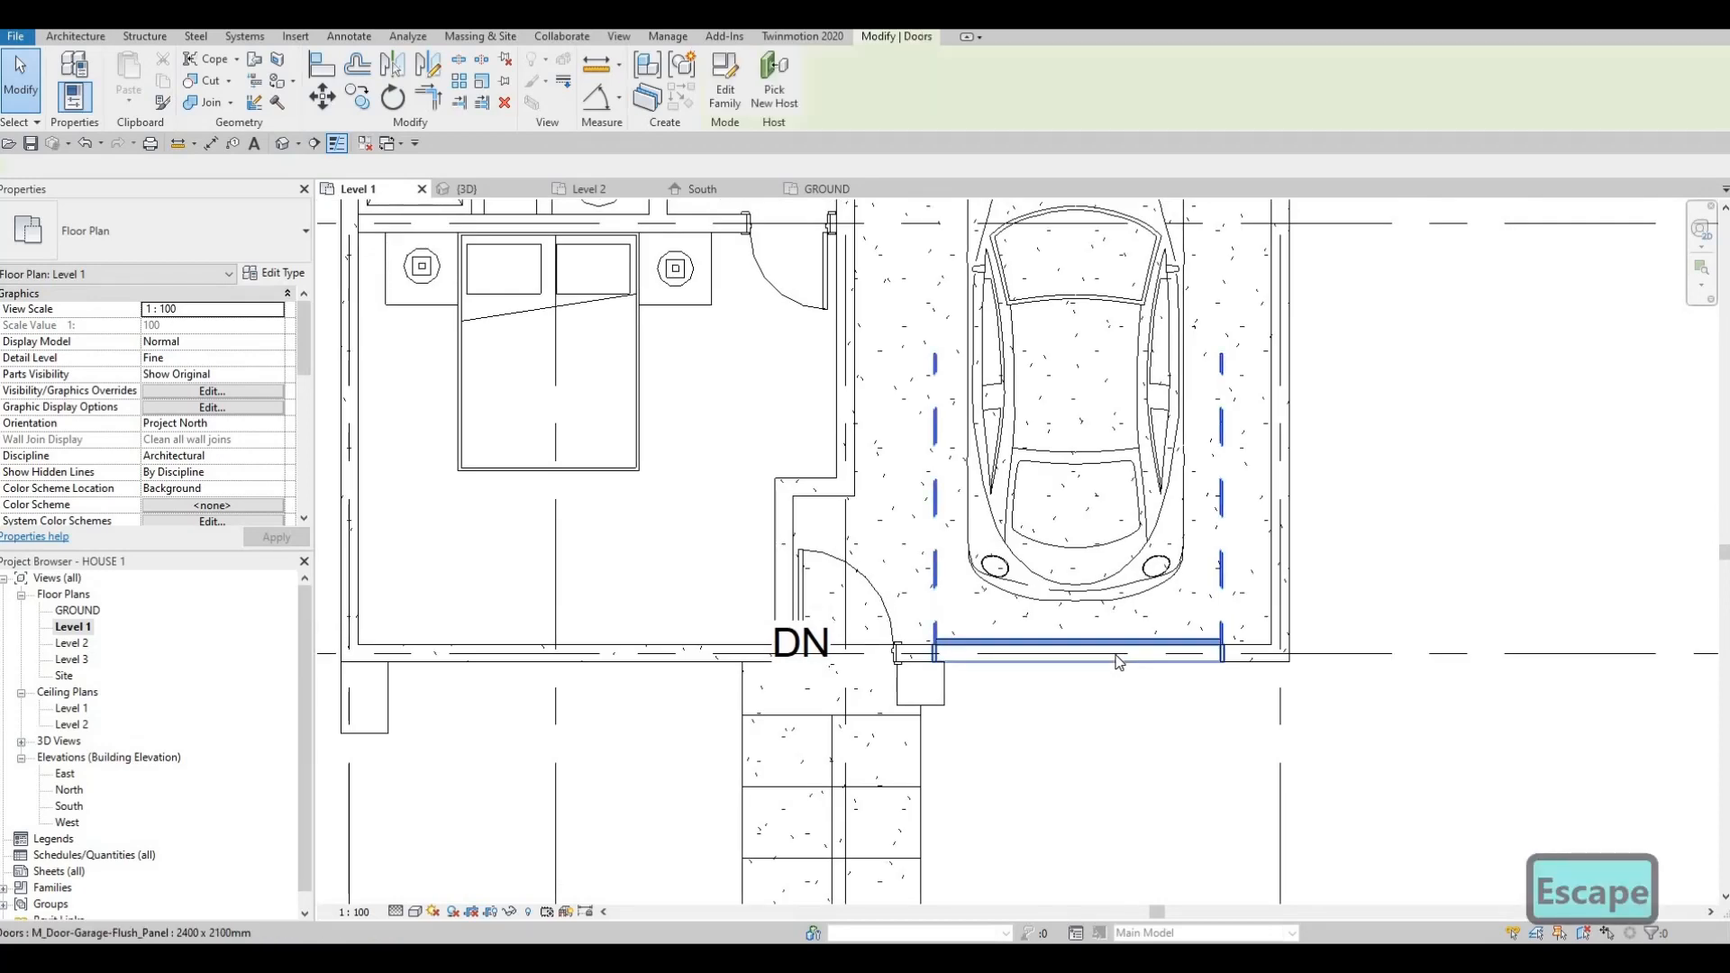
pyautogui.press('Right')
pyautogui.press('Right')
pyautogui.press('Right')
pyautogui.press('Right')
pyautogui.press('Right')
pyautogui.press('Right')
pyautogui.press('Right')
pyautogui.press('Right')
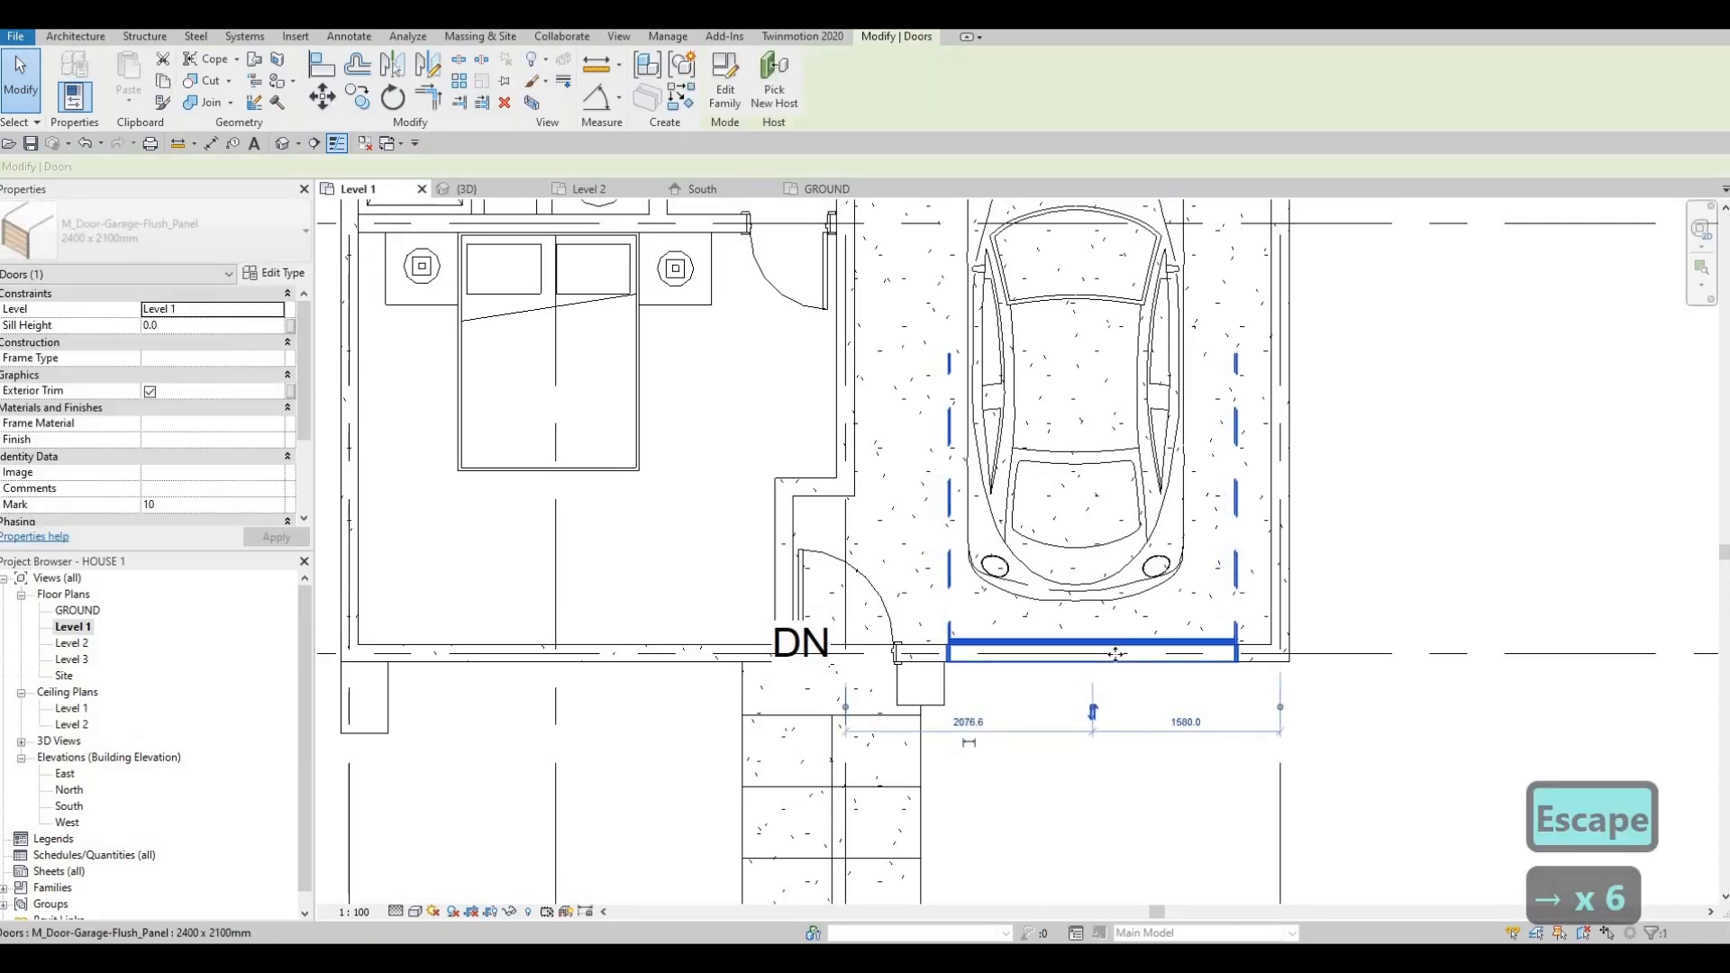
pyautogui.press('Right')
pyautogui.press('Right')
pyautogui.press('Right')
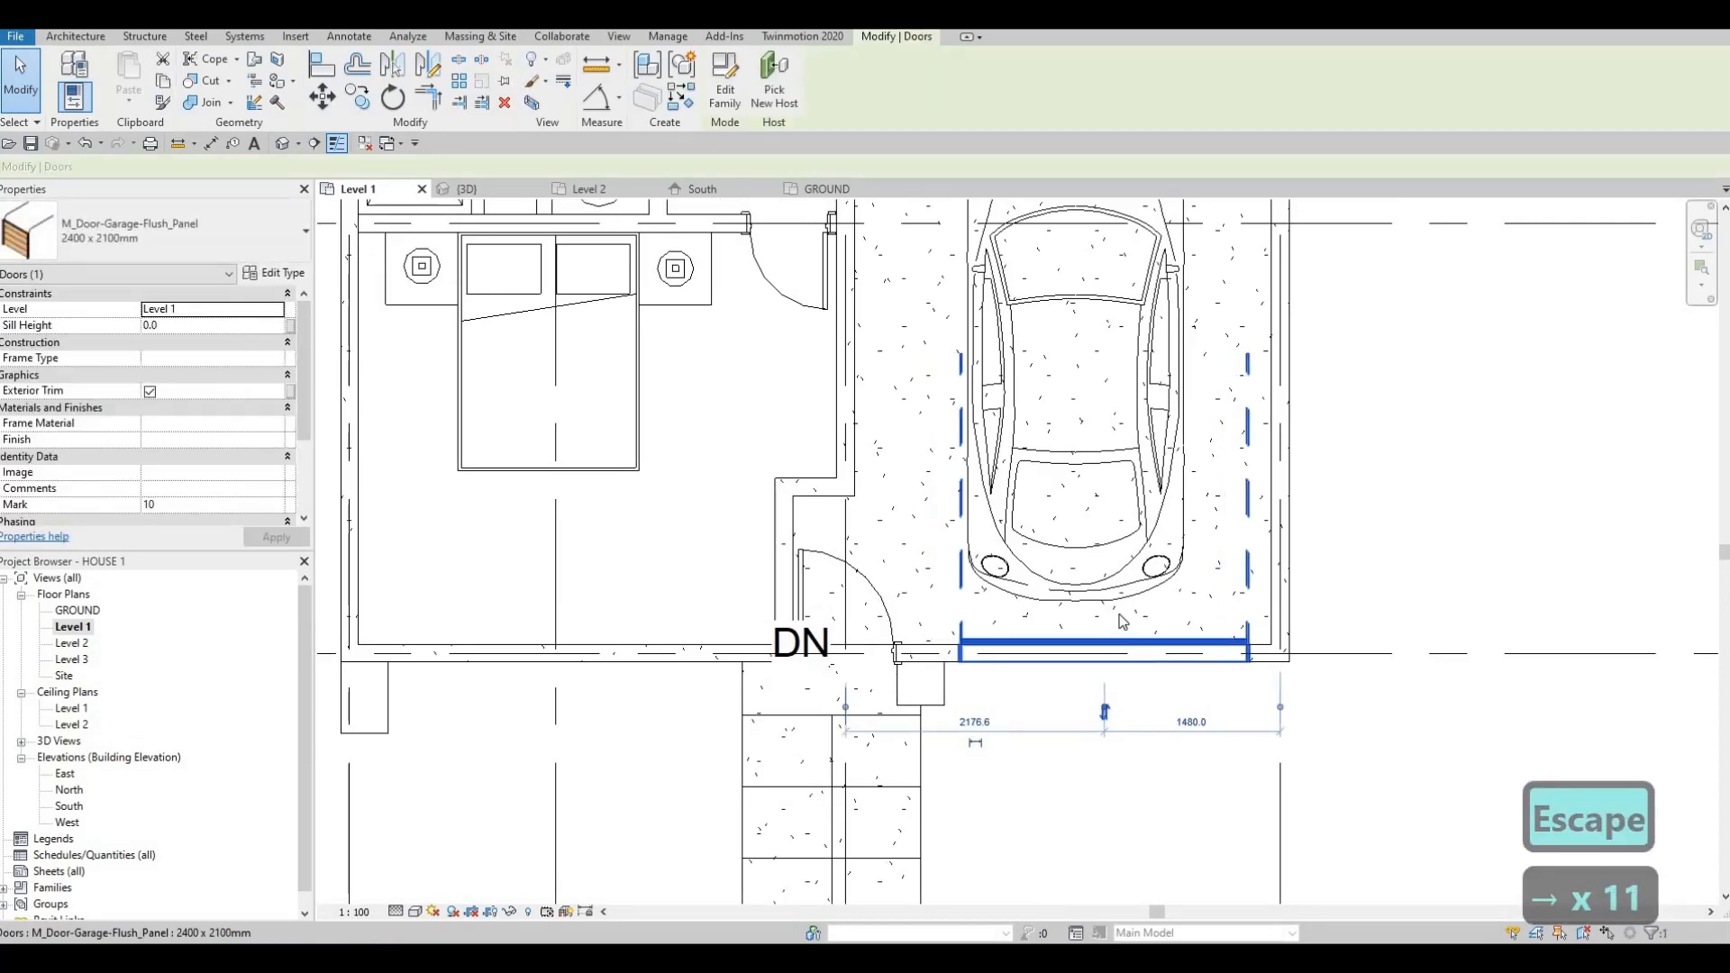
pyautogui.press('Escape')
pyautogui.press('Escape')
# - Shift the car in the garage toward the outer side wall so it roughly lines up with the garage door
pyautogui.moveTo(1150, 657); pyautogui.dragTo(1167, 819, button='middle')
pyautogui.click(1146, 614)
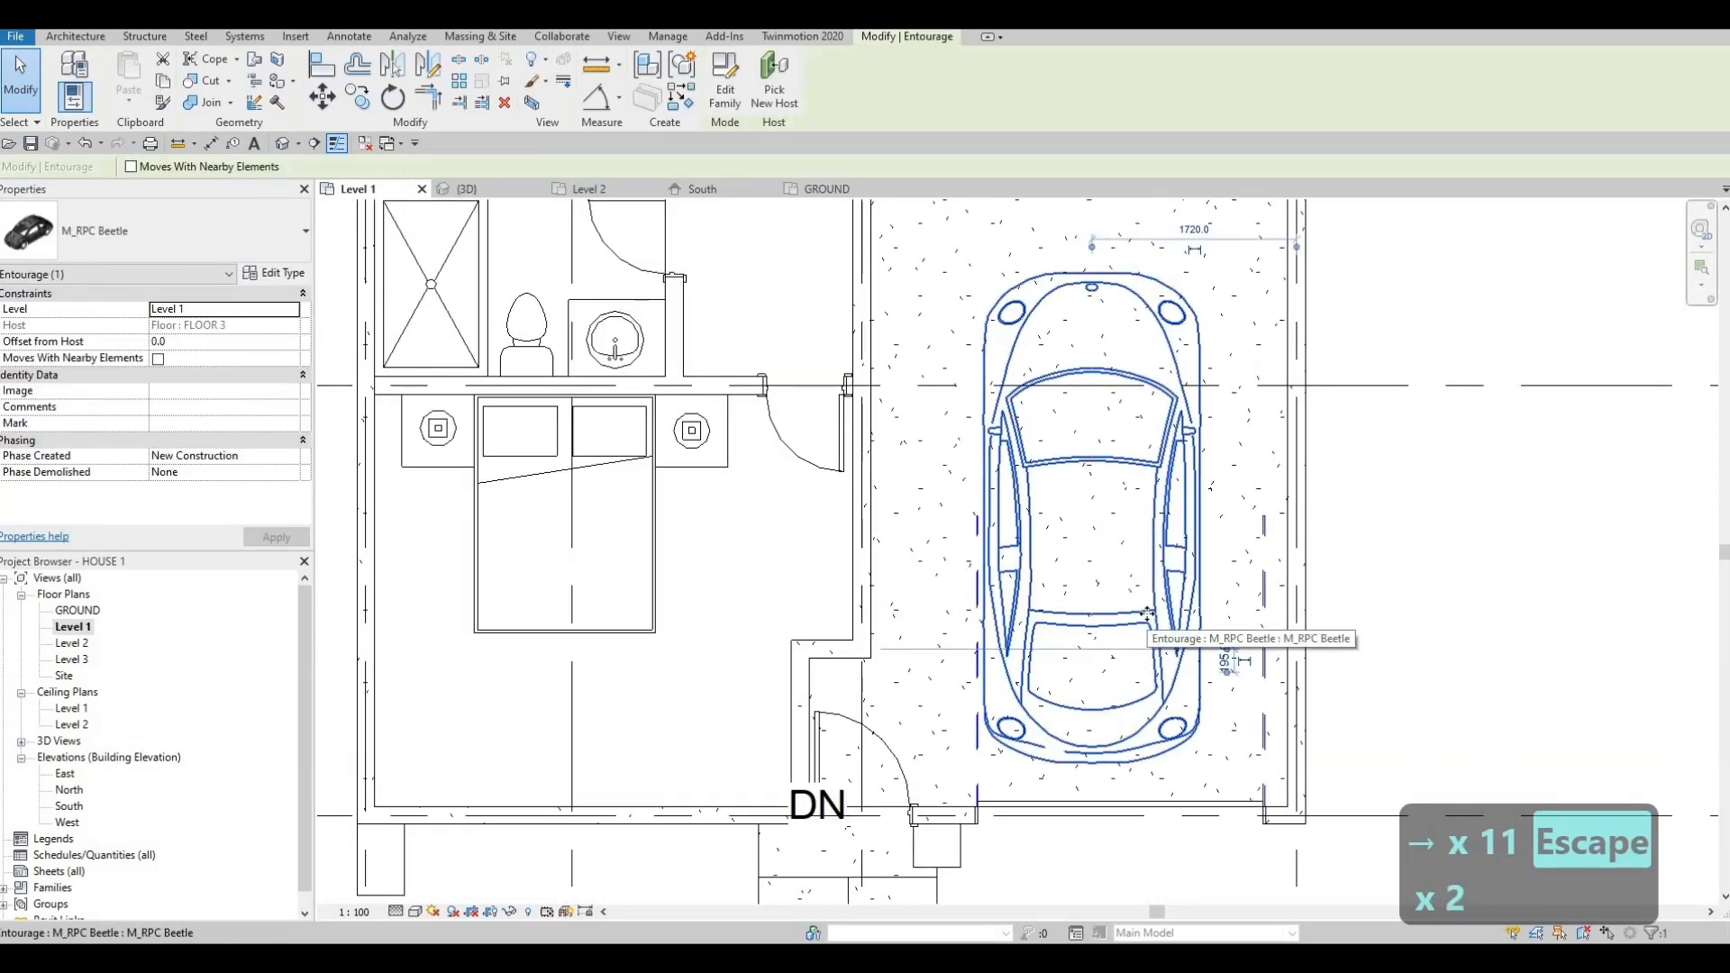
pyautogui.press('Right')
pyautogui.press('Right')
pyautogui.press('Right')
pyautogui.press('Right')
pyautogui.press('Right')
pyautogui.press('Right')
pyautogui.press('Right')
pyautogui.press('Right')
pyautogui.press('Right')
pyautogui.press('Right')
pyautogui.press('Right')
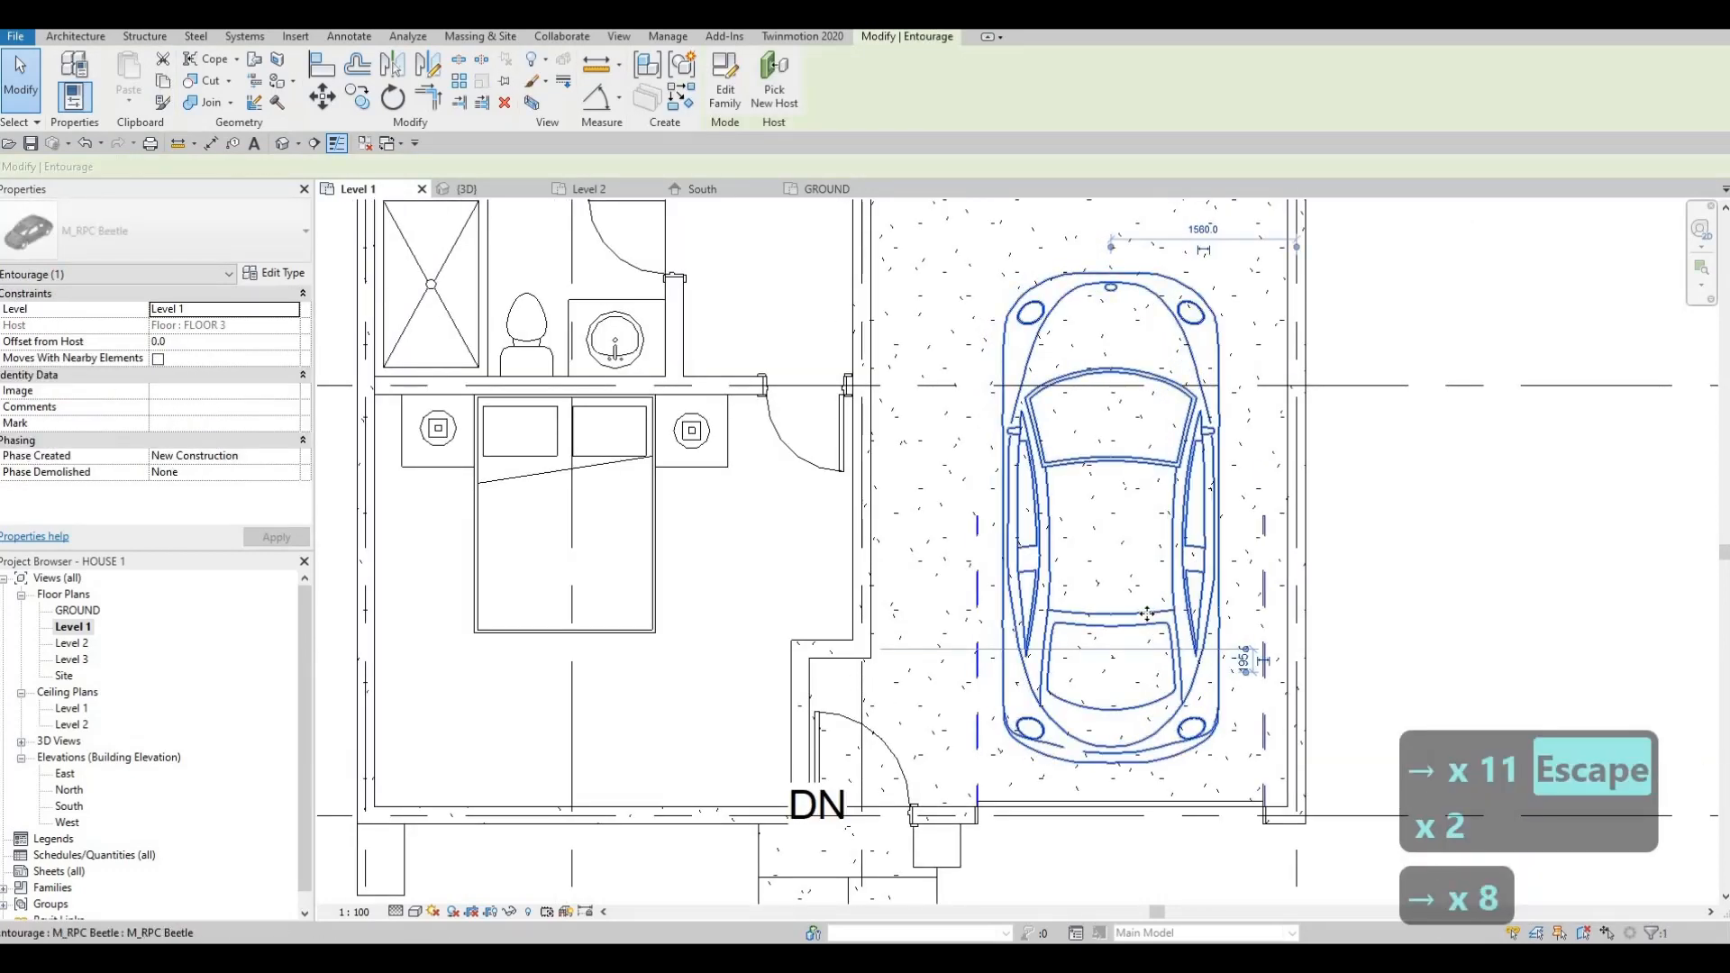
pyautogui.press('Right')
pyautogui.press('Right')
pyautogui.press('Right')
pyautogui.press('Escape')
pyautogui.press('Escape')
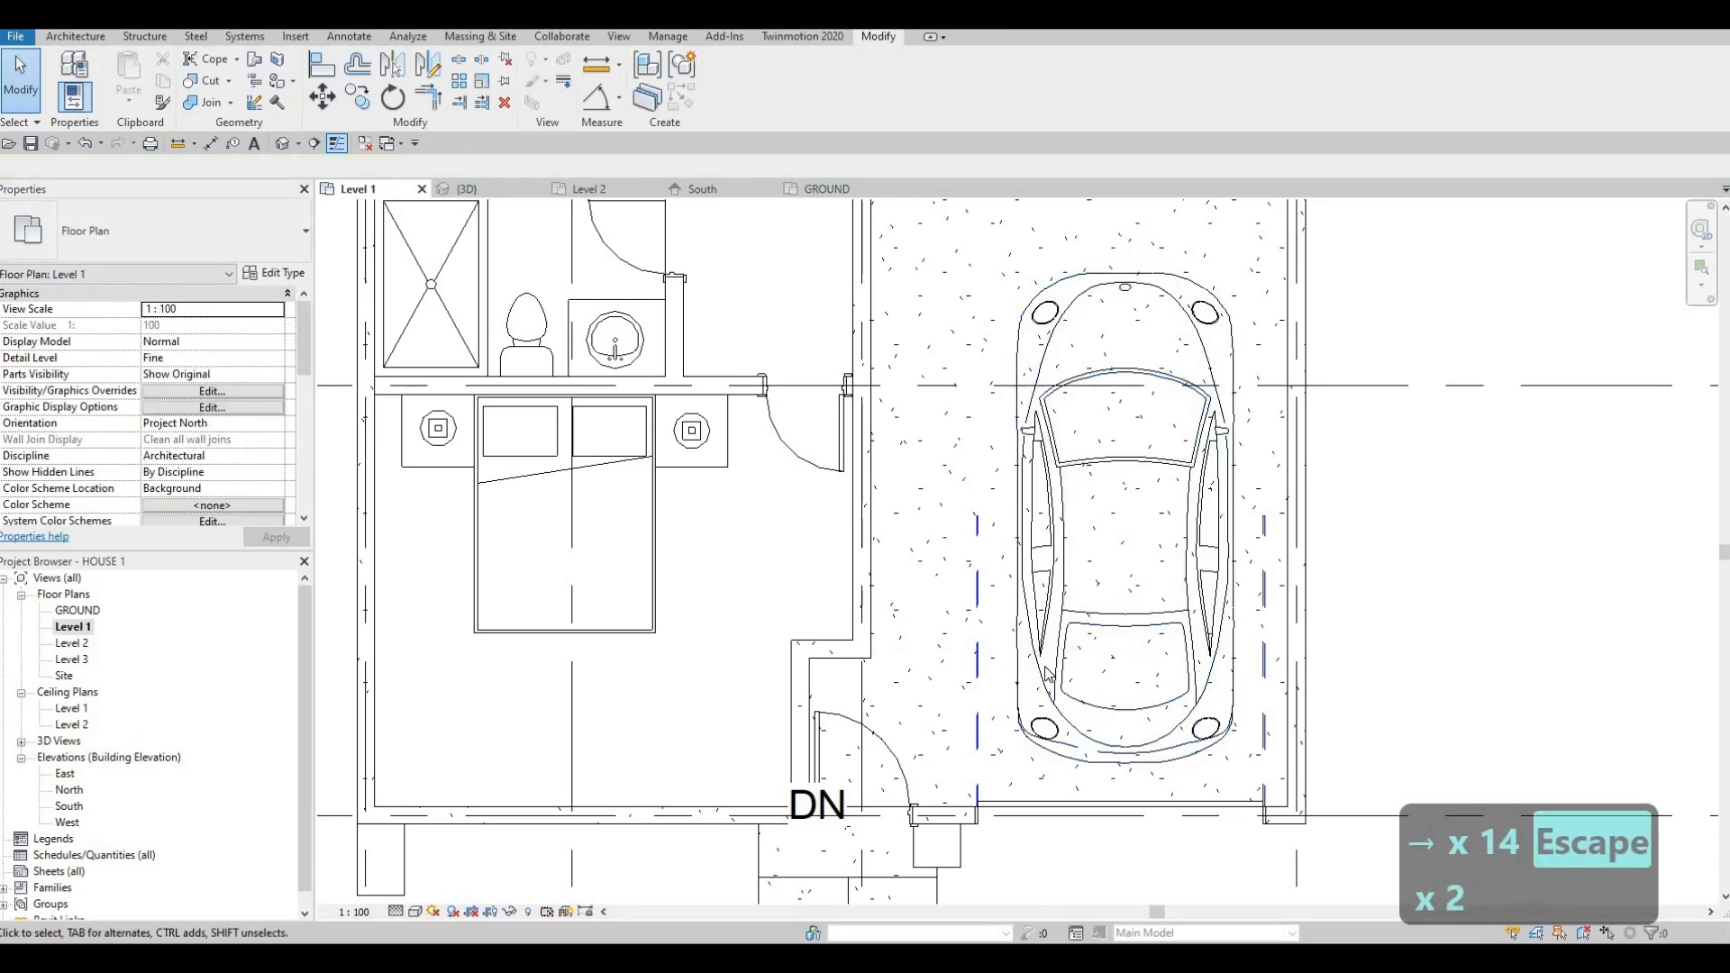
# - Edit the entrance stair and widen its run on both sides to about 1805 mm, with the garage-side edge meeting the frame column's outer face
pyautogui.scroll(-2, 1040, 635)
pyautogui.moveTo(1016, 755); pyautogui.dragTo(1027, 746, button='middle')
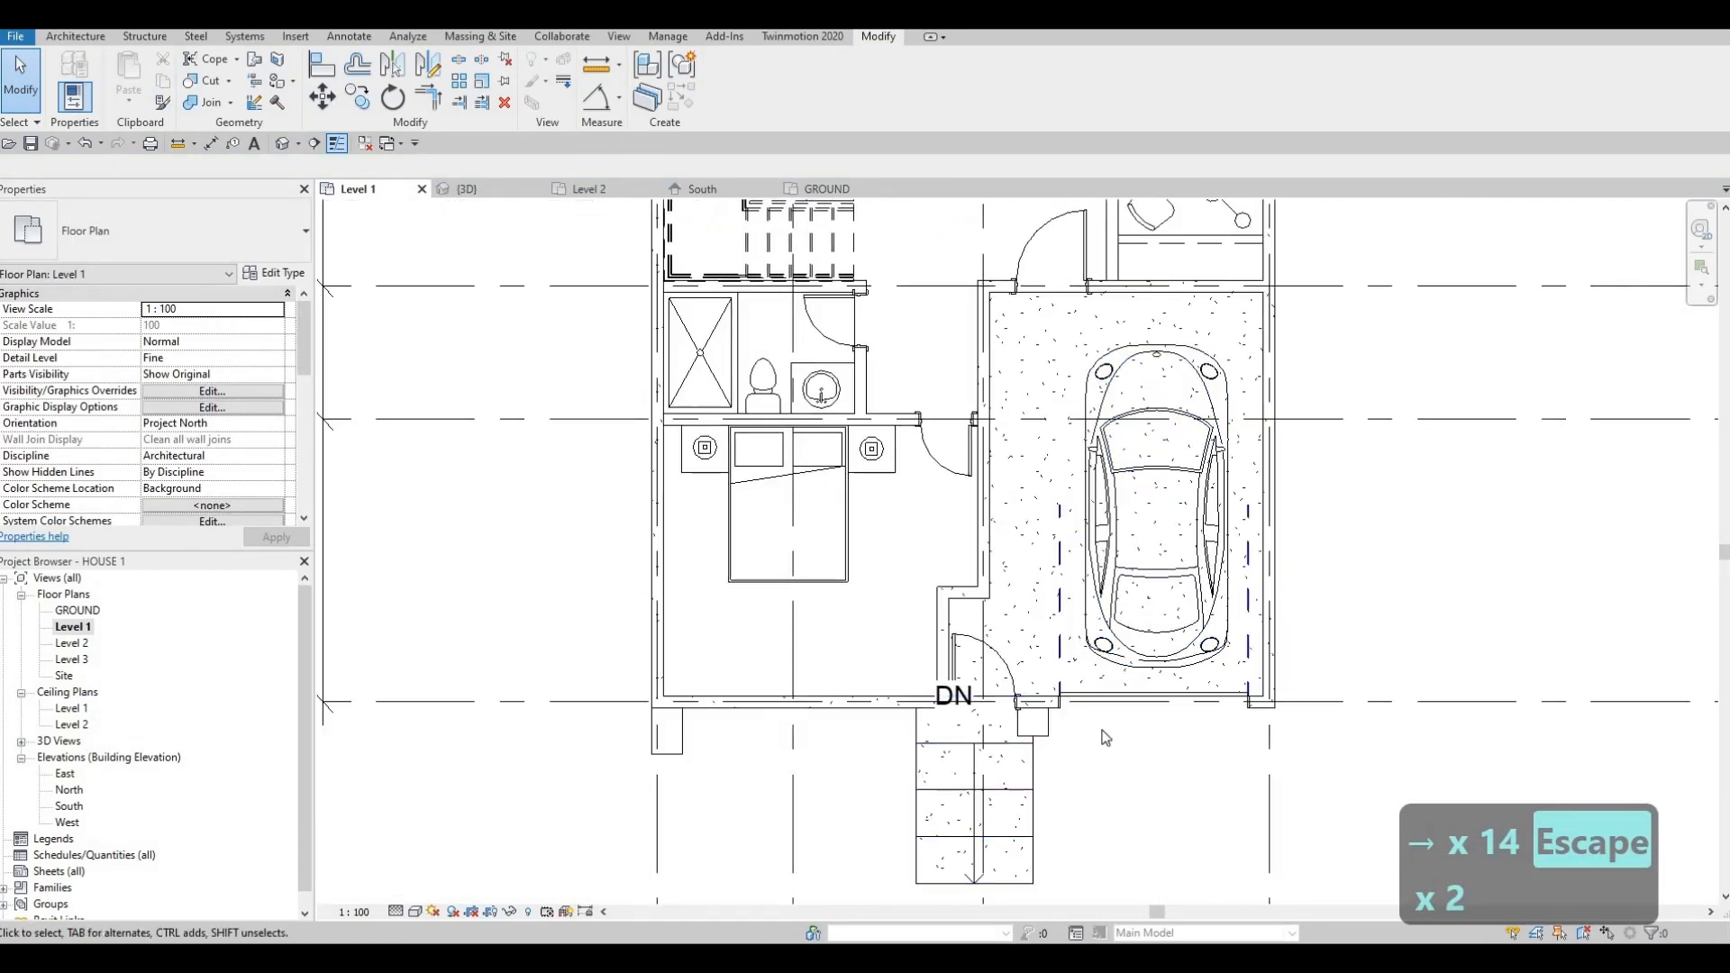
pyautogui.scroll(5, 1106, 737)
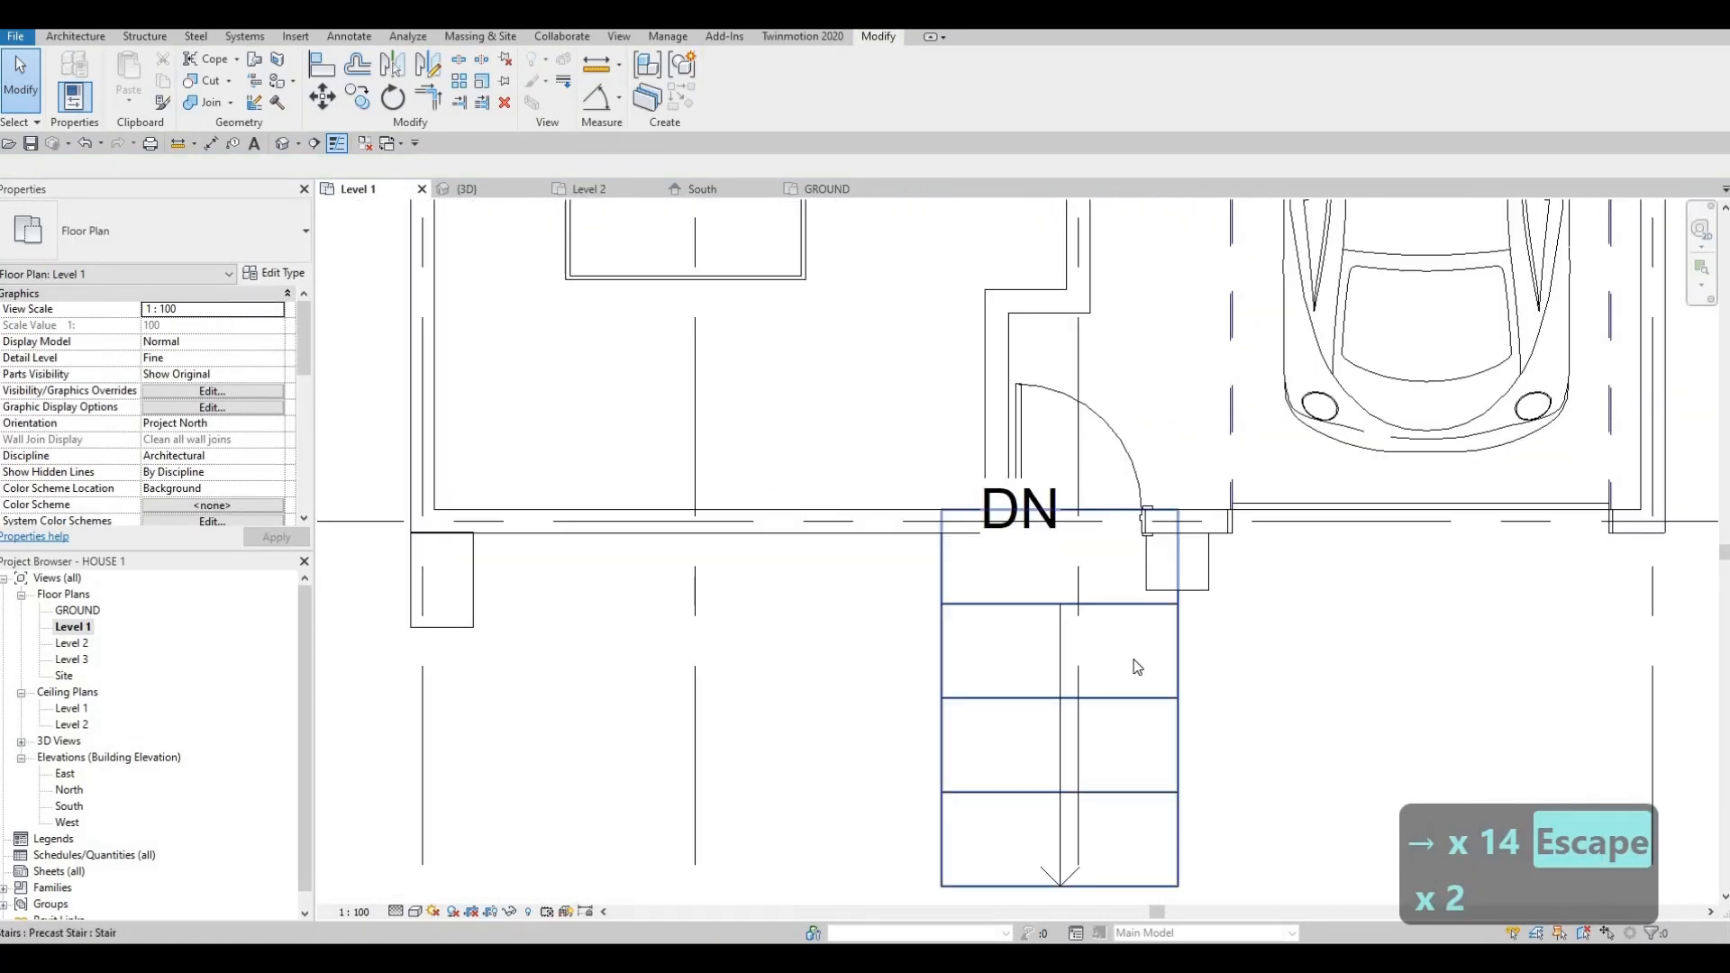
pyautogui.scroll(-1, 1139, 658)
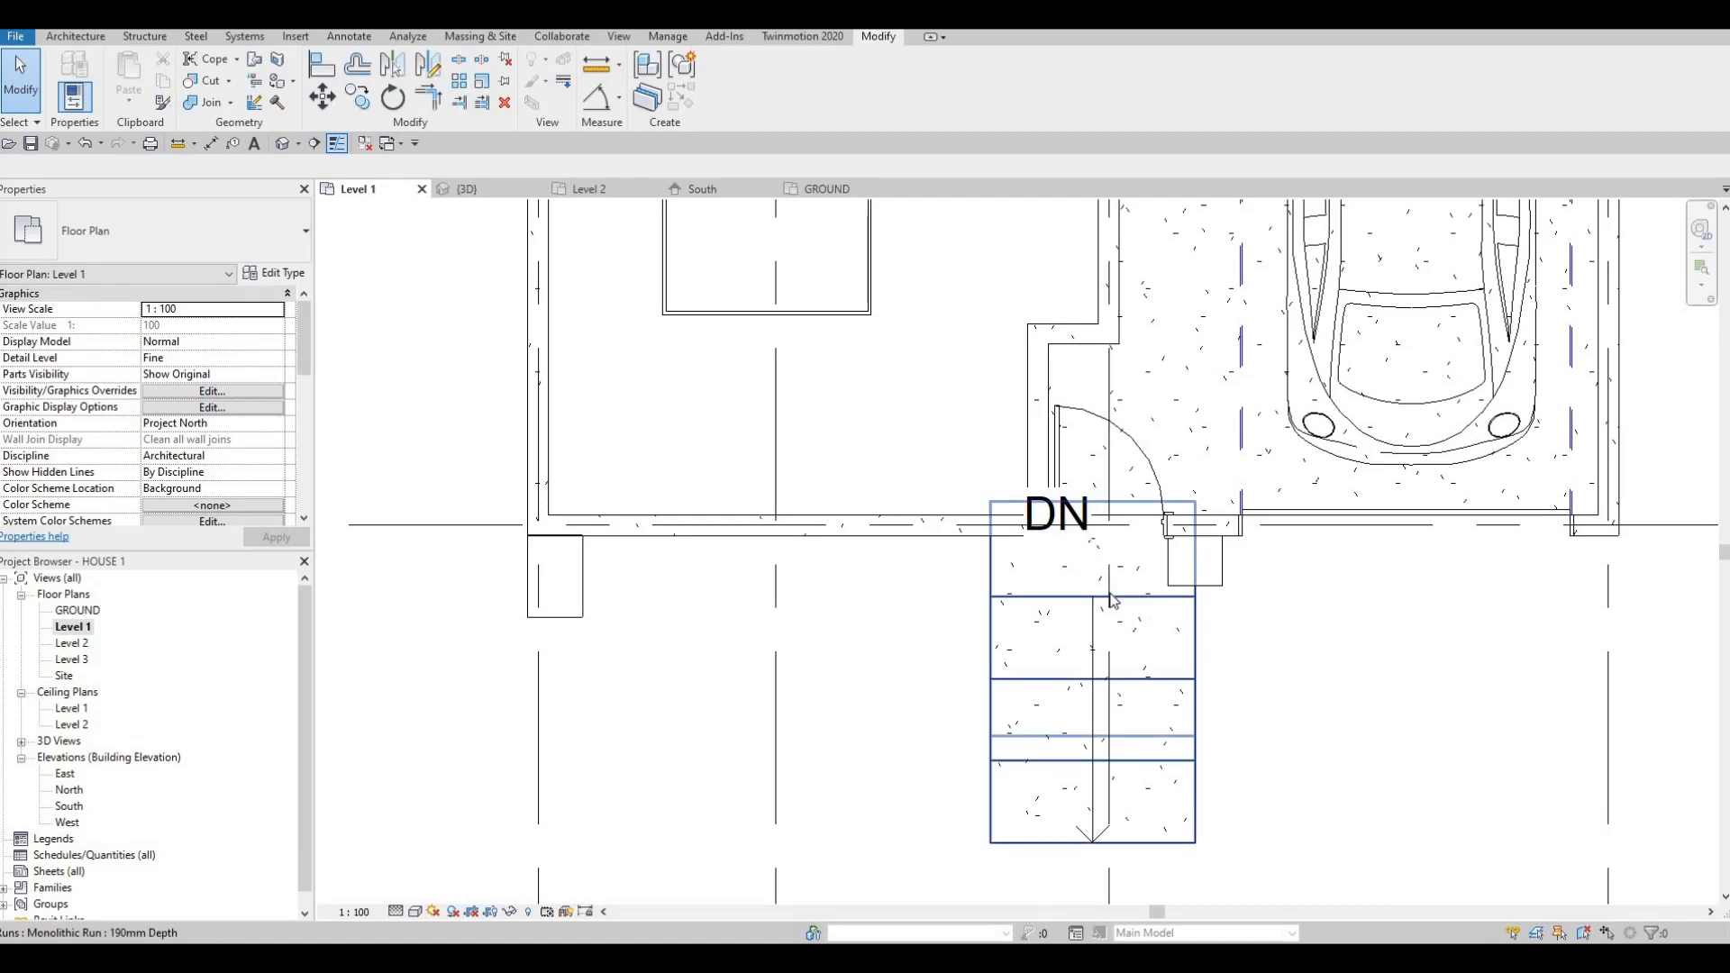
pyautogui.scroll(1, 1090, 631)
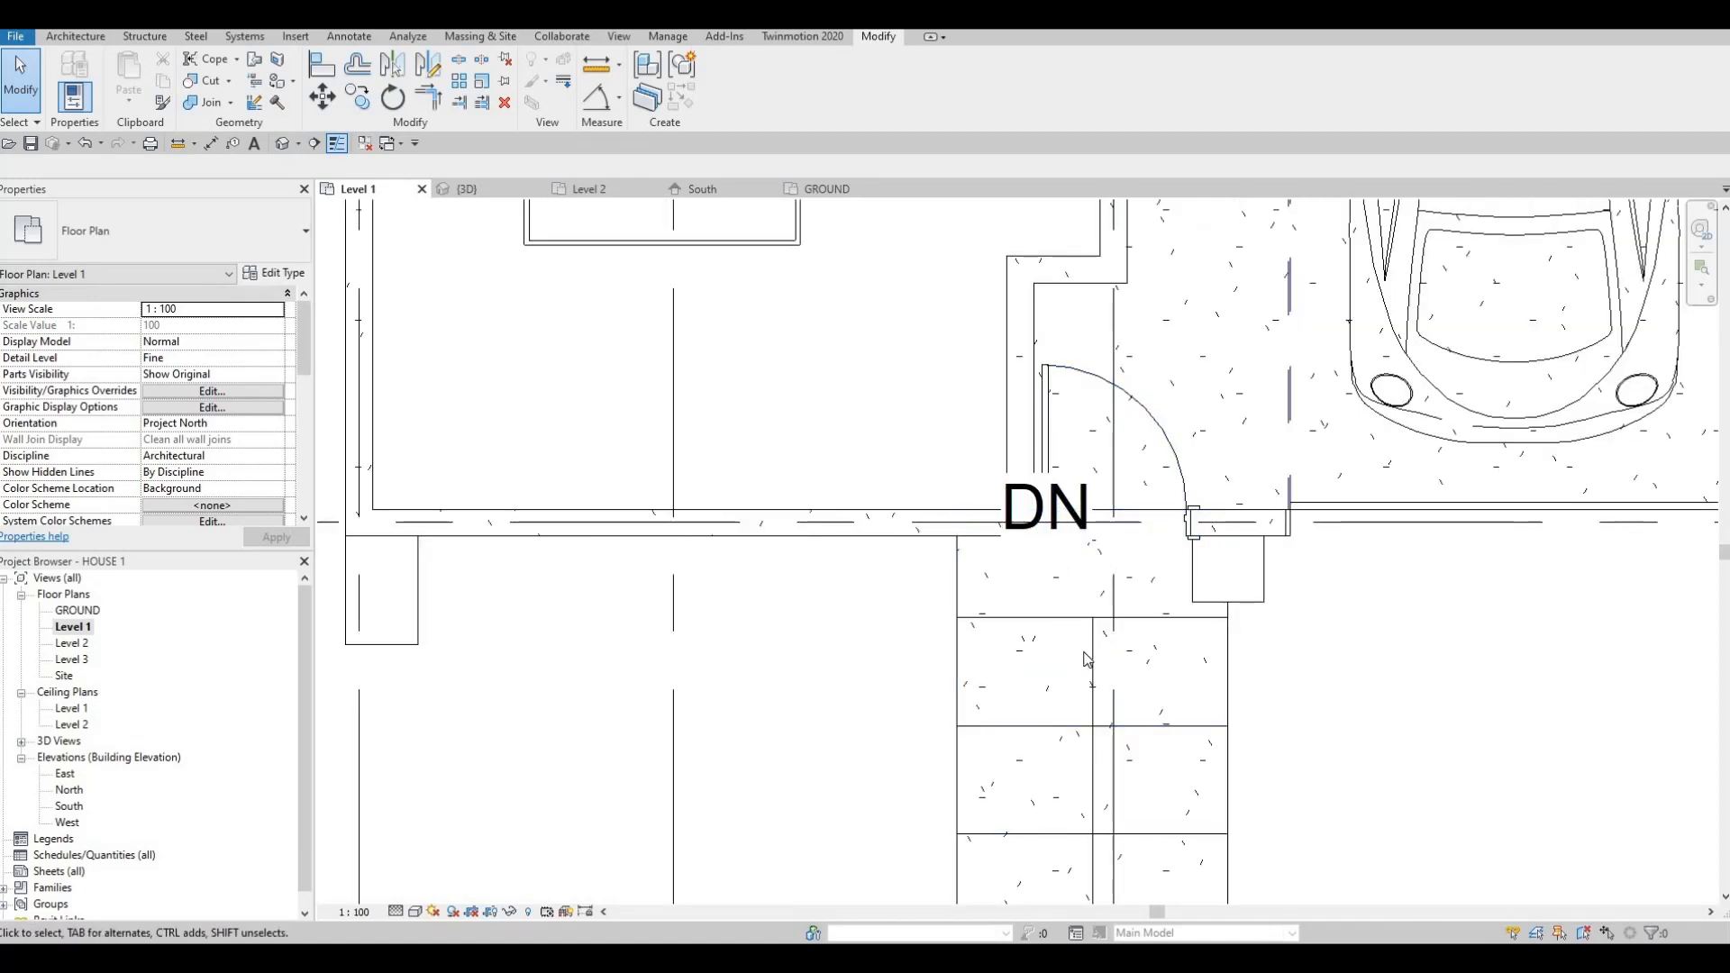
pyautogui.click(1094, 654)
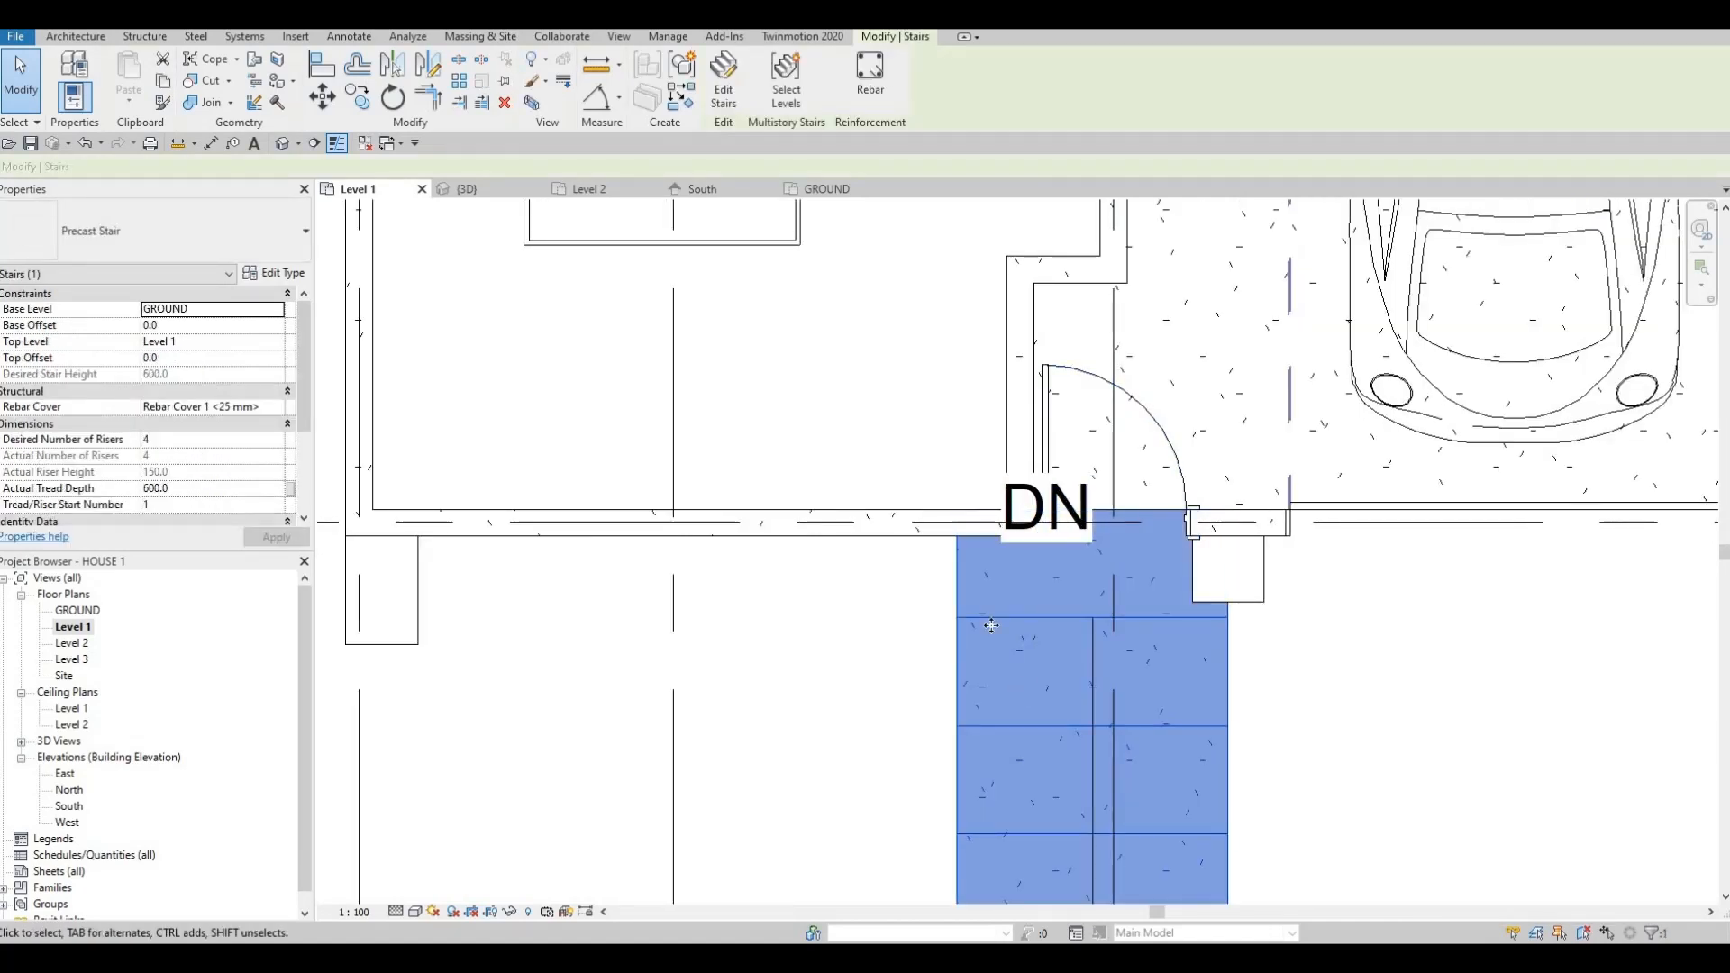
pyautogui.scroll(-1, 1126, 626)
pyautogui.press('Escape')
pyautogui.press('Escape')
pyautogui.click(1220, 623)
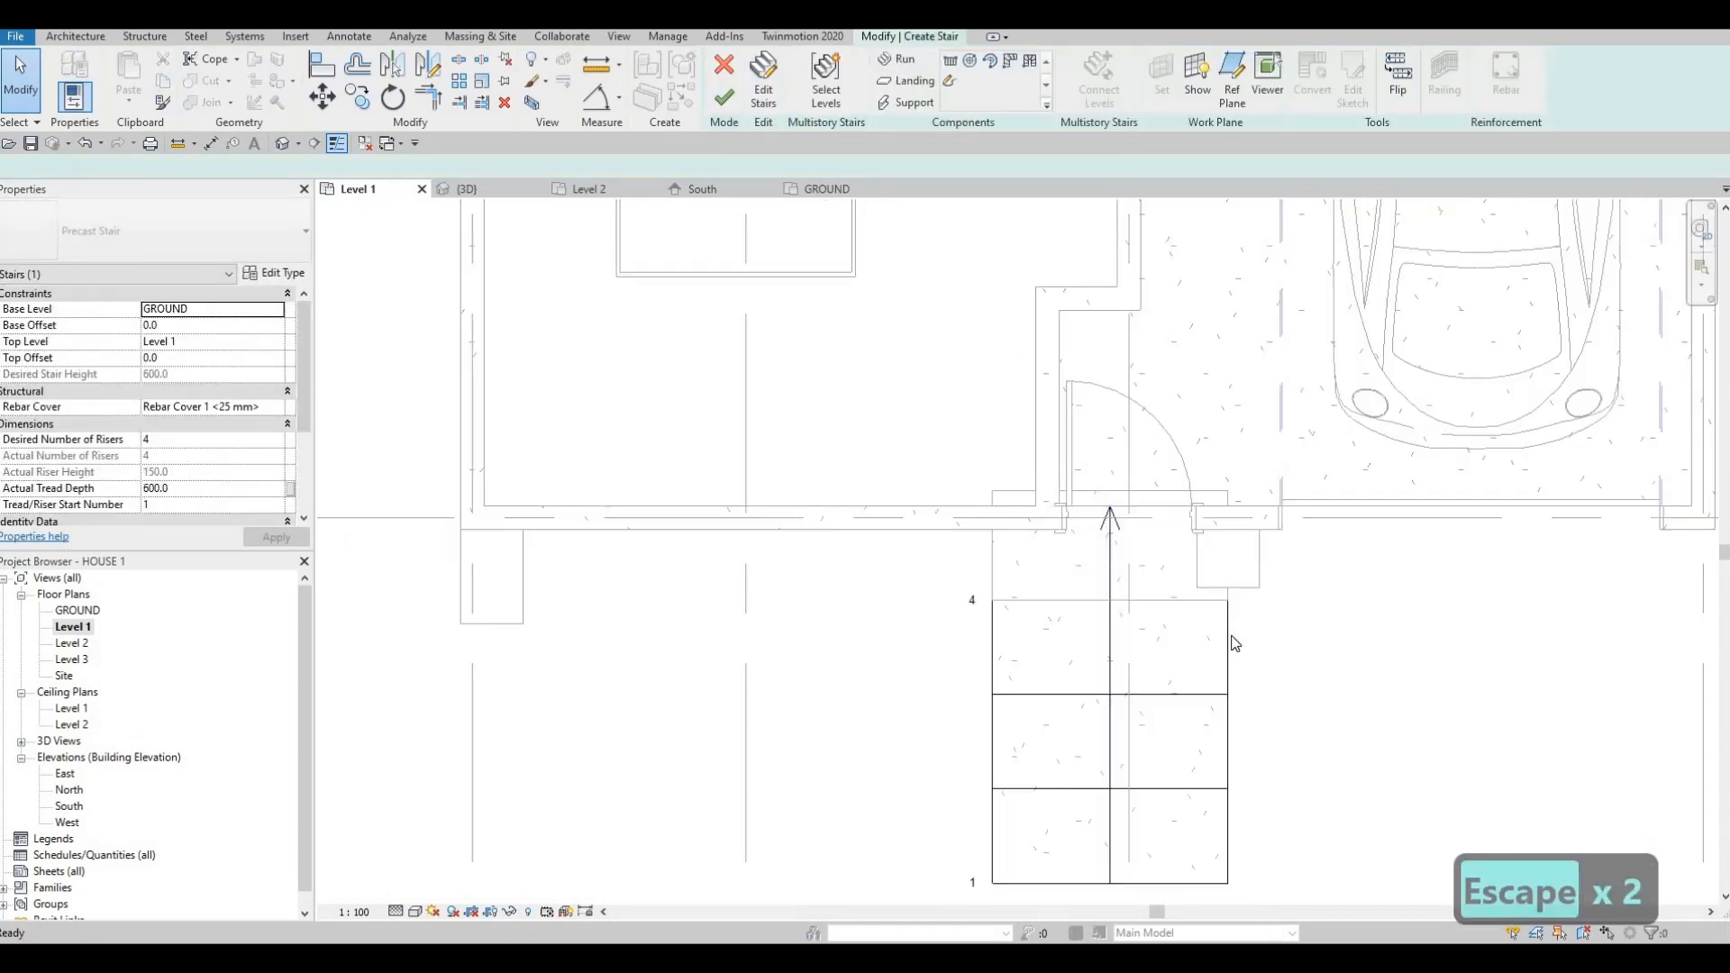
pyautogui.click(1220, 644)
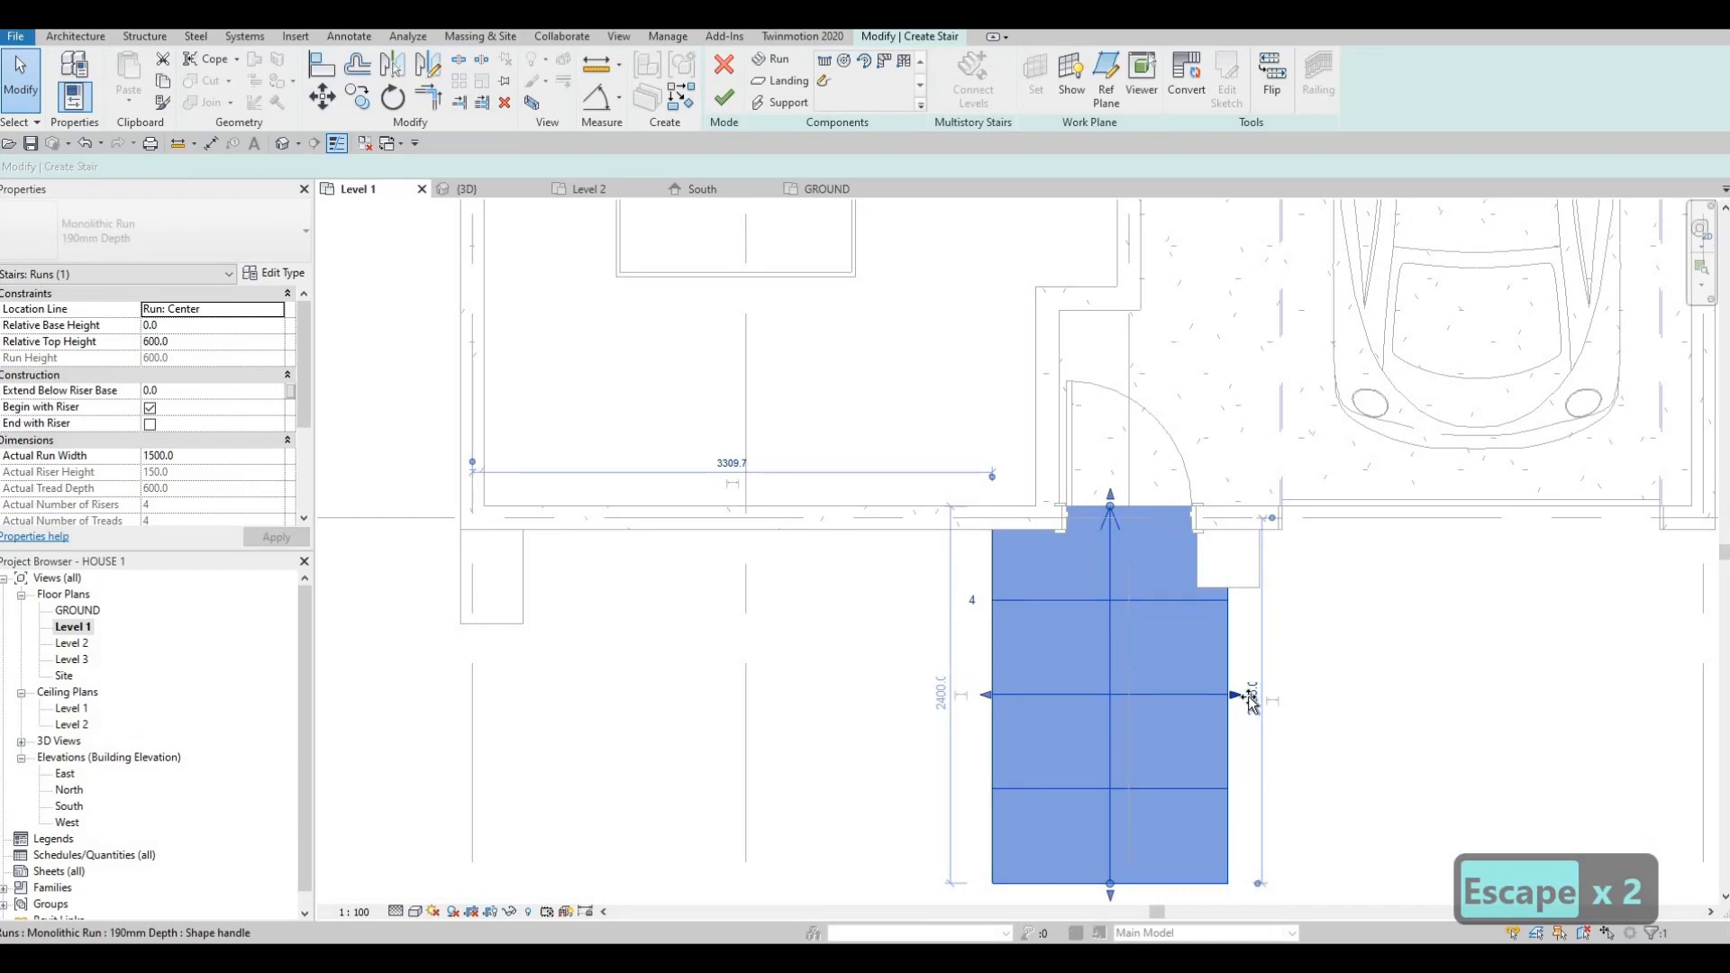
pyautogui.moveTo(1250, 698); pyautogui.dragTo(1258, 700)
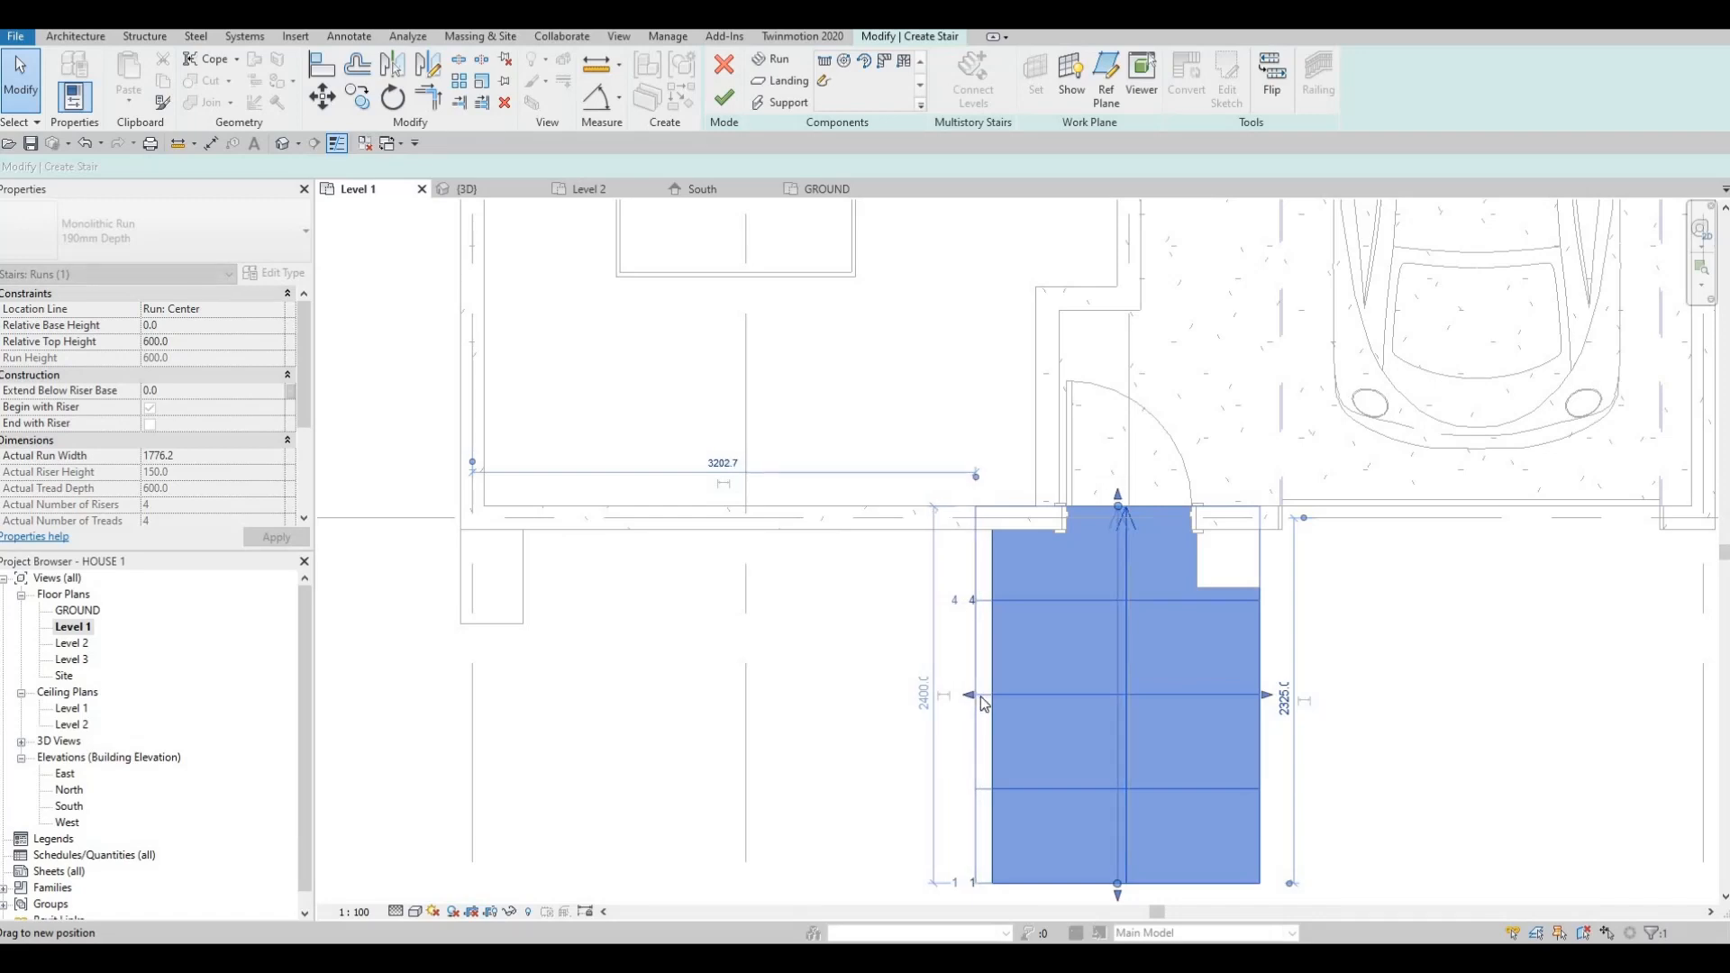
pyautogui.moveTo(980, 696); pyautogui.dragTo(979, 696)
pyautogui.moveTo(1186, 665); pyautogui.dragTo(1242, 410, button='middle')
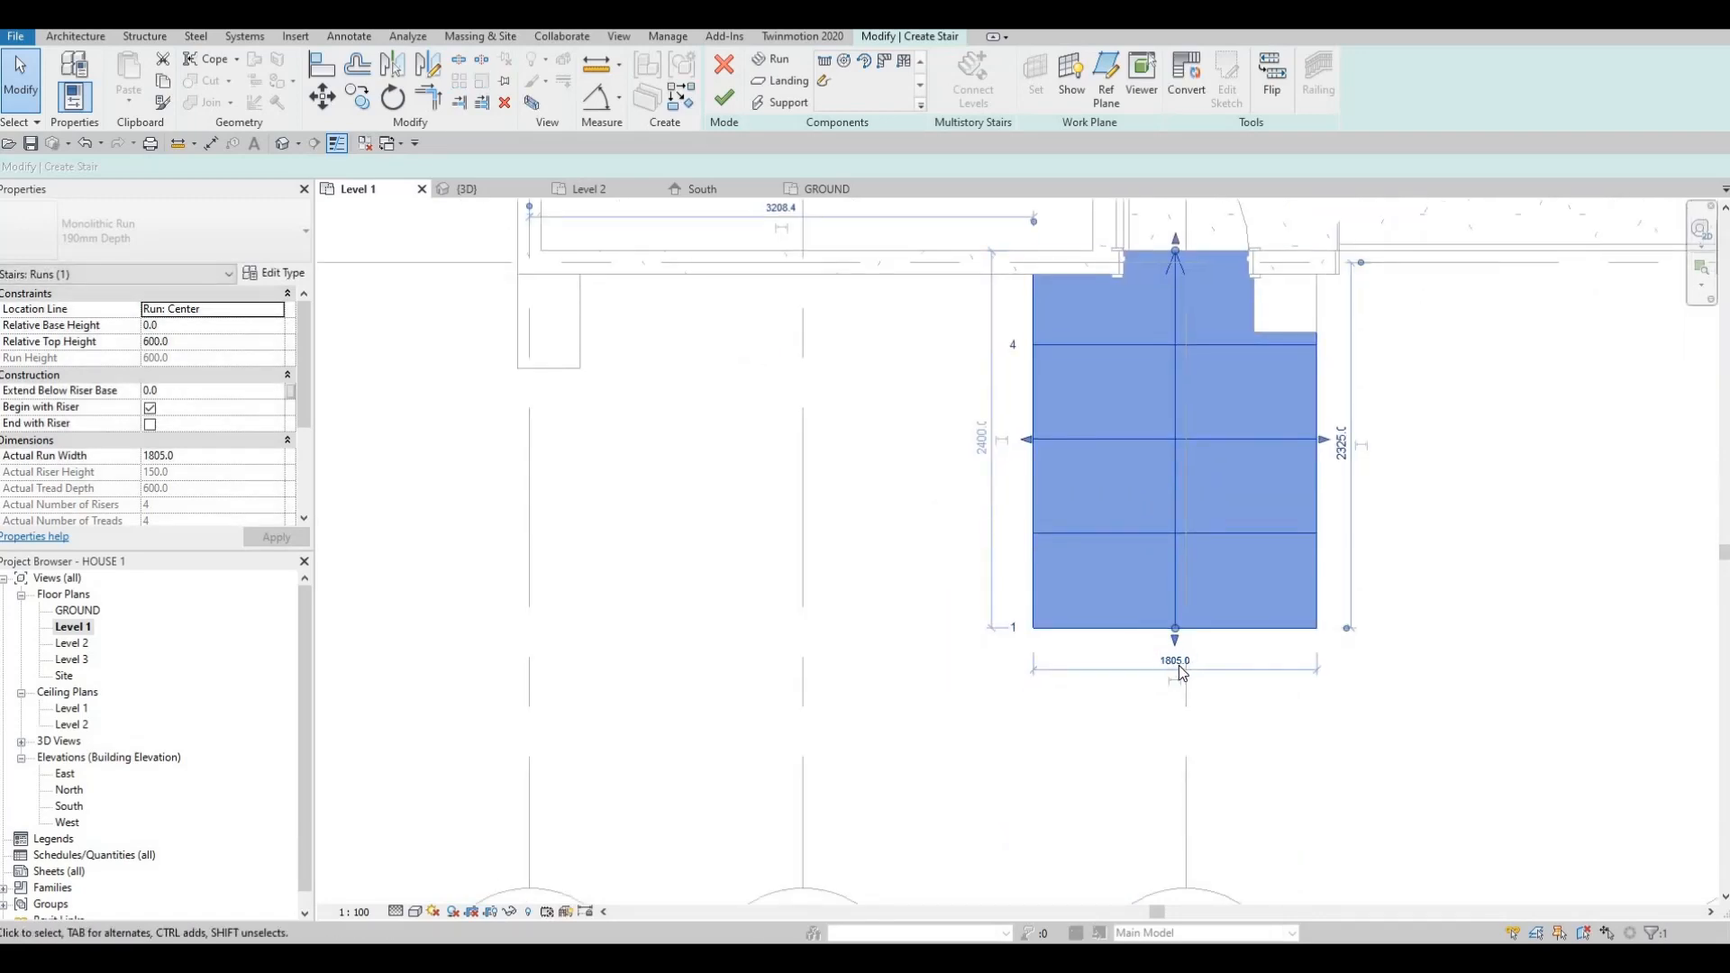
# - Set the stair run's width to 1800 mm and finish editing the stair
pyautogui.click(1183, 672)
pyautogui.write('1800')
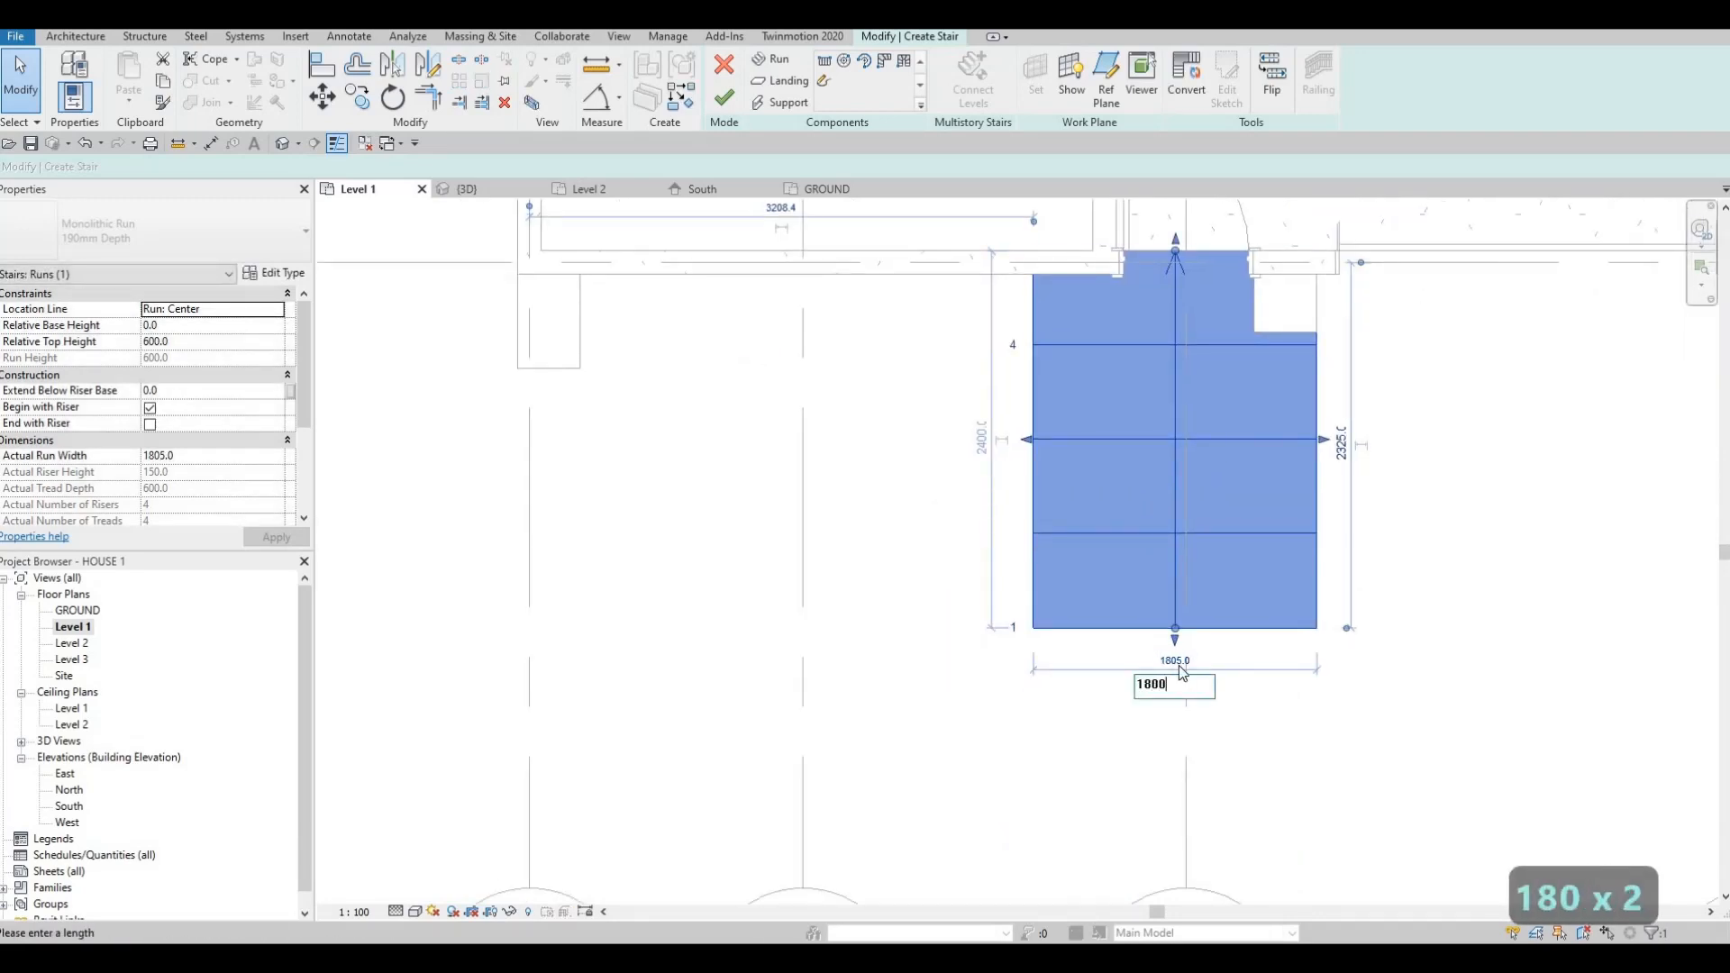
pyautogui.press('Return')
pyautogui.press('Escape')
pyautogui.press('Escape')
pyautogui.scroll(-1, 1107, 595)
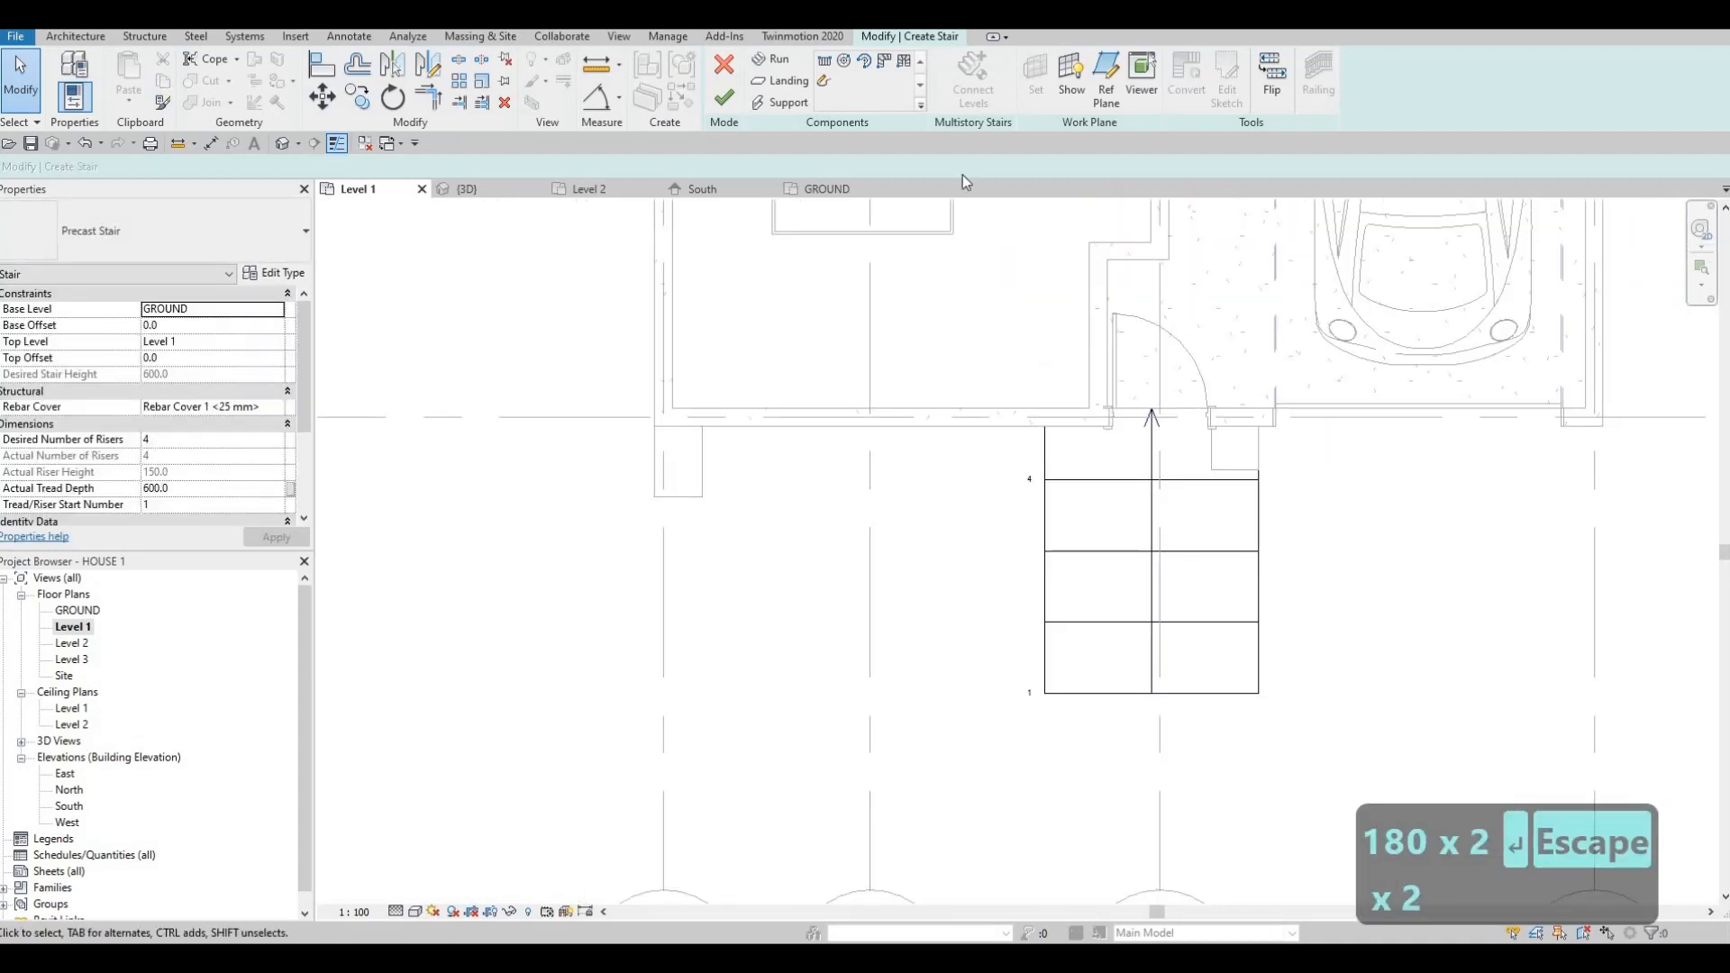
pyautogui.click(723, 97)
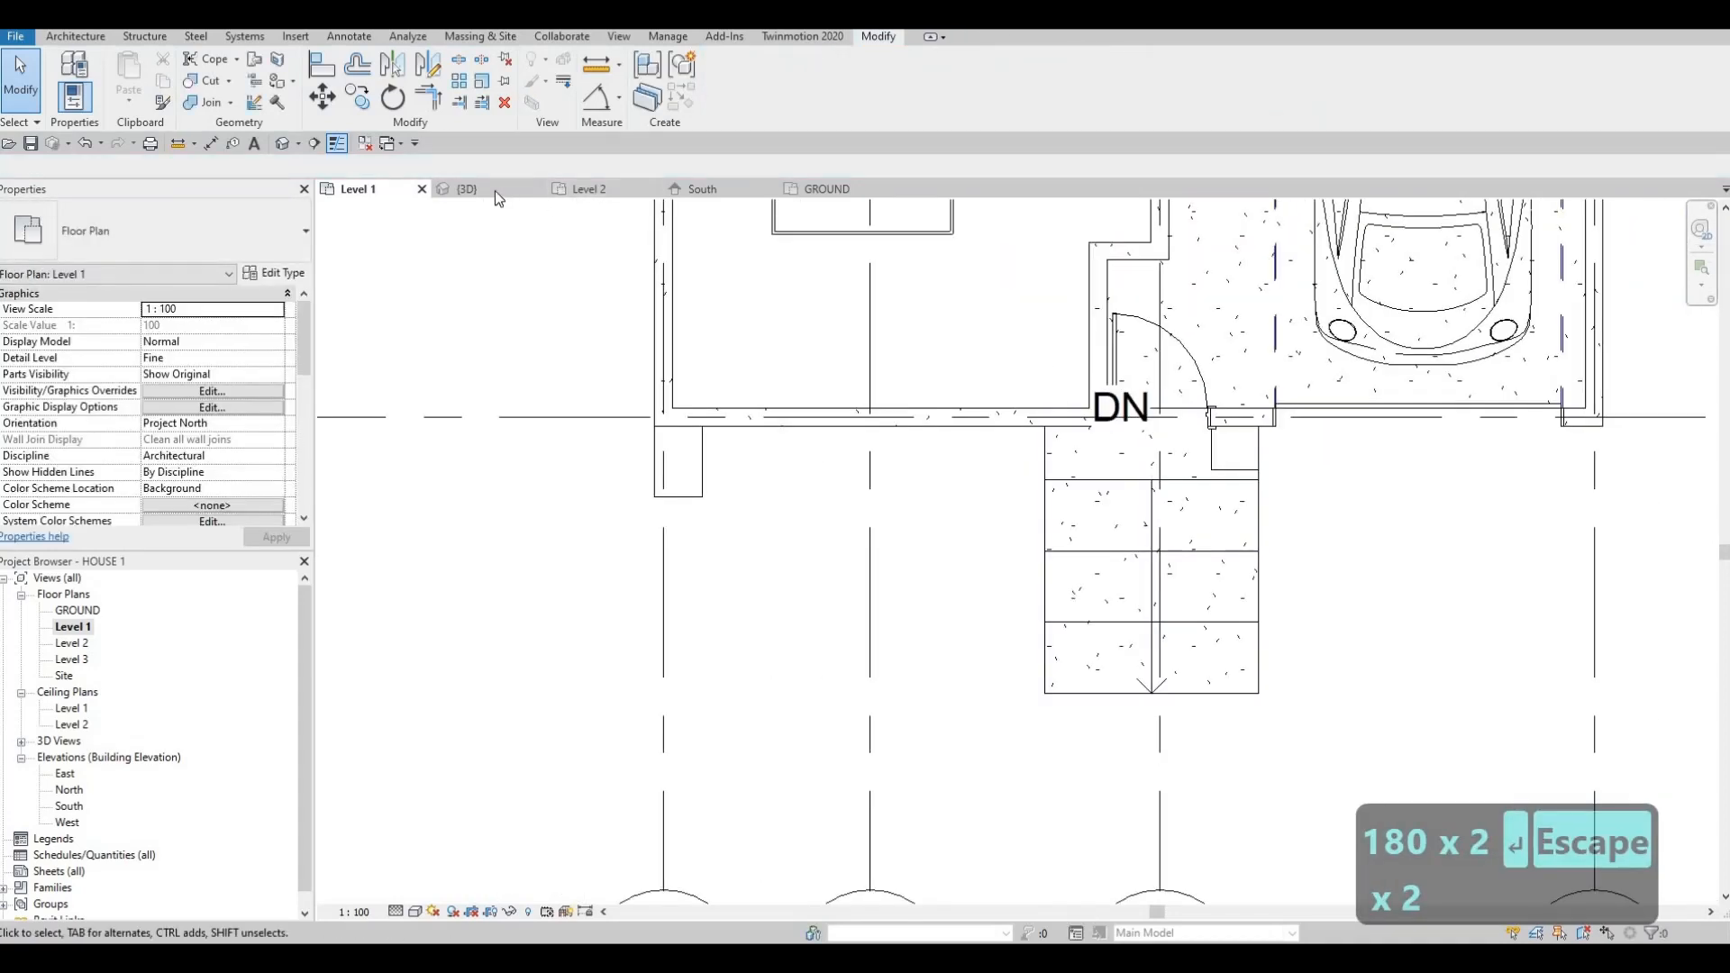
# - Examine the widened stair, frame column and garage door from several sides in 3D and return to the Level 1 plan
pyautogui.click(495, 191)
pyautogui.keyDown('shift'); pyautogui.moveTo(1042, 608); pyautogui.dragTo(778, 469, button='middle'); pyautogui.keyUp('shift')
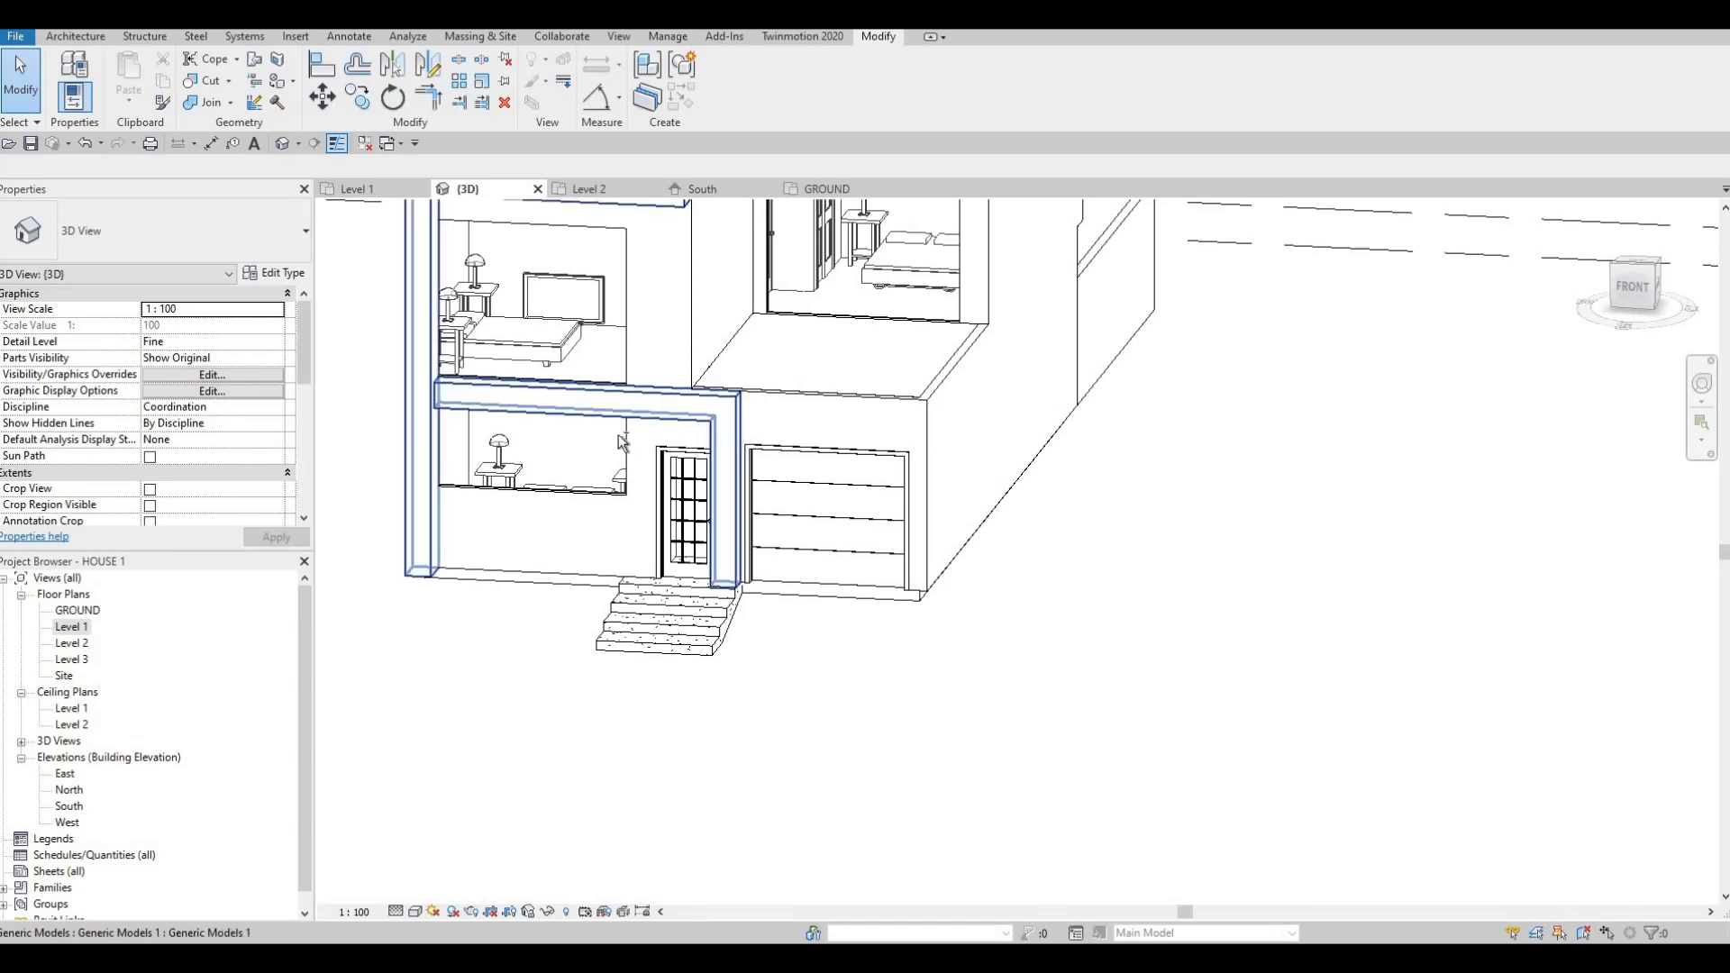
pyautogui.keyDown('shift'); pyautogui.moveTo(623, 442); pyautogui.dragTo(669, 423, button='middle'); pyautogui.keyUp('shift')
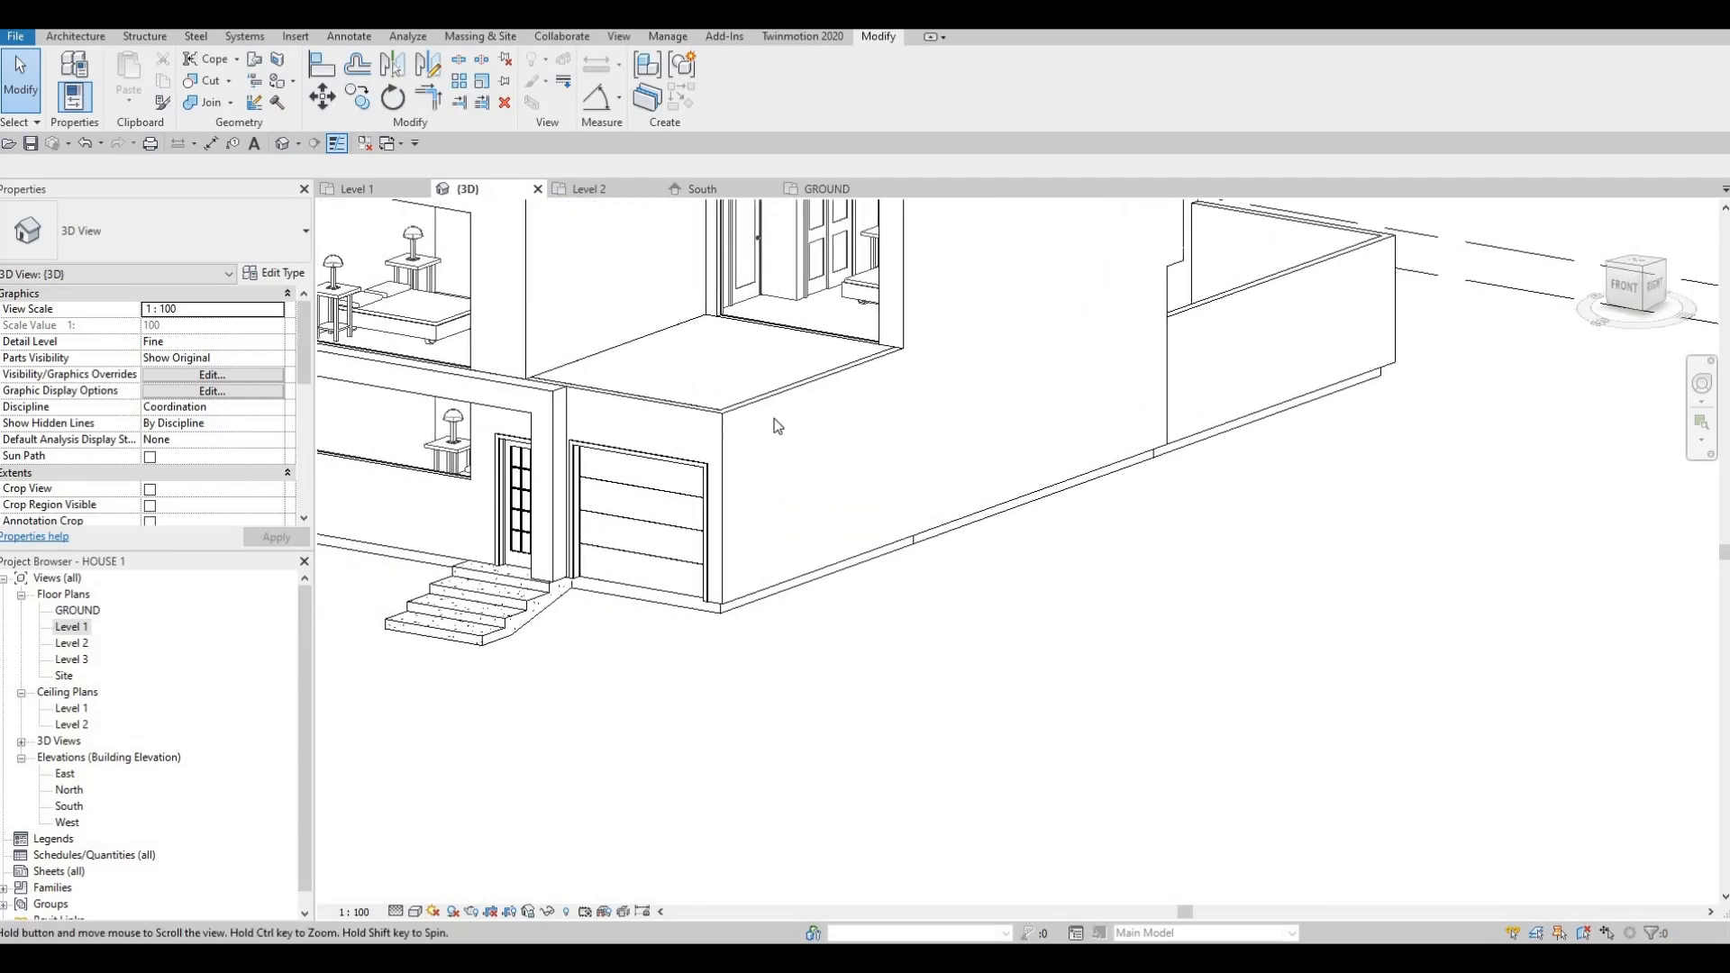
pyautogui.moveTo(777, 426); pyautogui.dragTo(787, 440, button='middle')
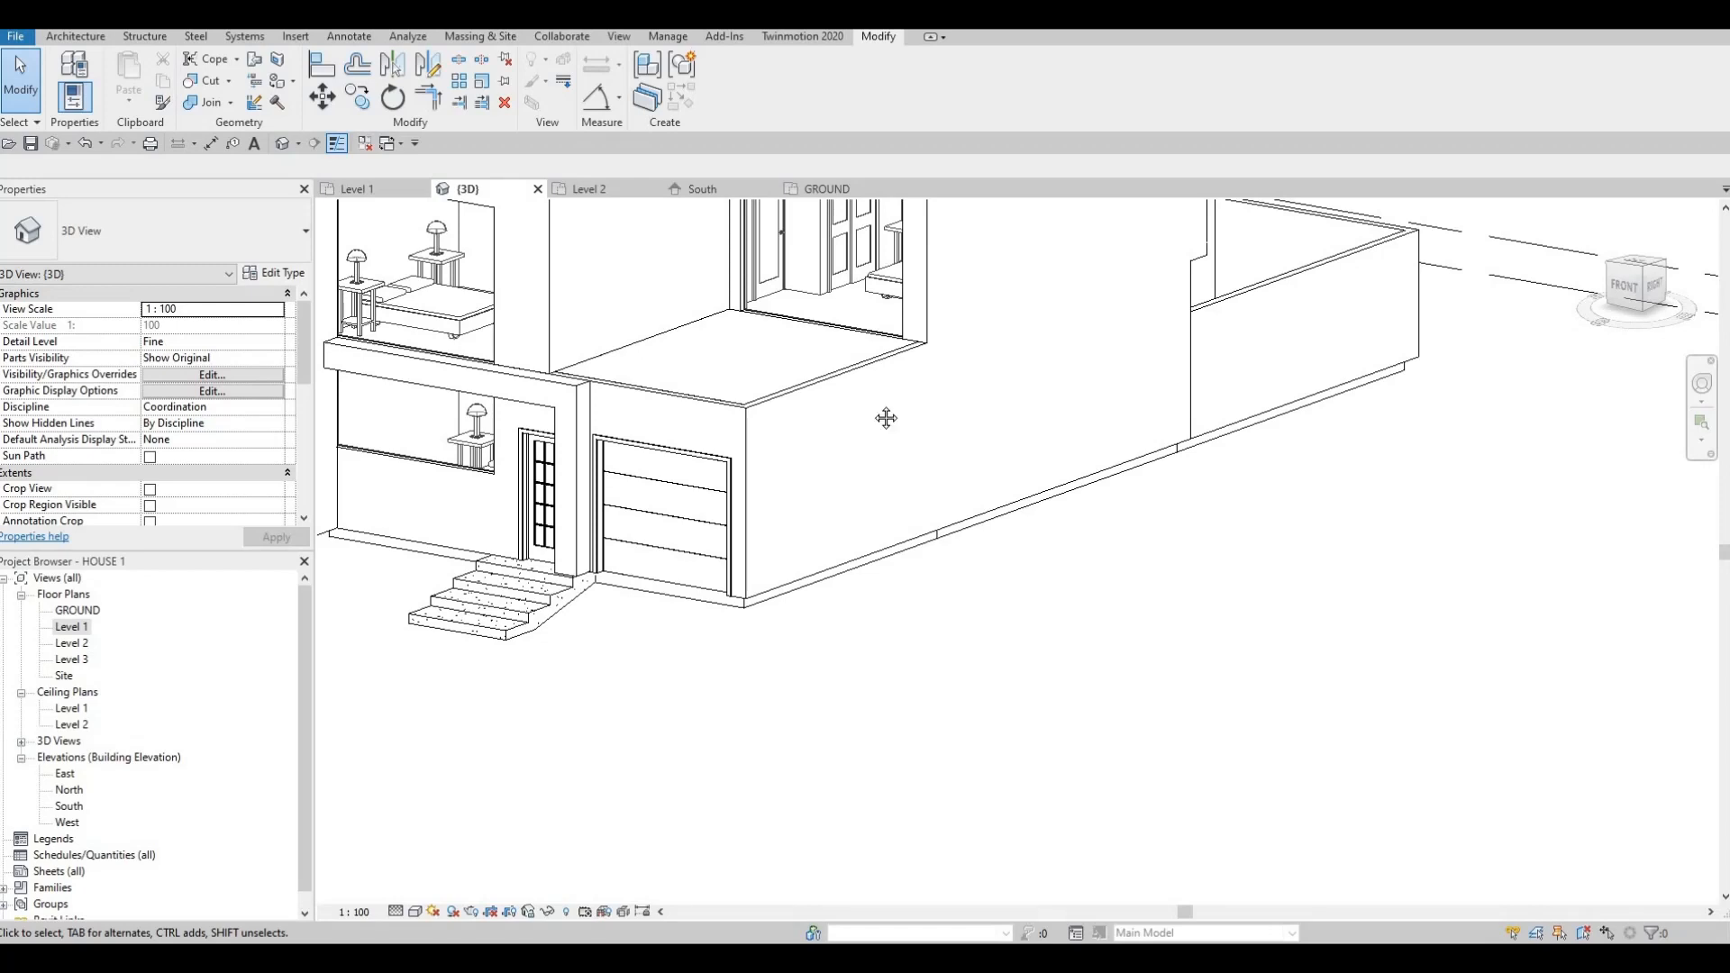
pyautogui.keyDown('shift'); pyautogui.moveTo(868, 478); pyautogui.dragTo(968, 340, button='middle'); pyautogui.keyUp('shift')
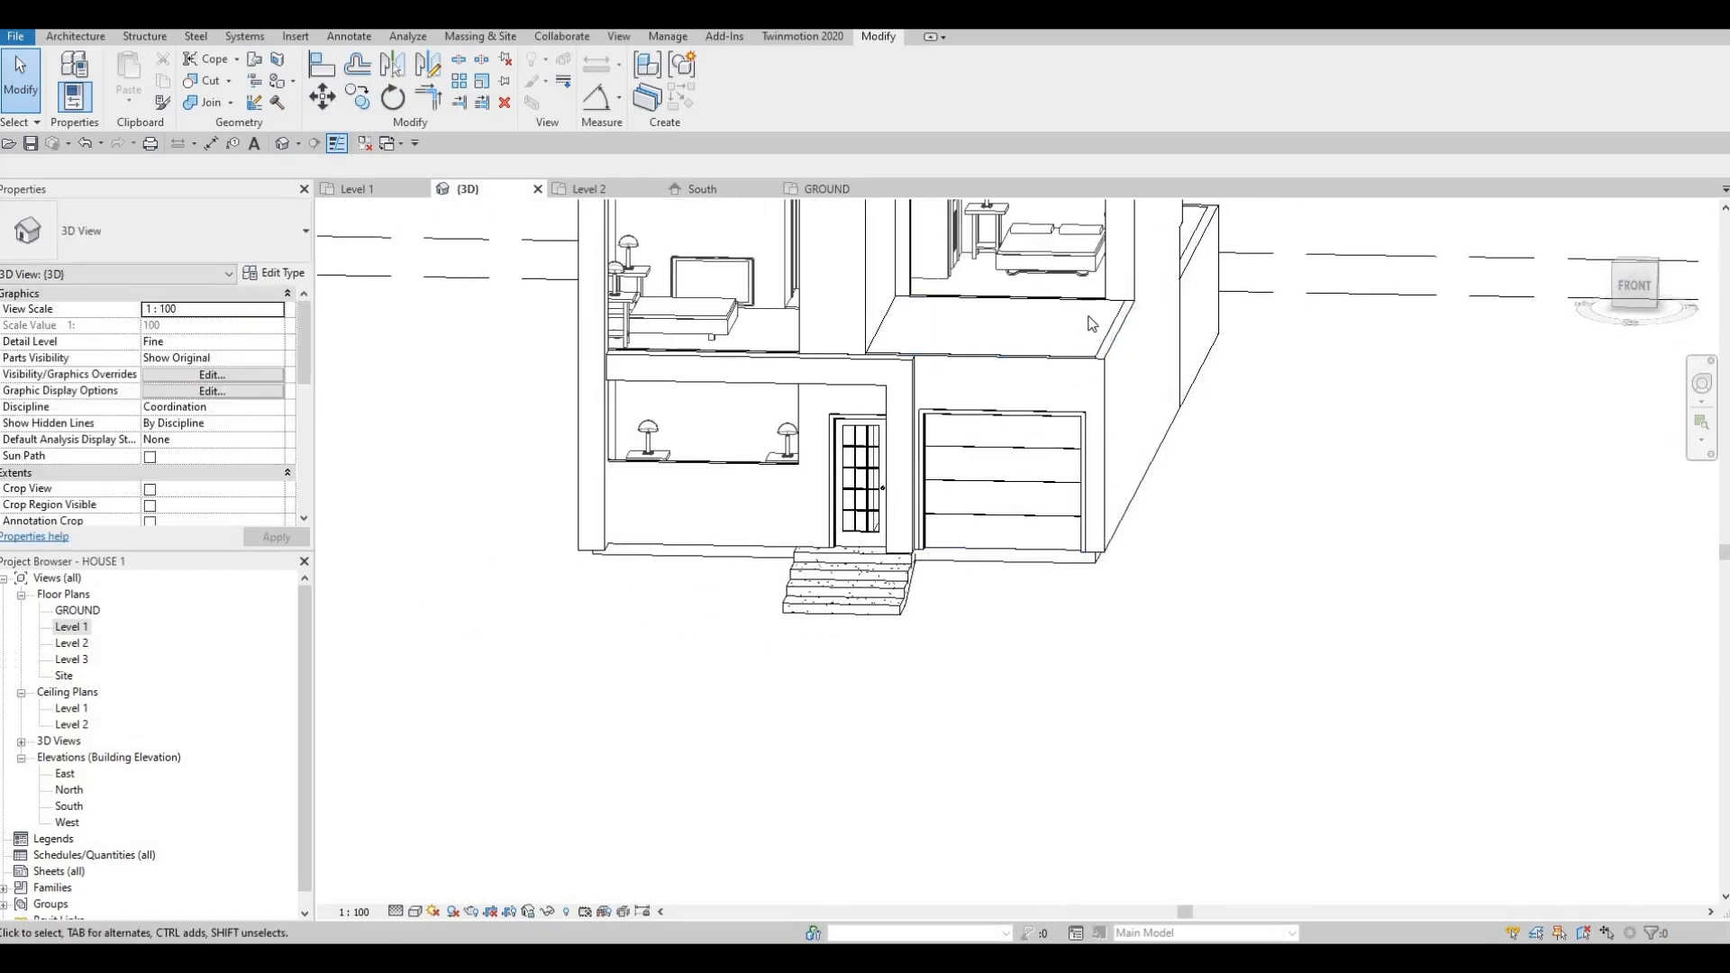
pyautogui.keyDown('shift'); pyautogui.moveTo(1092, 324); pyautogui.dragTo(1121, 365, button='middle'); pyautogui.keyUp('shift')
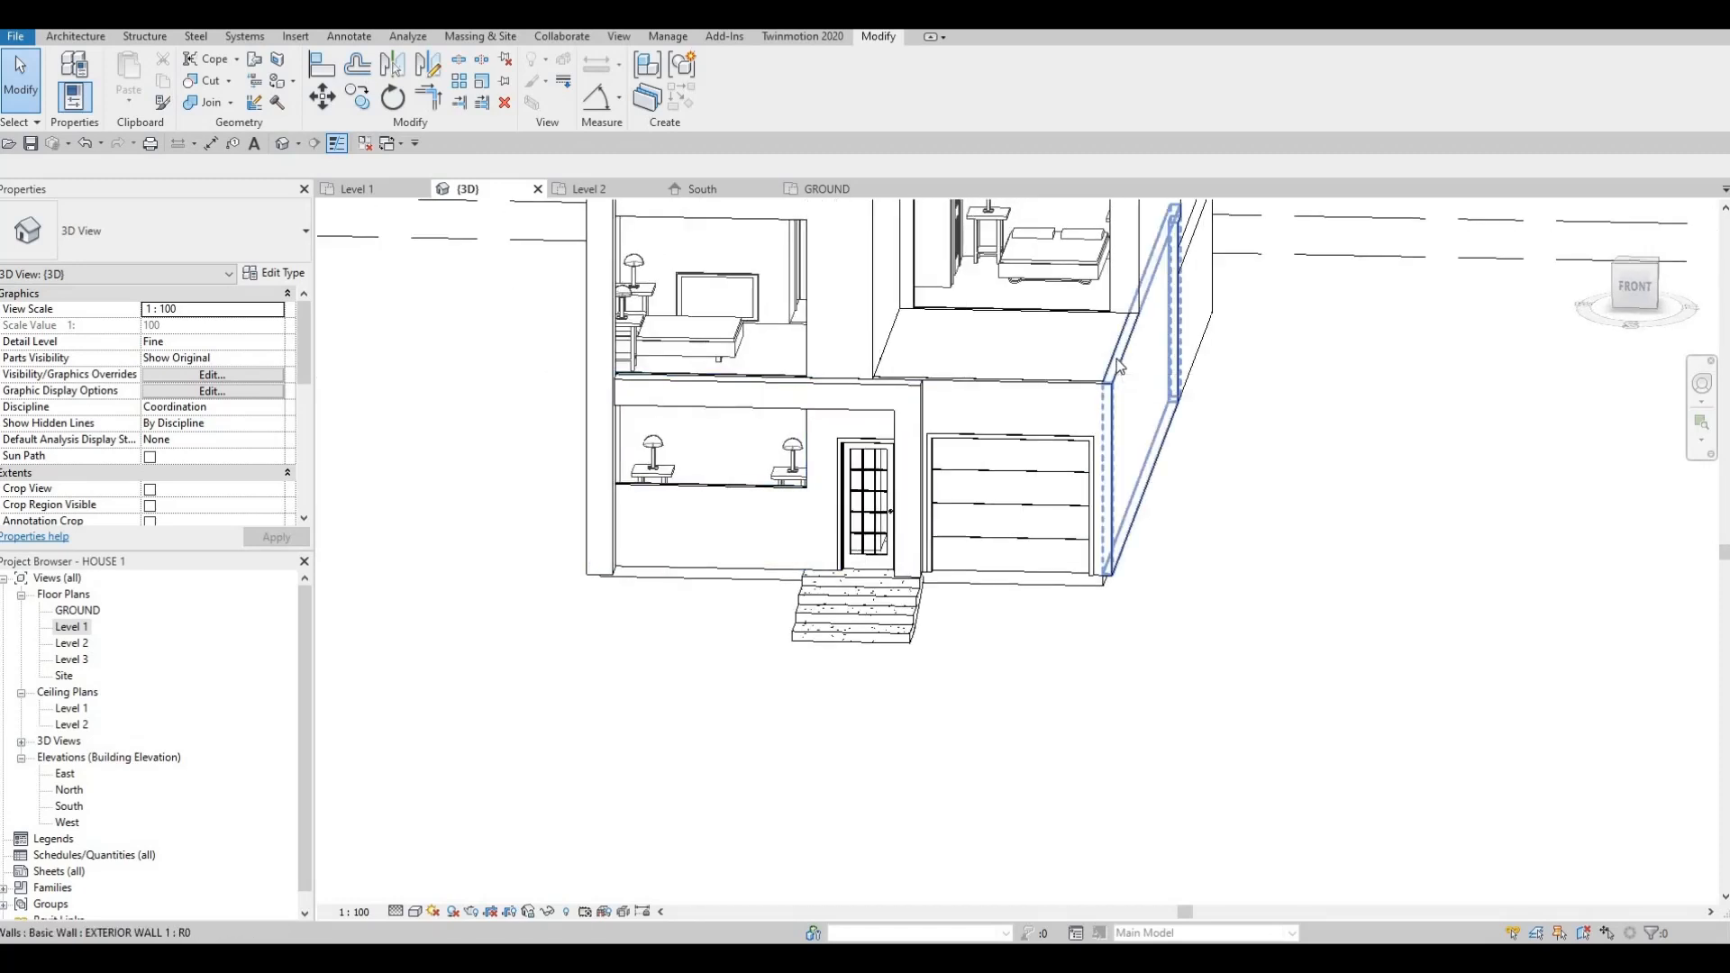
pyautogui.keyDown('shift'); pyautogui.moveTo(965, 509); pyautogui.dragTo(959, 513, button='middle'); pyautogui.keyUp('shift')
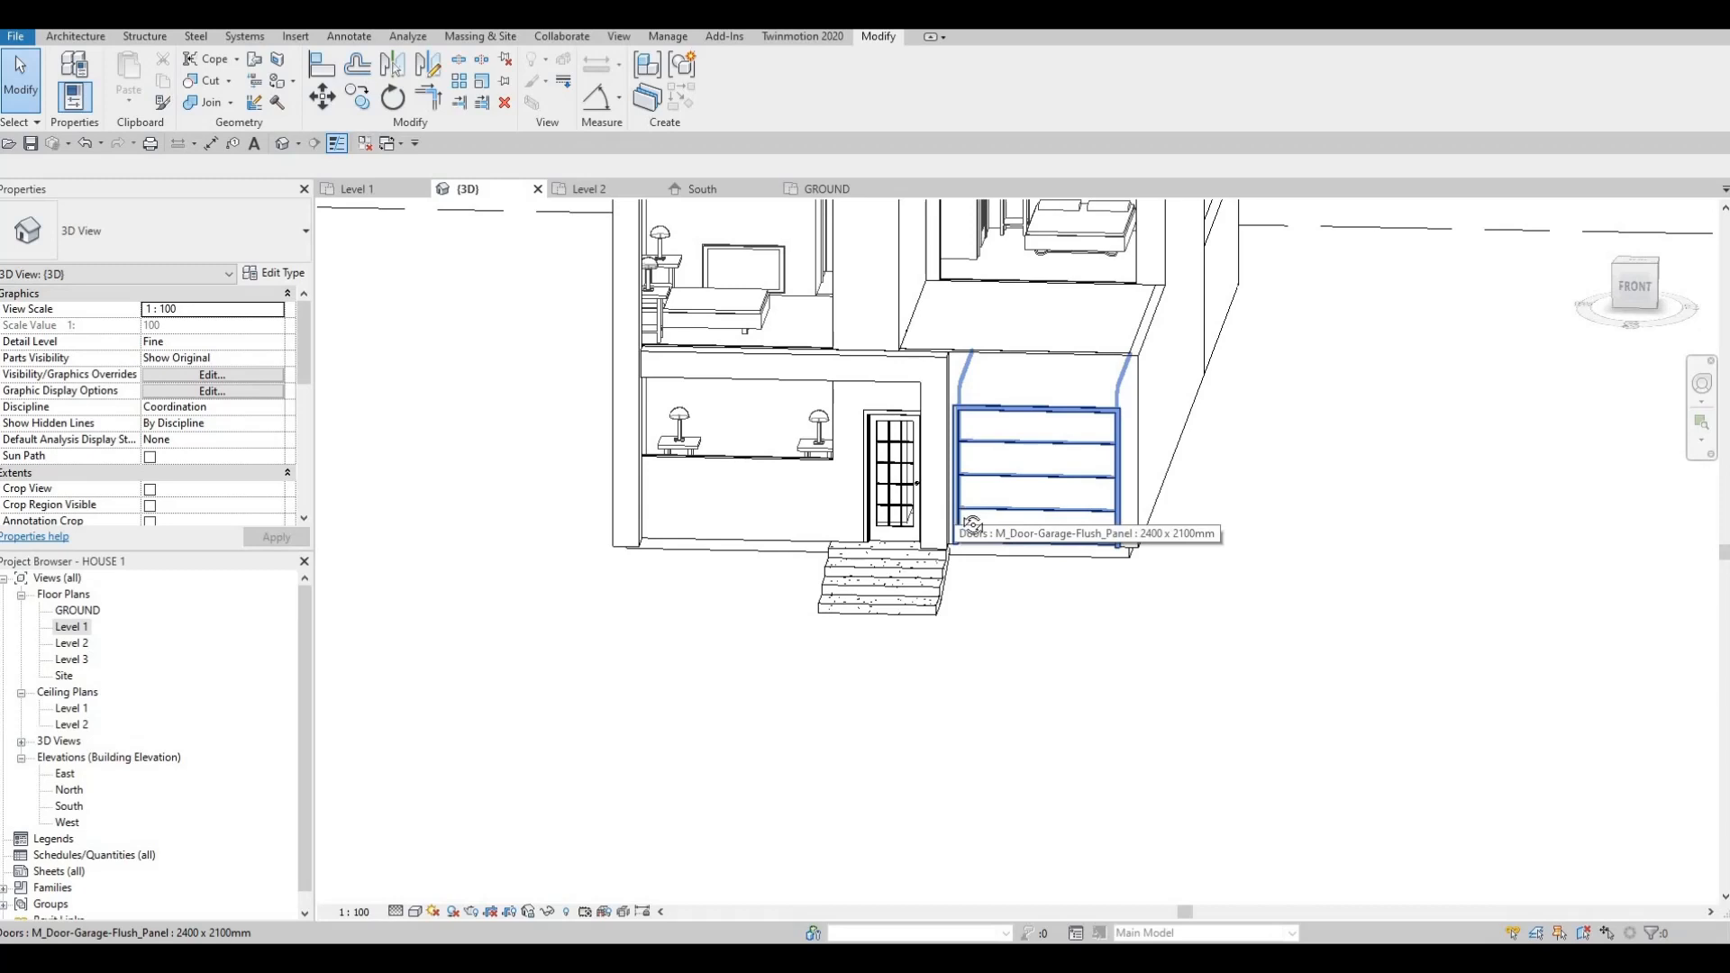
pyautogui.keyDown('shift'); pyautogui.moveTo(1019, 472); pyautogui.dragTo(1093, 332, button='middle'); pyautogui.keyUp('shift')
pyautogui.scroll(2, 1113, 411)
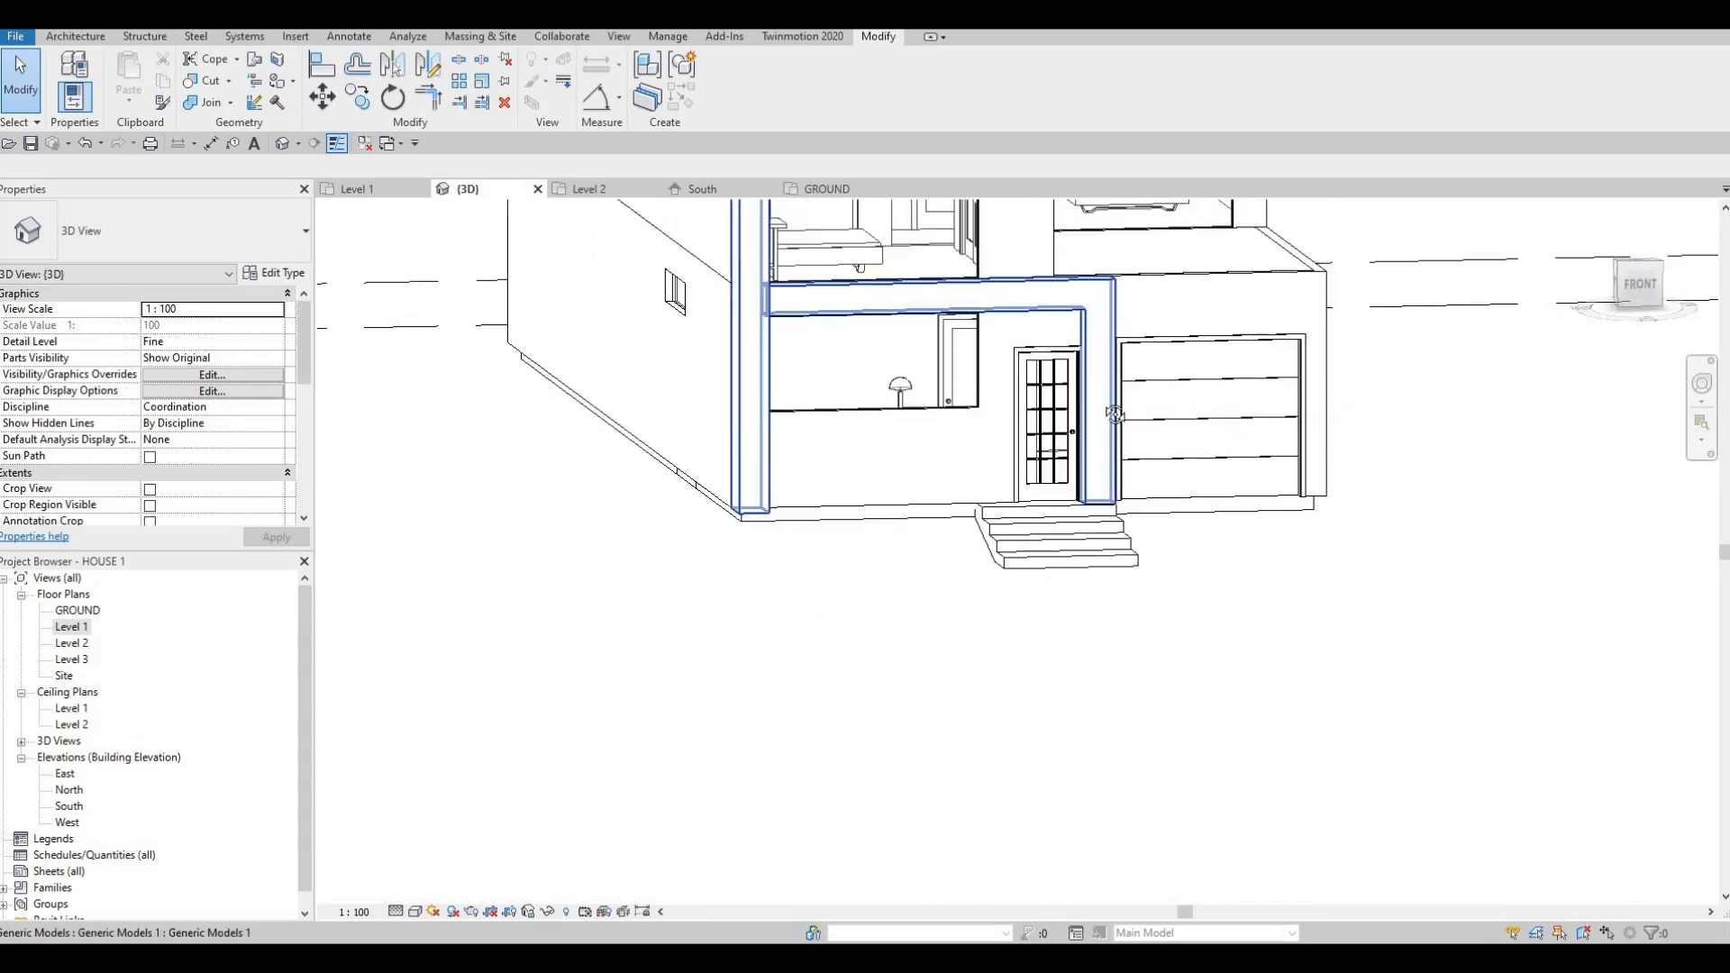
pyautogui.keyDown('shift'); pyautogui.moveTo(1211, 391); pyautogui.dragTo(1149, 450, button='middle'); pyautogui.keyUp('shift')
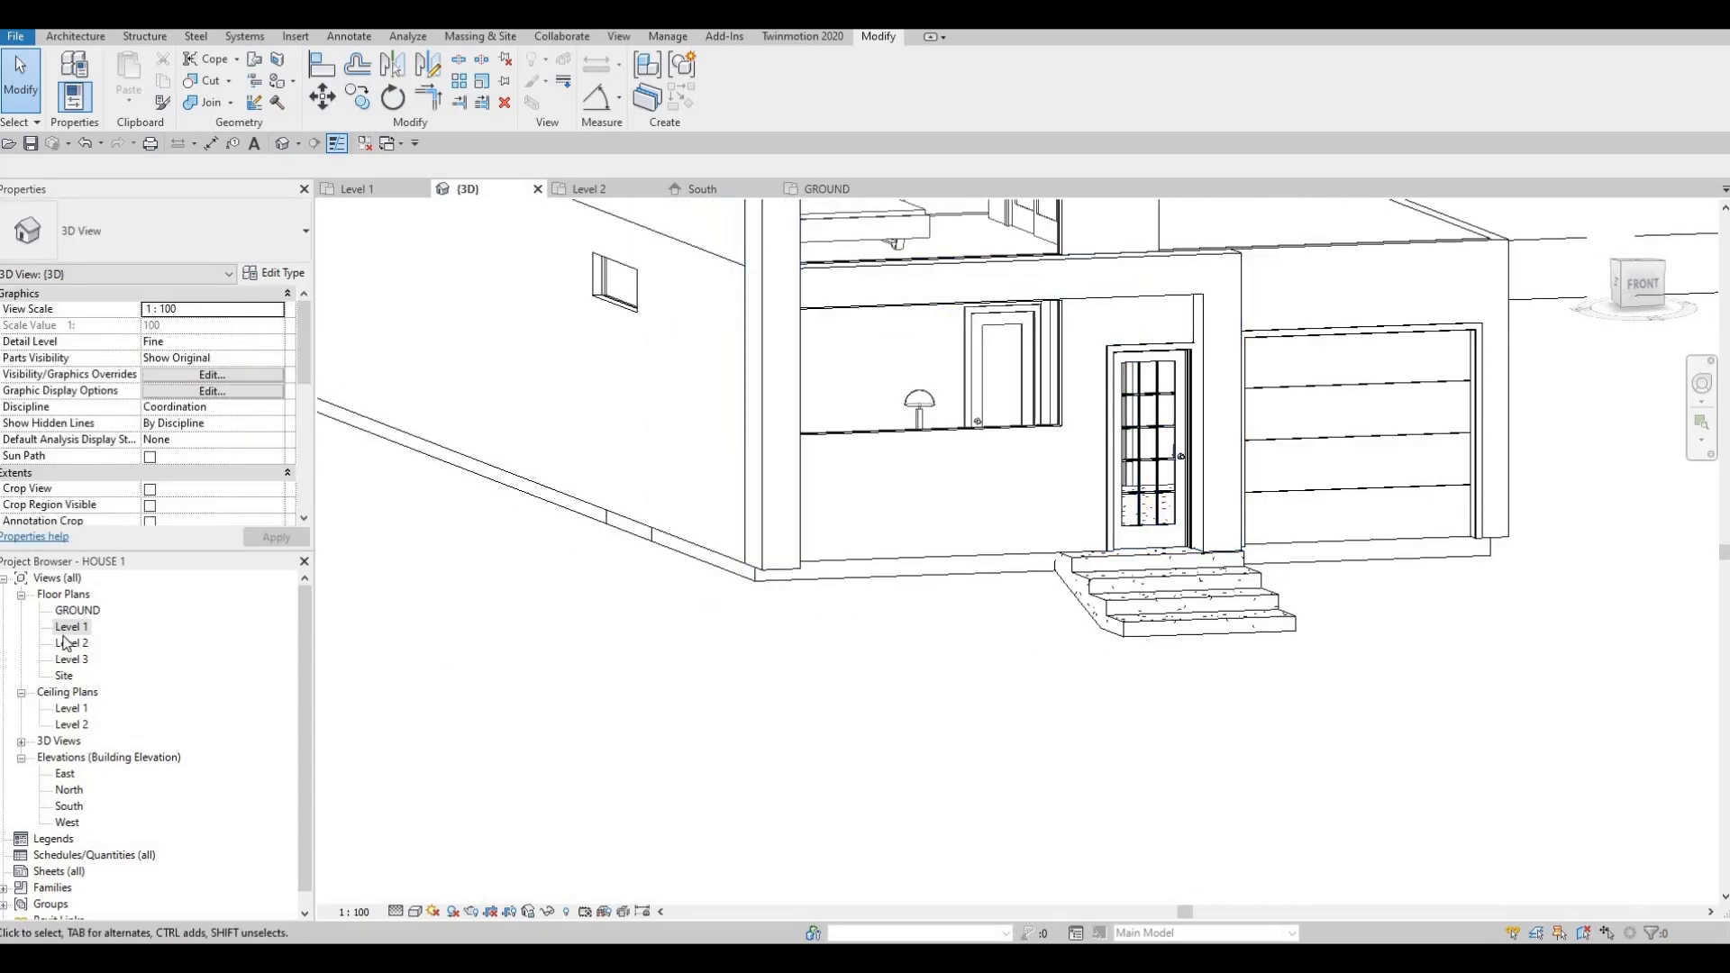
pyautogui.doubleClick(69, 628)
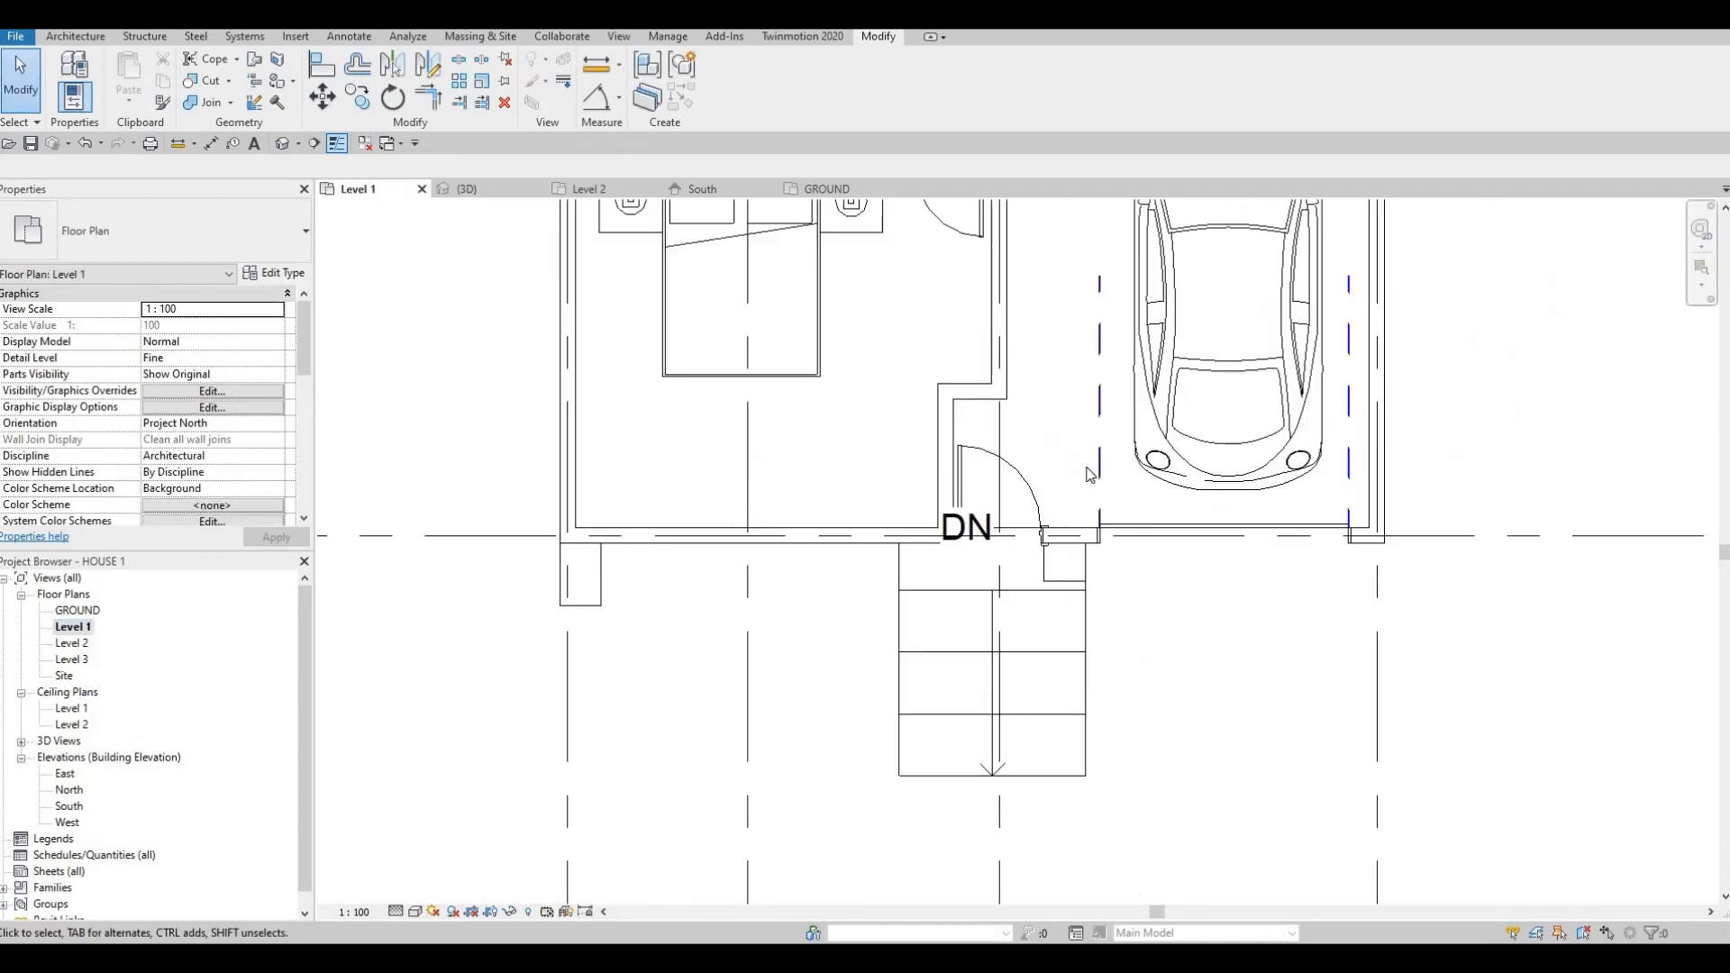
# - Move the short wall beside the entrance door toward the bedroom and set its distance from grid line 3 to 700 mm
pyautogui.scroll(1, 1054, 502)
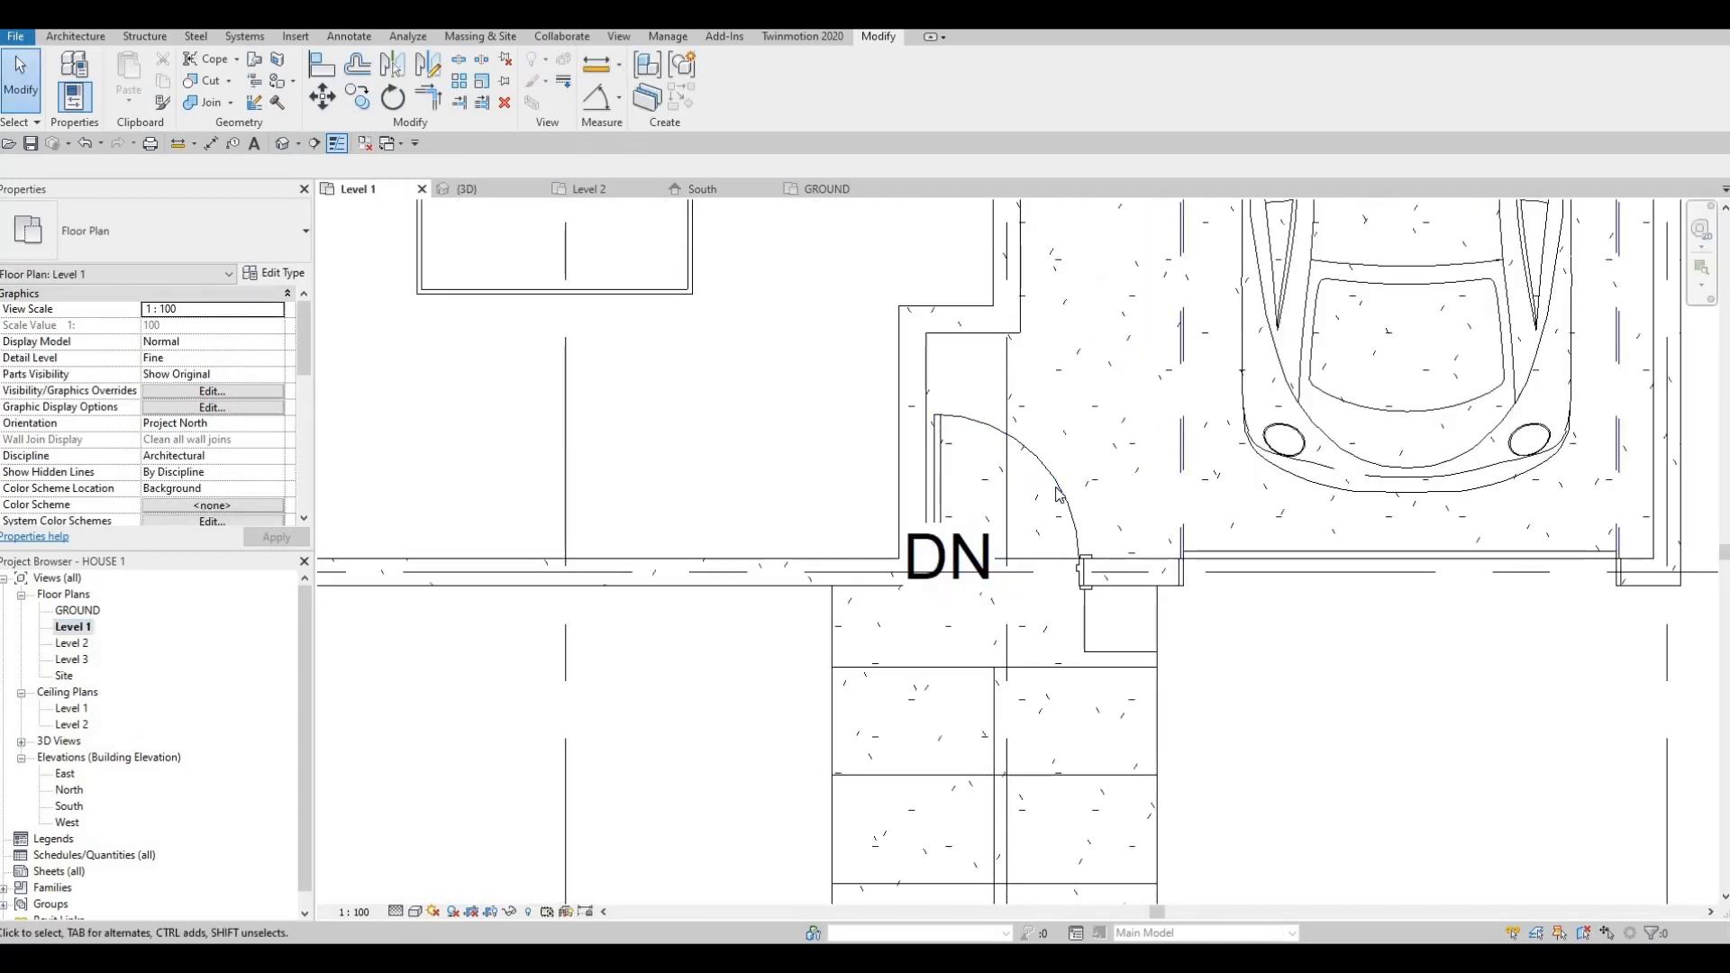
pyautogui.click(1045, 509)
pyautogui.scroll(2, 985, 565)
pyautogui.moveTo(985, 565); pyautogui.dragTo(974, 655, button='middle')
pyautogui.scroll(-1, 968, 651)
pyautogui.scroll(-3, 906, 613)
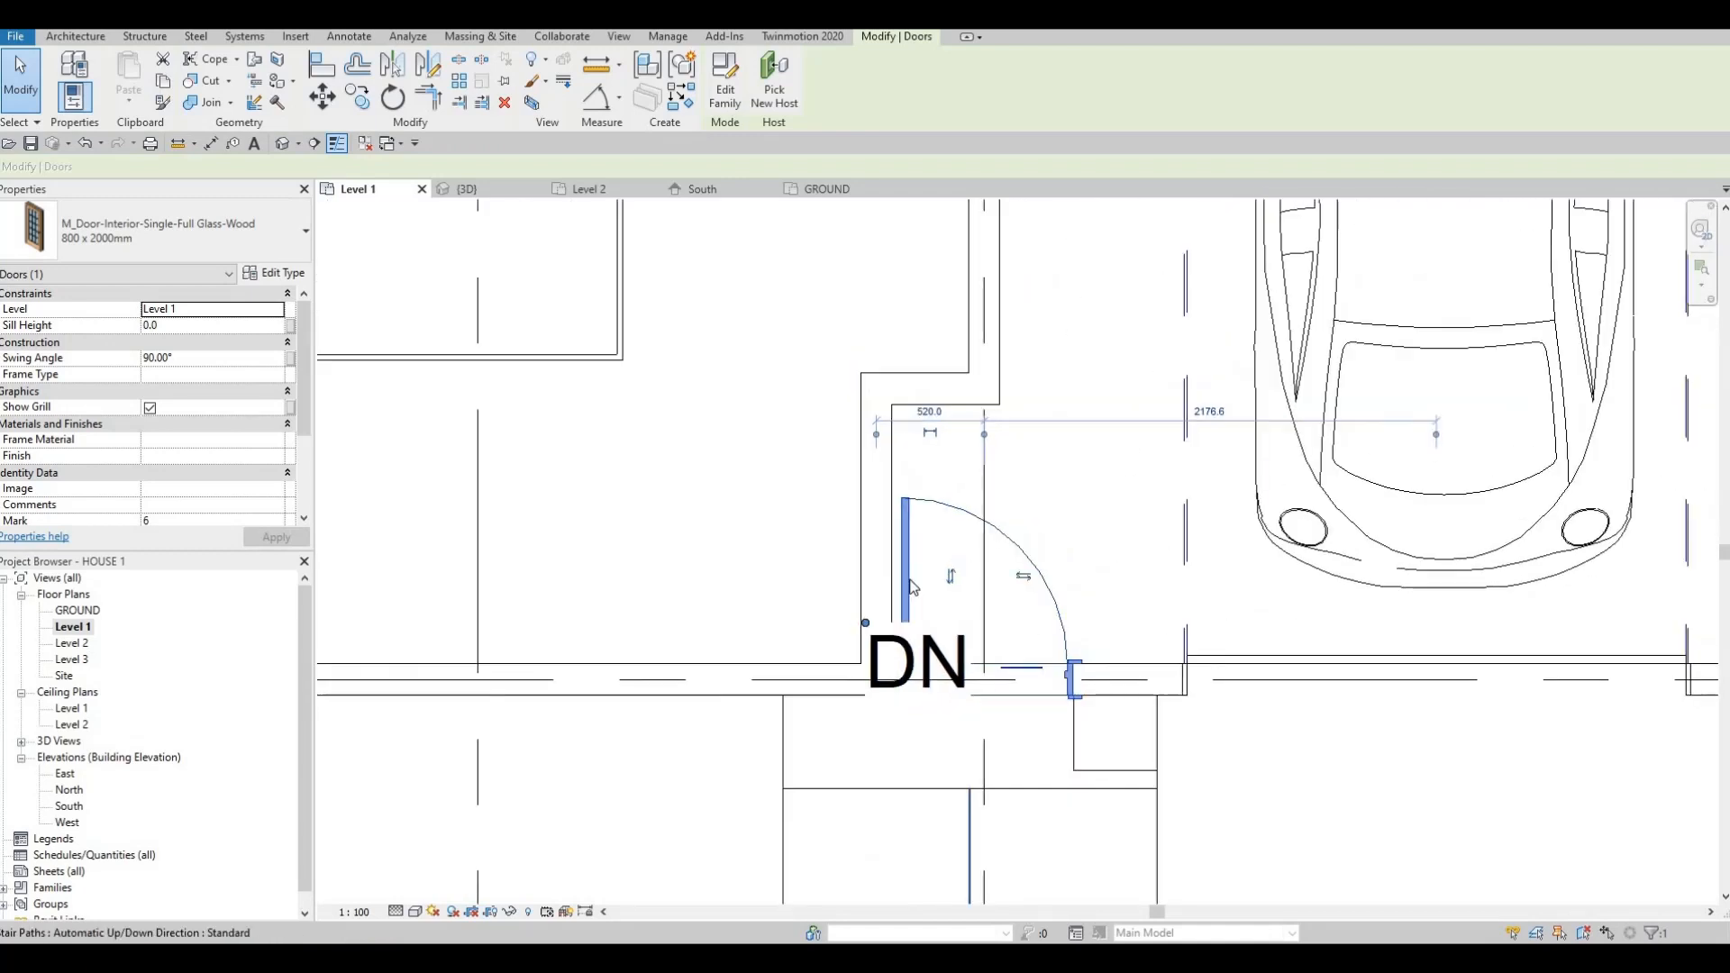
pyautogui.moveTo(905, 577); pyautogui.dragTo(925, 611, button='middle')
pyautogui.press('Escape')
pyautogui.click(892, 581)
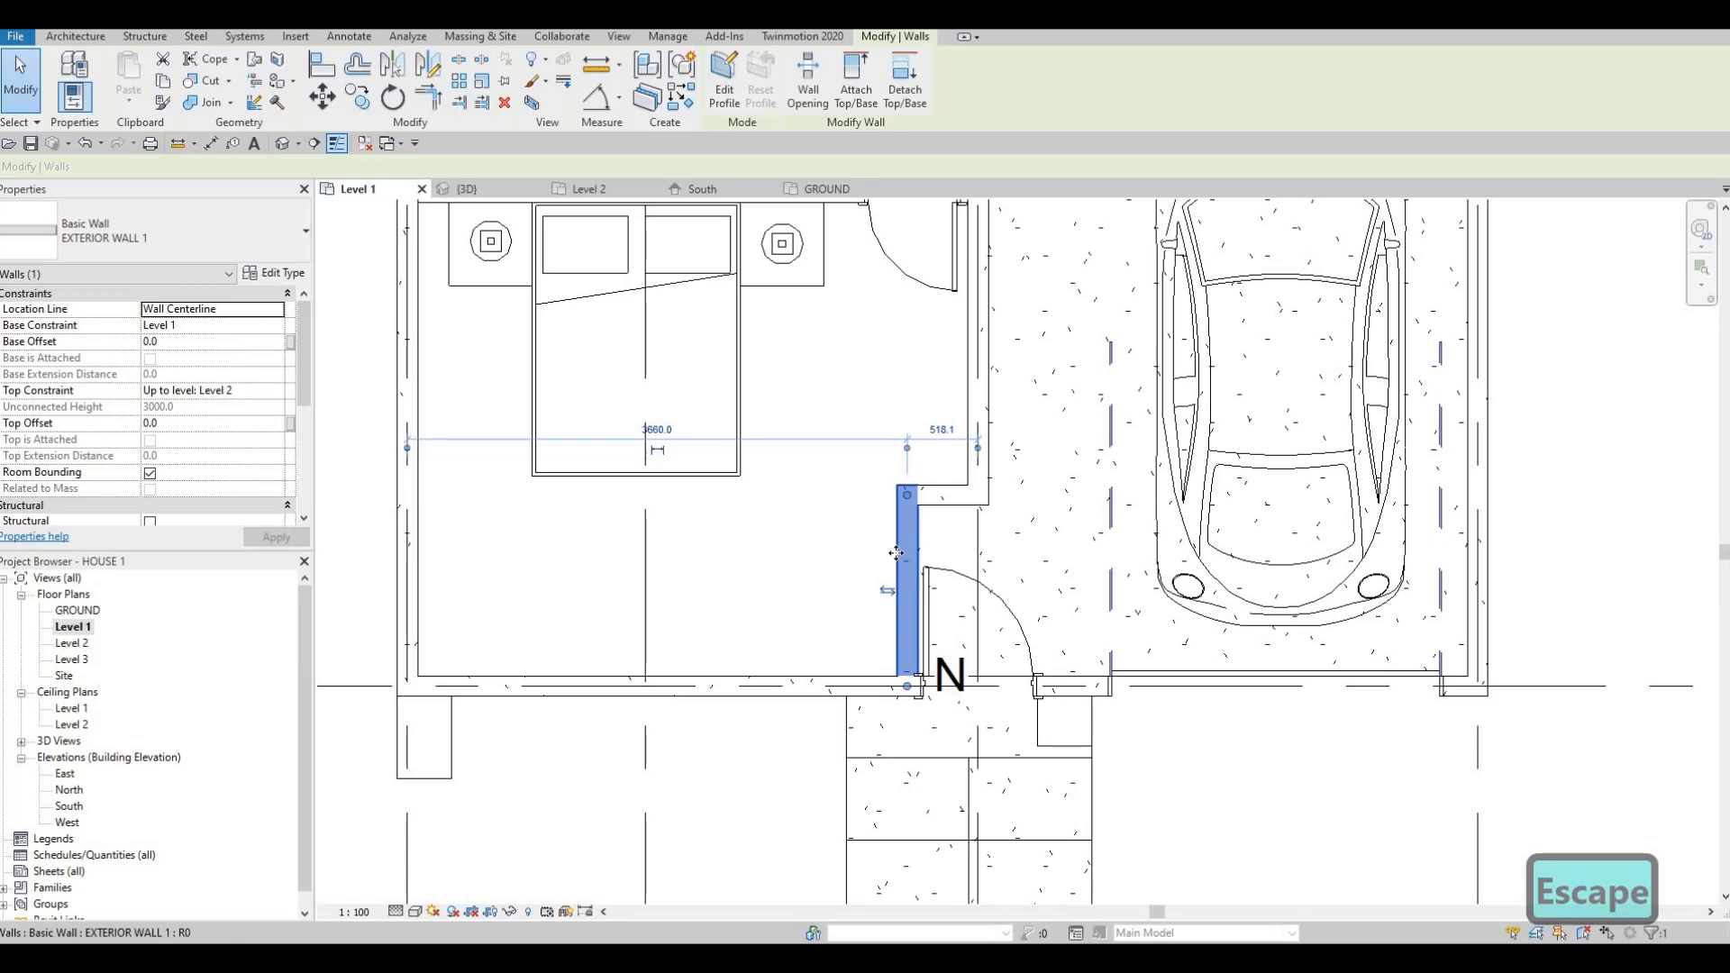
pyautogui.moveTo(856, 554); pyautogui.dragTo(874, 551)
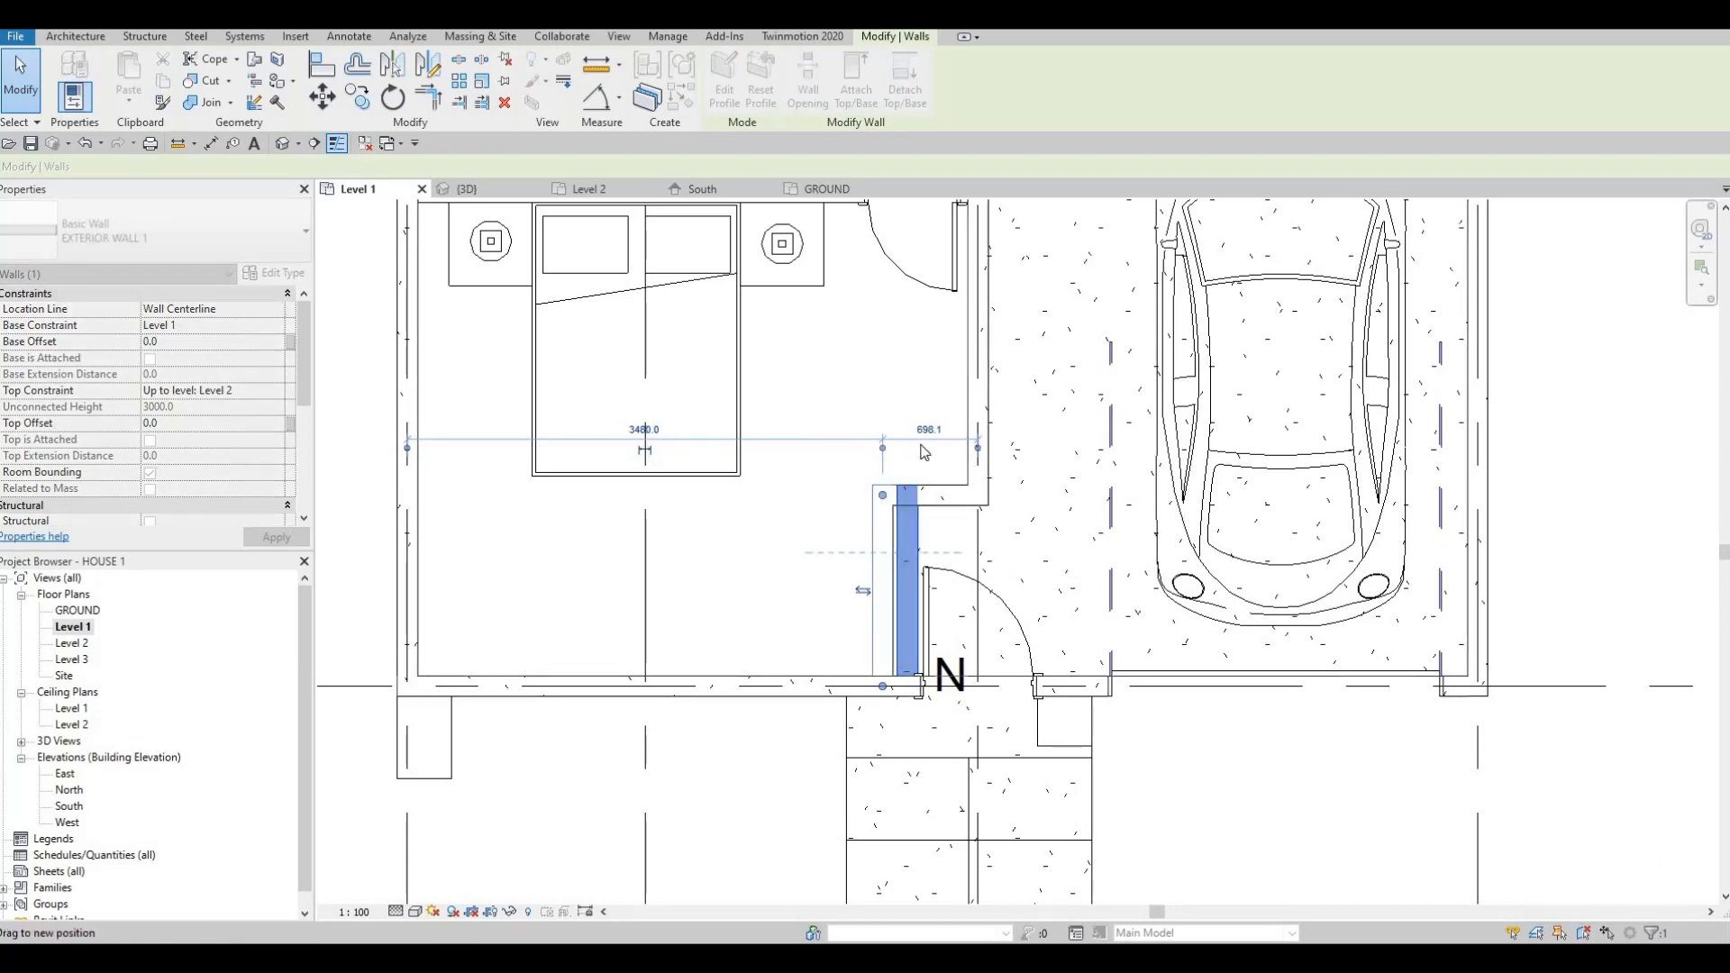
pyautogui.click(928, 431)
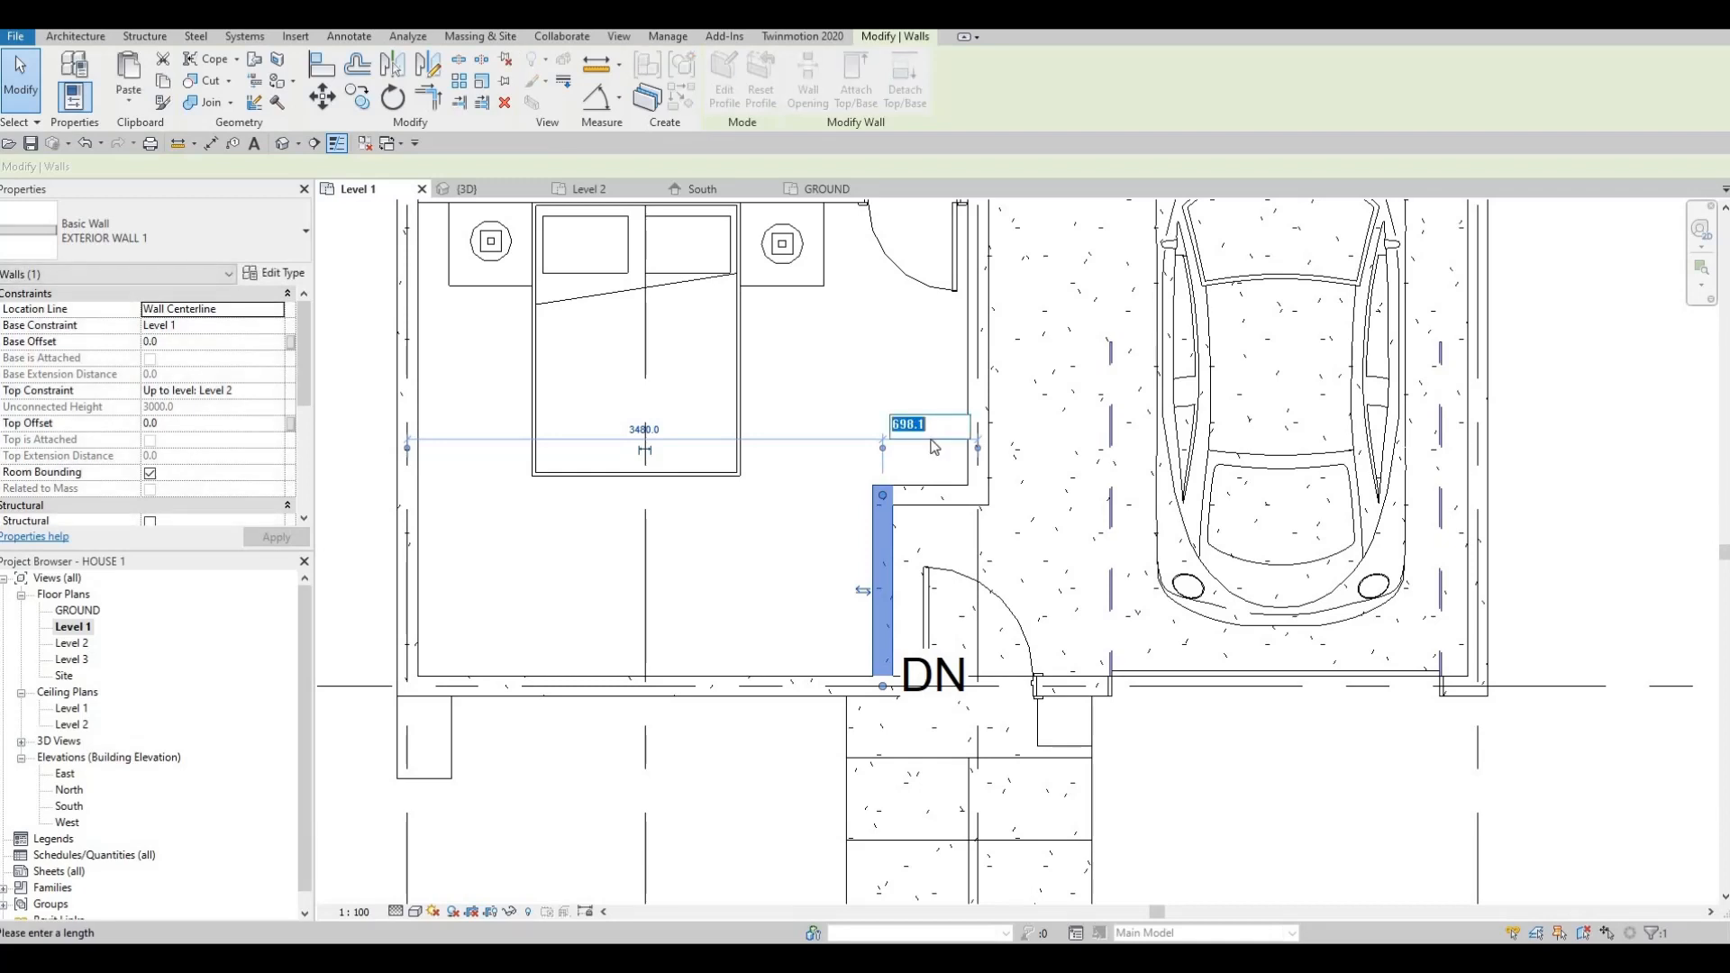
pyautogui.write('700')
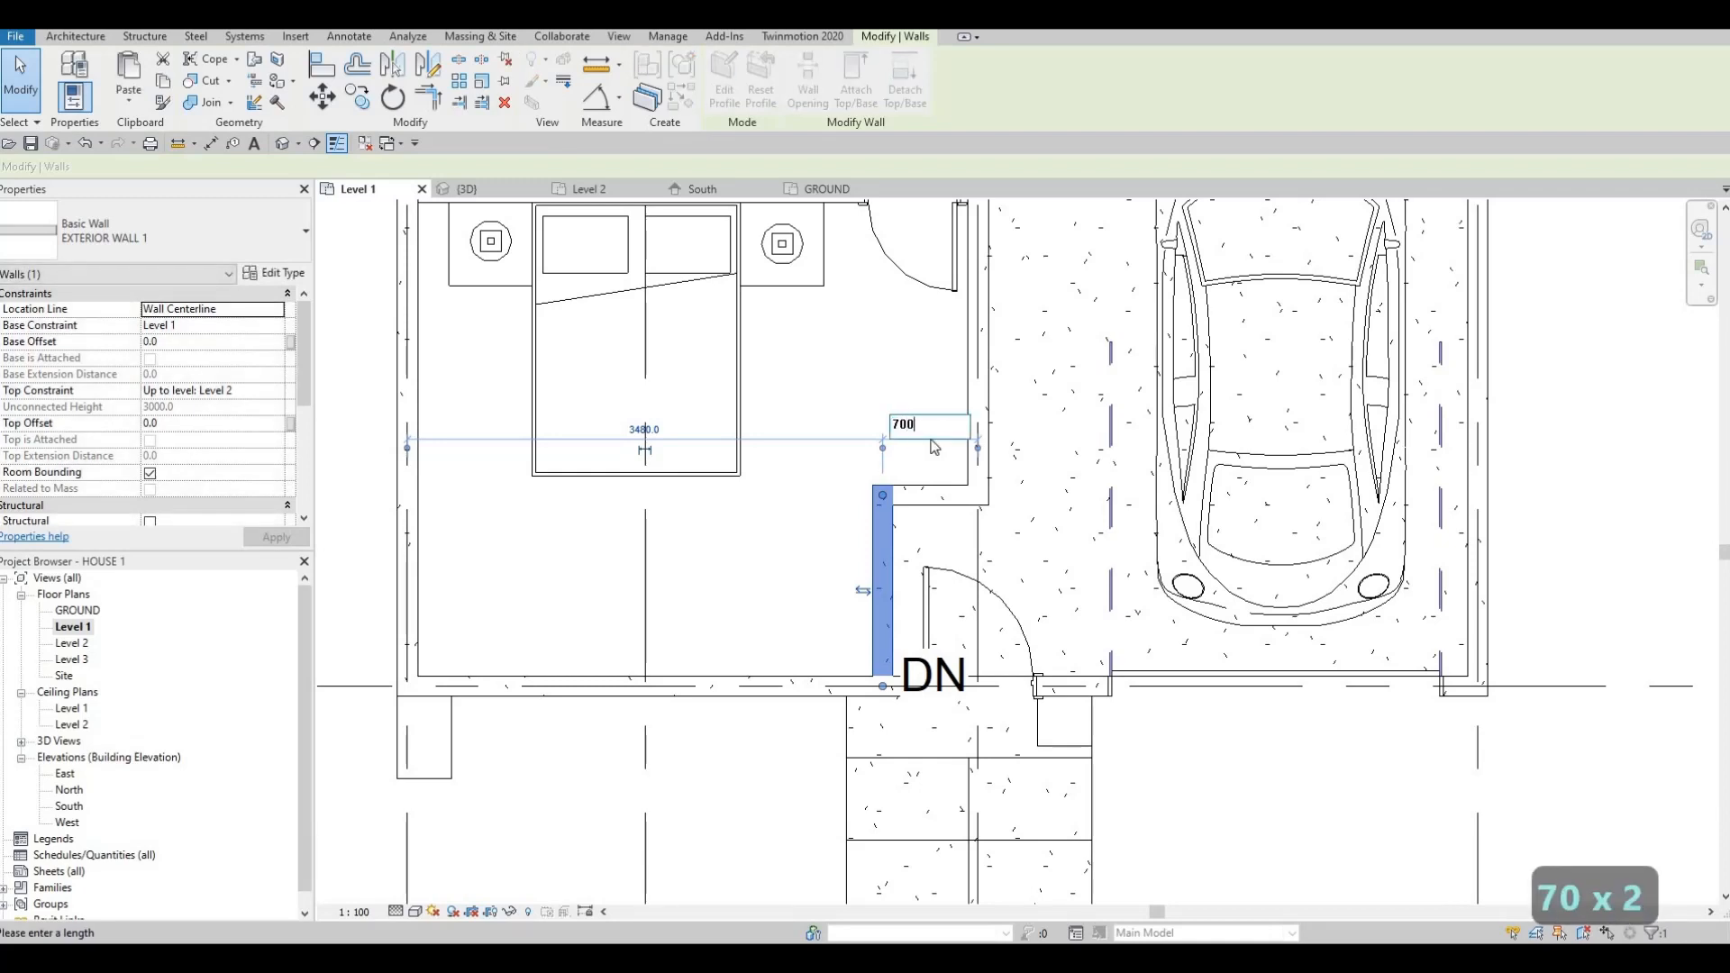
pyautogui.press('Return')
pyautogui.press('Escape')
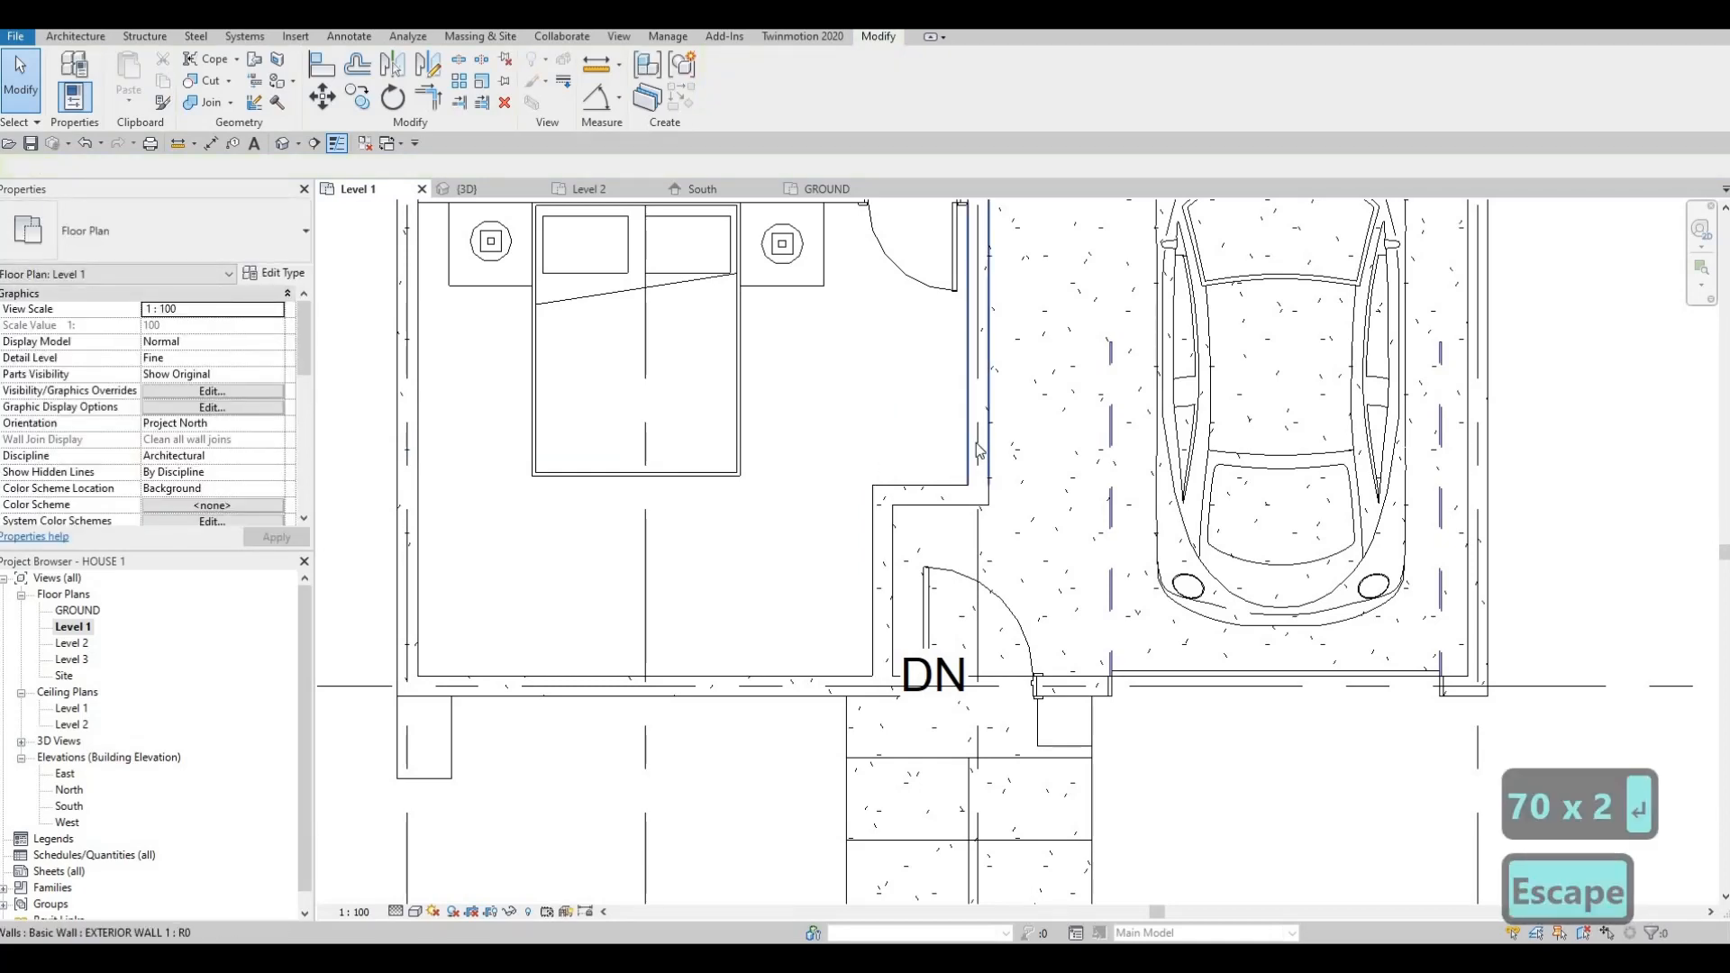
# - Shift the entrance door slightly along the front wall toward the relocated short wall, away from the frame column
pyautogui.scroll(-5, 973, 491)
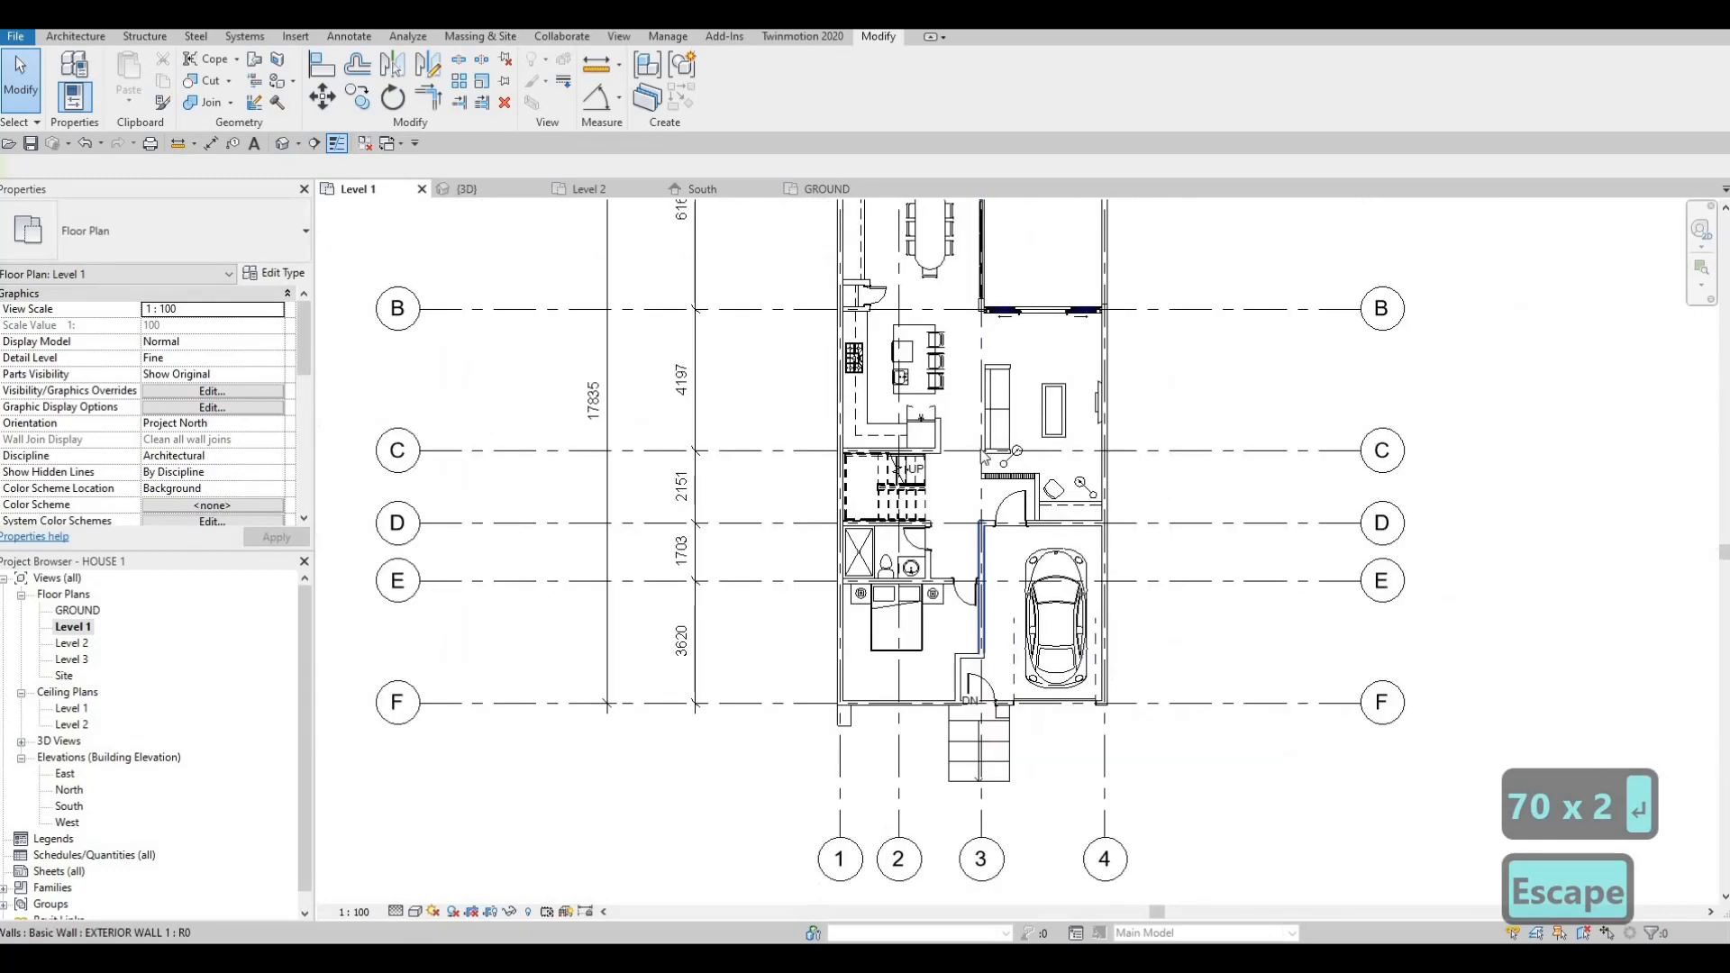
pyautogui.moveTo(969, 843); pyautogui.dragTo(1022, 492, button='middle')
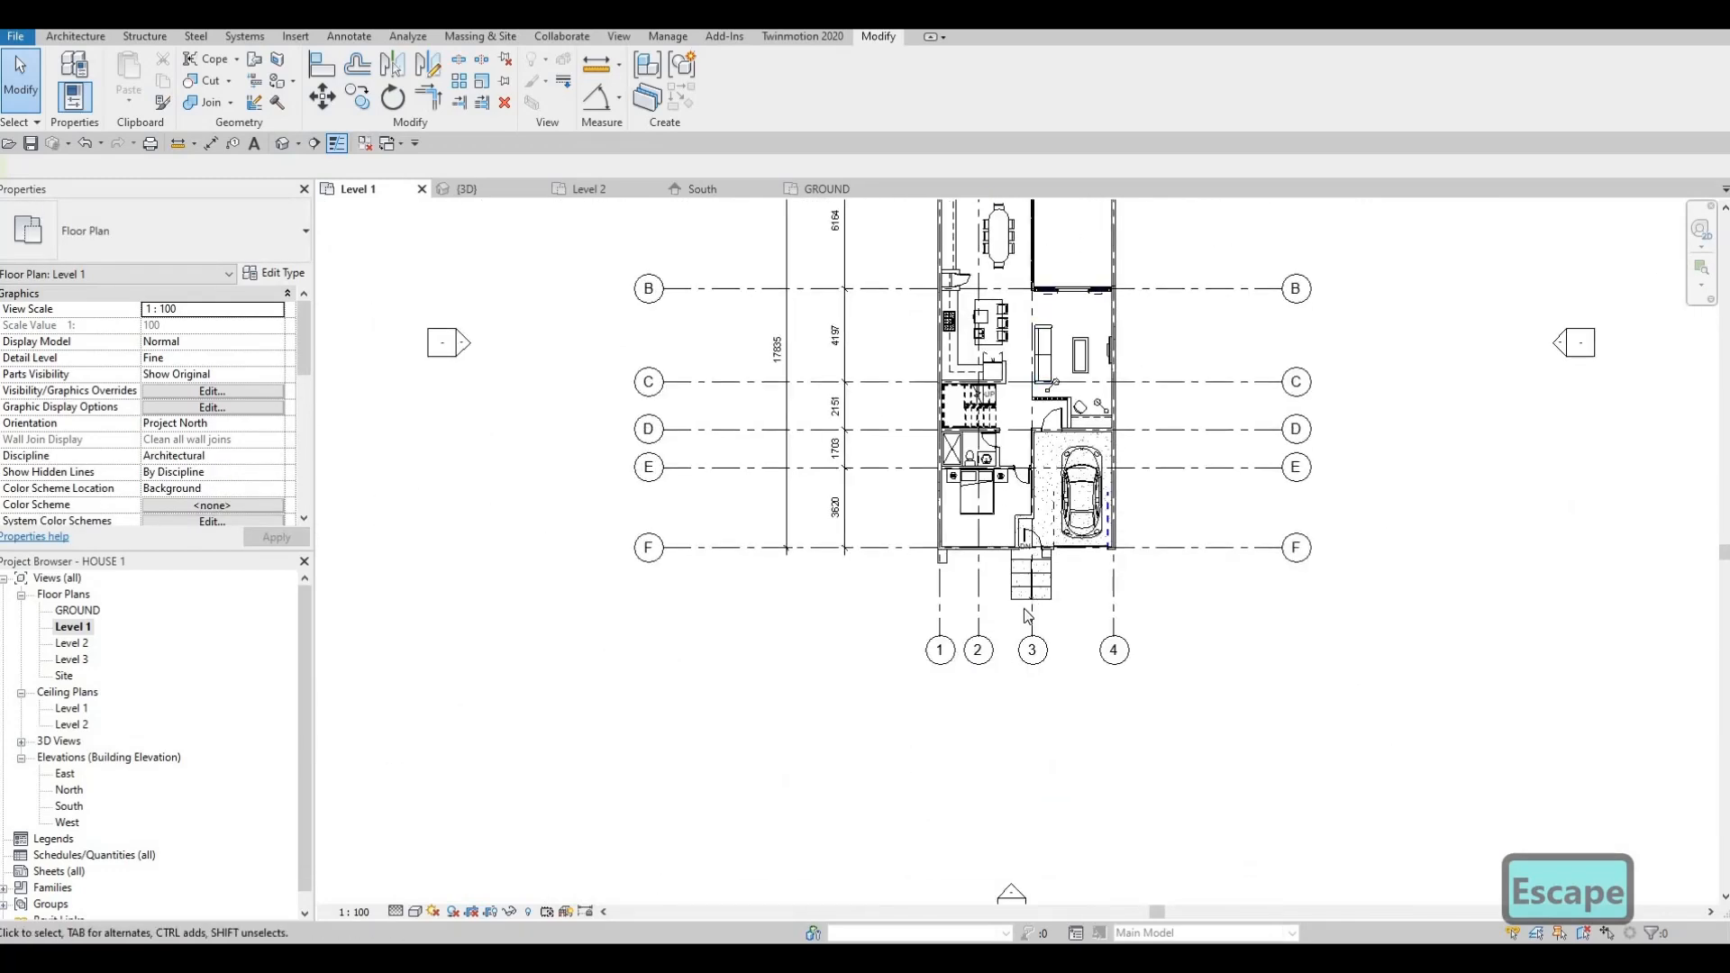
pyautogui.scroll(4, 1020, 492)
pyautogui.click(1070, 623)
pyautogui.scroll(2, 1067, 620)
pyautogui.press('Escape')
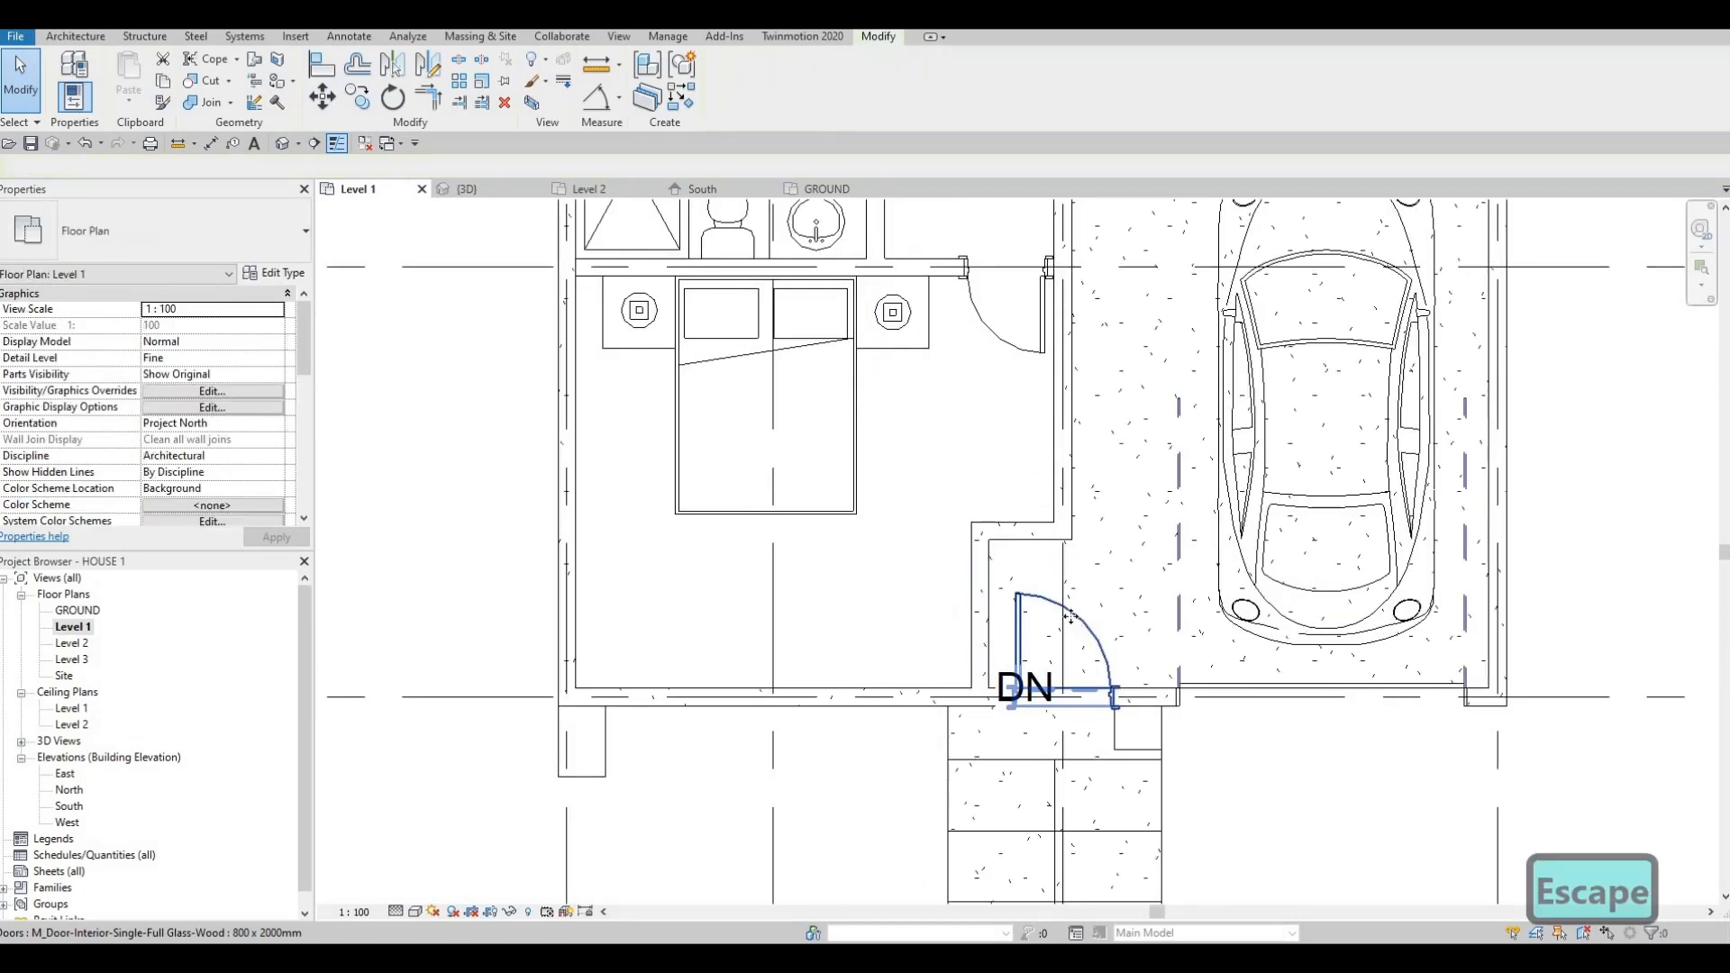
pyautogui.click(1053, 616)
pyautogui.moveTo(1053, 617); pyautogui.dragTo(1041, 616)
pyautogui.press('Escape')
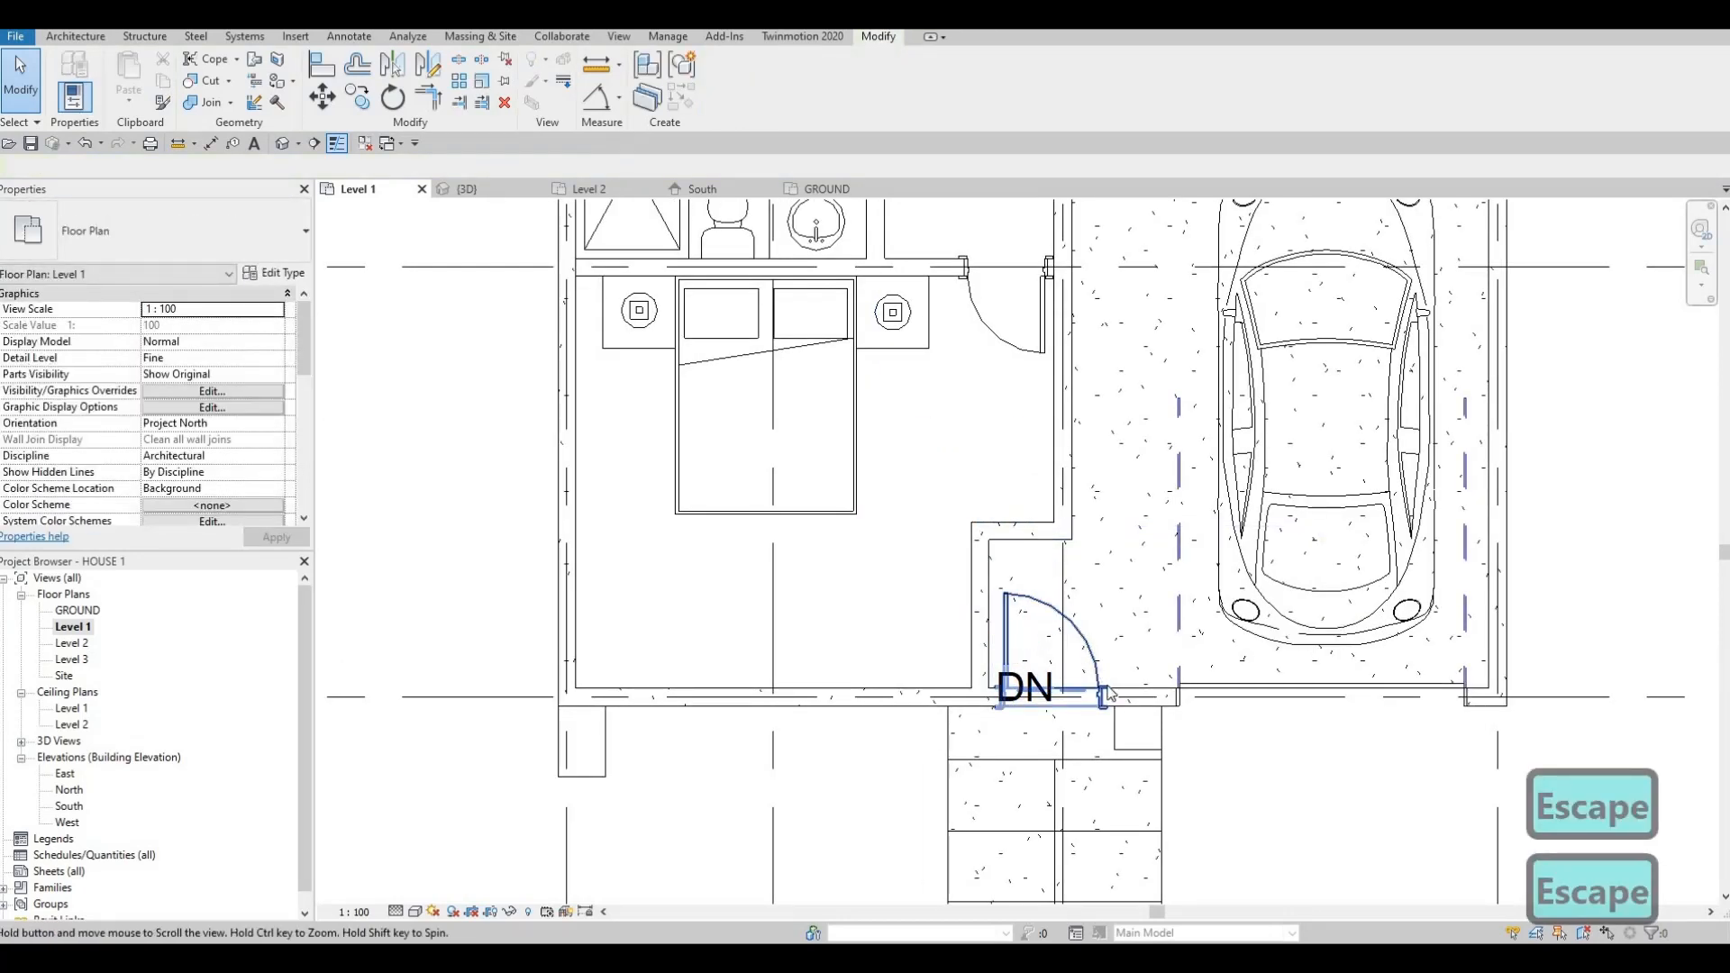
pyautogui.moveTo(1110, 694); pyautogui.dragTo(1110, 660, button='middle')
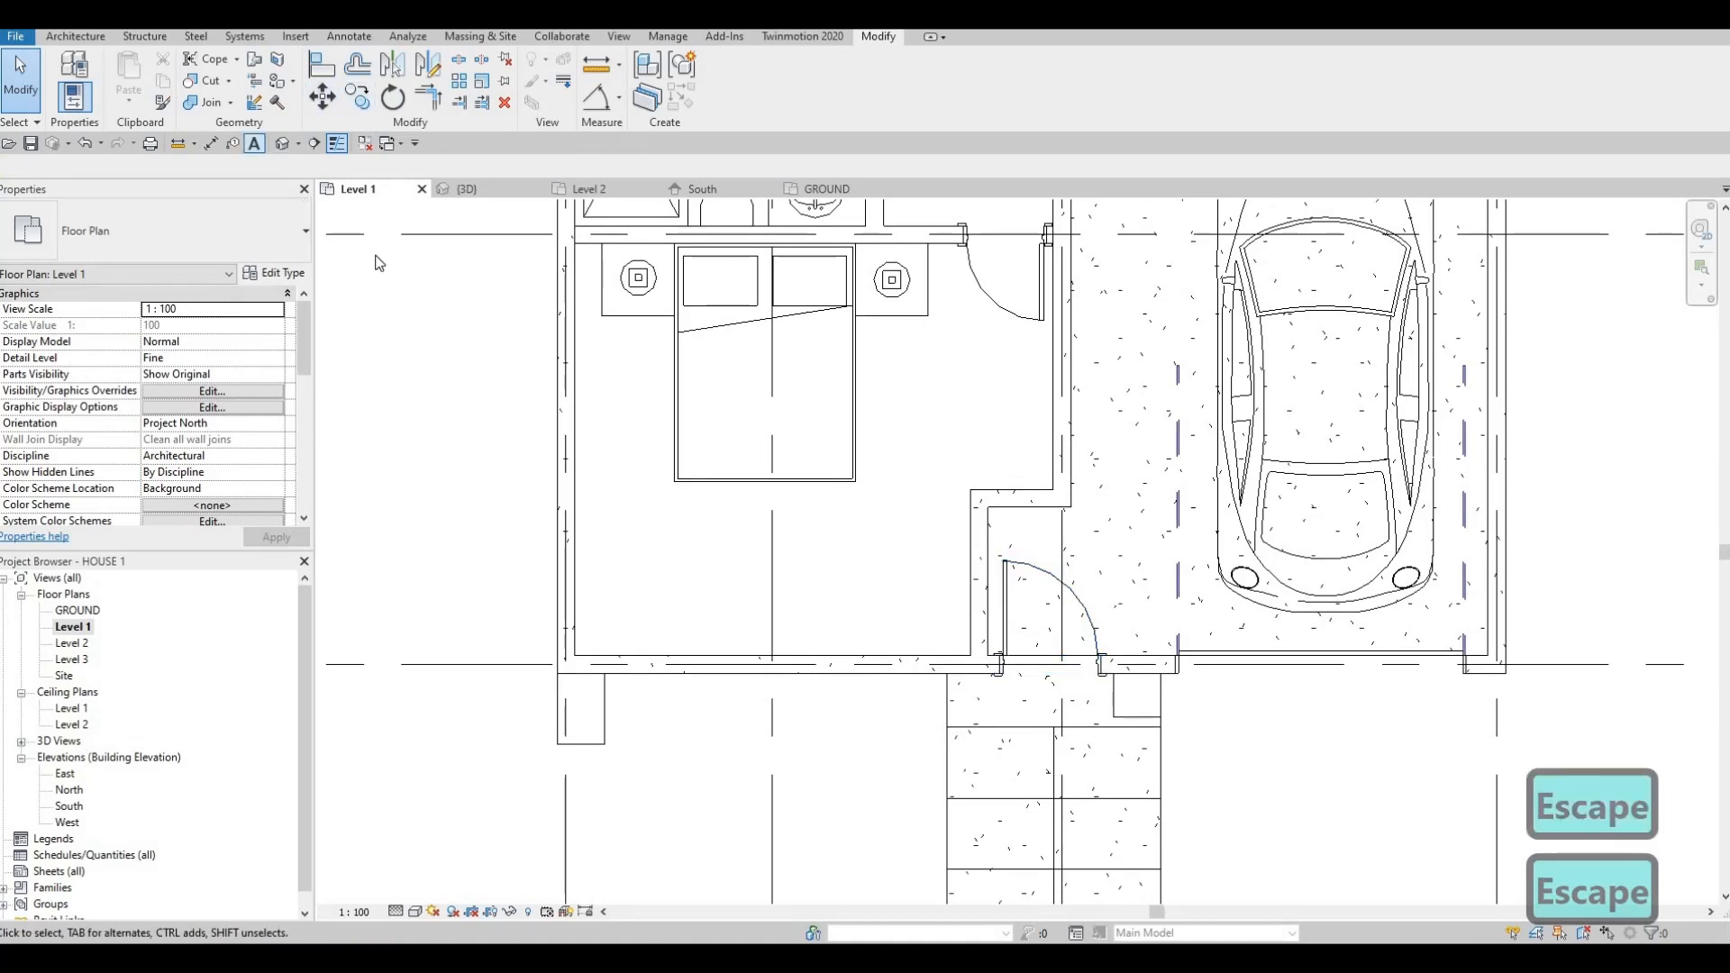
# - Examine the entrance door's position against the stair, frame column and garage door in 3D, the South elevation and the Level 1 plan
pyautogui.click(283, 143)
pyautogui.moveTo(710, 478); pyautogui.dragTo(671, 496, button='middle')
pyautogui.keyDown('shift'); pyautogui.moveTo(707, 414); pyautogui.dragTo(919, 485, button='middle'); pyautogui.keyUp('shift')
pyautogui.scroll(-2, 748, 473)
pyautogui.scroll(2, 849, 497)
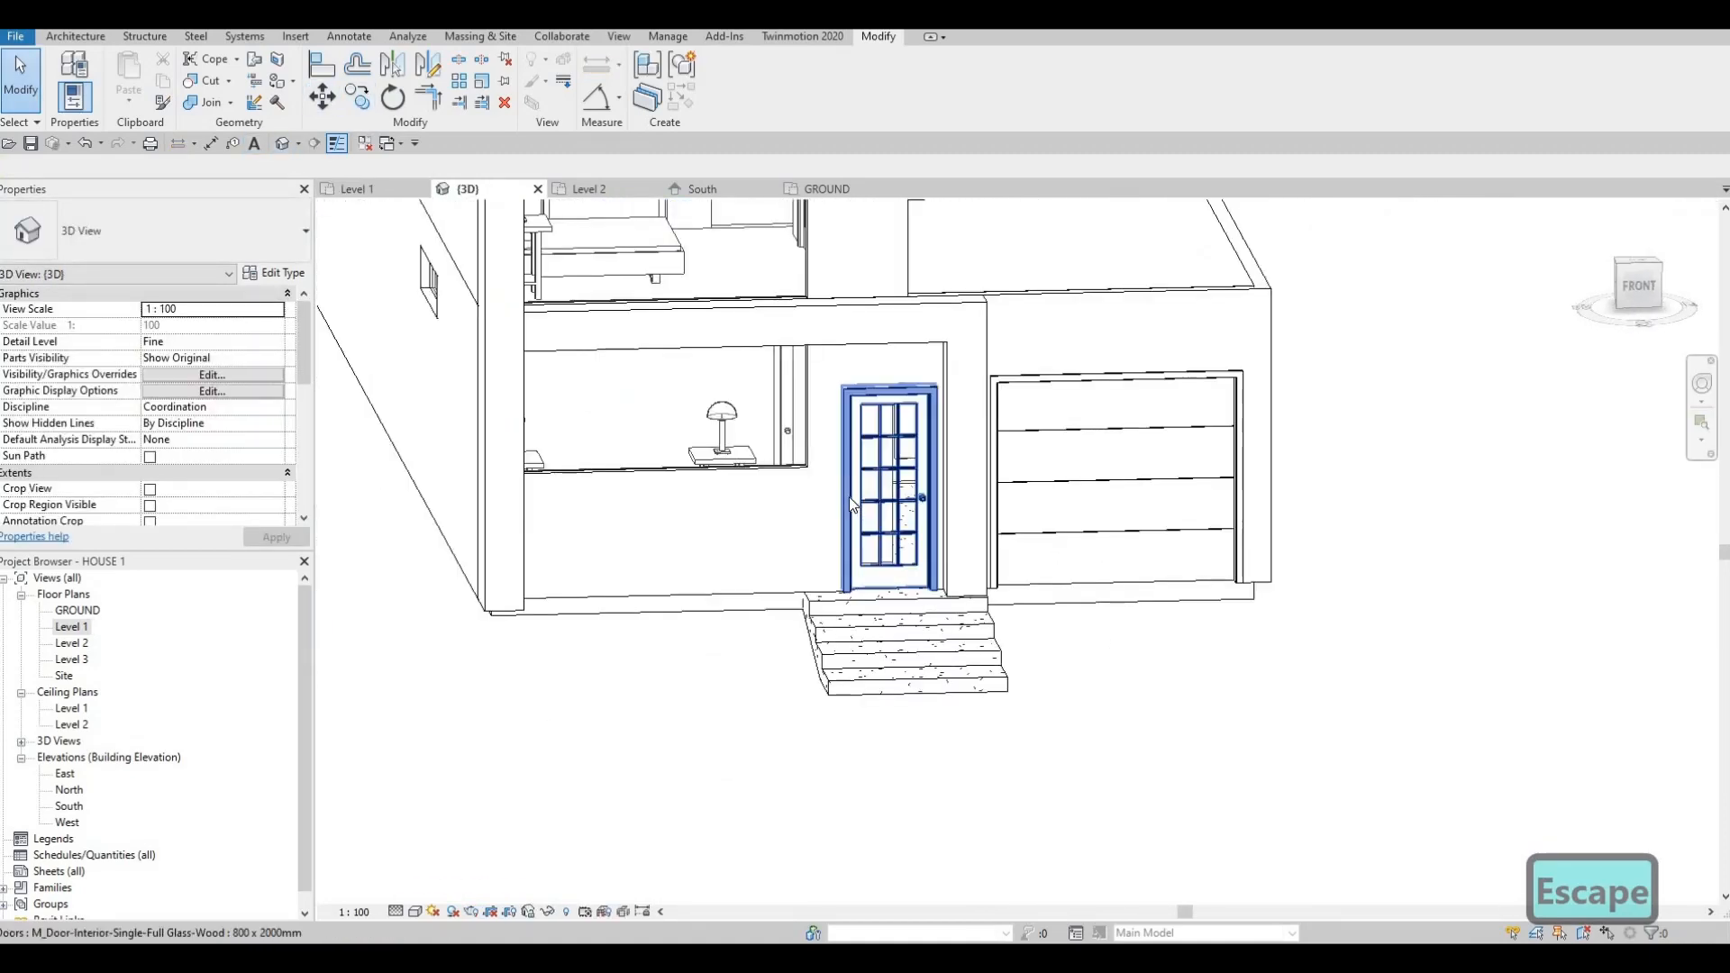
pyautogui.click(846, 497)
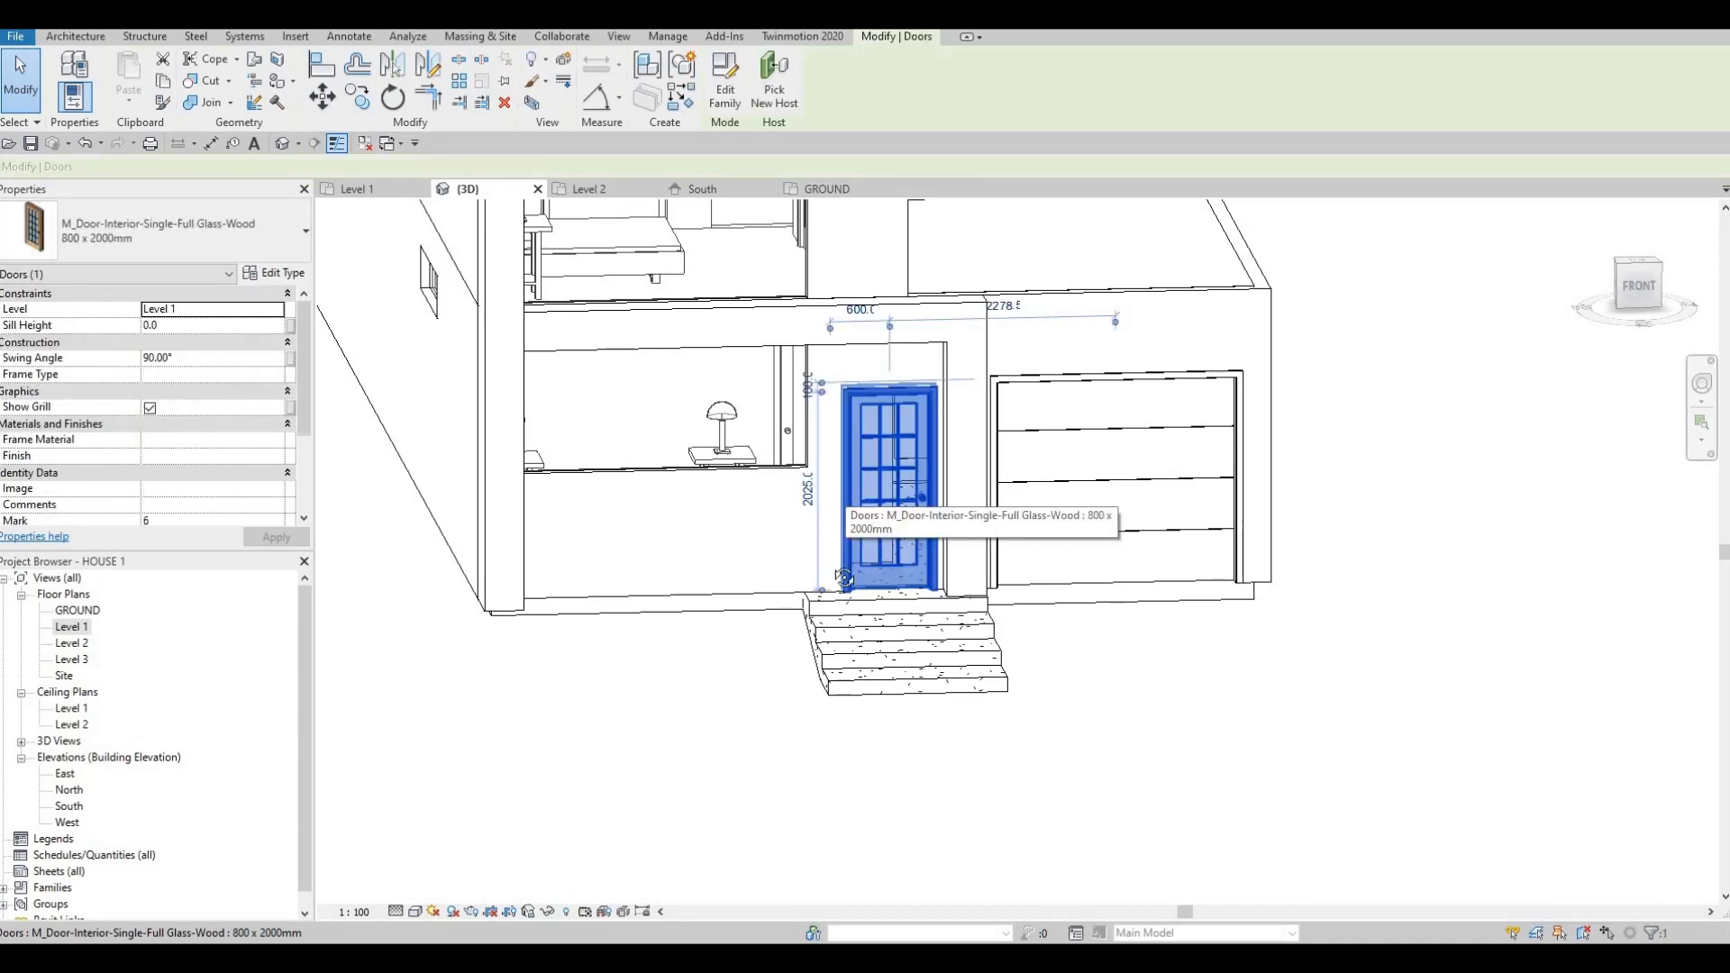
pyautogui.keyDown('shift'); pyautogui.moveTo(824, 589); pyautogui.dragTo(376, 751, button='middle'); pyautogui.keyUp('shift')
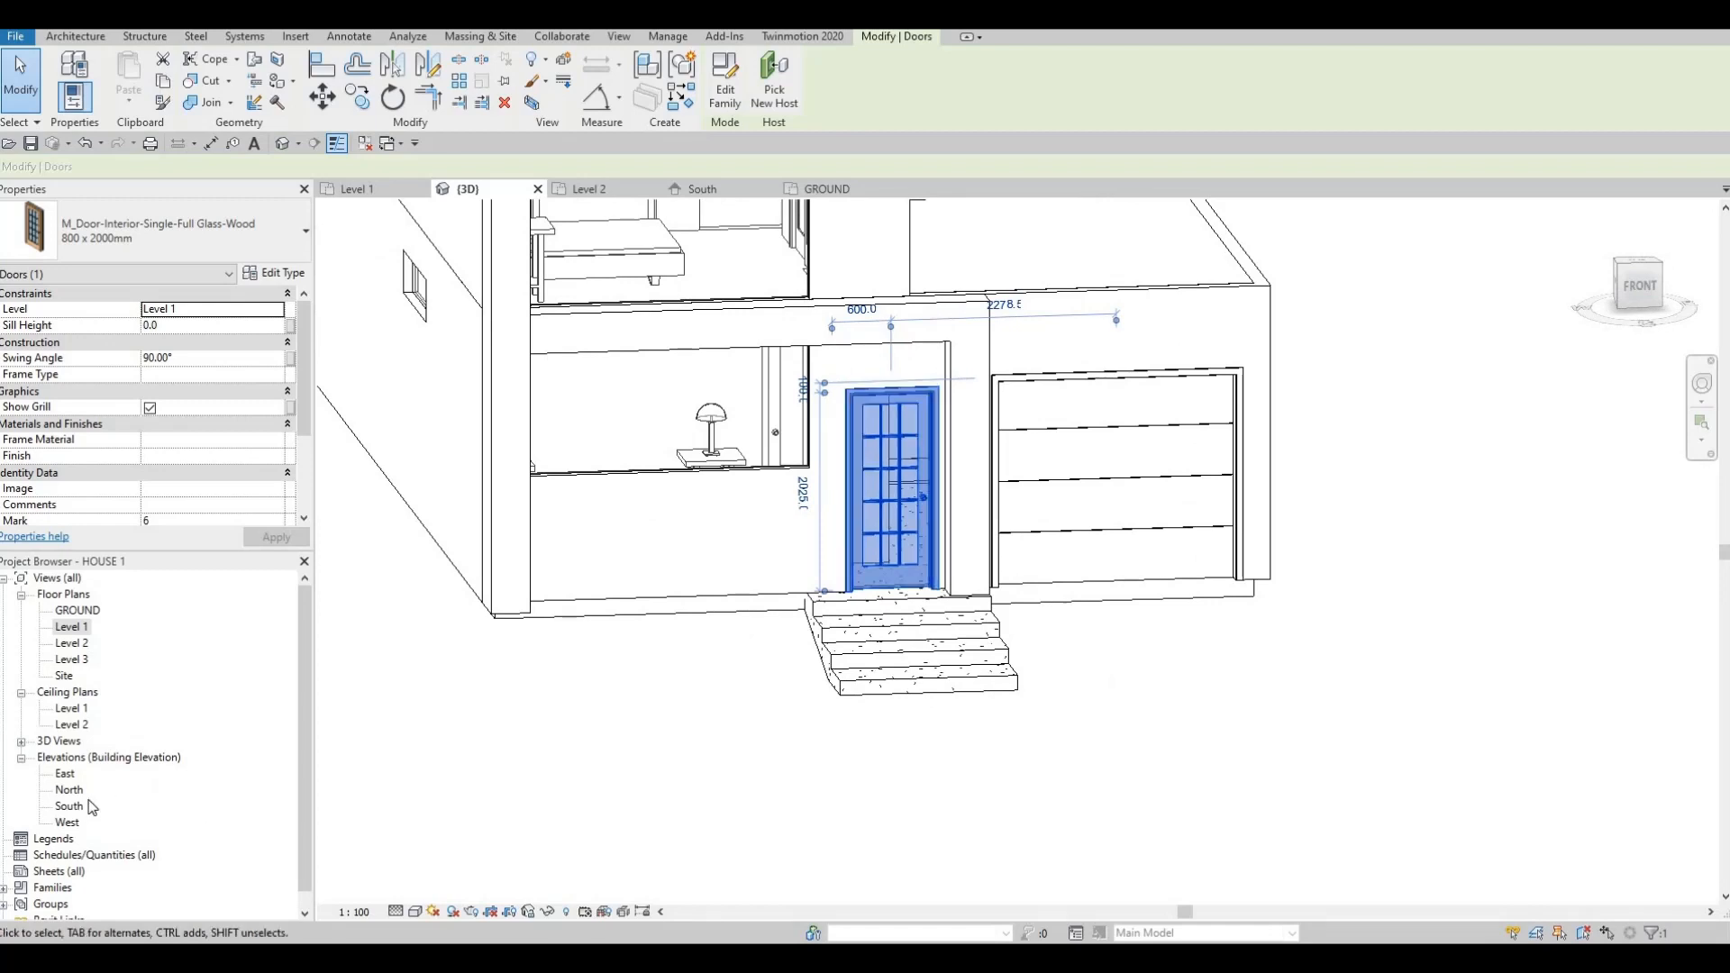
pyautogui.doubleClick(69, 806)
pyautogui.click(1132, 645)
pyautogui.moveTo(1132, 645); pyautogui.dragTo(1035, 590, button='middle')
pyautogui.press('Escape')
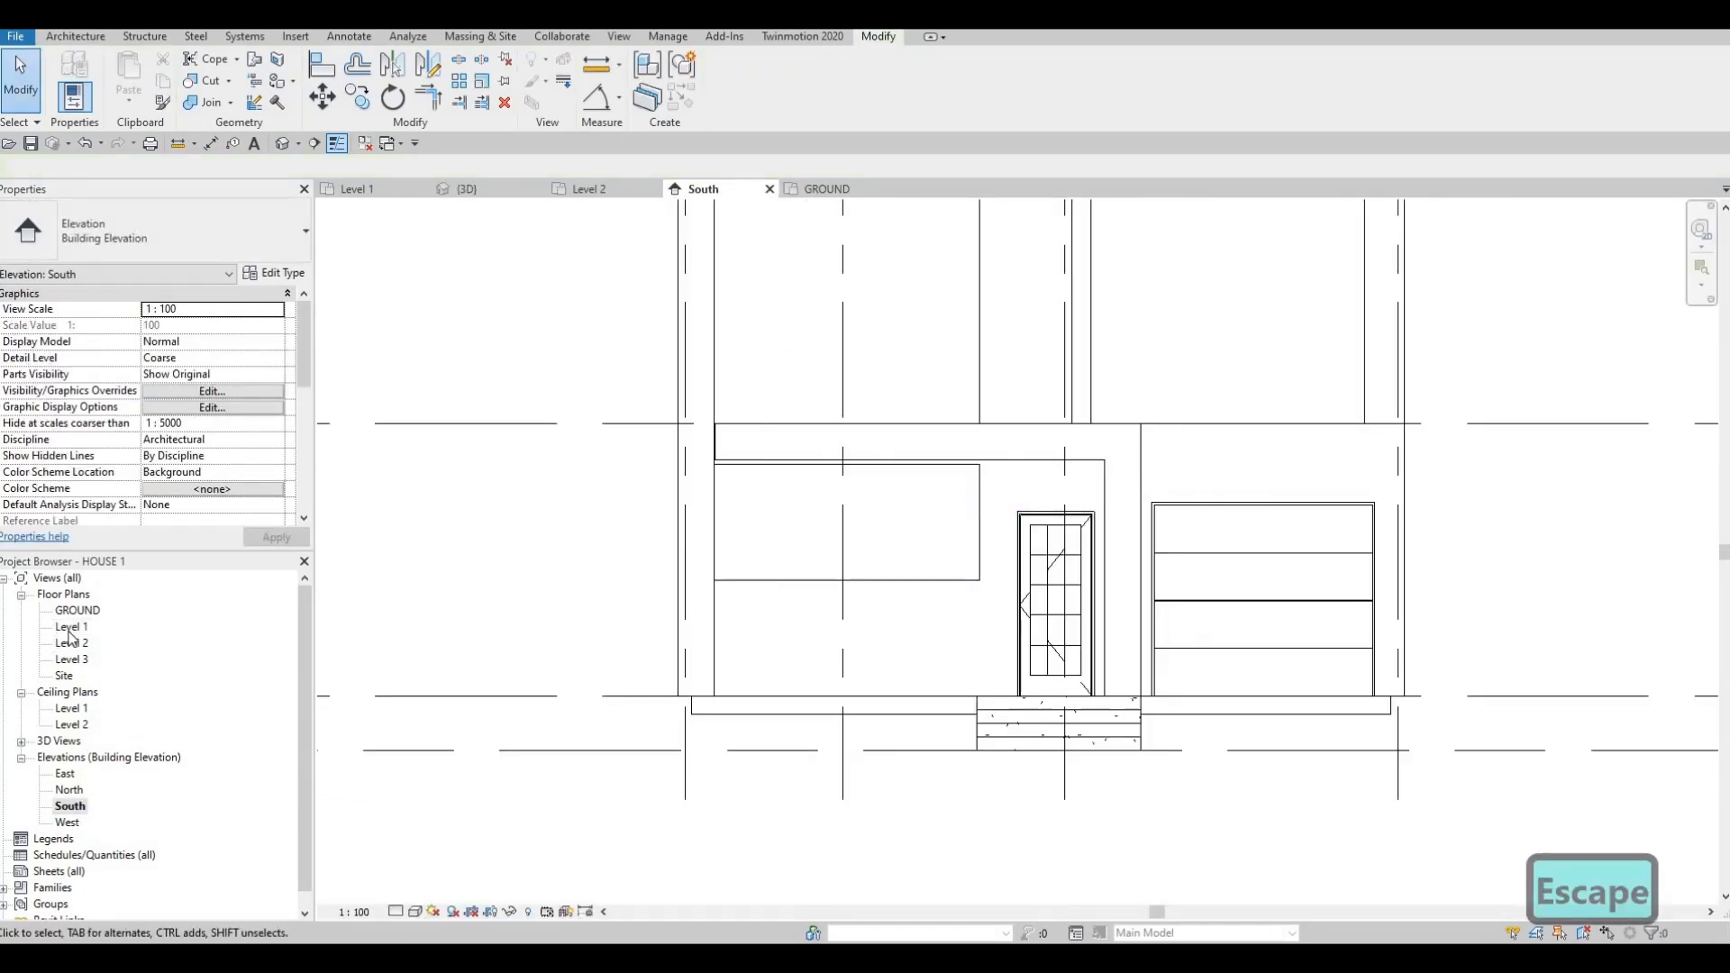
pyautogui.doubleClick(71, 627)
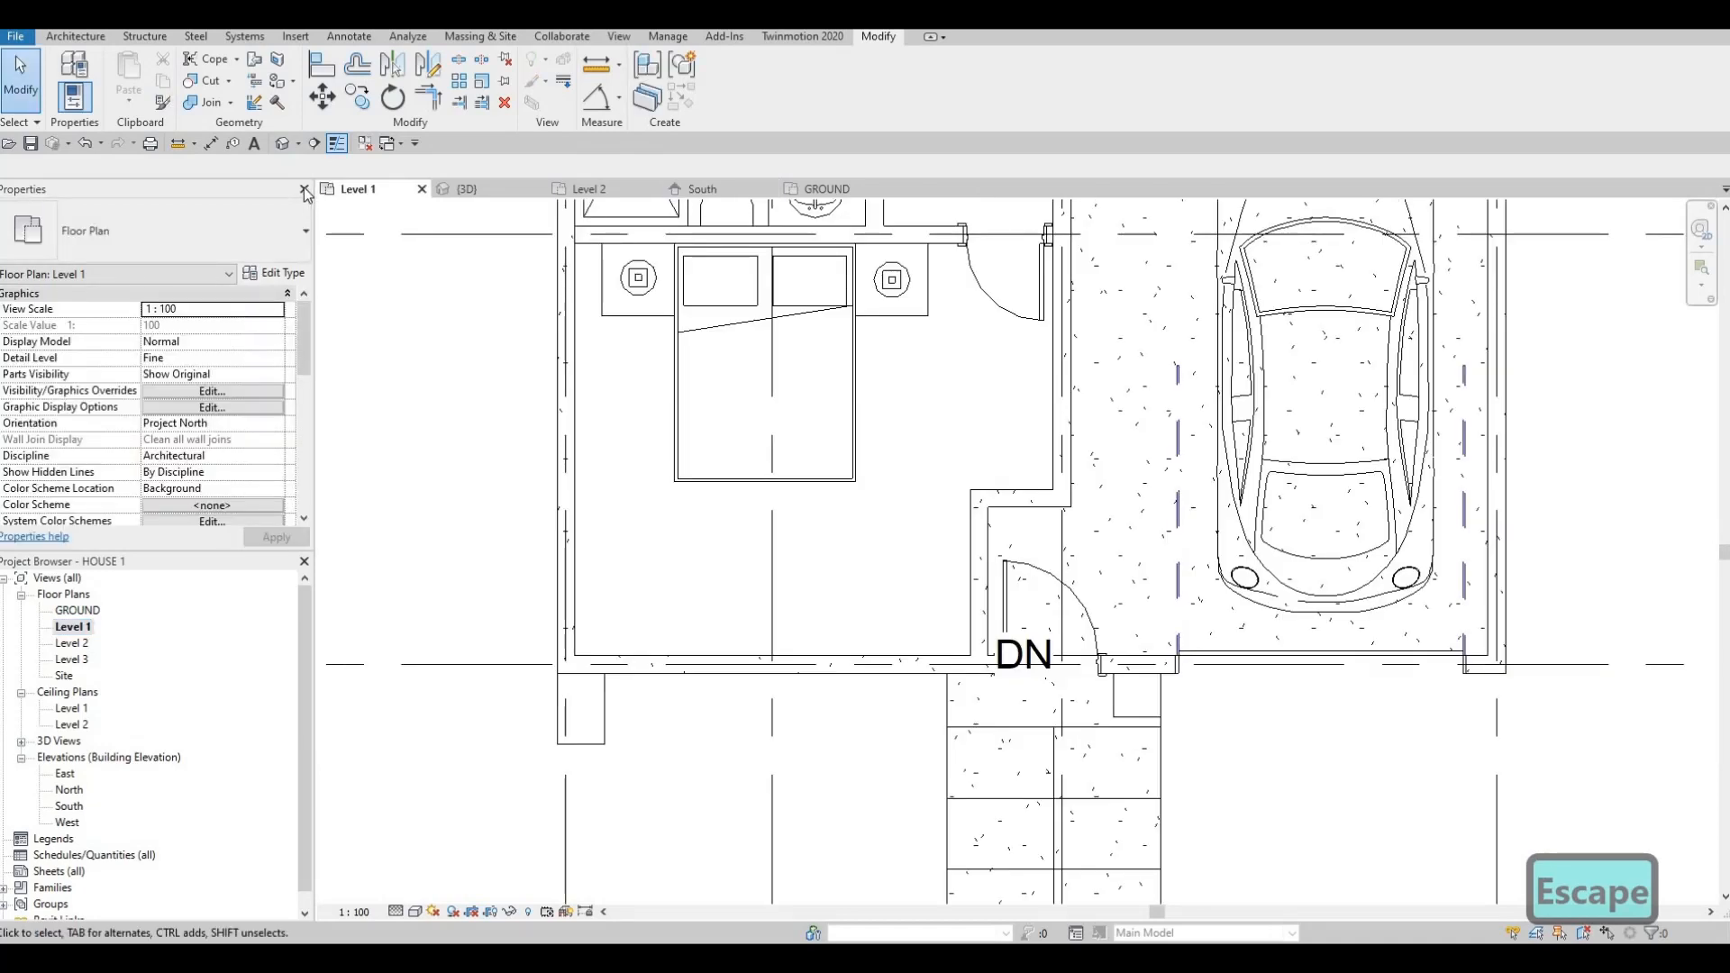
pyautogui.click(281, 142)
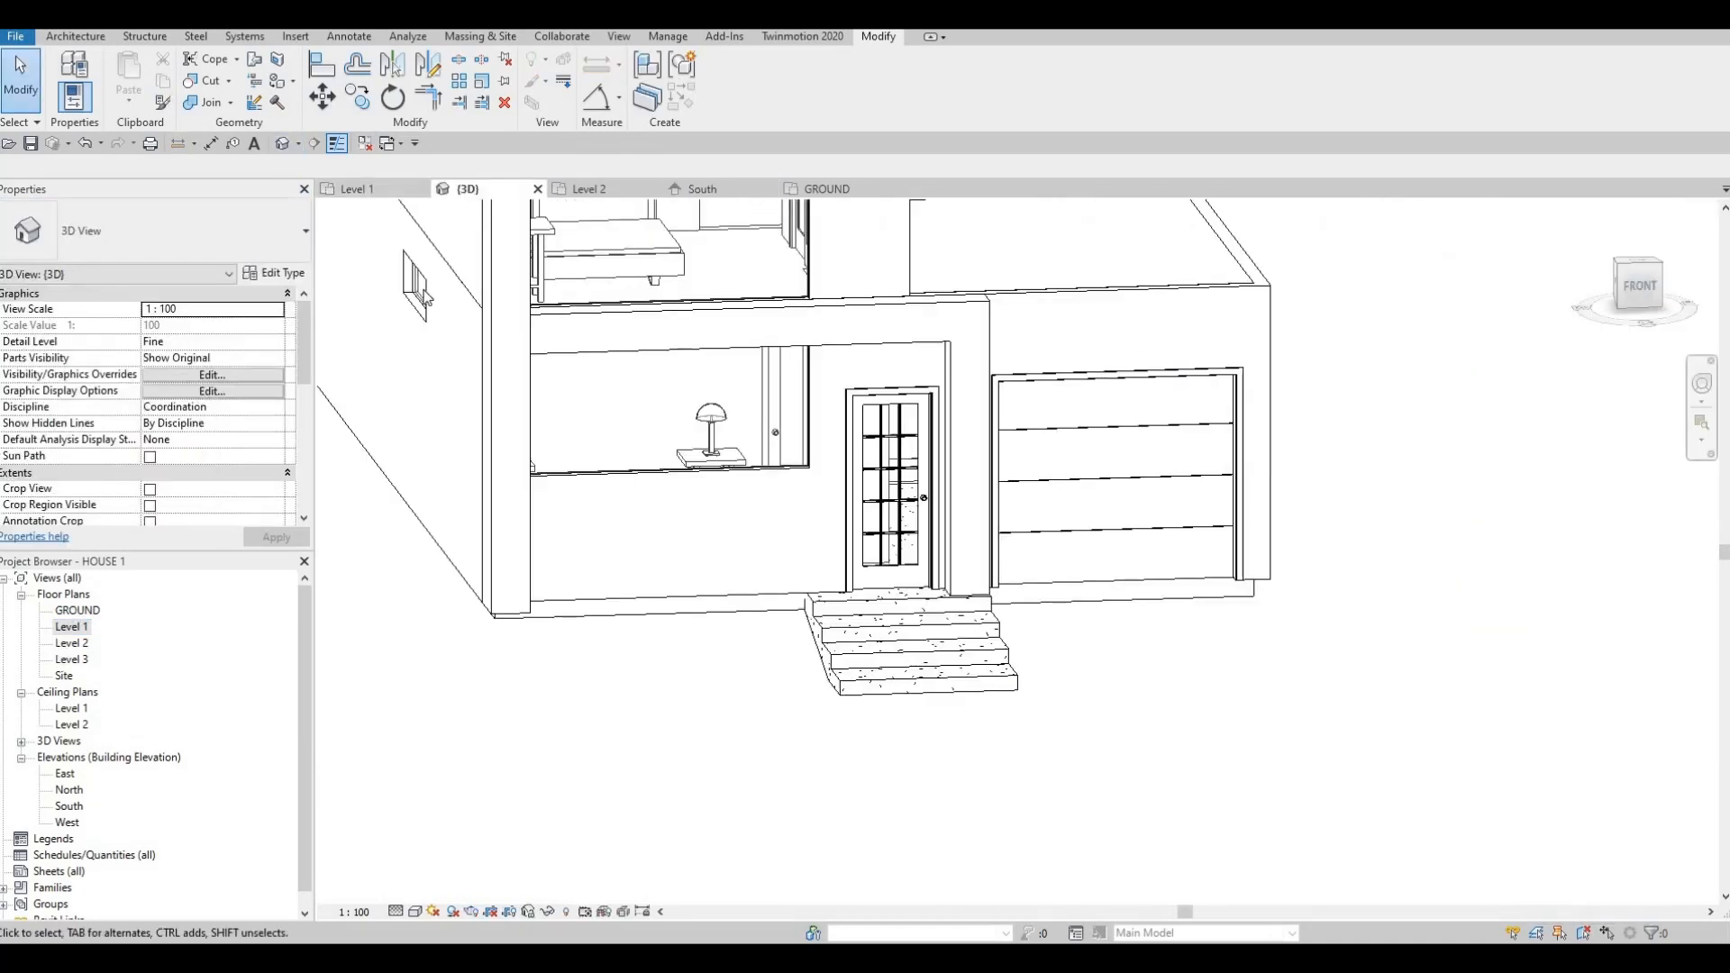
# - In the South elevation, nudge the bedroom-side curtain walls on both floors sideways toward the entrance door
pyautogui.click(702, 189)
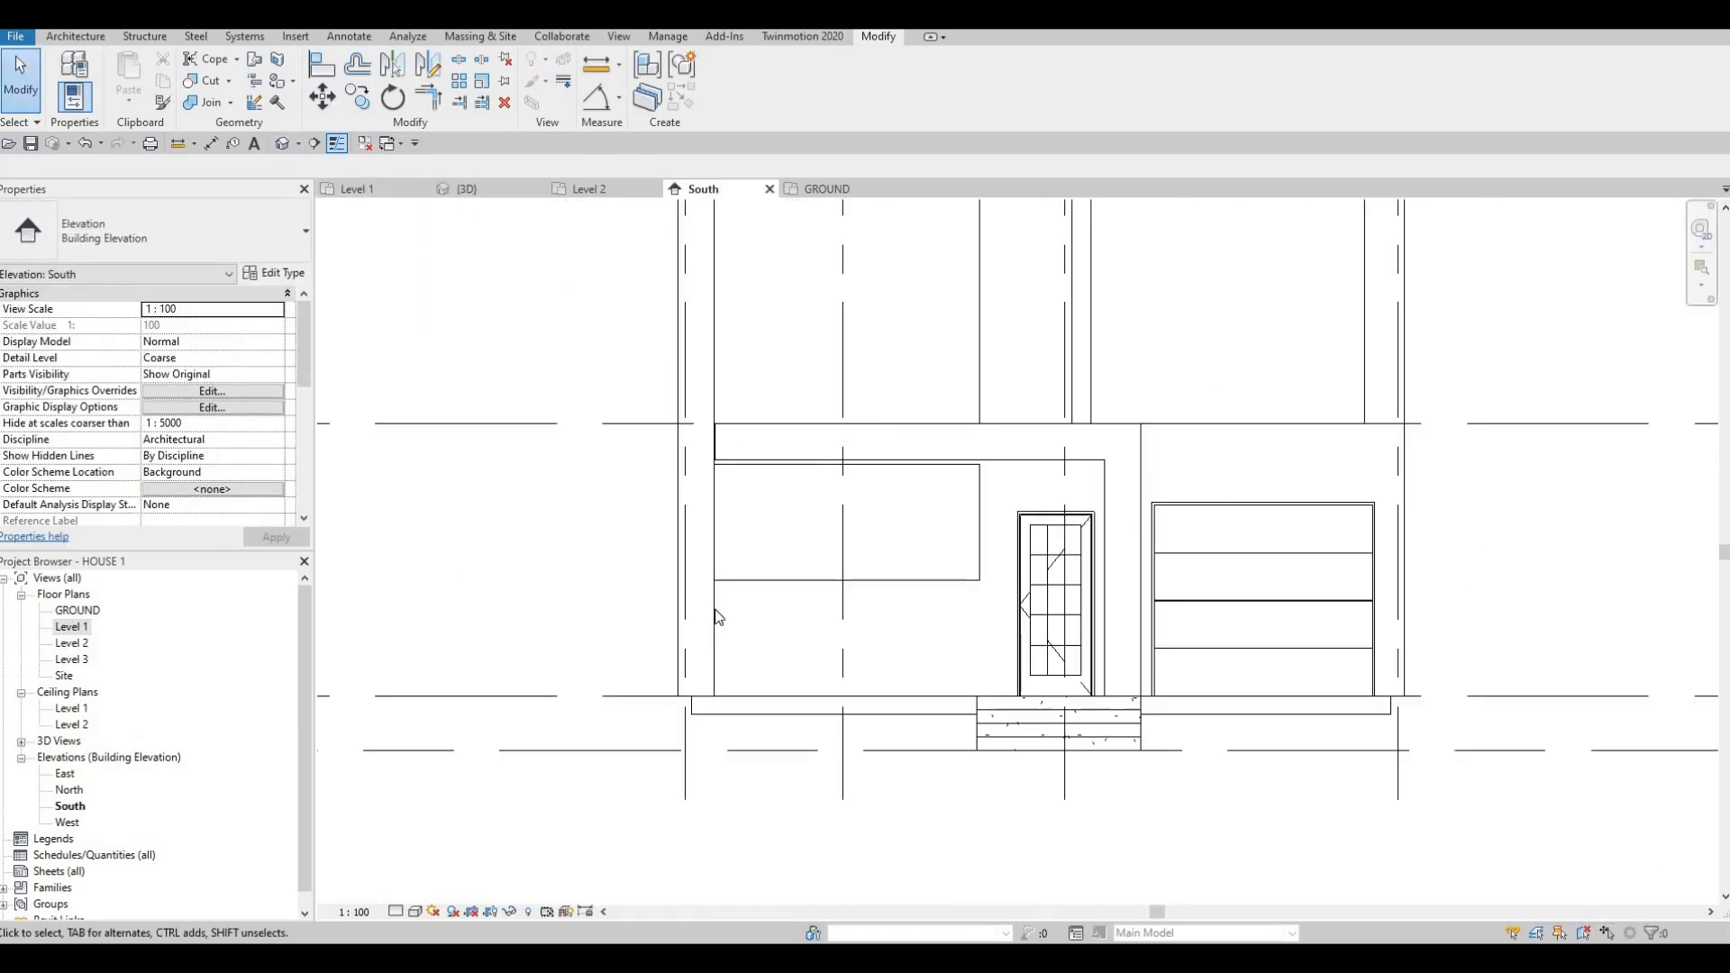
pyautogui.moveTo(740, 581); pyautogui.dragTo(734, 622, button='middle')
pyautogui.press('Escape')
pyautogui.click(784, 487)
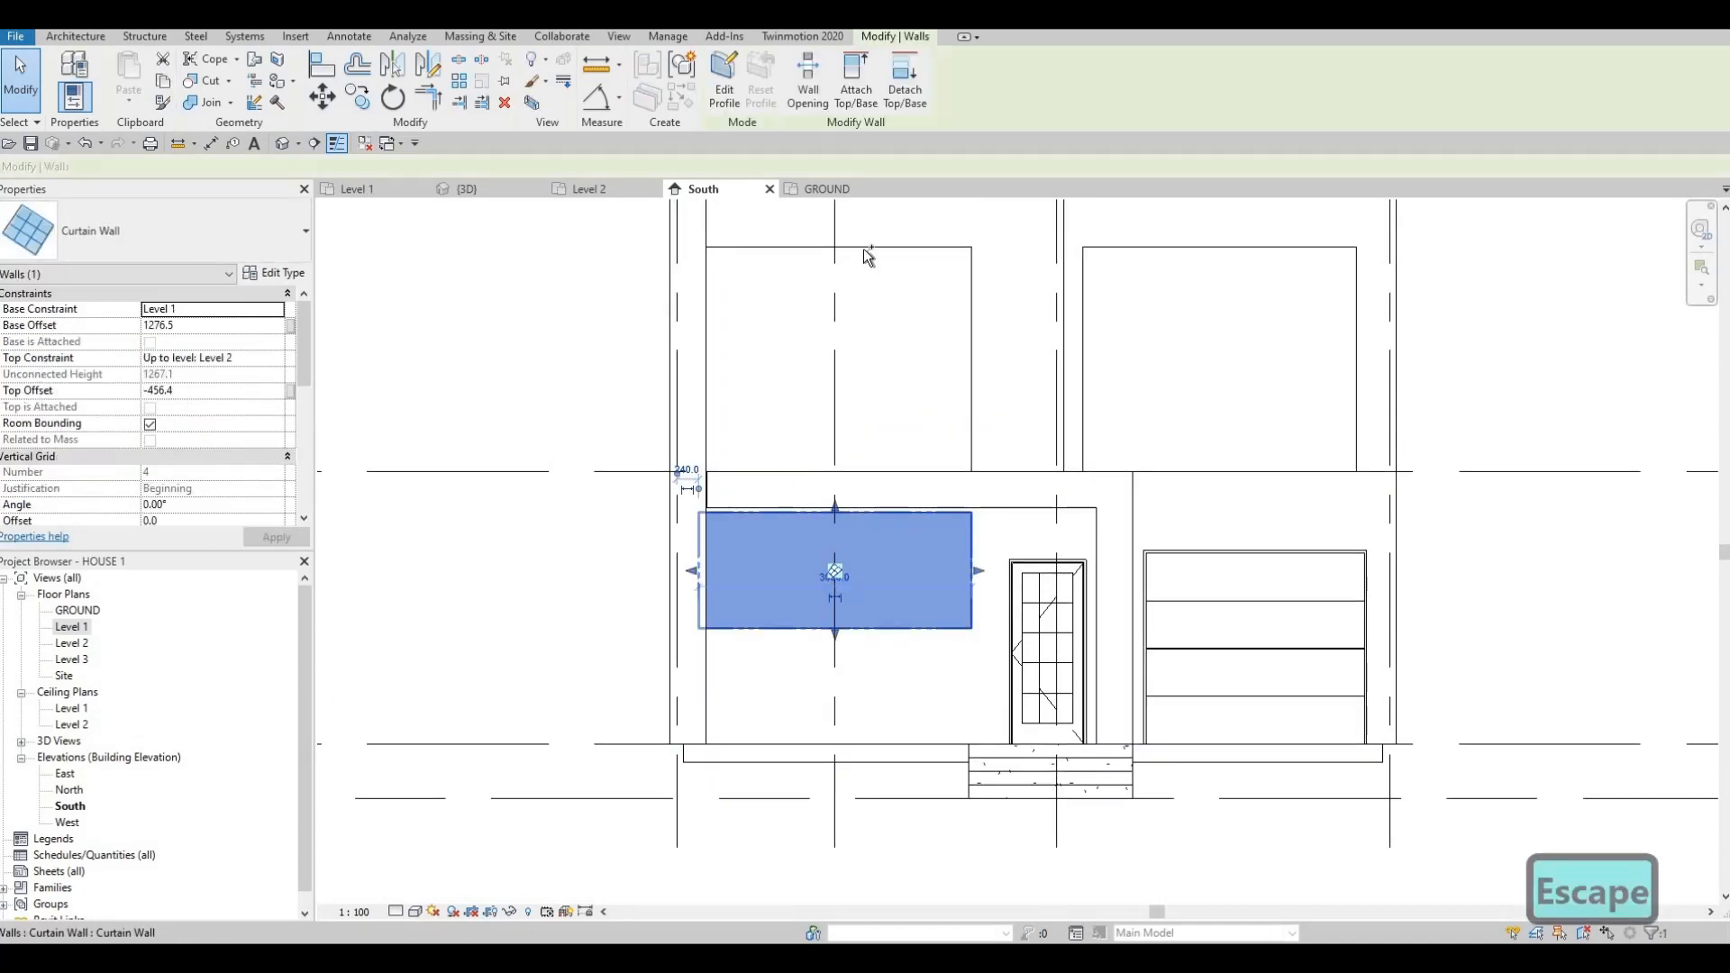
pyautogui.keyDown('ctrl'); pyautogui.click(867, 251); pyautogui.keyUp('ctrl')
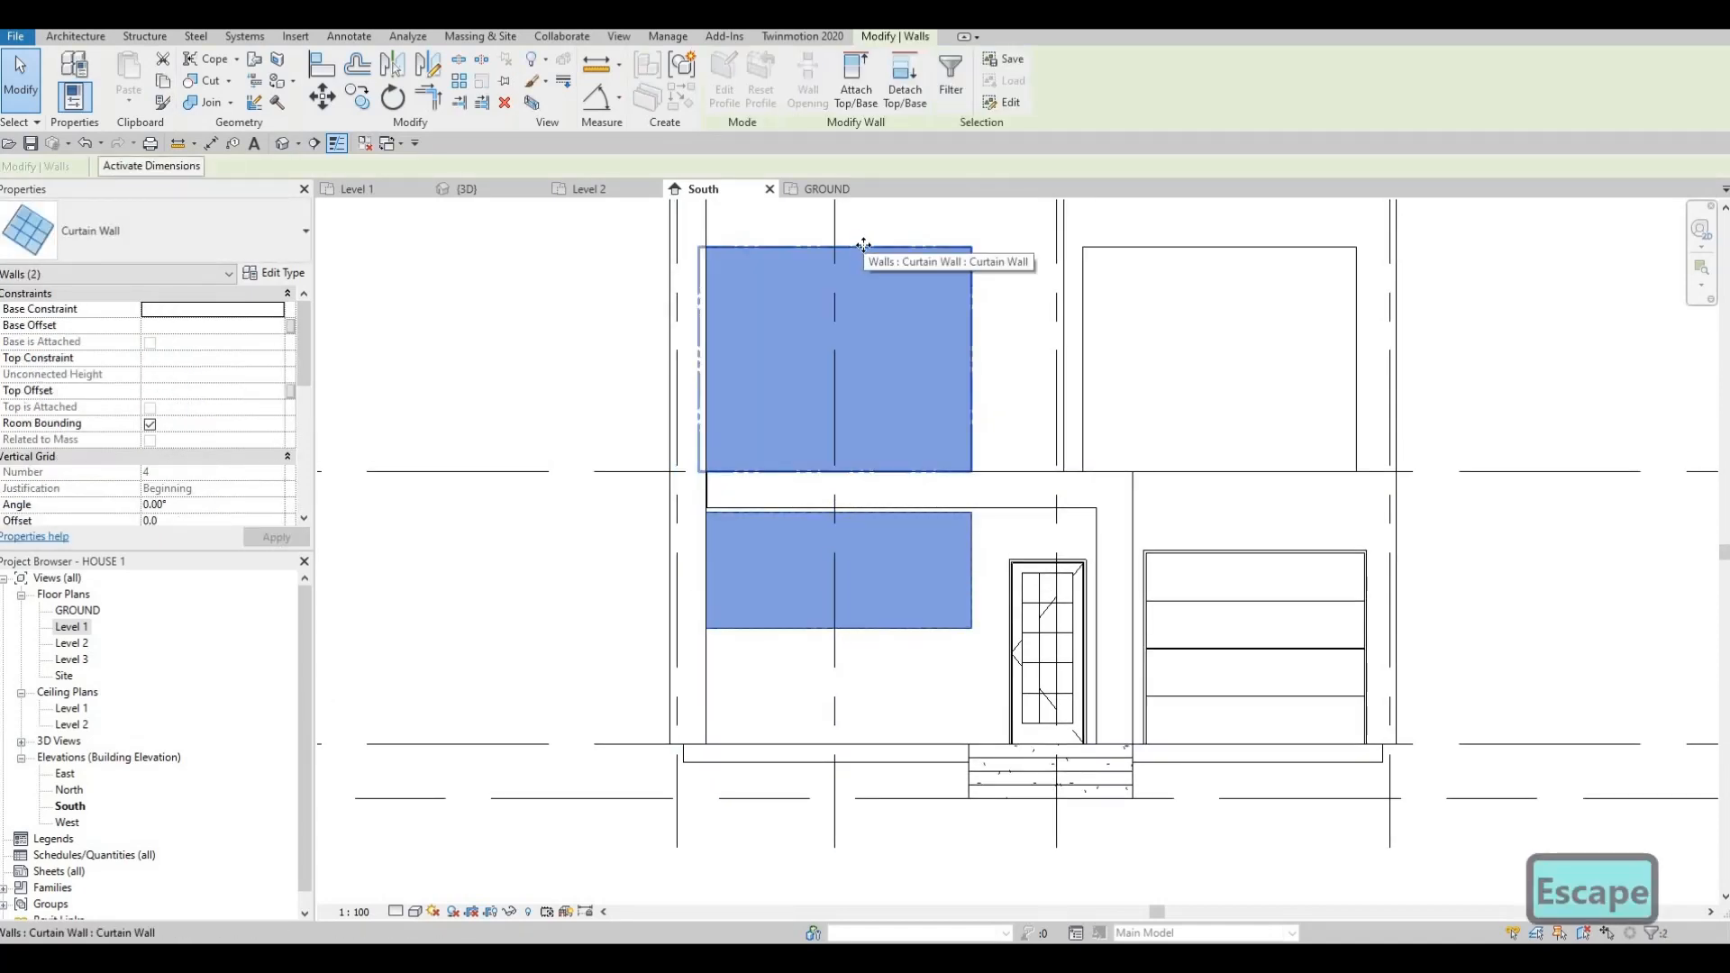
pyautogui.press('Right')
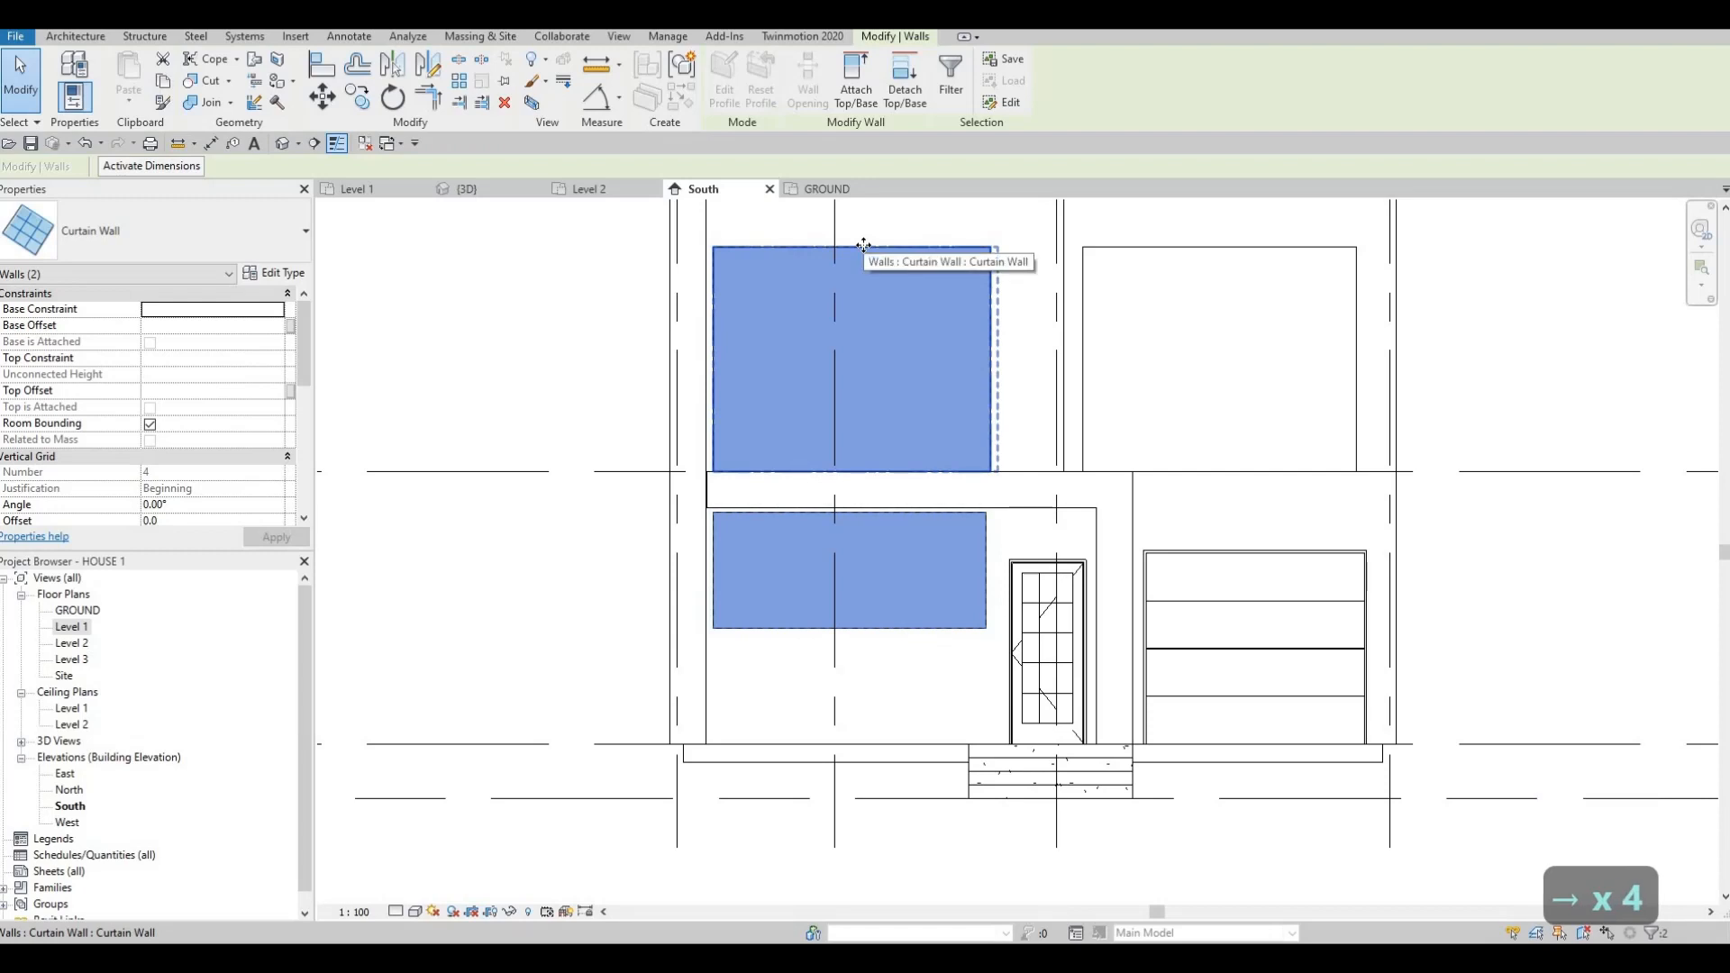
pyautogui.press('Escape')
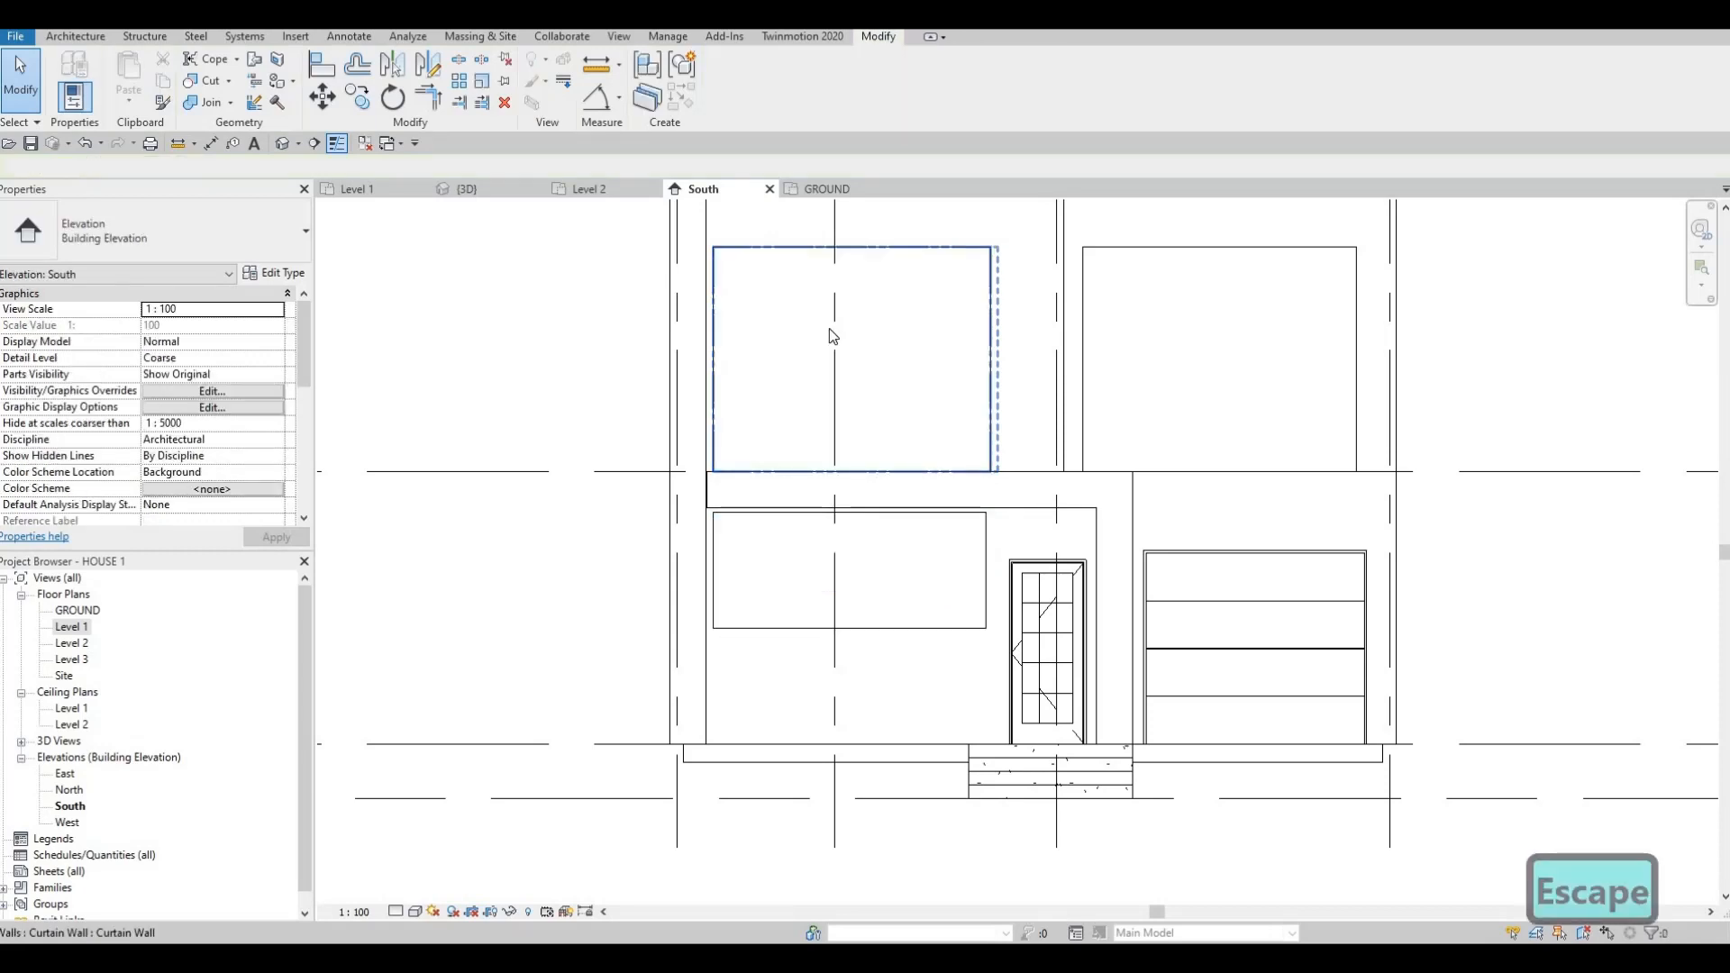
# - Align the outer edges of both curtain walls with the inner face of the tall frame column
pyautogui.press('Escape')
pyautogui.press('a')
pyautogui.press('l')
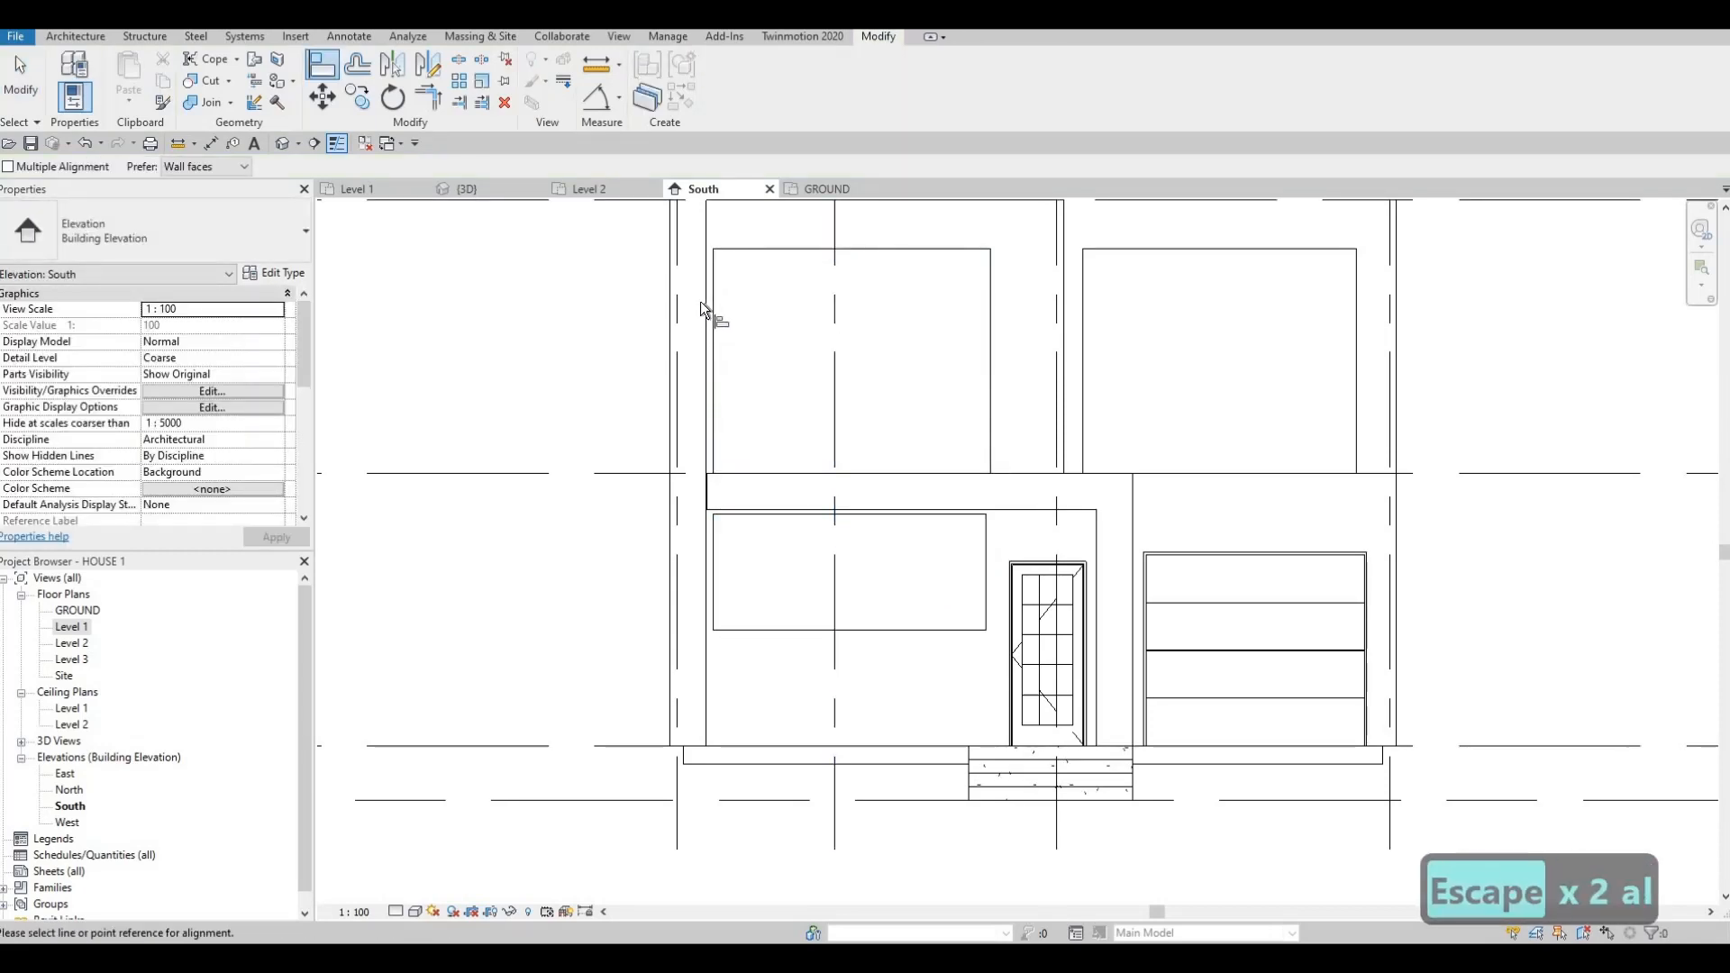
pyautogui.click(710, 290)
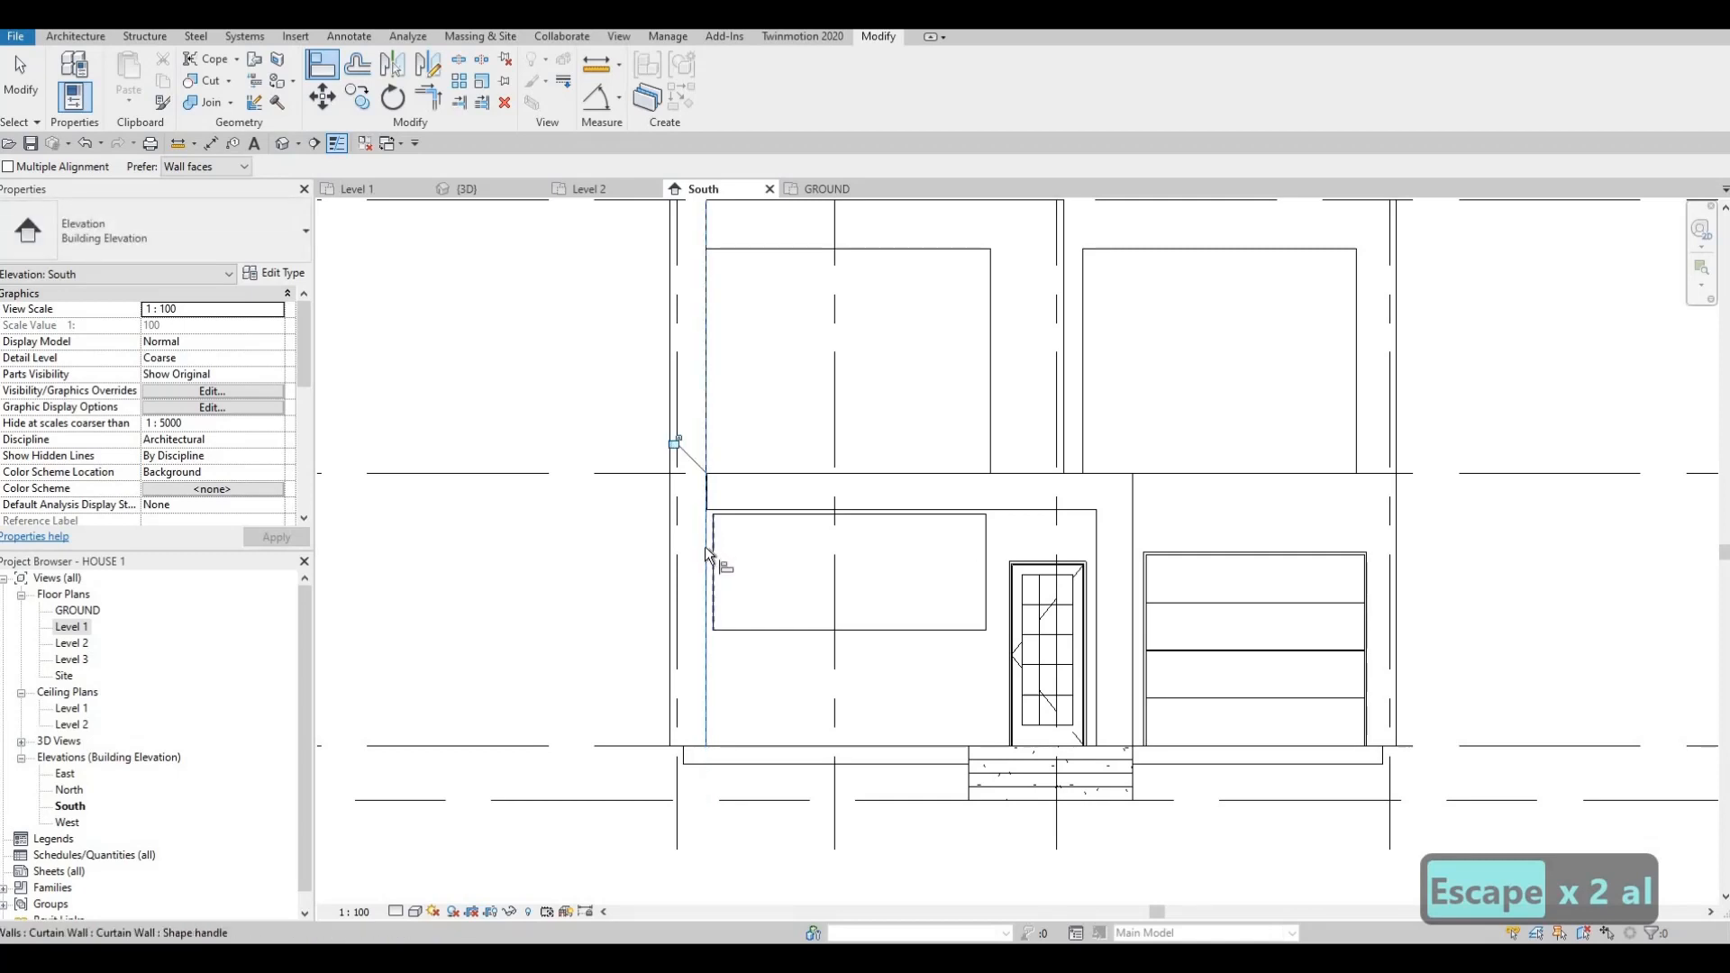
pyautogui.click(712, 546)
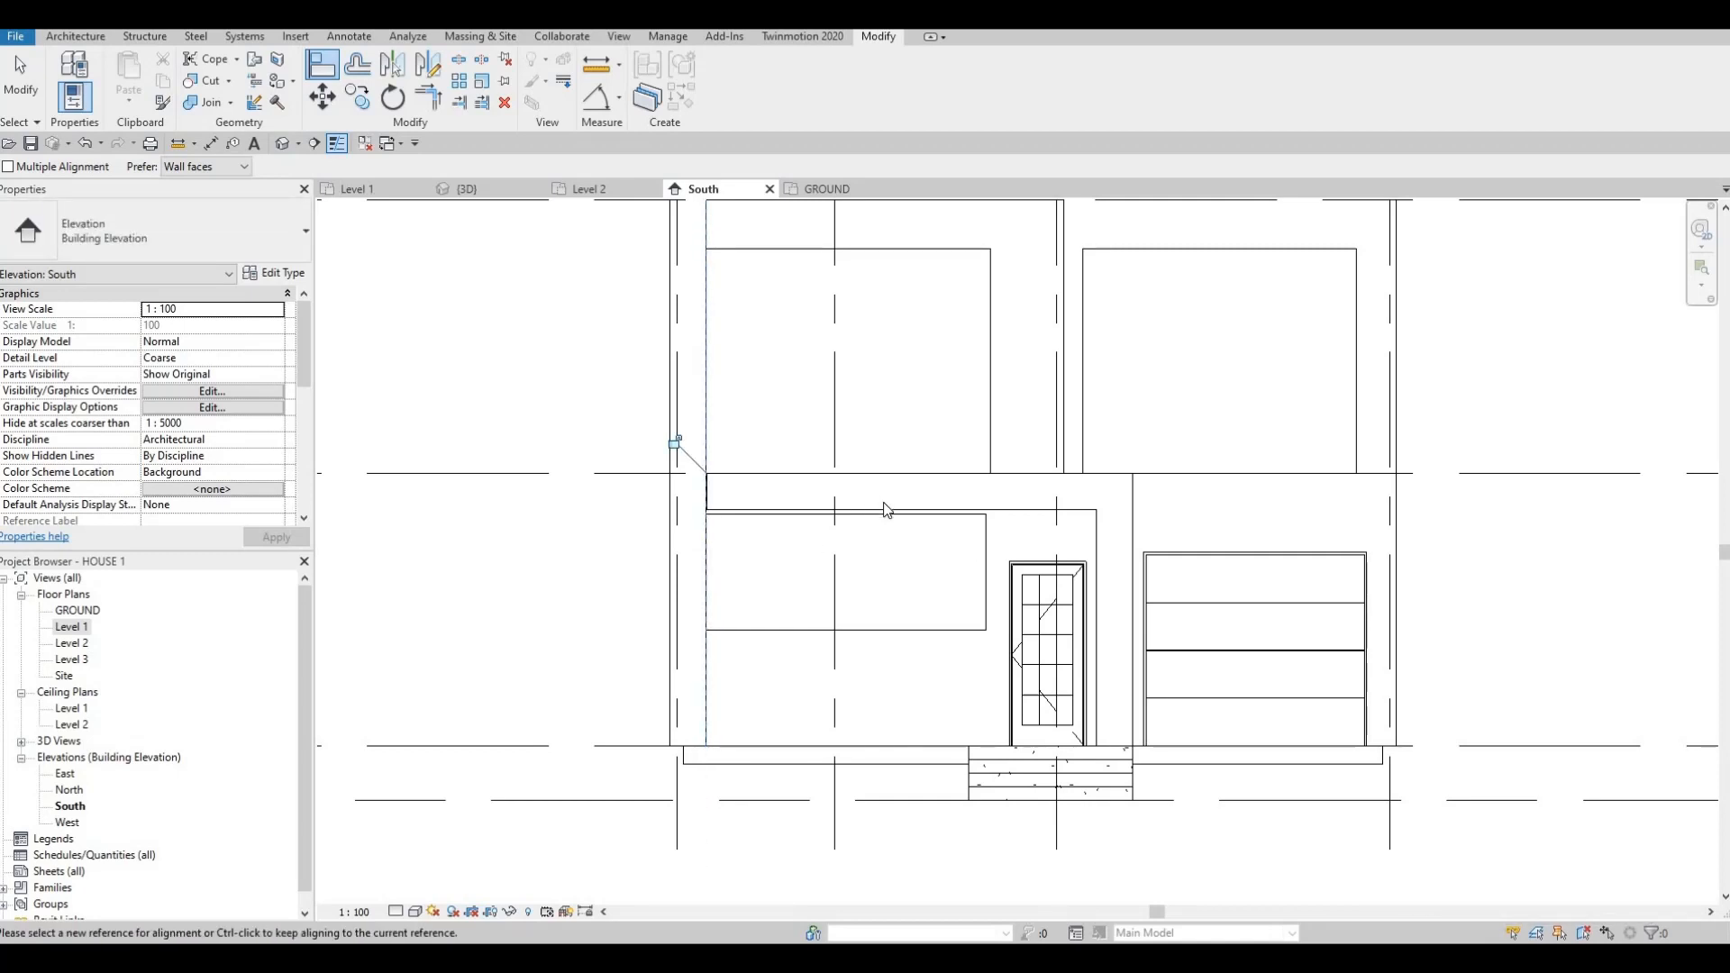
pyautogui.press('Escape')
pyautogui.press('Escape')
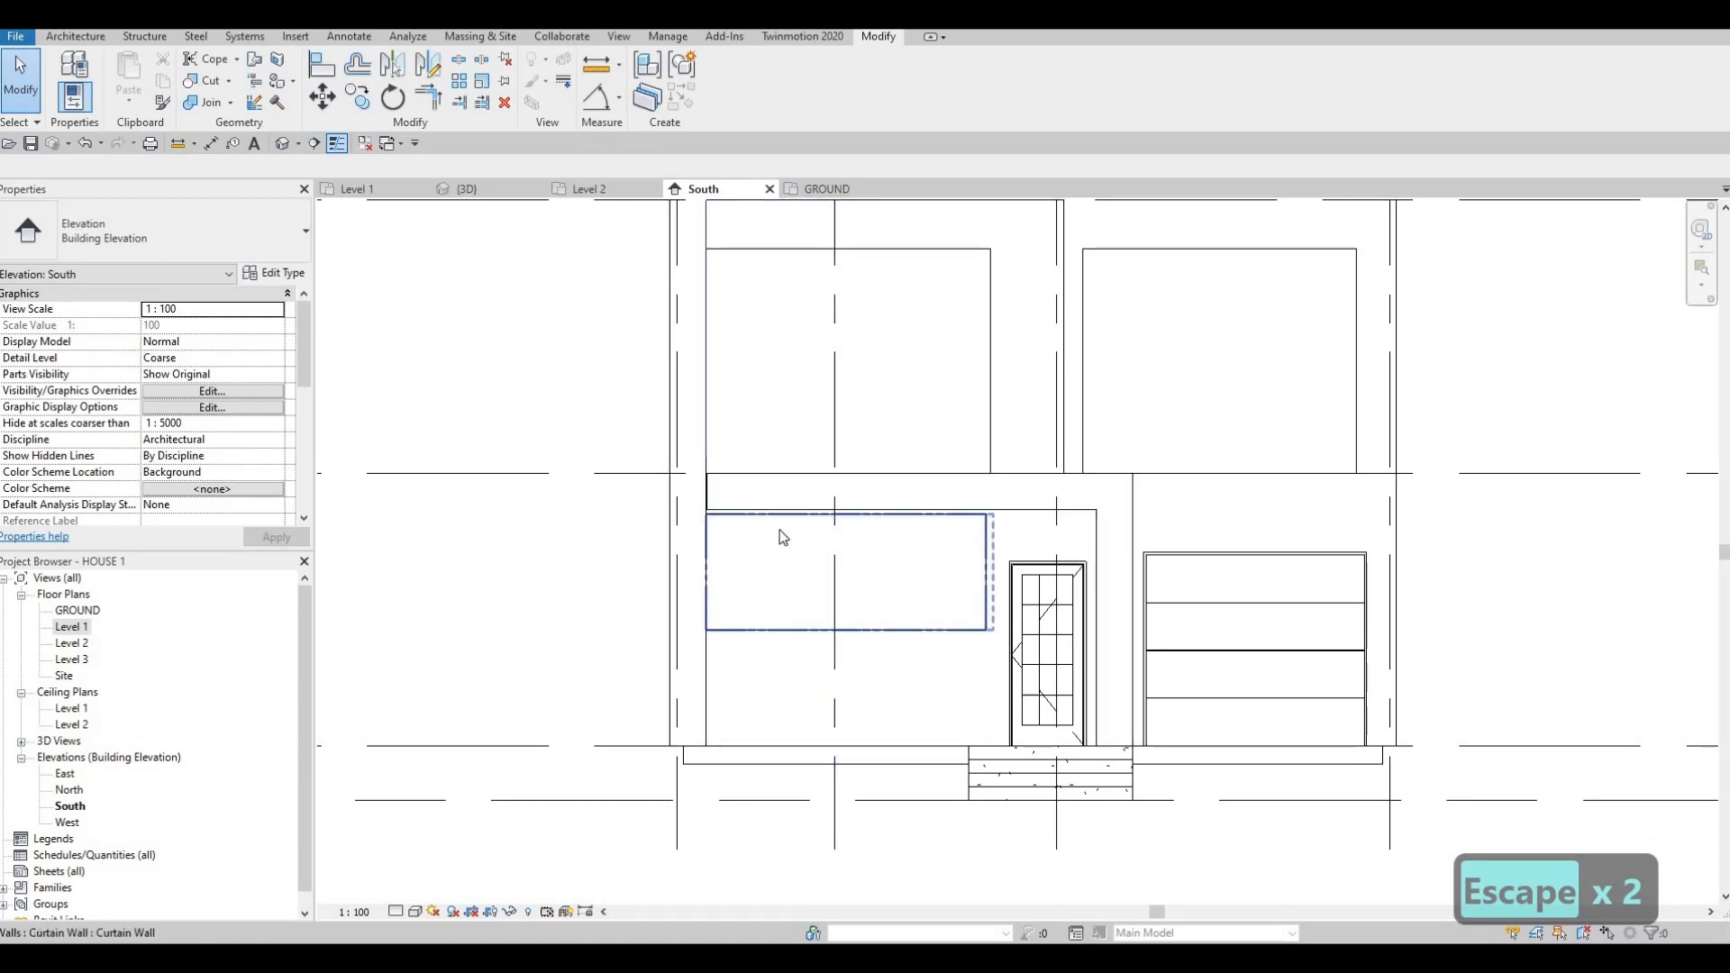
# - Align the top edge of the lower curtain wall with the underside of the lower frame beam
pyautogui.press('a')
pyautogui.press('l')
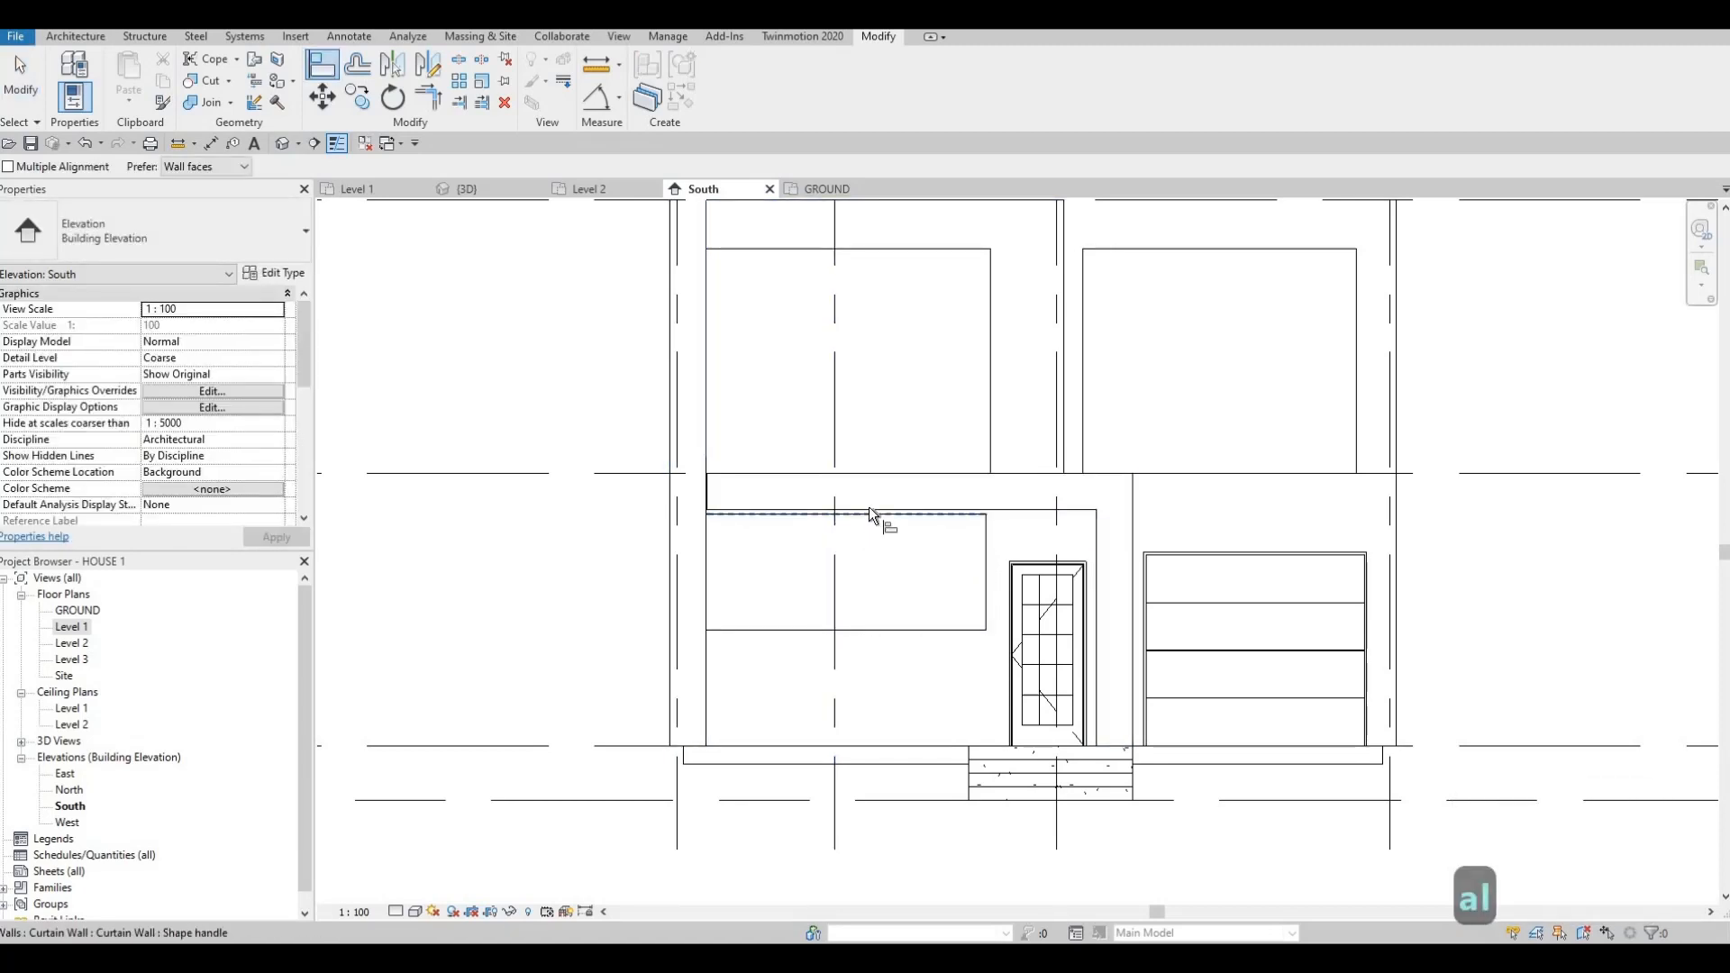
pyautogui.click(865, 510)
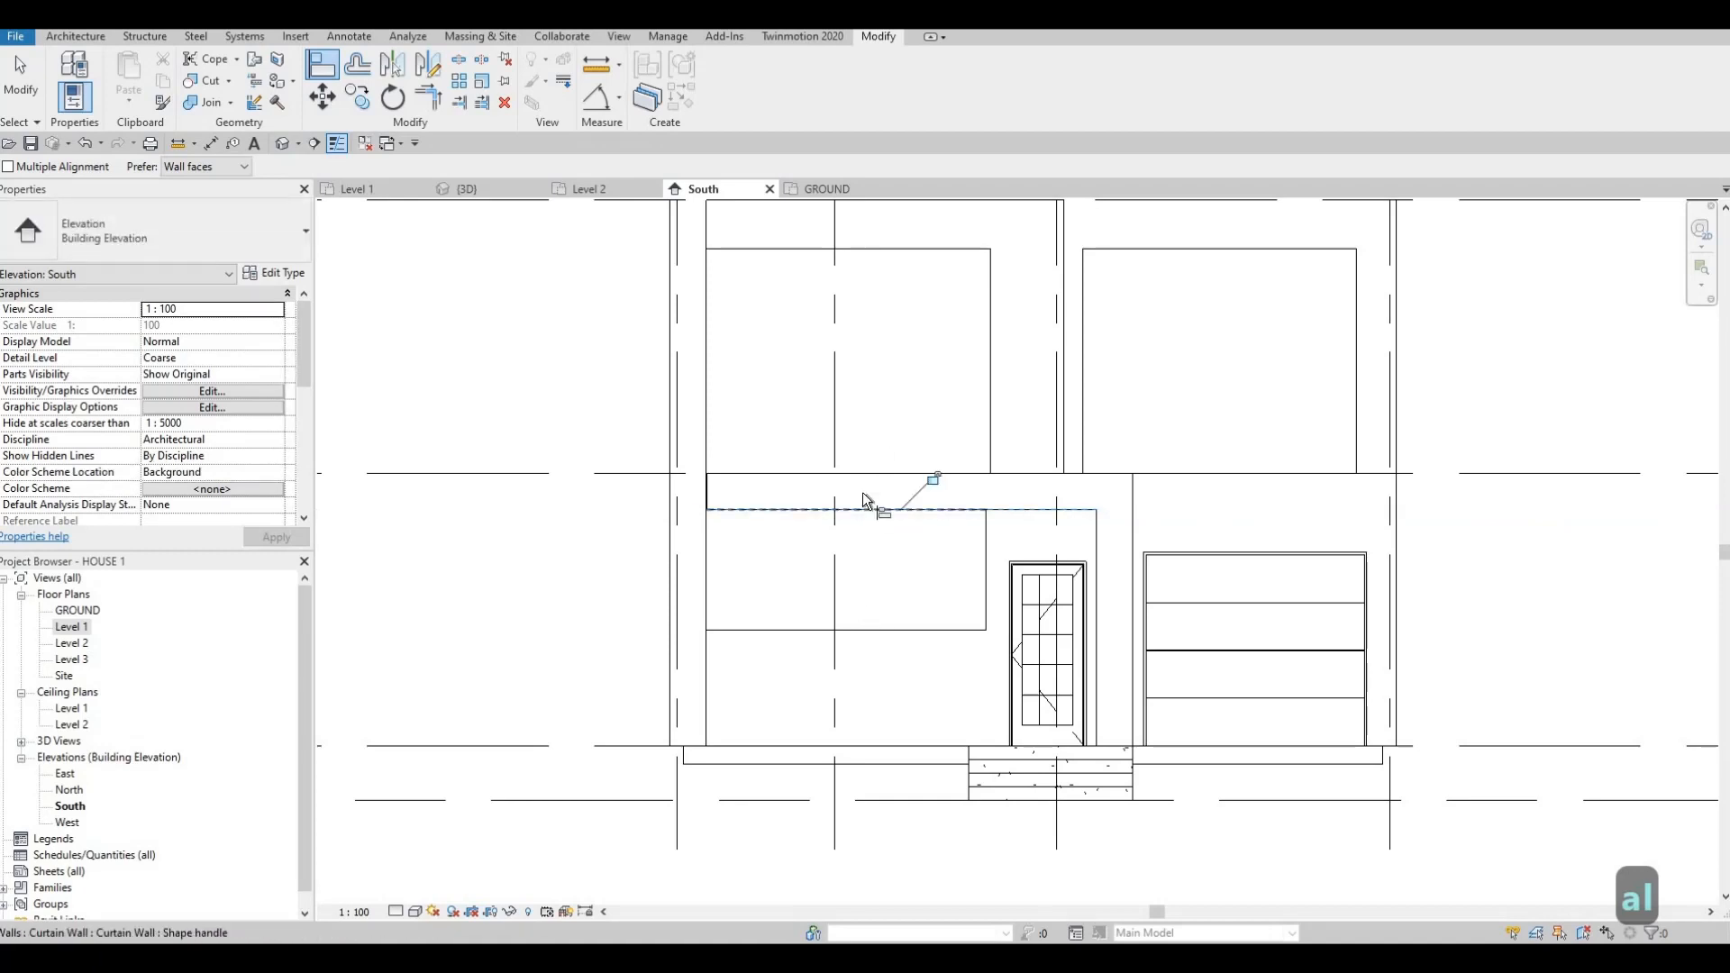
pyautogui.keyDown('ctrl'); pyautogui.scroll(4, 865, 469); pyautogui.keyUp('ctrl')
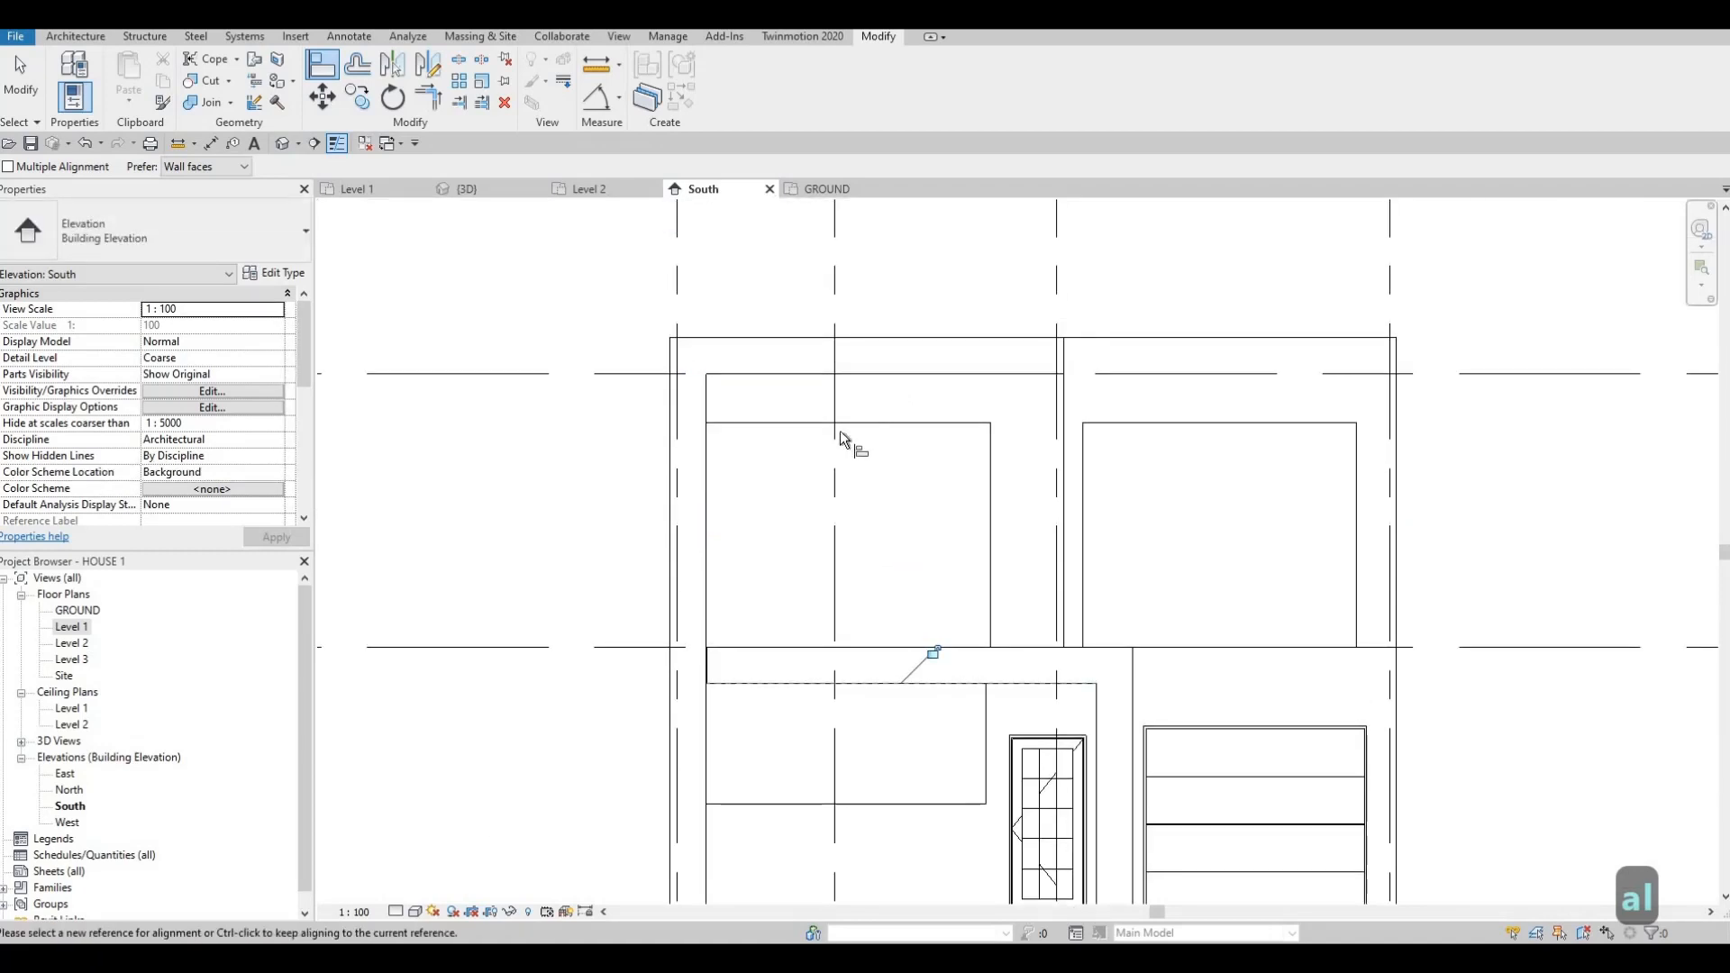
pyautogui.click(850, 382)
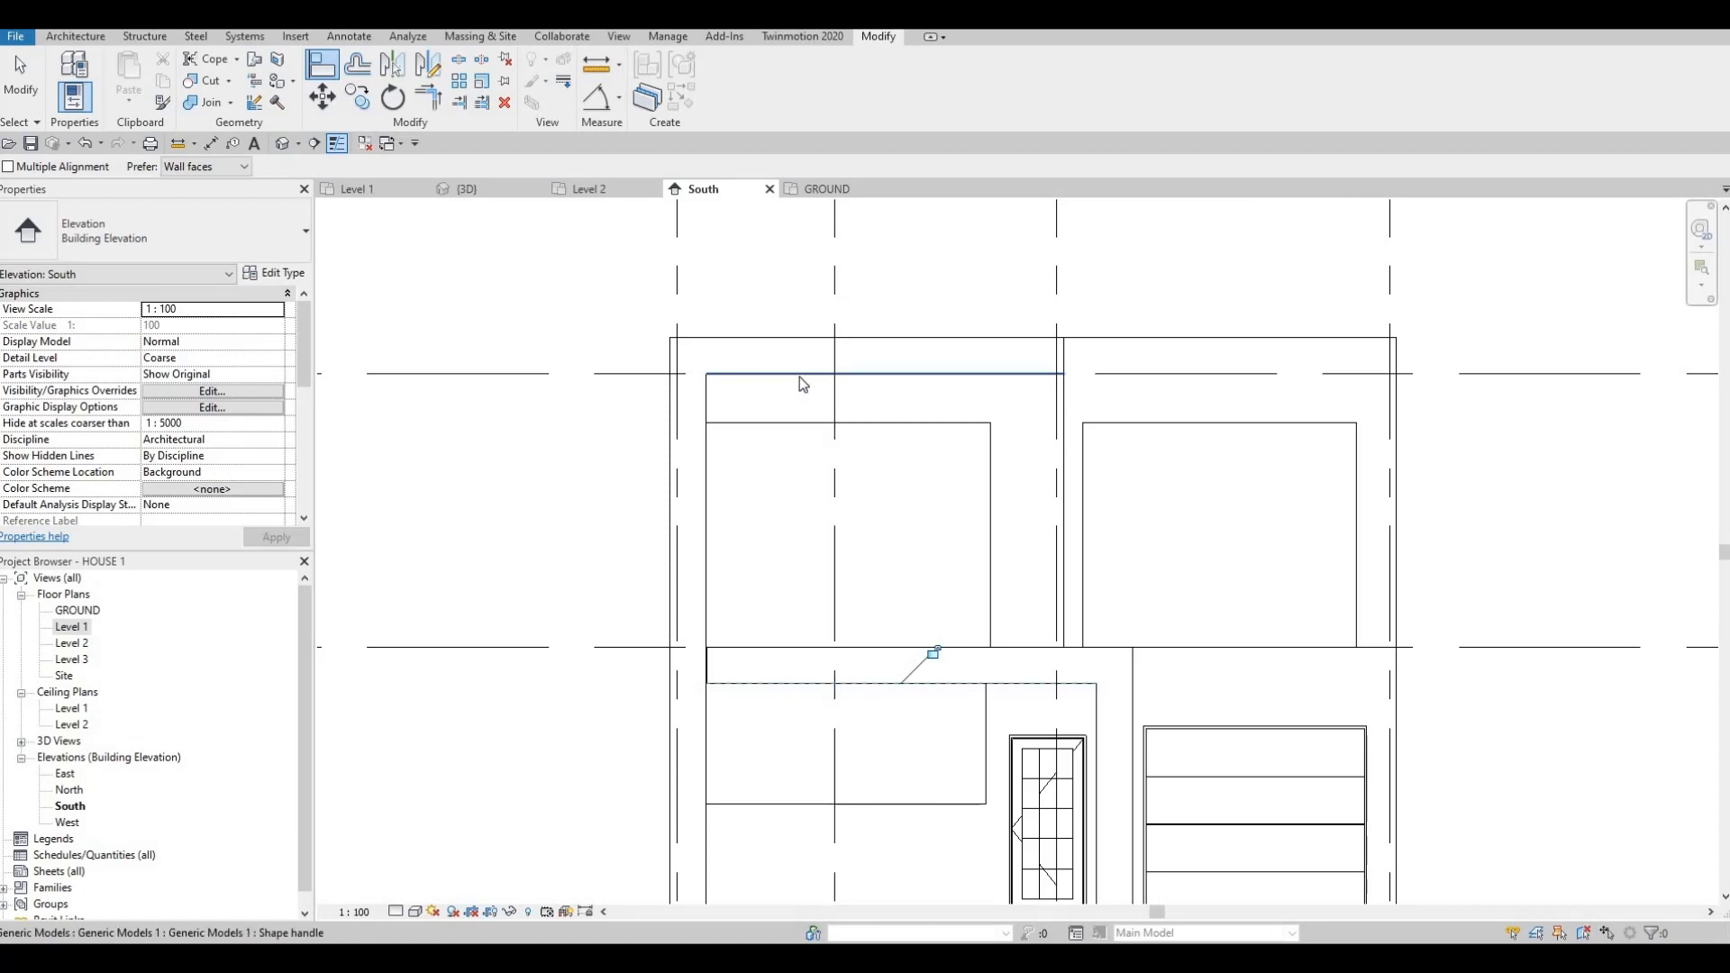
pyautogui.press('Escape')
pyautogui.press('Escape')
# - Stretch the underside of the upper frame beam down to the top edge of the upper curtain wall
pyautogui.click(884, 383)
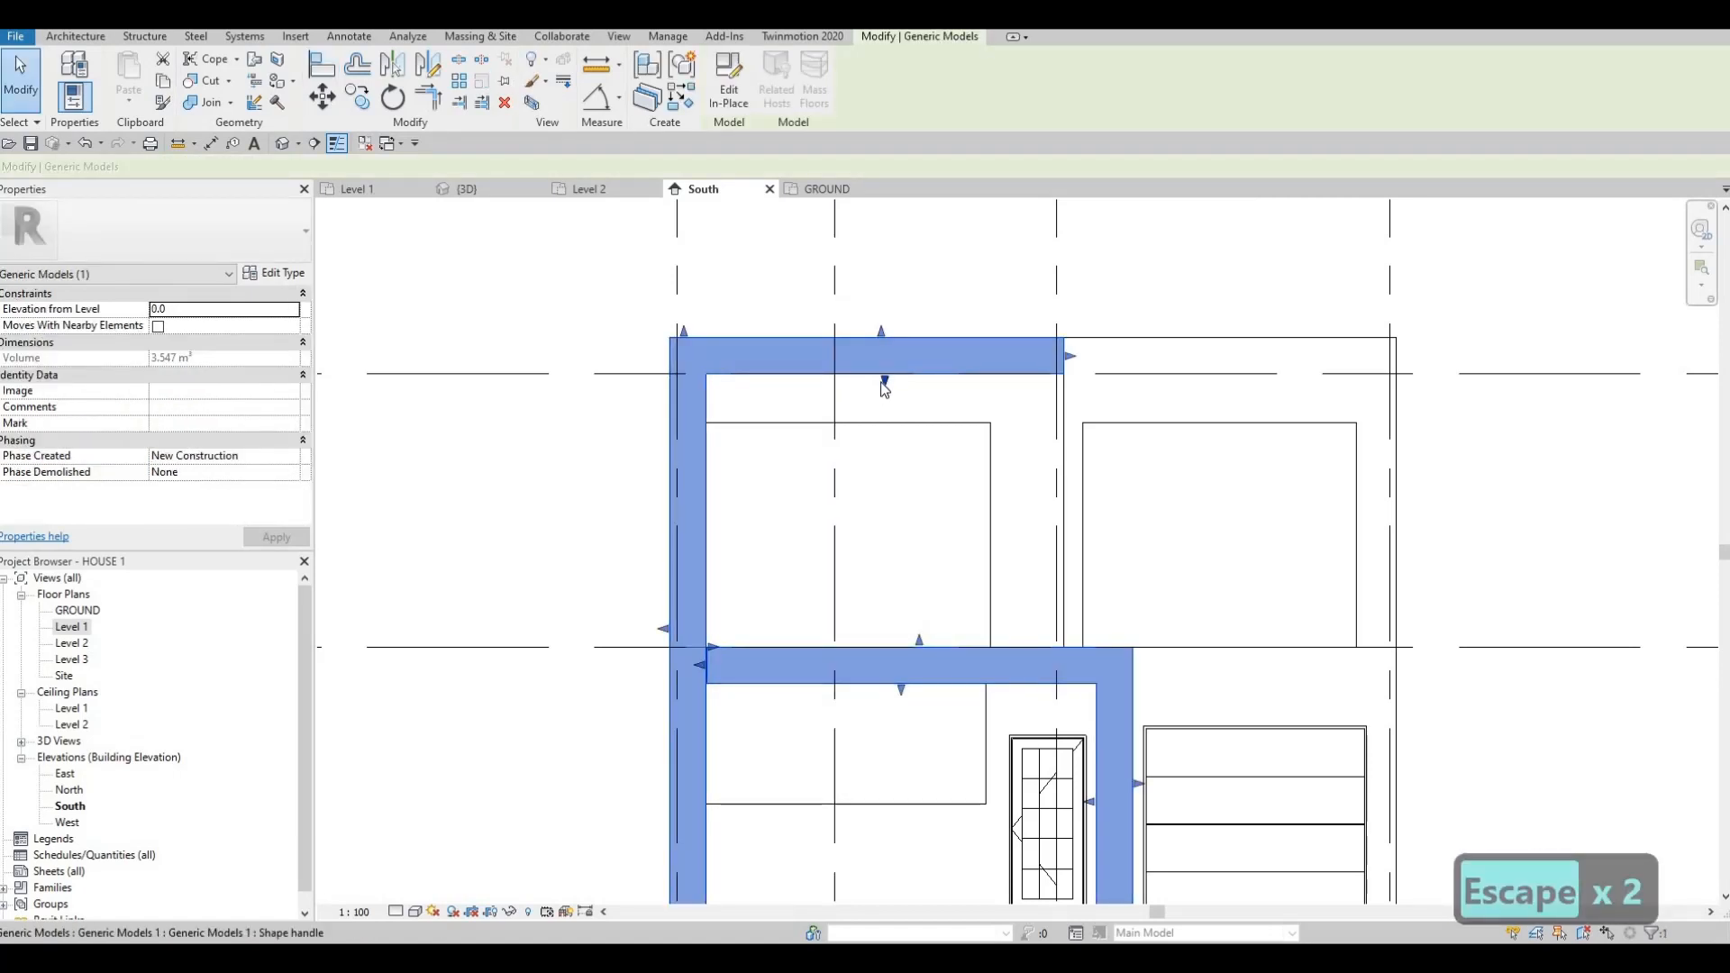
pyautogui.moveTo(883, 400); pyautogui.dragTo(883, 433)
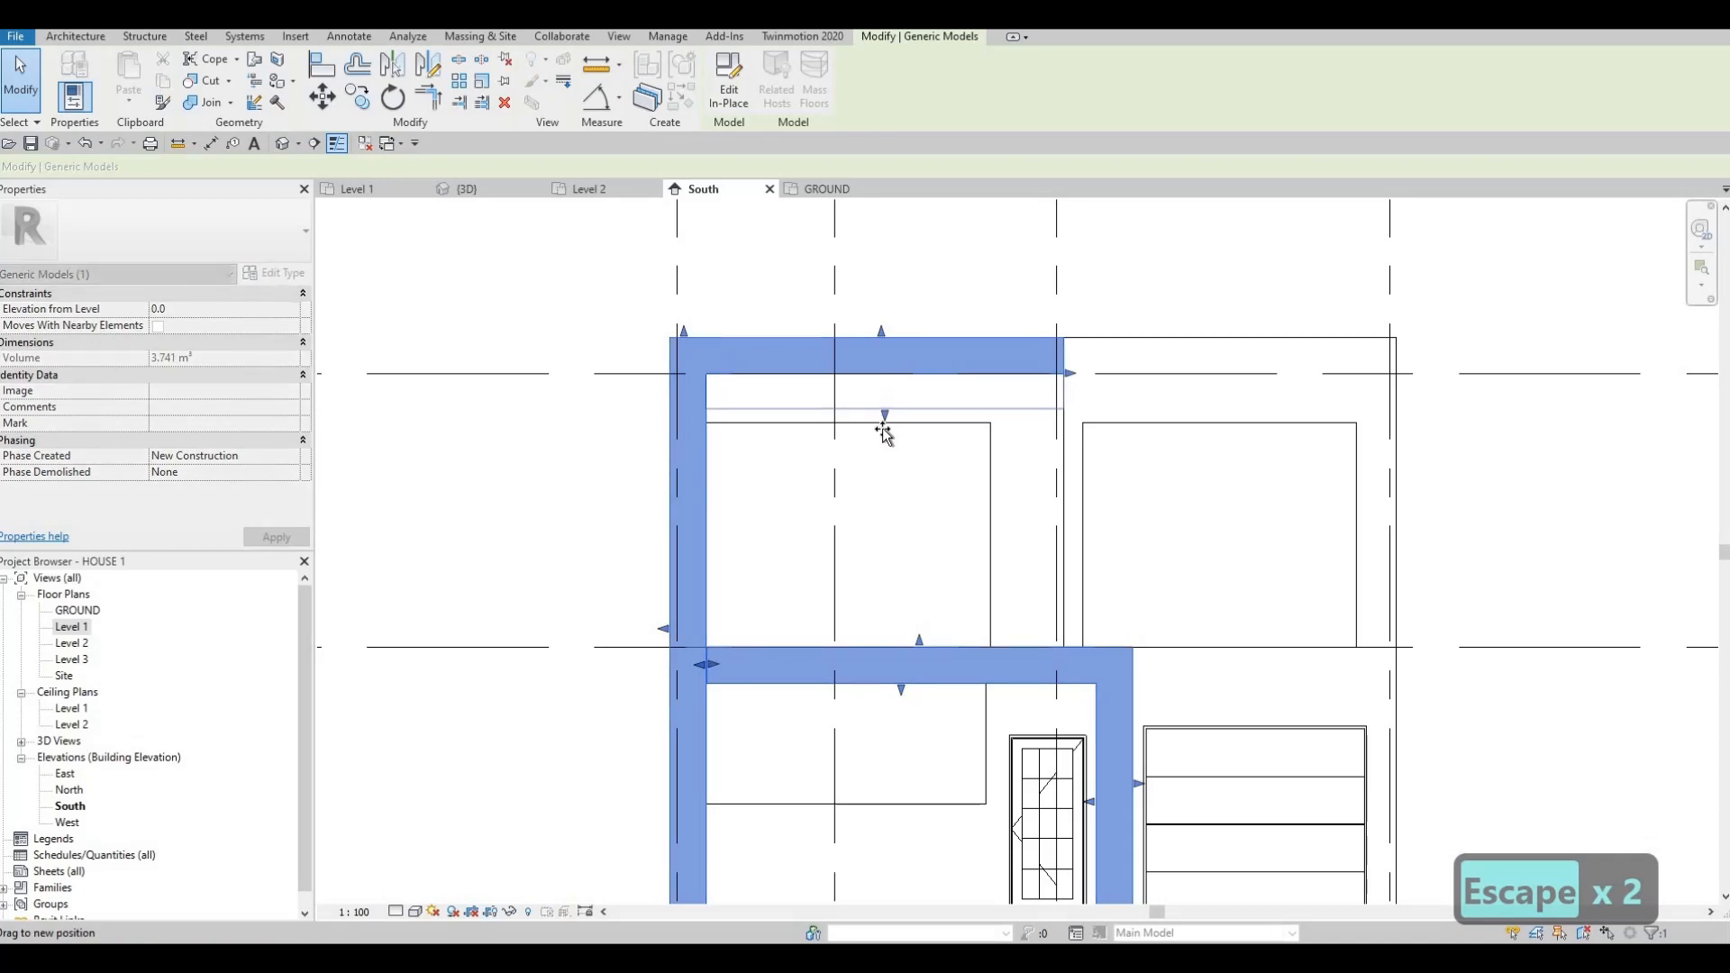
pyautogui.press('Escape')
pyautogui.press('Escape')
# - Examine the whole front facade in 3D with the deeper upper beam and widened curtain walls
pyautogui.scroll(-1, 738, 500)
pyautogui.moveTo(738, 500); pyautogui.dragTo(770, 428, button='middle')
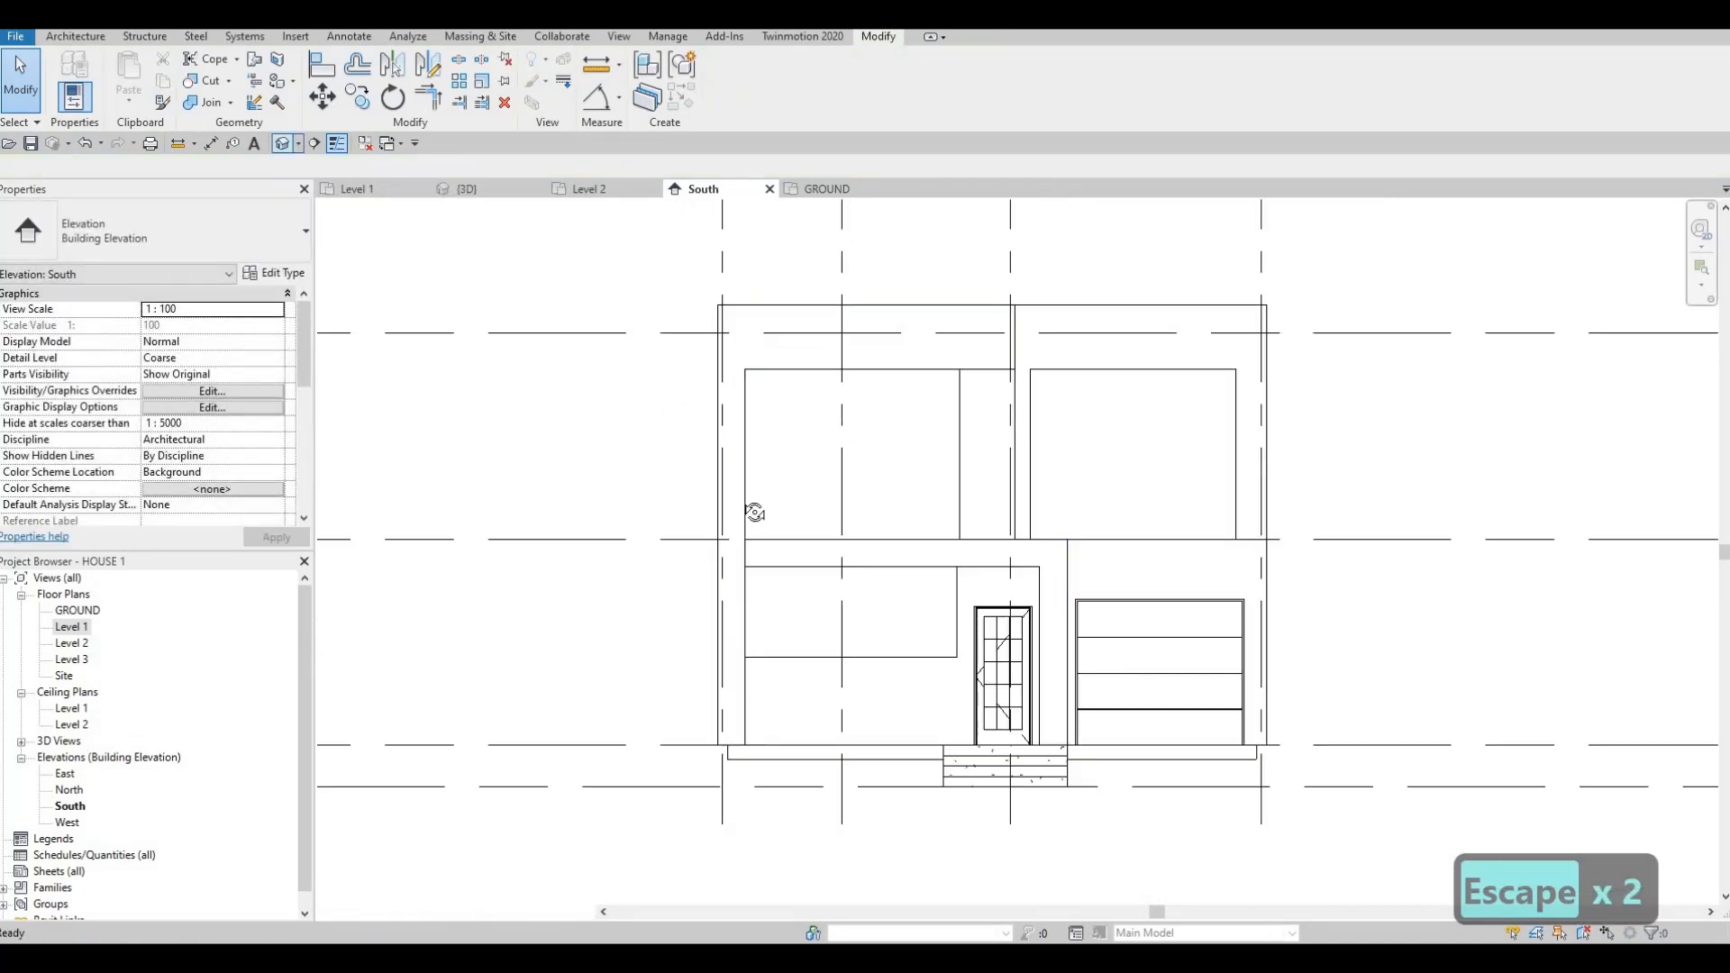
pyautogui.keyDown('shift'); pyautogui.moveTo(772, 433); pyautogui.dragTo(733, 726, button='middle'); pyautogui.keyUp('shift')
pyautogui.scroll(-2, 733, 726)
pyautogui.moveTo(793, 496)
pyautogui.keyDown('shift'); pyautogui.mouseDown(button='middle')
pyautogui.moveTo(816, 635)
pyautogui.moveTo(826, 506)
pyautogui.mouseUp(button='middle'); pyautogui.keyUp('shift')
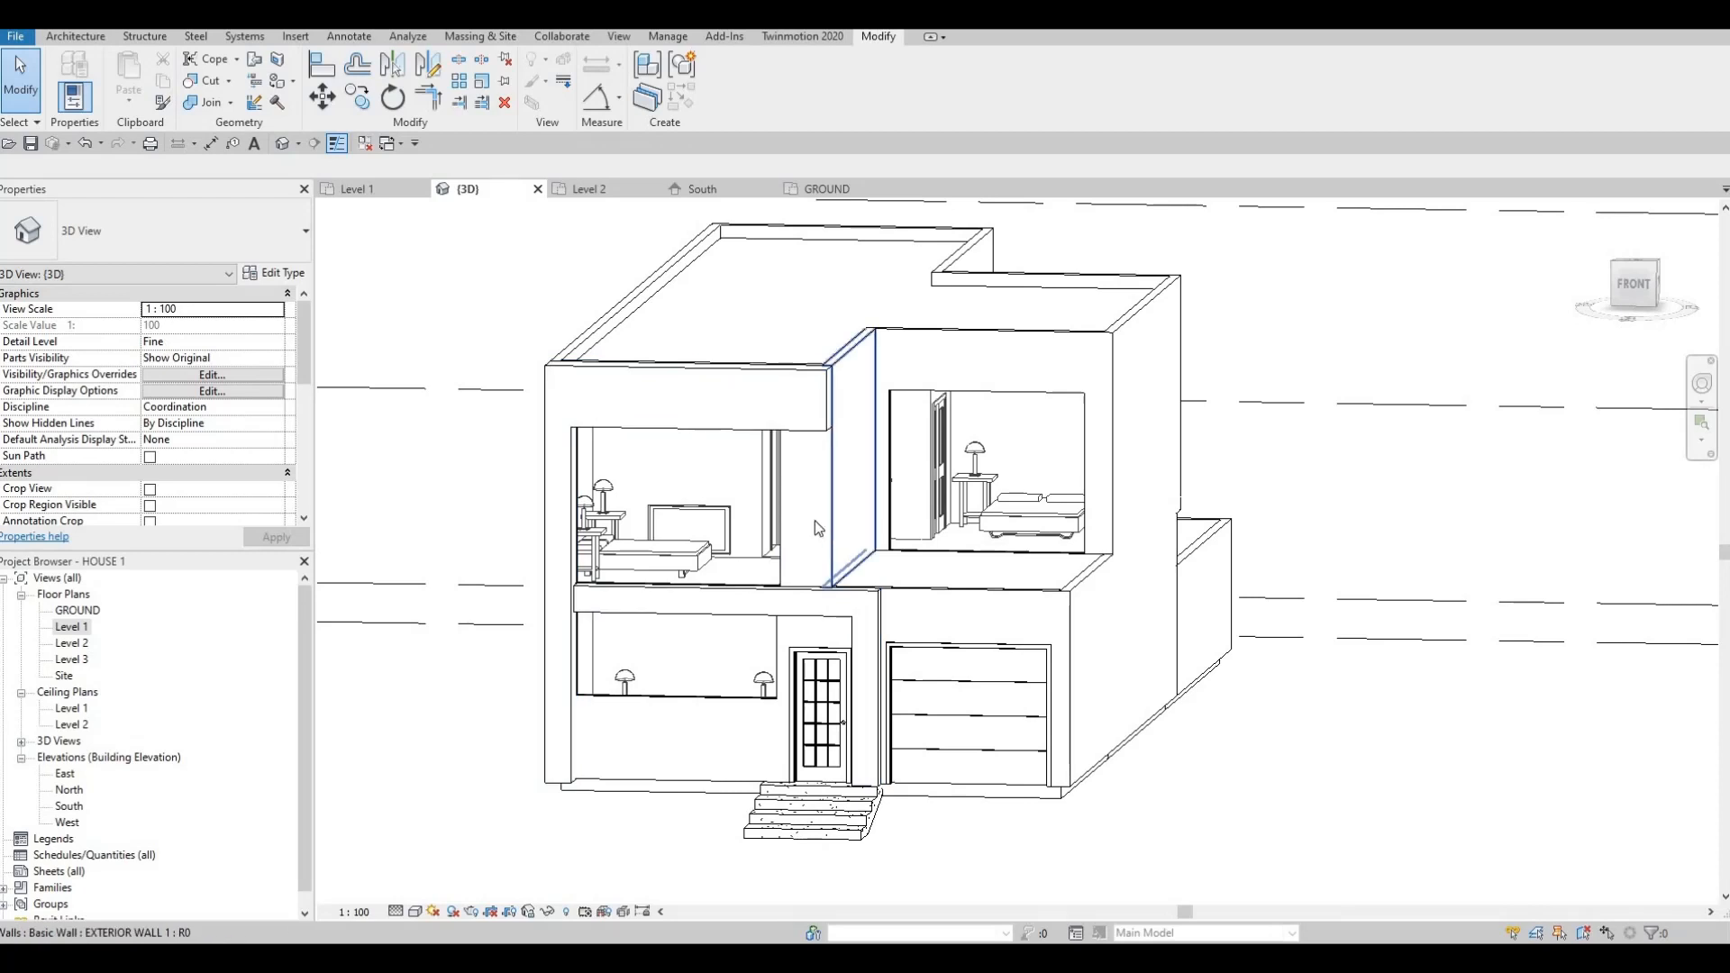
# - Start an in-place component in the Generic Models category, accepting the default name
pyautogui.keyDown('shift'); pyautogui.moveTo(786, 467); pyautogui.dragTo(830, 453, button='middle'); pyautogui.keyUp('shift')
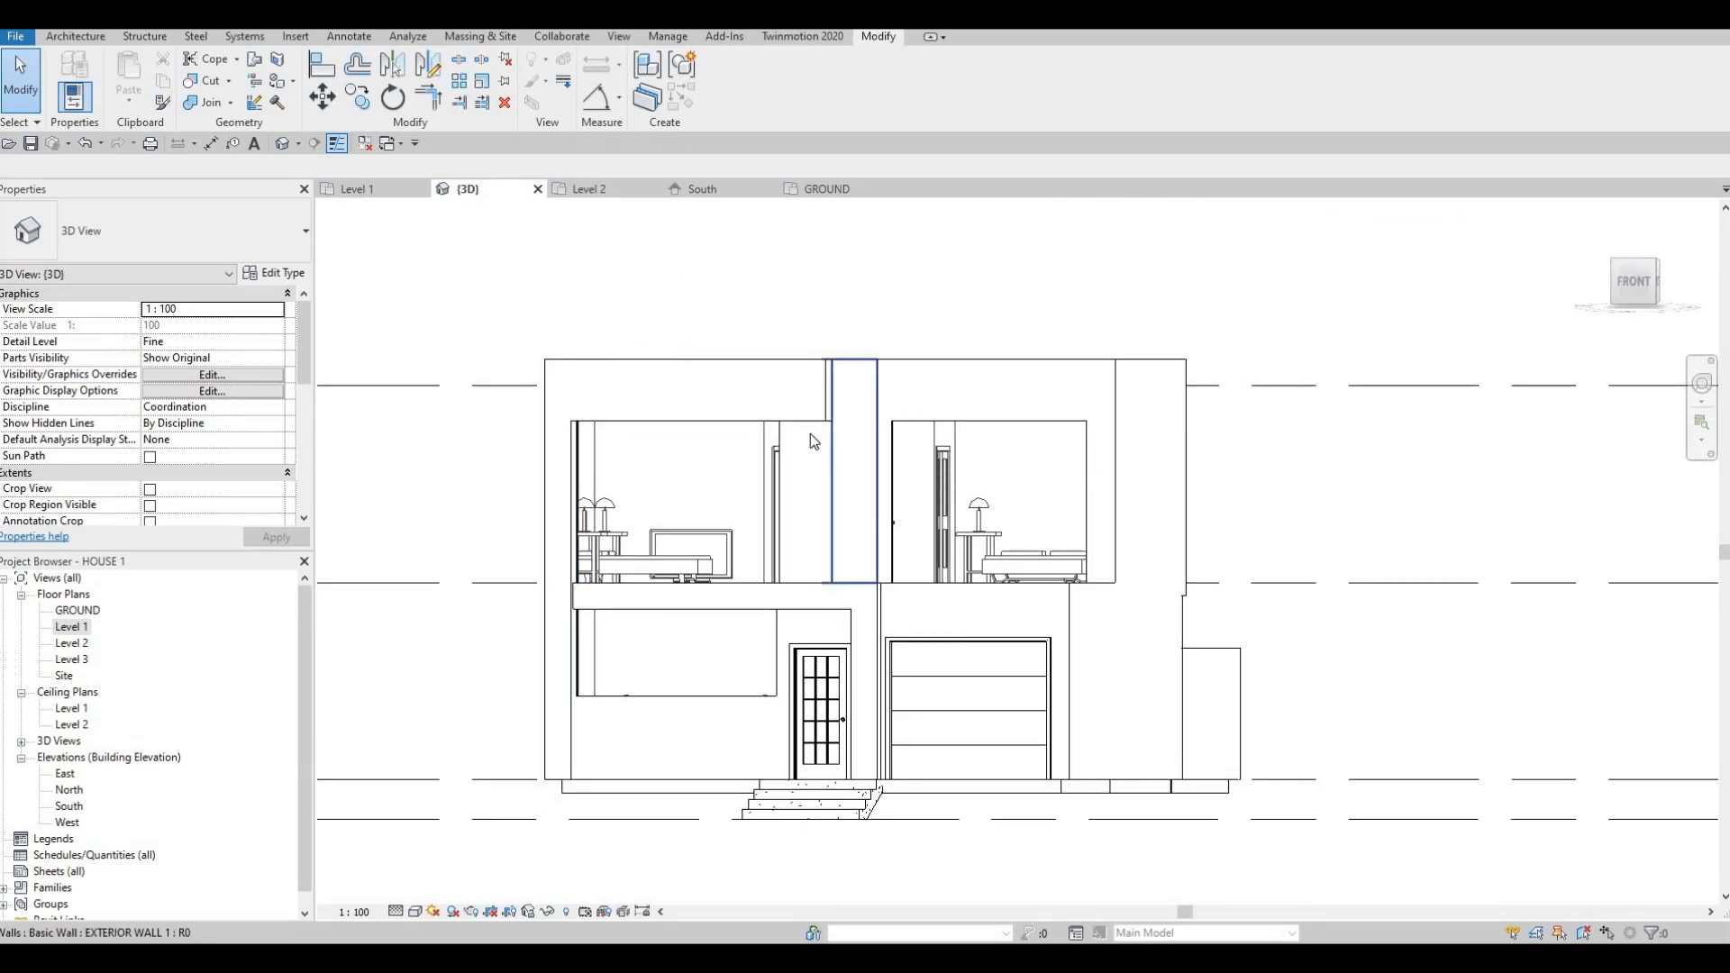
pyautogui.keyDown('shift'); pyautogui.moveTo(812, 476); pyautogui.dragTo(902, 540, button='middle'); pyautogui.keyUp('shift')
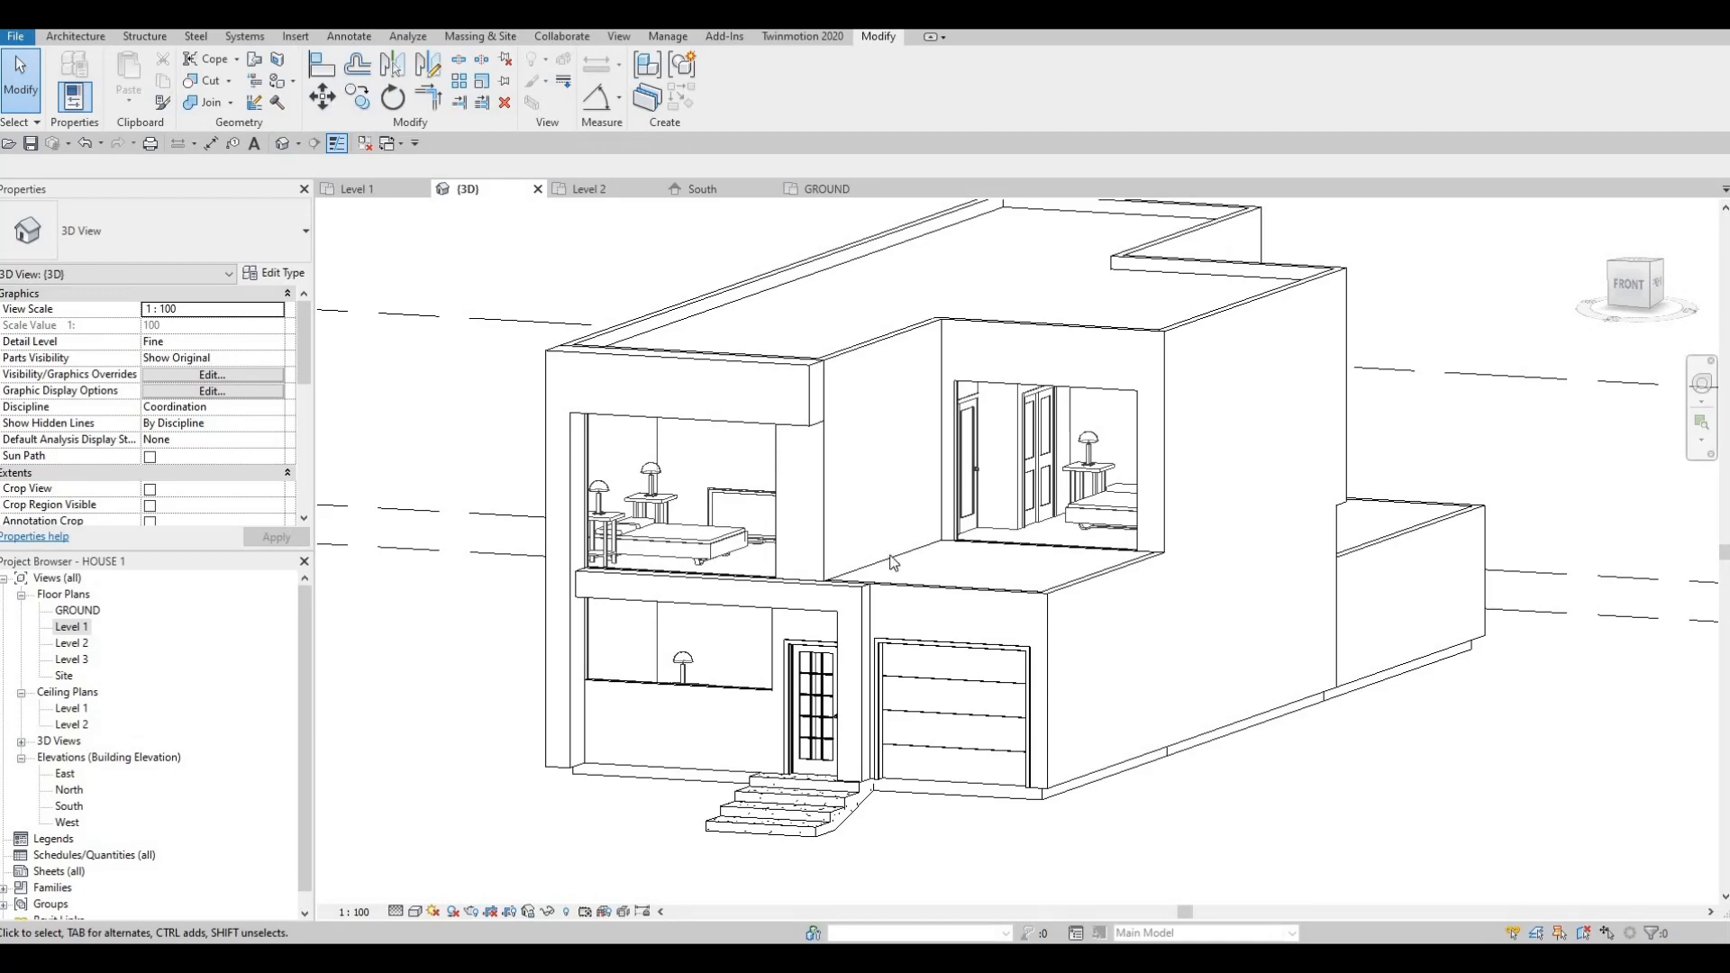
pyautogui.press('F1')
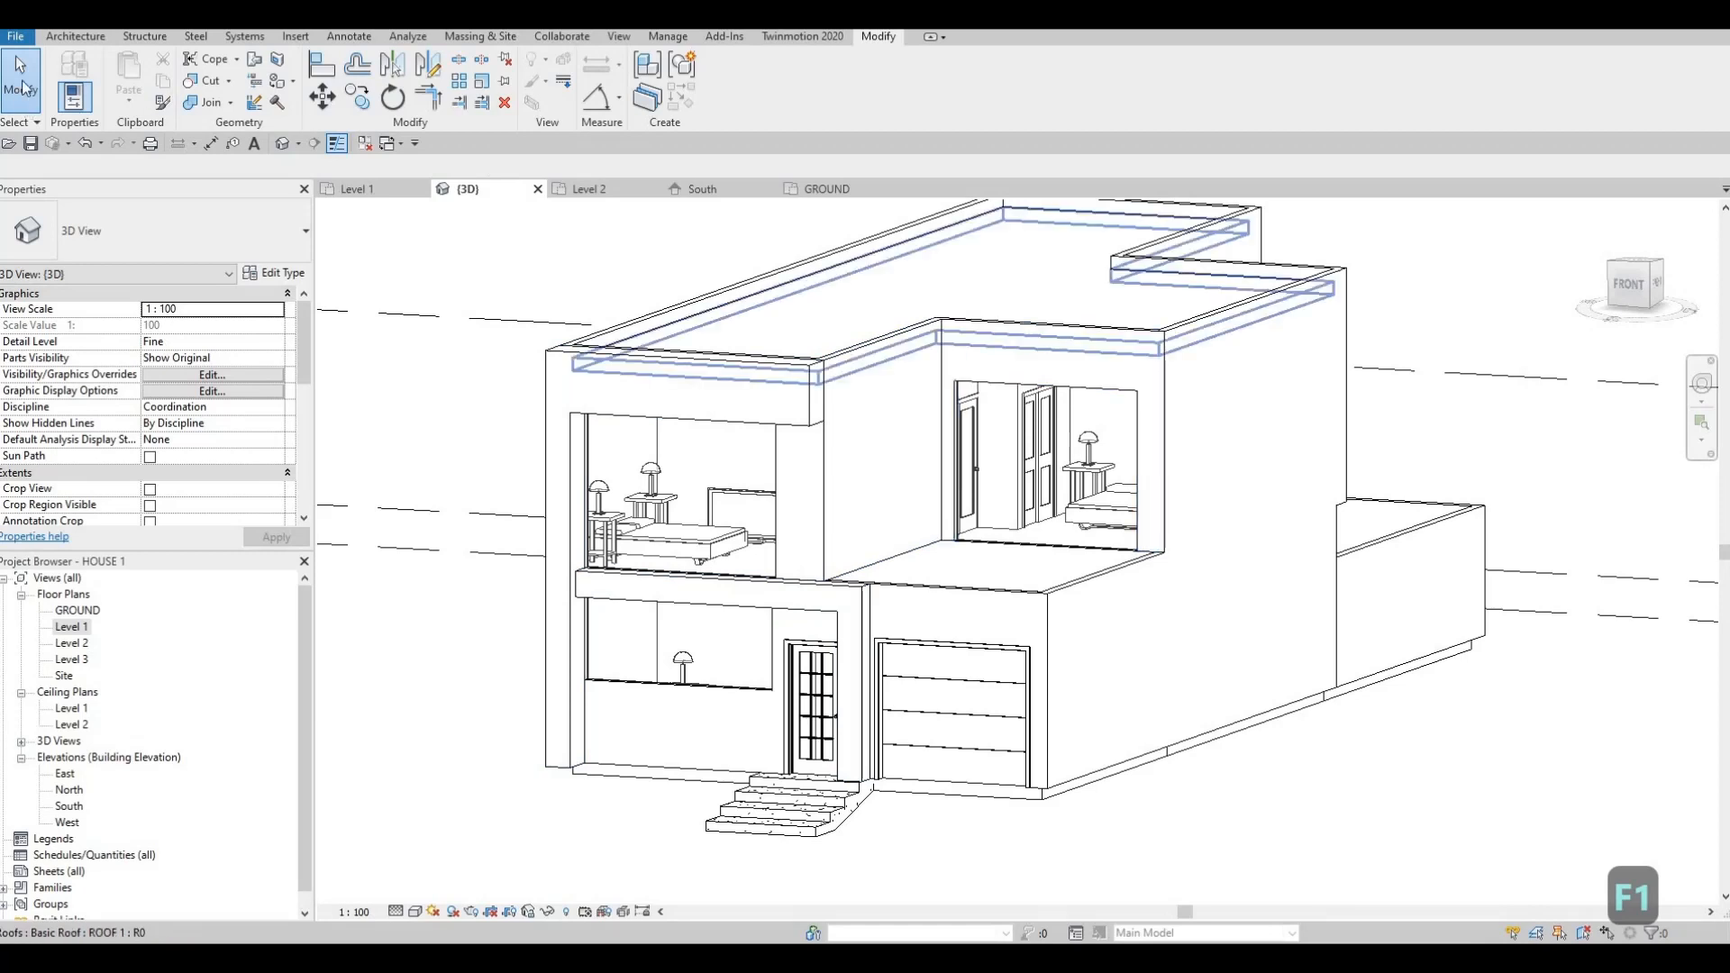
pyautogui.click(72, 36)
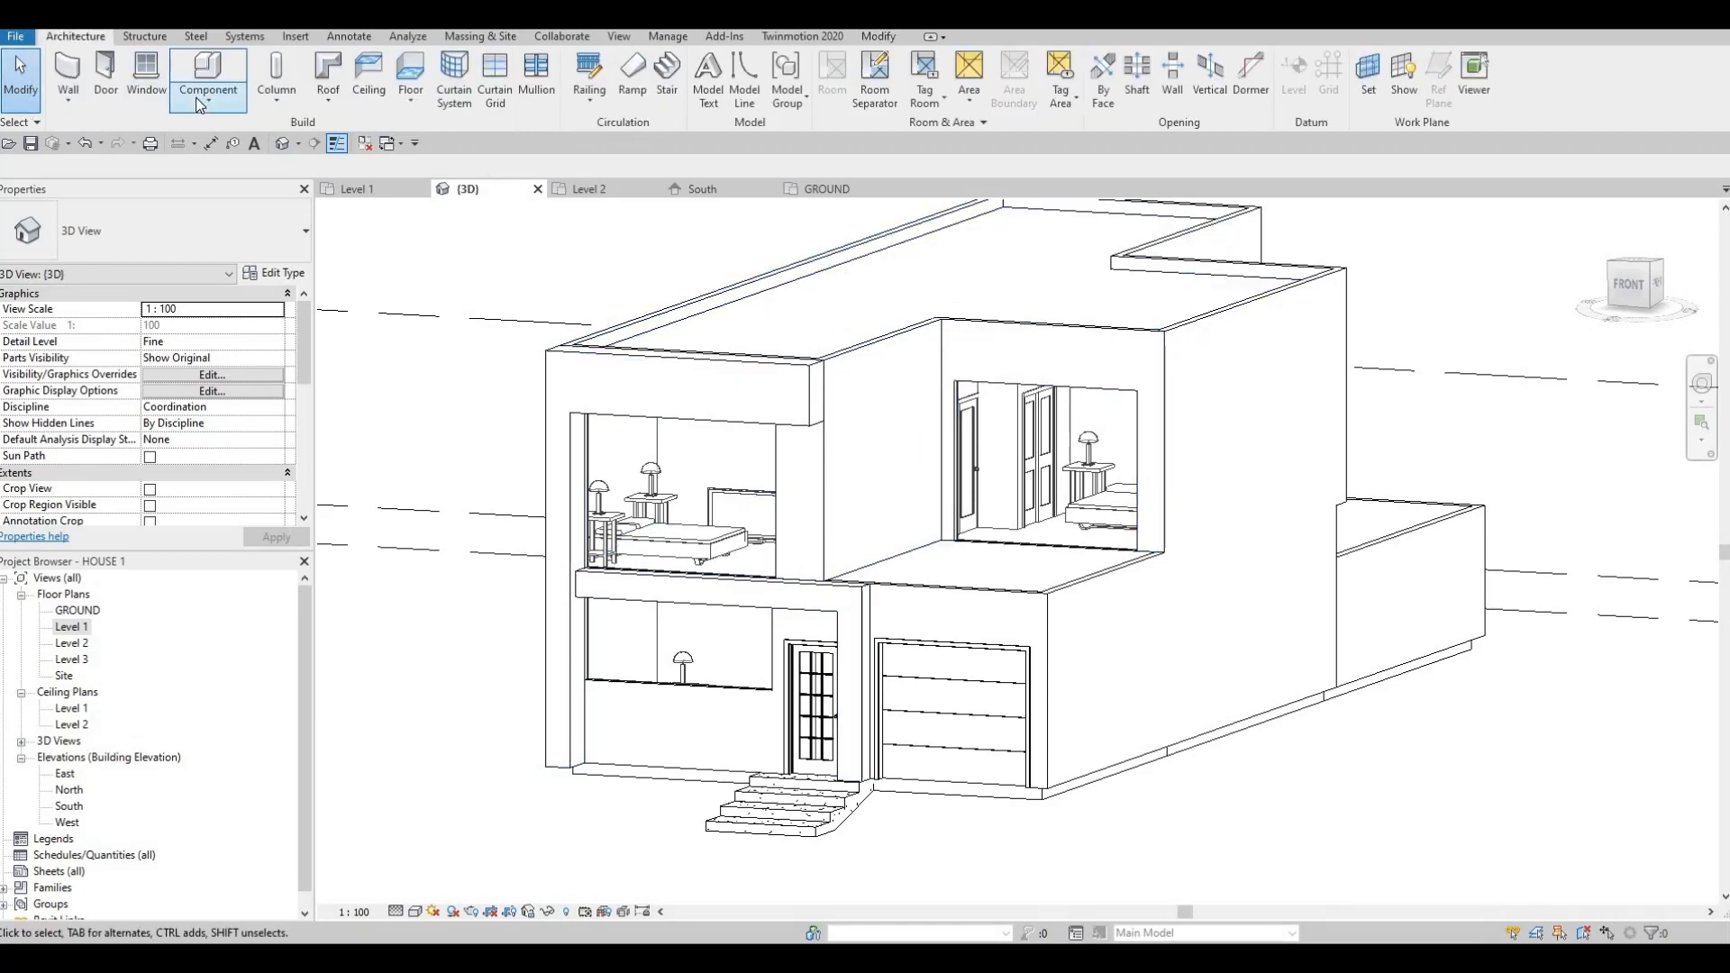
pyautogui.click(251, 187)
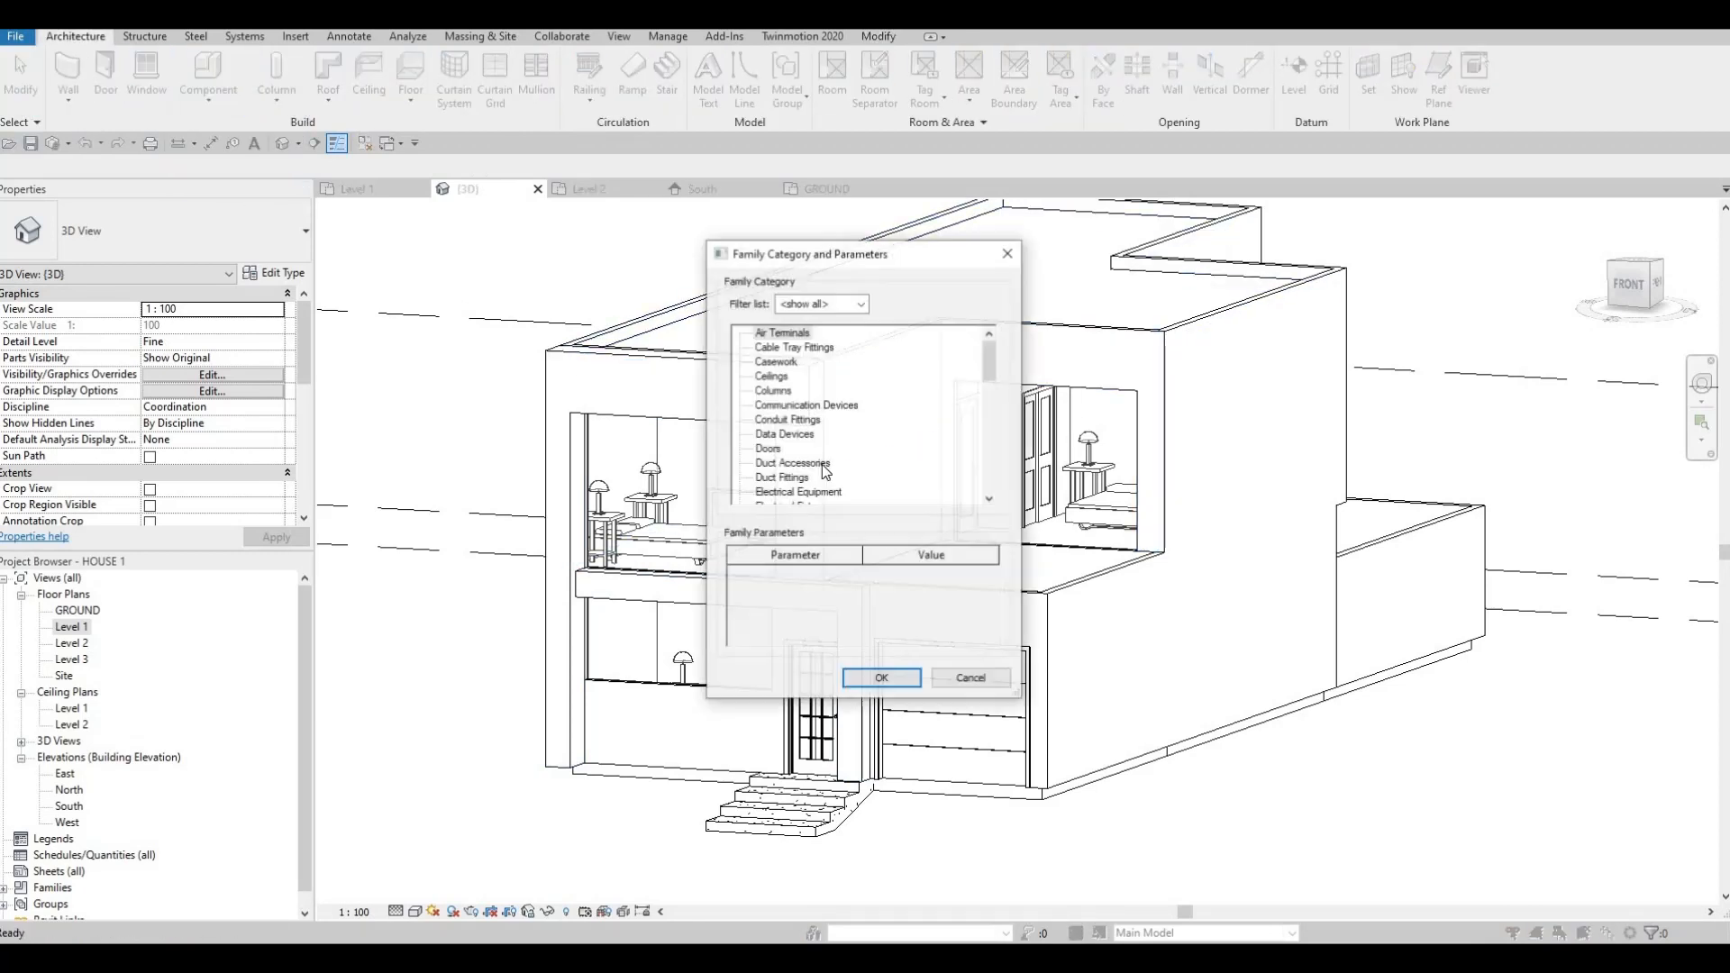
pyautogui.scroll(-3, 827, 475)
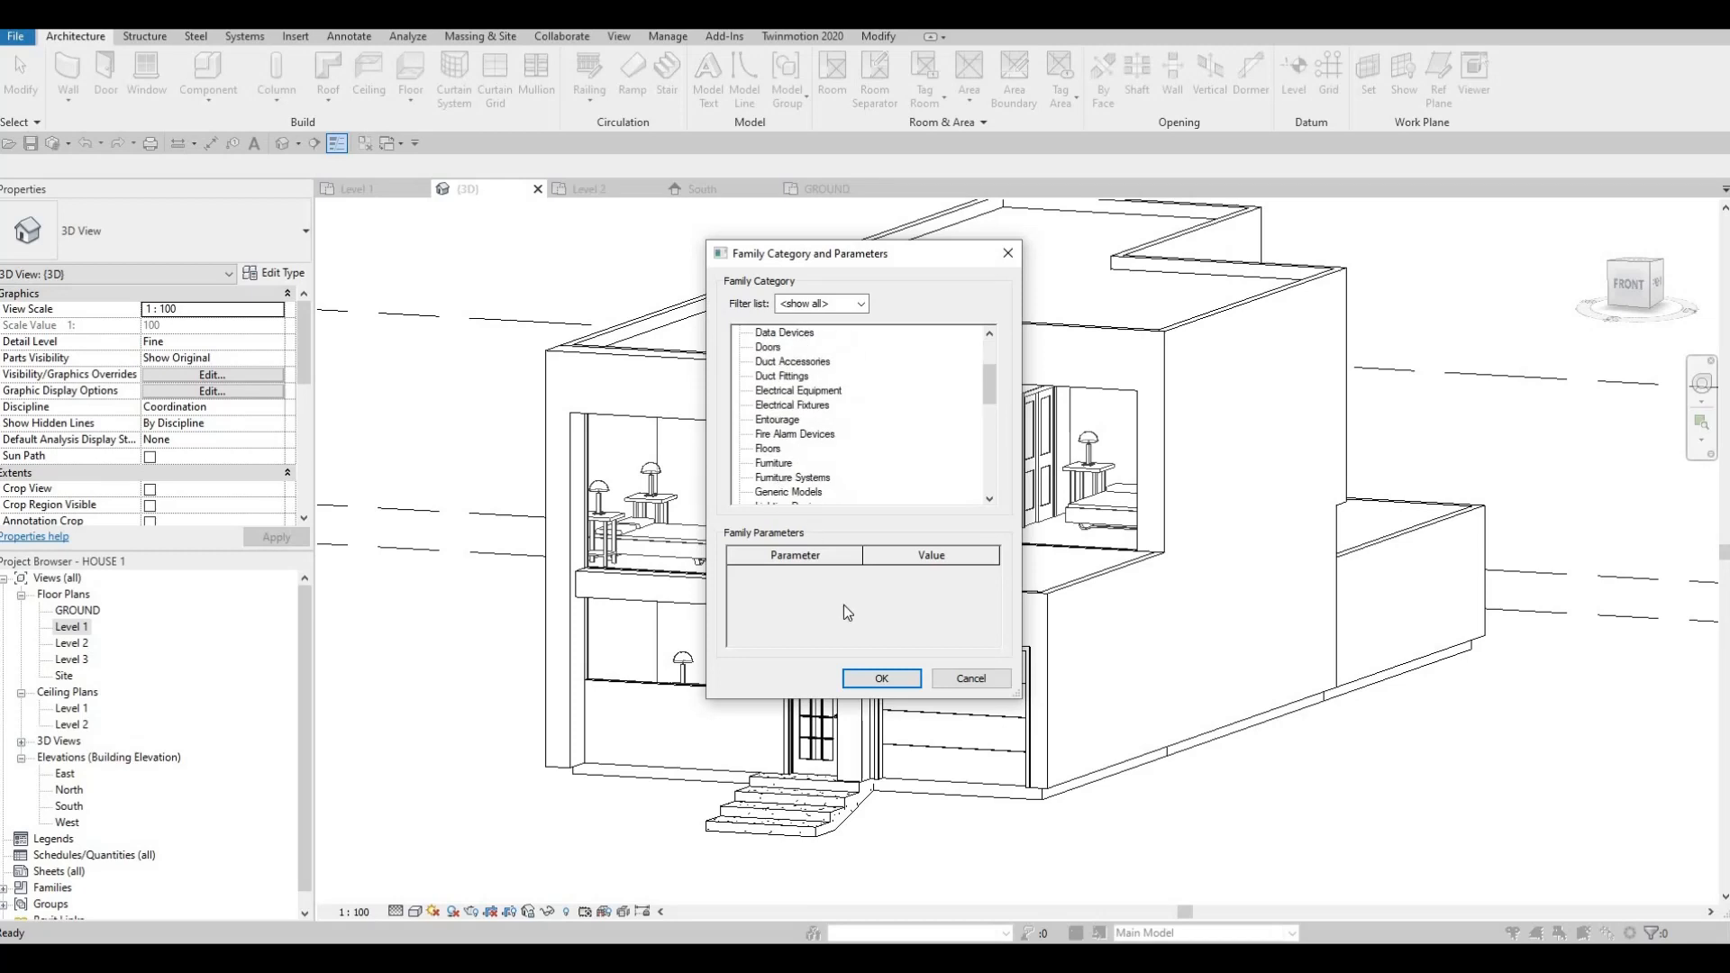
pyautogui.press('g')
pyautogui.click(882, 677)
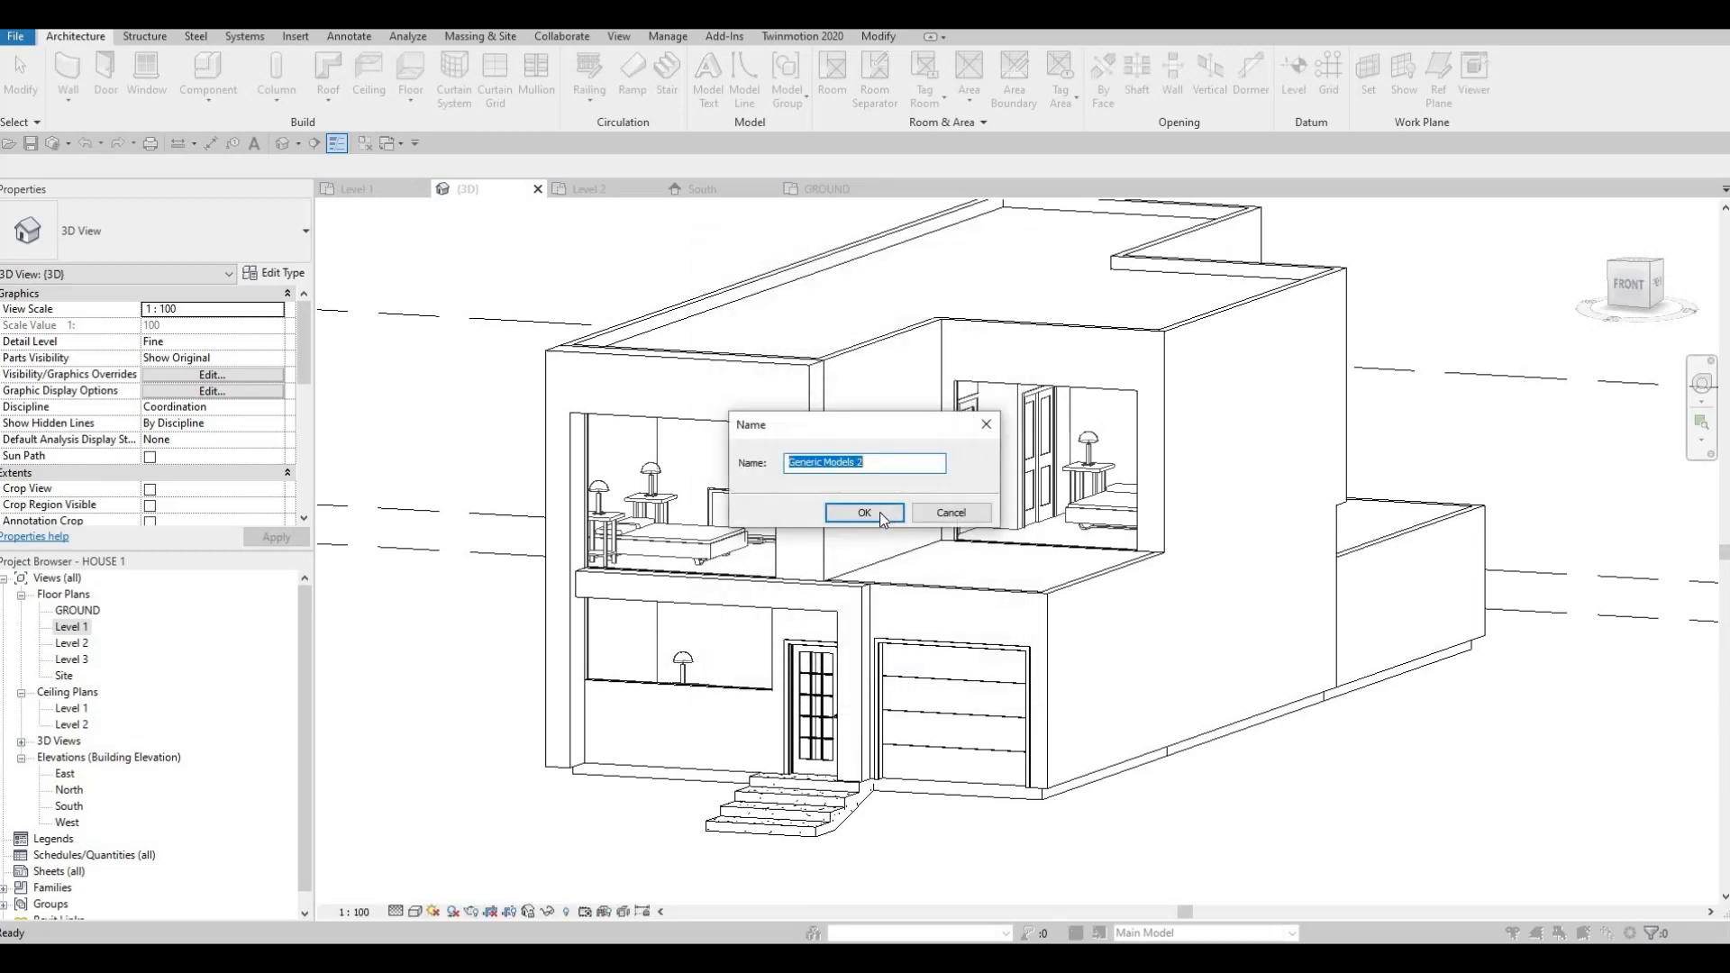
pyautogui.click(878, 510)
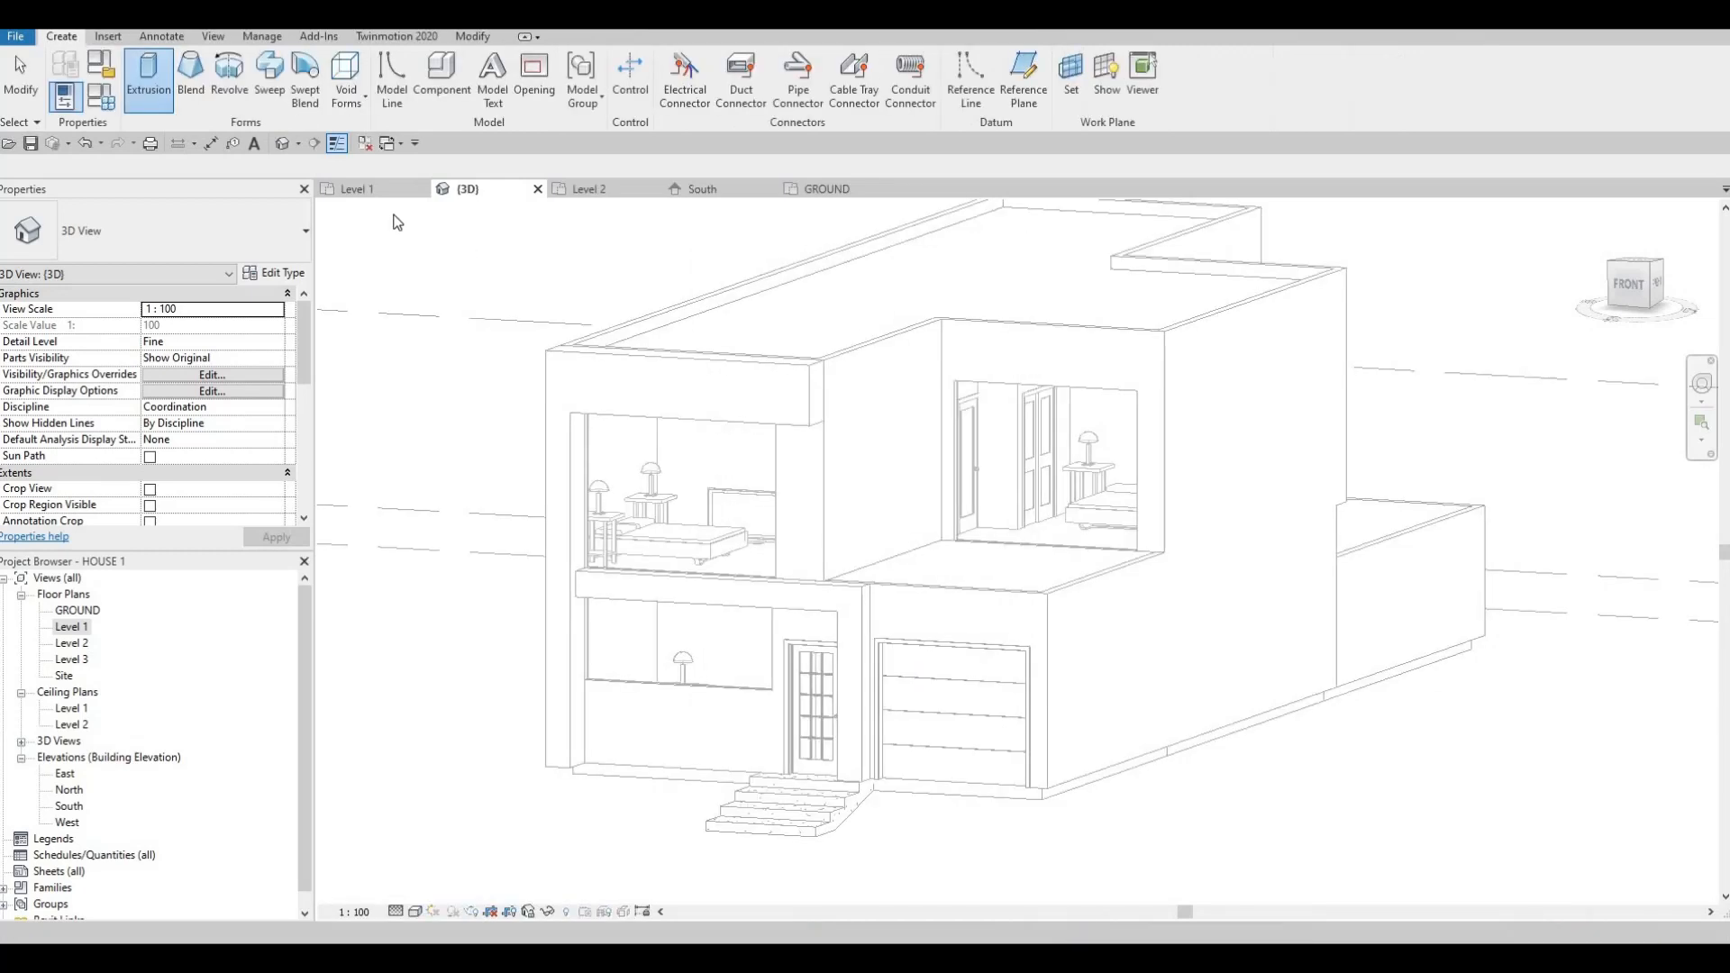
# - Start a sweep and pick the top outer edges of the upper side wall and the recessed front wall as its path
pyautogui.click(270, 83)
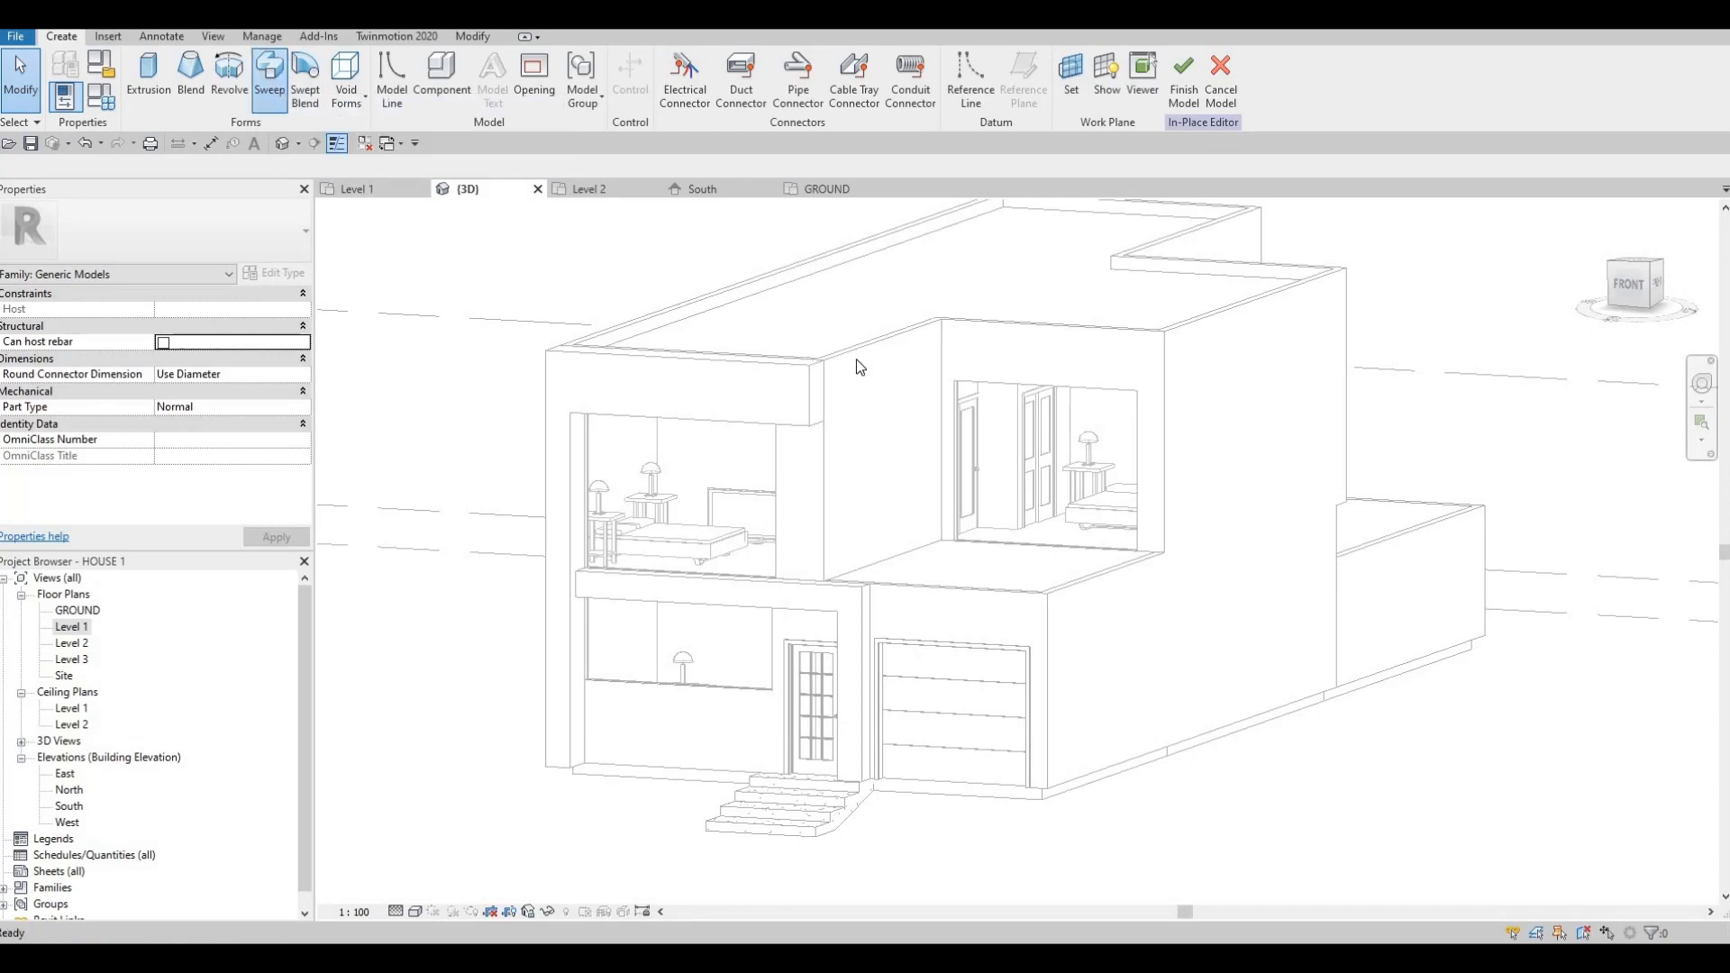
pyautogui.click(781, 97)
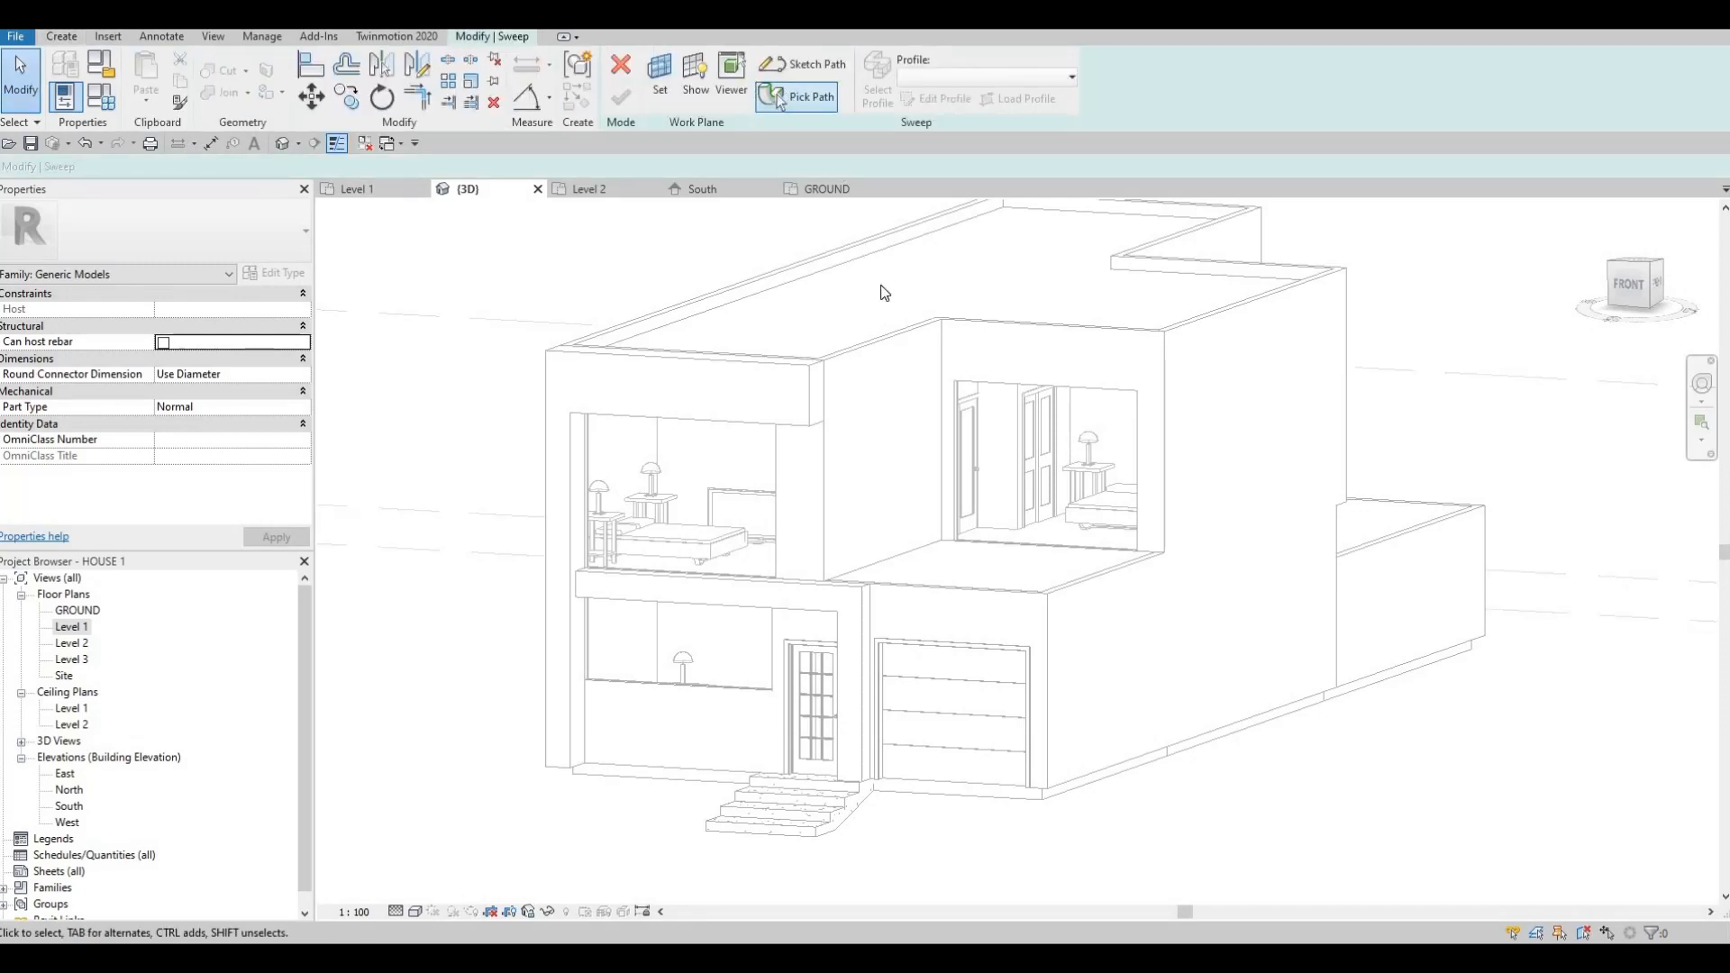
pyautogui.click(985, 336)
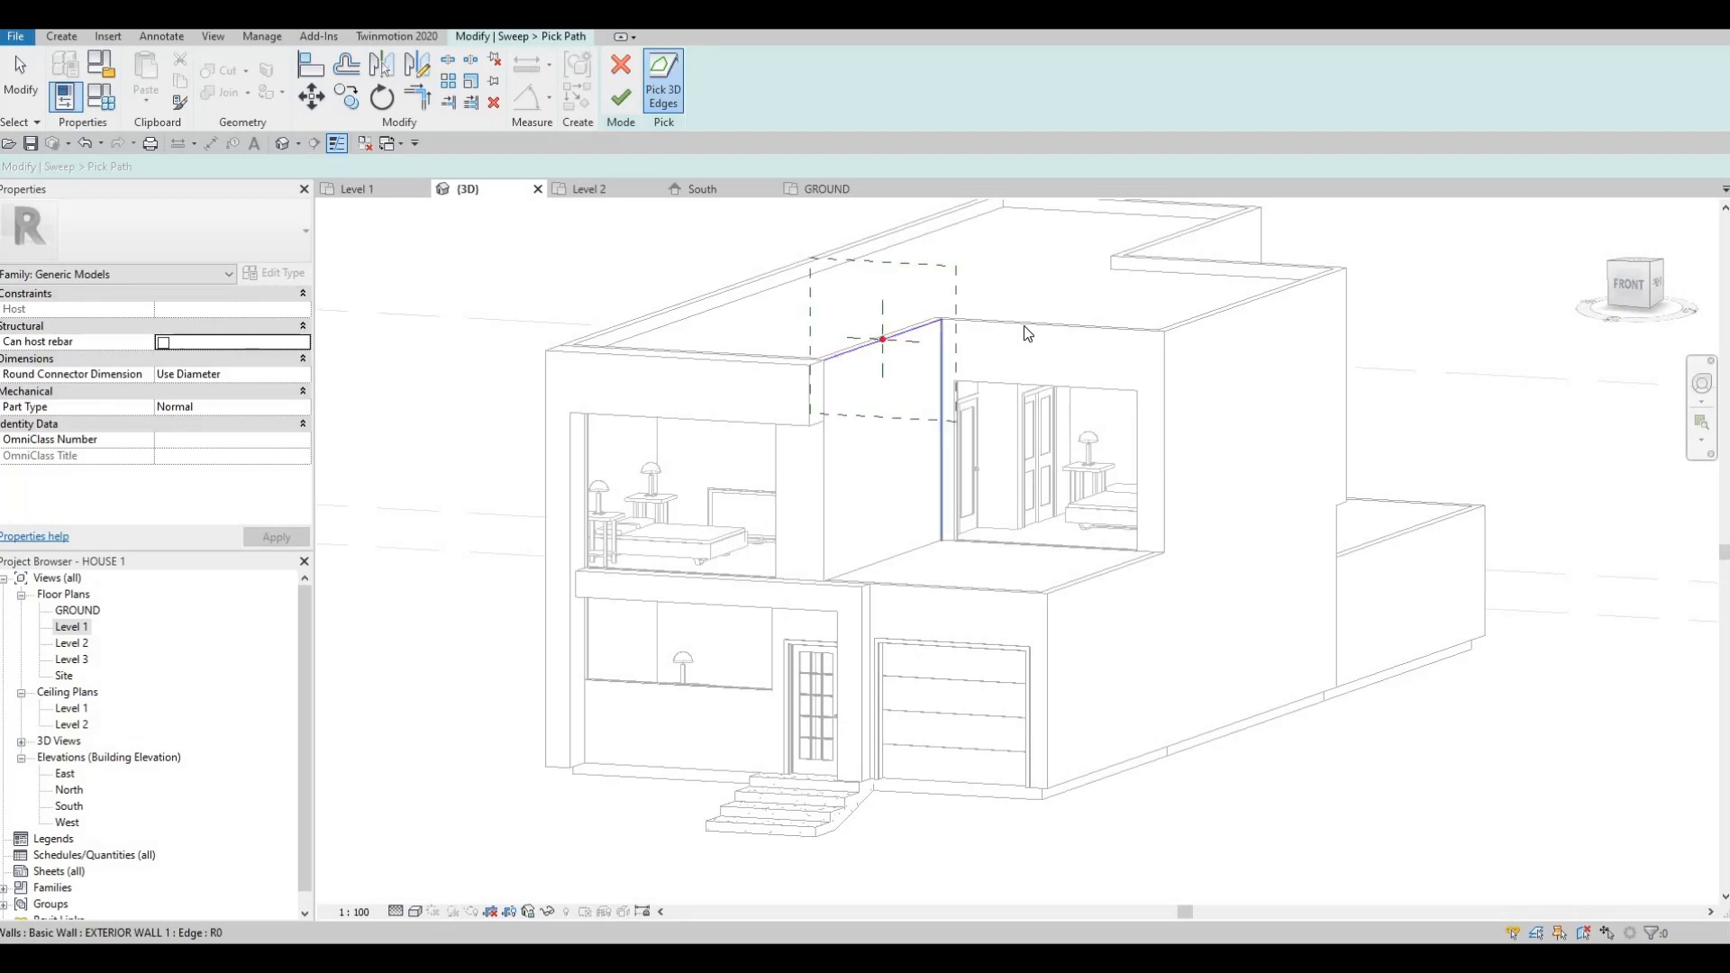
pyautogui.scroll(4, 963, 315)
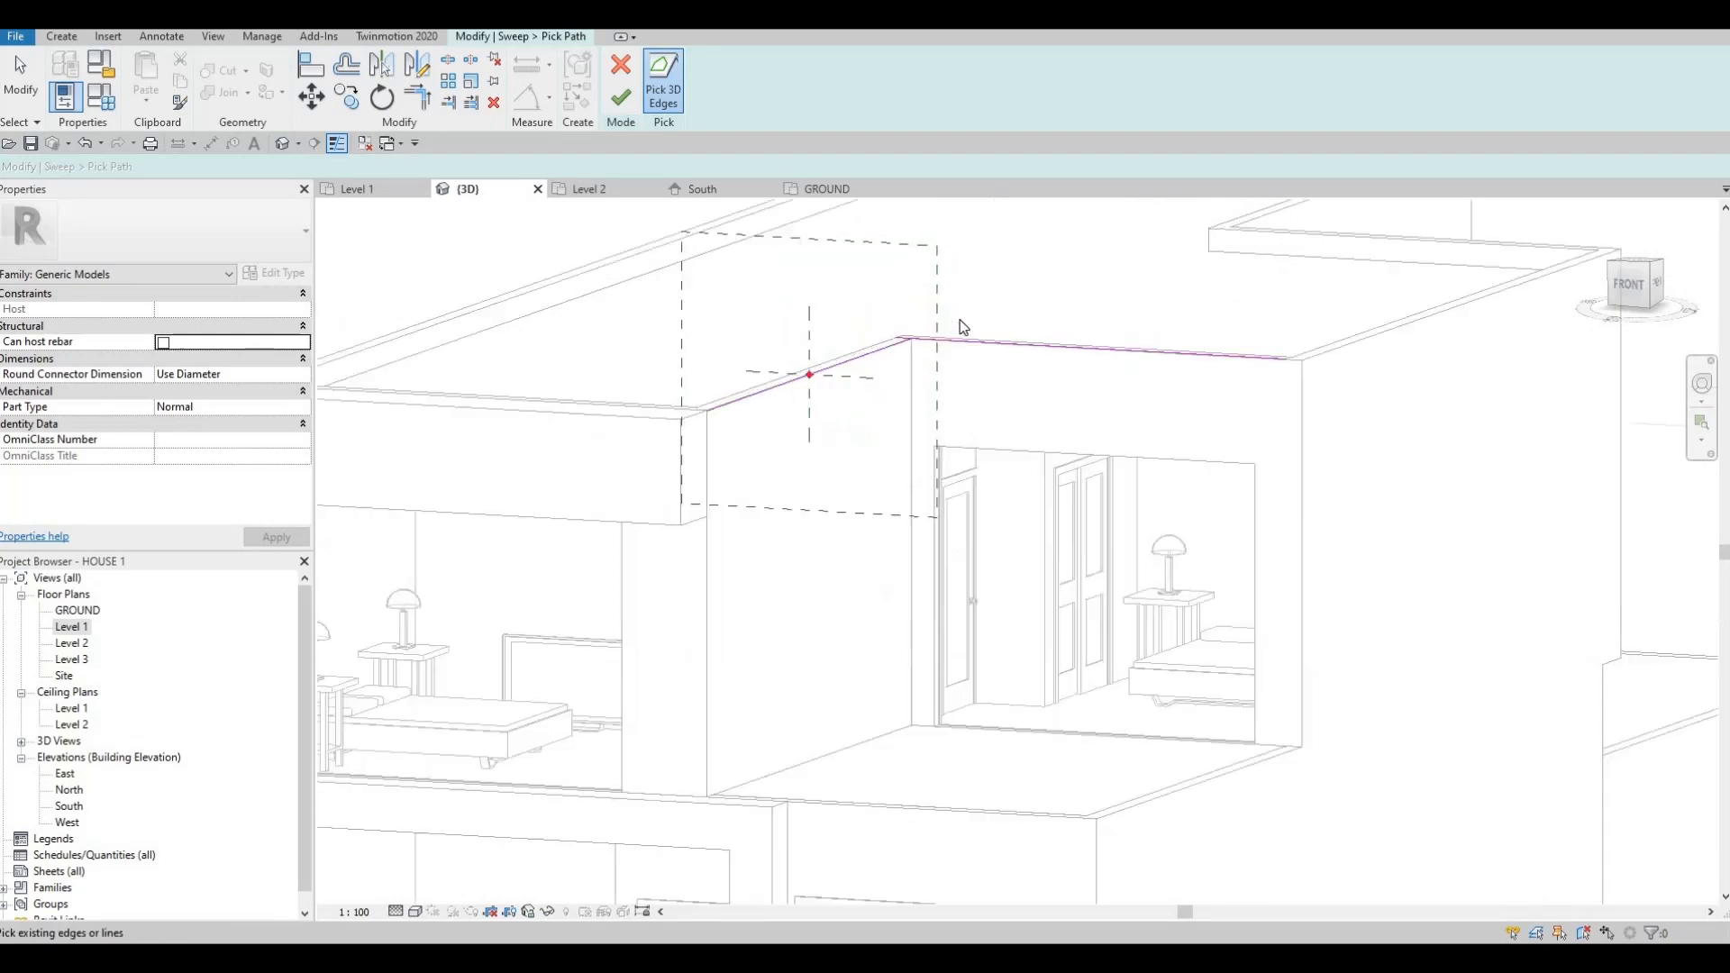
# - Trim the two sweep path lines so they meet at the inner corner between the side wall and the recessed front wall
pyautogui.press('t')
pyautogui.press('r')
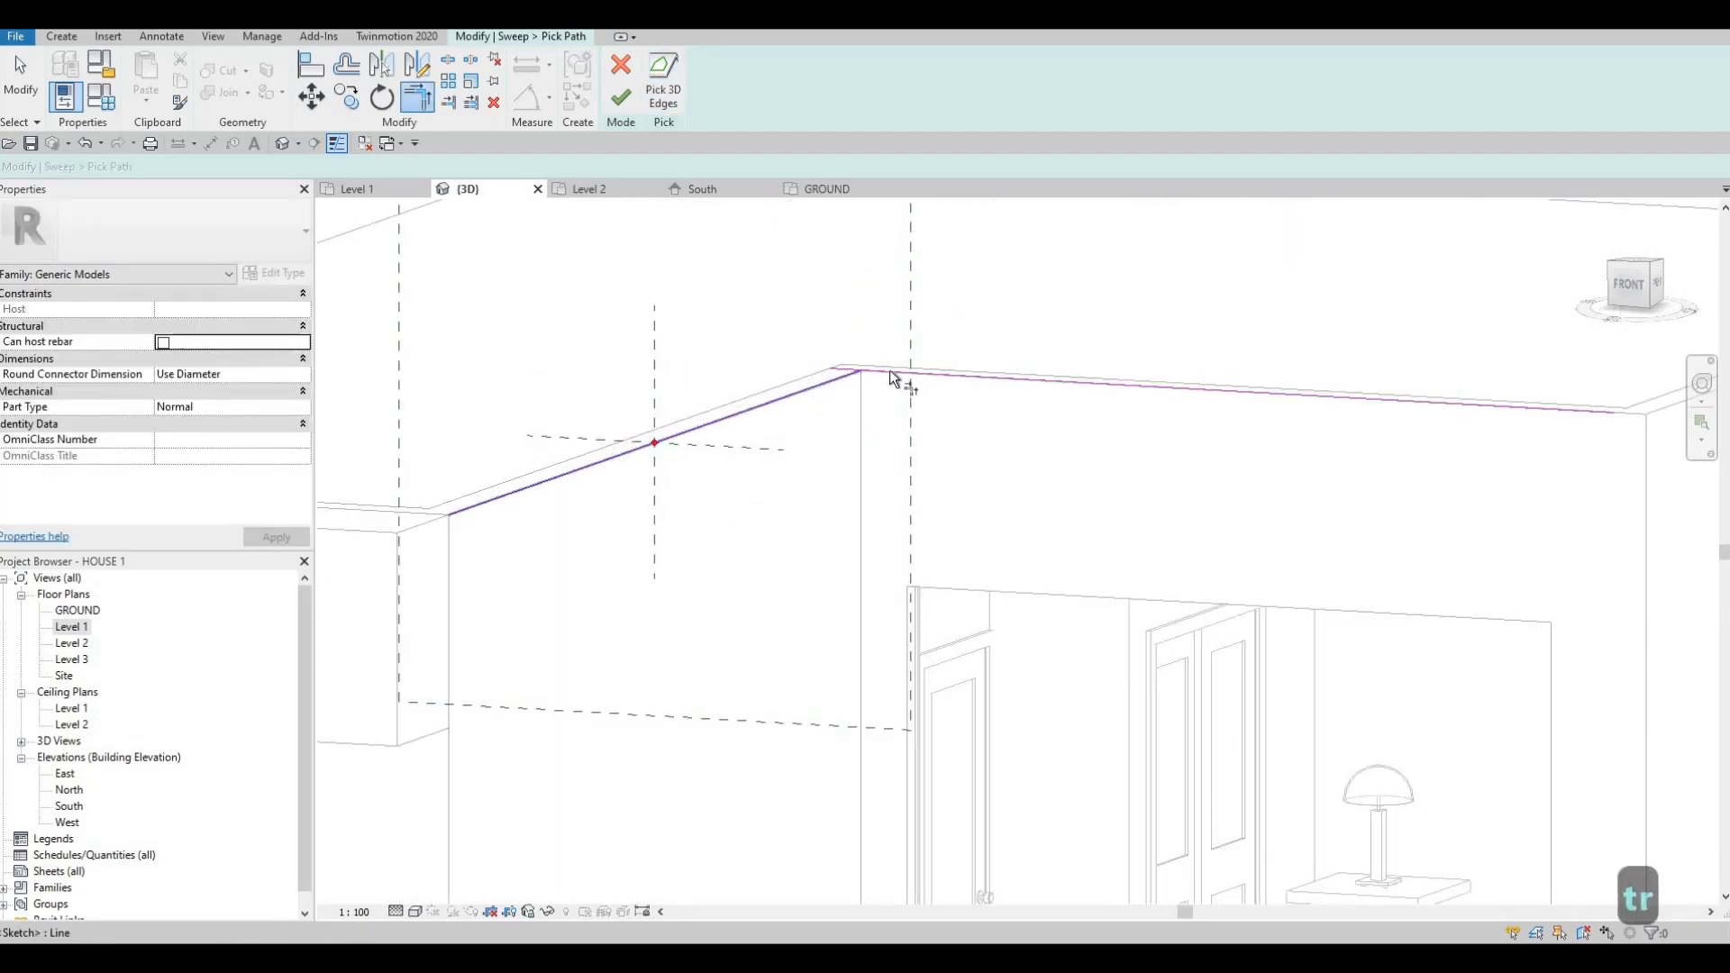
pyautogui.scroll(-3, 1344, 370)
pyautogui.scroll(2, 1333, 391)
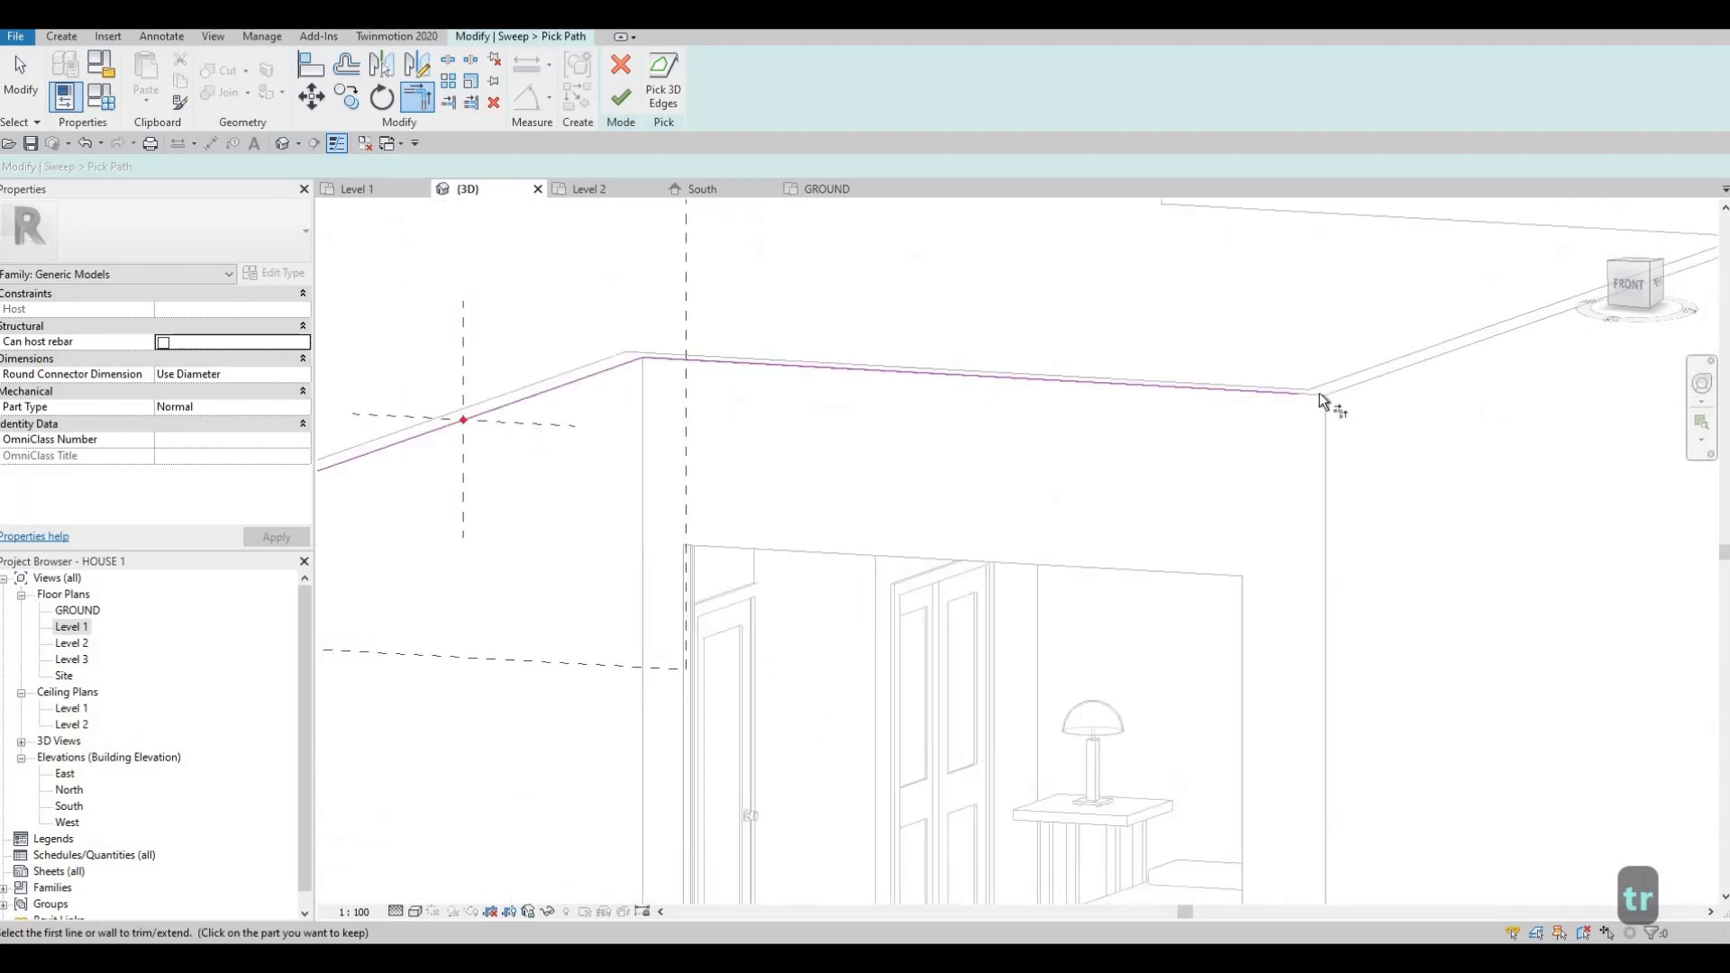
pyautogui.press('Tab')
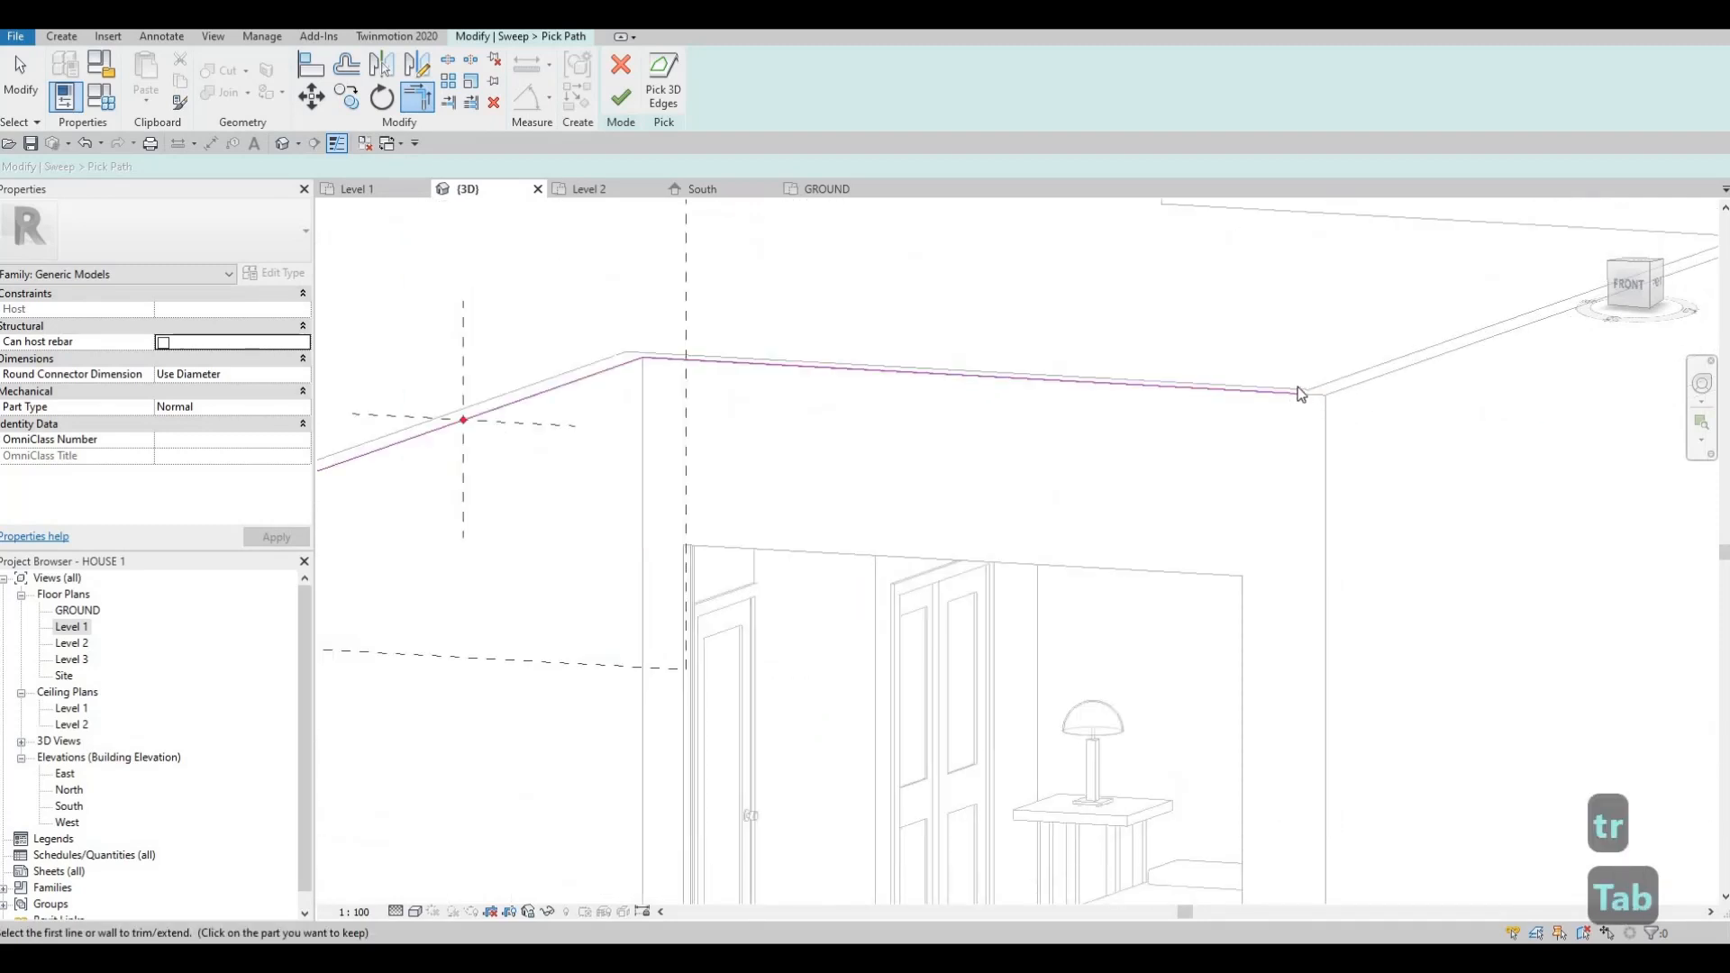
pyautogui.press('Tab')
pyautogui.press('Escape')
pyautogui.press('Escape')
# - Extend the free end of the front path line to the recessed wall's outer corner and finish the path
pyautogui.scroll(2, 1308, 397)
pyautogui.click(1296, 389)
pyautogui.moveTo(1299, 395); pyautogui.dragTo(1363, 400)
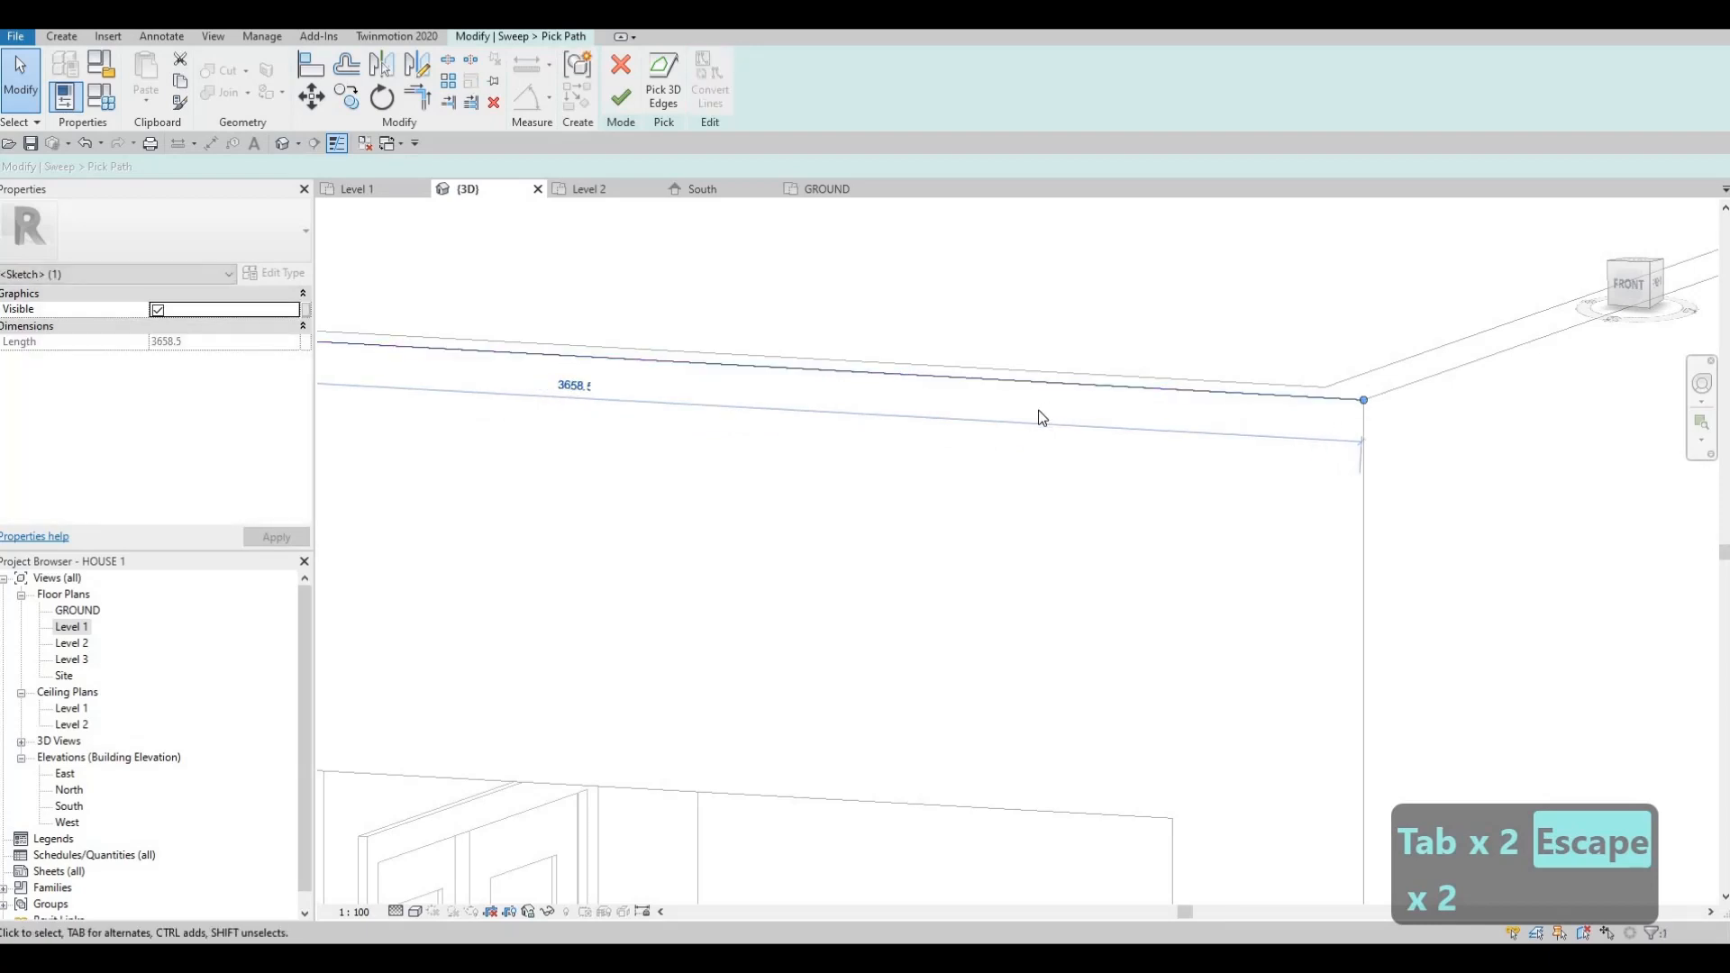
pyautogui.press('Escape')
pyautogui.scroll(-4, 943, 396)
pyautogui.click(622, 101)
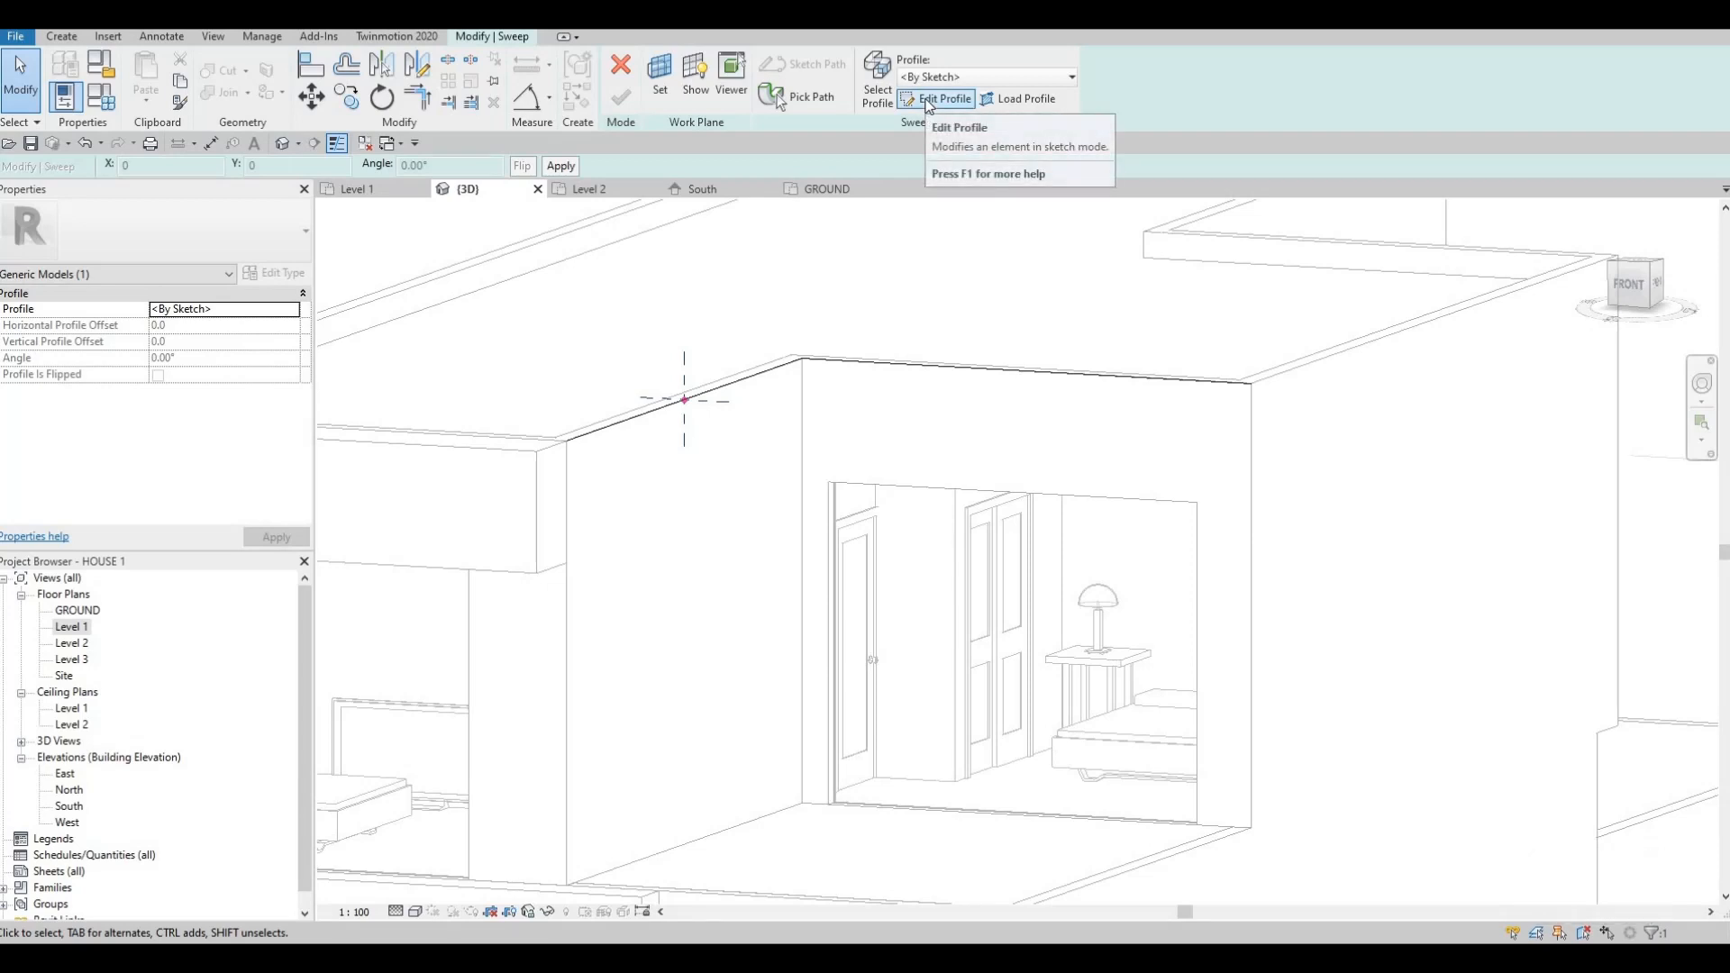
# - Open the sweep profile for sketching and assign the material PAINT 1 to the sweep
pyautogui.click(935, 98)
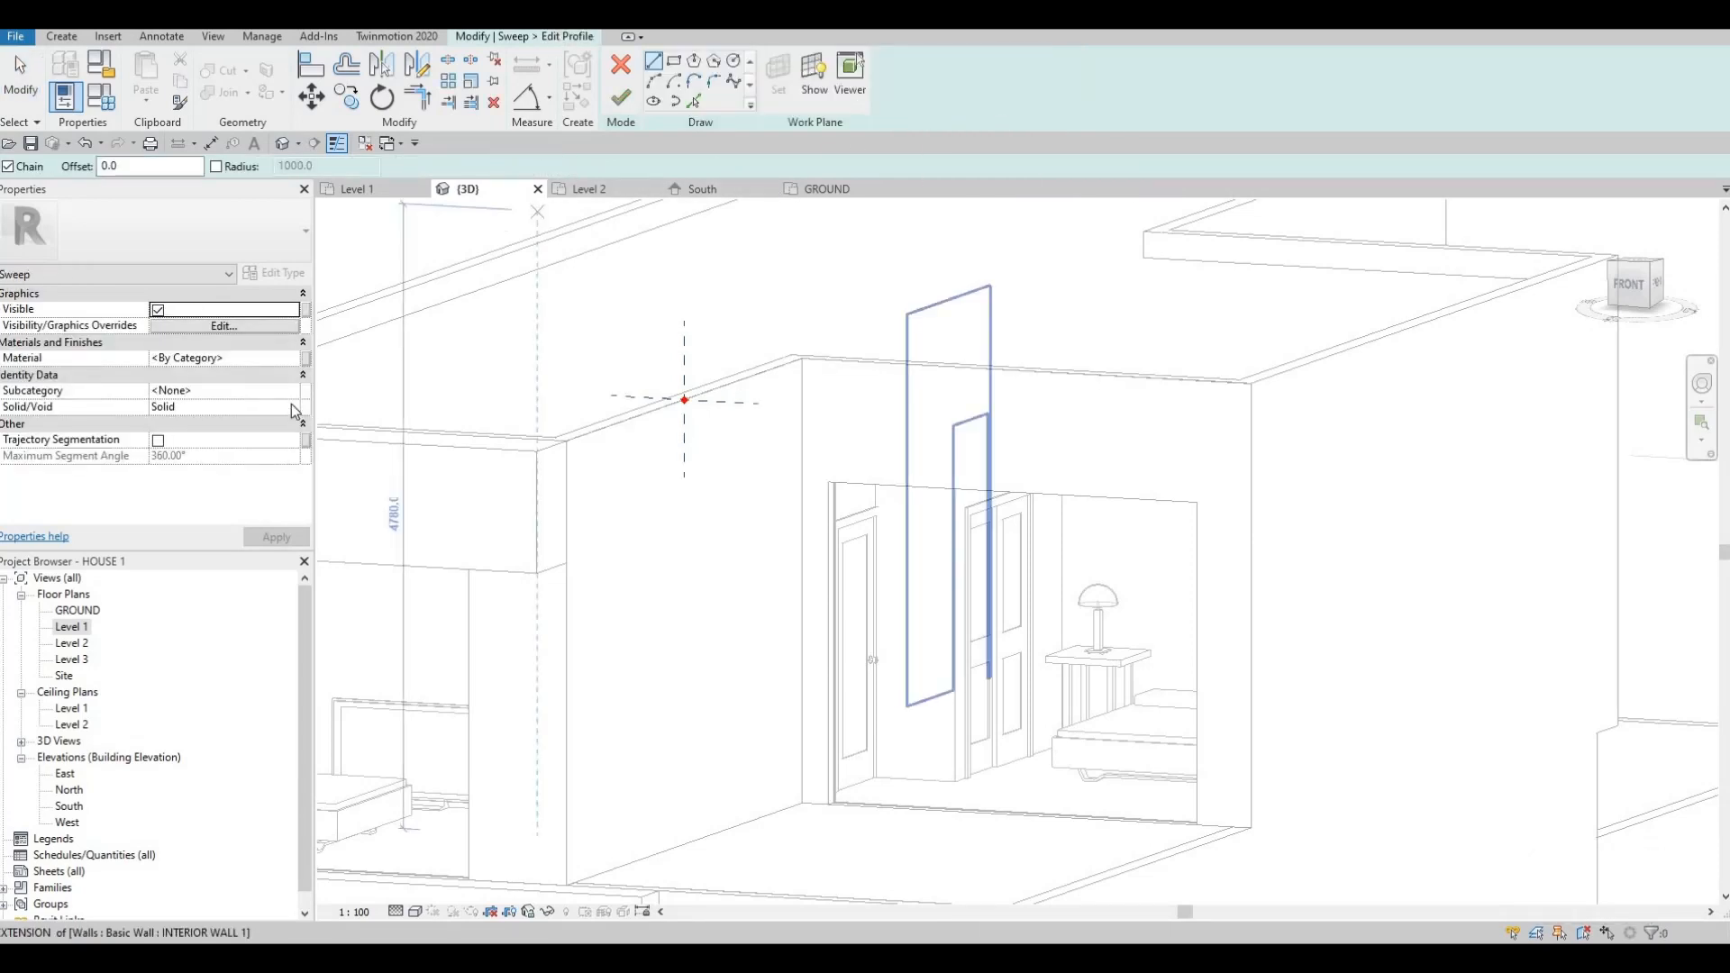
pyautogui.click(286, 357)
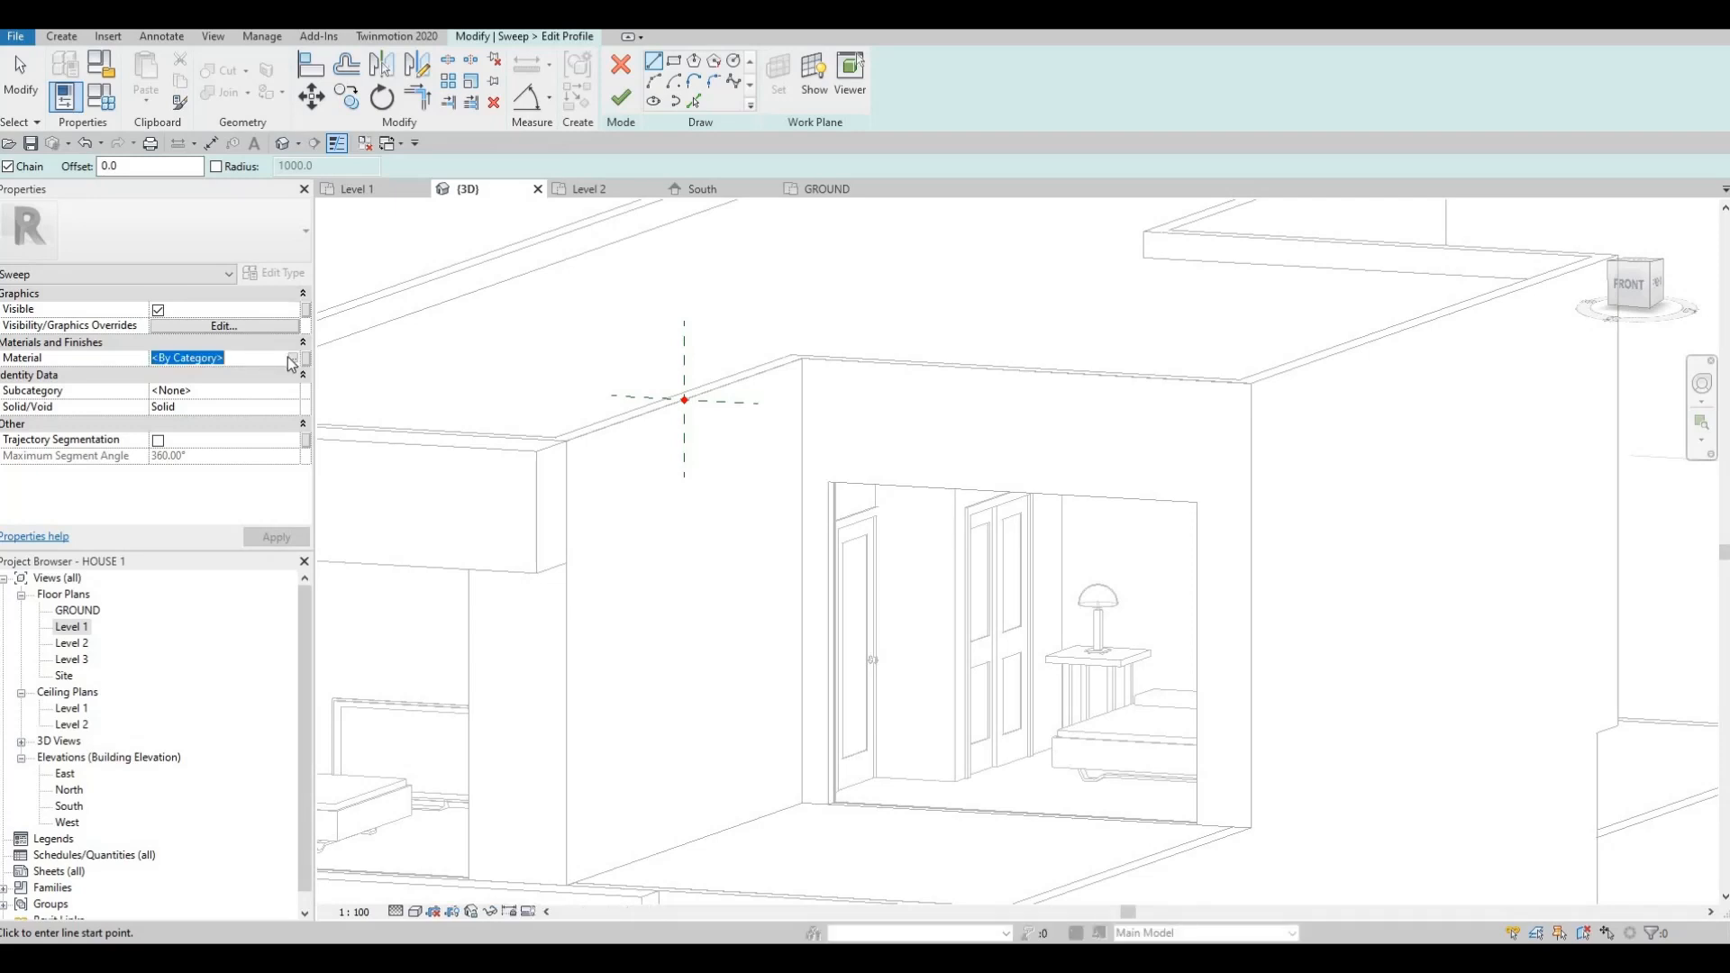
pyautogui.click(293, 358)
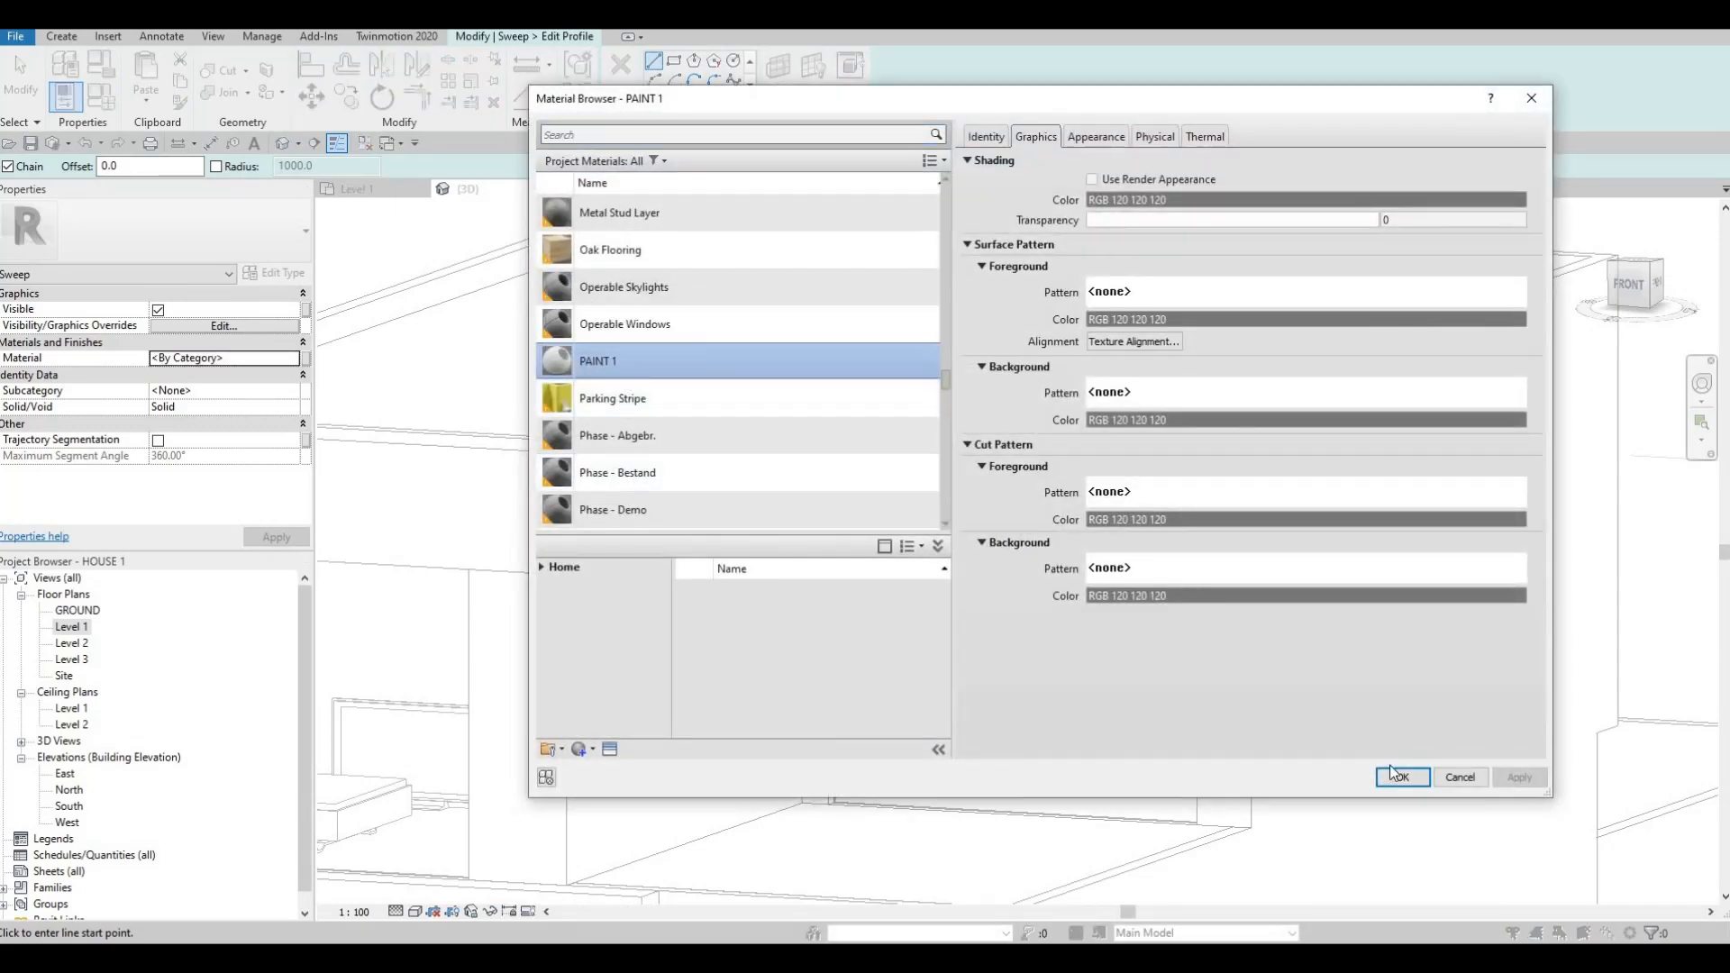
pyautogui.press('Return')
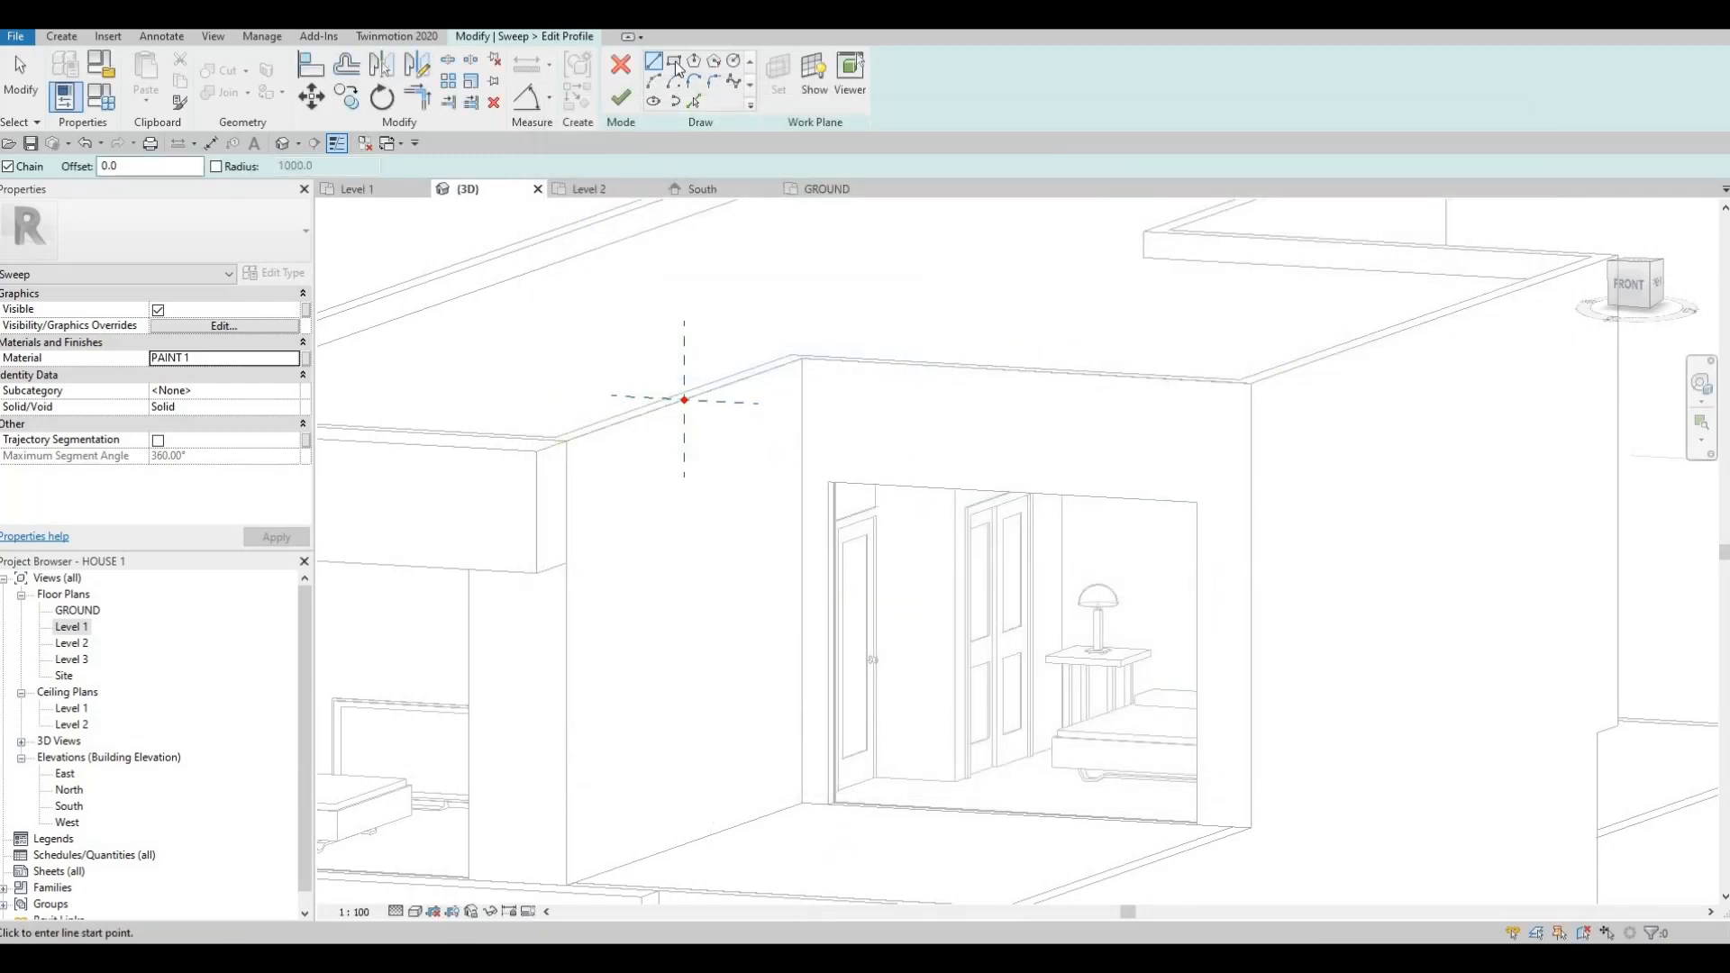
# - Sketch a narrow rectangular profile about 885 mm high, hanging down from the path's reference point outside the side wall
pyautogui.scroll(2, 679, 409)
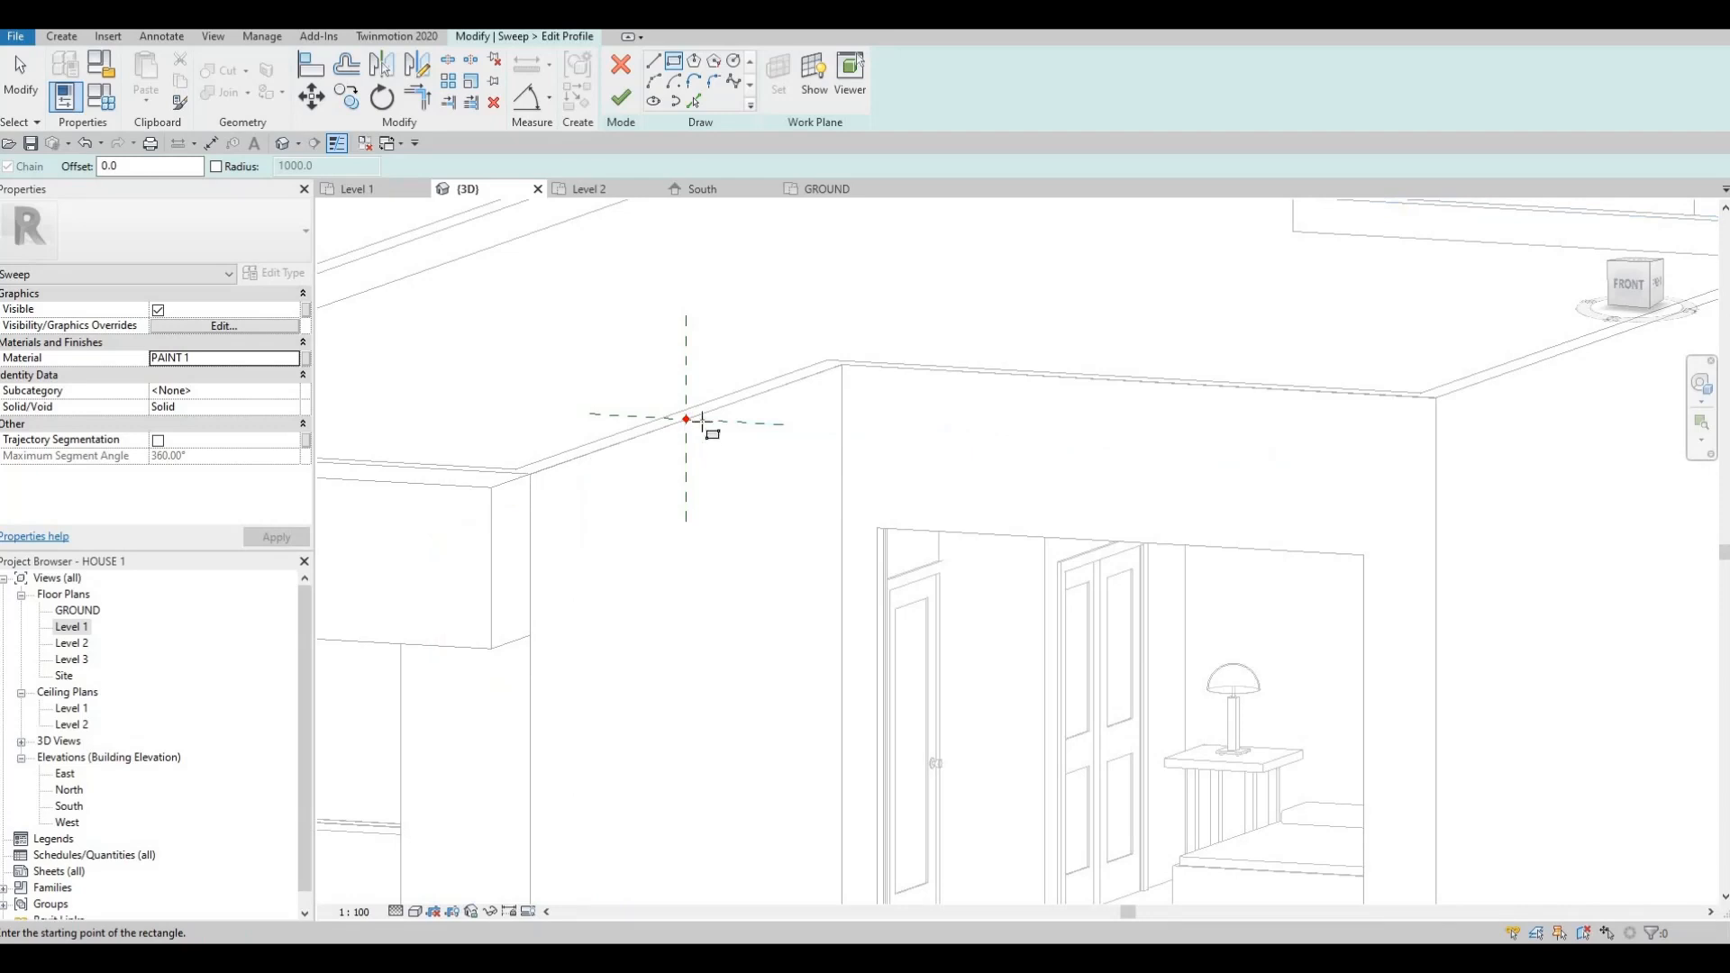
pyautogui.click(724, 583)
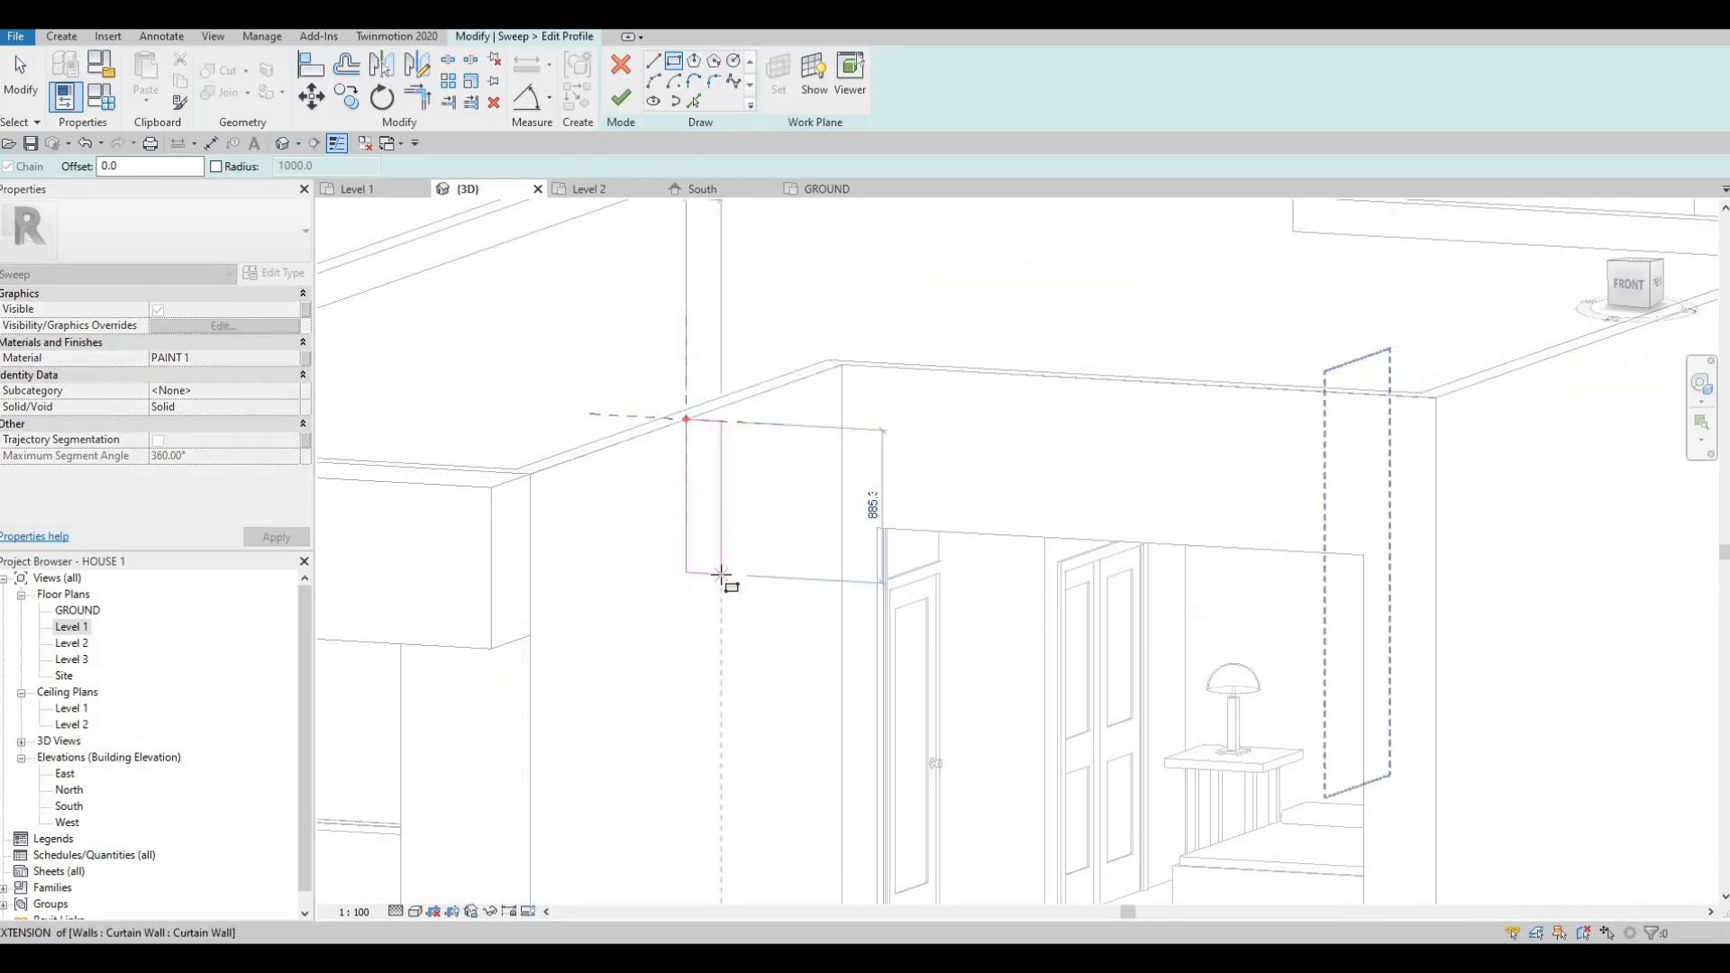
pyautogui.click(721, 574)
pyautogui.press('Escape')
pyautogui.press('Escape')
pyautogui.press('Escape')
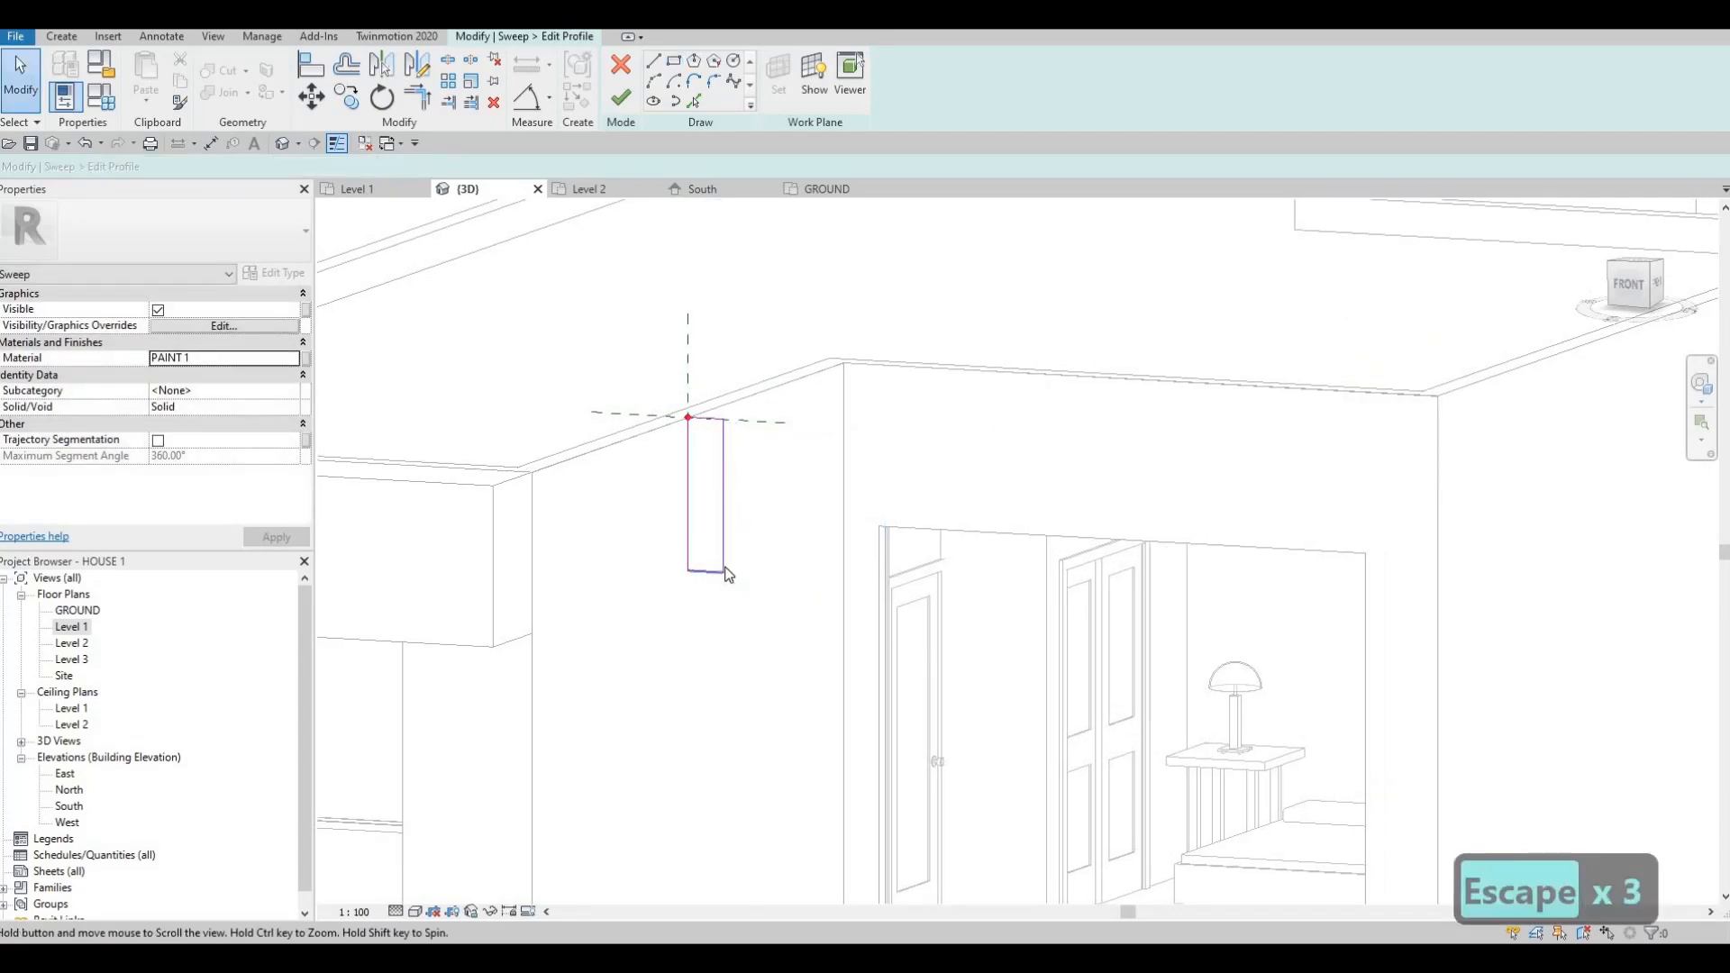
# - Align the lower edge of the sweep profile with the underside of the upper frame beam
pyautogui.press('a')
pyautogui.press('l')
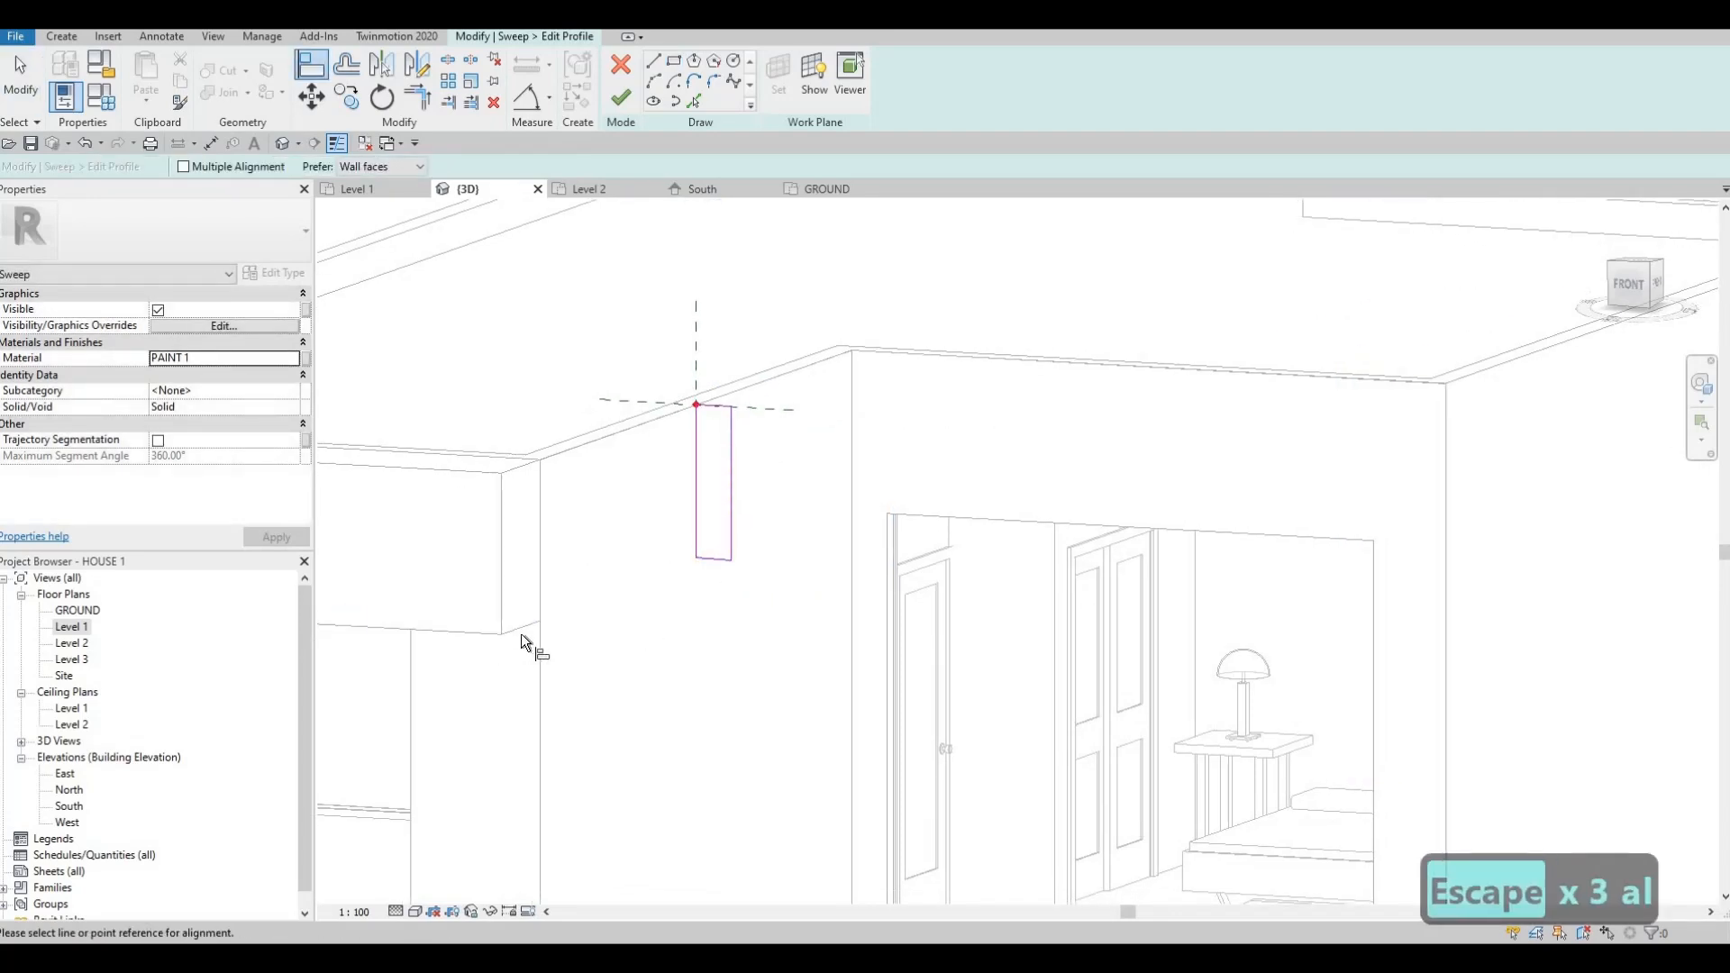
pyautogui.press('Tab')
pyautogui.press('Tab')
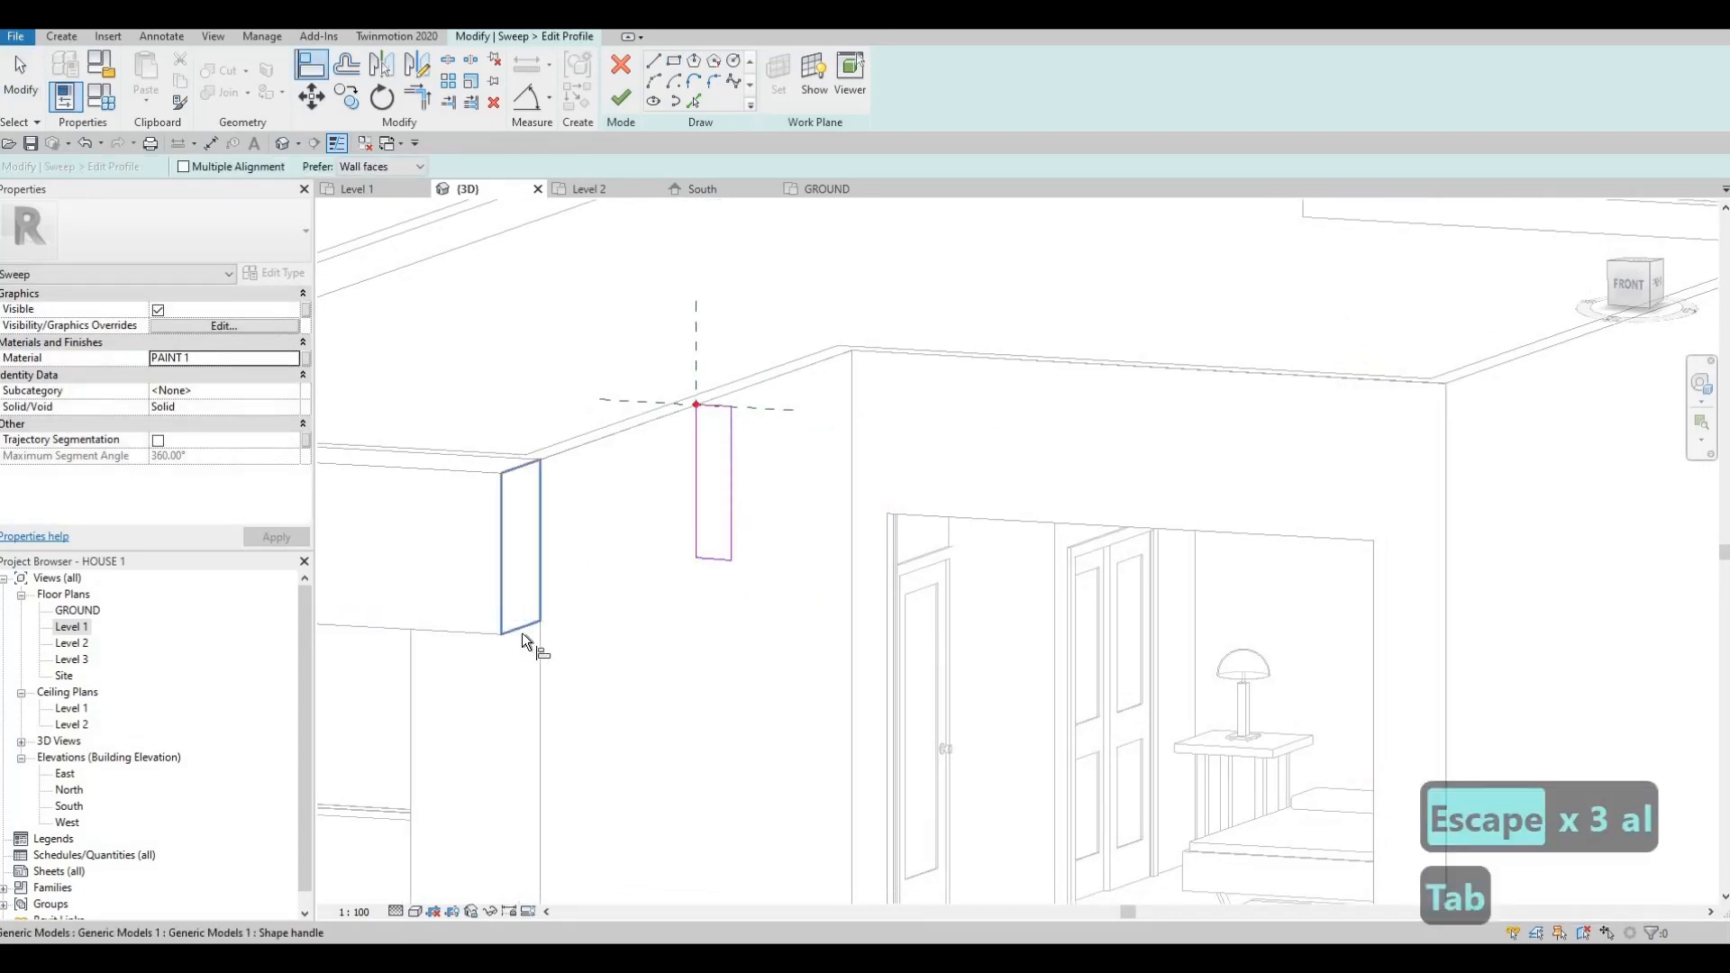
pyautogui.click(521, 633)
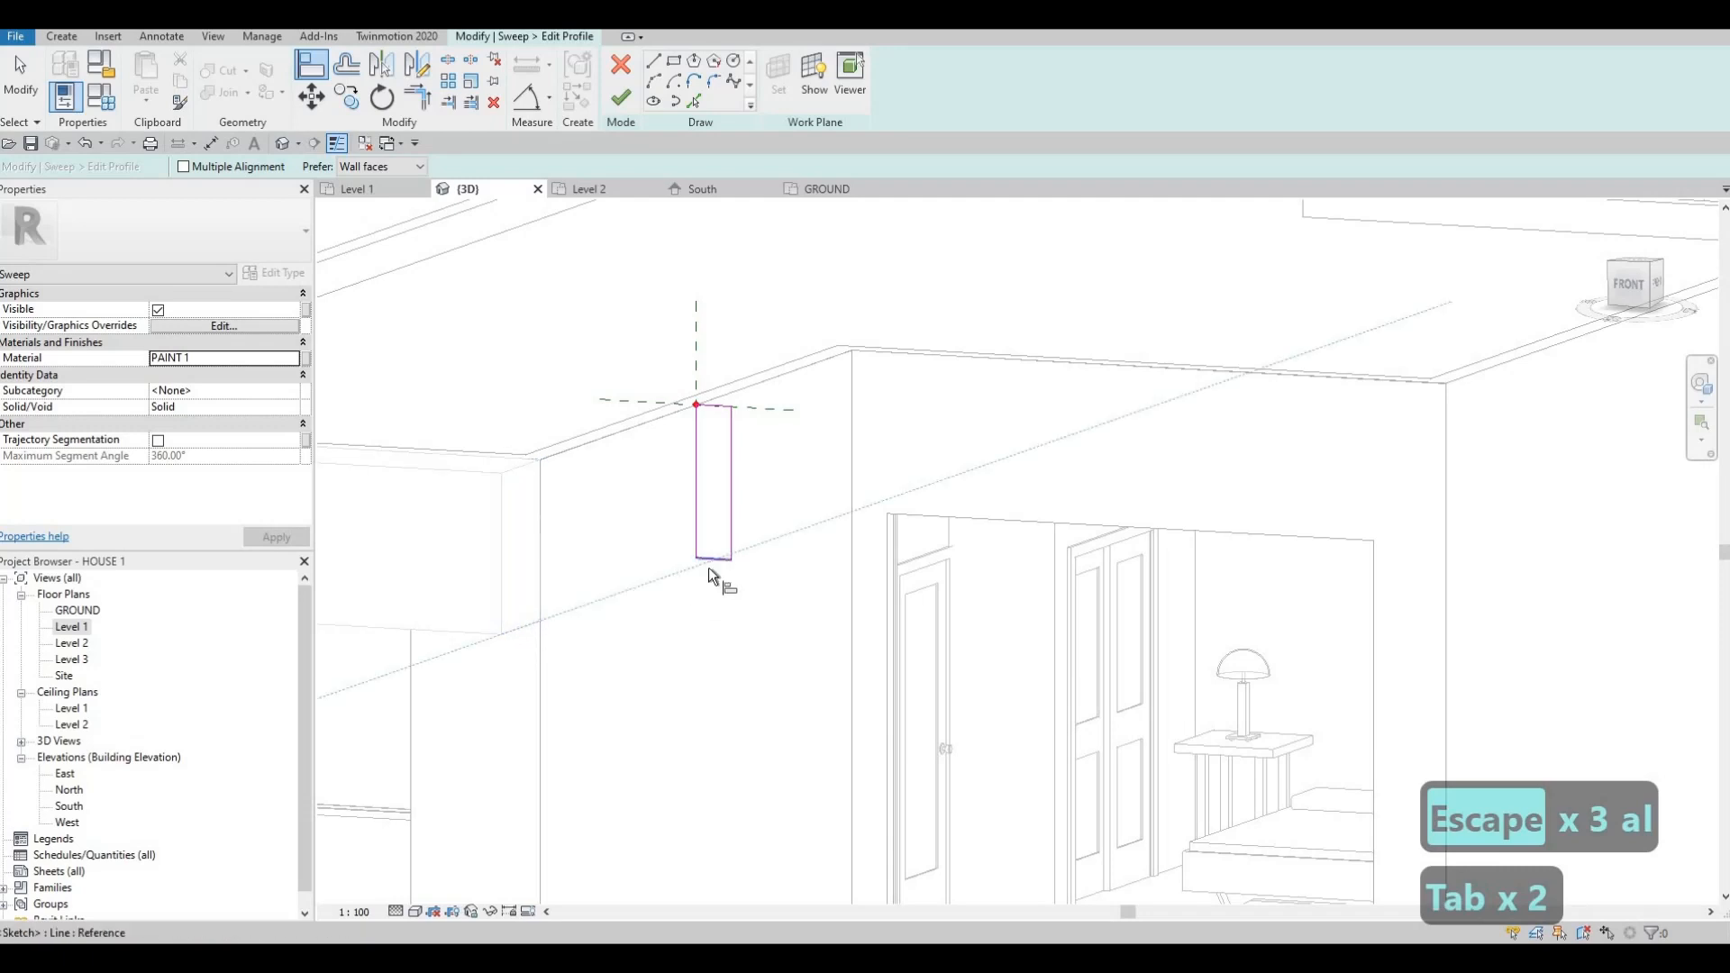
pyautogui.click(709, 562)
pyautogui.moveTo(577, 606); pyautogui.dragTo(607, 587, button='middle')
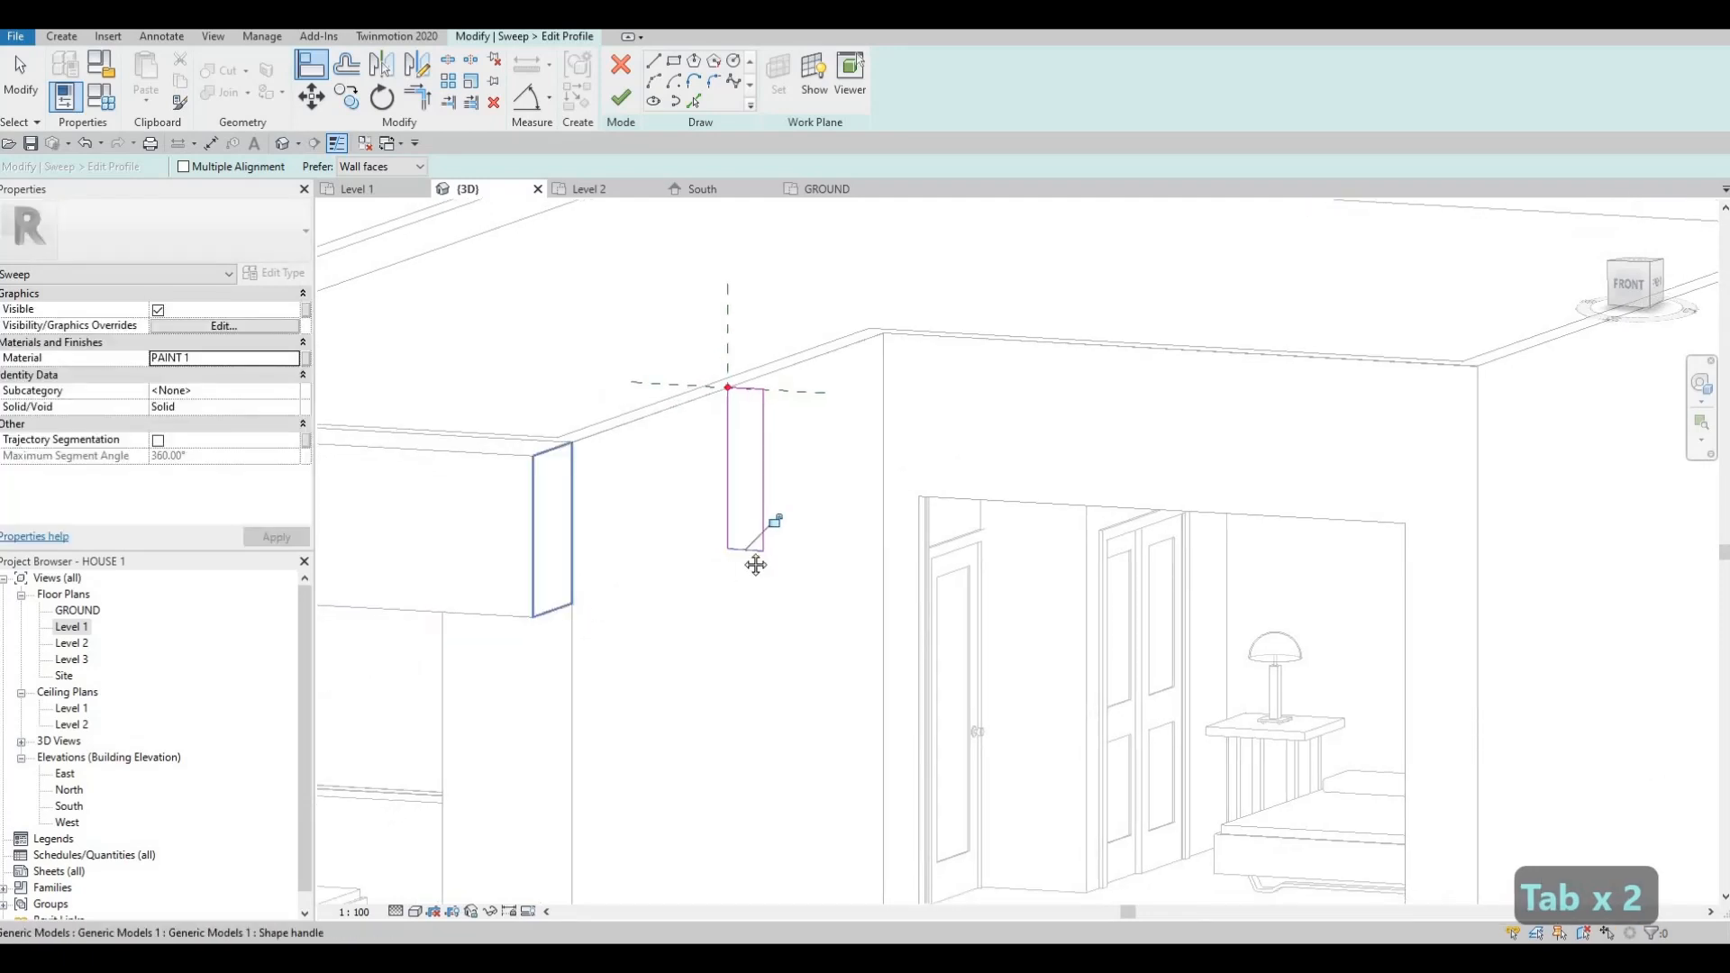
pyautogui.press('Escape')
pyautogui.scroll(-1, 820, 533)
pyautogui.moveTo(820, 534); pyautogui.dragTo(900, 510, button='middle')
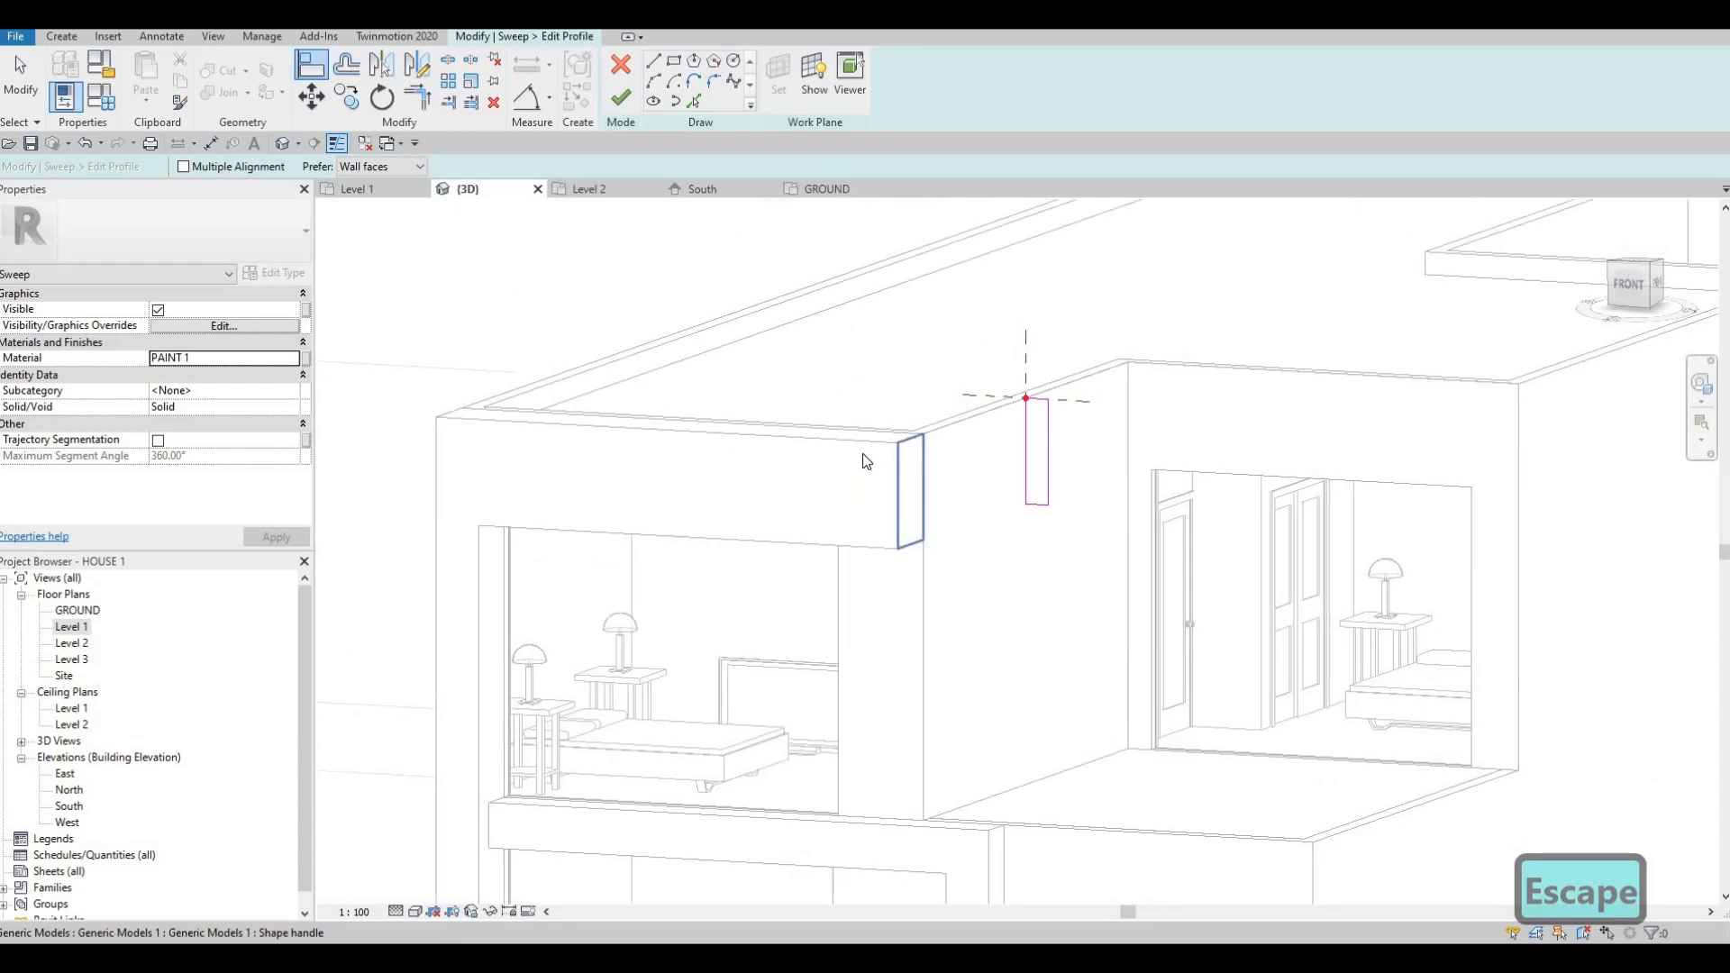
pyautogui.press('Escape')
pyautogui.press('Escape')
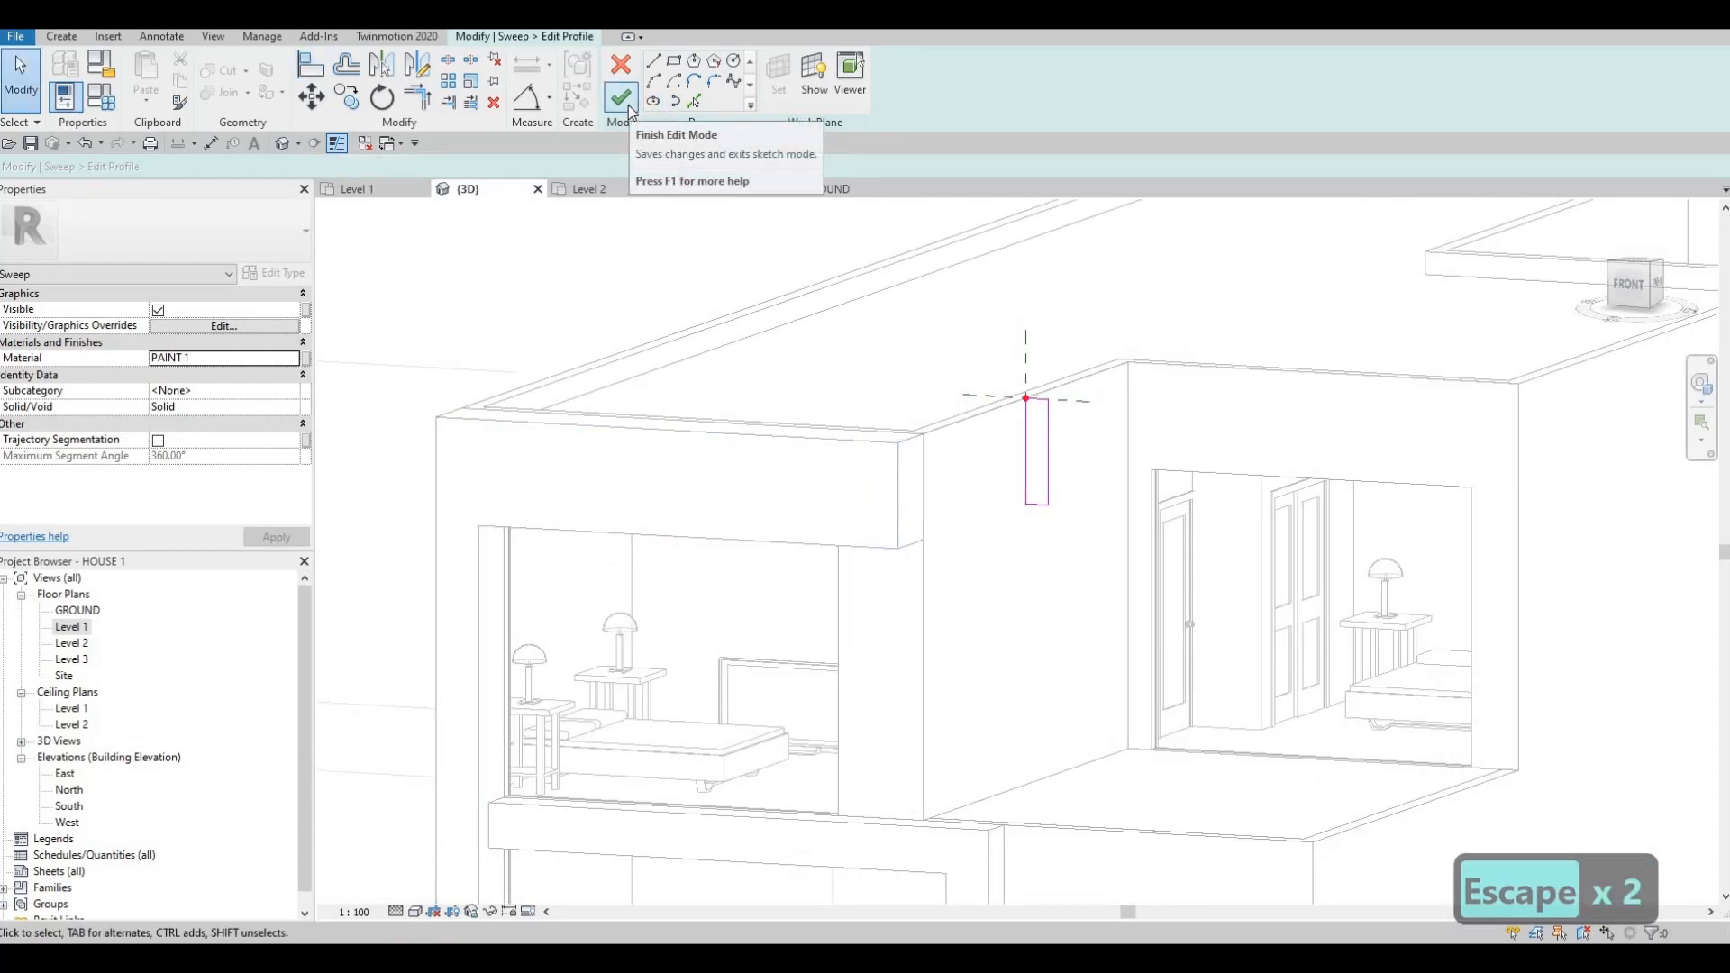
# - Finish the profile and the sweep along both upper walls, and complete the in-place model
pyautogui.click(628, 104)
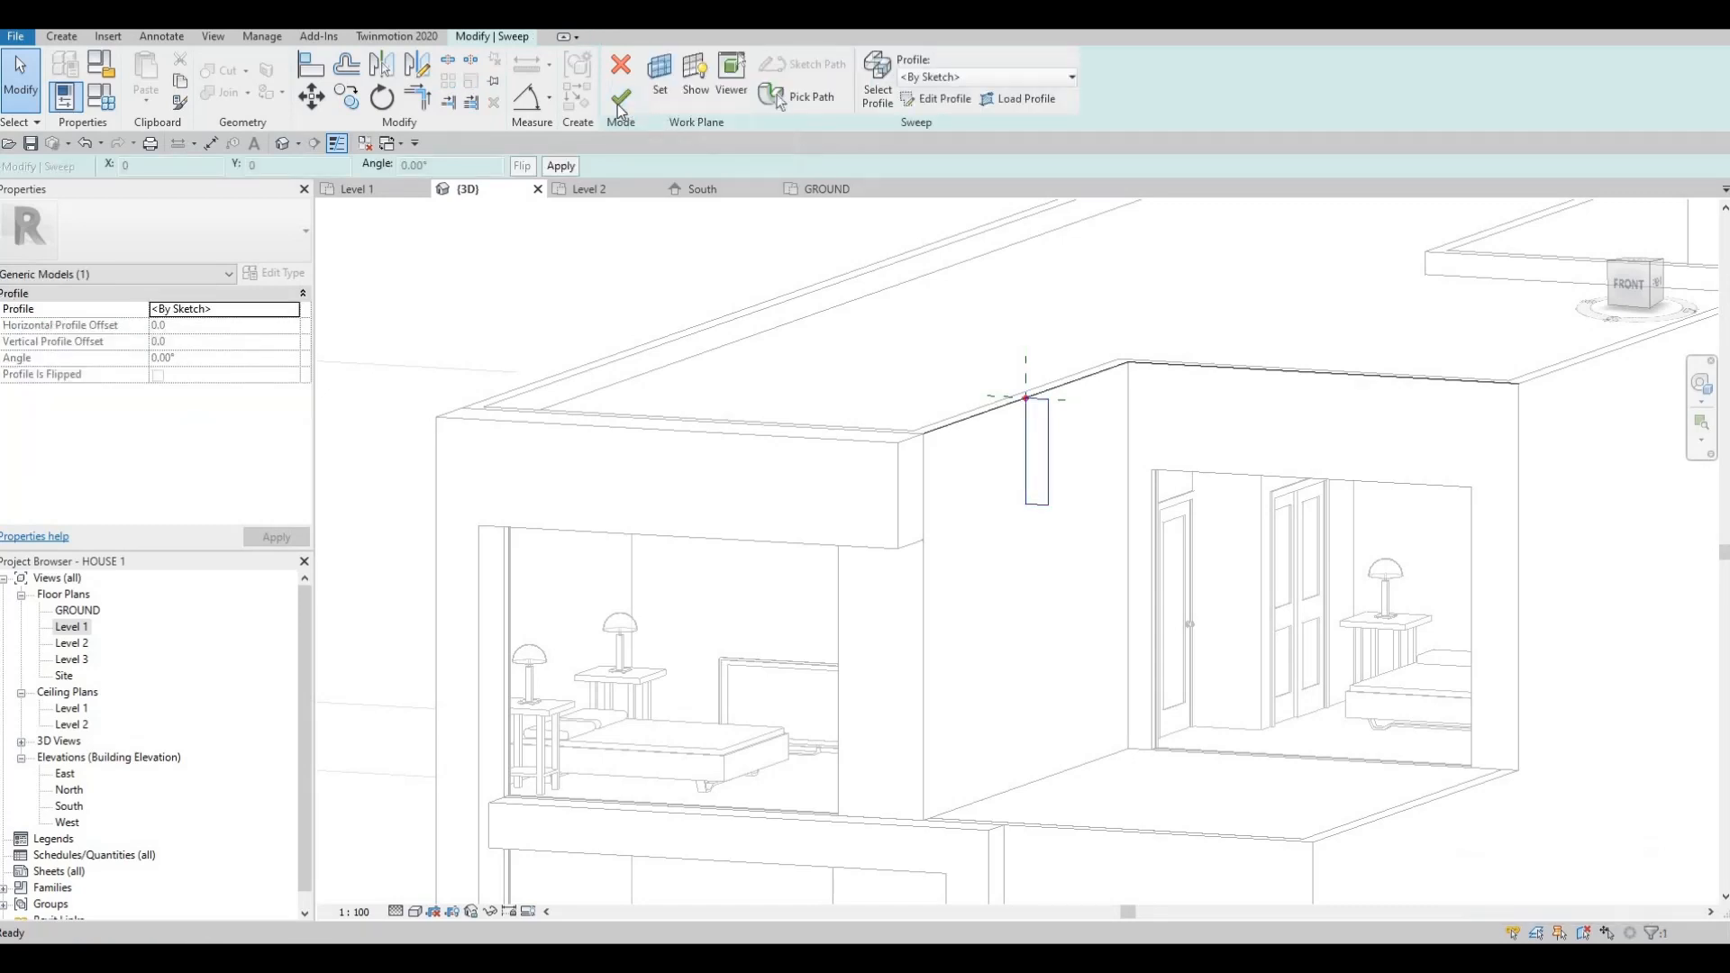
pyautogui.click(620, 106)
pyautogui.press('Escape')
pyautogui.press('Escape')
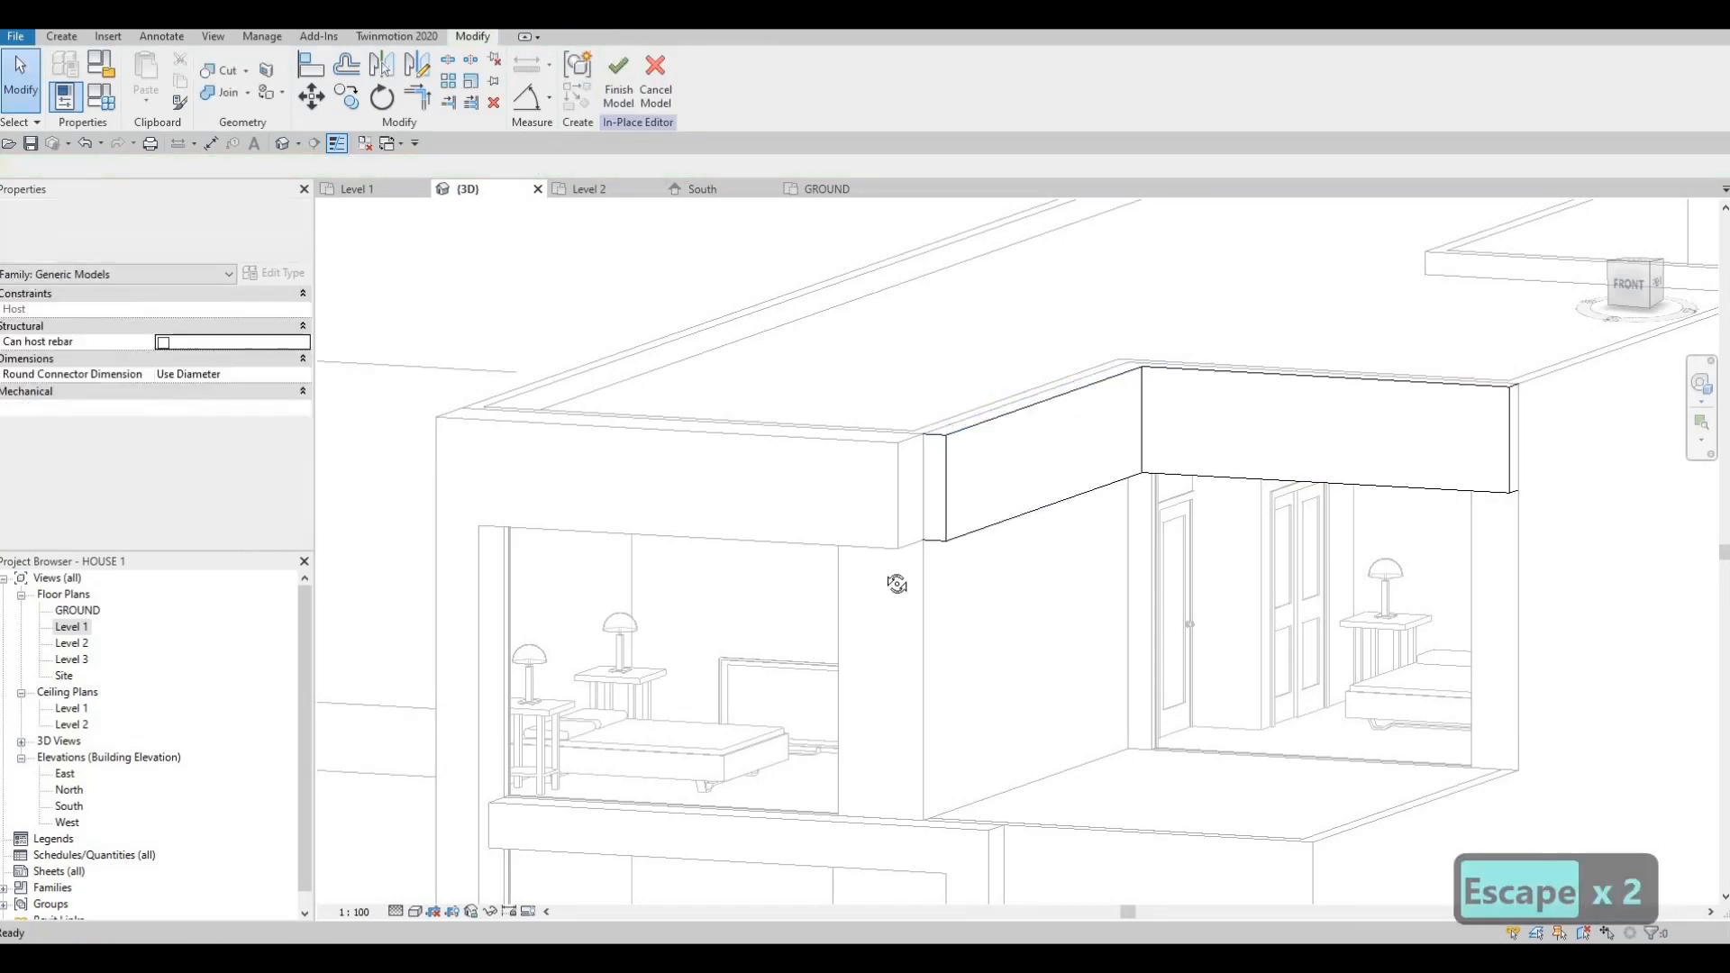
pyautogui.keyDown('shift'); pyautogui.moveTo(919, 573); pyautogui.dragTo(731, 506, button='middle'); pyautogui.keyUp('shift')
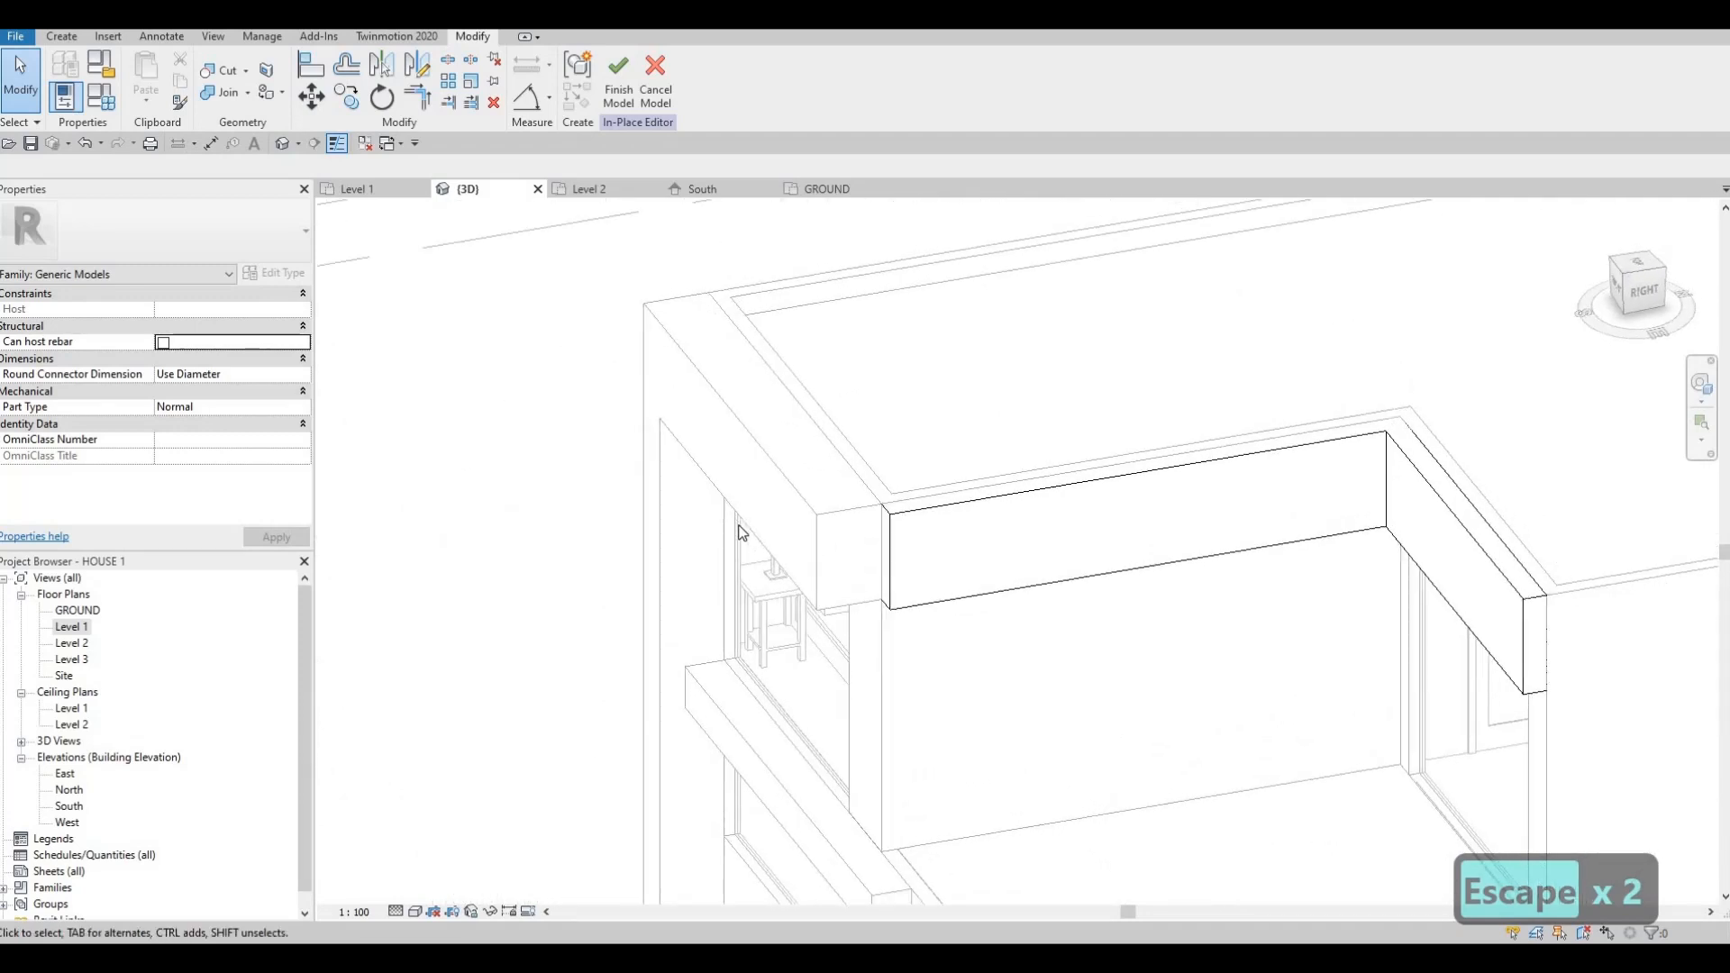
pyautogui.press('Escape')
pyautogui.press('Escape')
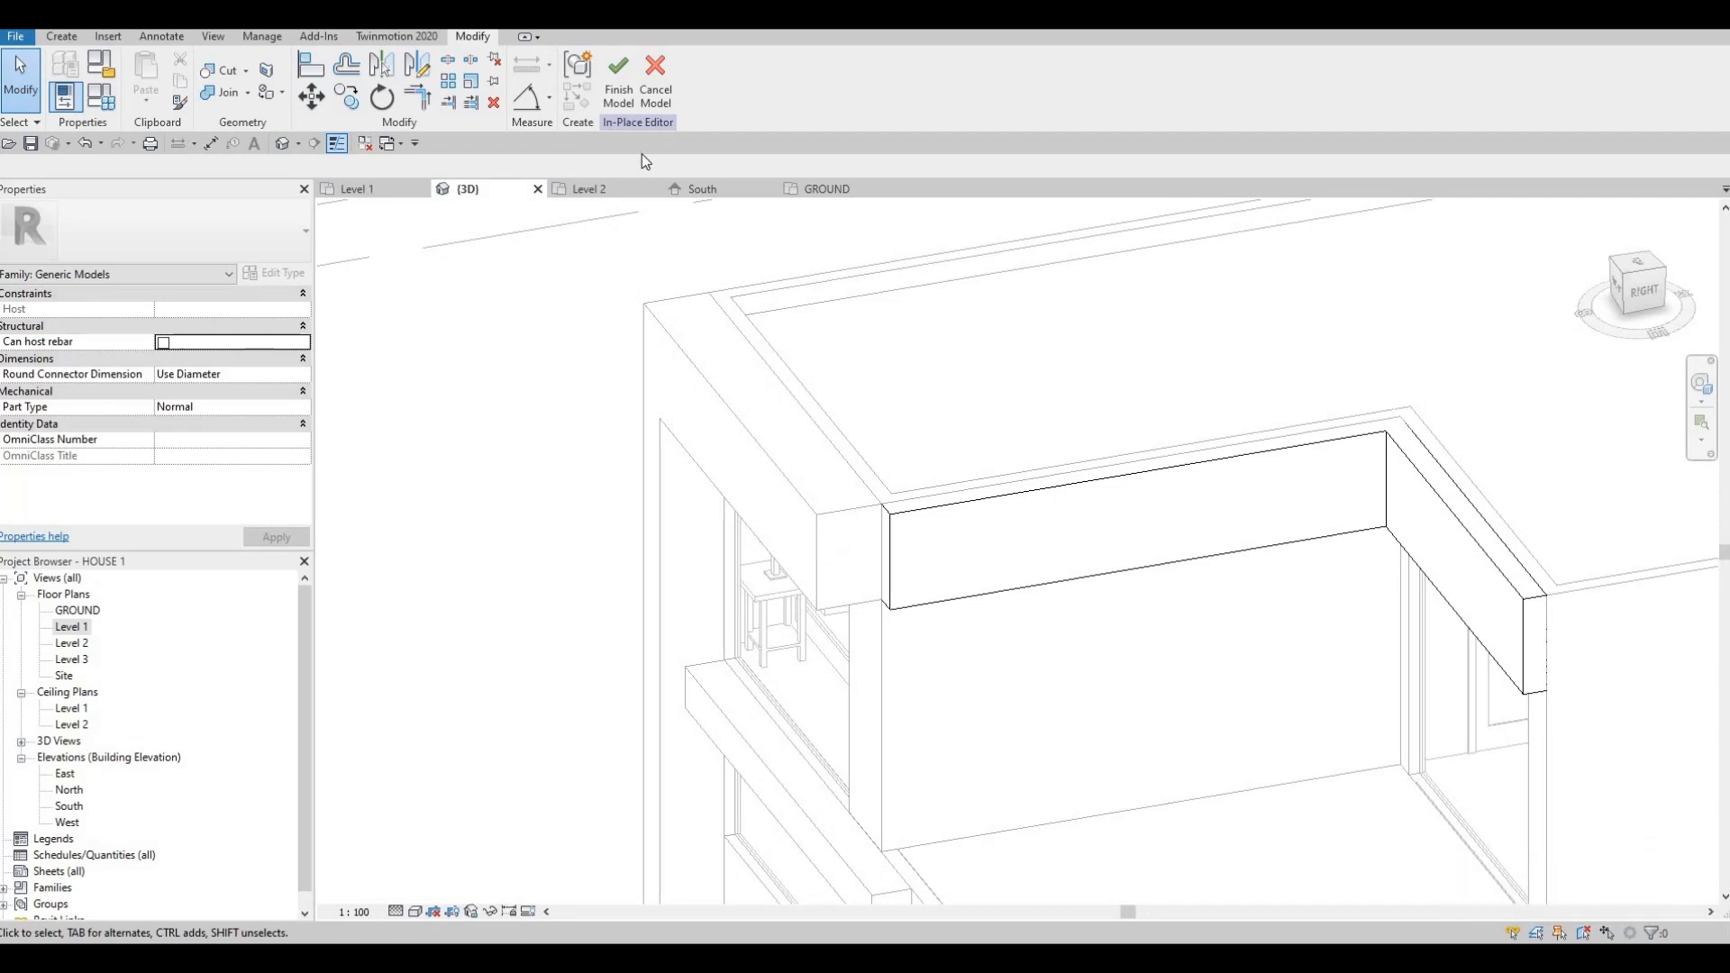
pyautogui.click(618, 78)
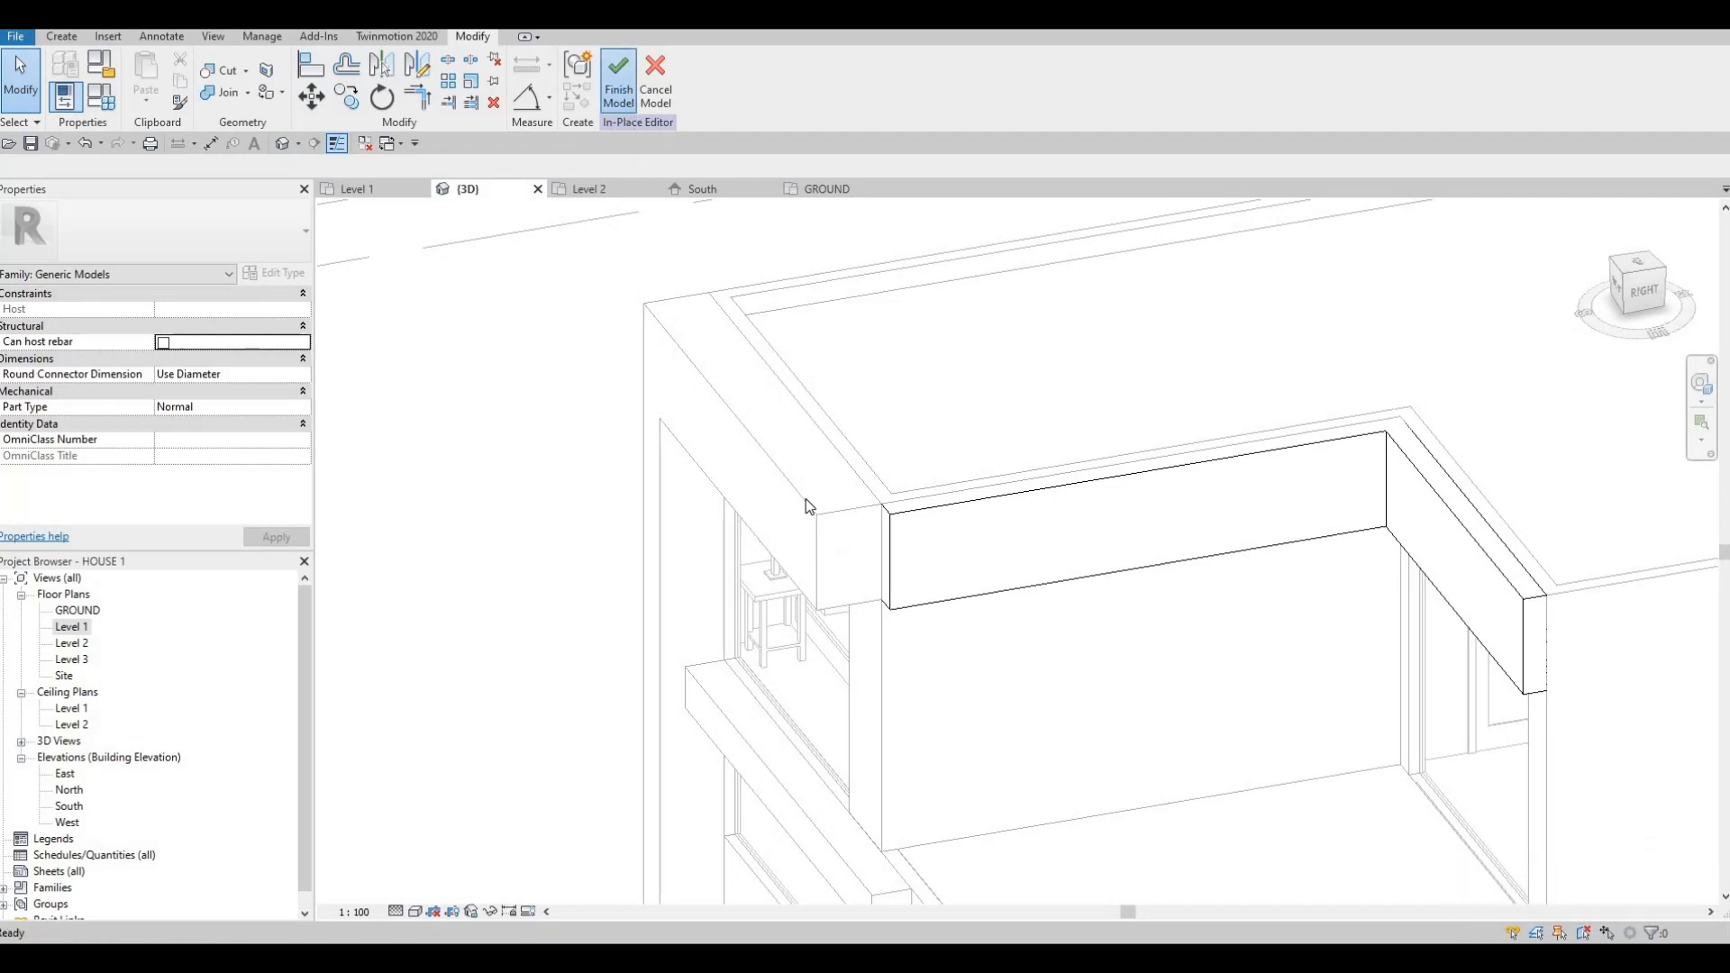
# - Edit the front frame's in-place model, set the upper frame extrusion's end to 600, and finish the model
pyautogui.press('Escape')
pyautogui.press('Escape')
pyautogui.click(809, 506)
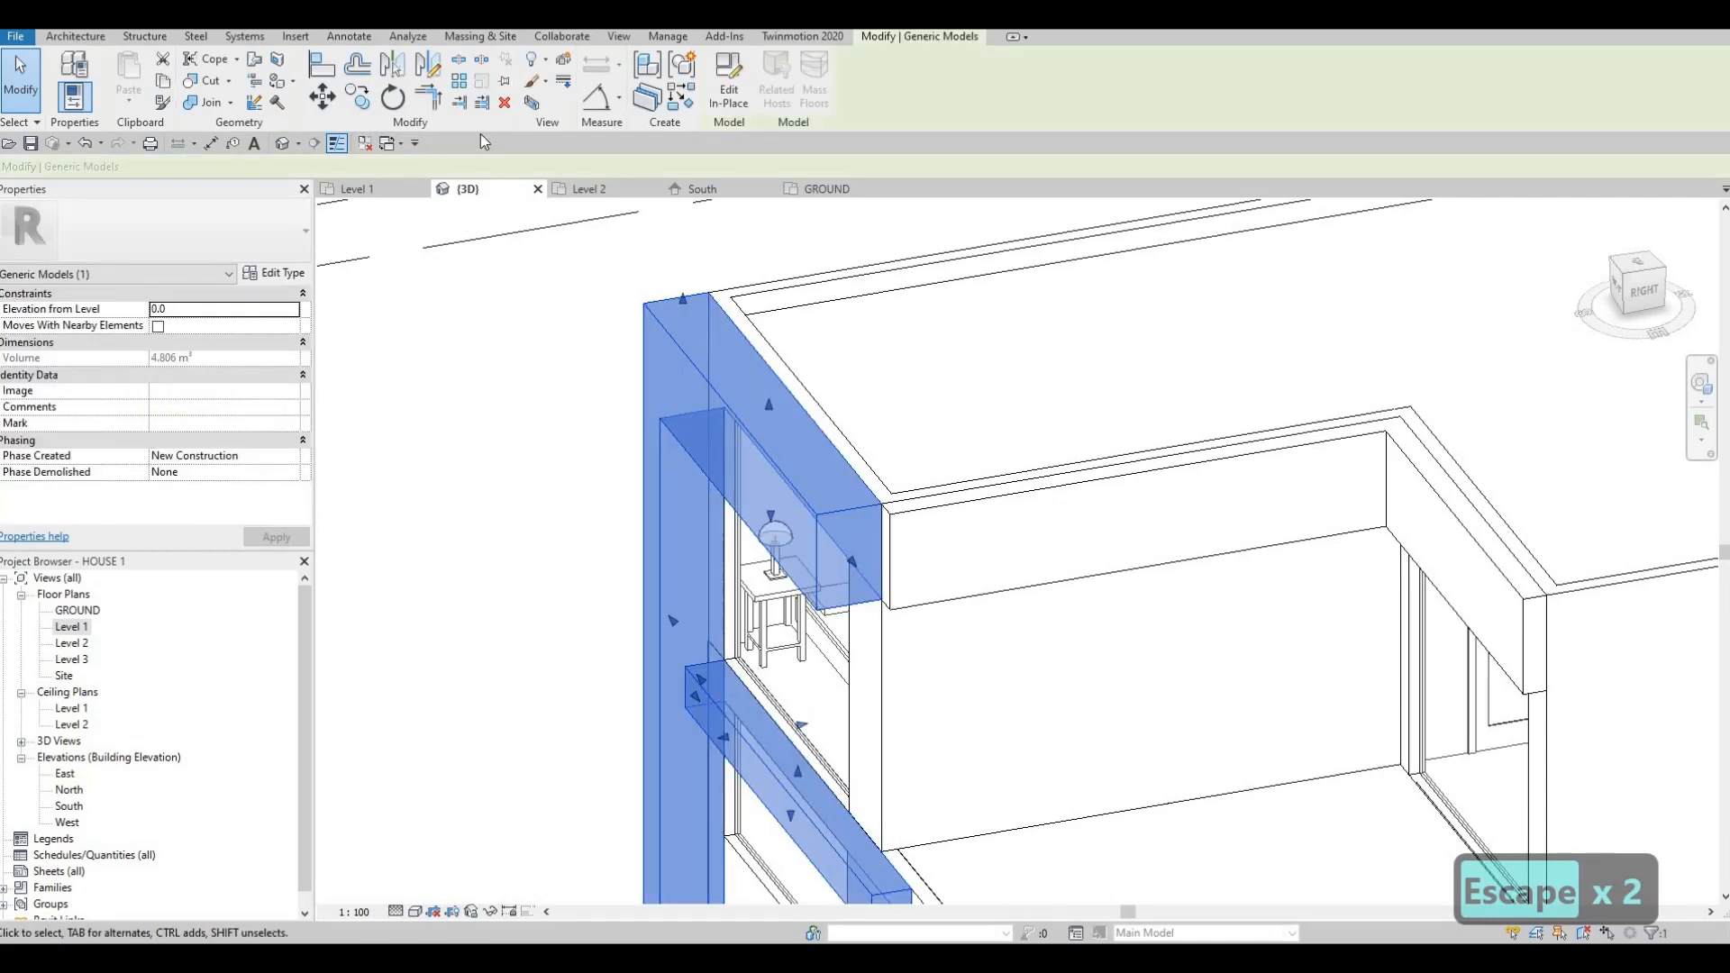
pyautogui.click(718, 102)
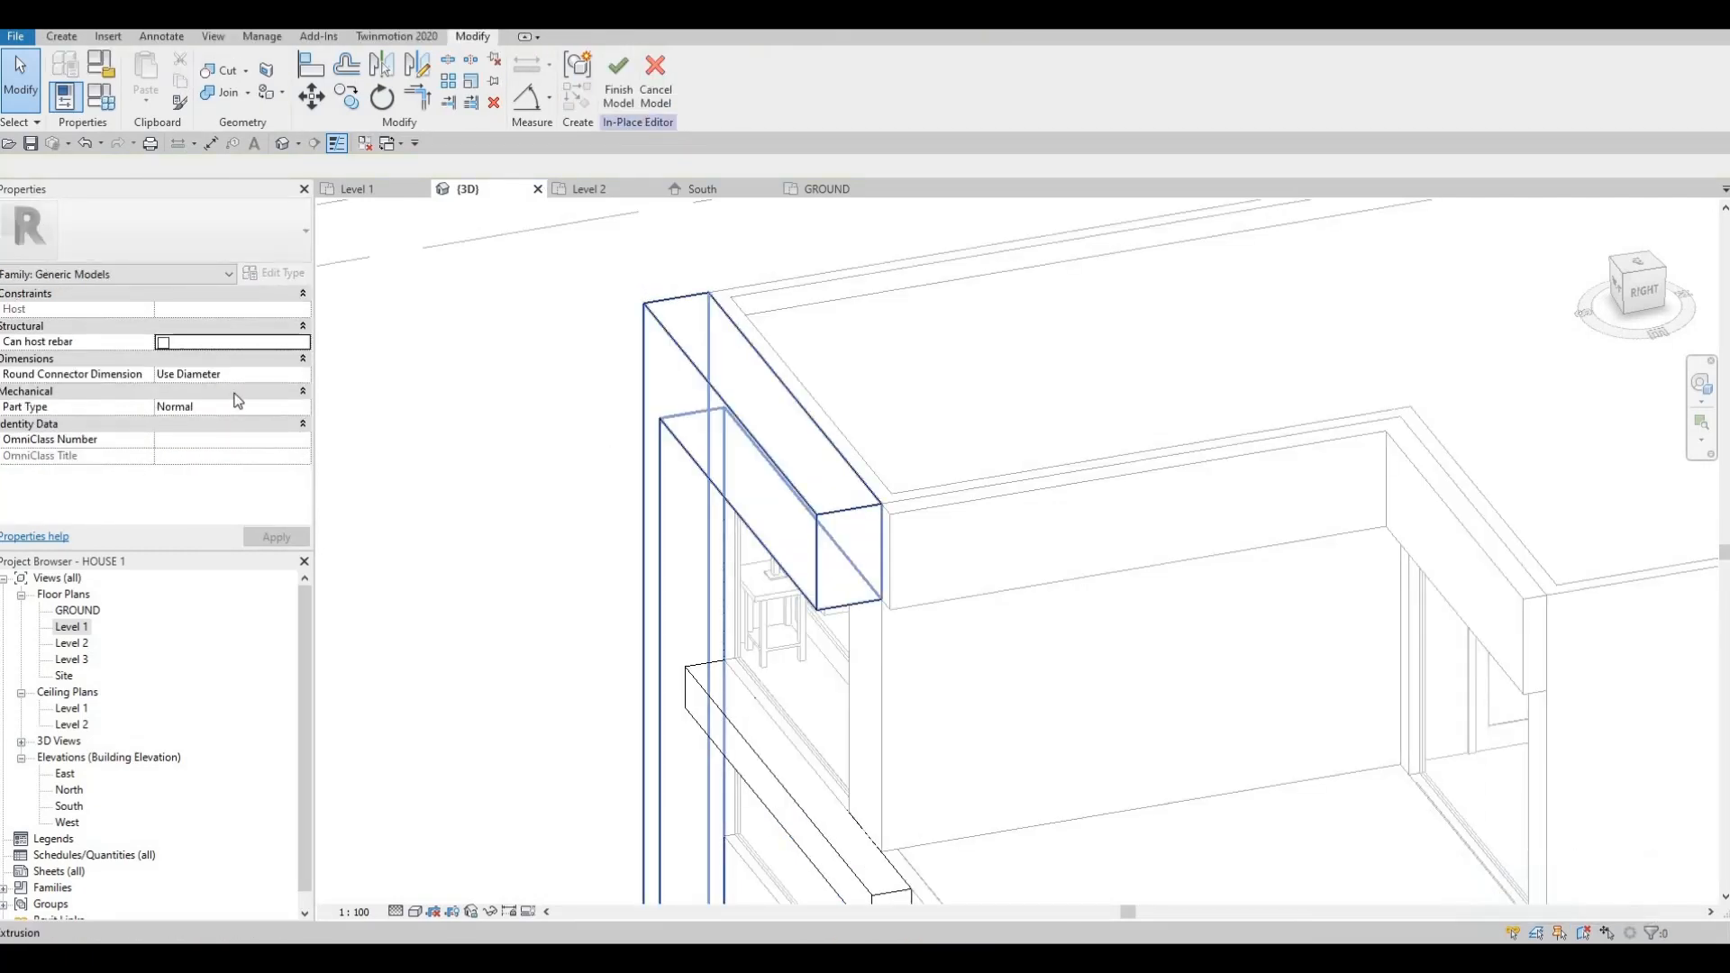
pyautogui.click(786, 480)
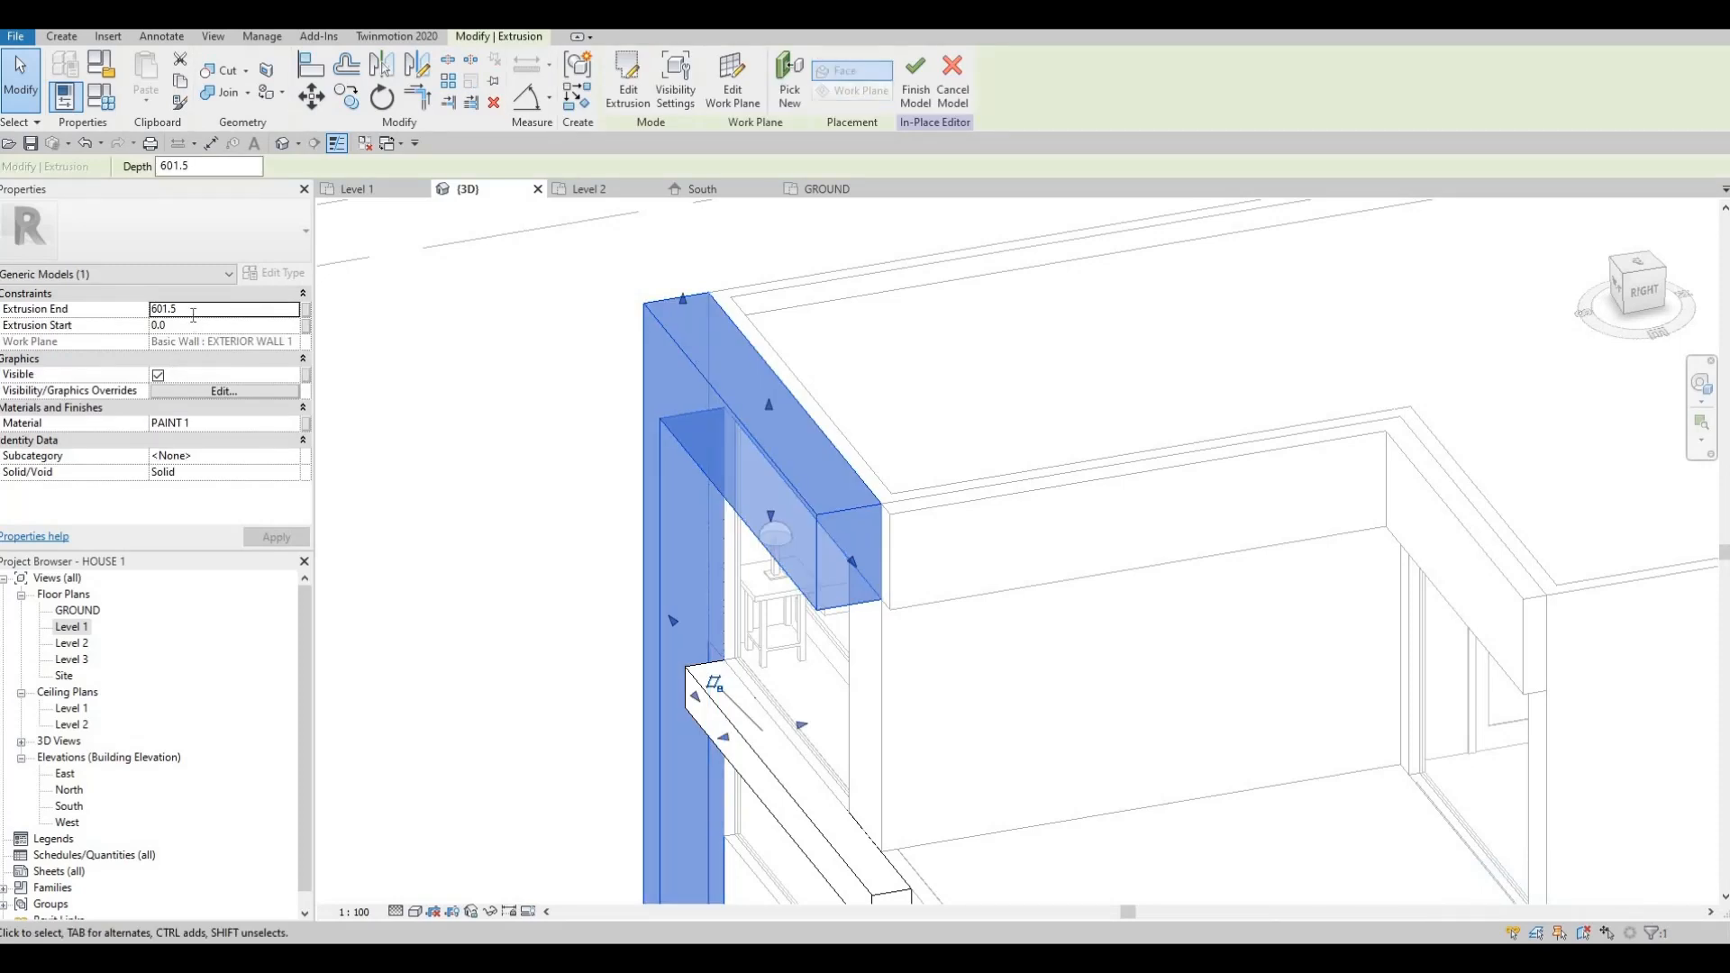
pyautogui.doubleClick(193, 315)
pyautogui.write('6')
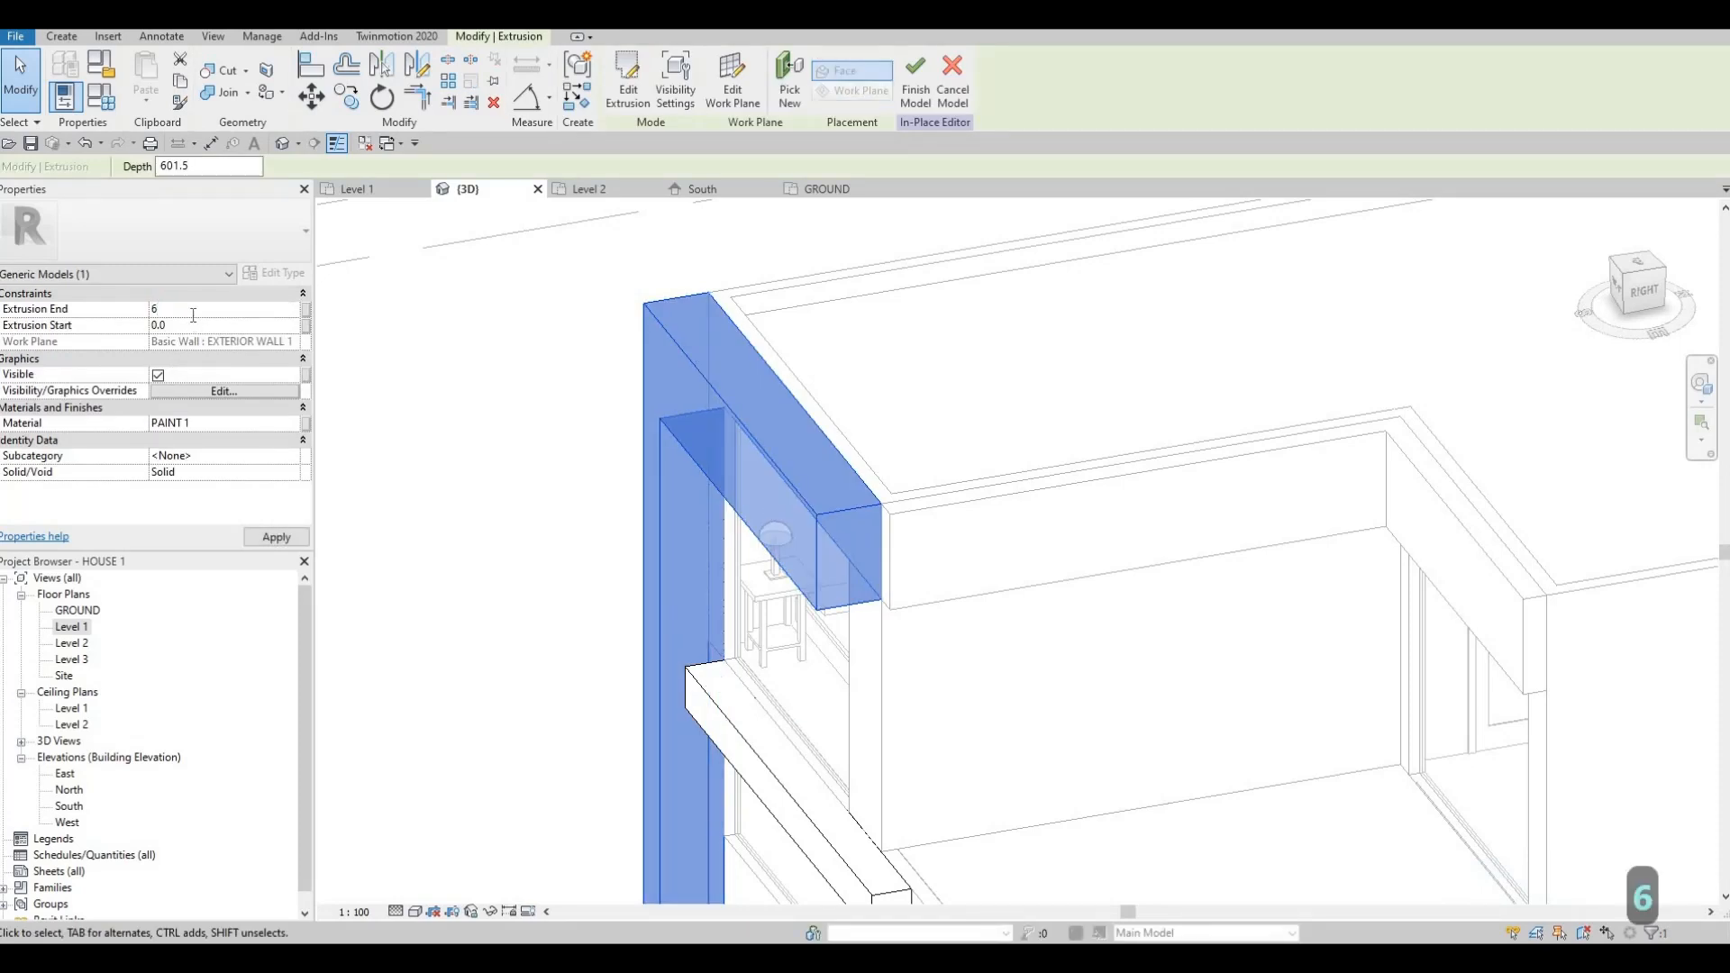
pyautogui.write('00')
pyautogui.press('Return')
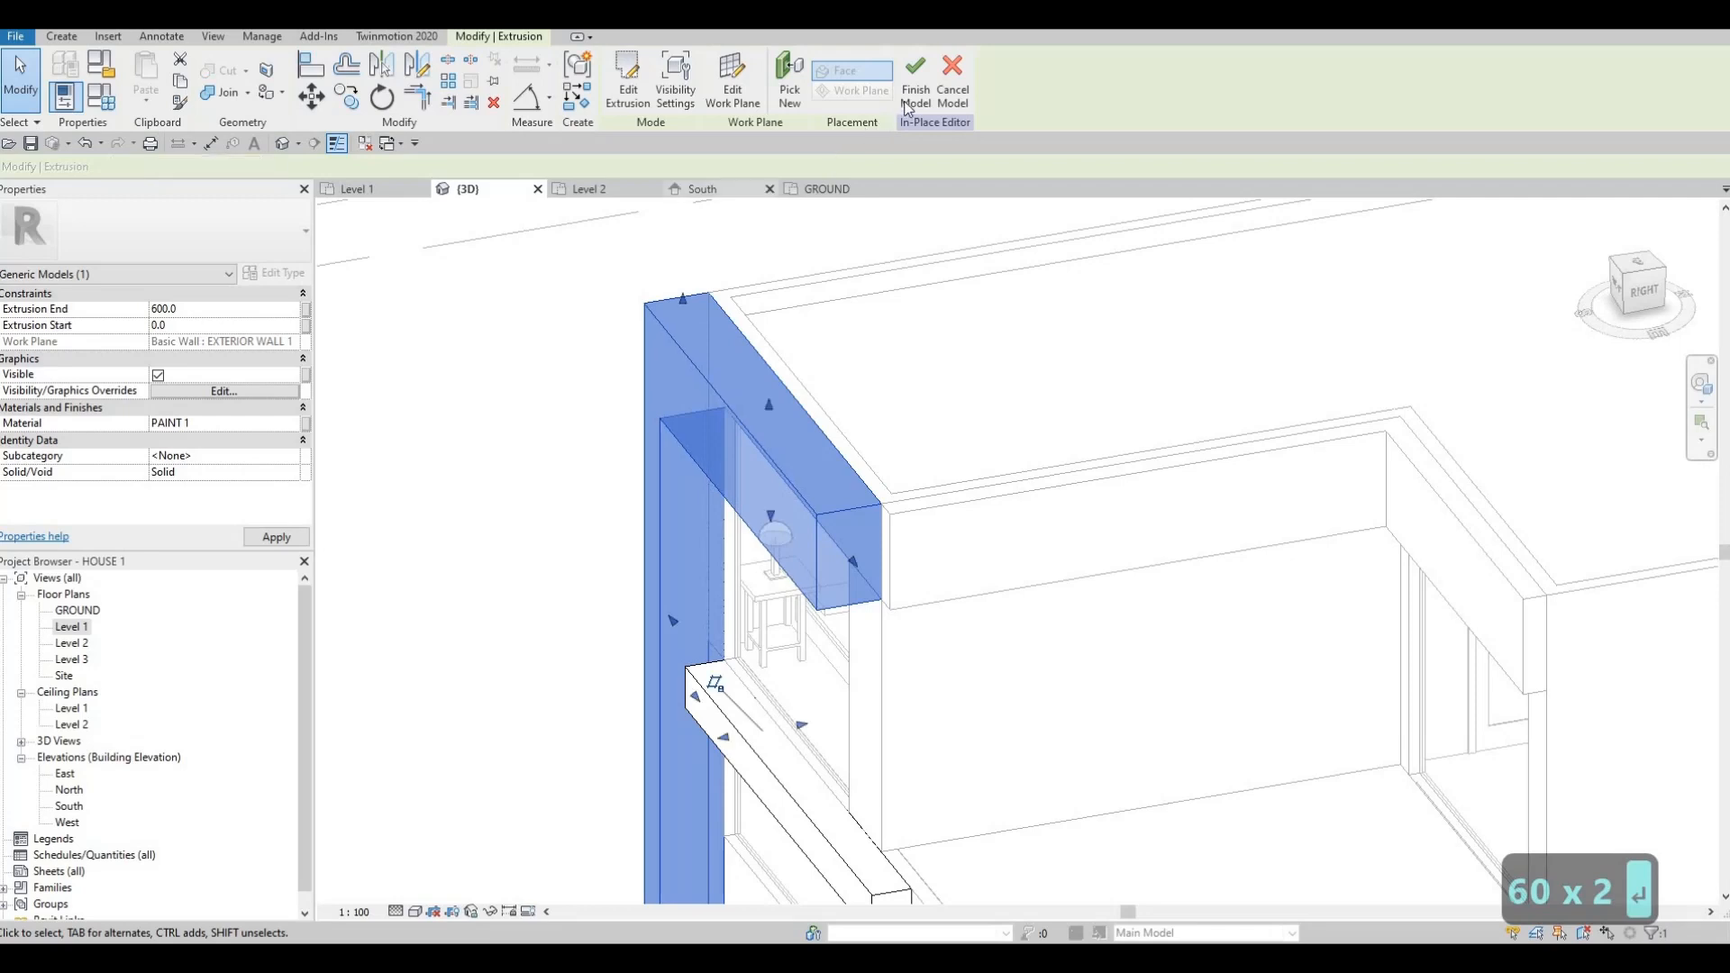
pyautogui.click(915, 76)
pyautogui.press('Escape')
pyautogui.press('Escape')
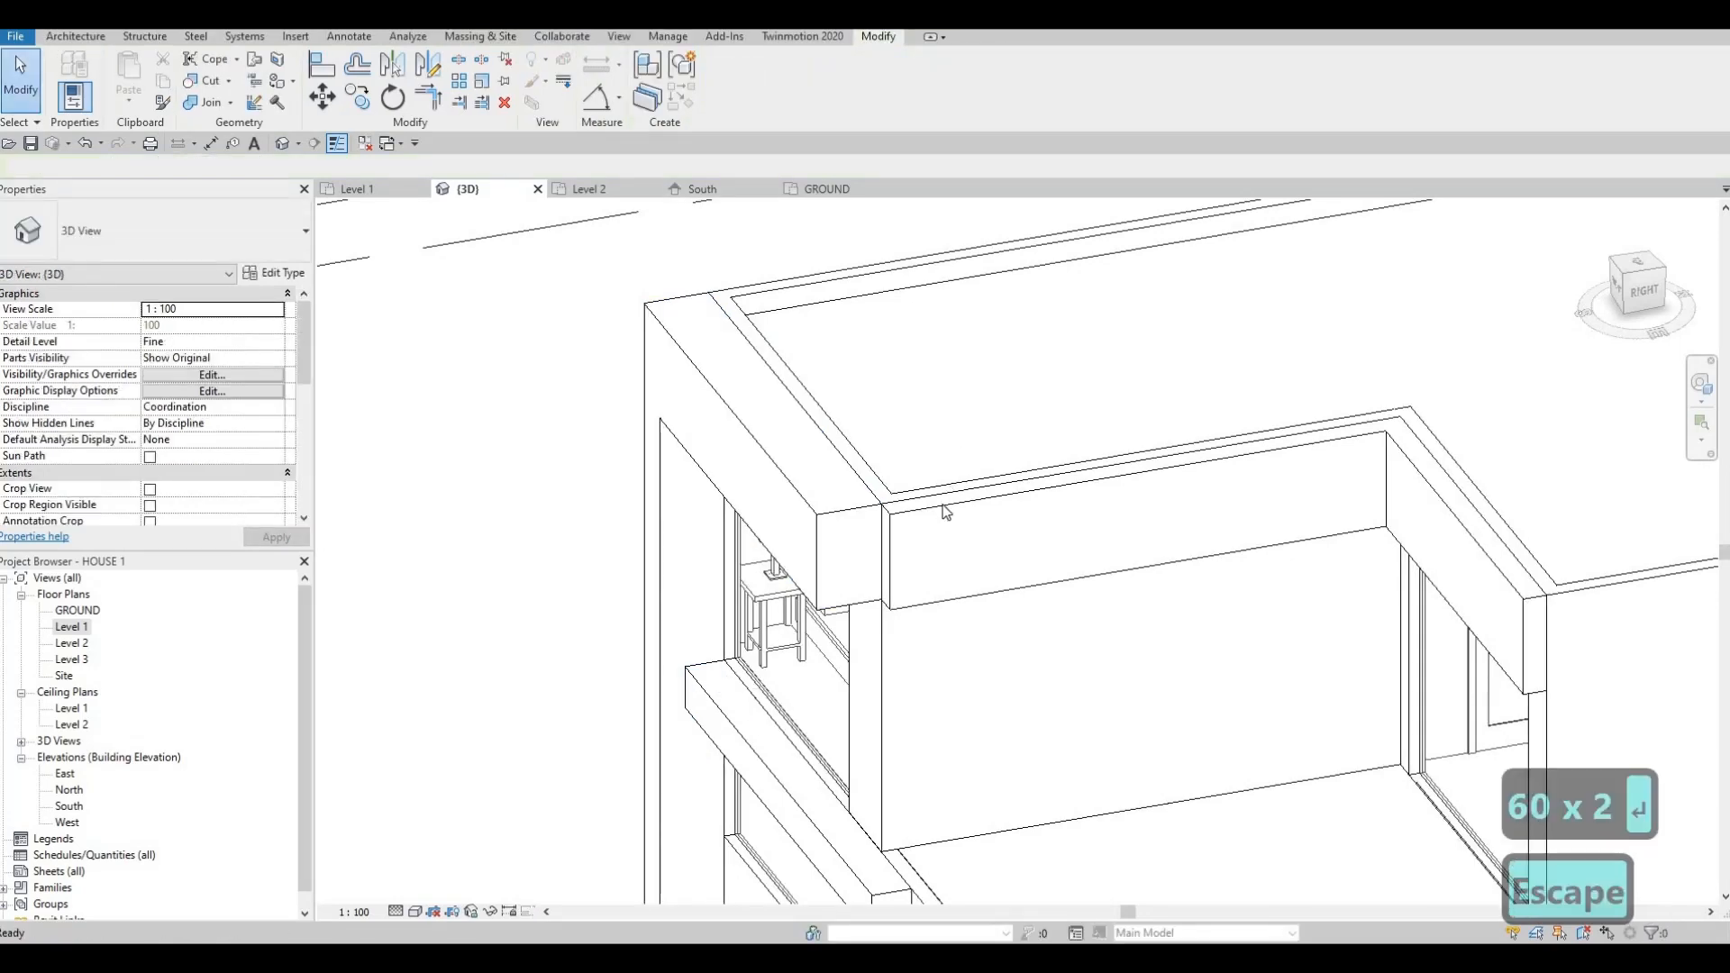
pyautogui.click(939, 514)
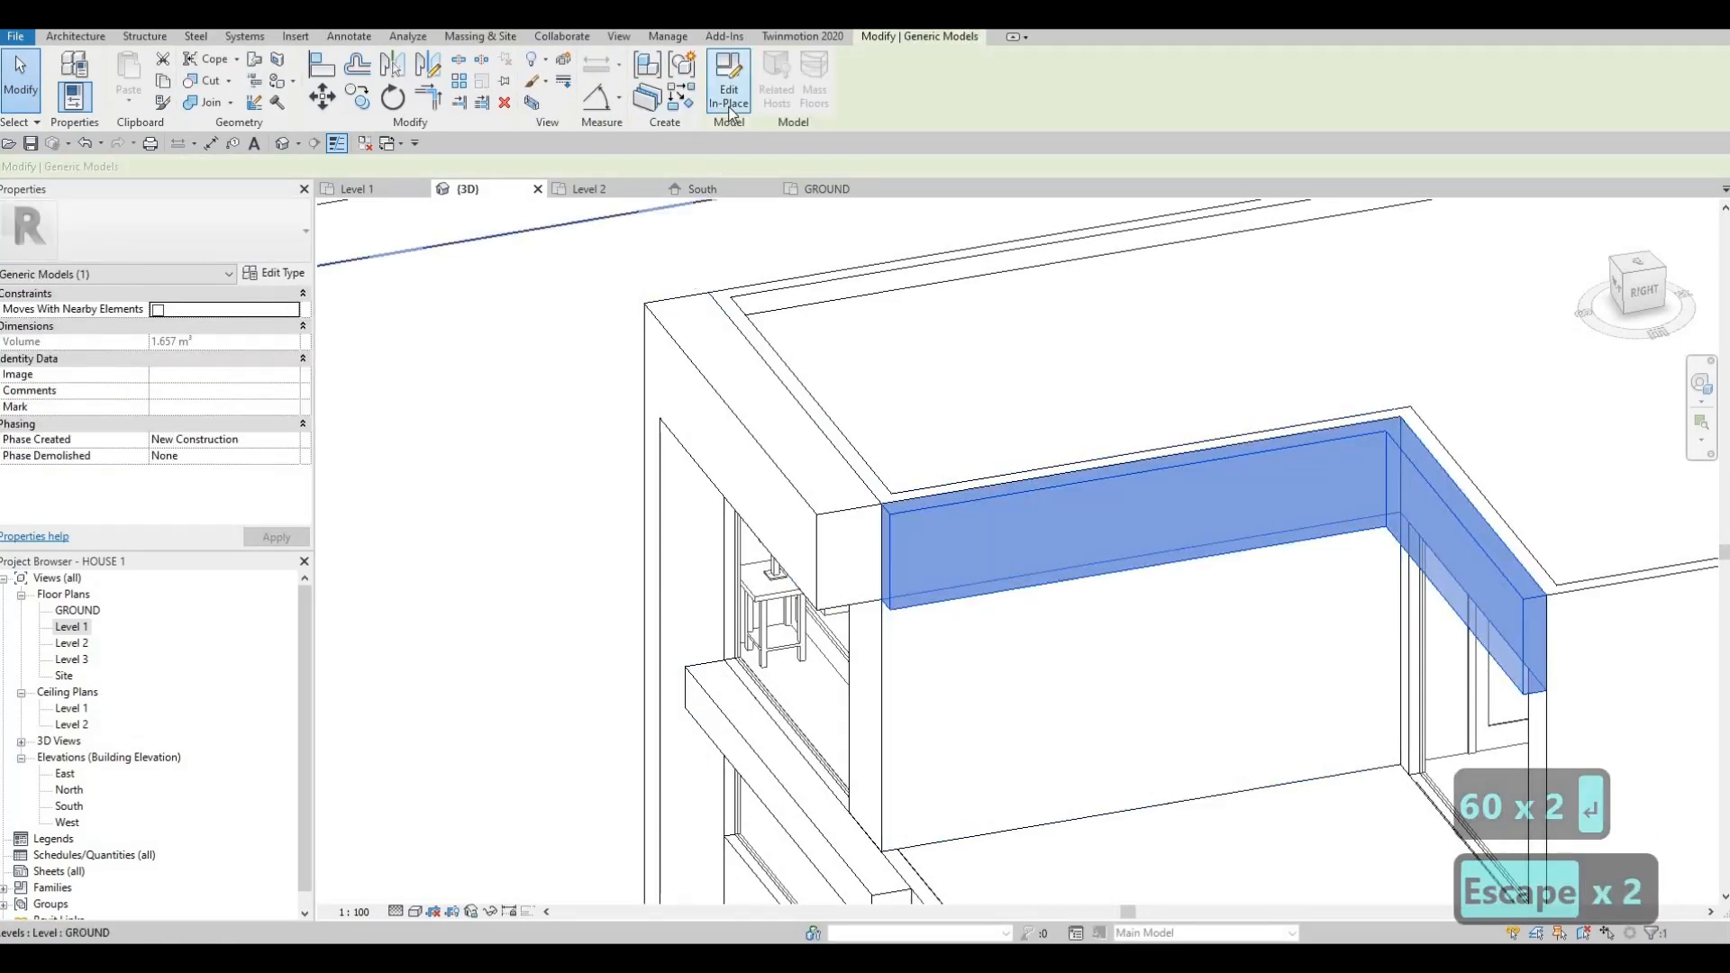
pyautogui.click(728, 95)
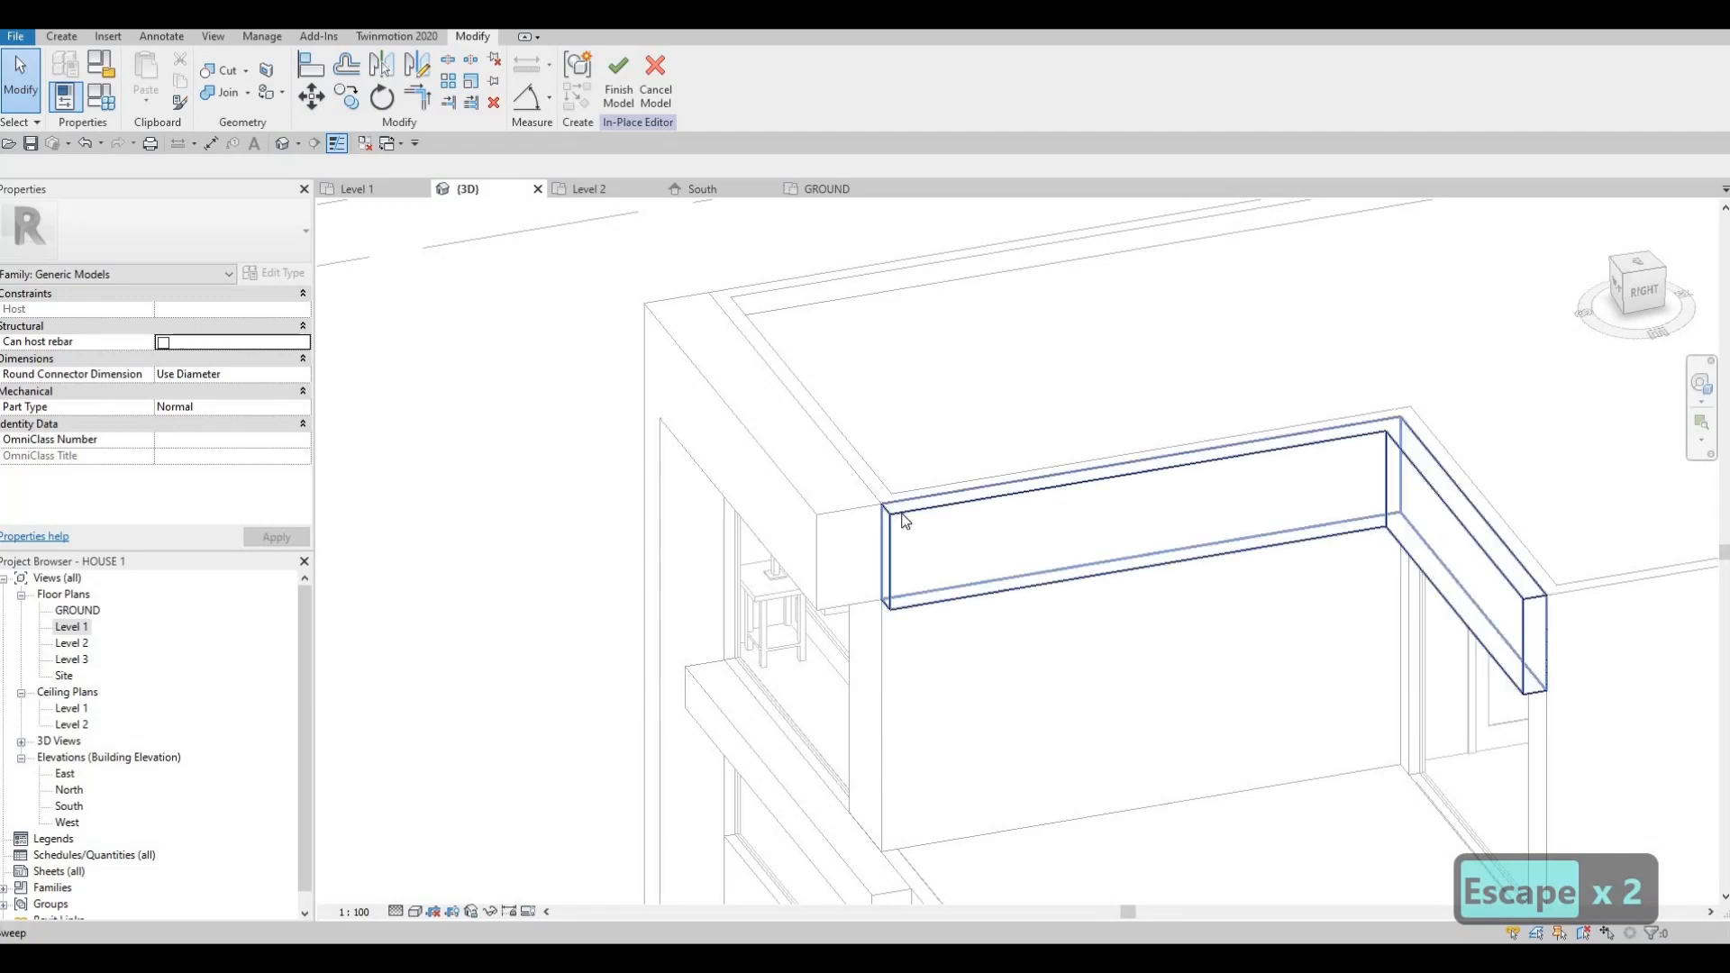
pyautogui.click(905, 527)
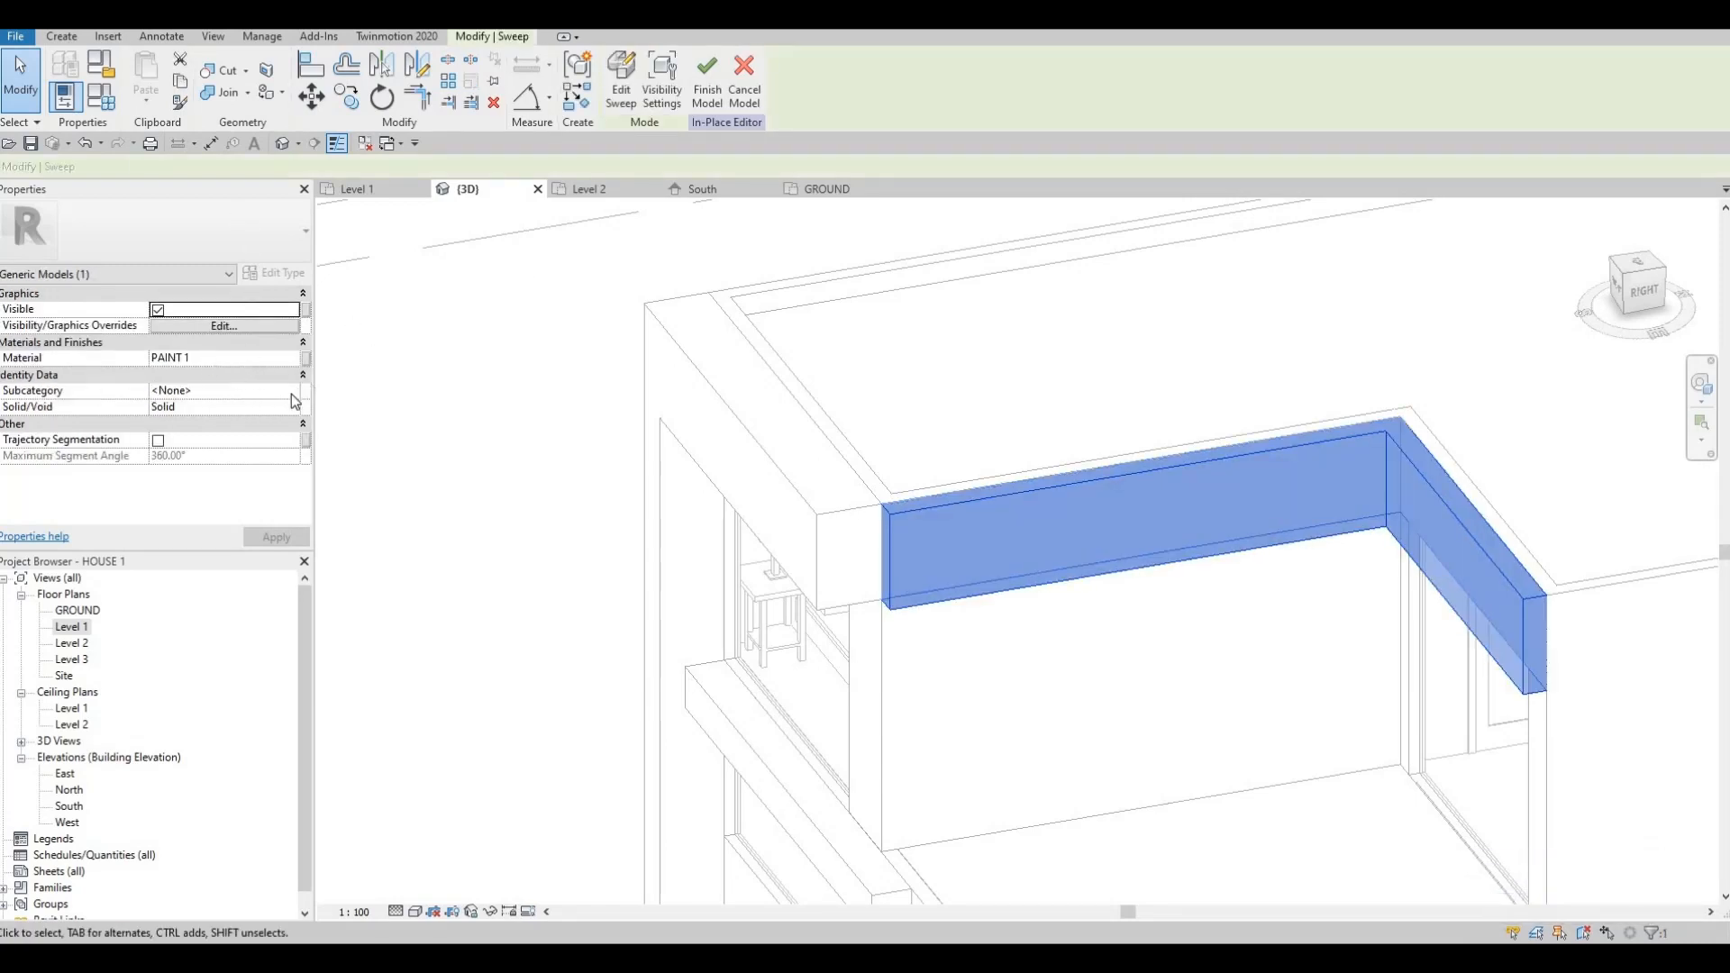
pyautogui.press('Escape')
pyautogui.press('Escape')
pyautogui.press('Escape')
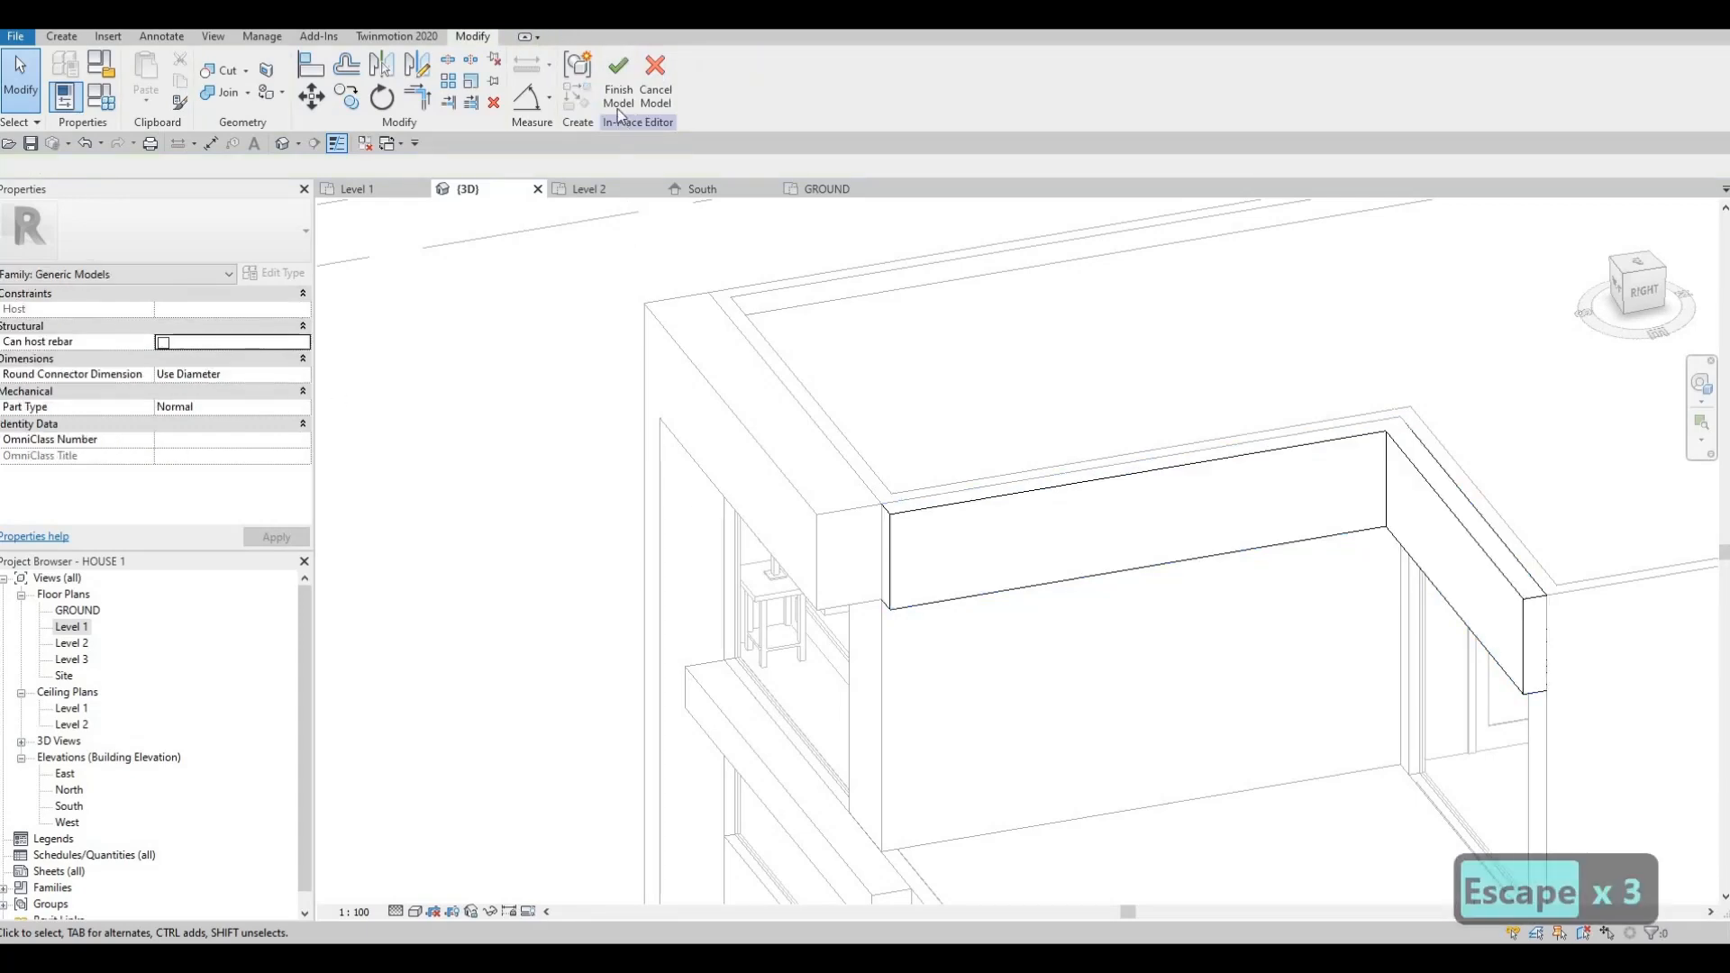
pyautogui.press('Escape')
pyautogui.press('Escape')
# - Edit the swept upper band in place and open its rectangular profile sketch
pyautogui.keyDown('shift'); pyautogui.moveTo(838, 537); pyautogui.dragTo(953, 522, button='middle'); pyautogui.keyUp('shift')
pyautogui.click(946, 541)
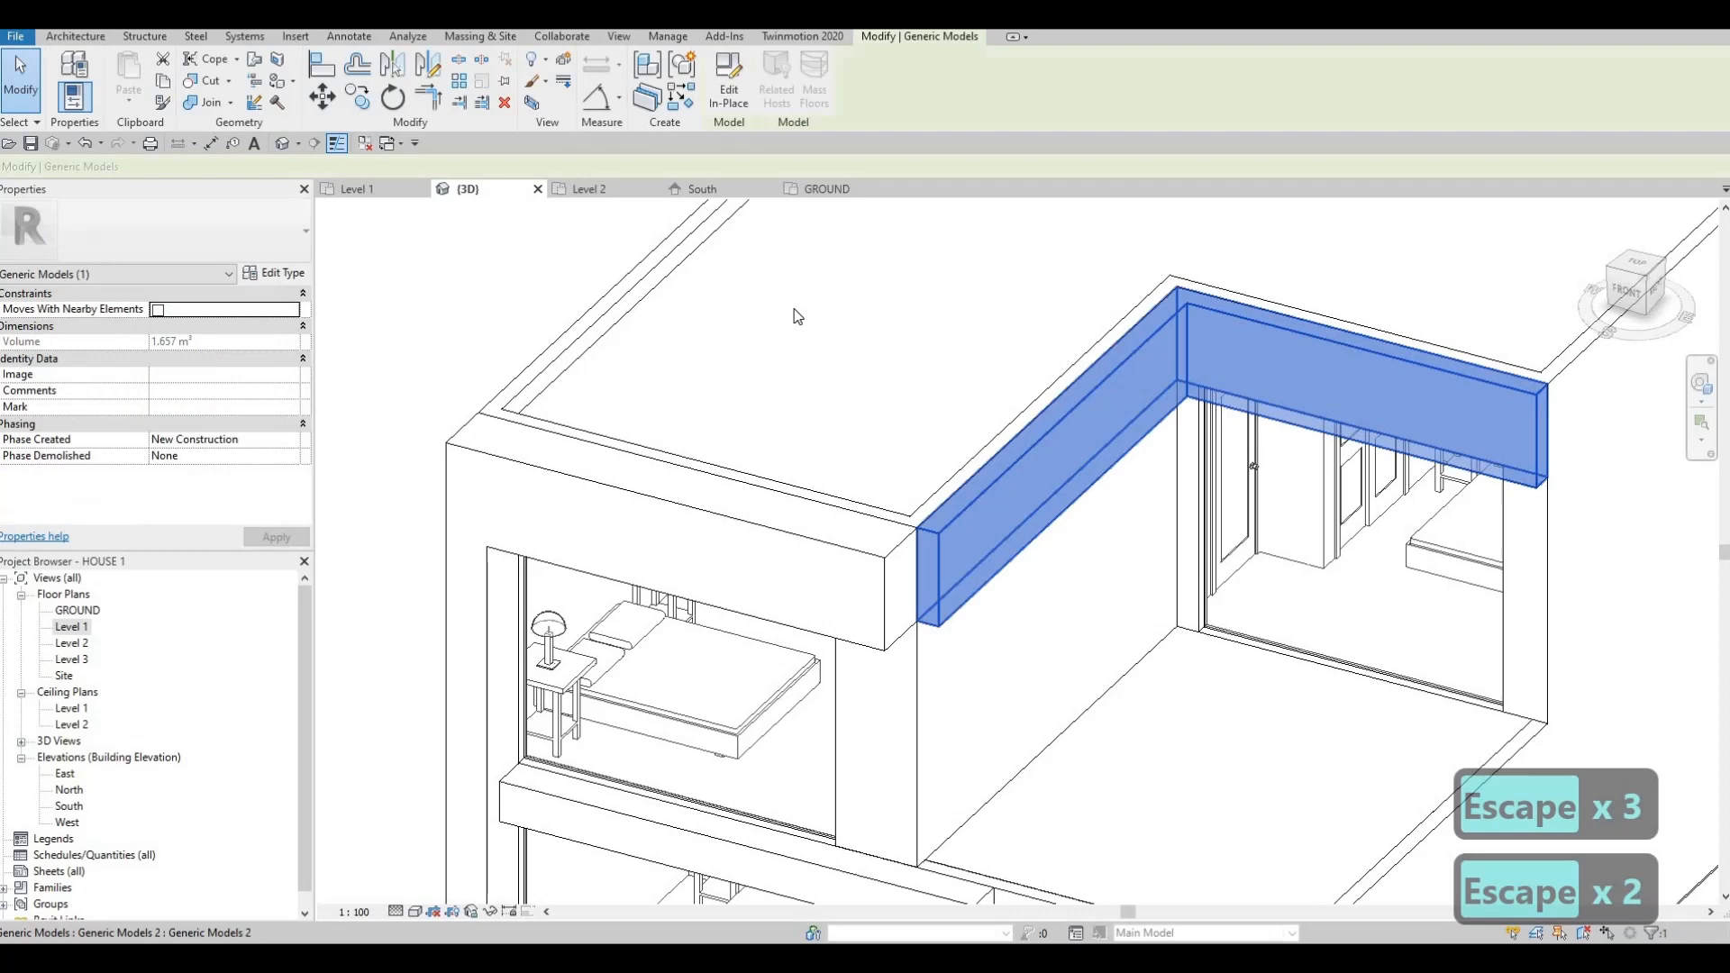
pyautogui.click(729, 83)
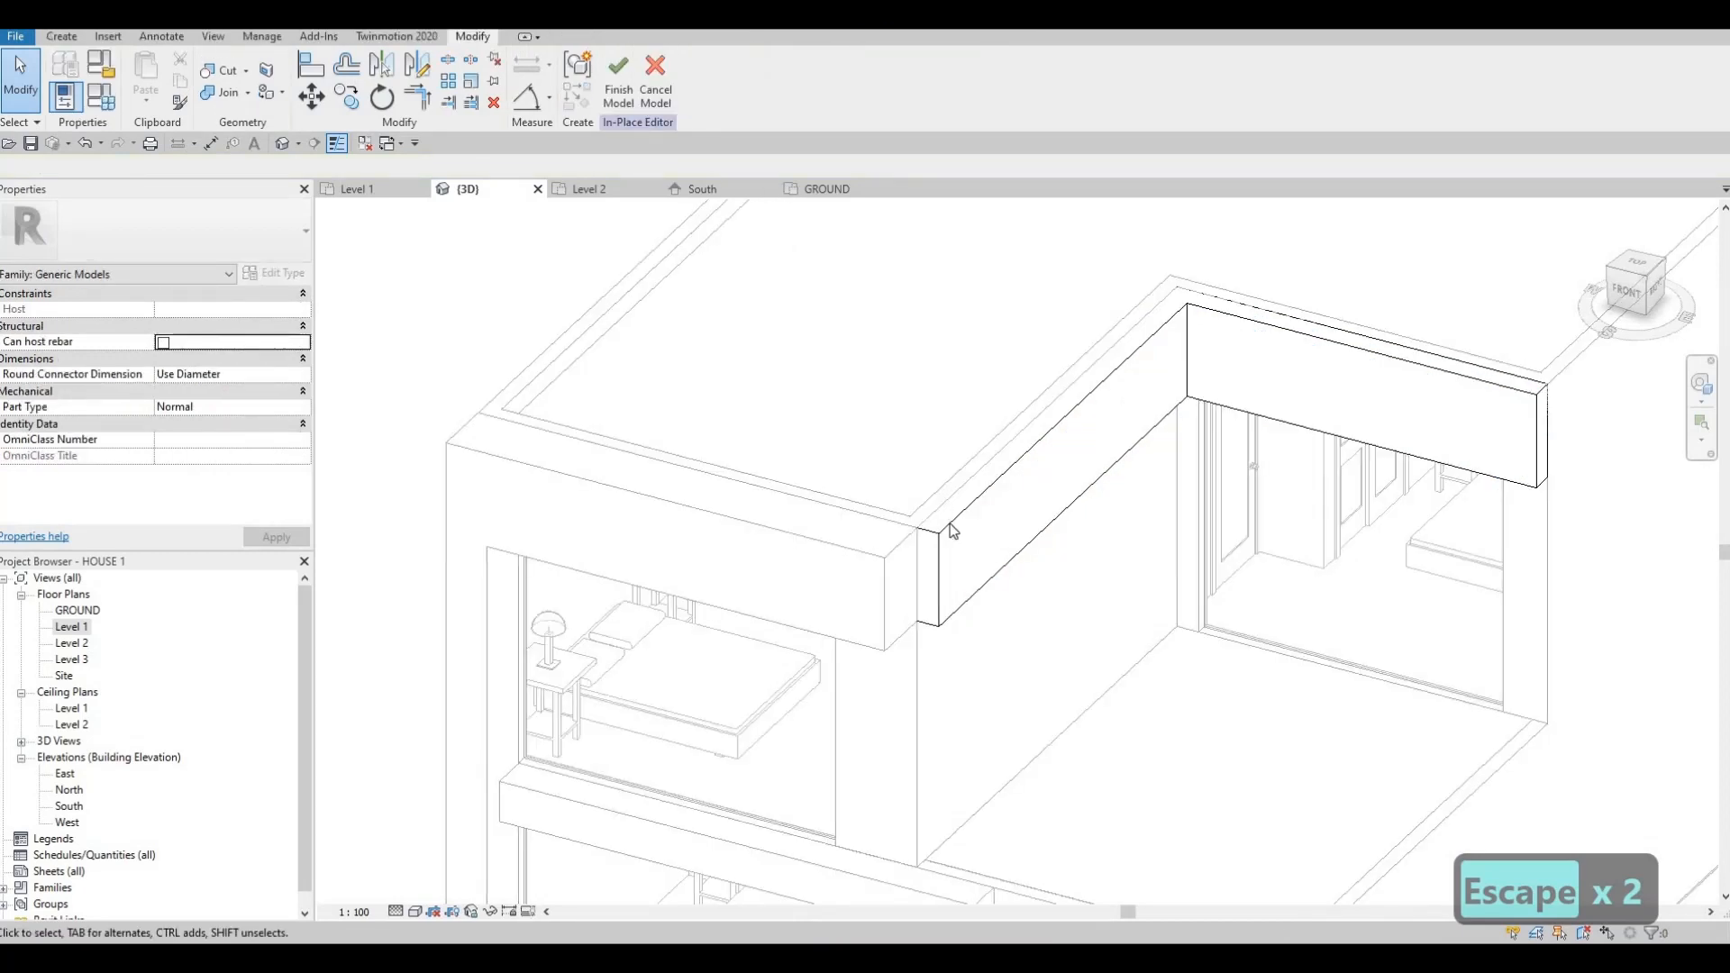
pyautogui.click(953, 530)
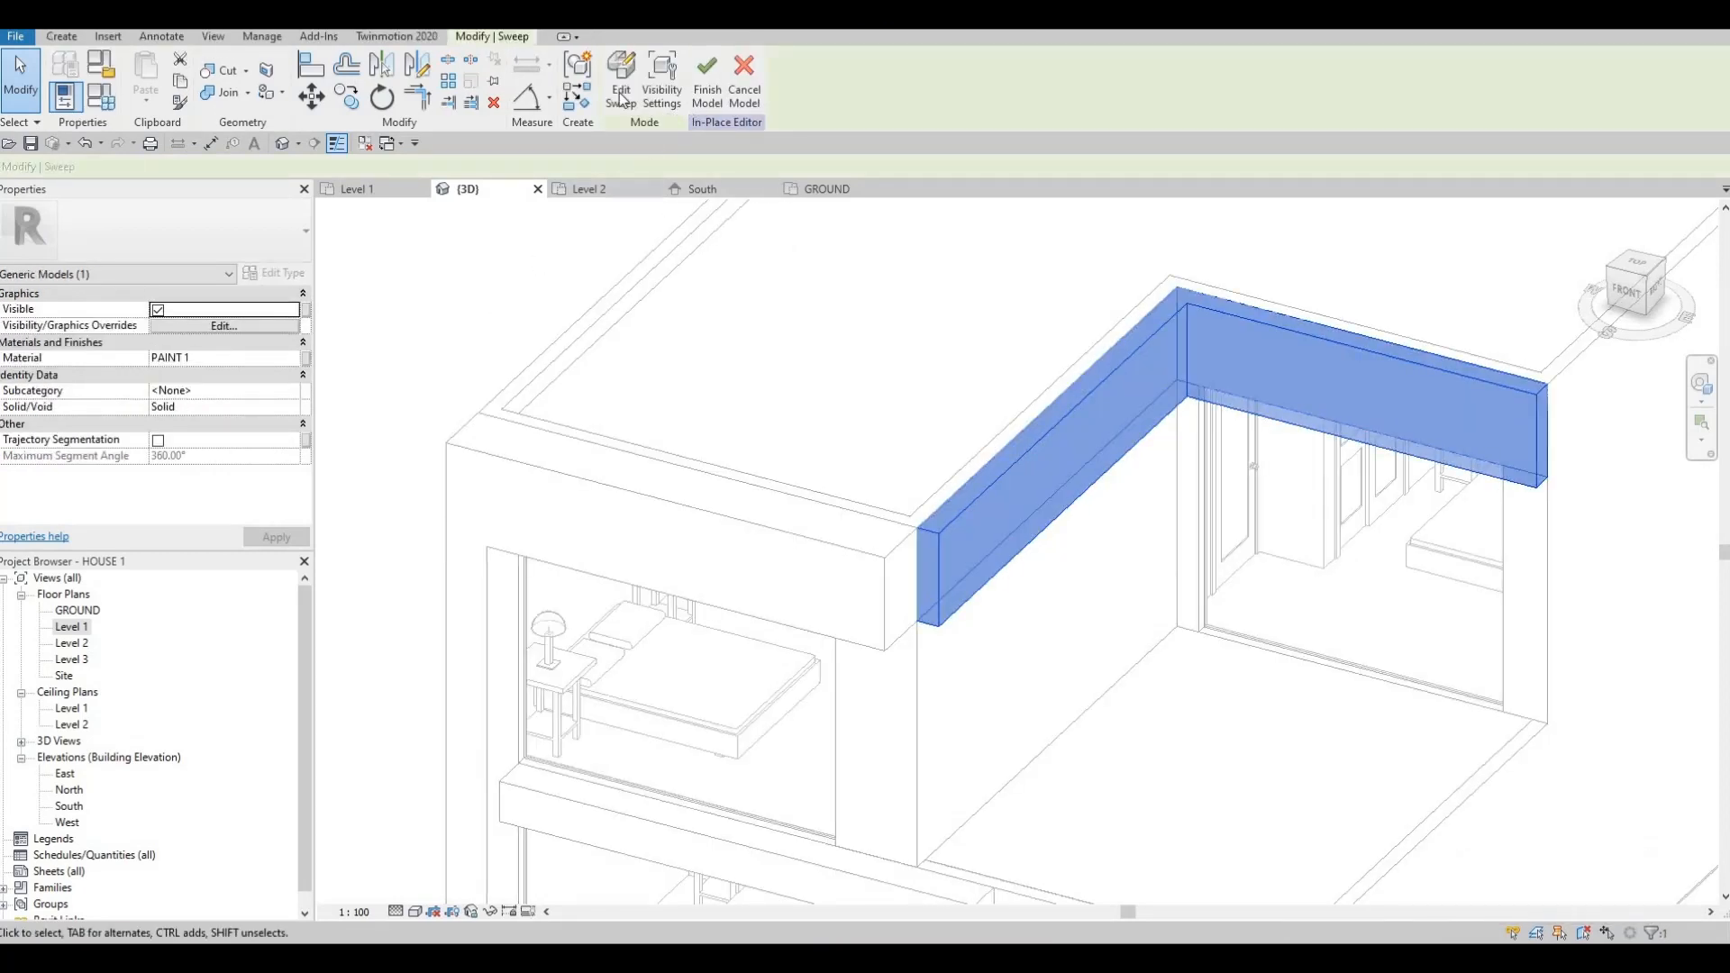
pyautogui.click(877, 101)
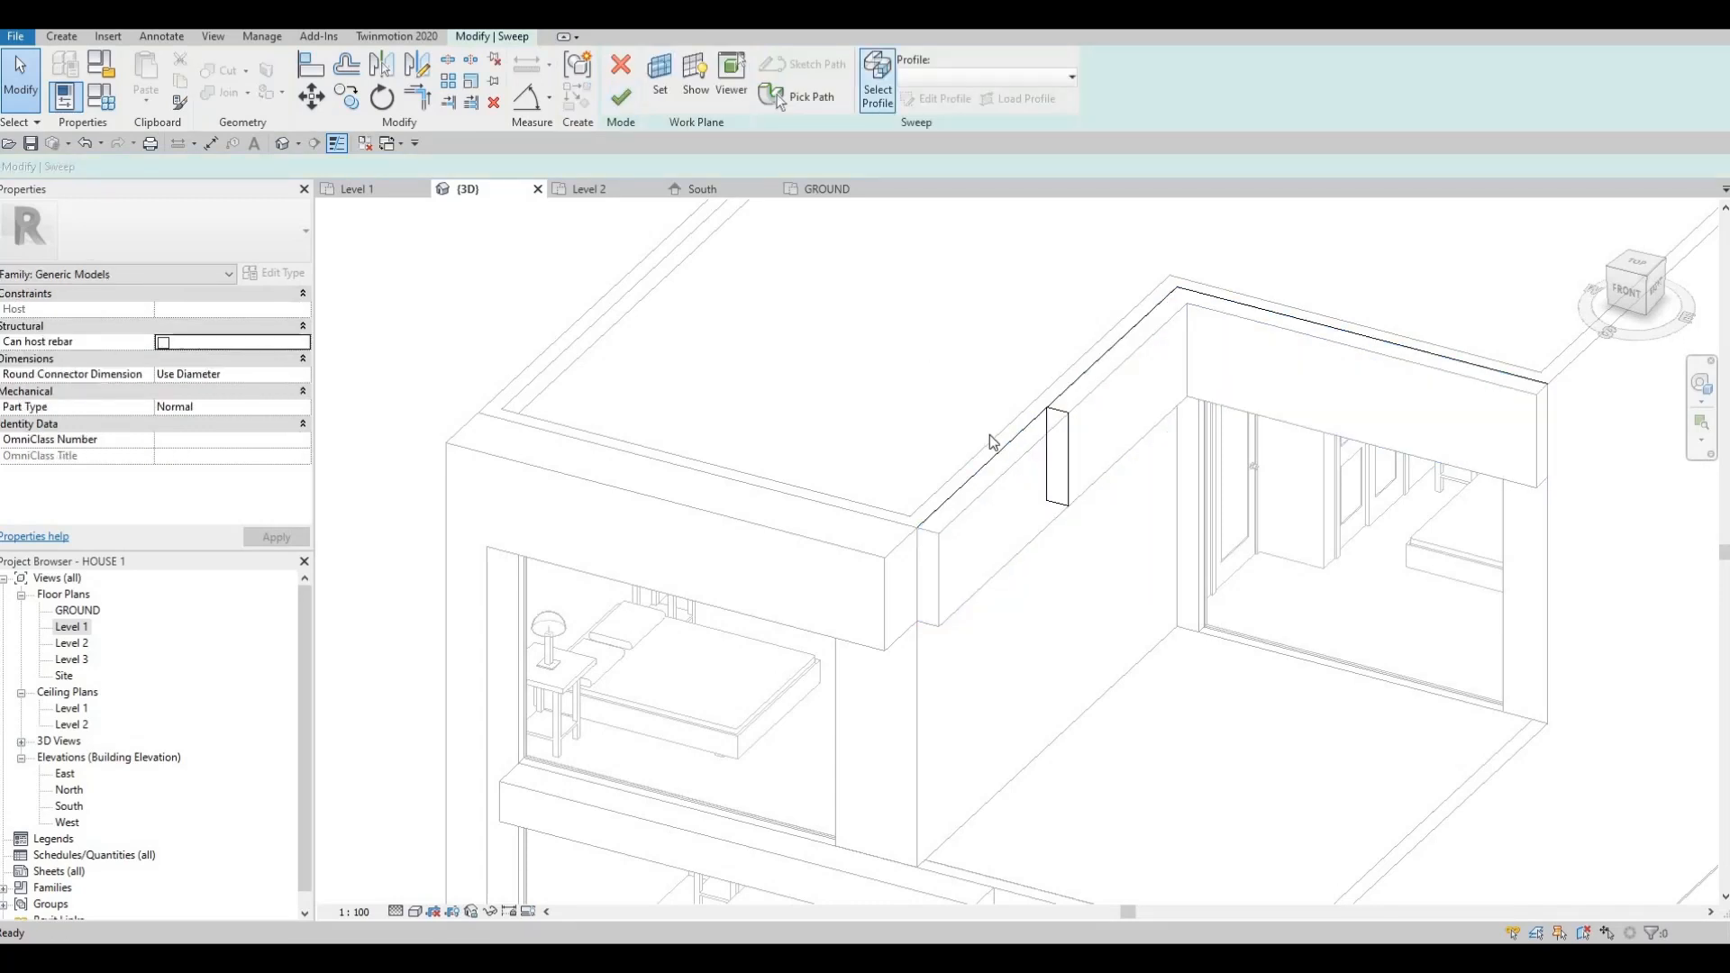
pyautogui.click(1046, 449)
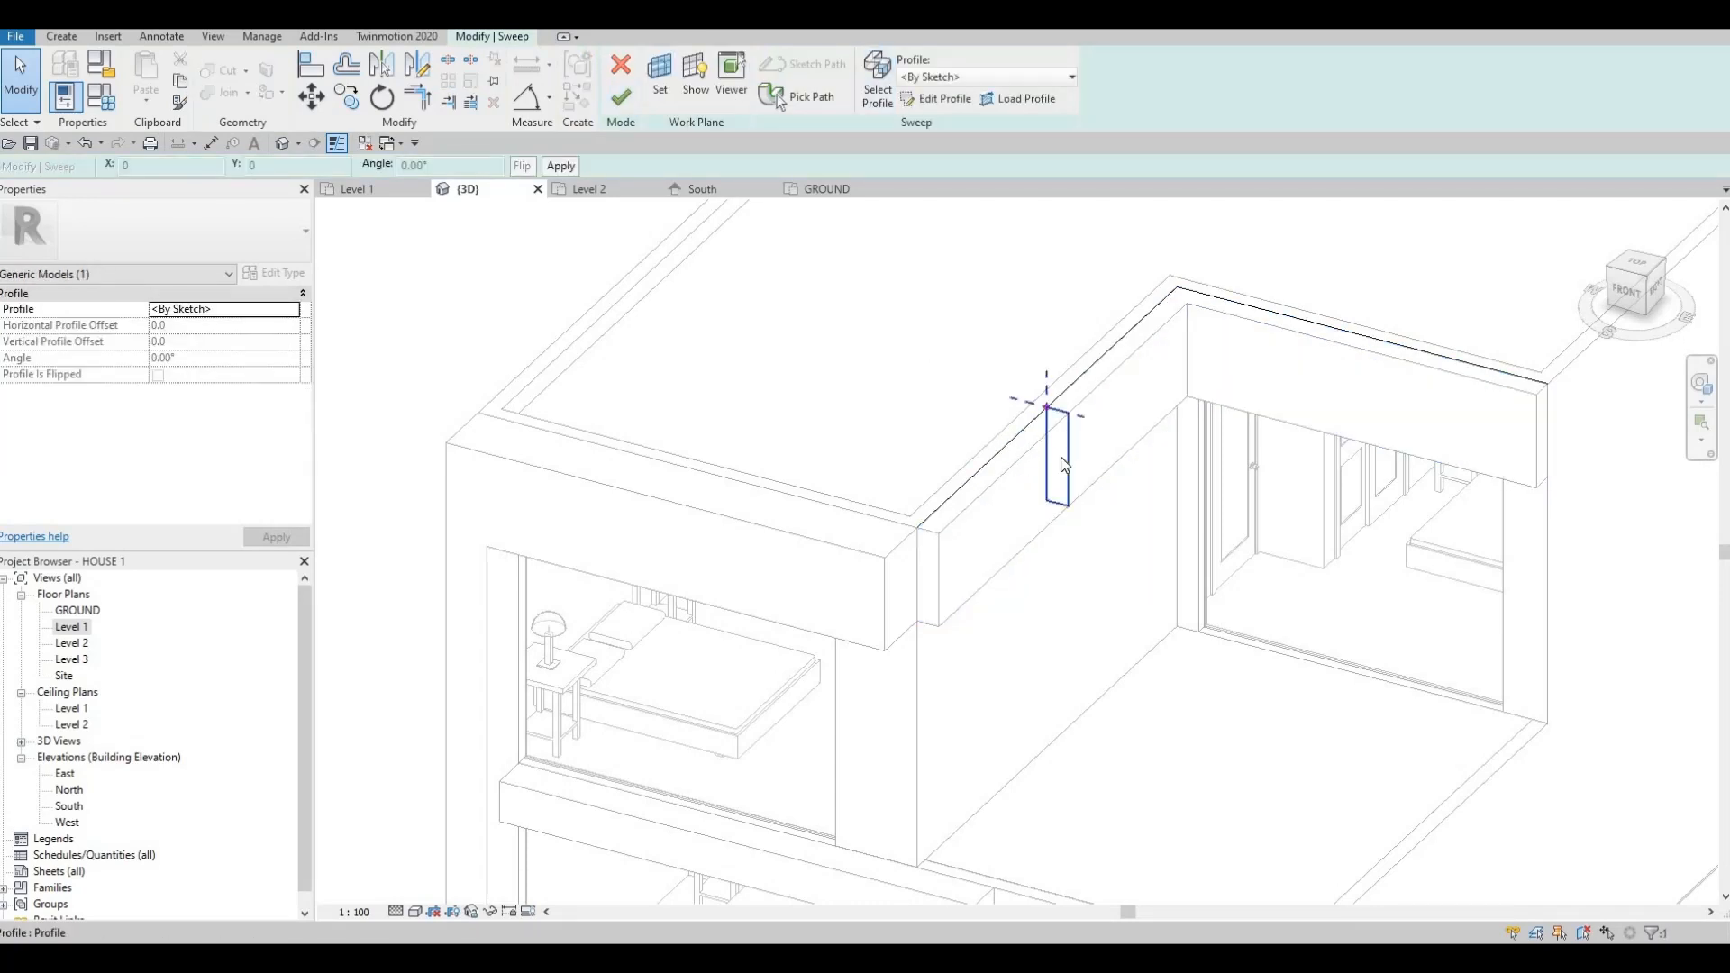
pyautogui.click(936, 98)
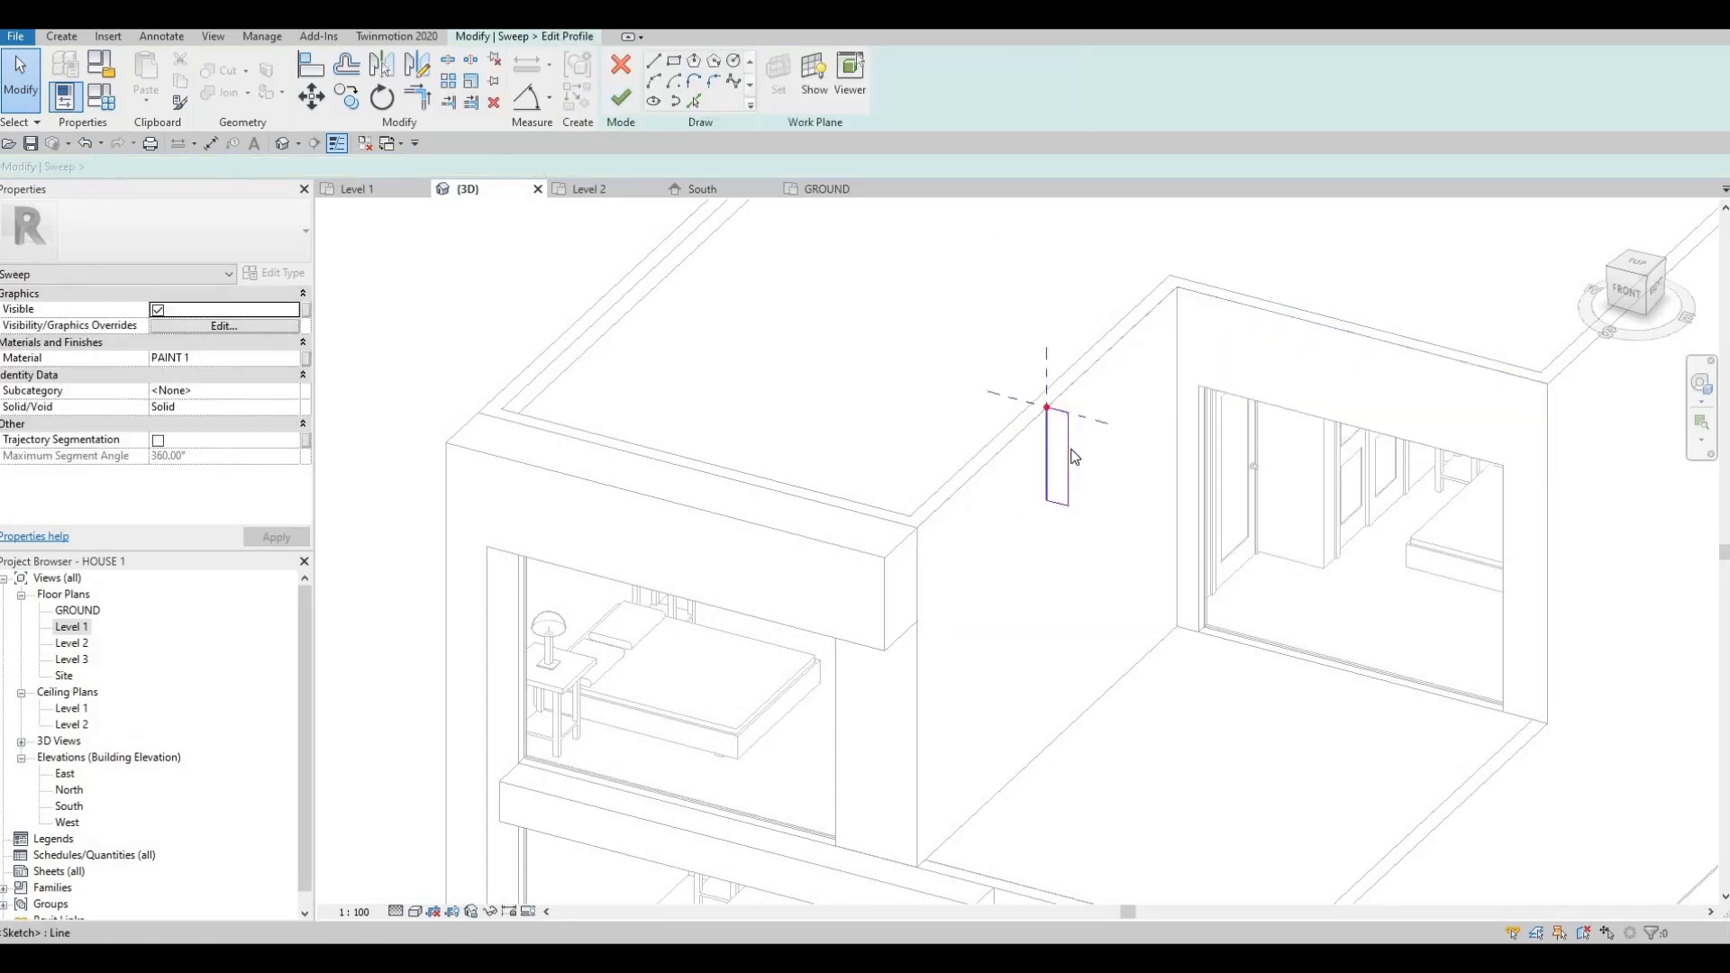
# - Set the width dimension of the sweep's rectangular profile to 600
pyautogui.click(1058, 370)
pyautogui.write('6000')
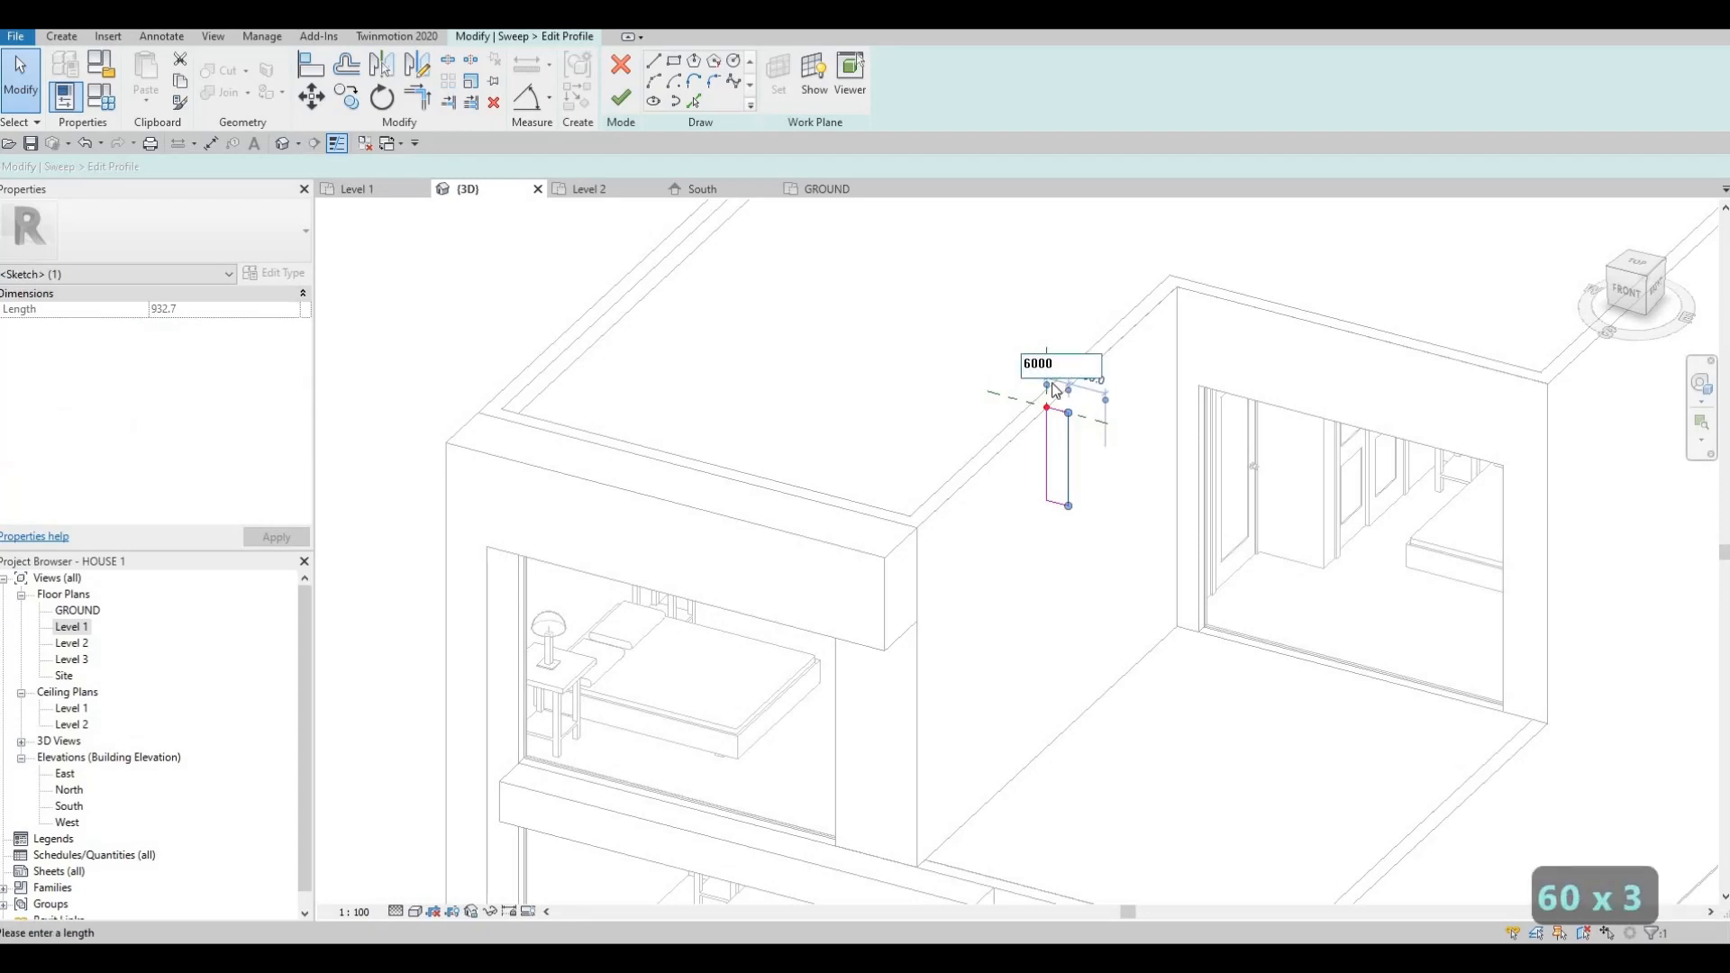
pyautogui.press('BackSpace')
pyautogui.press('Return')
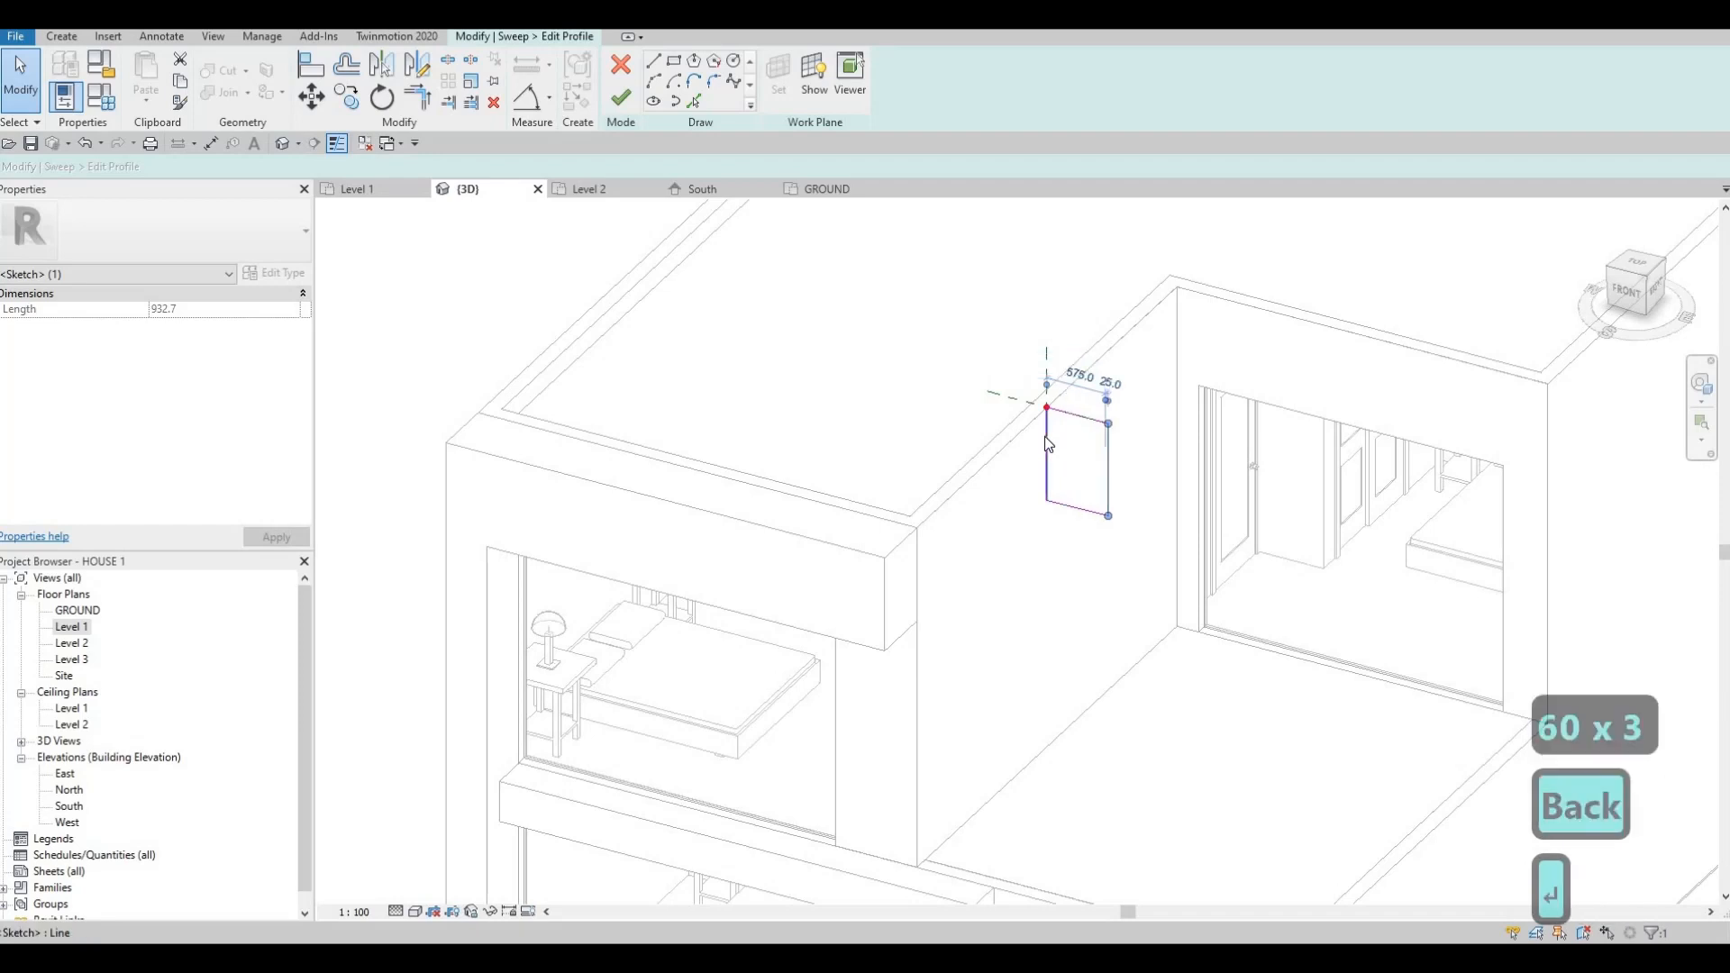
# - Finish the profile and the sweep, and complete the band's in-place model
pyautogui.click(624, 107)
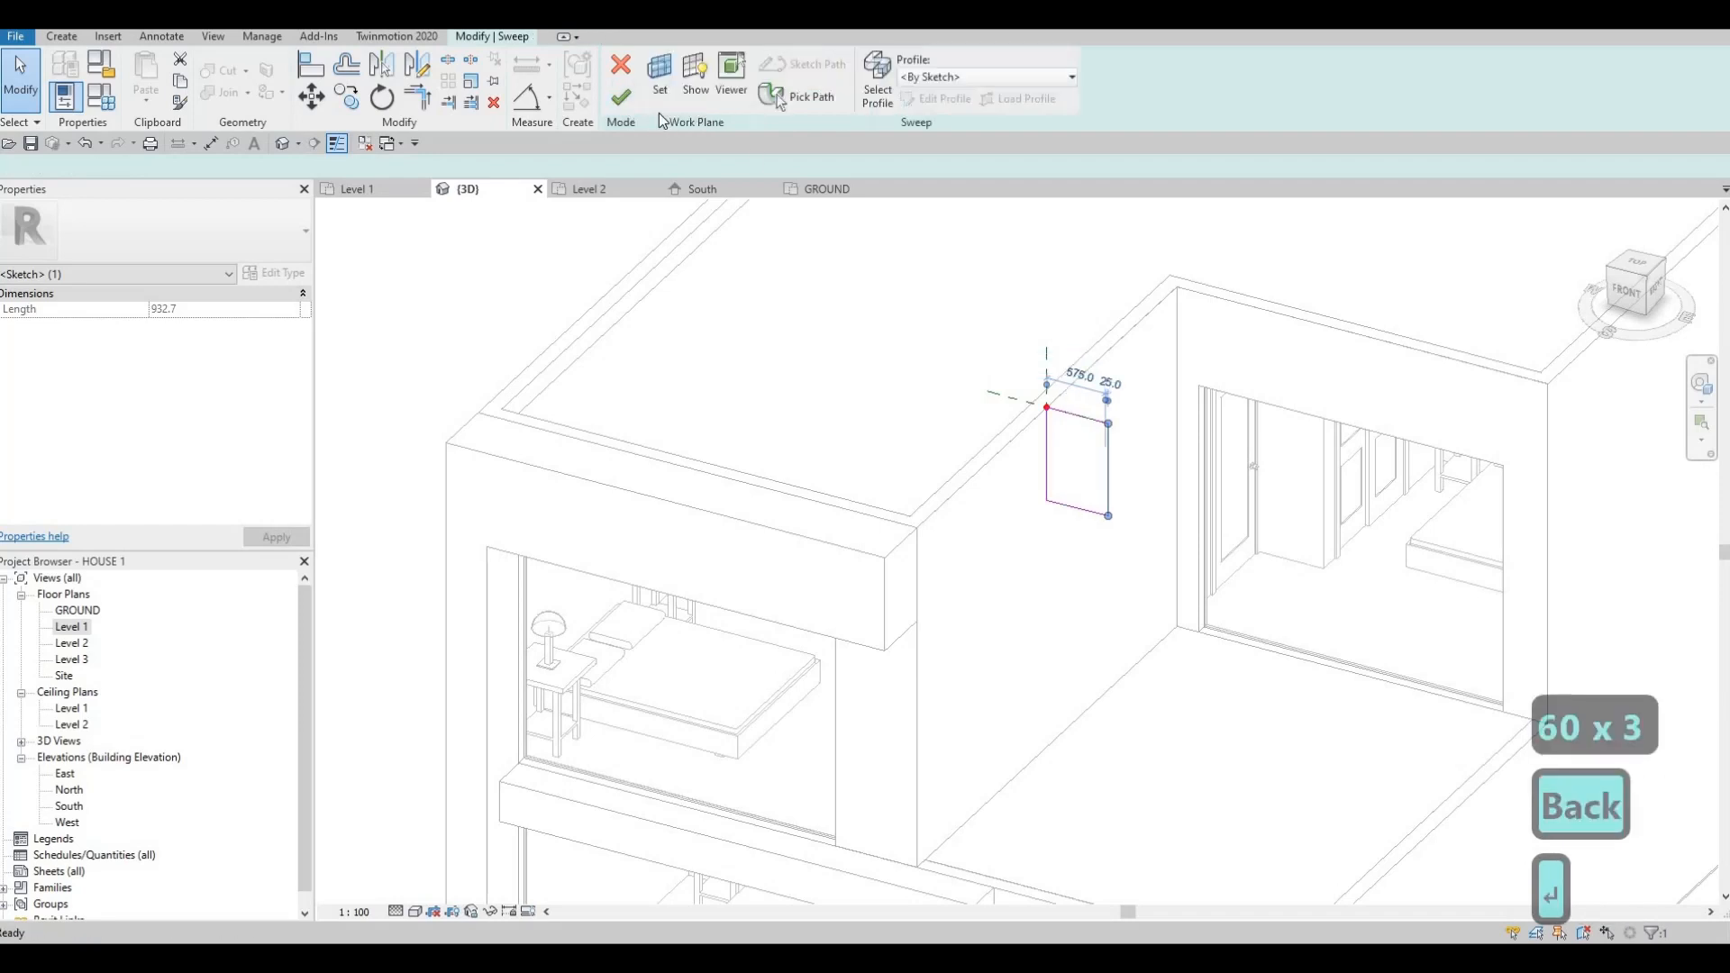
pyautogui.click(621, 96)
pyautogui.press('Escape')
pyautogui.press('Escape')
pyautogui.press('Escape')
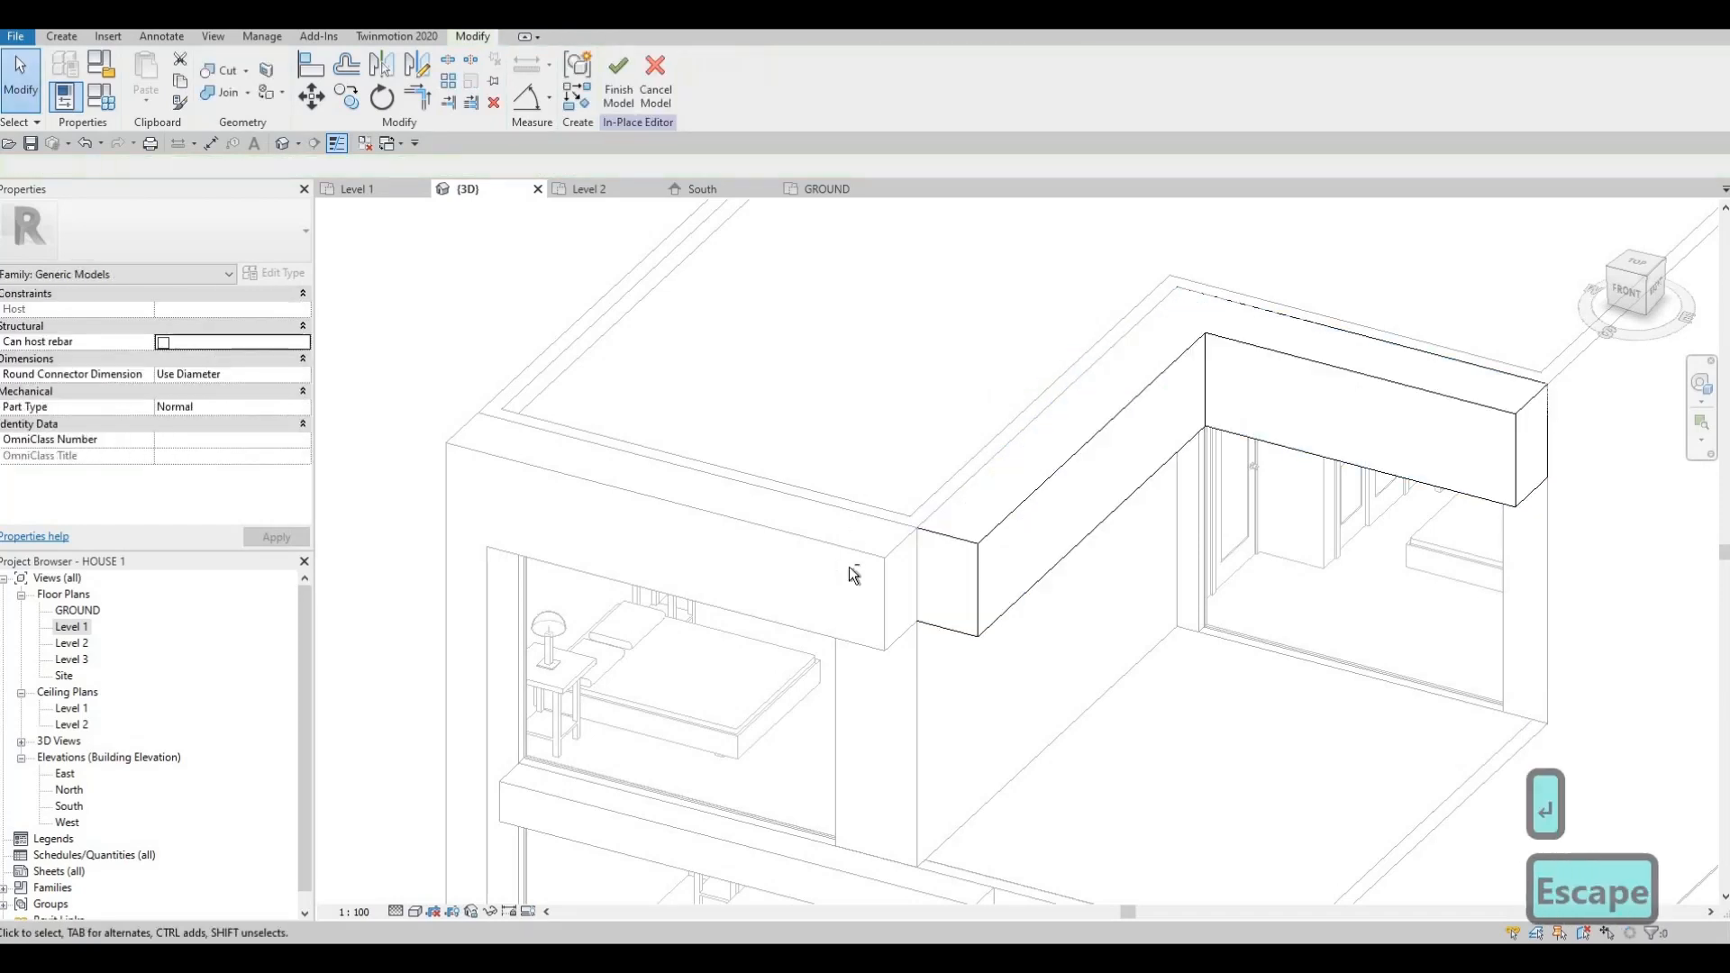
pyautogui.keyDown('shift'); pyautogui.moveTo(483, 715); pyautogui.dragTo(773, 601, button='middle'); pyautogui.keyUp('shift')
pyautogui.keyDown('shift'); pyautogui.moveTo(868, 438); pyautogui.dragTo(751, 528, button='middle'); pyautogui.keyUp('shift')
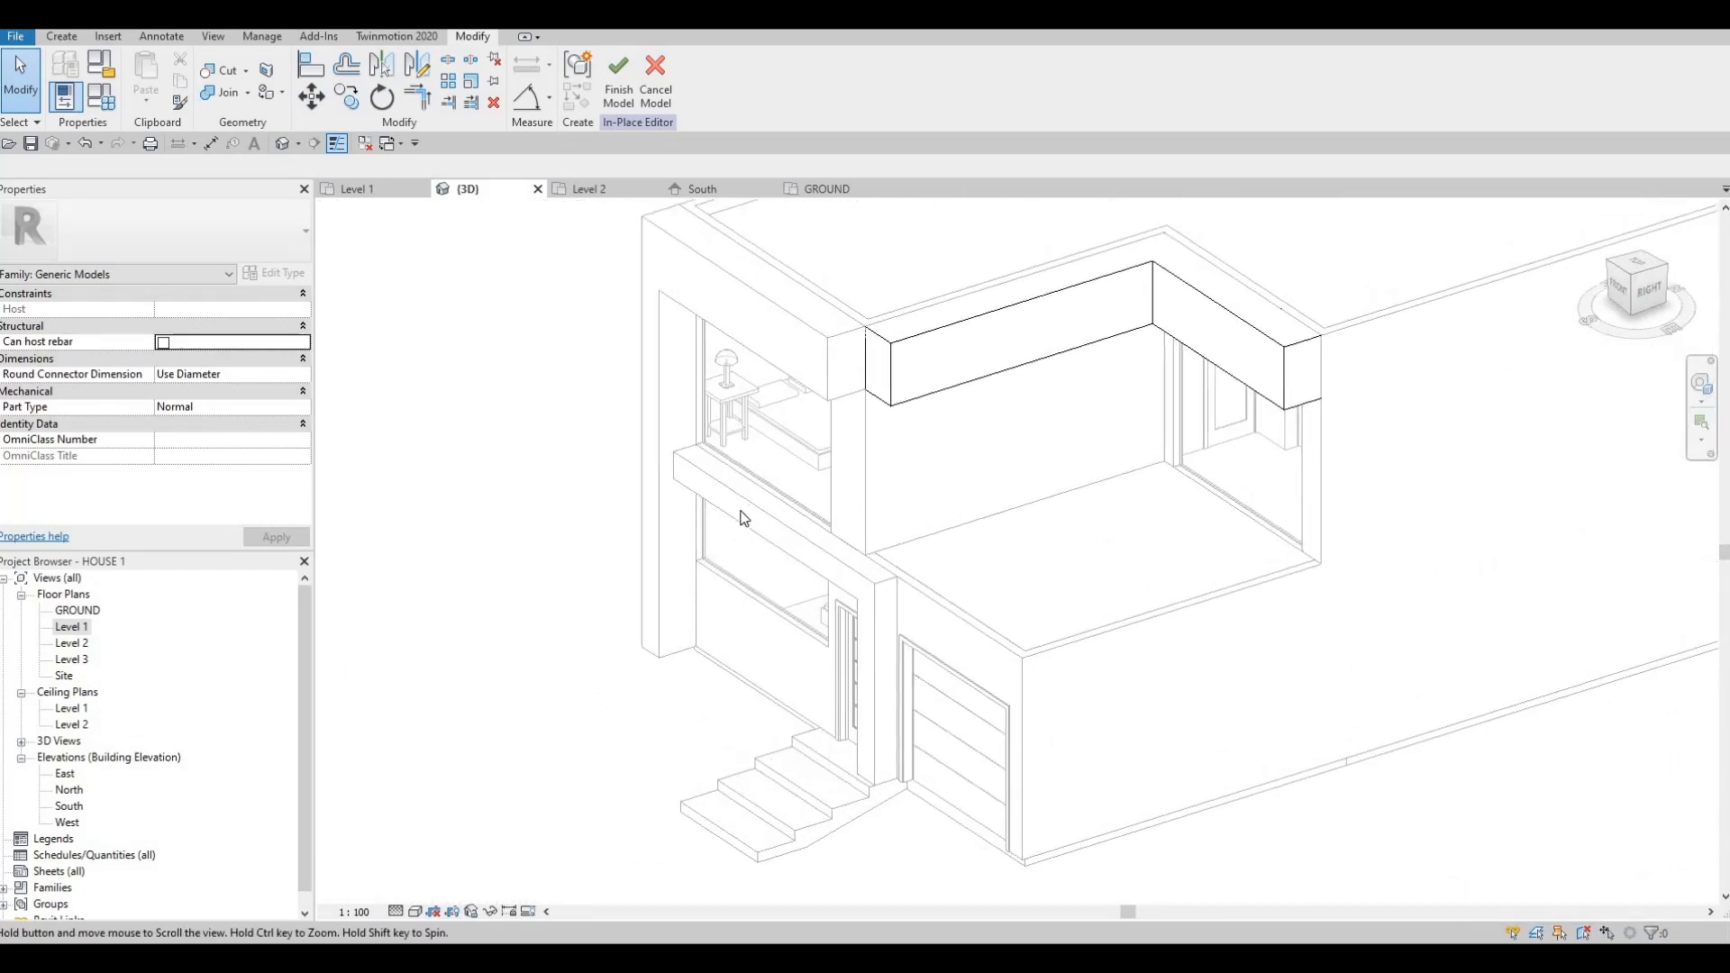
pyautogui.click(618, 97)
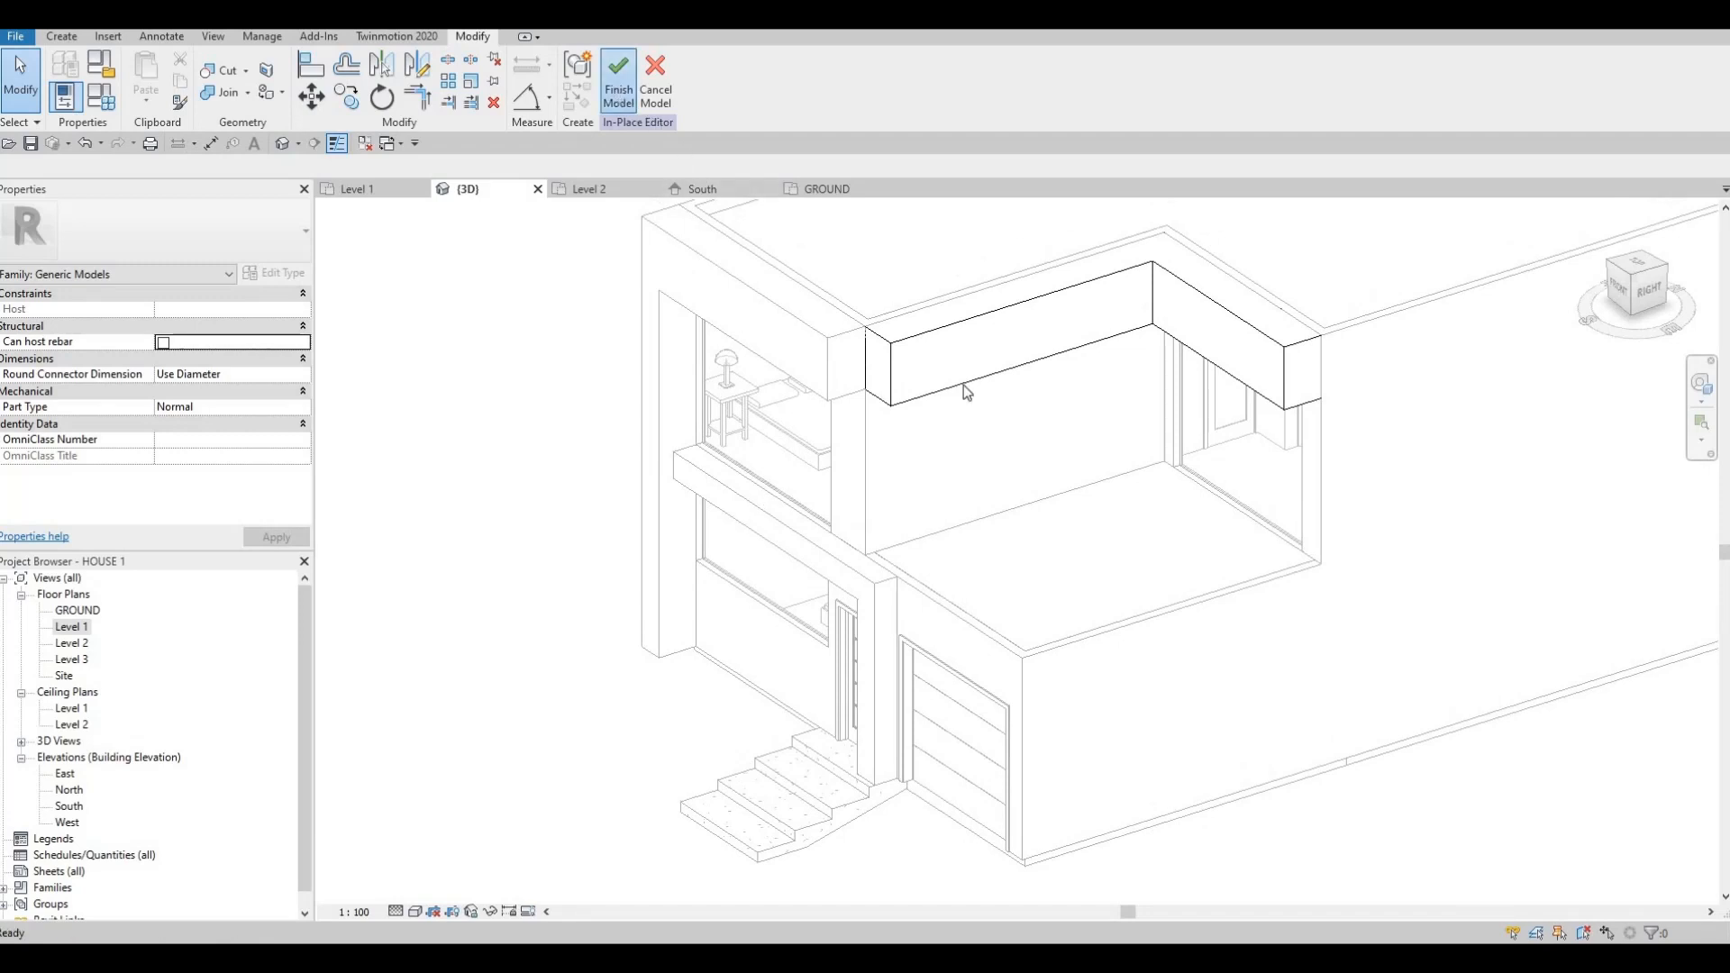
pyautogui.press('Escape')
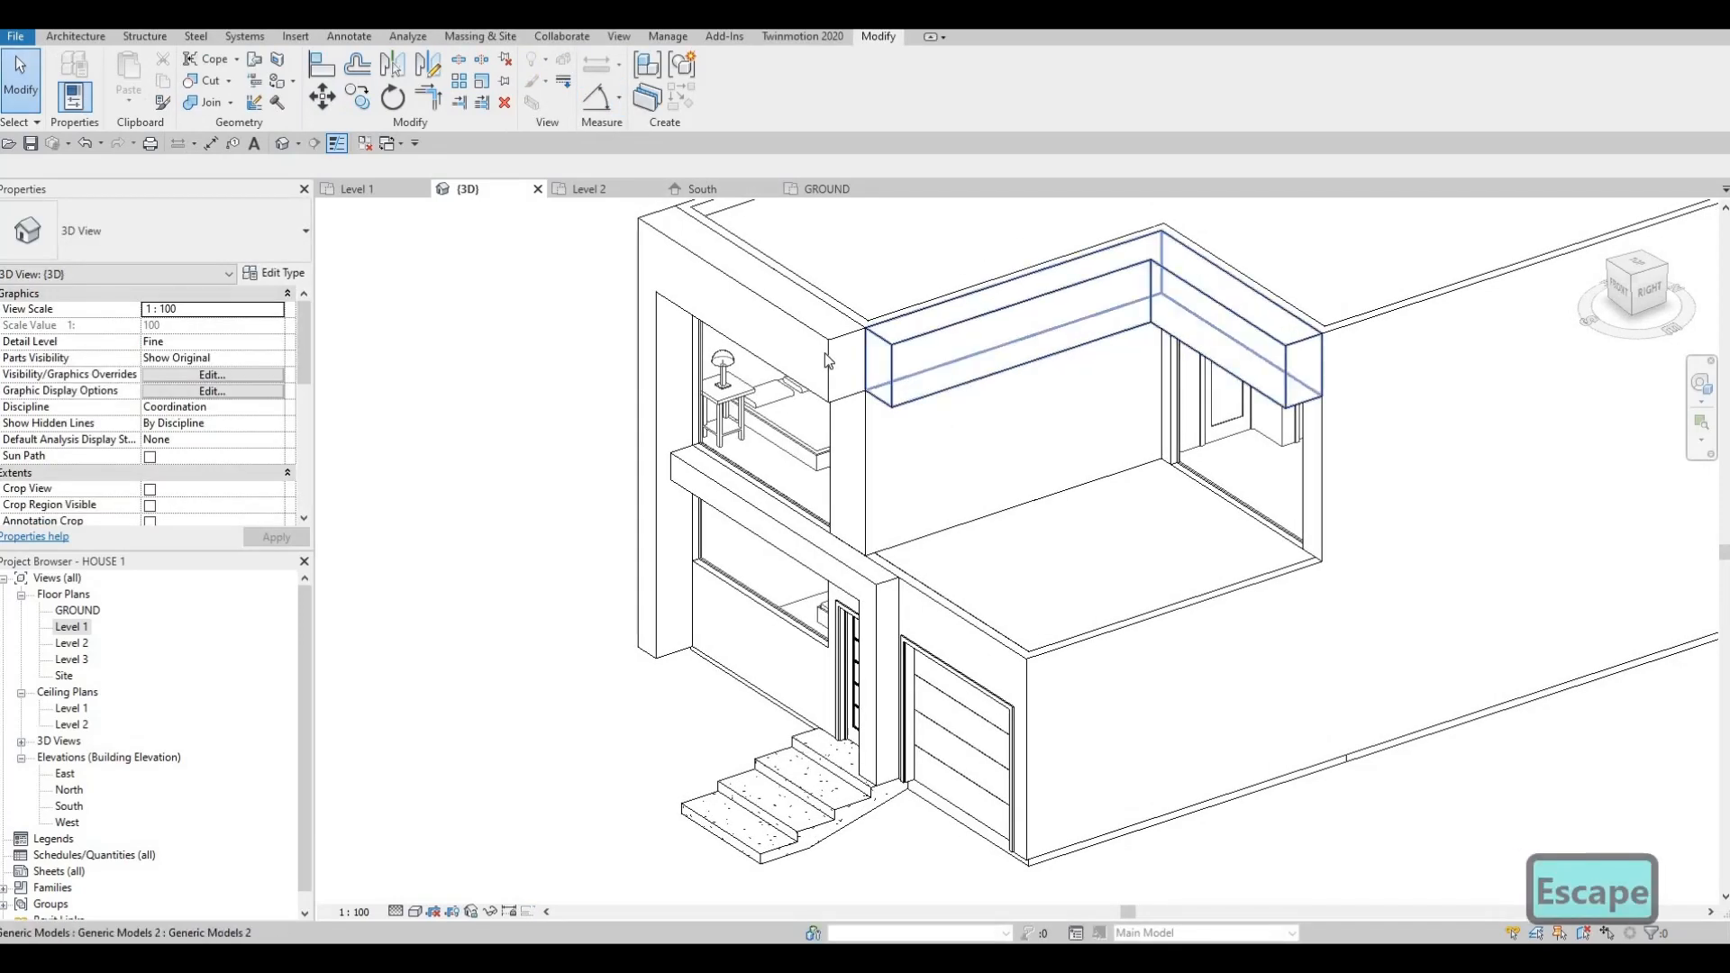
# - Stretch the end of the upper front frame beam sideways to the outer face of the swept band
pyautogui.click(873, 380)
pyautogui.moveTo(872, 400); pyautogui.dragTo(878, 407)
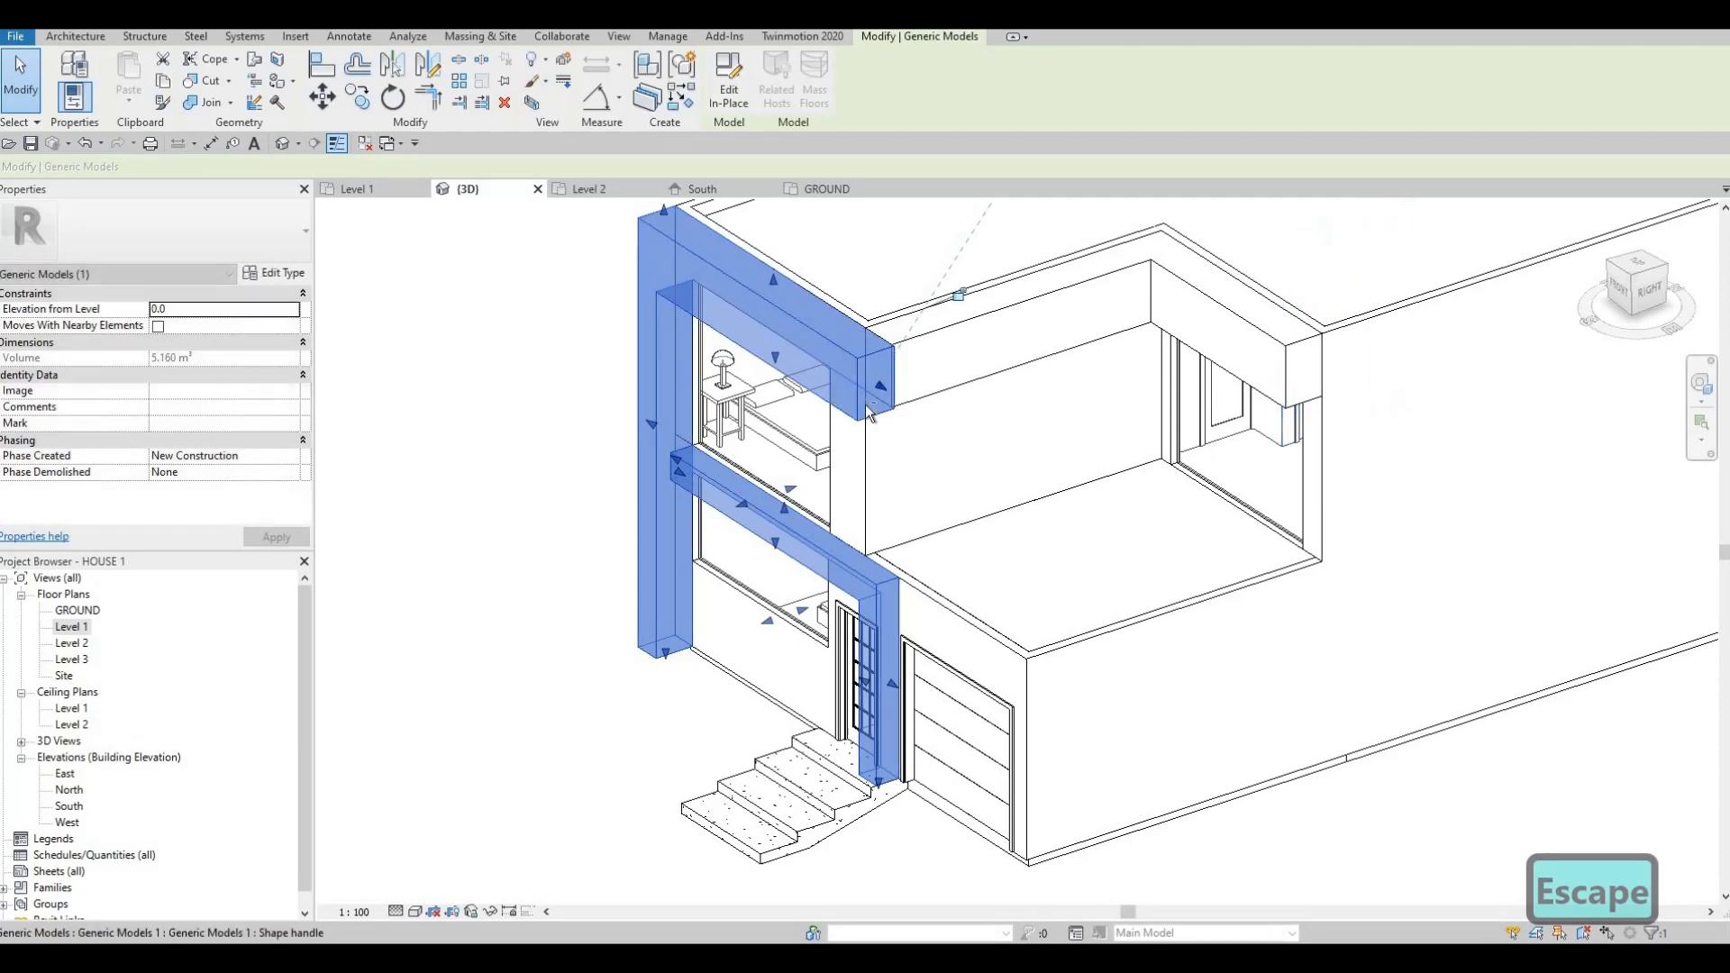
pyautogui.press('Escape')
# - Examine the corner joint between the frame beam and the swept band, and the whole front facade
pyautogui.keyDown('shift'); pyautogui.moveTo(856, 397); pyautogui.dragTo(802, 265, button='middle'); pyautogui.keyUp('shift')
pyautogui.scroll(7, 892, 271)
pyautogui.scroll(-6, 750, 407)
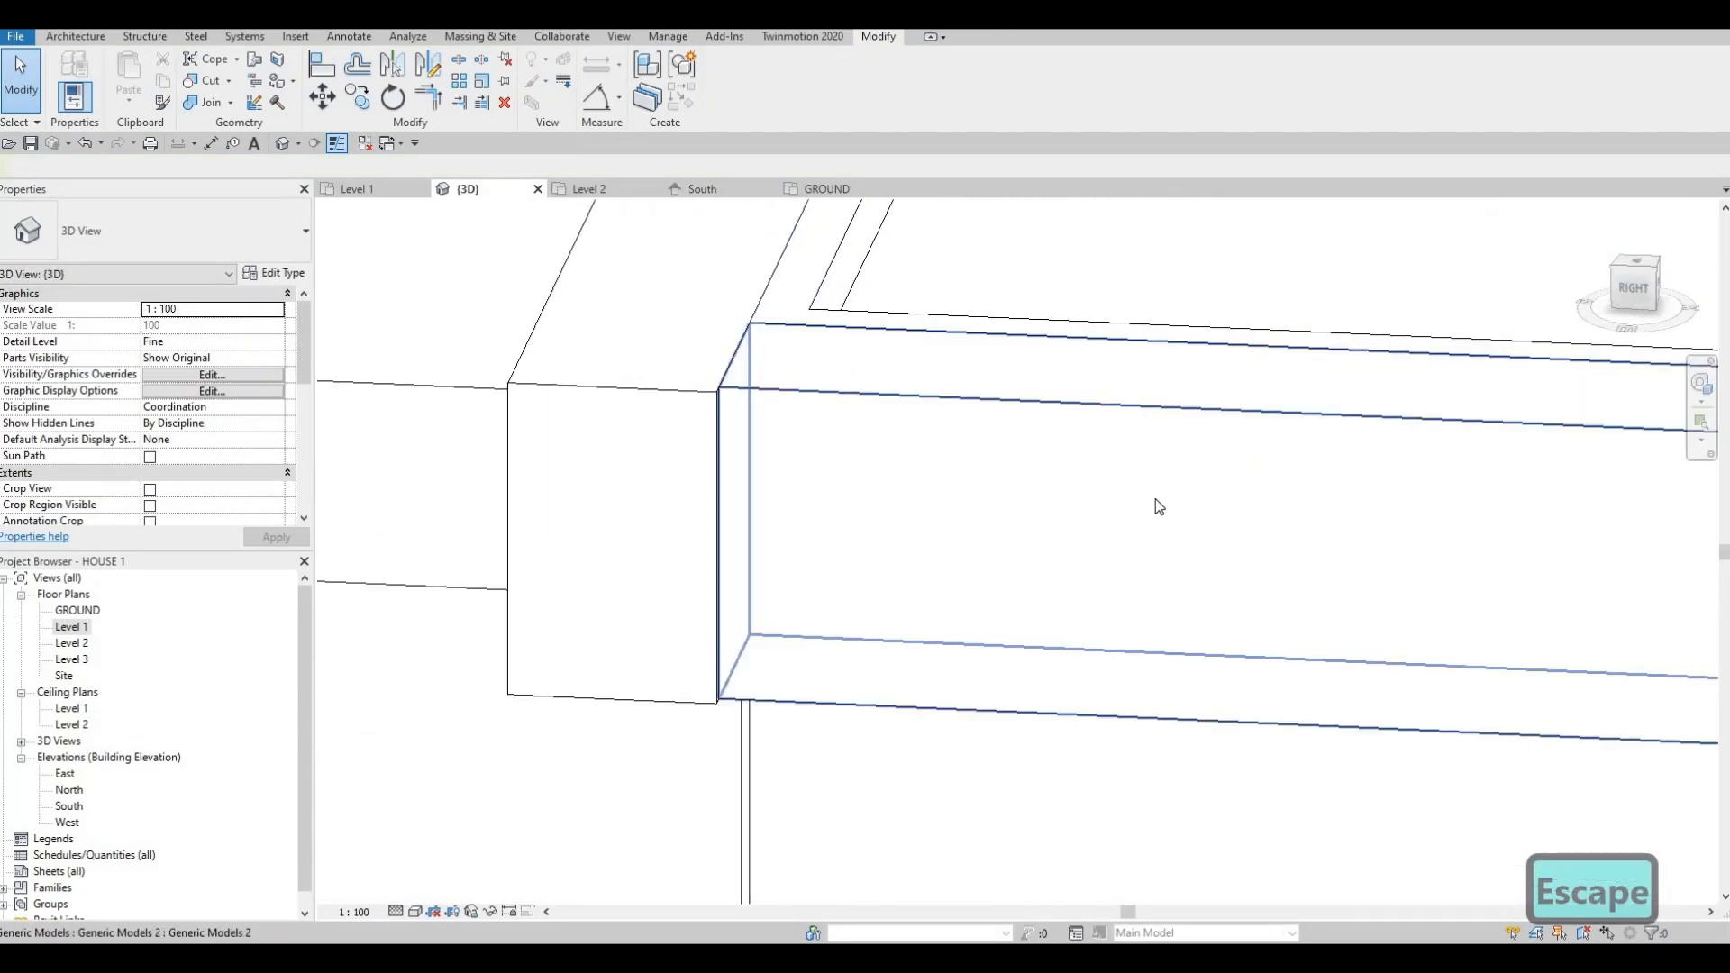
pyautogui.keyDown('shift'); pyautogui.moveTo(1135, 437); pyautogui.dragTo(1205, 350, button='middle'); pyautogui.keyUp('shift')
pyautogui.scroll(5, 1261, 387)
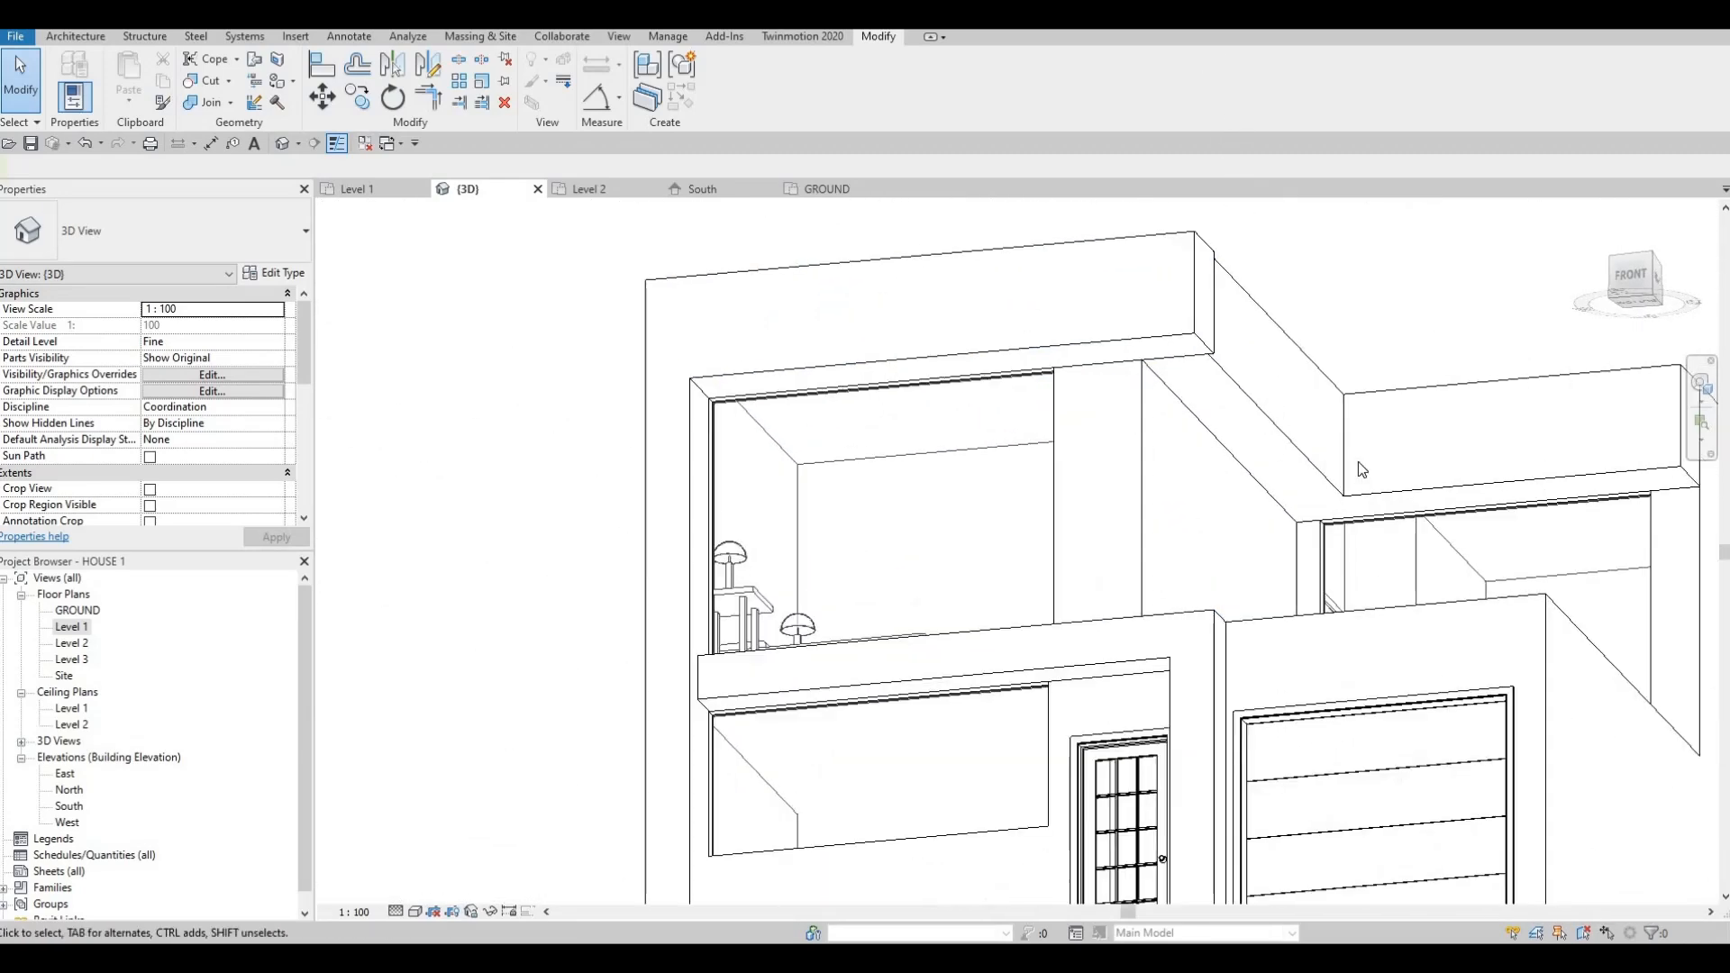
pyautogui.scroll(-3, 1225, 558)
pyautogui.scroll(-3, 1232, 646)
pyautogui.keyDown('shift'); pyautogui.moveTo(1232, 646); pyautogui.dragTo(1186, 650, button='middle'); pyautogui.keyUp('shift')
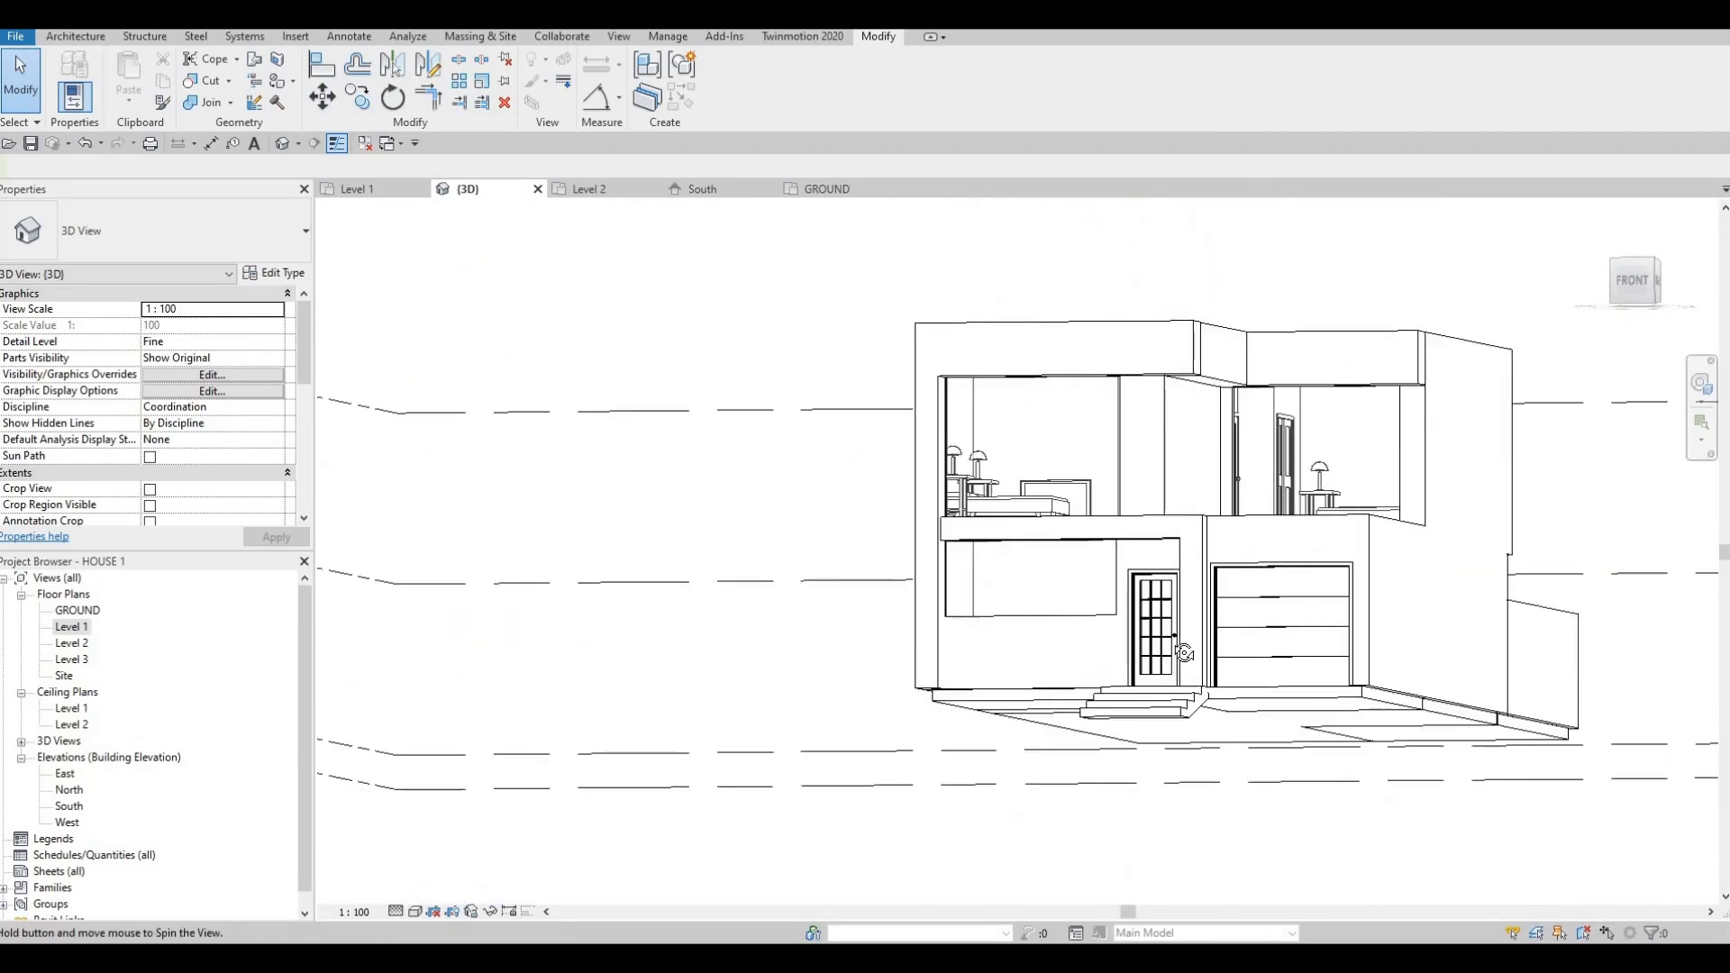
pyautogui.scroll(1, 1247, 477)
pyautogui.keyDown('shift'); pyautogui.moveTo(1247, 486); pyautogui.dragTo(1162, 651, button='middle'); pyautogui.keyUp('shift')
pyautogui.press('a')
pyautogui.press('l')
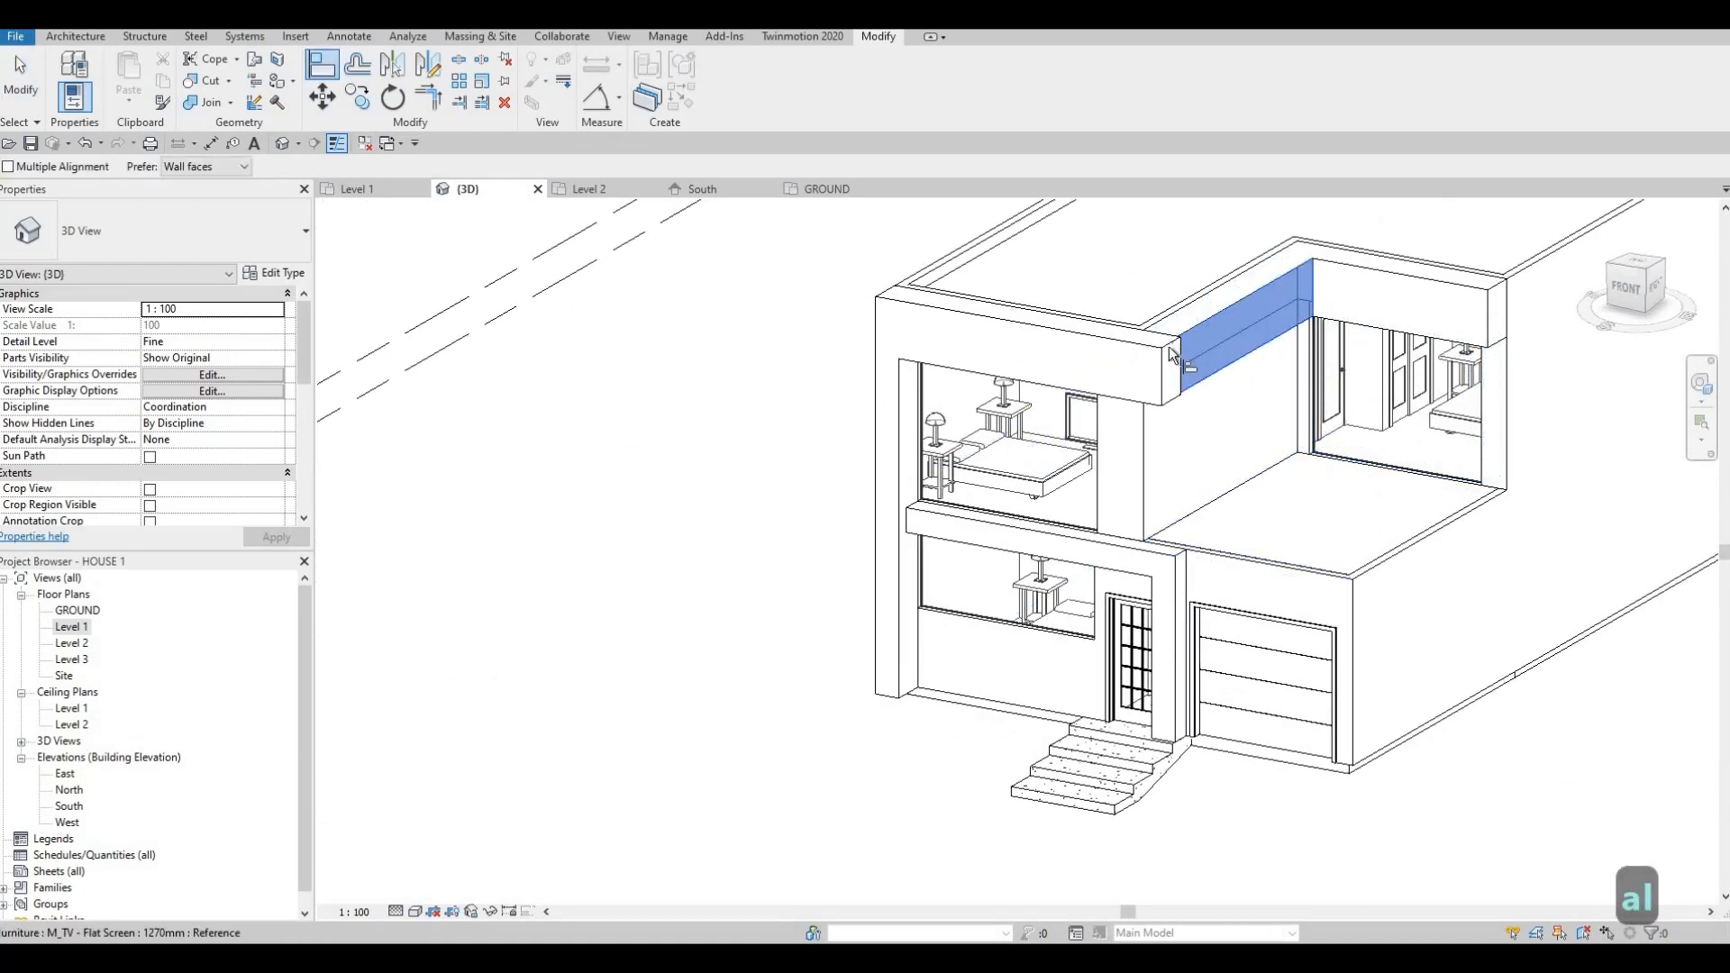
pyautogui.press('Escape')
pyautogui.press('Escape')
# - Inspect the lower frame around the entrance door and the facade from several angles
pyautogui.moveTo(1149, 622)
pyautogui.keyDown('shift'); pyautogui.mouseDown(button='middle')
pyautogui.moveTo(1227, 495)
pyautogui.moveTo(1233, 451)
pyautogui.moveTo(1114, 595)
pyautogui.moveTo(1000, 401)
pyautogui.moveTo(1108, 517)
pyautogui.moveTo(927, 541)
pyautogui.moveTo(869, 502)
pyautogui.moveTo(1153, 613)
pyautogui.mouseUp(button='middle'); pyautogui.keyUp('shift')
pyautogui.scroll(2, 1233, 451)
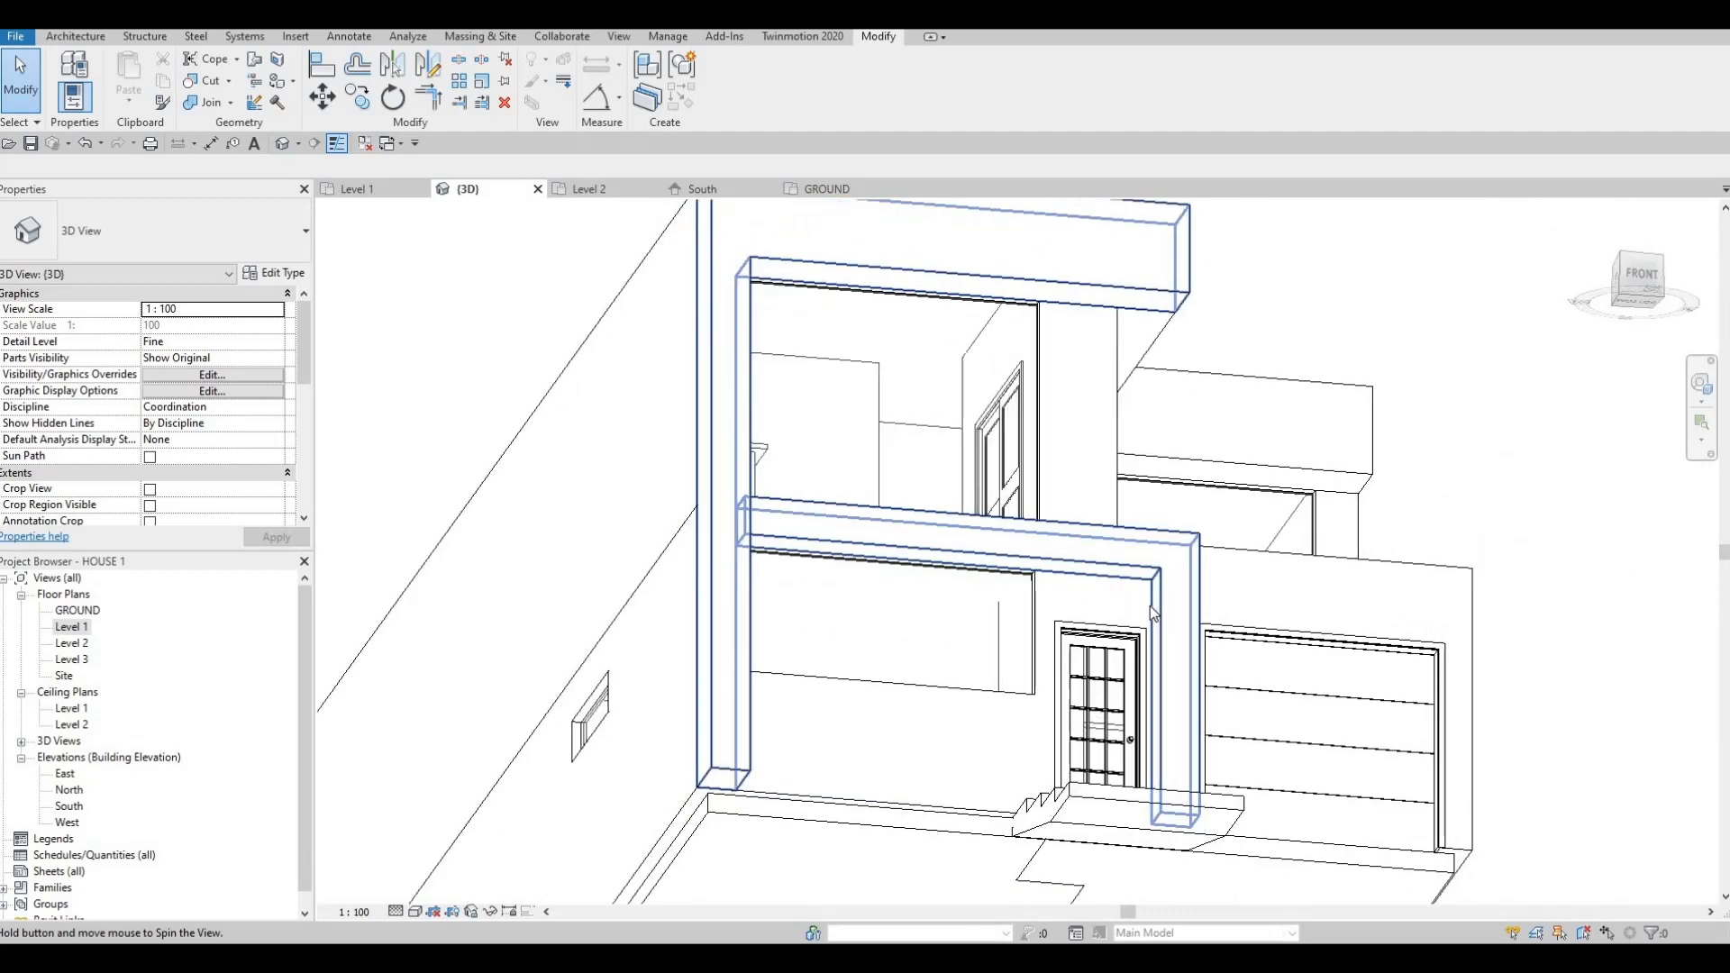
pyautogui.scroll(5, 1153, 613)
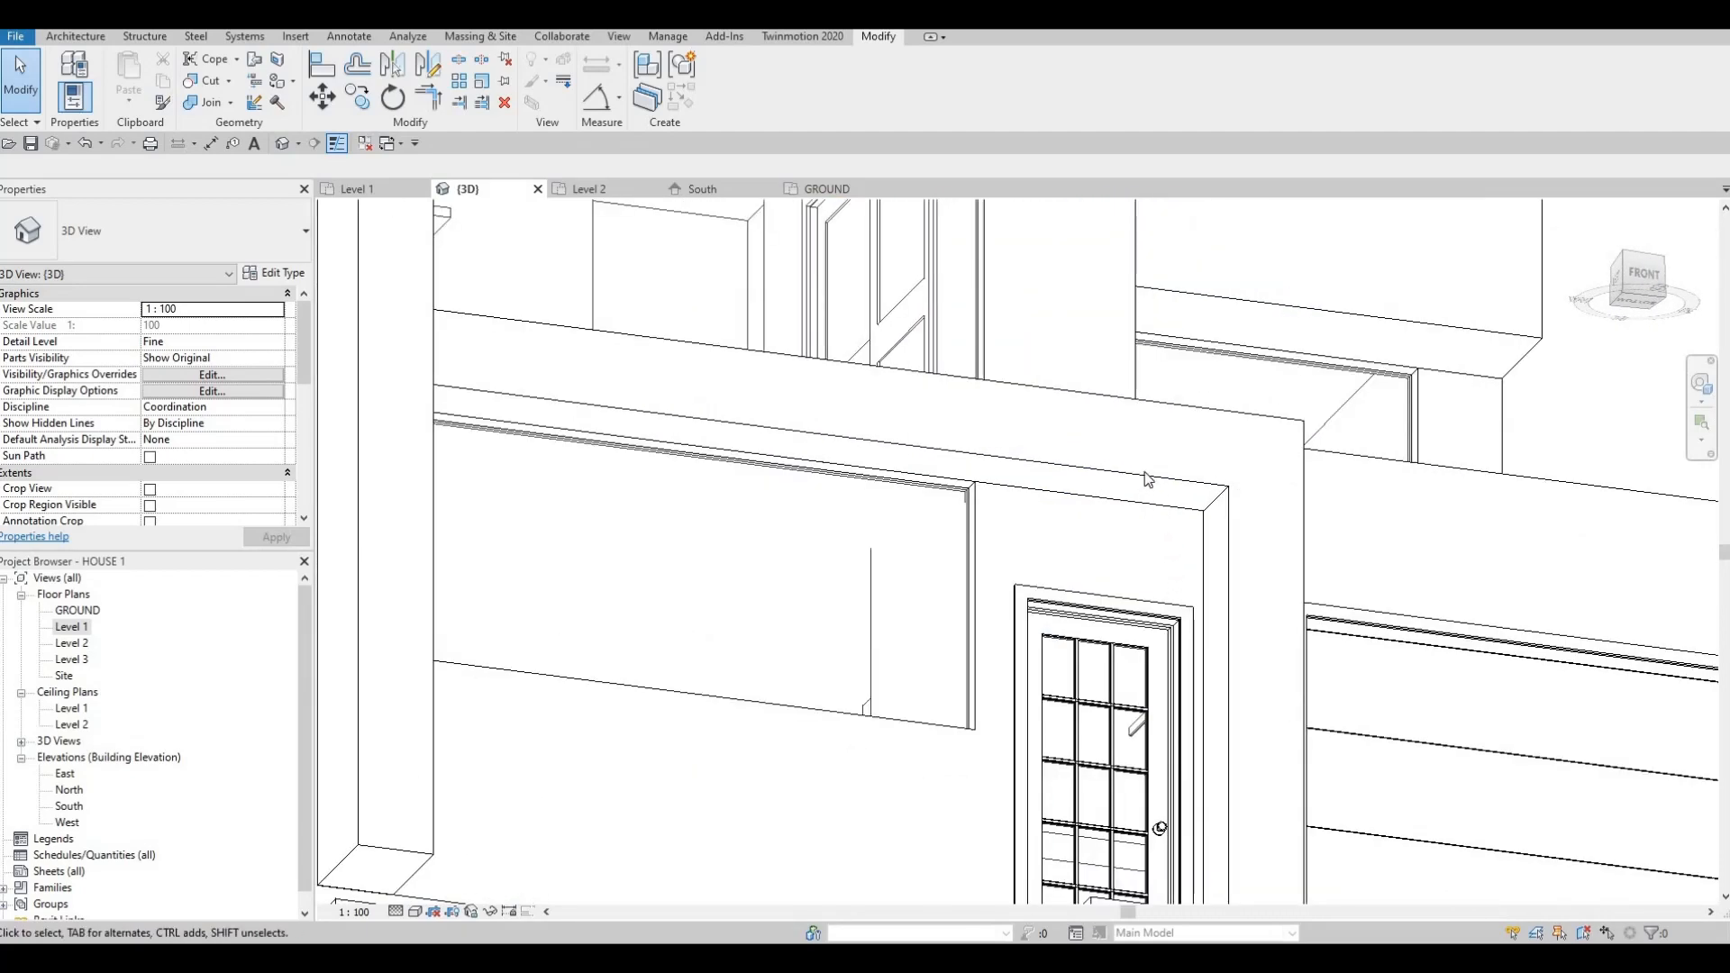
pyautogui.scroll(-5, 1009, 765)
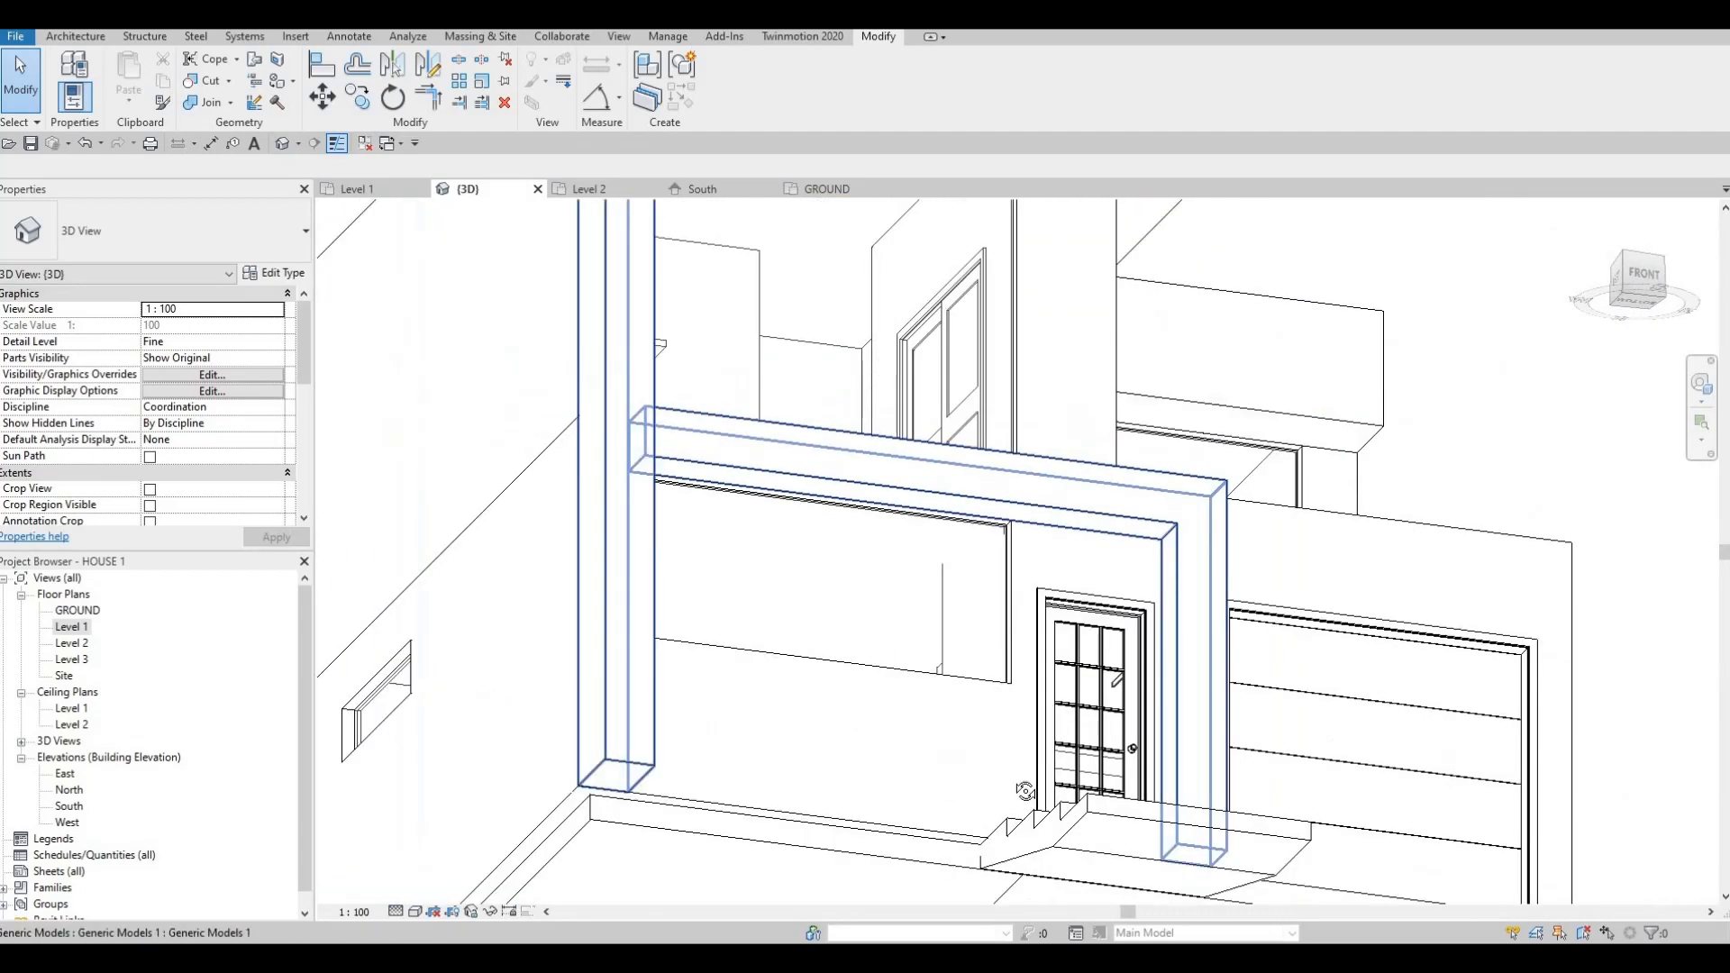
pyautogui.keyDown('shift'); pyautogui.moveTo(1005, 764); pyautogui.dragTo(919, 695, button='middle'); pyautogui.keyUp('shift')
pyautogui.scroll(-2, 962, 714)
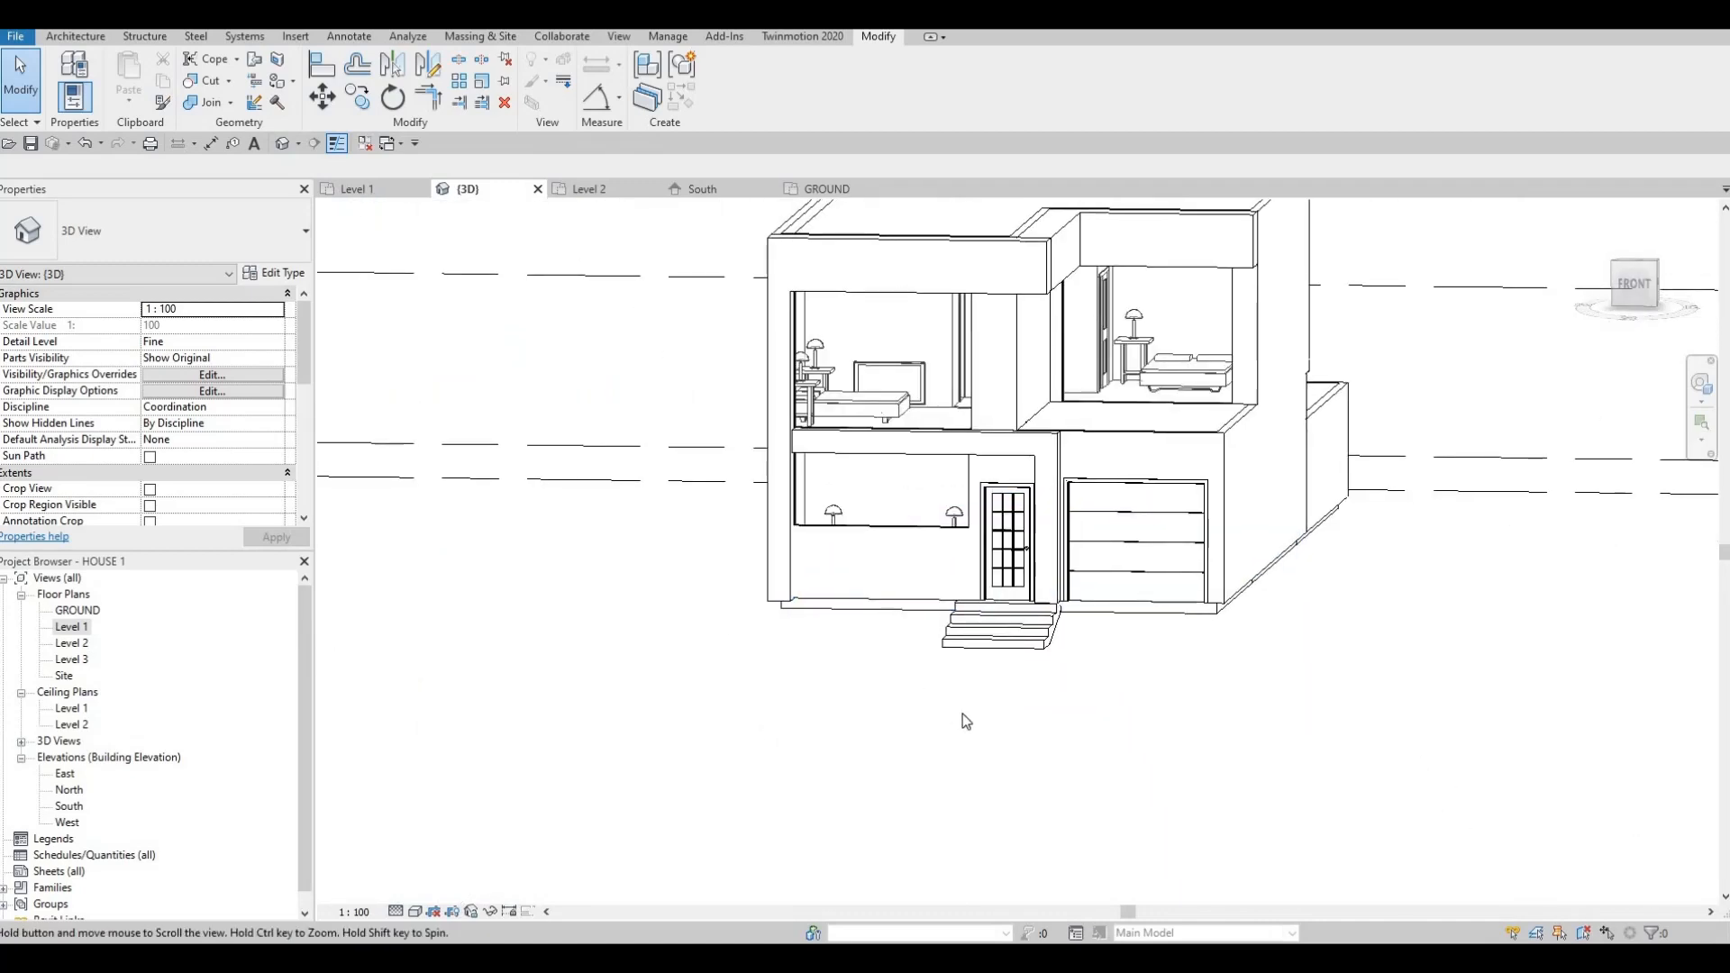
pyautogui.press('Escape')
pyautogui.press('Escape')
# - Select the whole chain of ground-storey exterior walls and set their base constraint to GROUND
pyautogui.keyDown('shift'); pyautogui.moveTo(792, 783); pyautogui.dragTo(1178, 477, button='middle'); pyautogui.keyUp('shift')
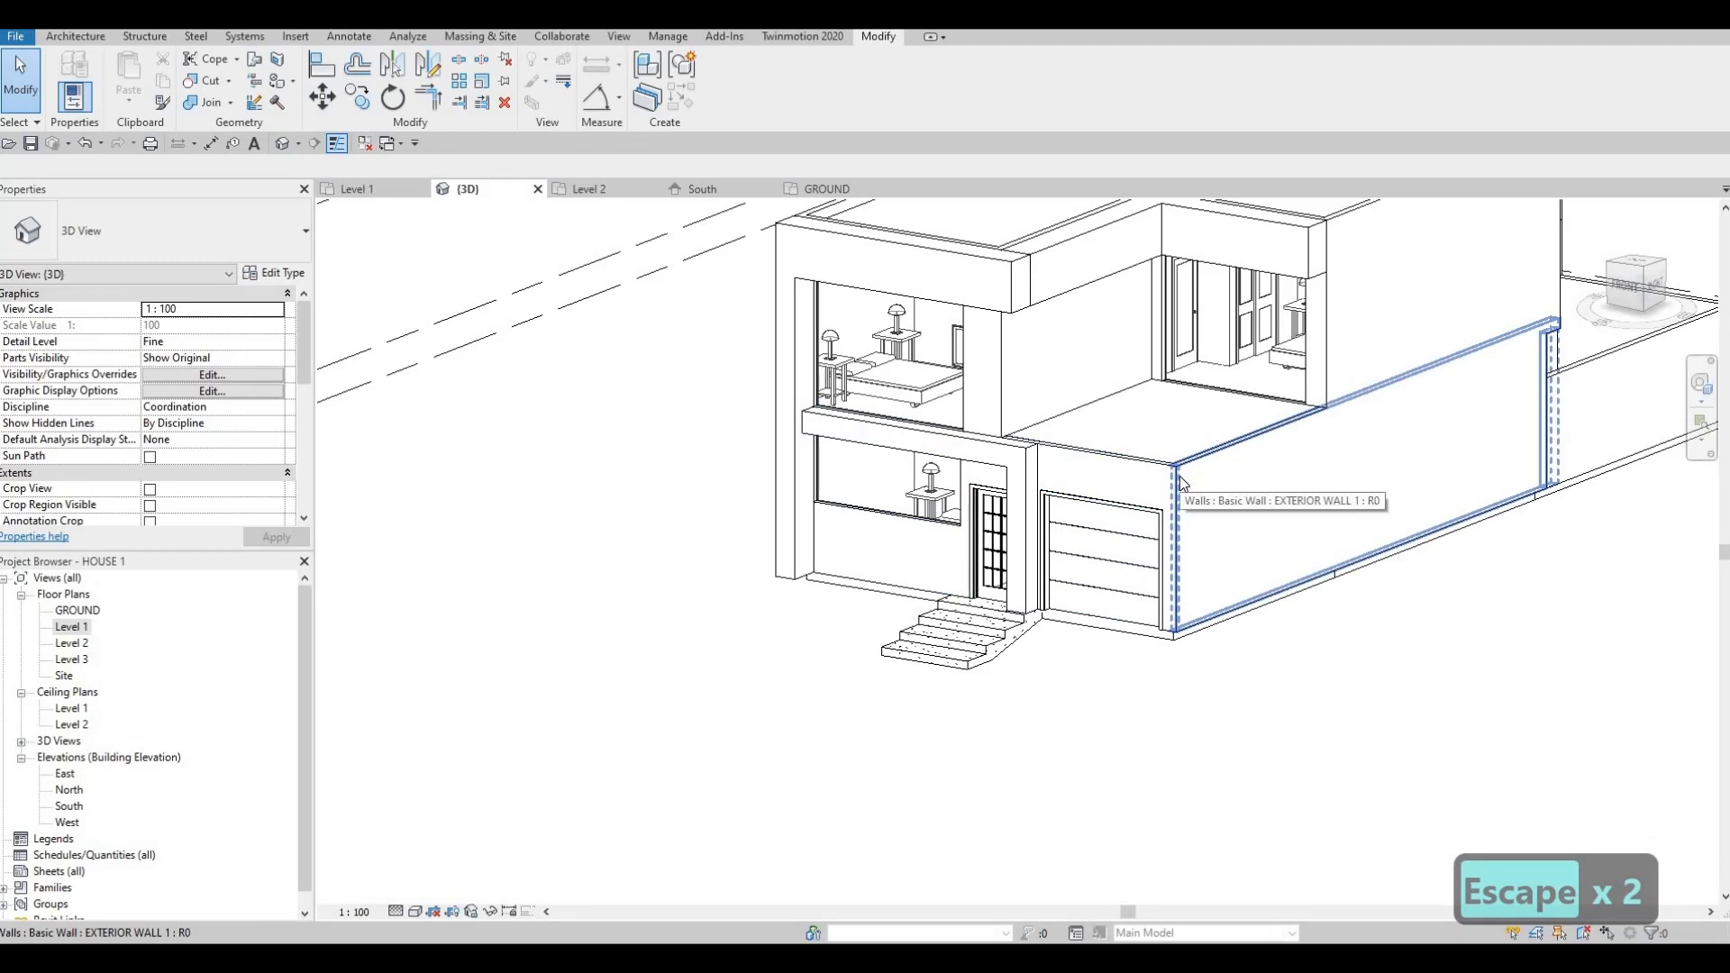
pyautogui.press('Tab')
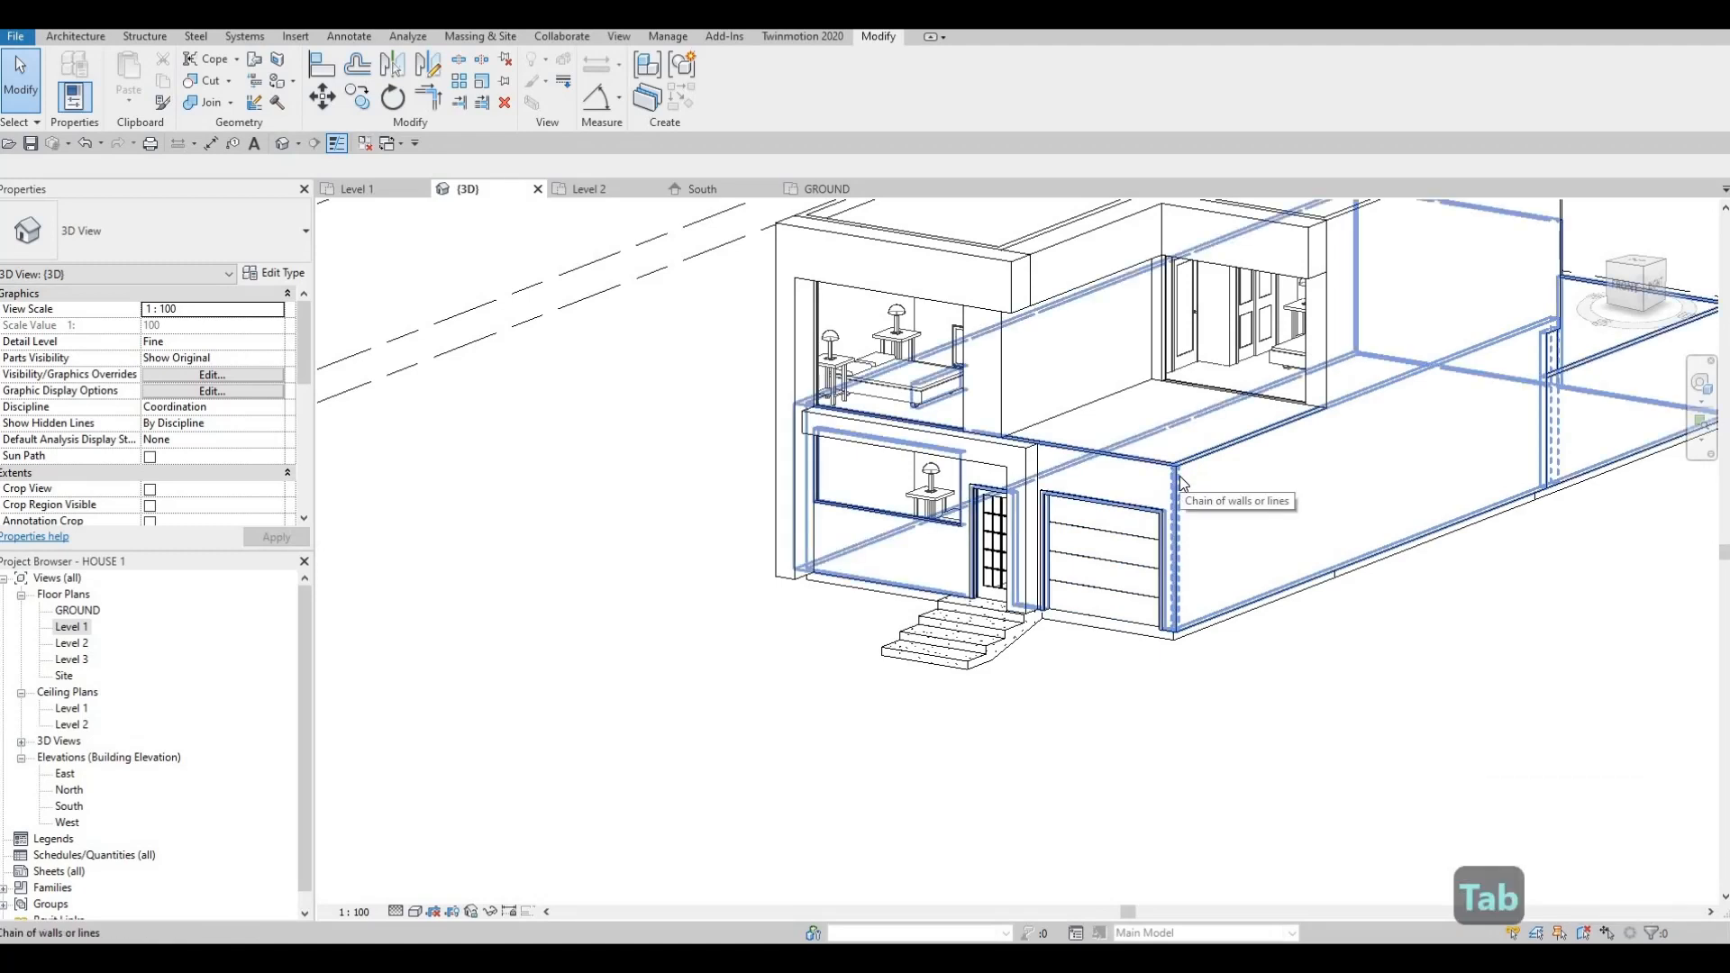
pyautogui.click(1180, 475)
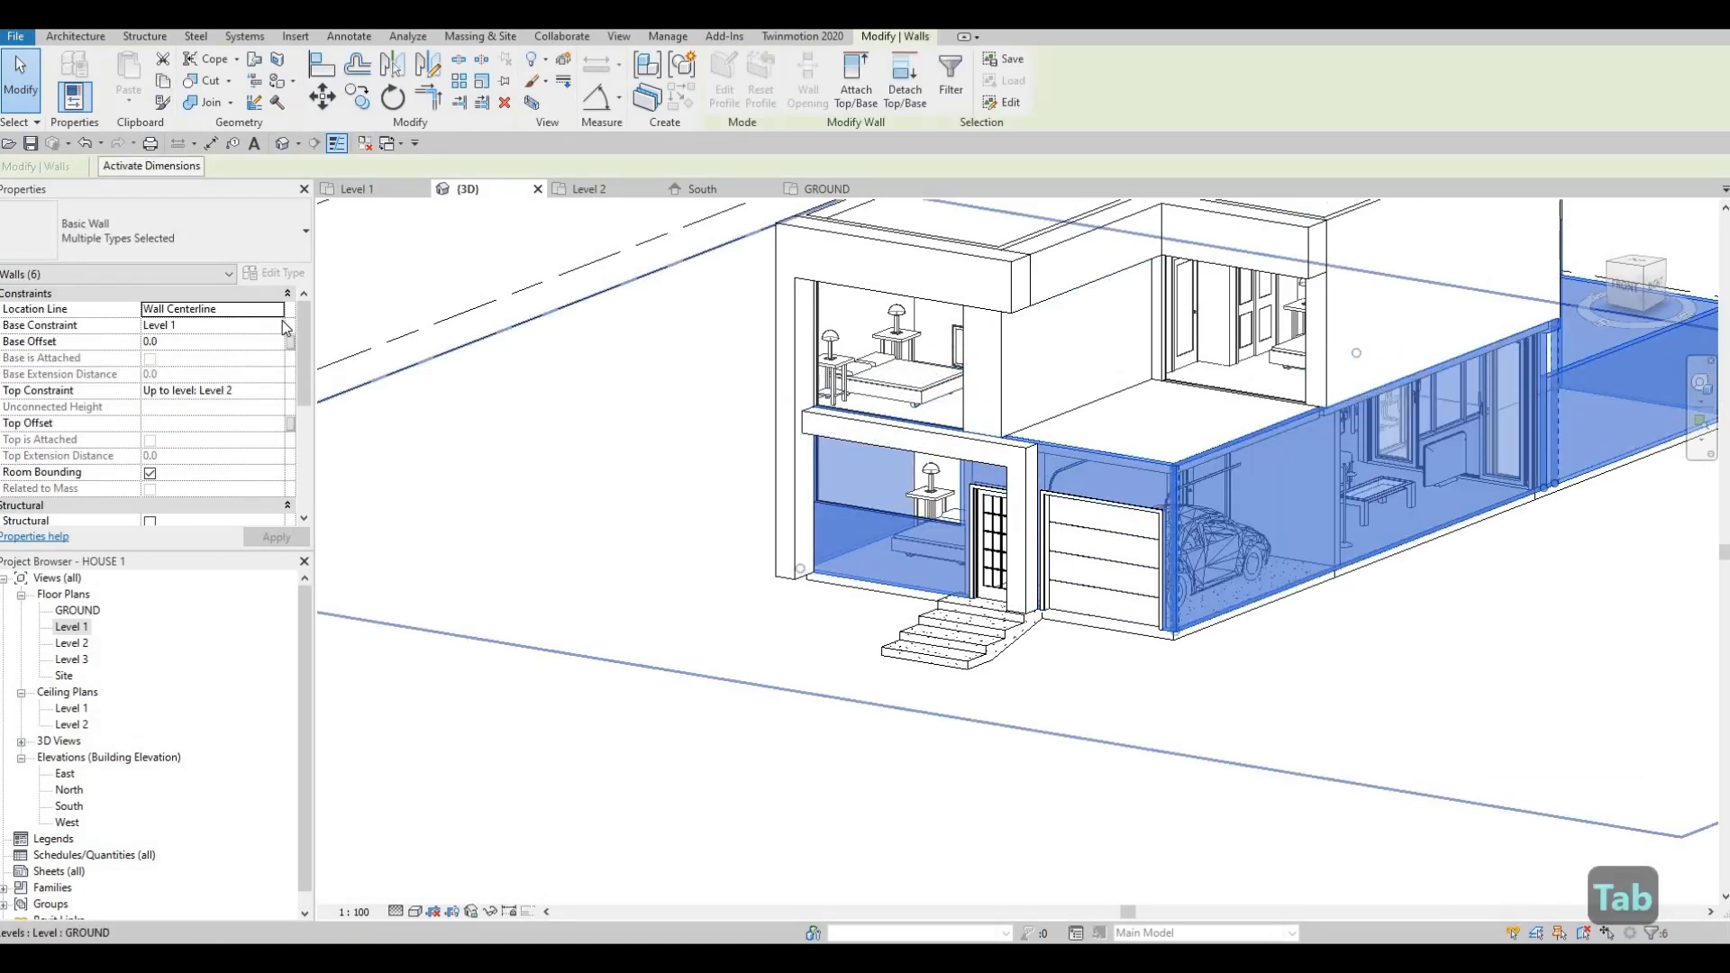
pyautogui.click(280, 324)
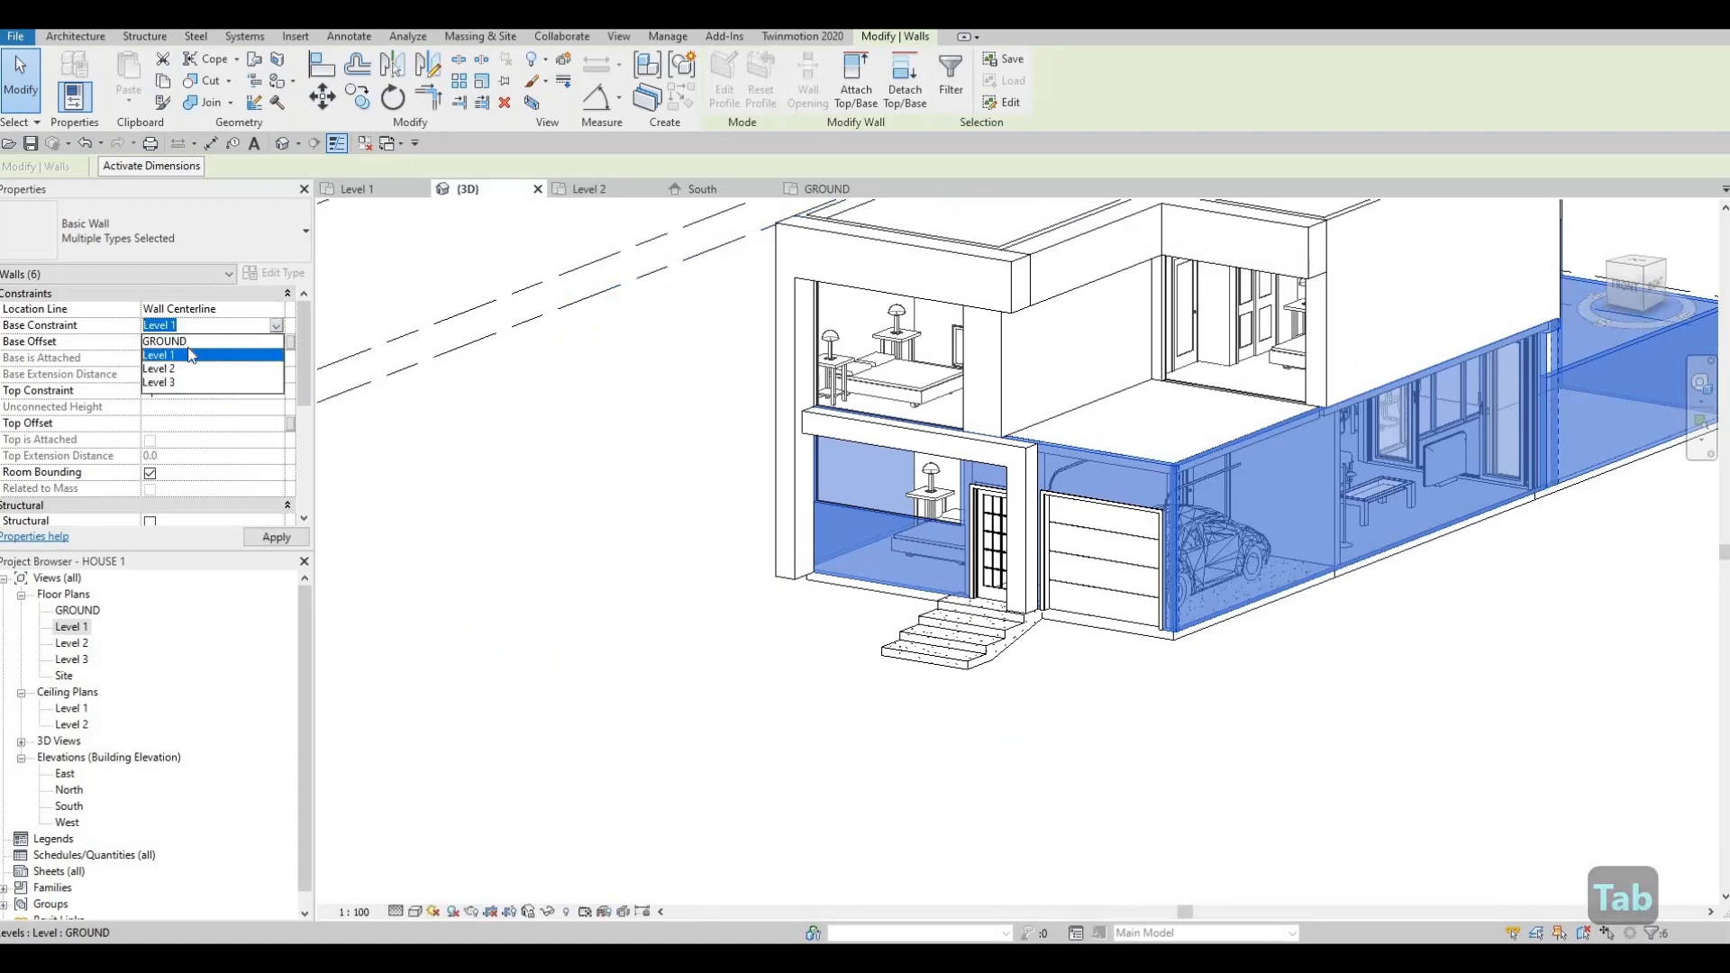
pyautogui.click(272, 542)
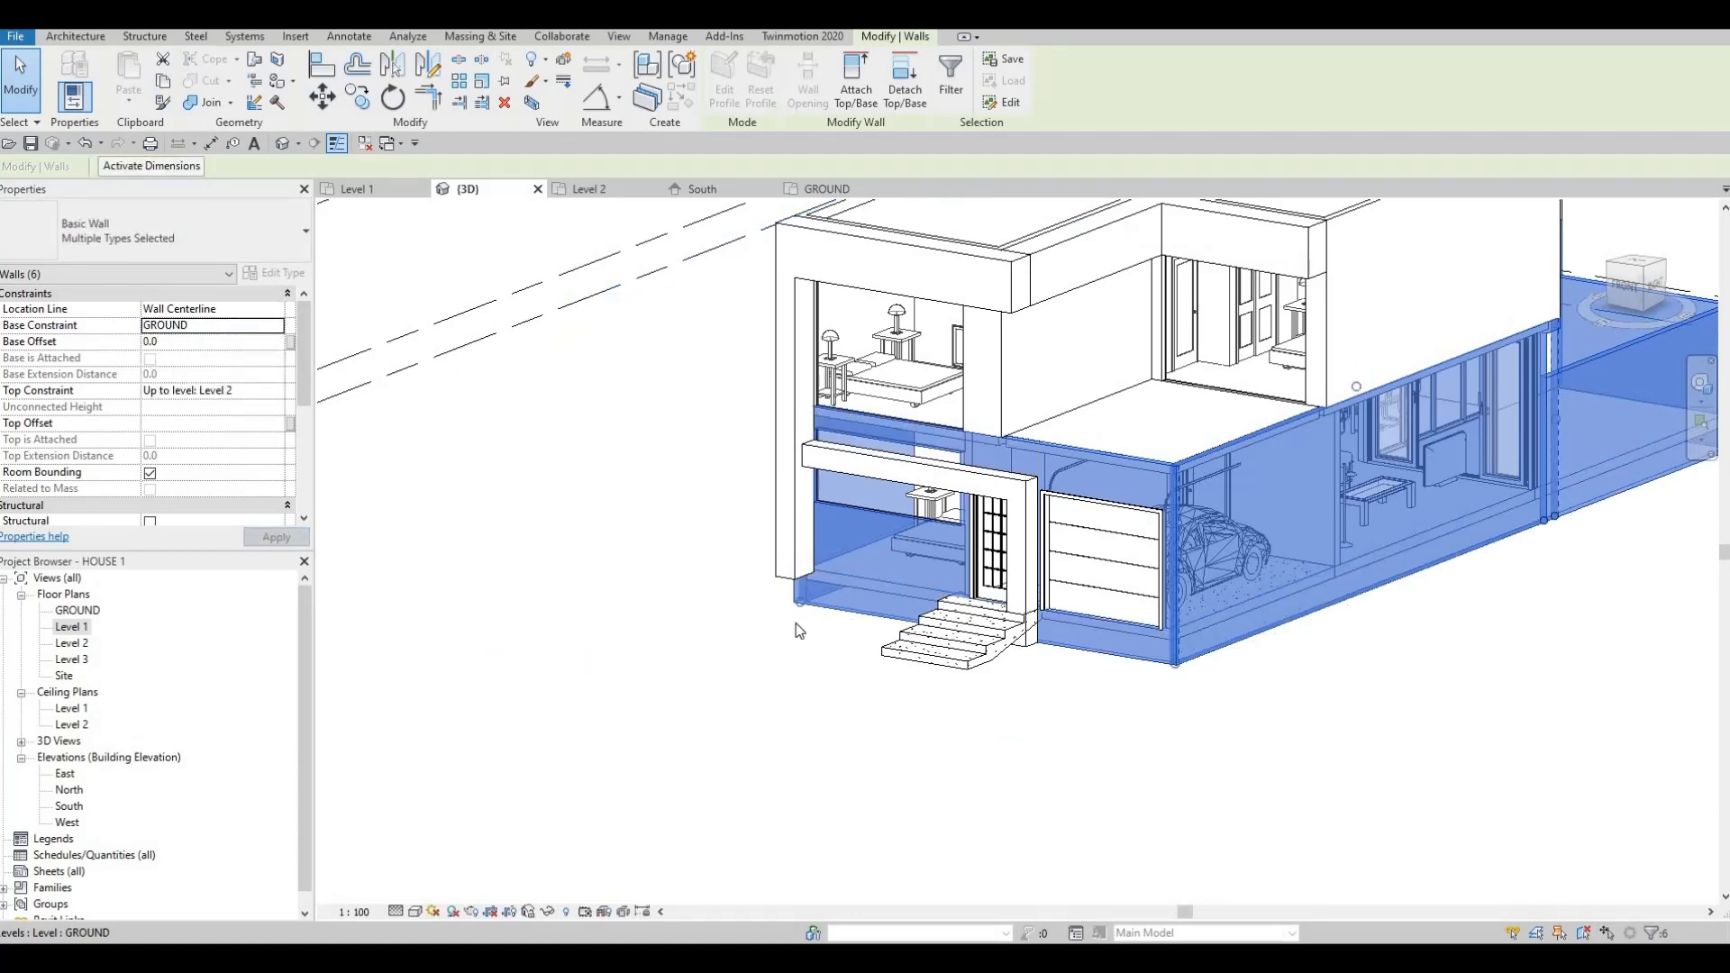
pyautogui.press('Escape')
pyautogui.press('Escape')
pyautogui.press('Escape')
# - Stretch the tall corner leg of the front frame down to the base of the lowered ground-storey walls
pyautogui.keyDown('shift'); pyautogui.moveTo(884, 741); pyautogui.dragTo(797, 635, button='middle'); pyautogui.keyUp('shift')
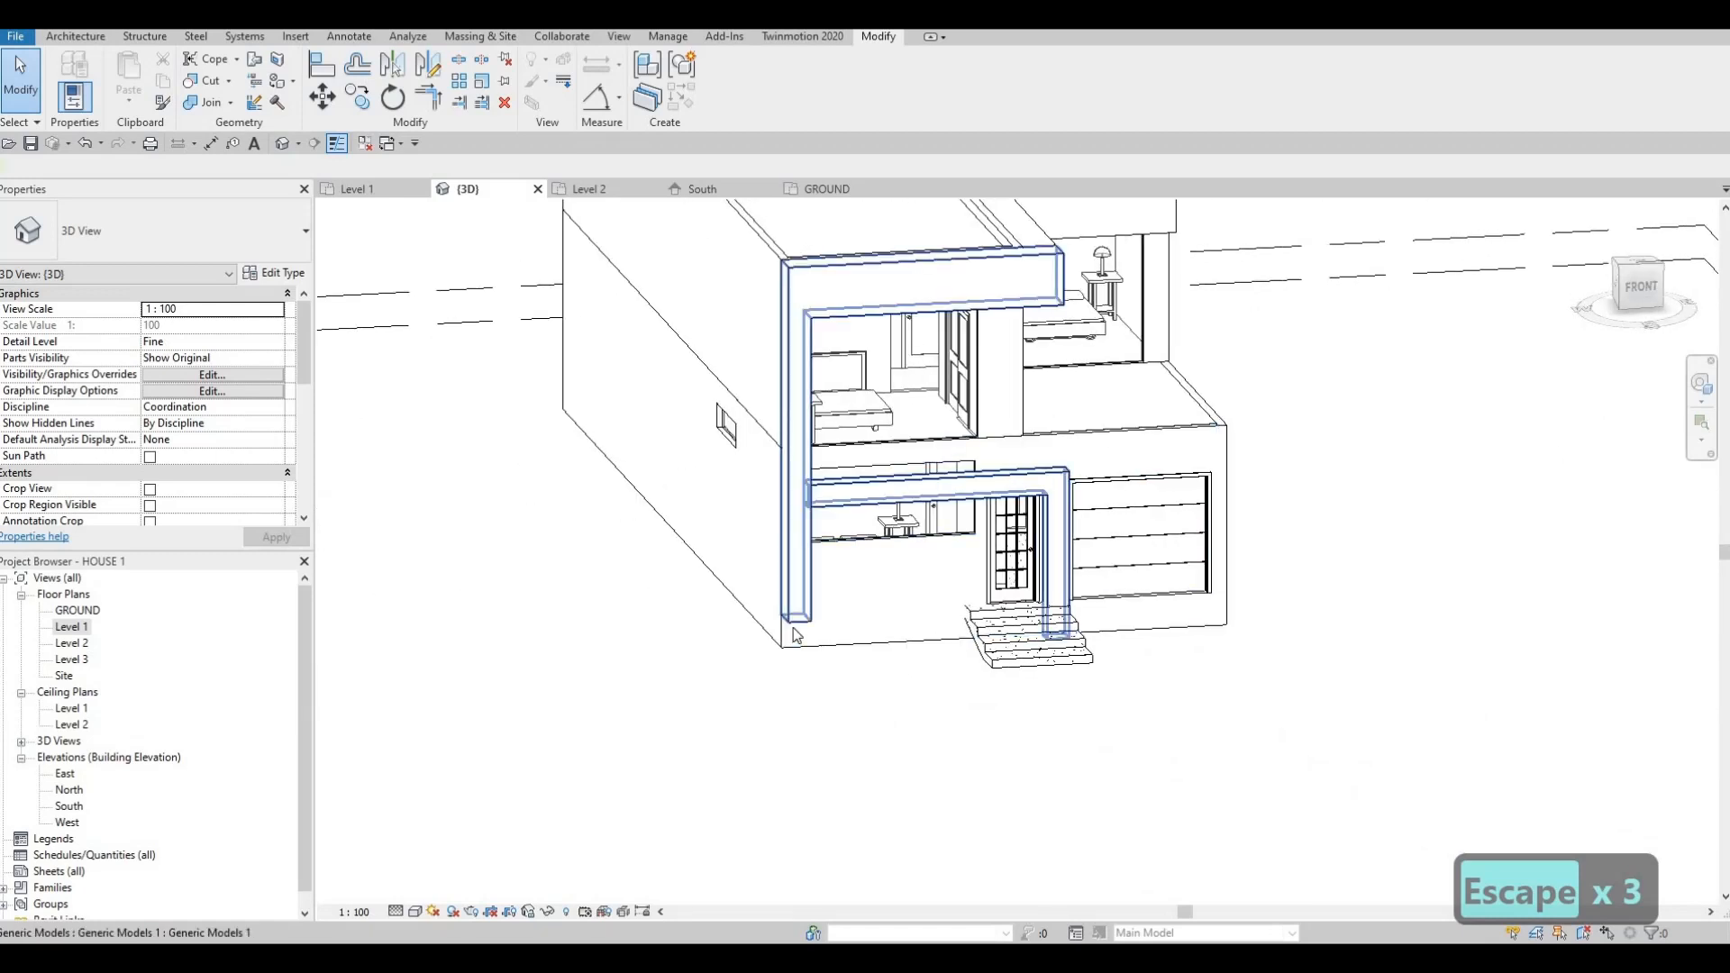
pyautogui.click(791, 650)
pyautogui.press('Escape')
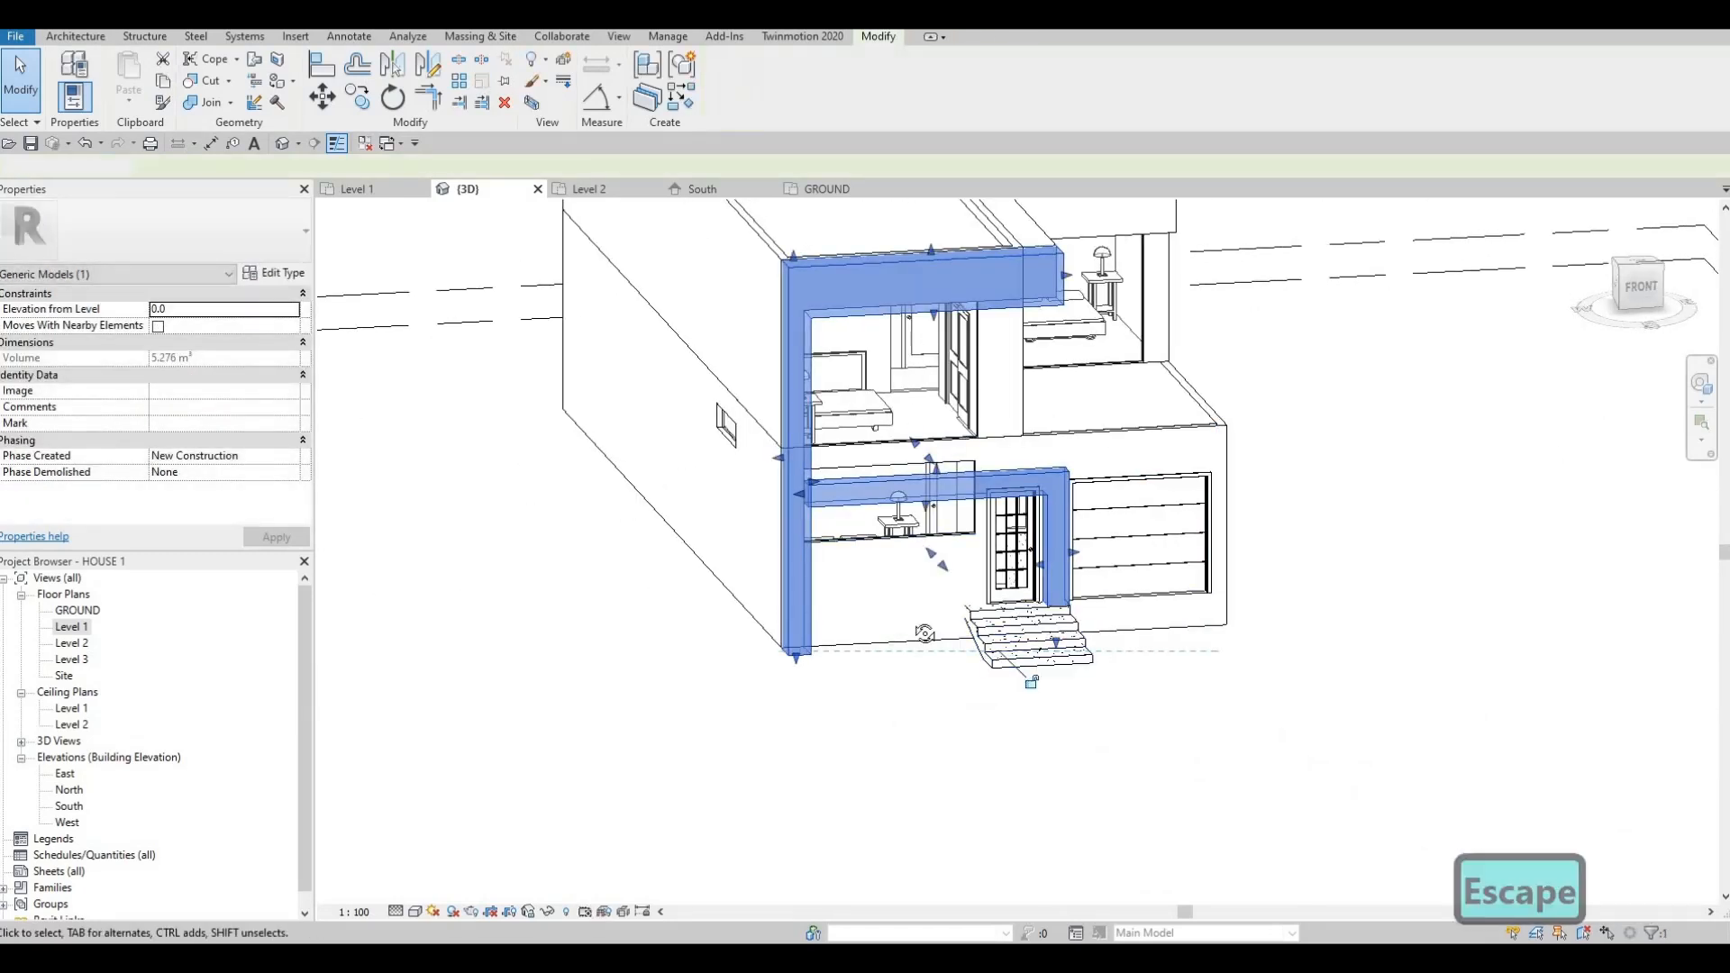
# - Pull the lower end of the frame leg beside the entrance door up to the top of the entrance steps
pyautogui.moveTo(1023, 684)
pyautogui.keyDown('shift'); pyautogui.mouseDown(button='middle')
pyautogui.moveTo(1015, 603)
pyautogui.moveTo(1034, 676)
pyautogui.mouseUp(button='middle'); pyautogui.keyUp('shift')
pyautogui.click(1035, 676)
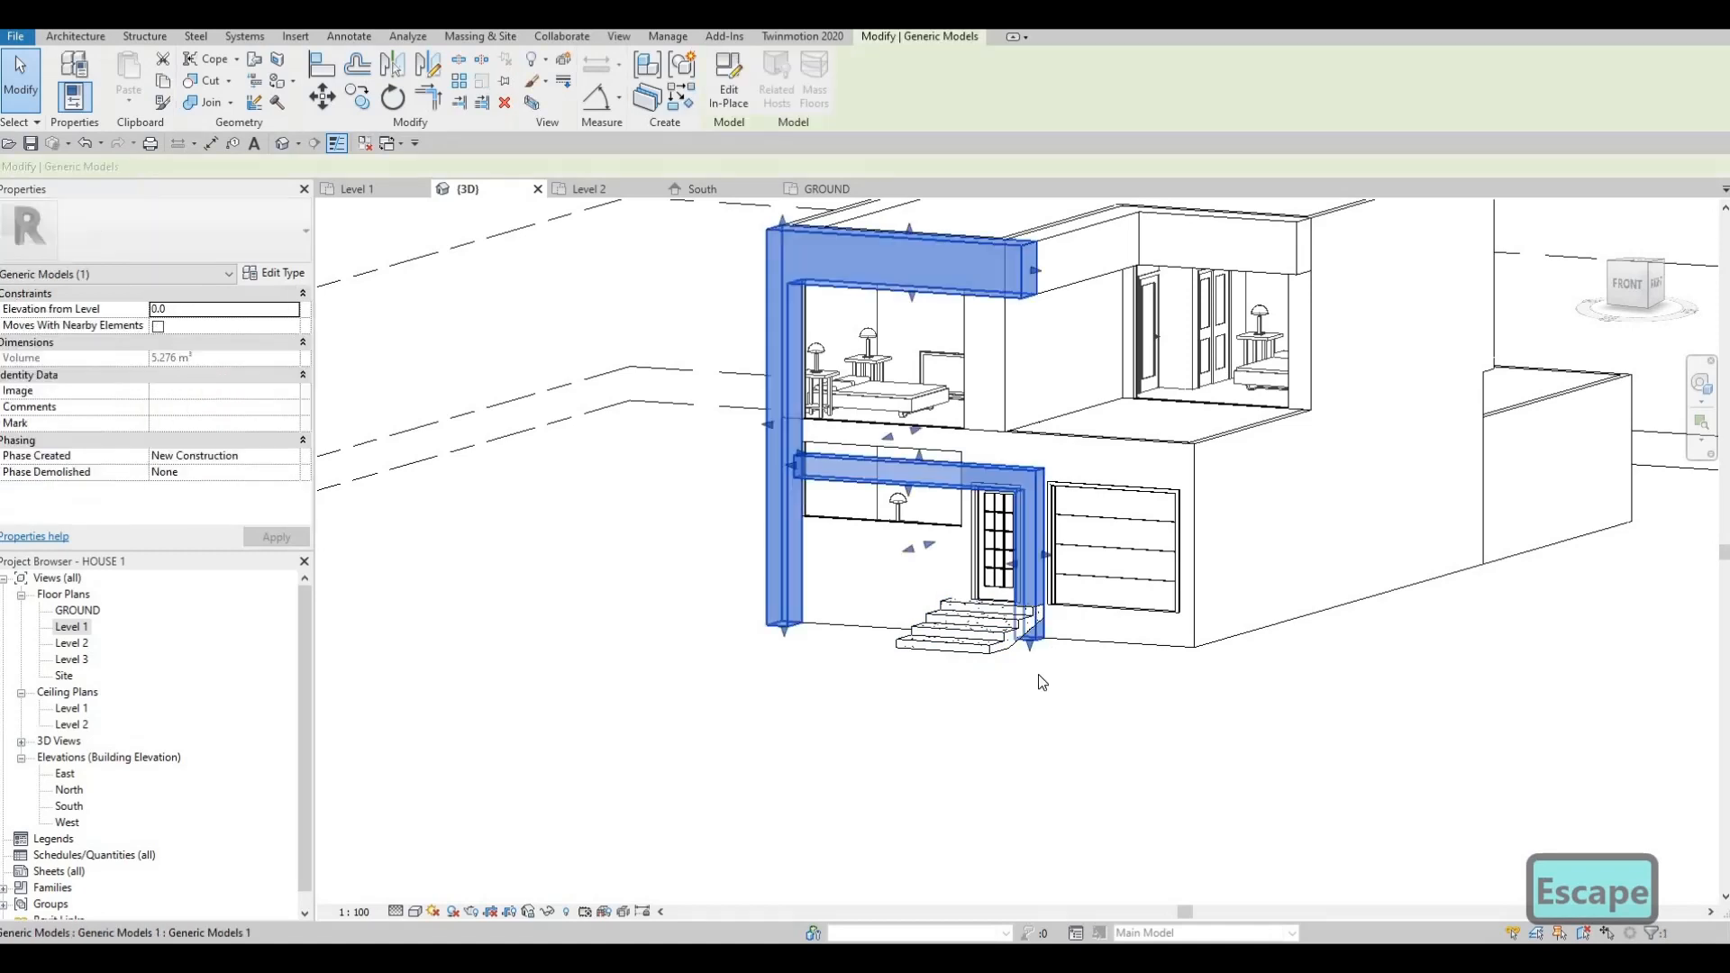
pyautogui.scroll(3, 1034, 675)
pyautogui.moveTo(1034, 675); pyautogui.dragTo(1043, 615)
pyautogui.press('Escape')
# - Change the structure material of the garage floor type FLOOR 3 to Concrete, Lightweight
pyautogui.keyDown('shift'); pyautogui.moveTo(1023, 714); pyautogui.dragTo(1018, 636, button='middle'); pyautogui.keyUp('shift')
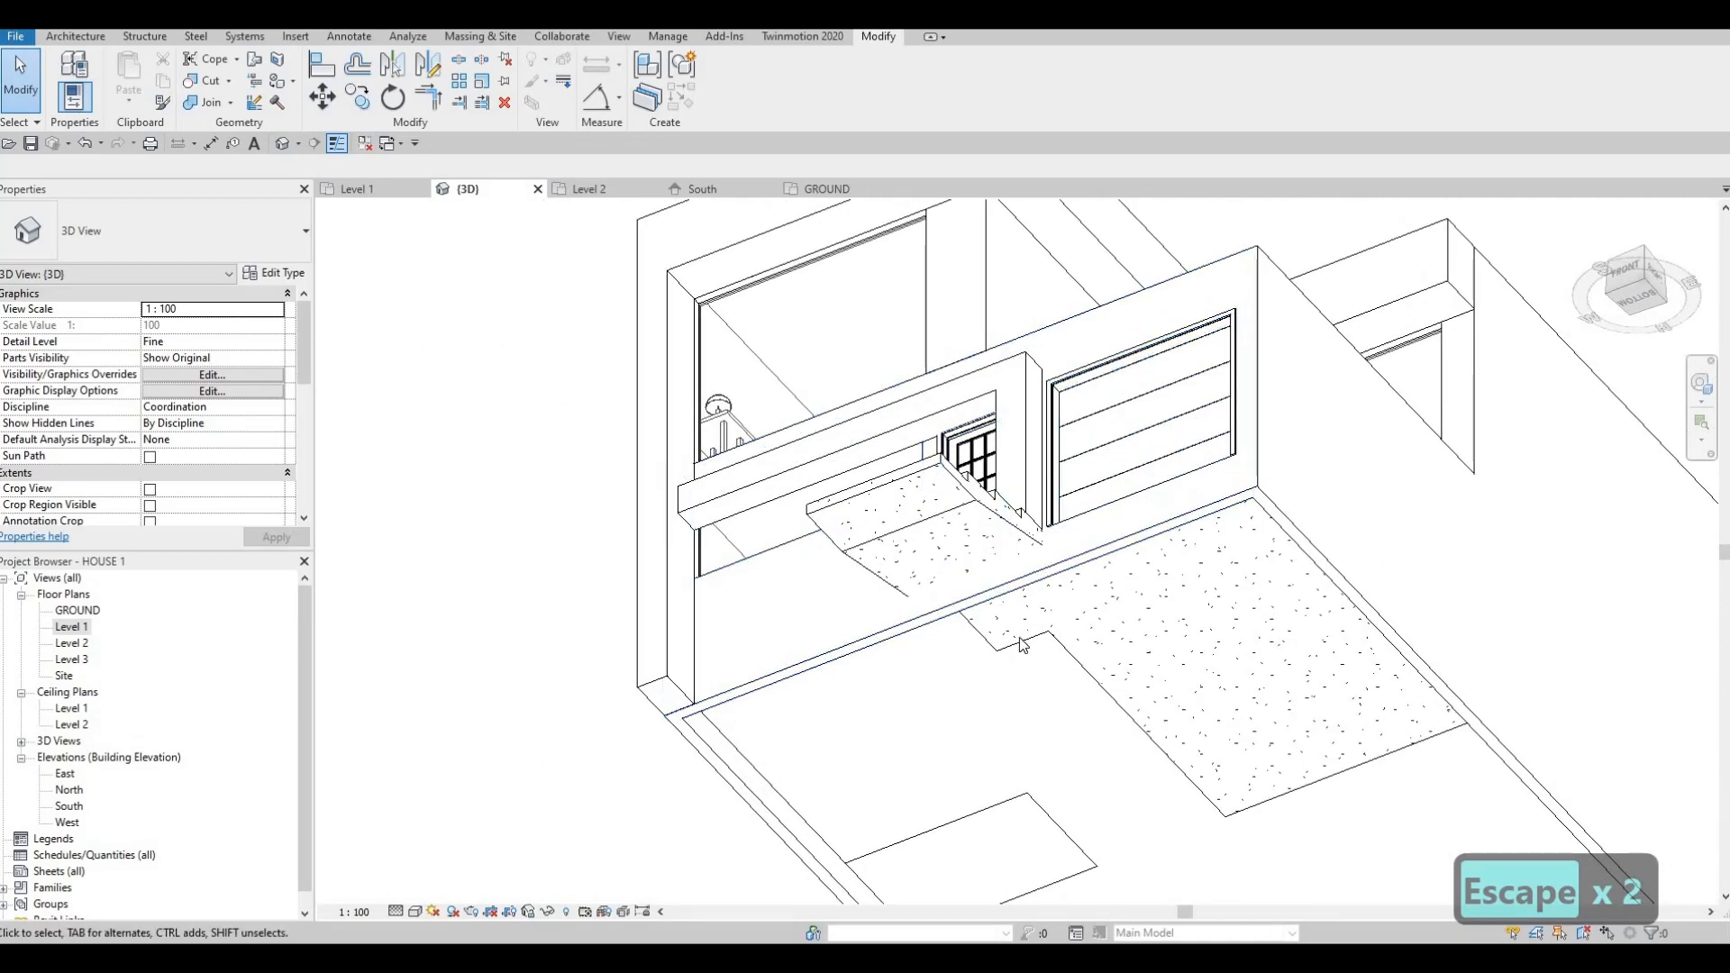
pyautogui.click(1018, 636)
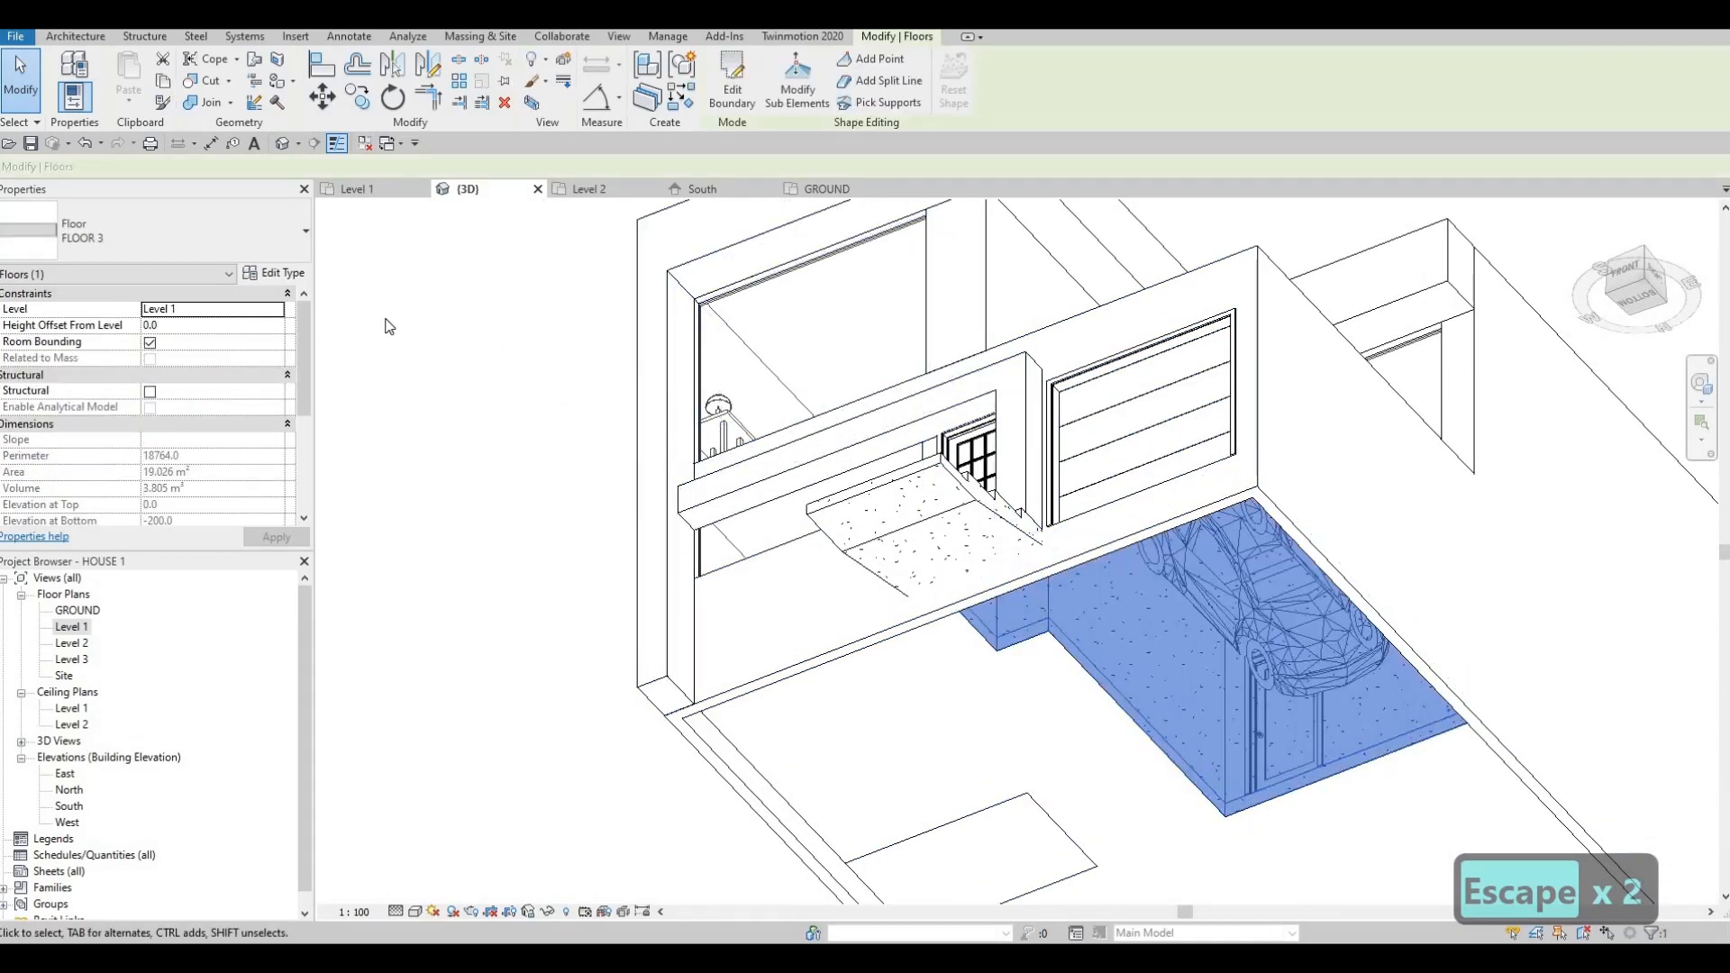
pyautogui.click(275, 273)
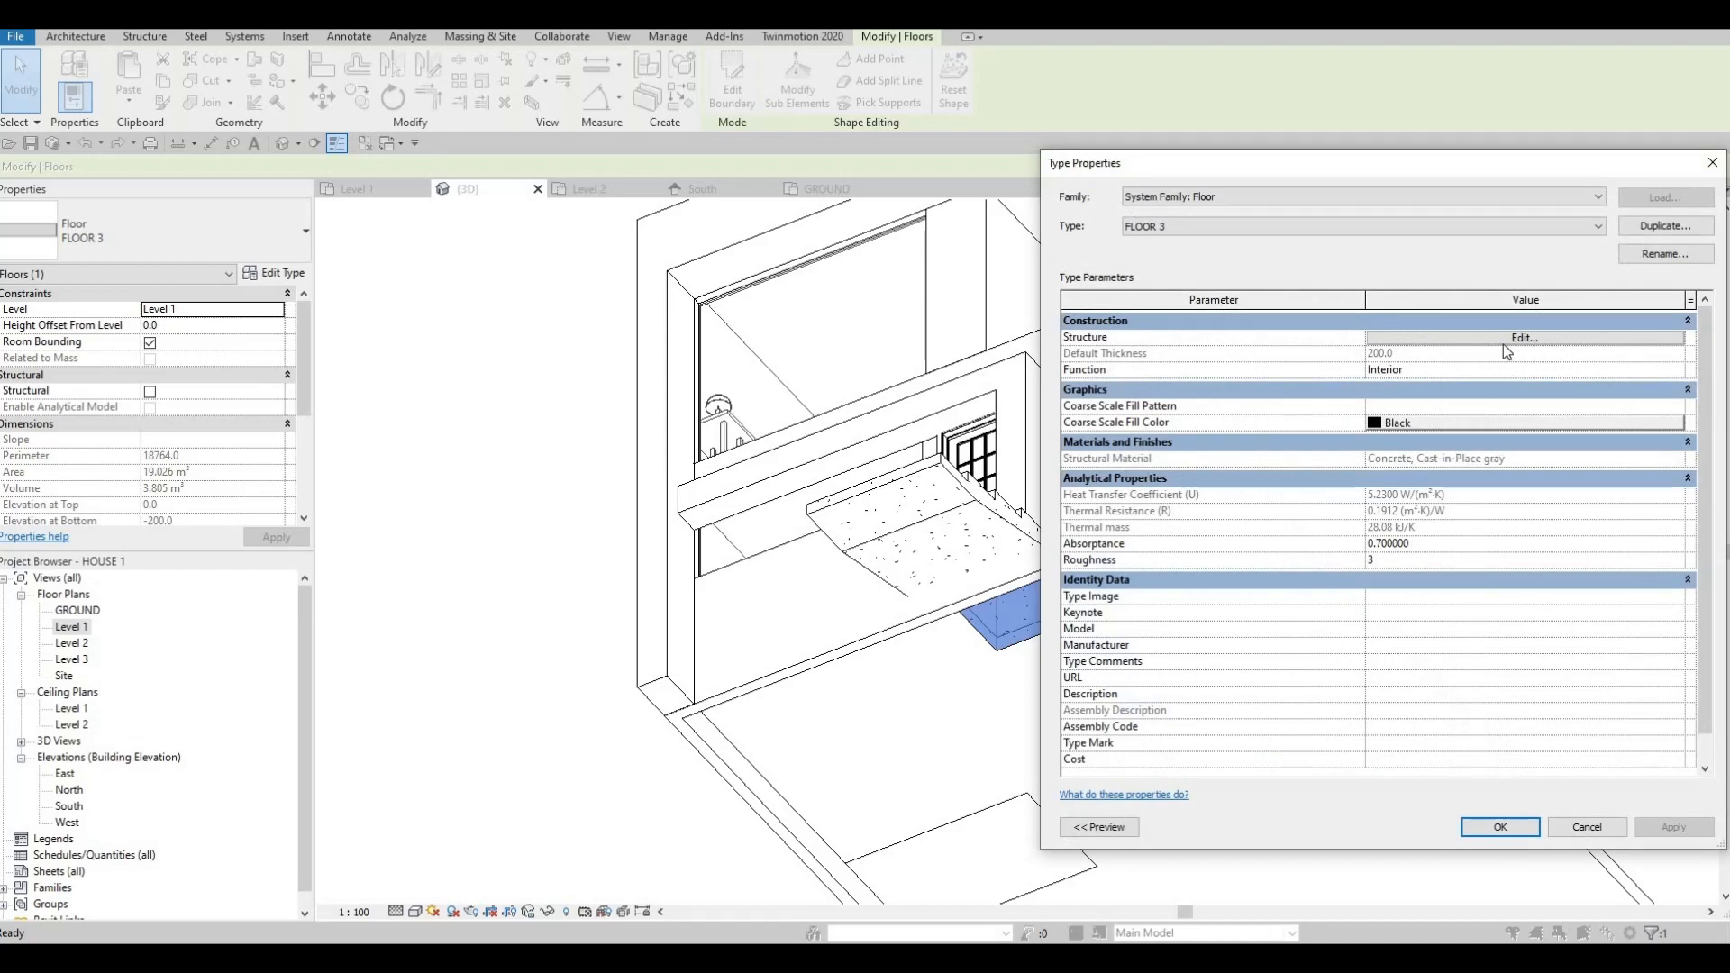
pyautogui.click(1433, 338)
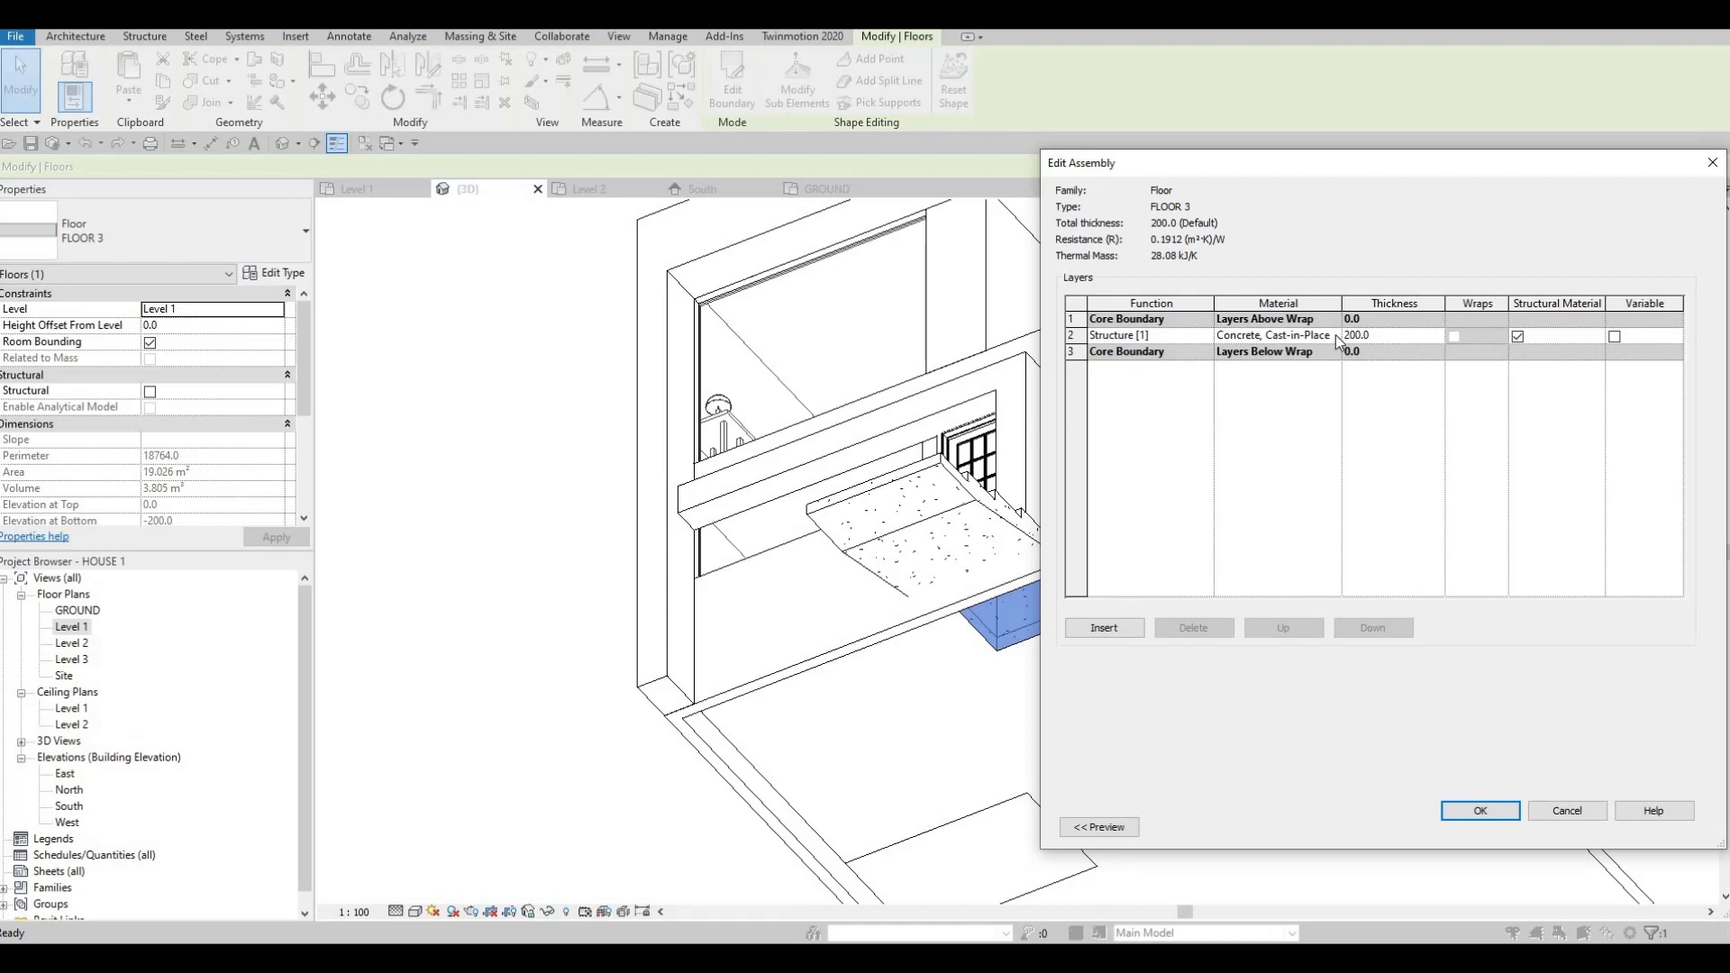
pyautogui.click(1334, 336)
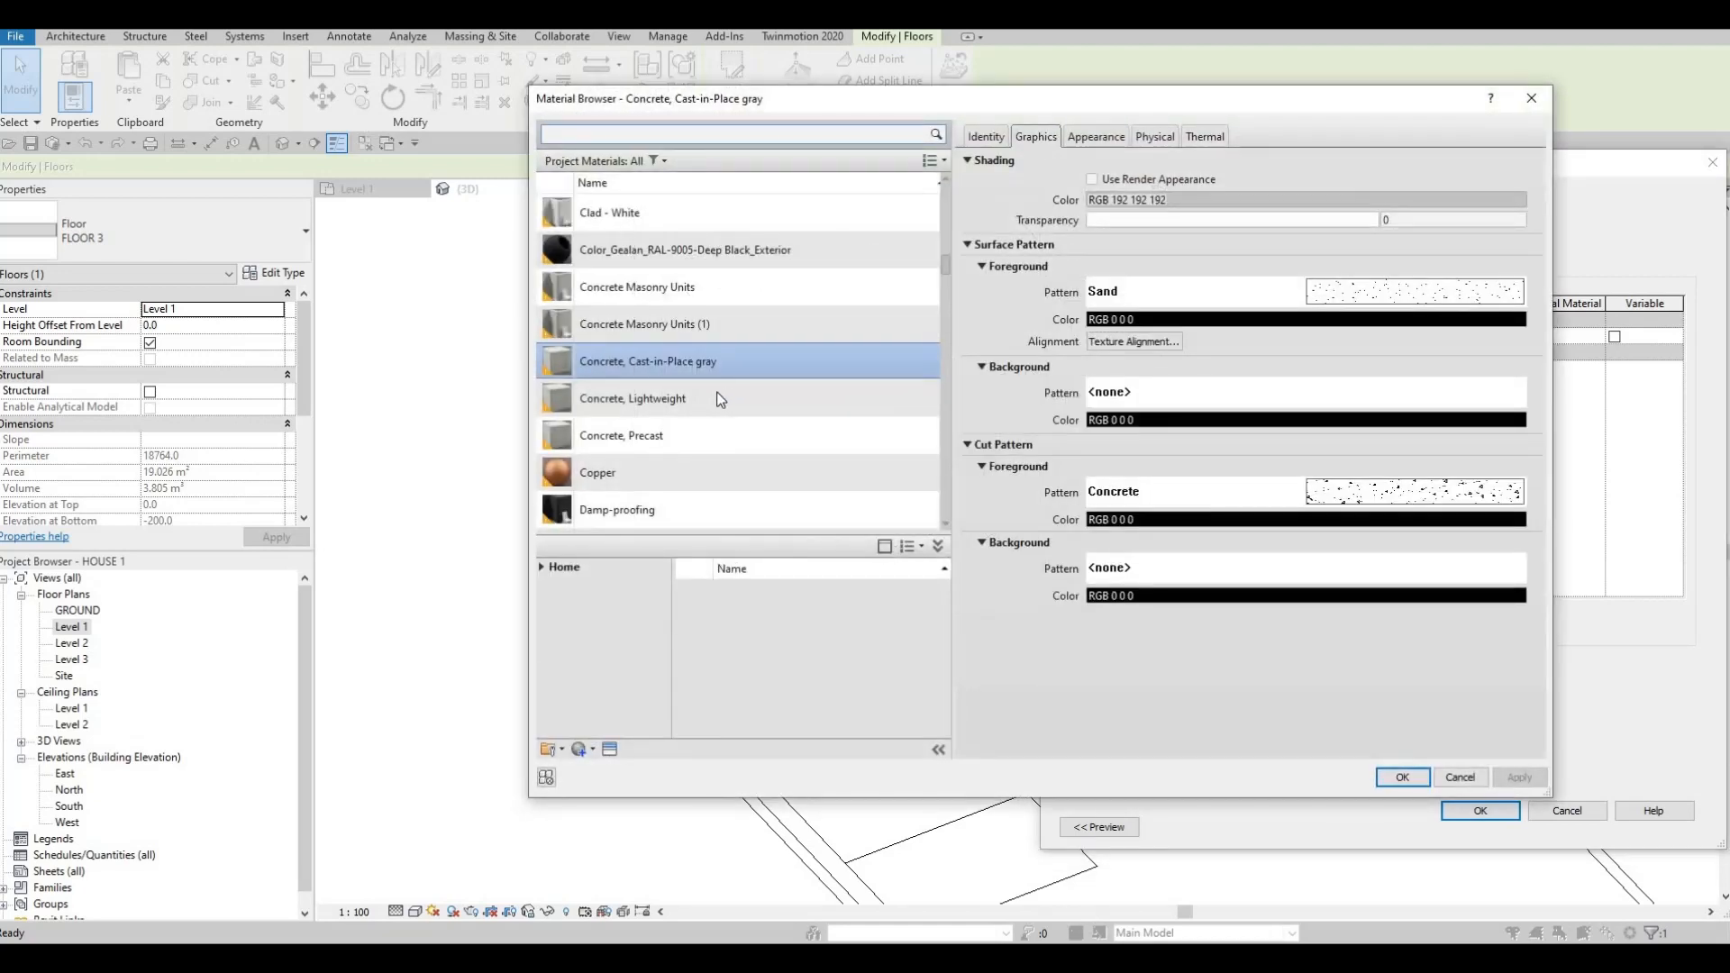
pyautogui.click(721, 399)
pyautogui.click(1403, 777)
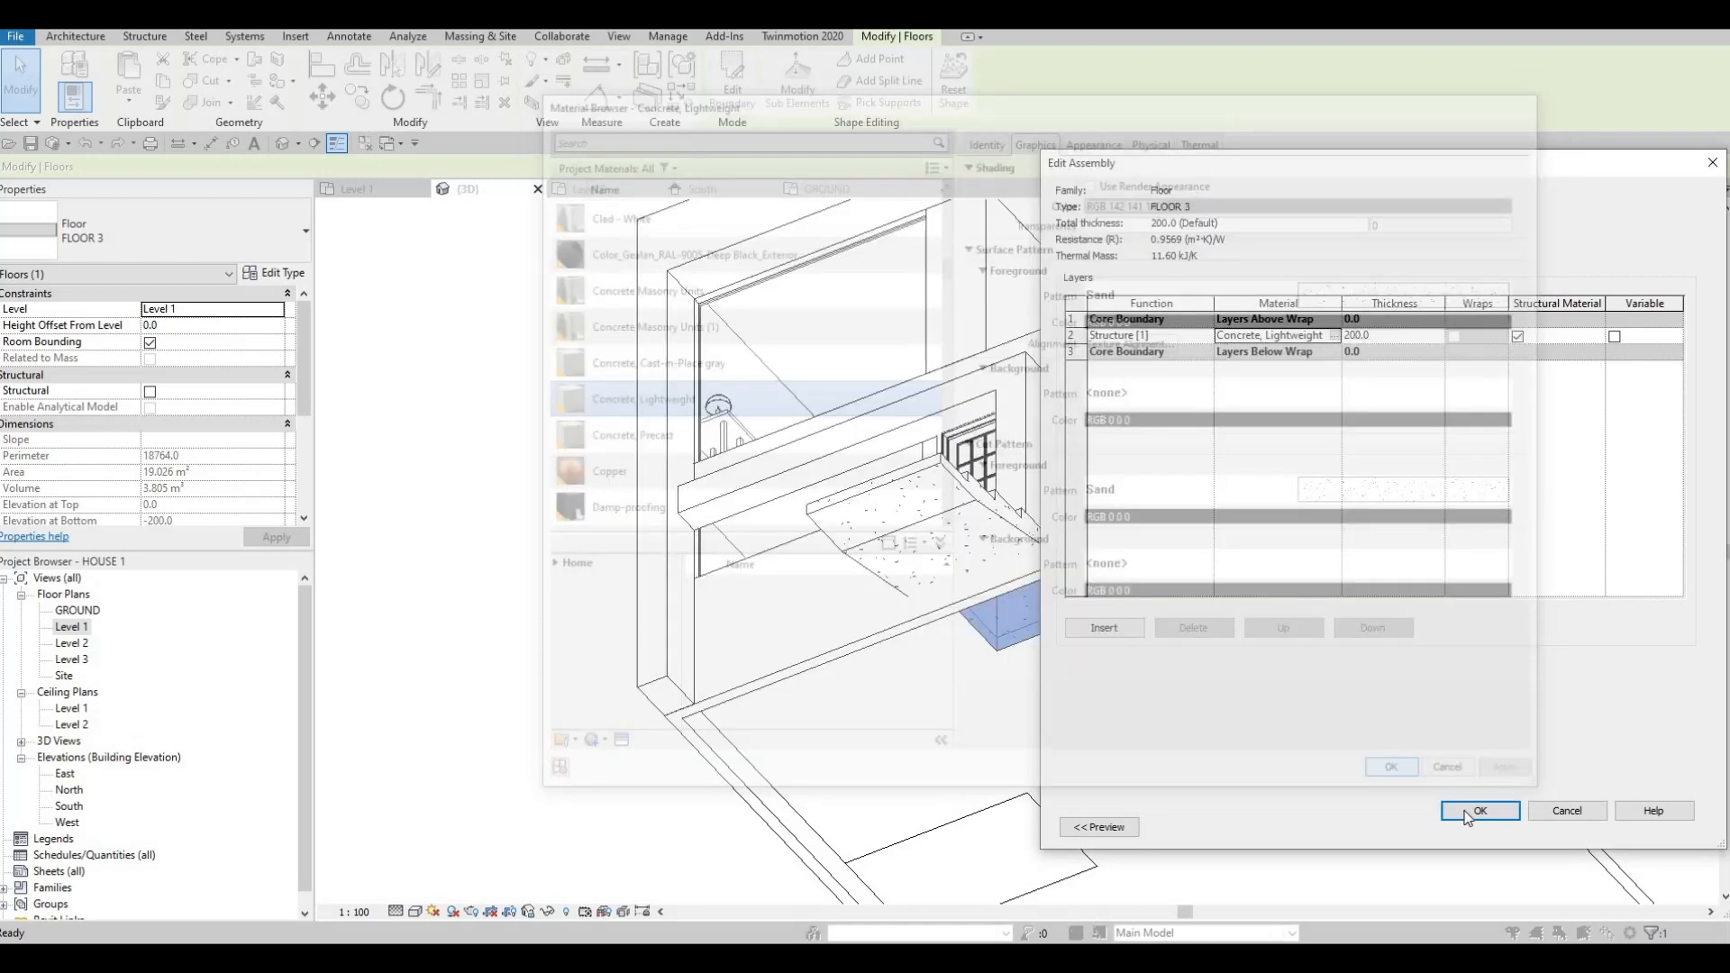
pyautogui.click(1479, 811)
pyautogui.click(1498, 829)
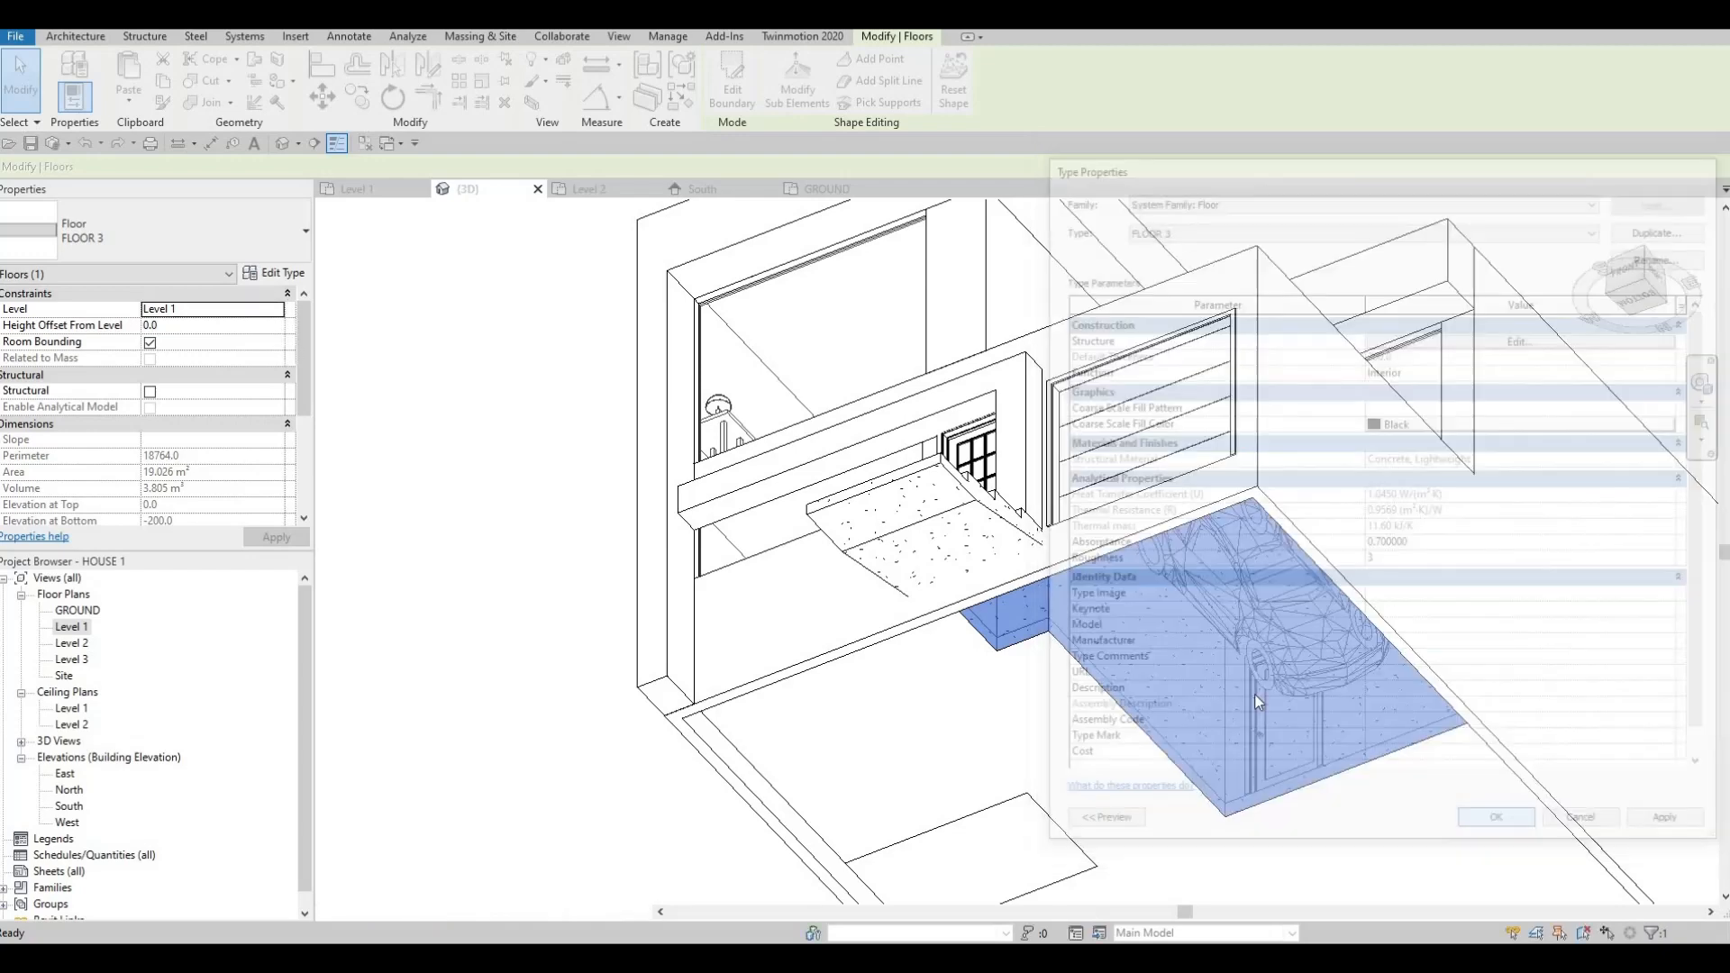
pyautogui.press('Escape')
pyautogui.press('Escape')
pyautogui.press('Escape')
# - In the South elevation, raise the lower frame's horizontal beam so its top meets Level 2 and its underside meets the window head
pyautogui.keyDown('shift'); pyautogui.moveTo(1193, 833); pyautogui.dragTo(999, 767, button='middle'); pyautogui.keyUp('shift')
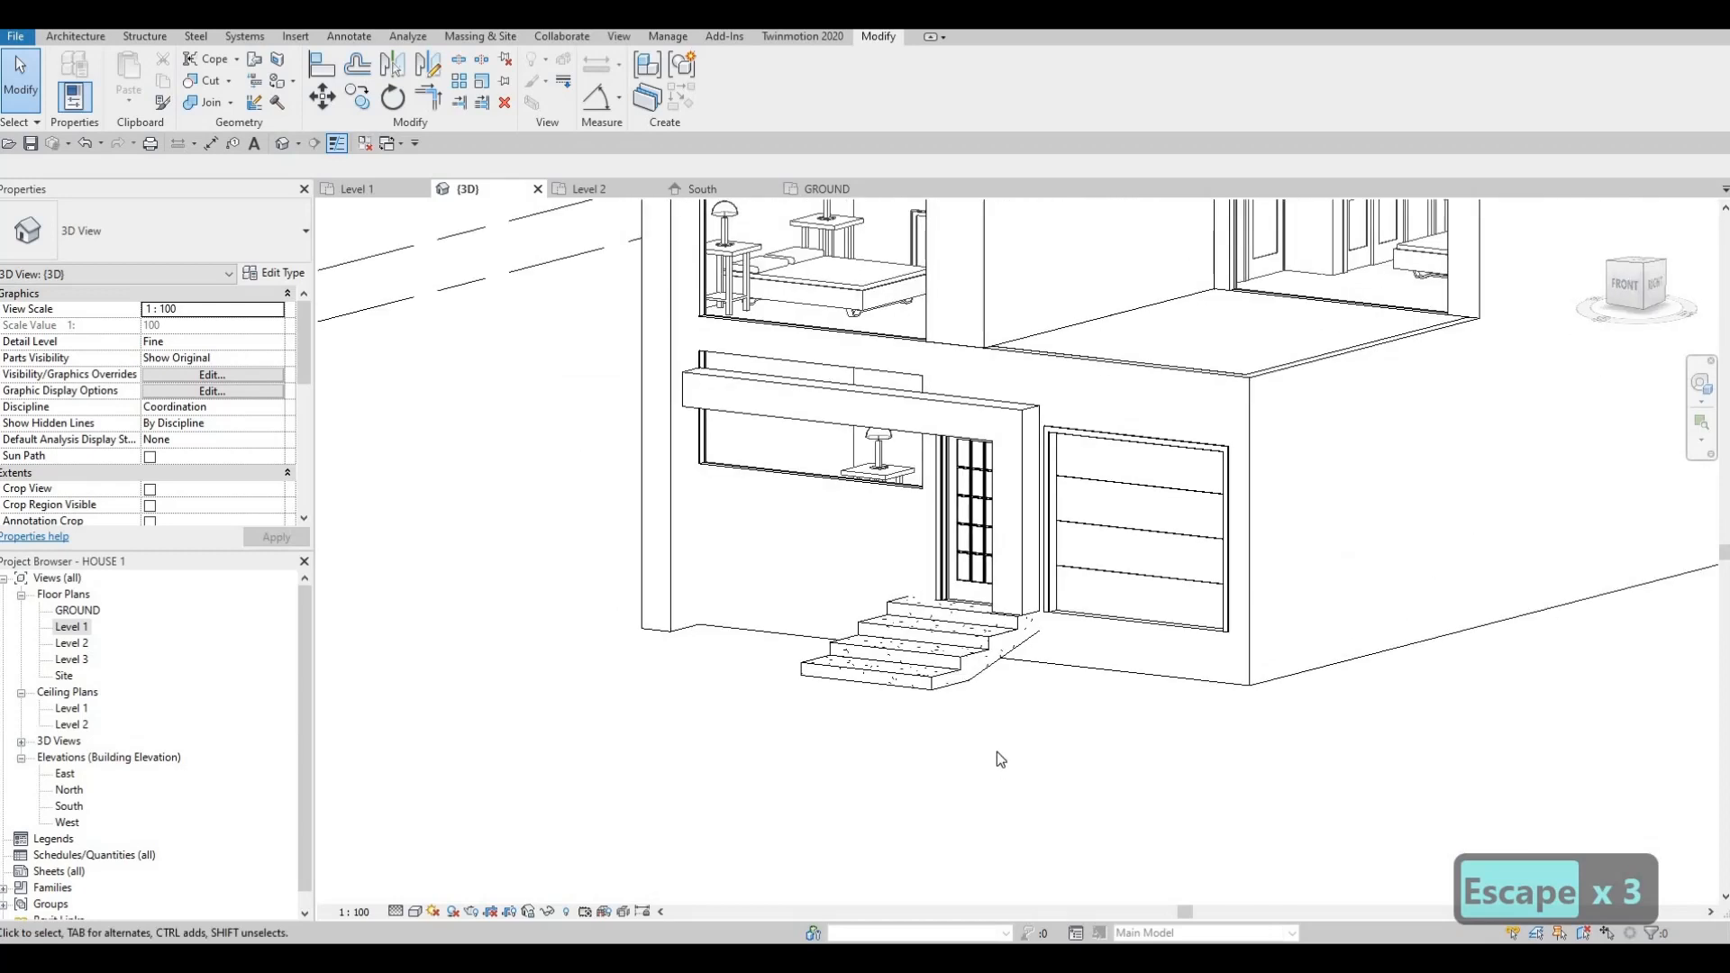
pyautogui.click(1036, 654)
pyautogui.keyDown('shift'); pyautogui.moveTo(1147, 541); pyautogui.dragTo(854, 655, button='middle'); pyautogui.keyUp('shift')
pyautogui.press('Escape')
pyautogui.click(1036, 390)
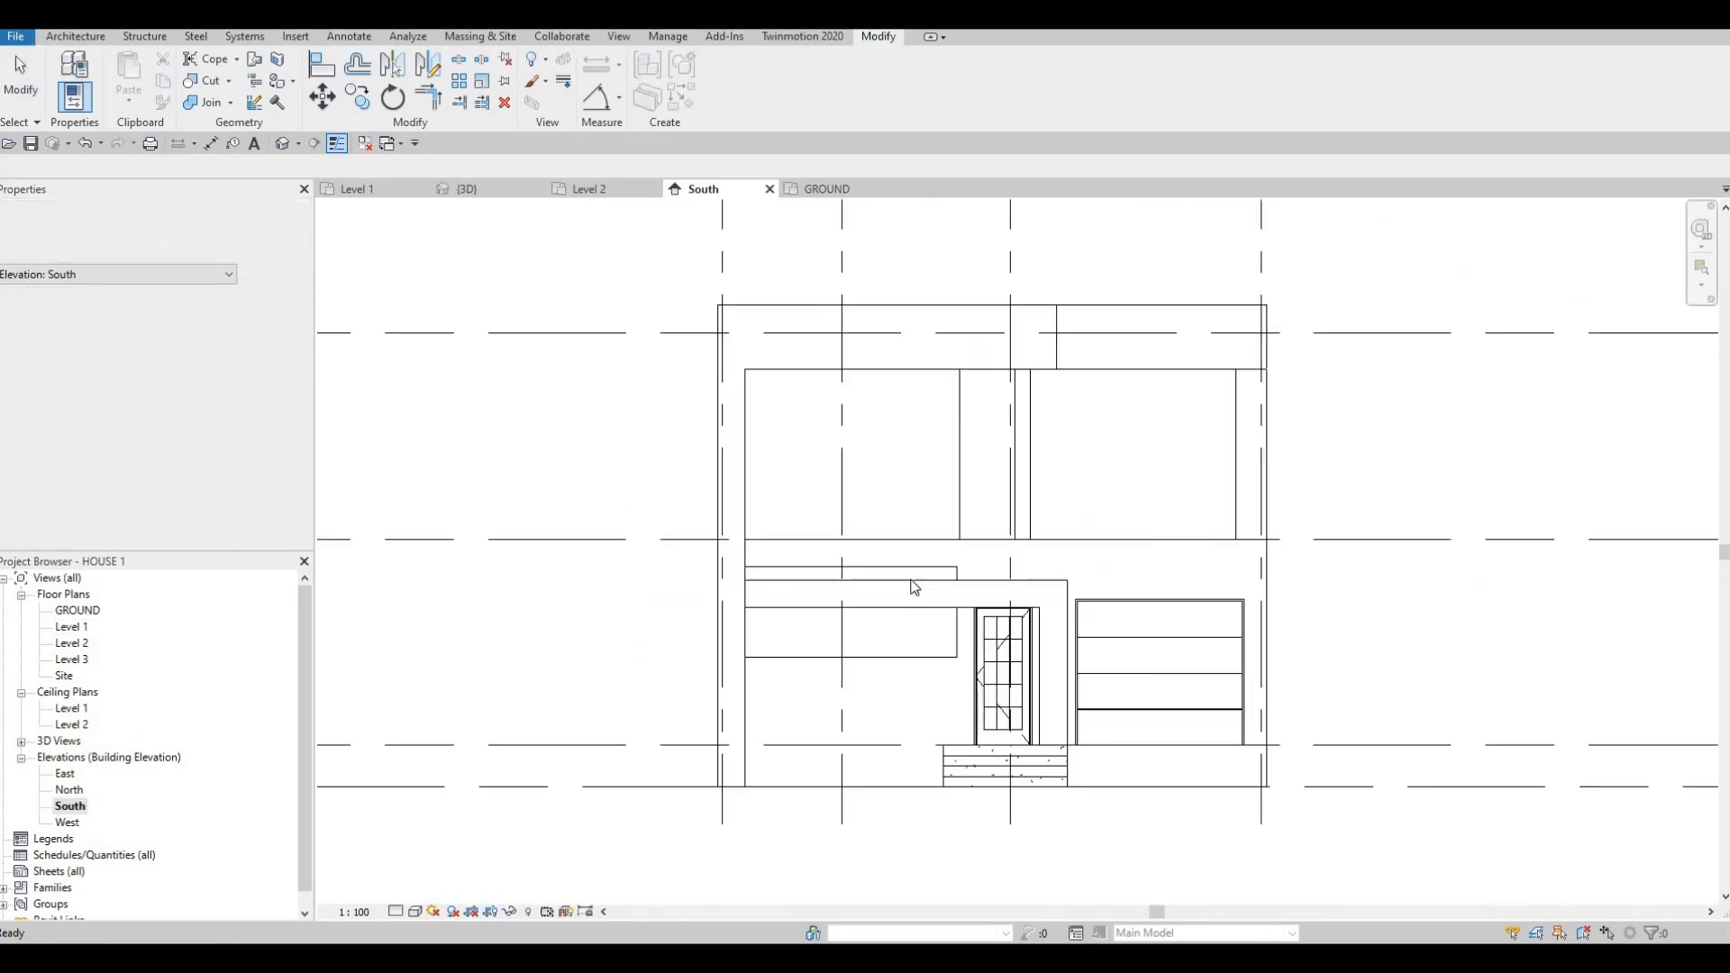
pyautogui.click(904, 583)
pyautogui.scroll(3, 902, 586)
pyautogui.moveTo(903, 586)
pyautogui.mouseDown()
pyautogui.moveTo(906, 535)
pyautogui.moveTo(890, 573)
pyautogui.mouseUp()
pyautogui.press('Escape')
# - Examine the raised beam, entrance door and steps in the South elevation, and the whole front facade in 3D
pyautogui.moveTo(930, 608); pyautogui.dragTo(906, 511, button='middle')
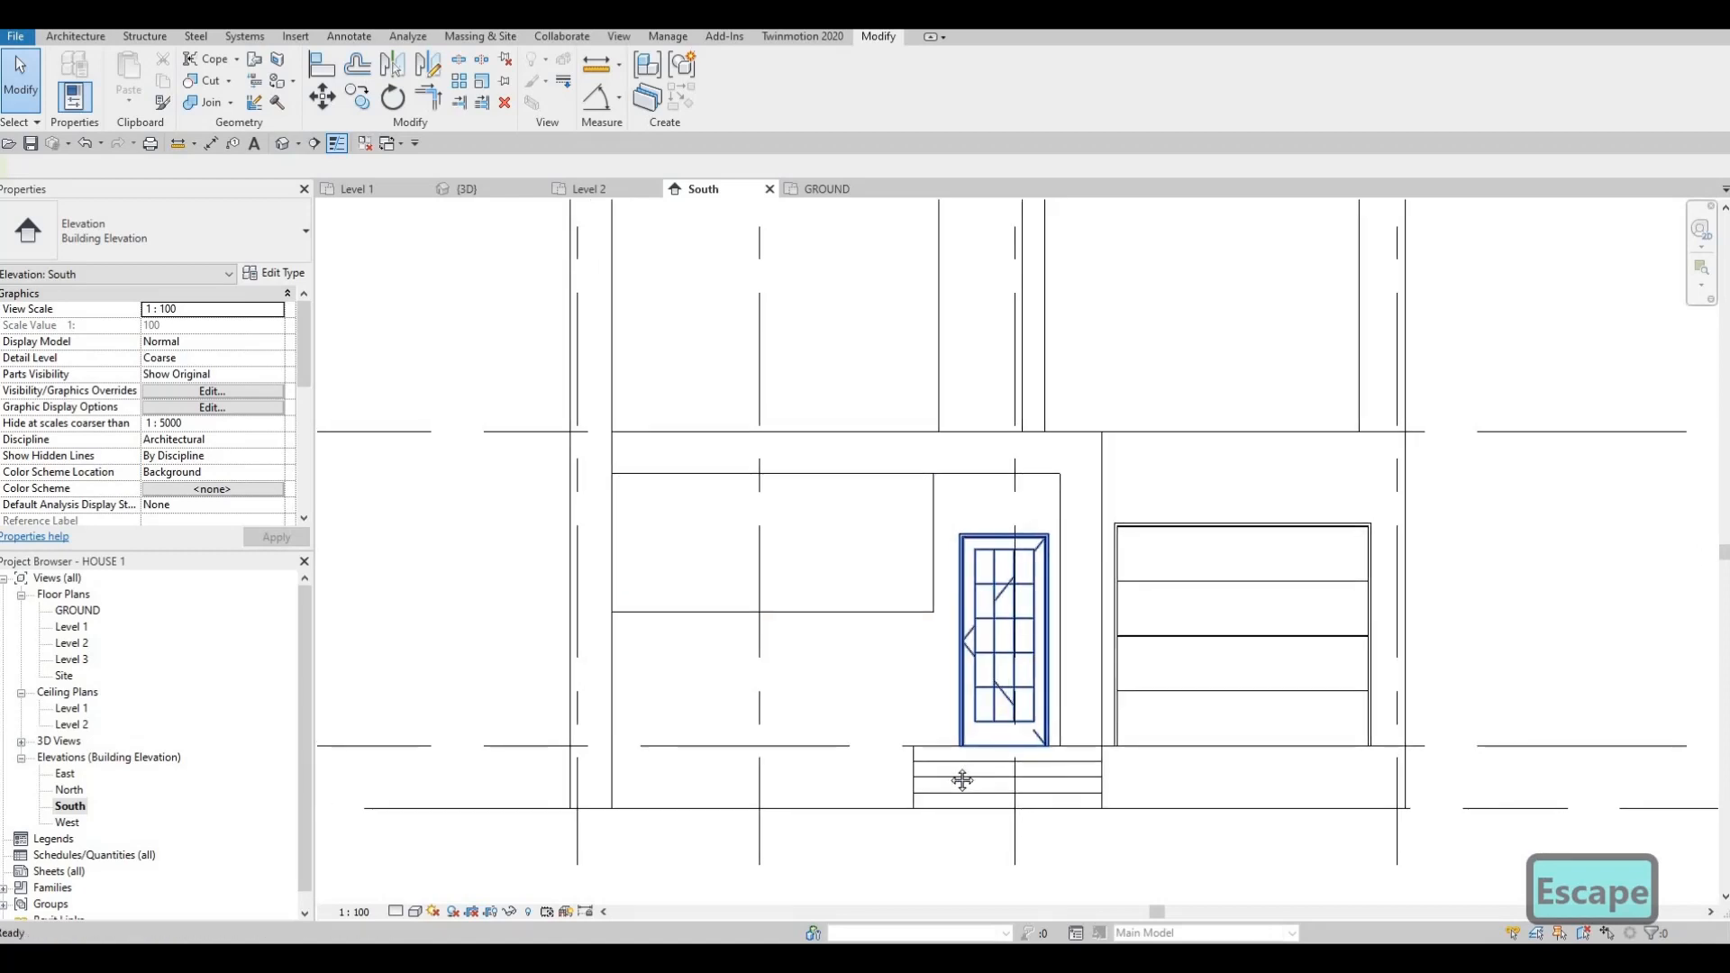
pyautogui.moveTo(991, 710); pyautogui.dragTo(901, 689, button='middle')
pyautogui.moveTo(1009, 524); pyautogui.dragTo(985, 448, button='middle')
pyautogui.scroll(-1, 991, 460)
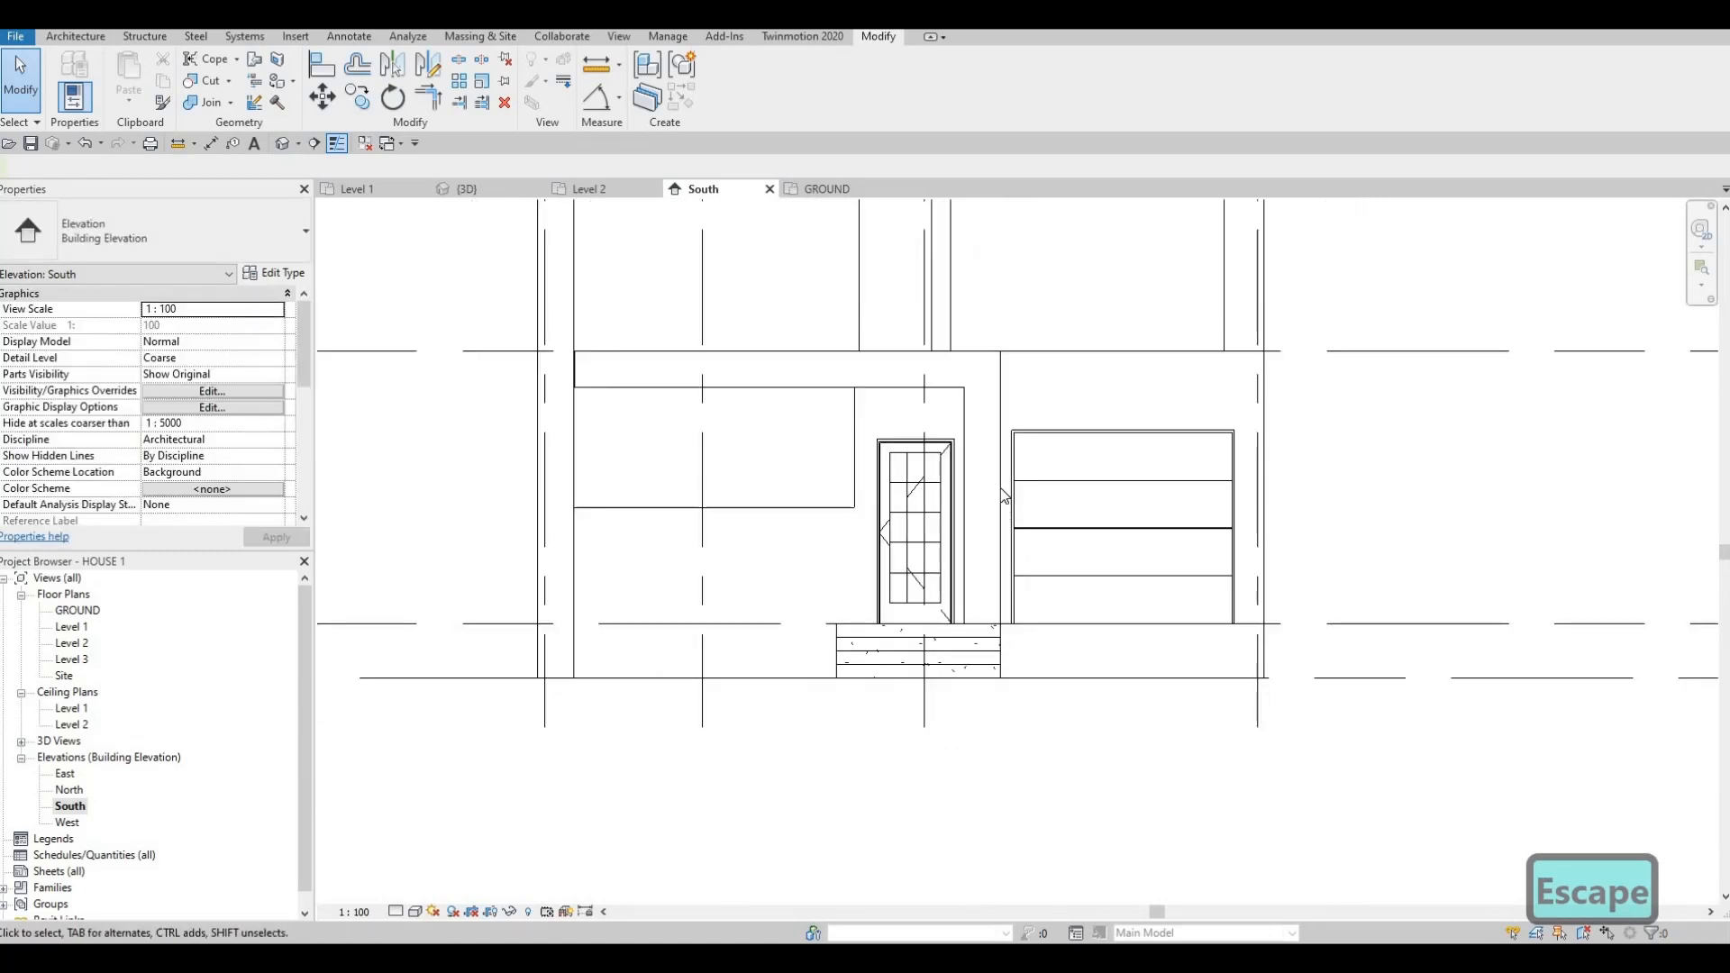
pyautogui.scroll(2, 1008, 503)
pyautogui.scroll(-4, 1074, 549)
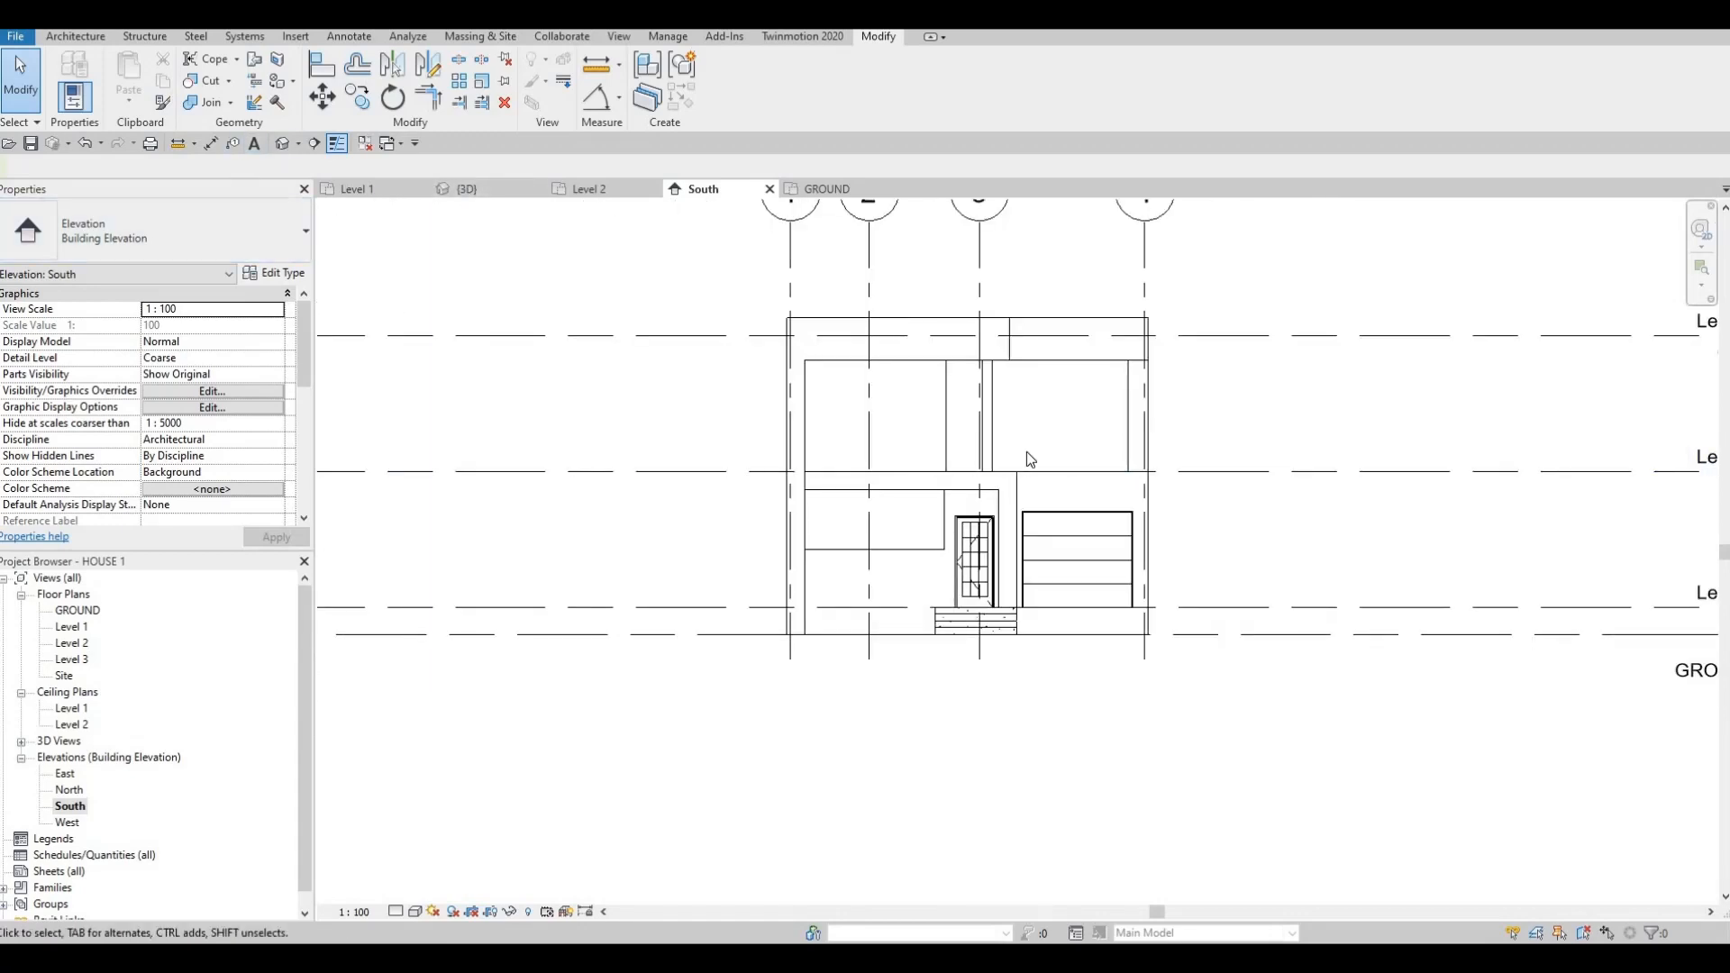
pyautogui.moveTo(836, 557); pyautogui.dragTo(586, 833, button='middle')
pyautogui.scroll(-3, 838, 548)
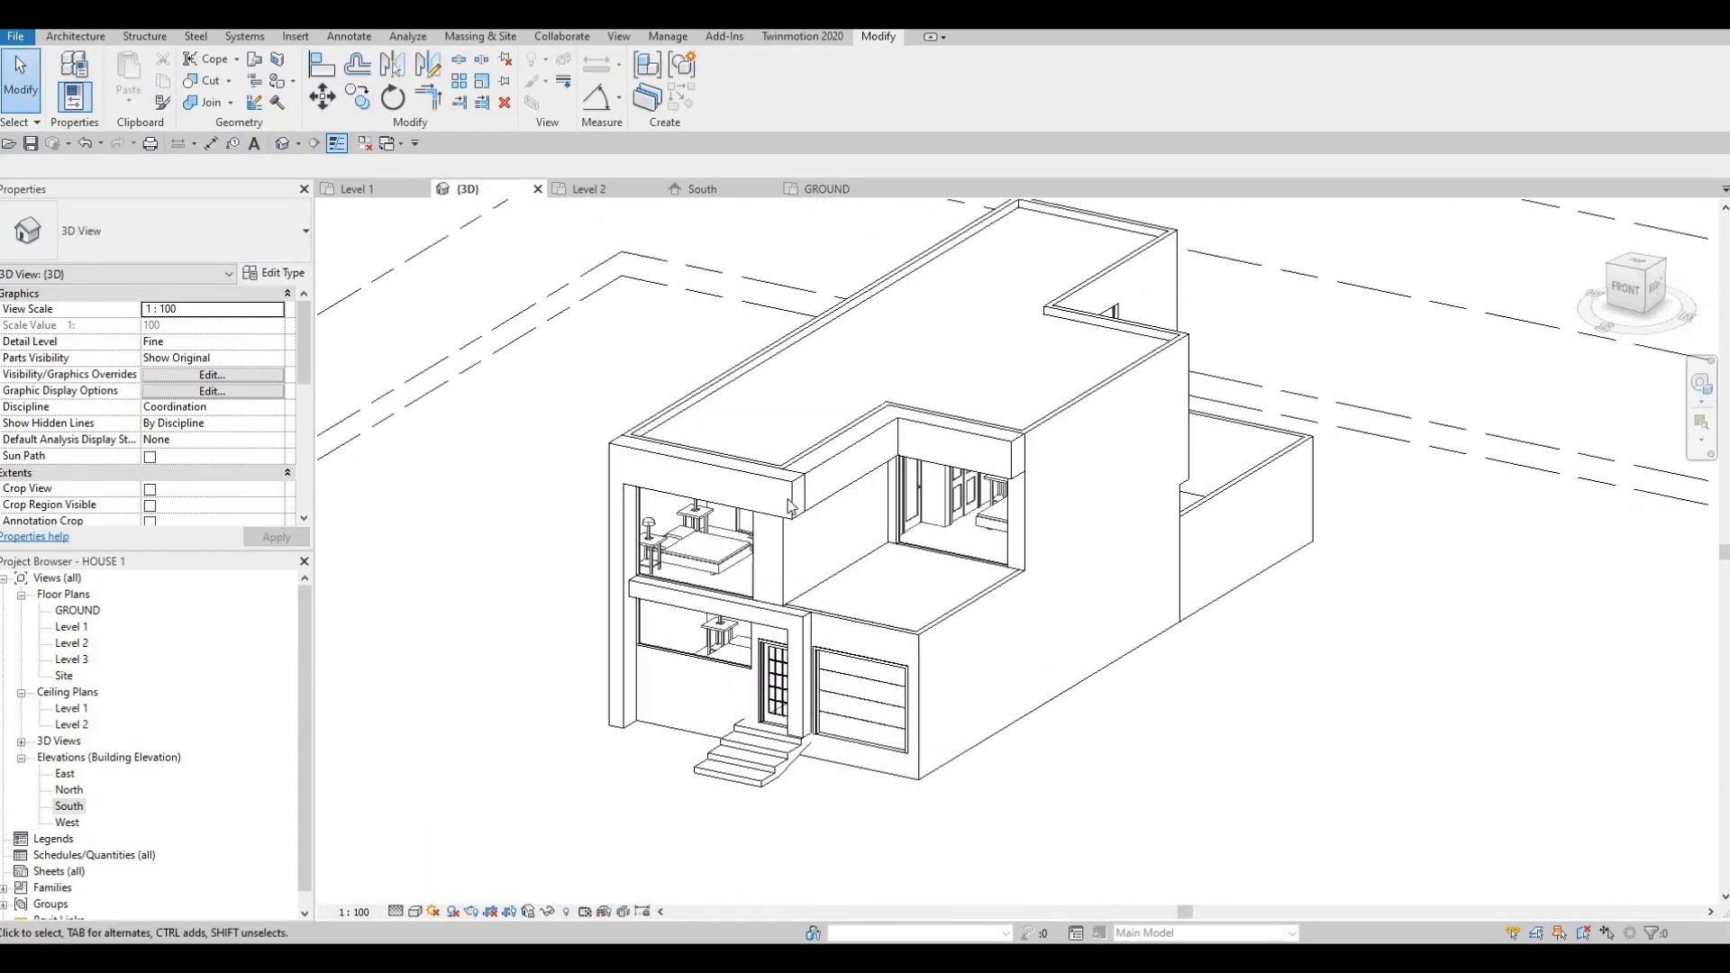
pyautogui.keyDown('shift'); pyautogui.moveTo(789, 507); pyautogui.dragTo(792, 527, button='middle'); pyautogui.keyUp('shift')
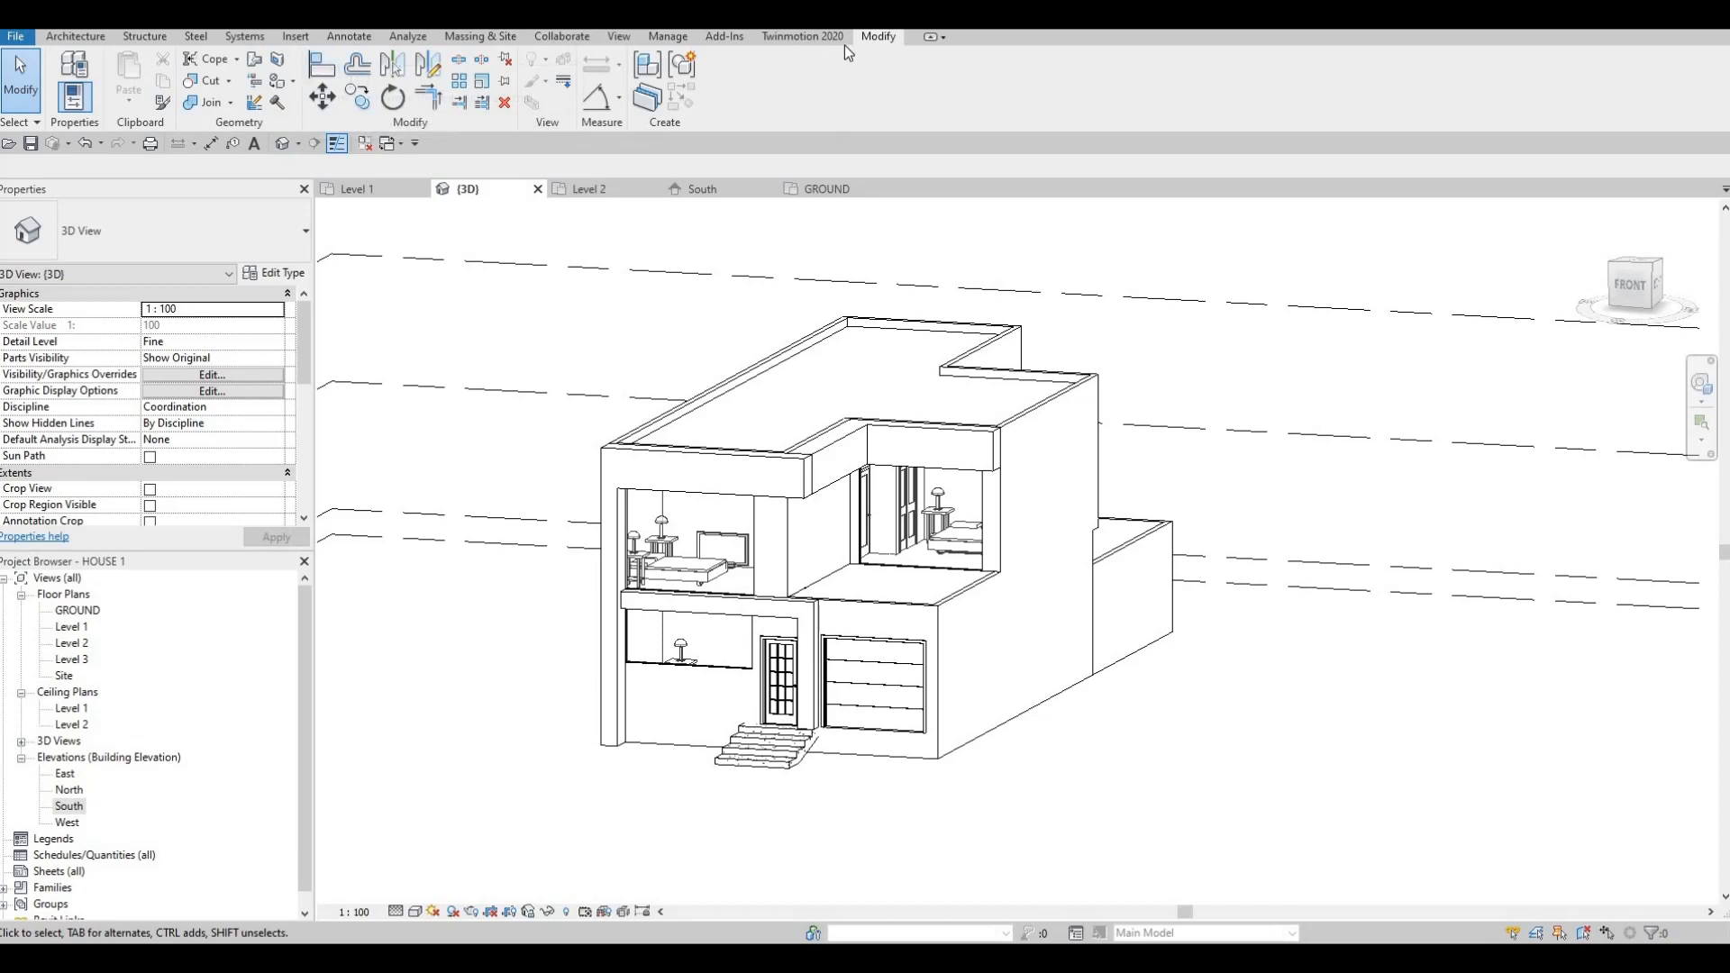
# - Paint the upper-storey front wall face with the Earth material
pyautogui.click(275, 90)
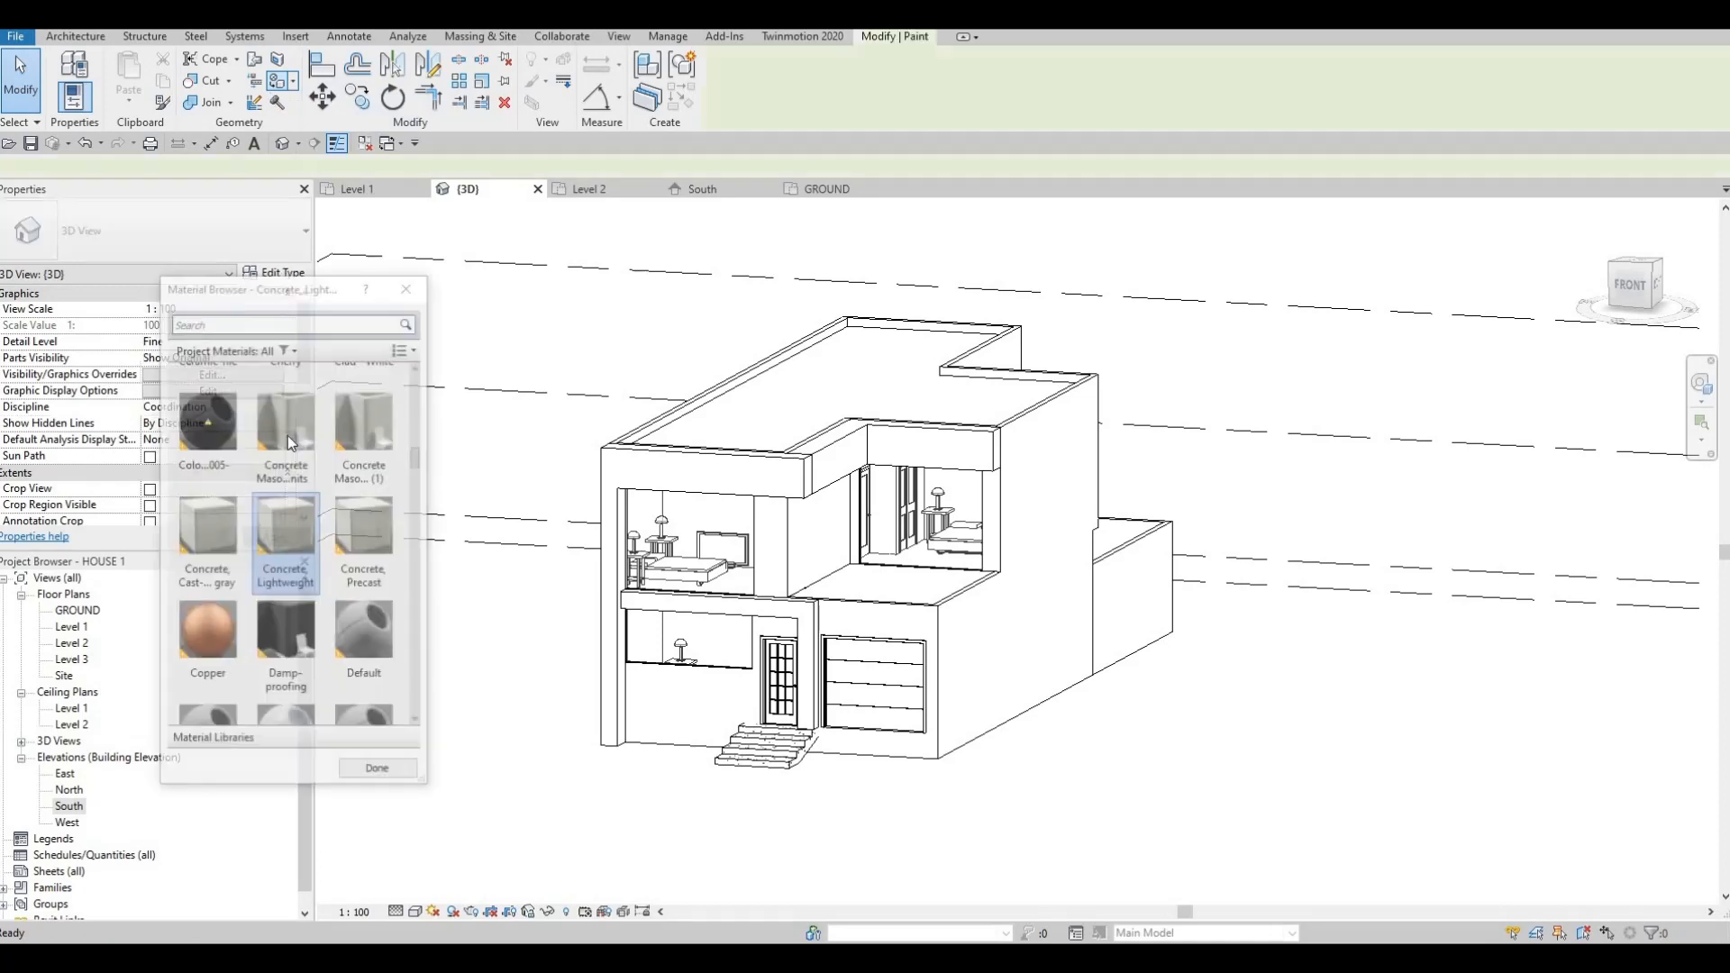
pyautogui.scroll(2, 353, 494)
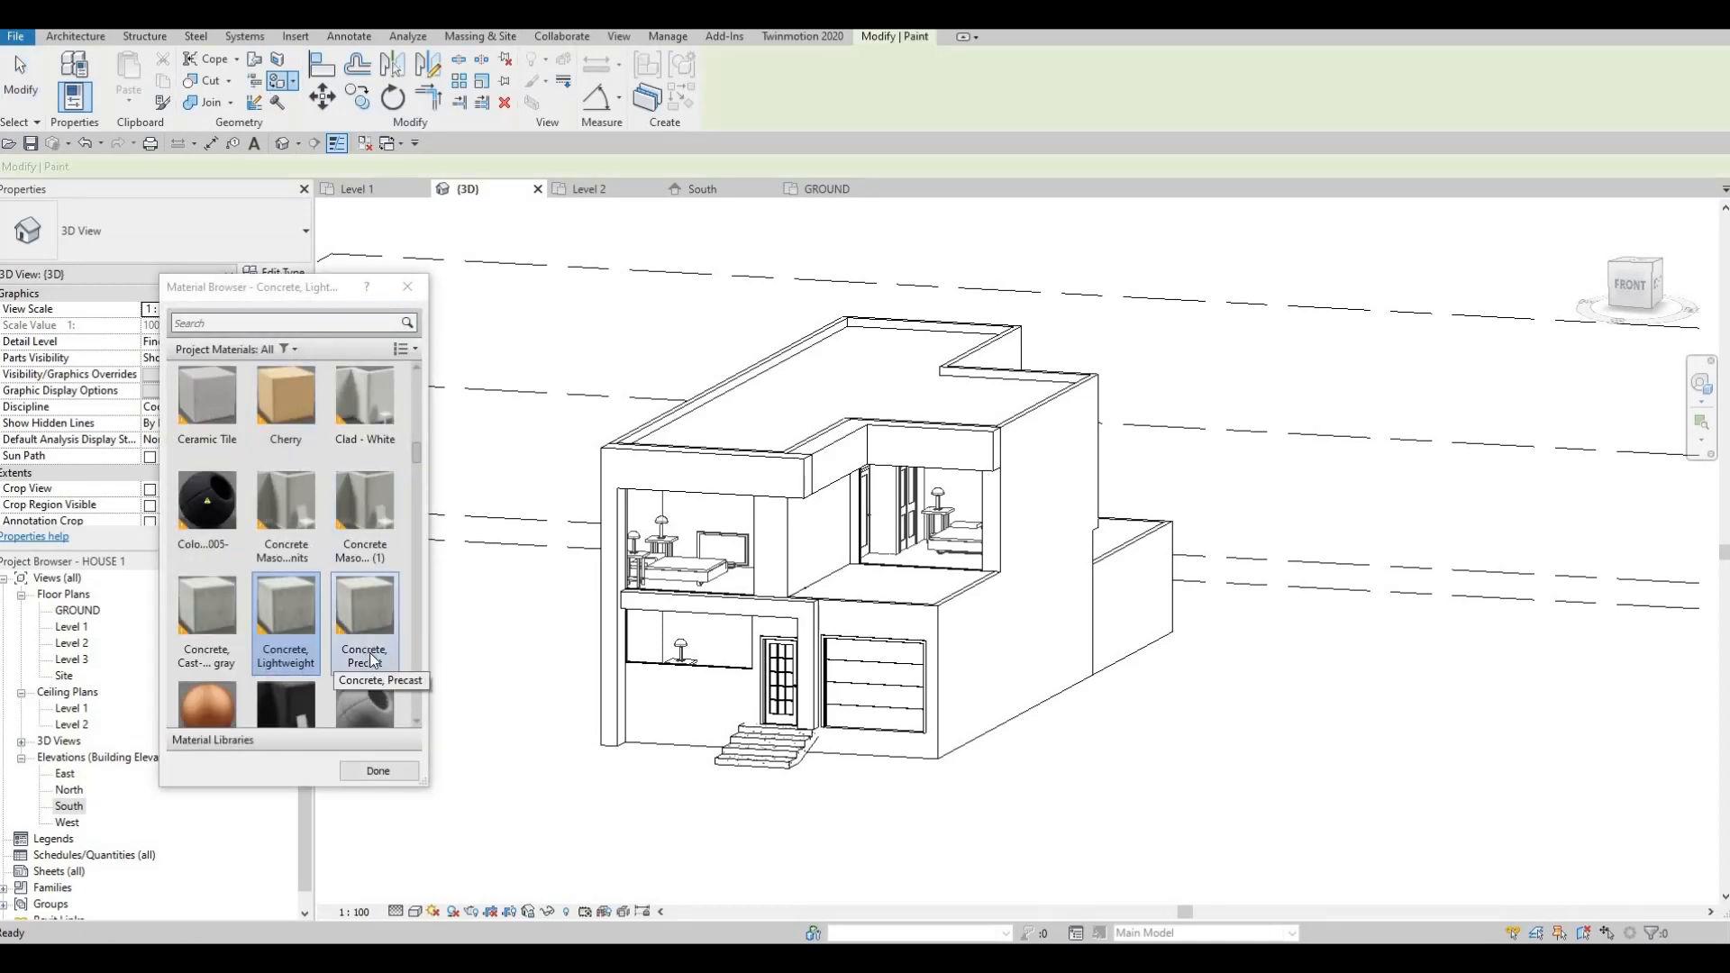
pyautogui.scroll(-4, 371, 673)
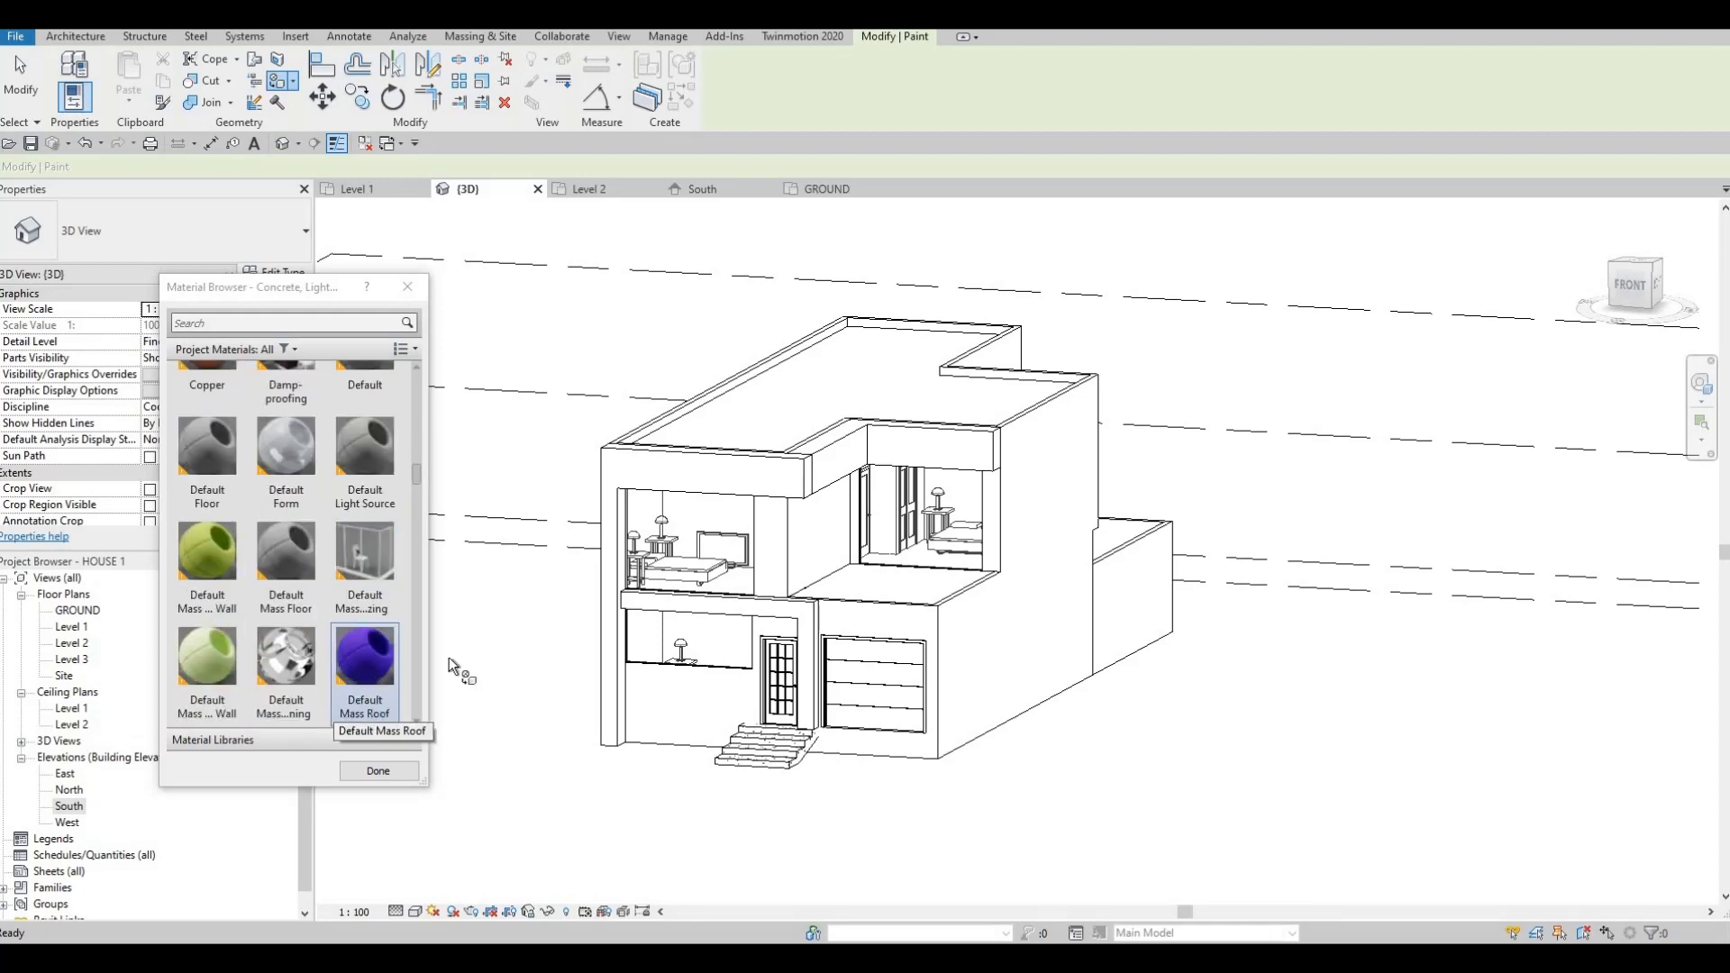
pyautogui.scroll(-2, 379, 674)
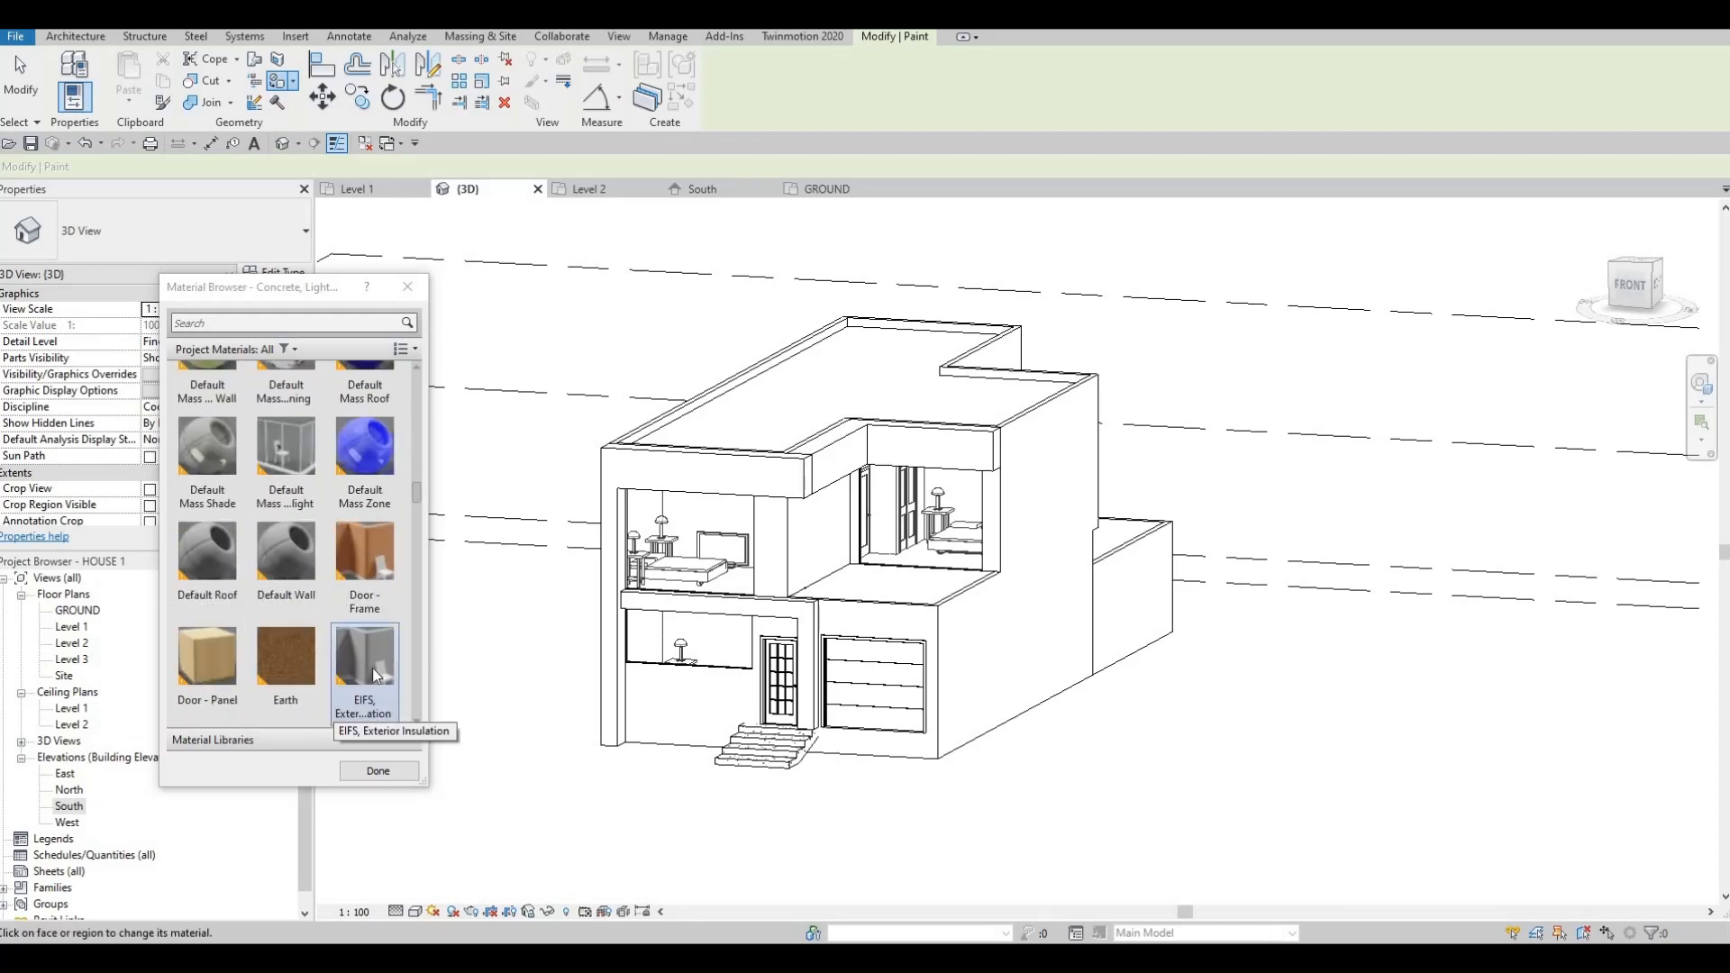
pyautogui.click(285, 669)
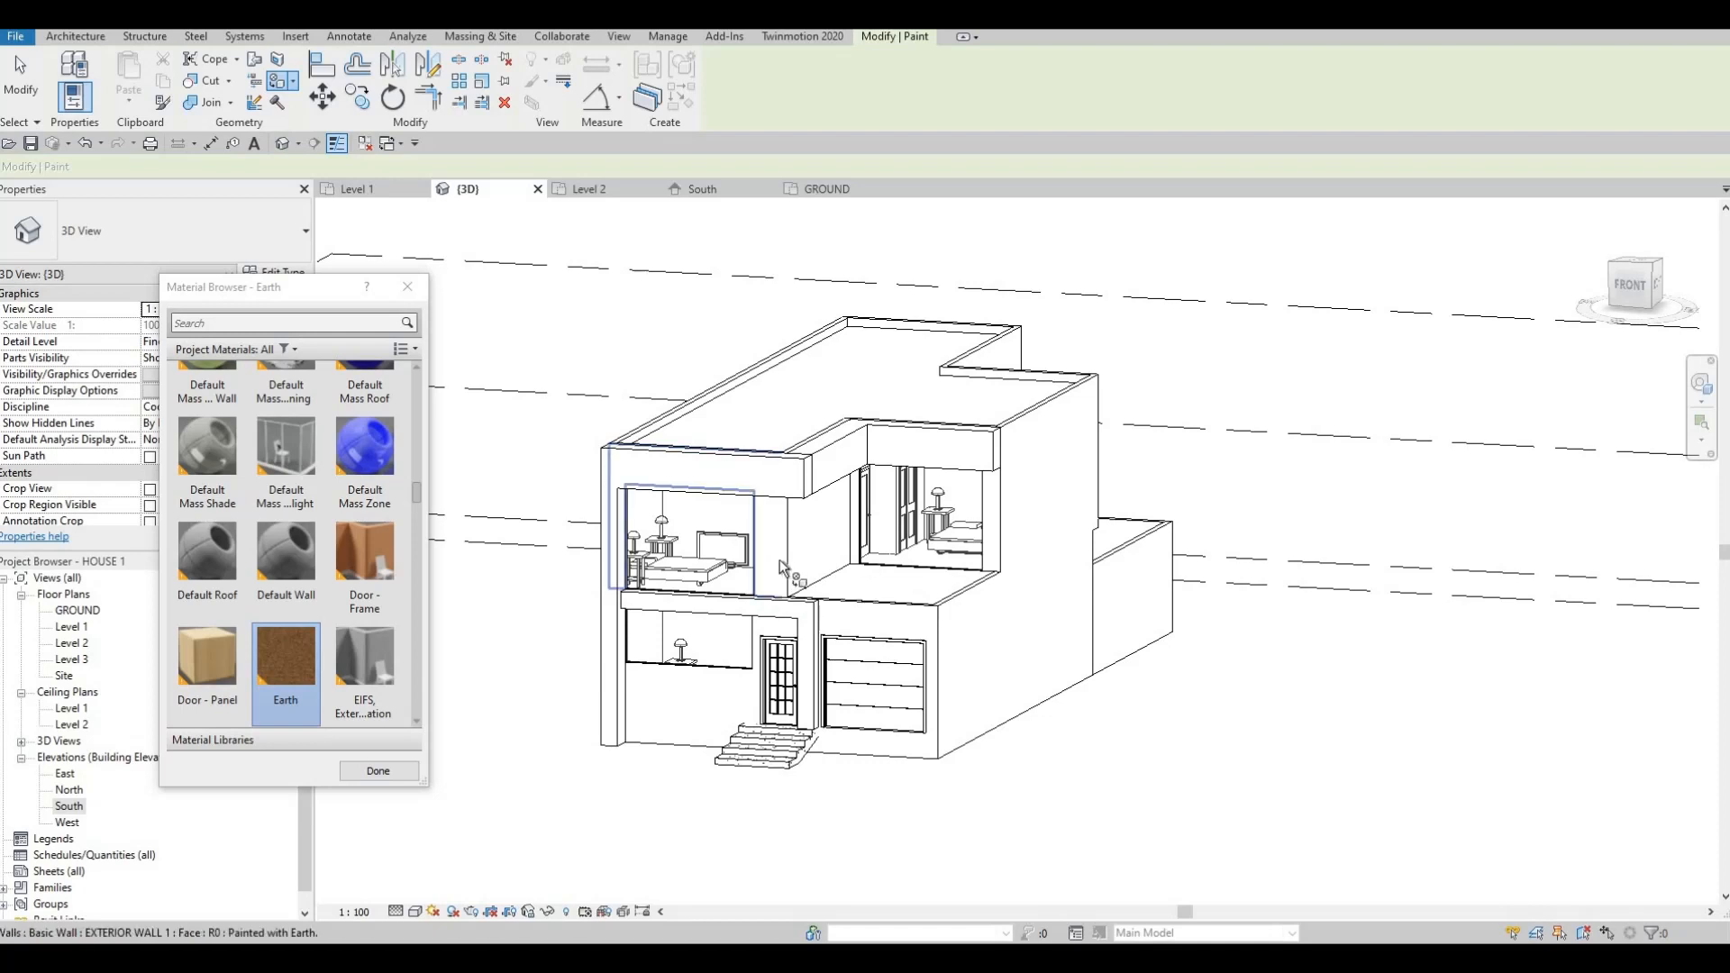
# - Paint the remaining upper-storey exterior wall faces around the terrace with Earth and end the Paint command
pyautogui.scroll(3, 814, 587)
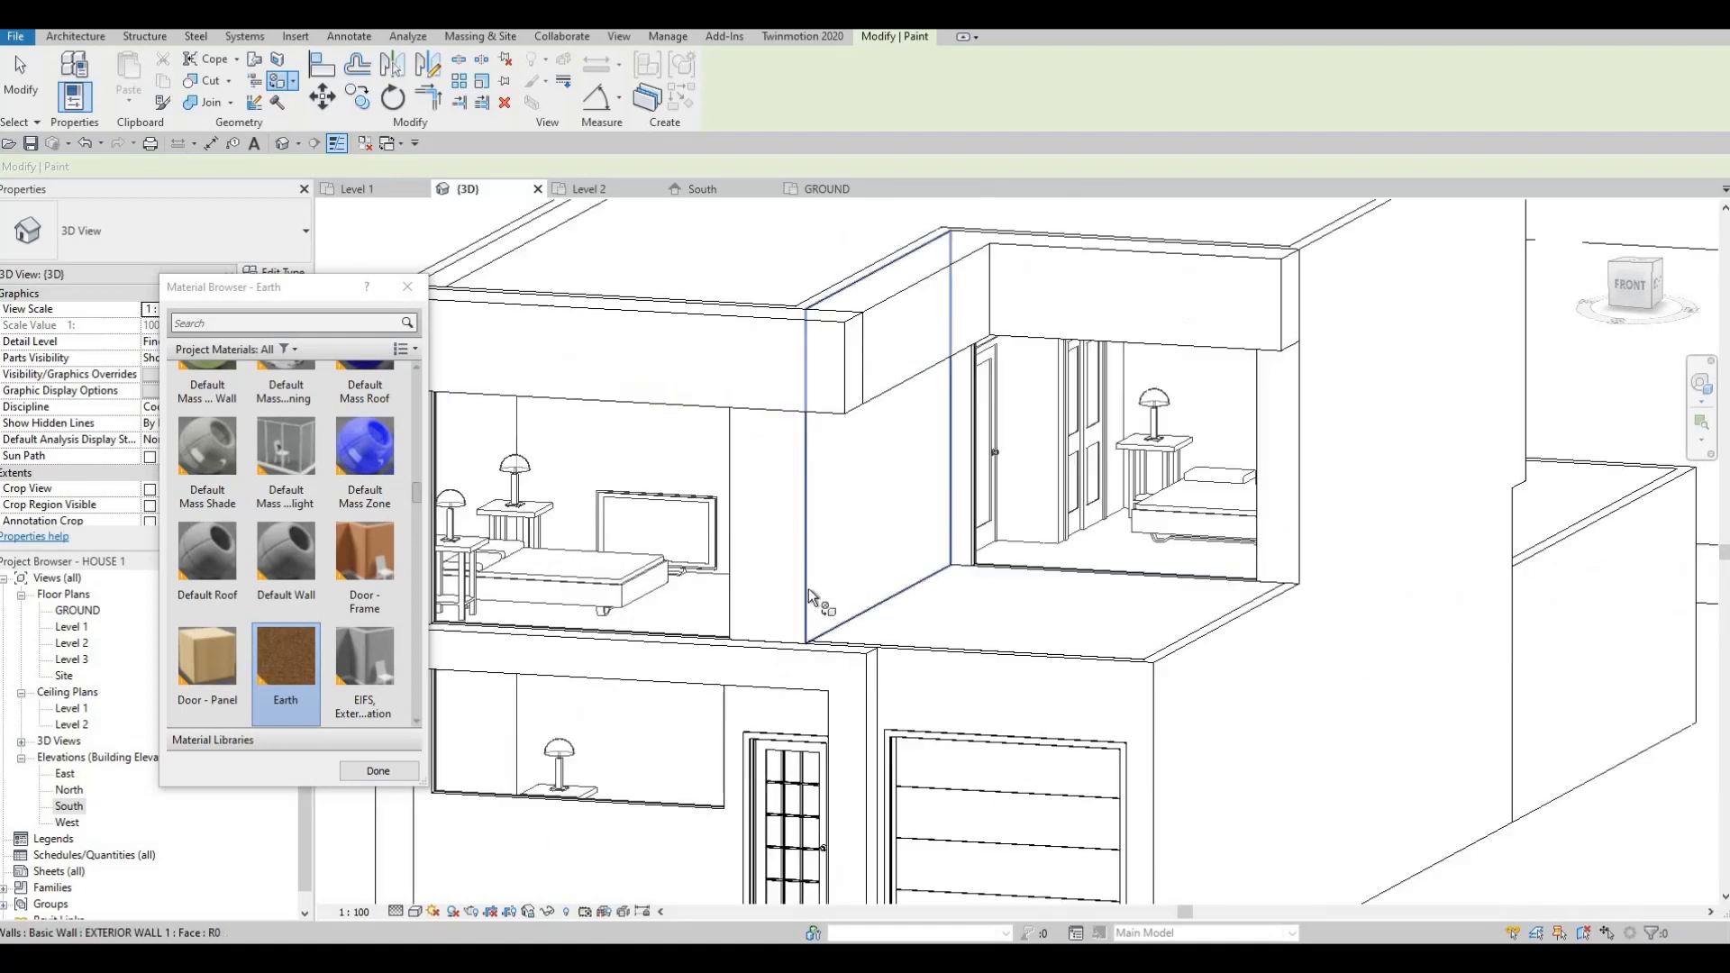
pyautogui.scroll(2, 806, 594)
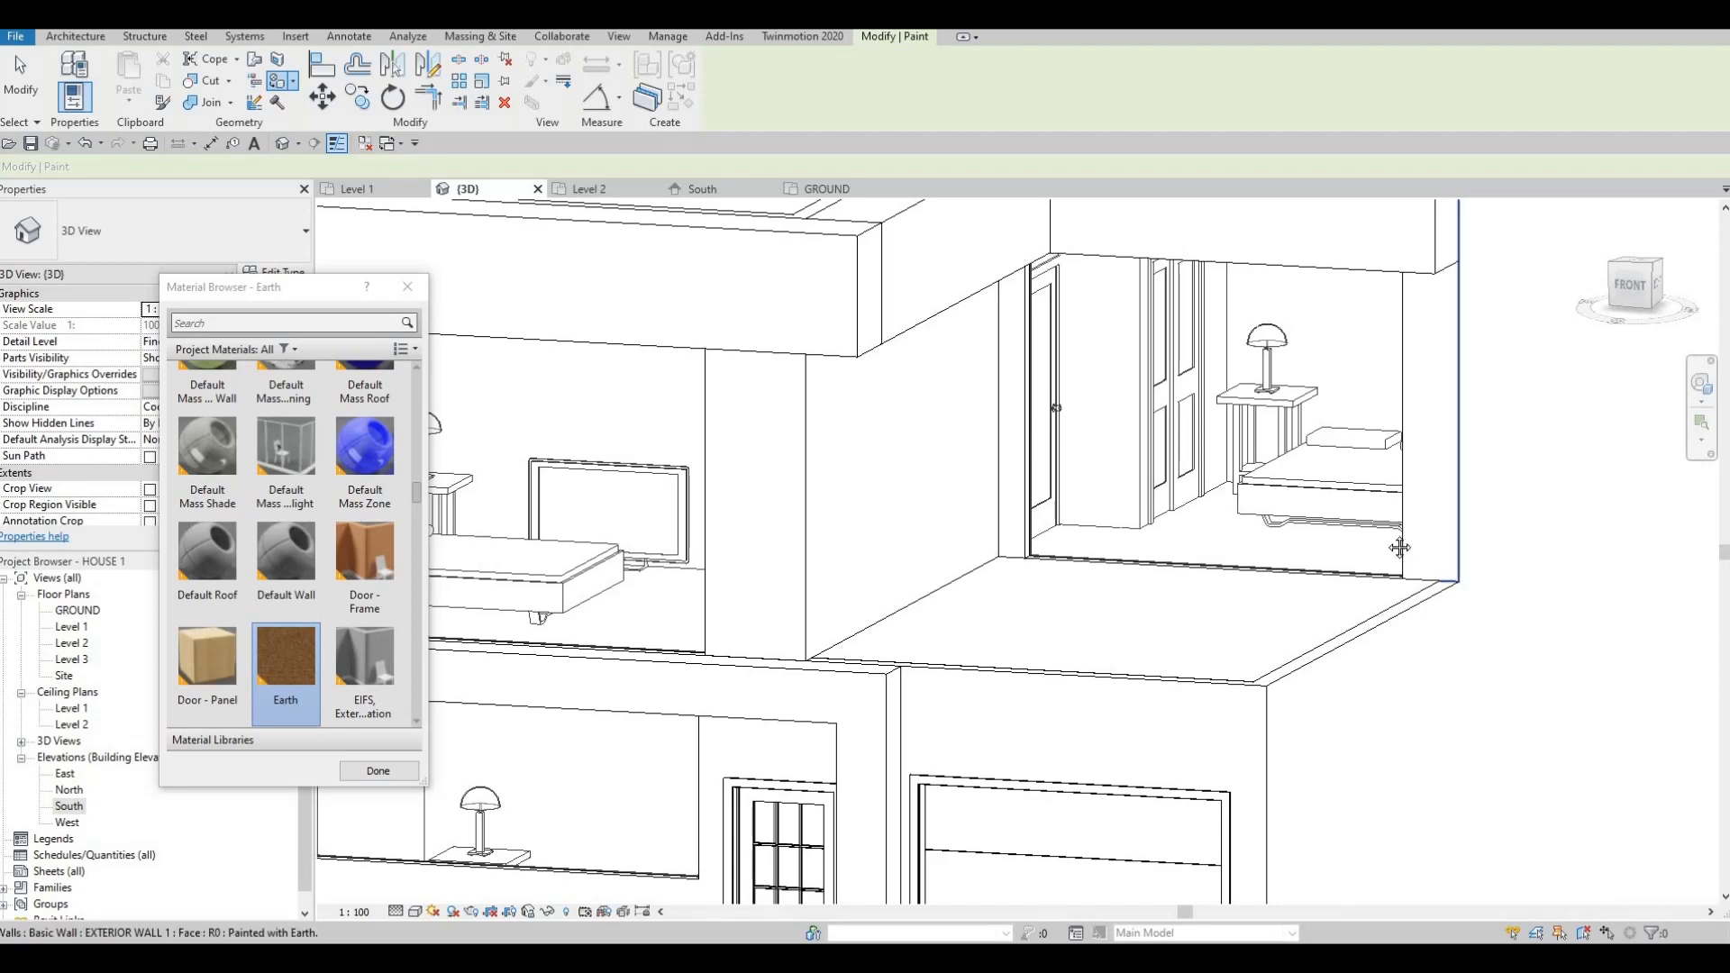
pyautogui.scroll(-3, 1354, 610)
pyautogui.scroll(2, 1349, 609)
pyautogui.press('Escape')
pyautogui.press('Escape')
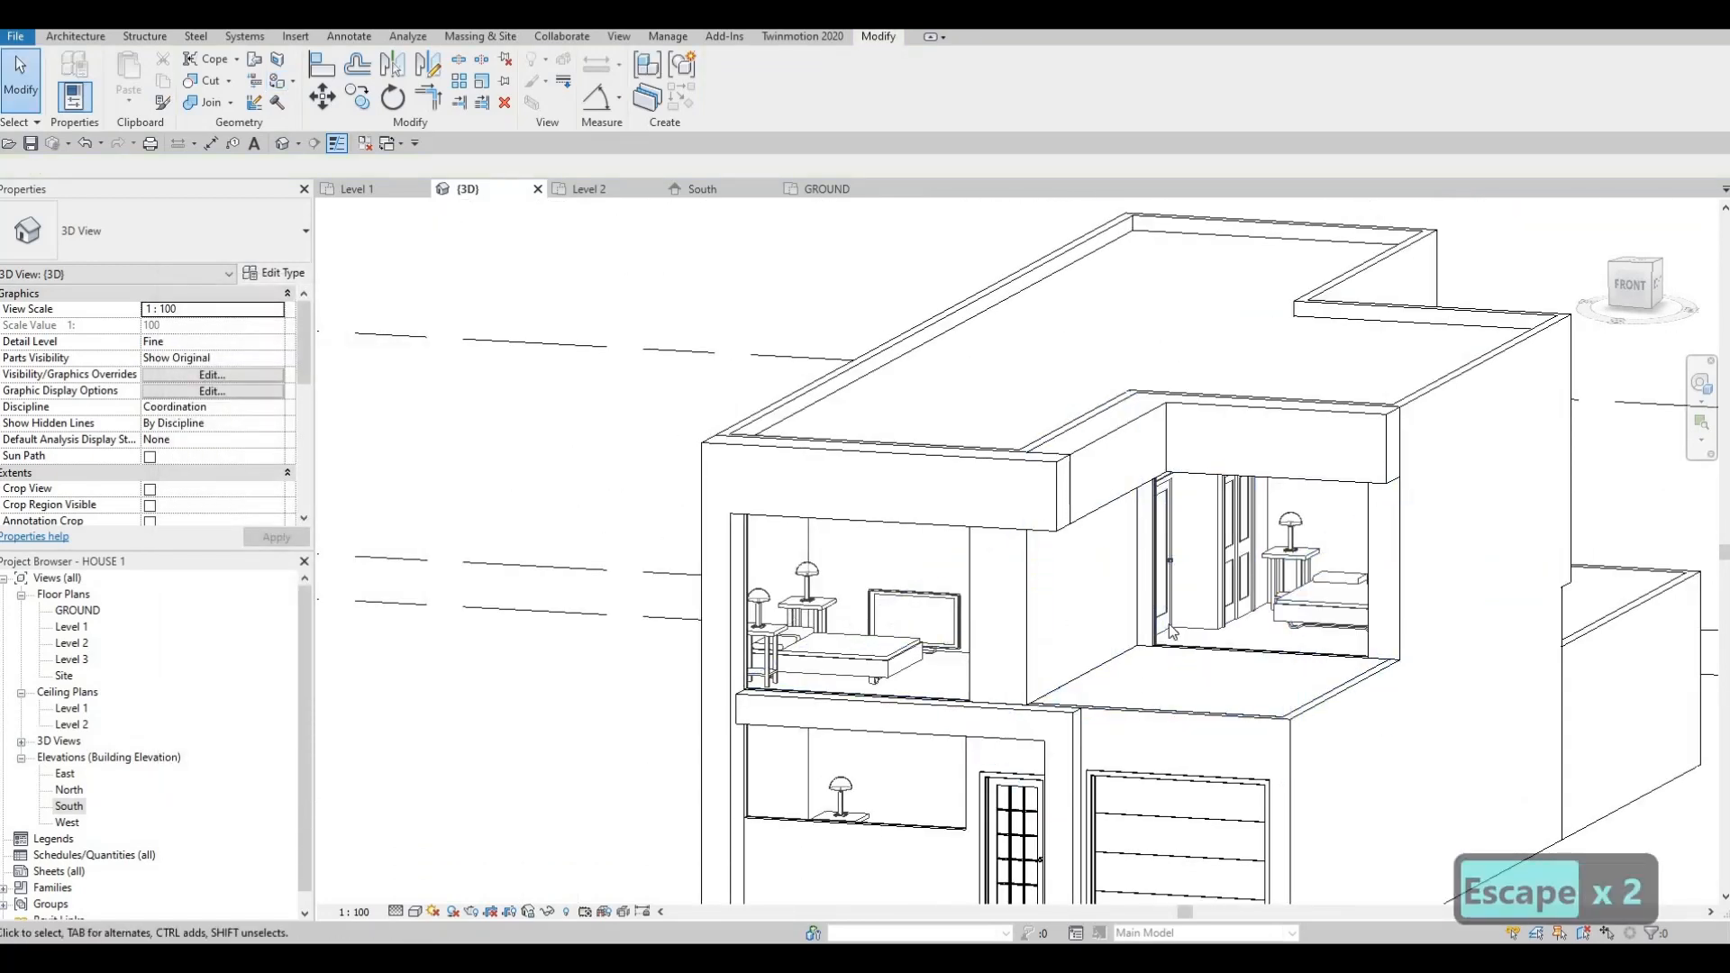
pyautogui.scroll(-3, 1155, 577)
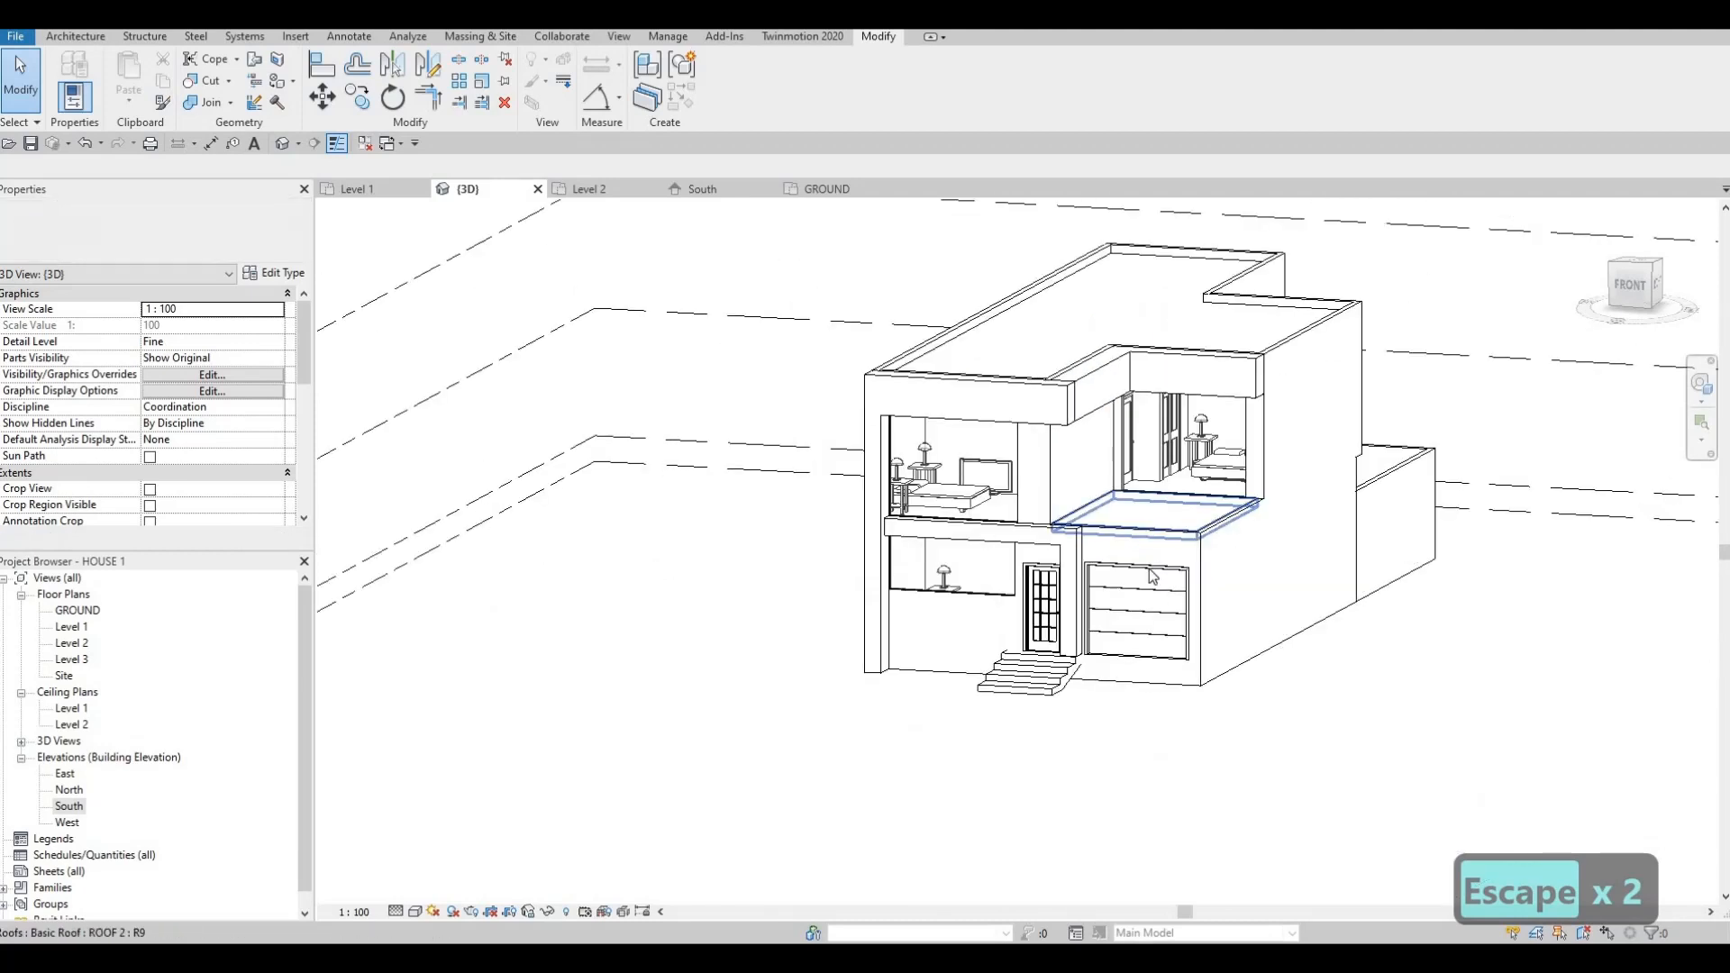
pyautogui.scroll(2, 1132, 544)
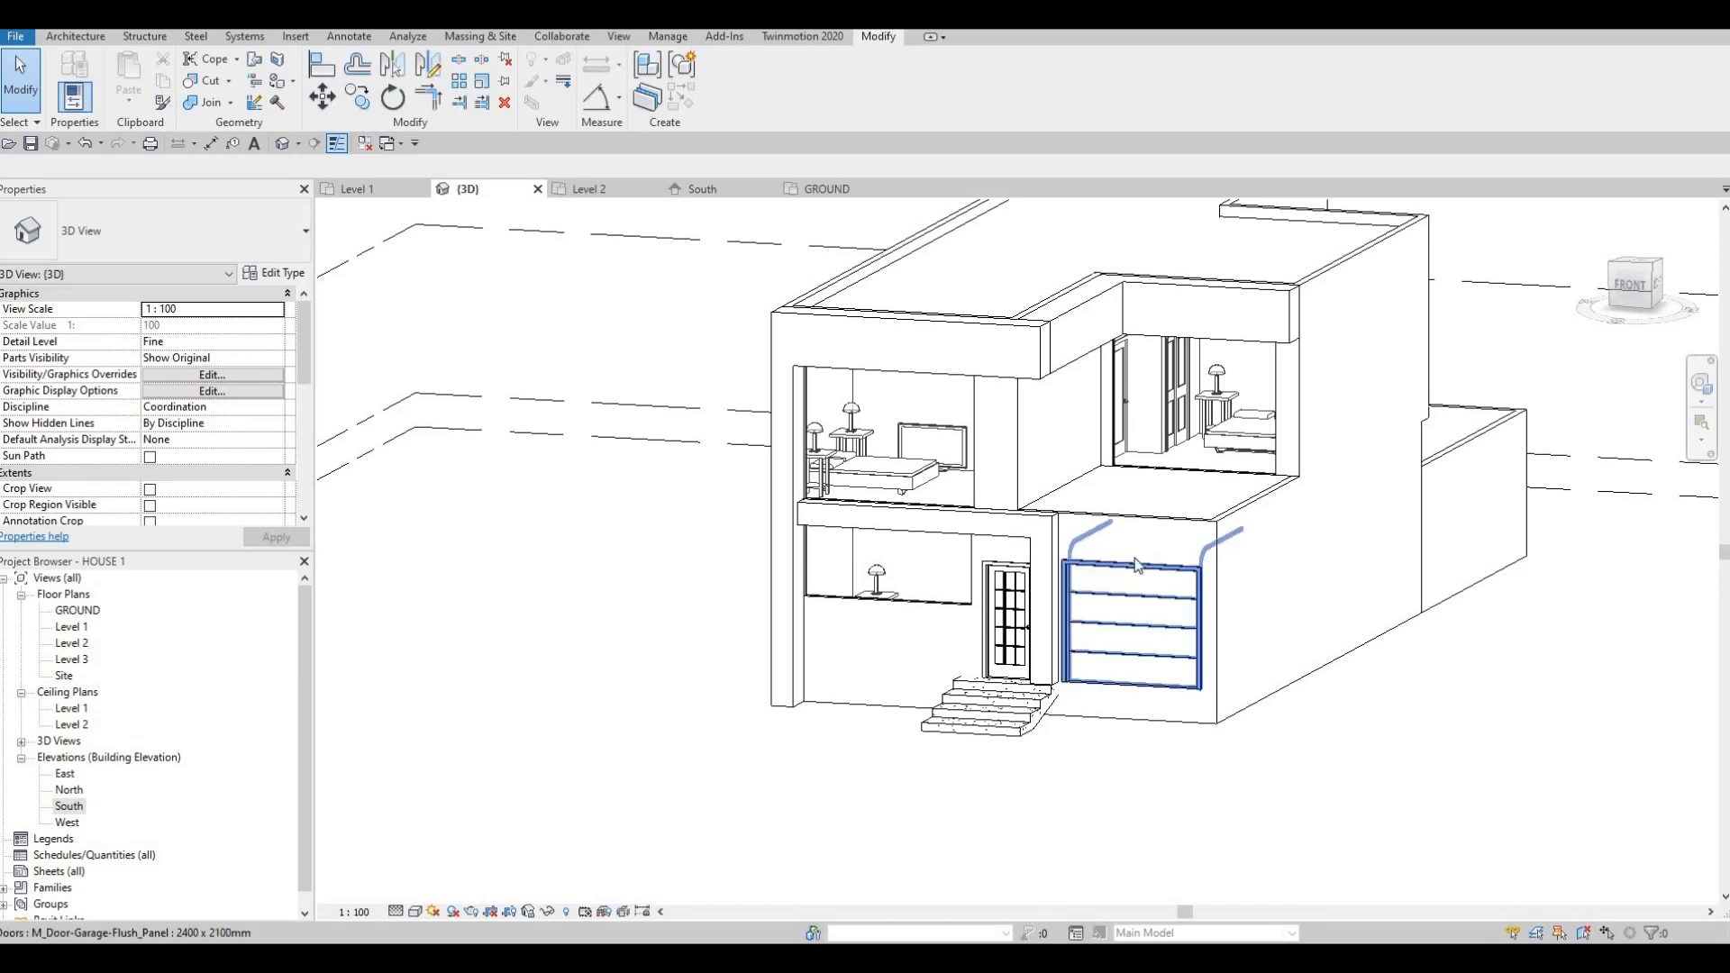
pyautogui.moveTo(1098, 594); pyautogui.dragTo(1154, 532, button='middle')
pyautogui.keyDown('shift'); pyautogui.moveTo(1111, 620); pyautogui.dragTo(1190, 559, button='middle'); pyautogui.keyUp('shift')
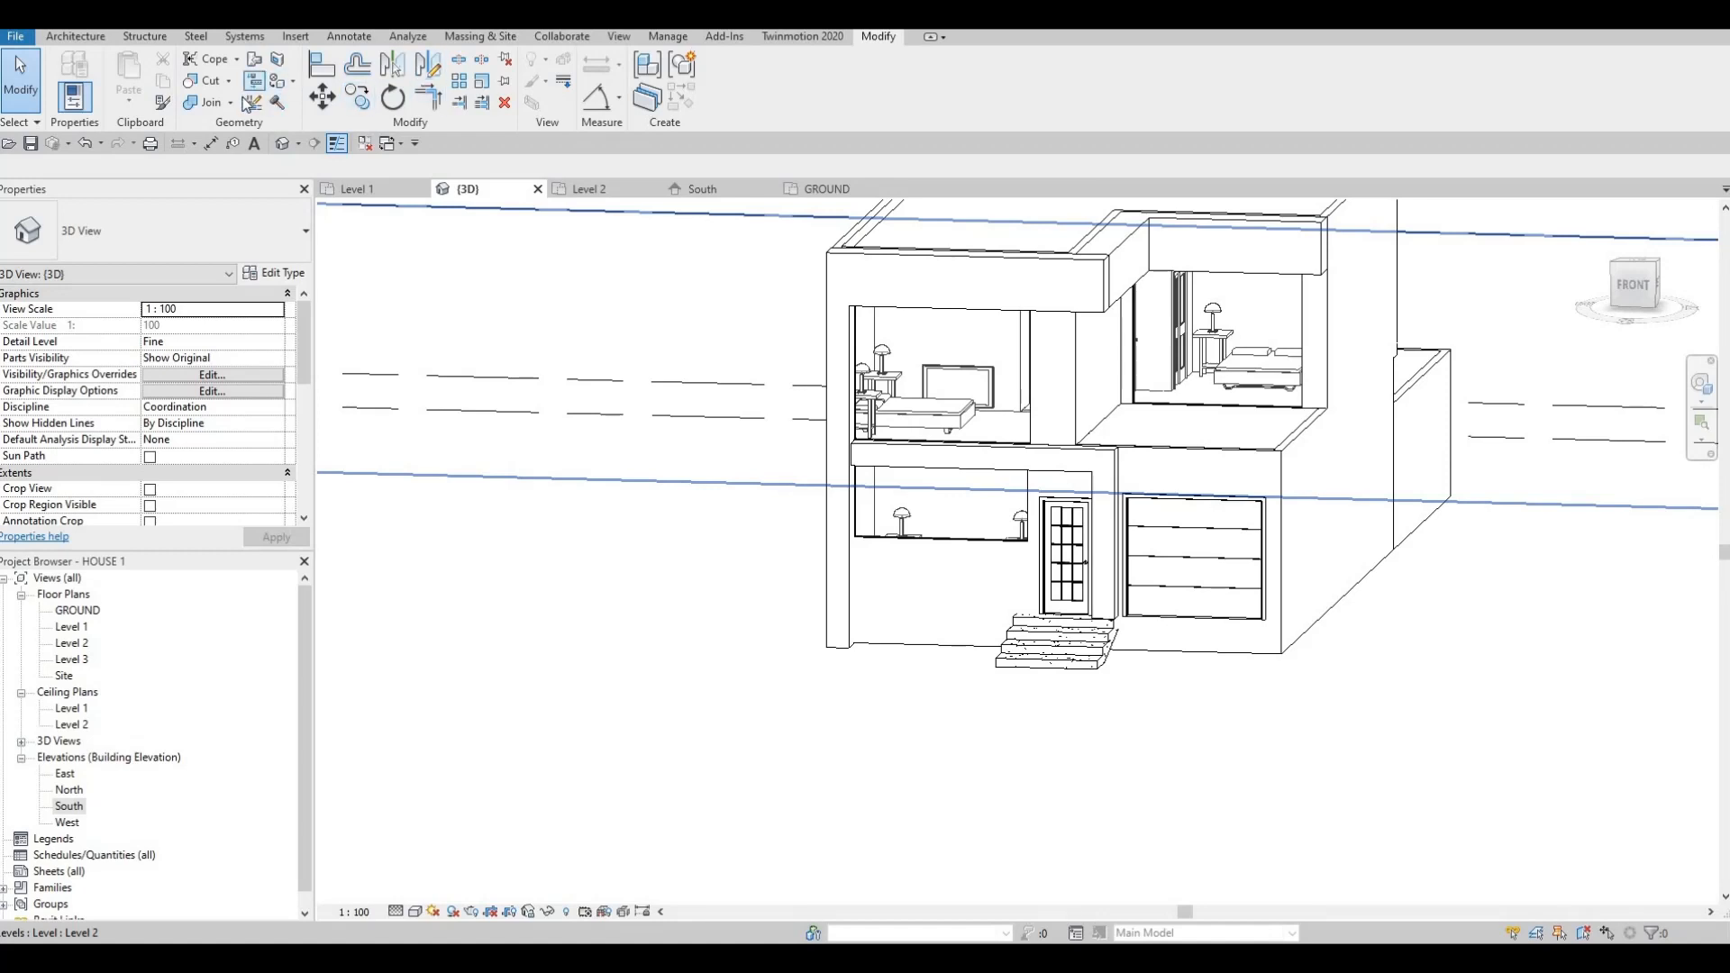
pyautogui.click(294, 84)
pyautogui.click(311, 109)
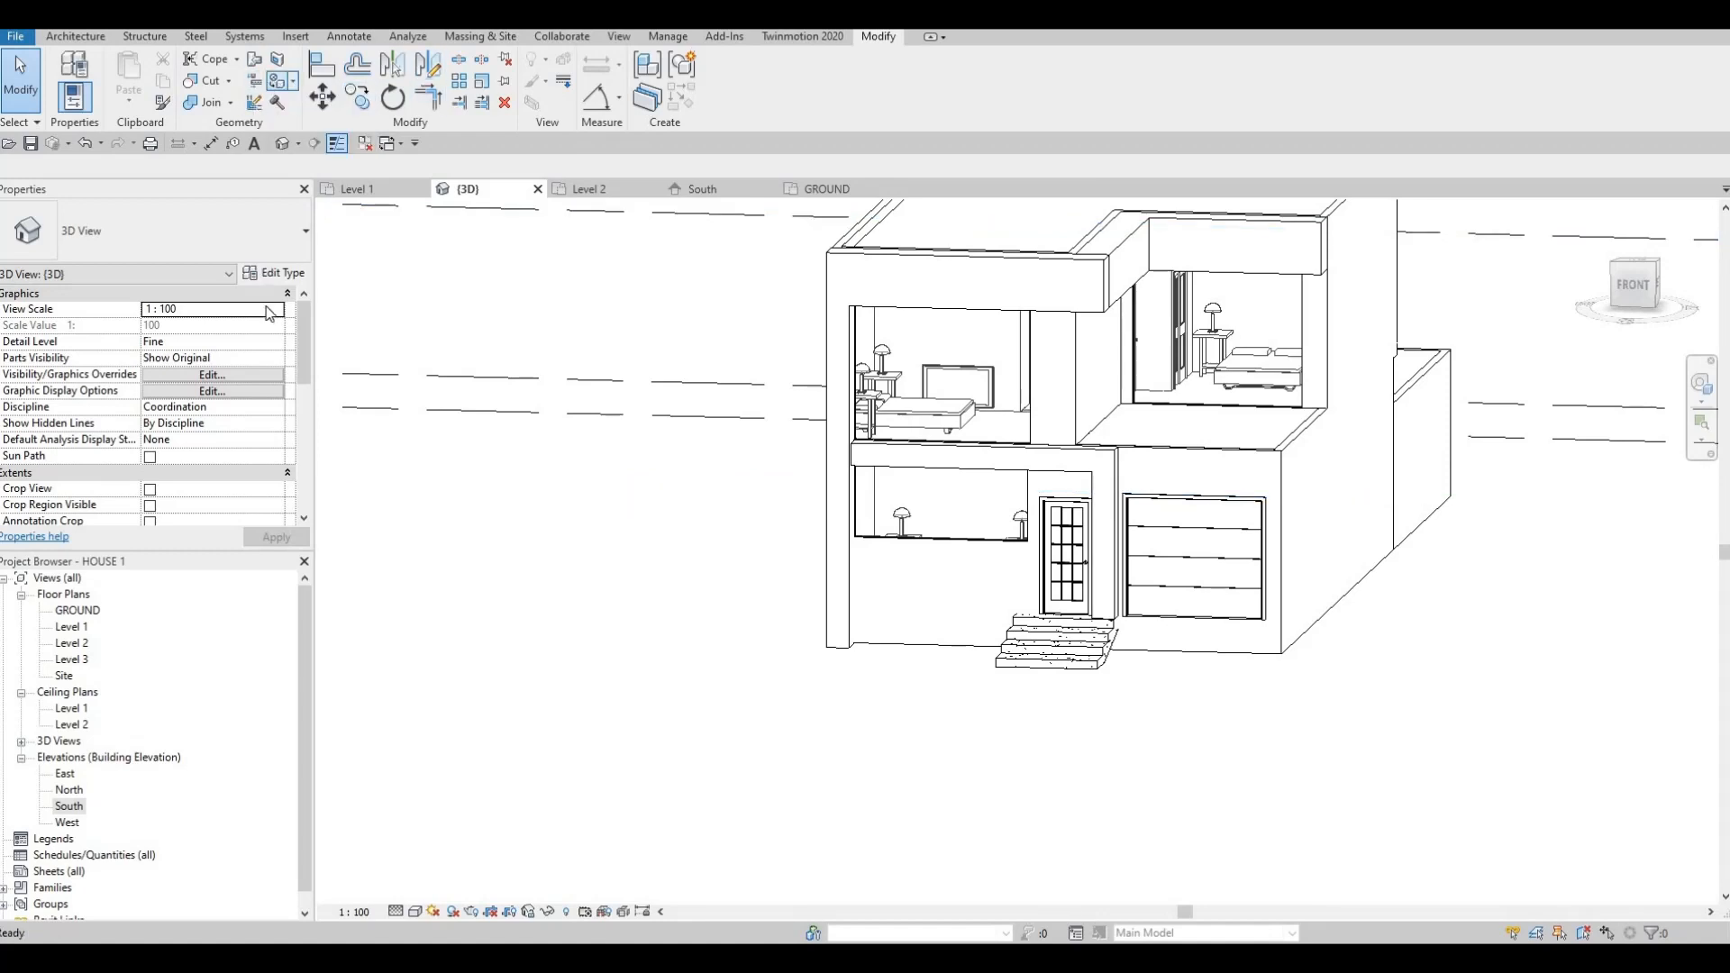
pyautogui.scroll(-5, 338, 586)
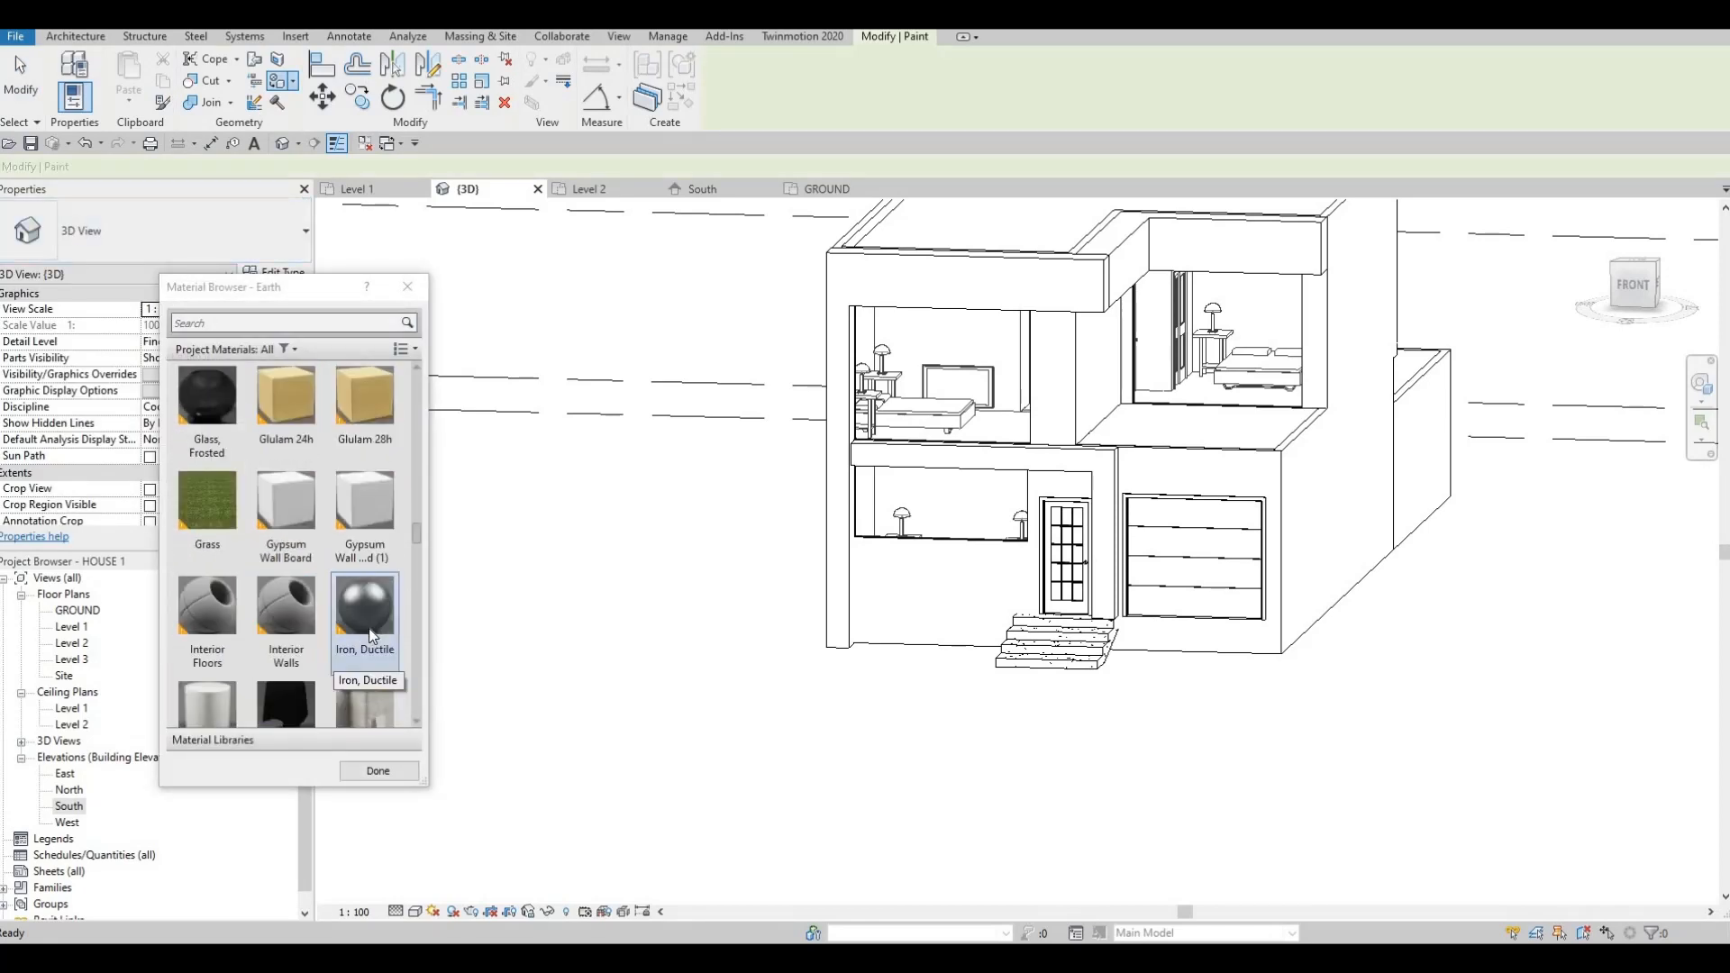
pyautogui.scroll(-3, 367, 637)
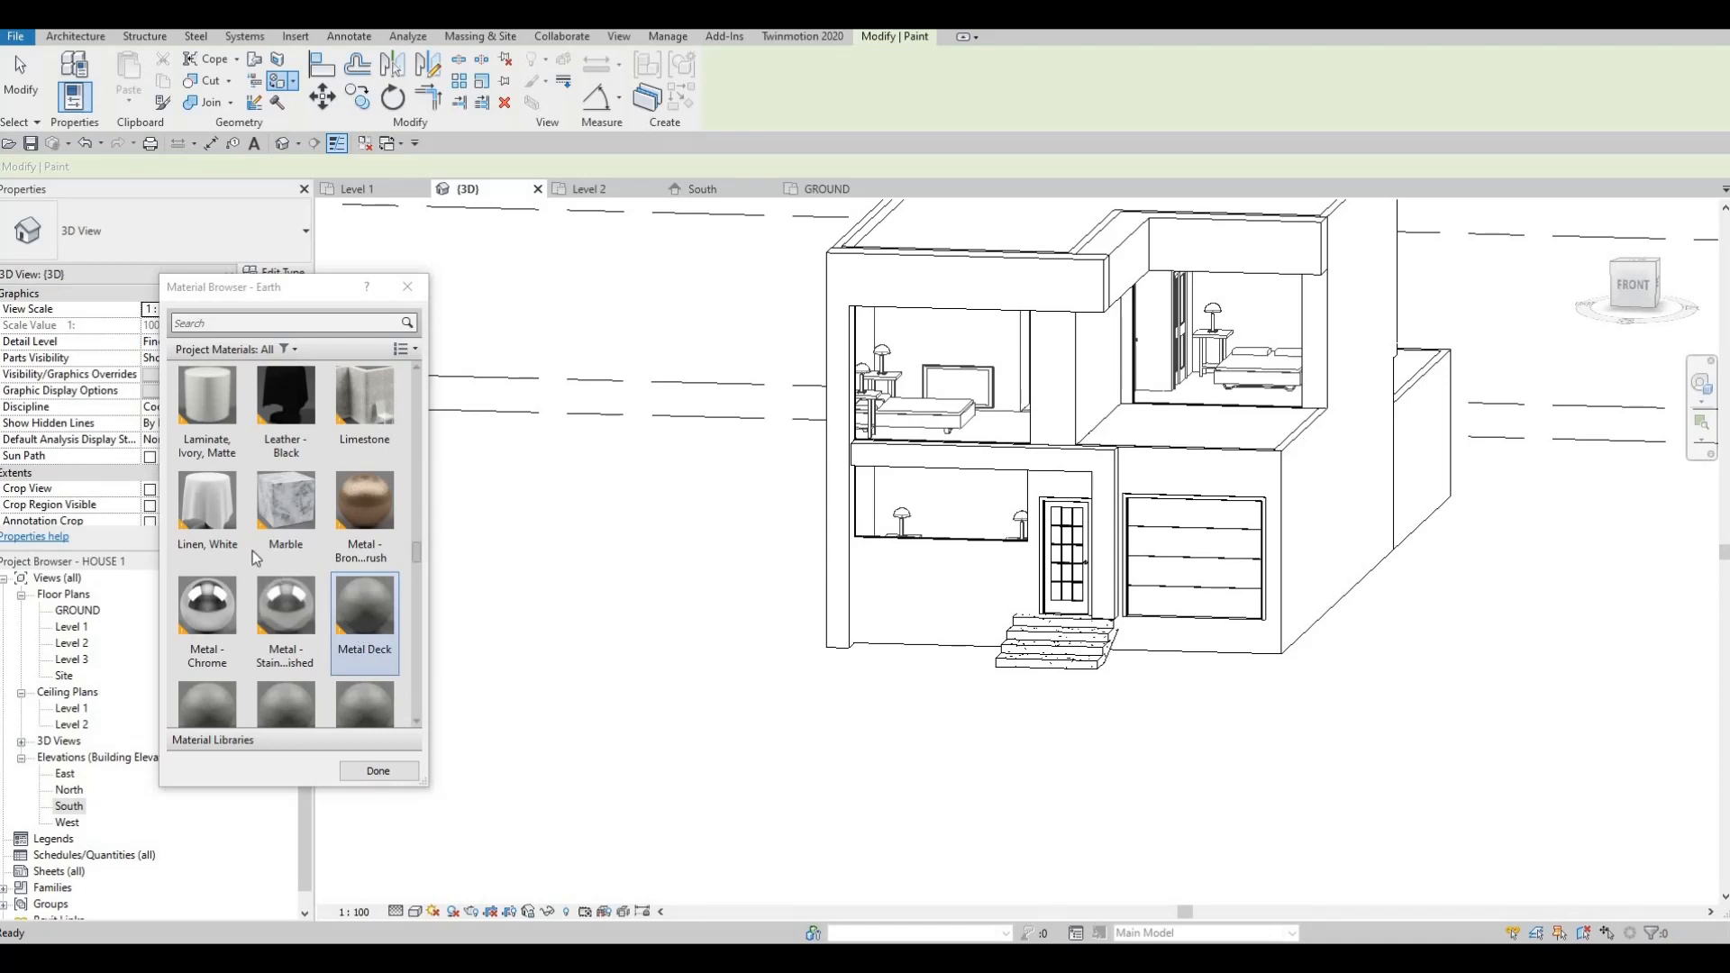
pyautogui.click(228, 531)
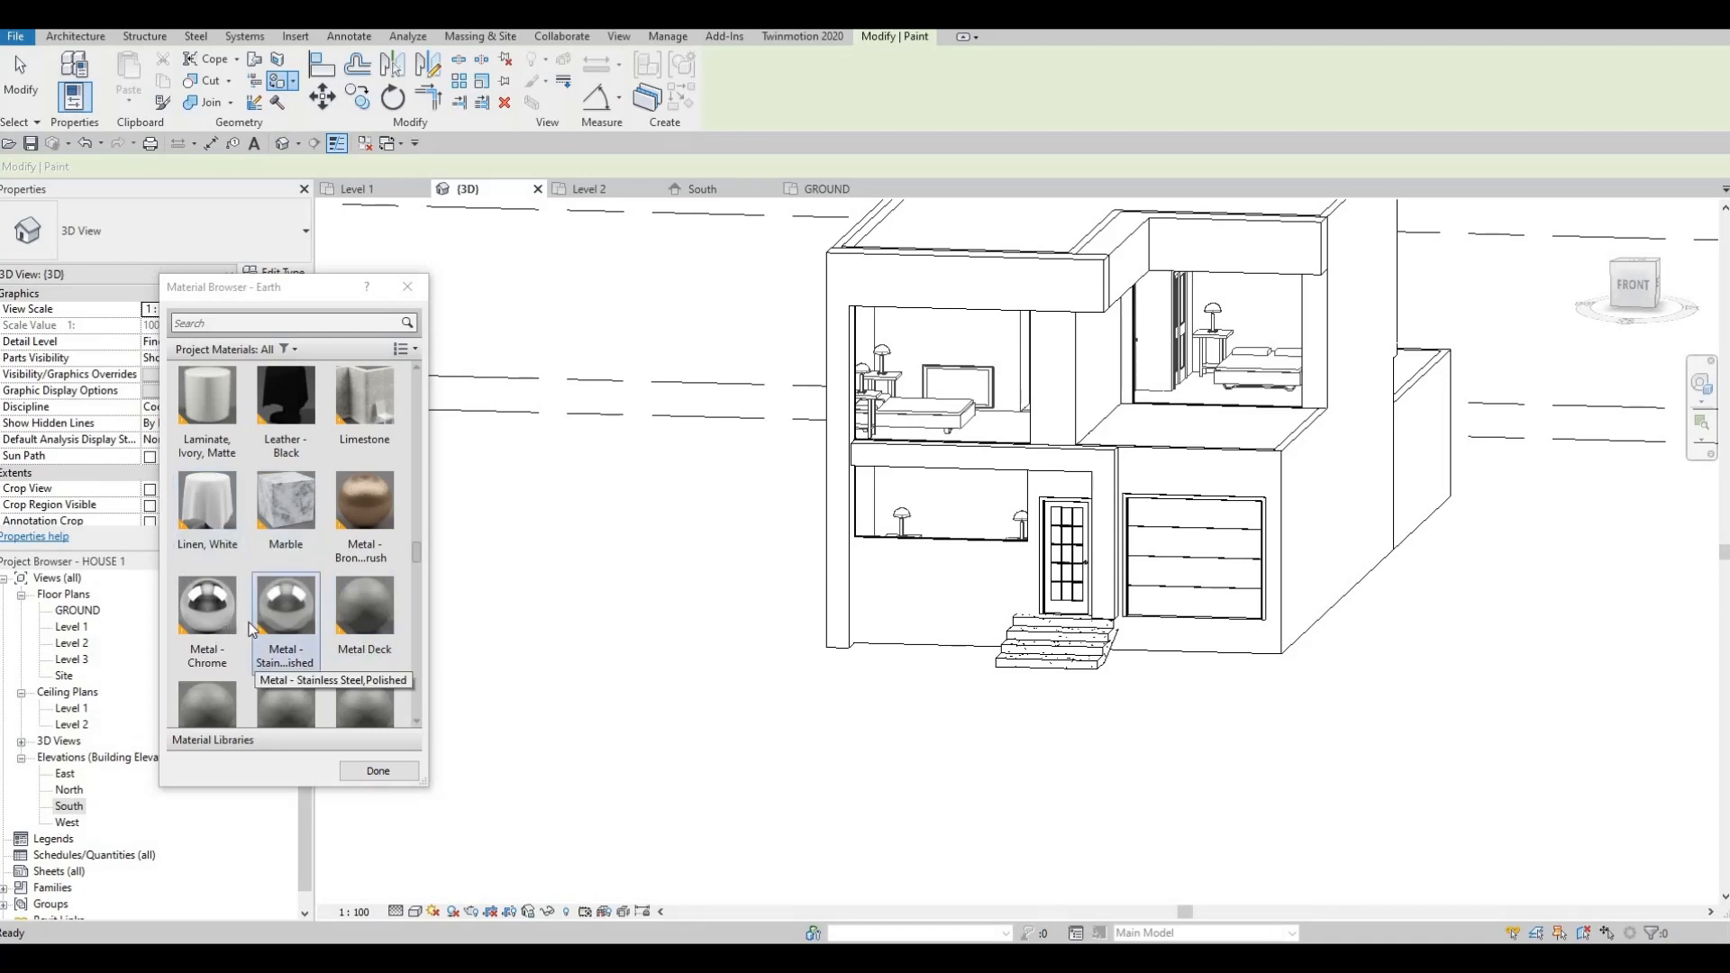
pyautogui.scroll(-3, 334, 638)
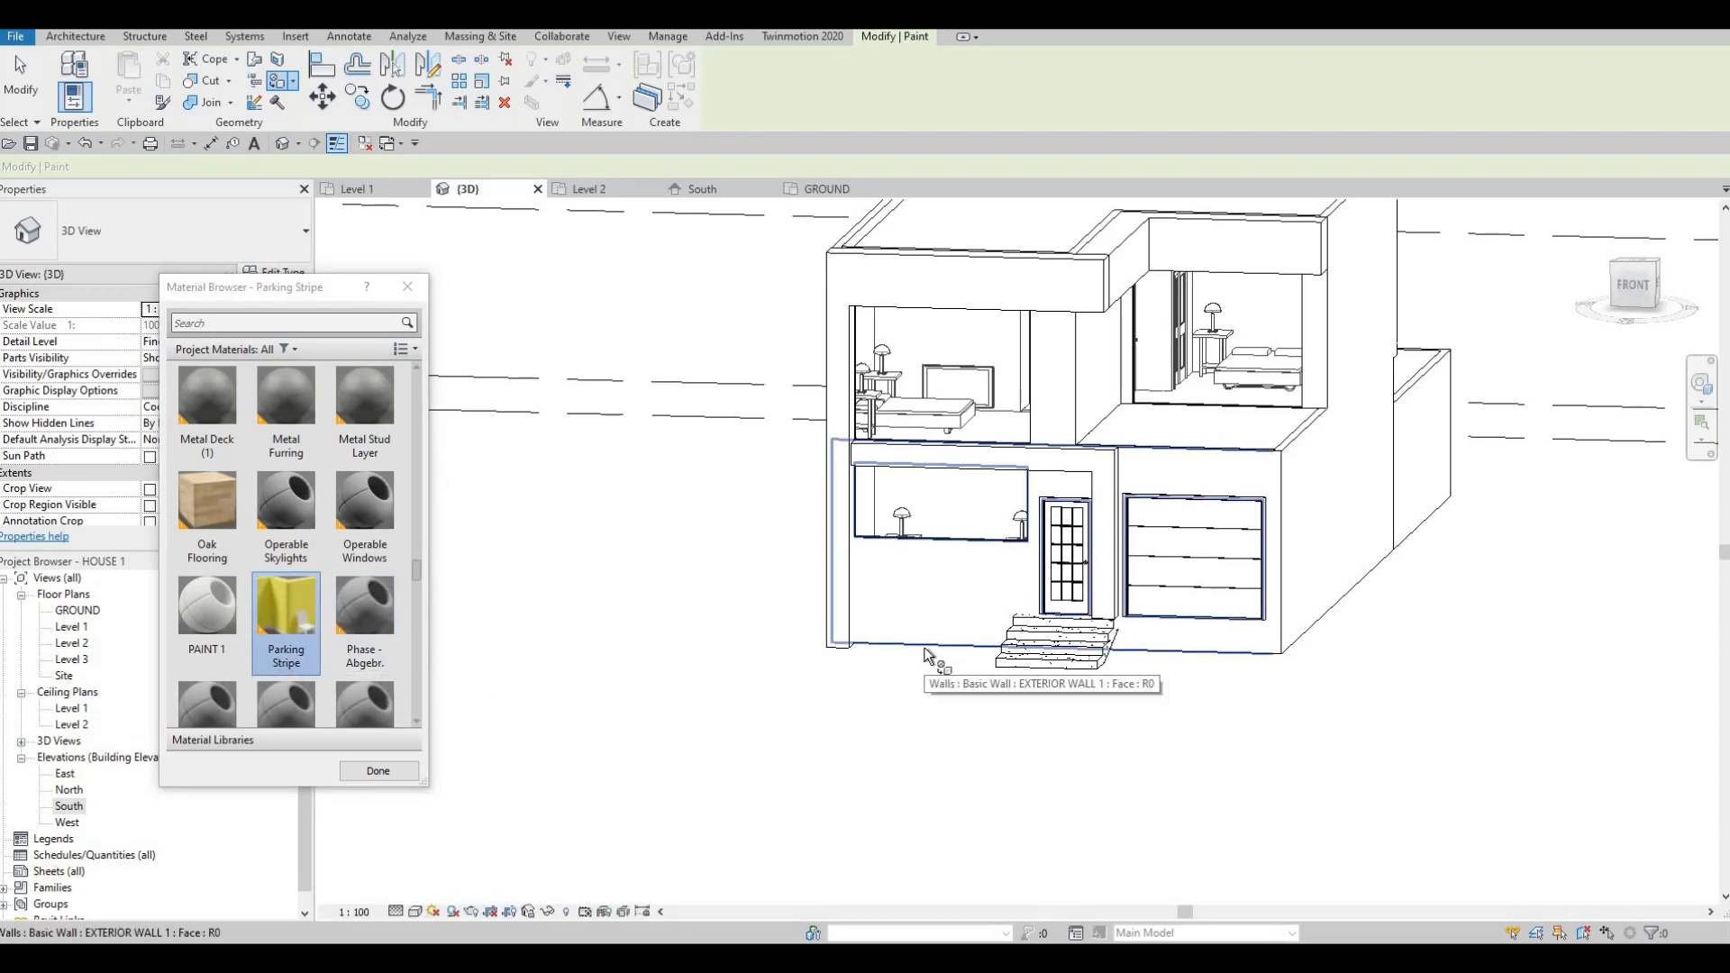
pyautogui.click(1014, 646)
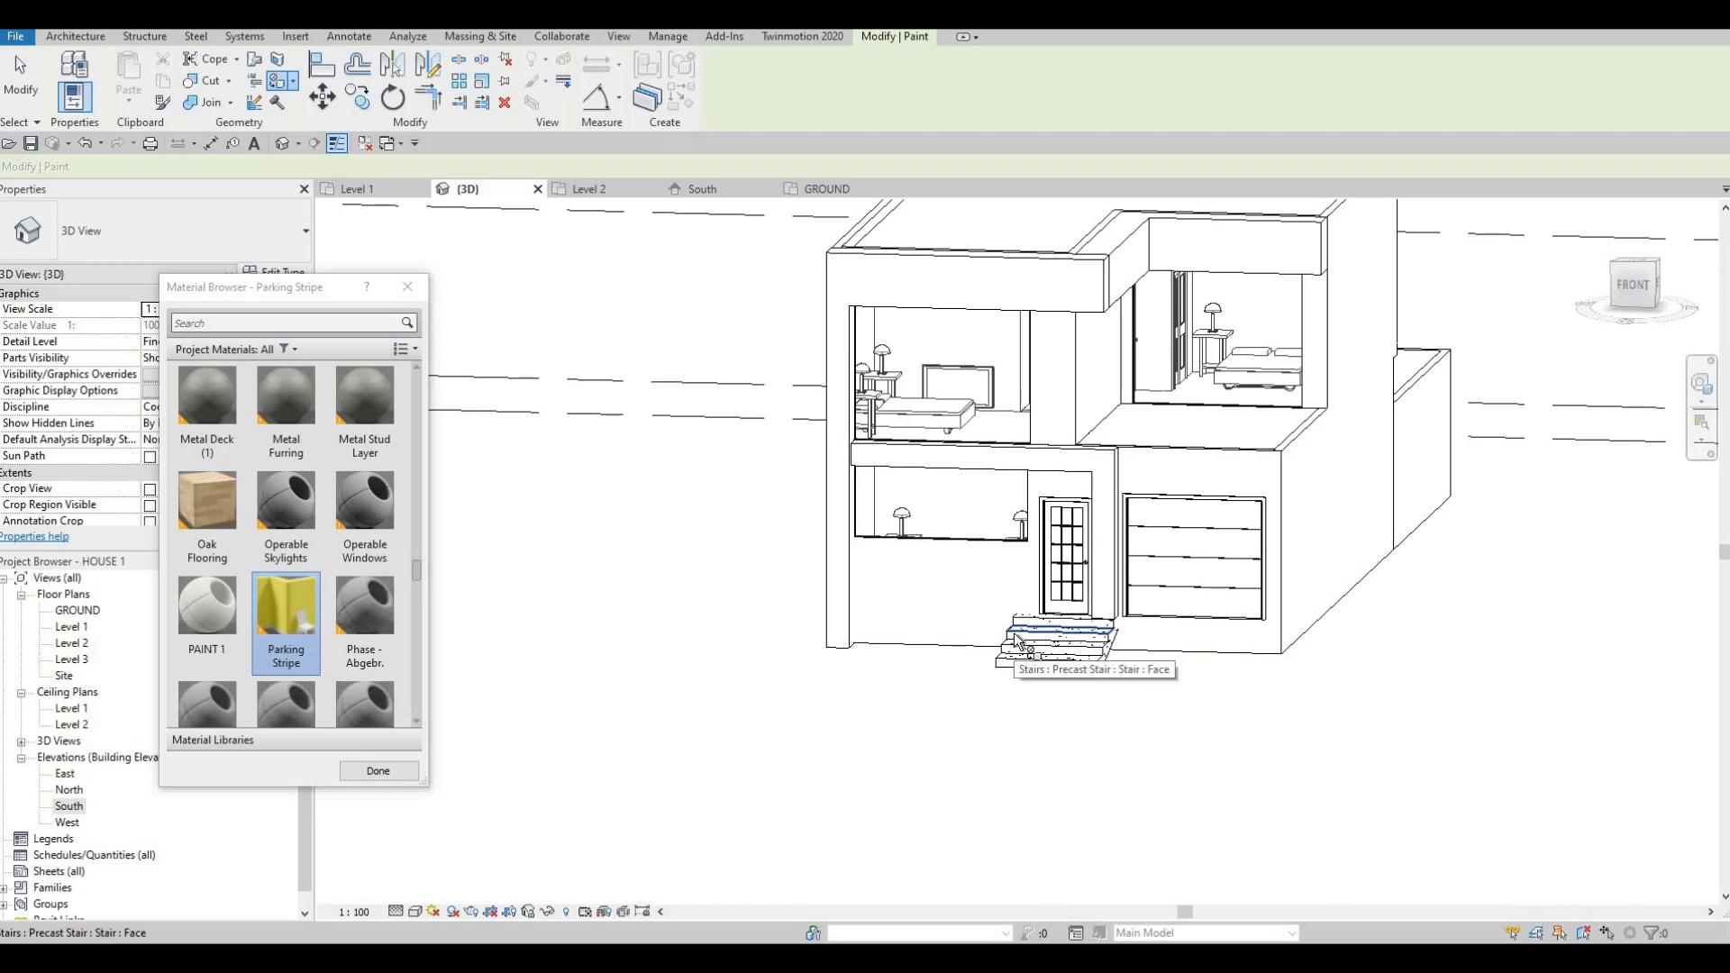
pyautogui.press('Escape')
pyautogui.press('Escape')
pyautogui.press('Escape')
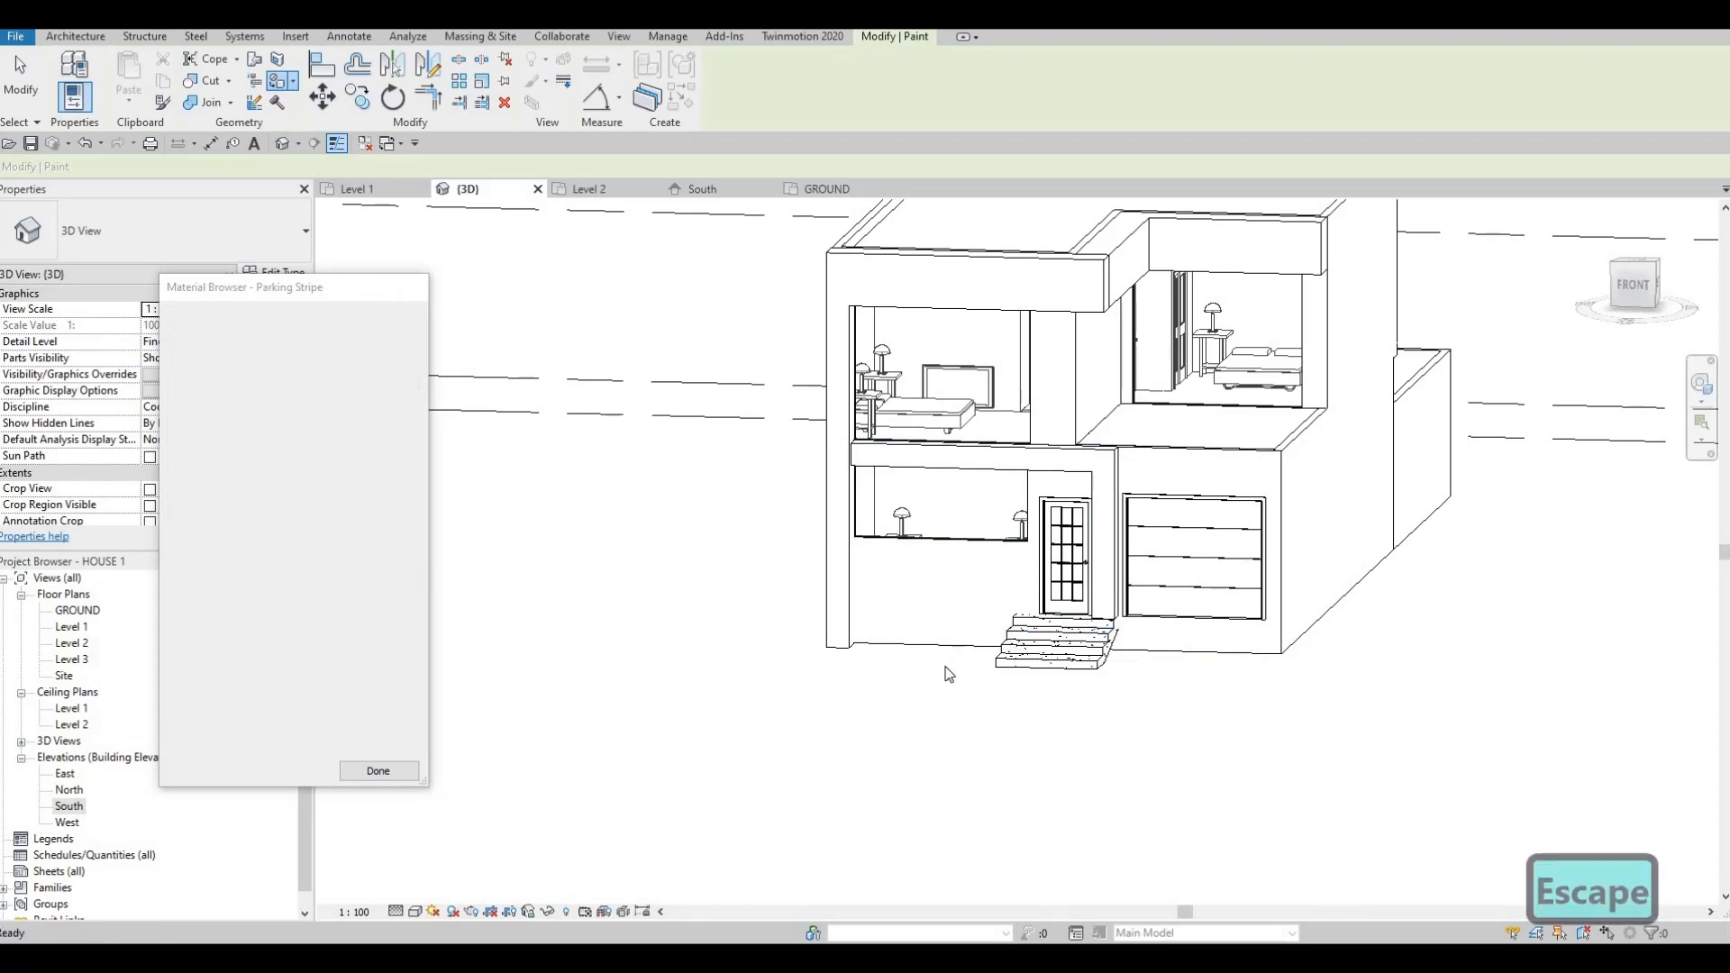
# - In the GROUND floor plan, start an in-place component in the Generic Models category, keeping the suggested name
pyautogui.keyDown('shift'); pyautogui.moveTo(1191, 731); pyautogui.dragTo(955, 651, button='middle'); pyautogui.keyUp('shift')
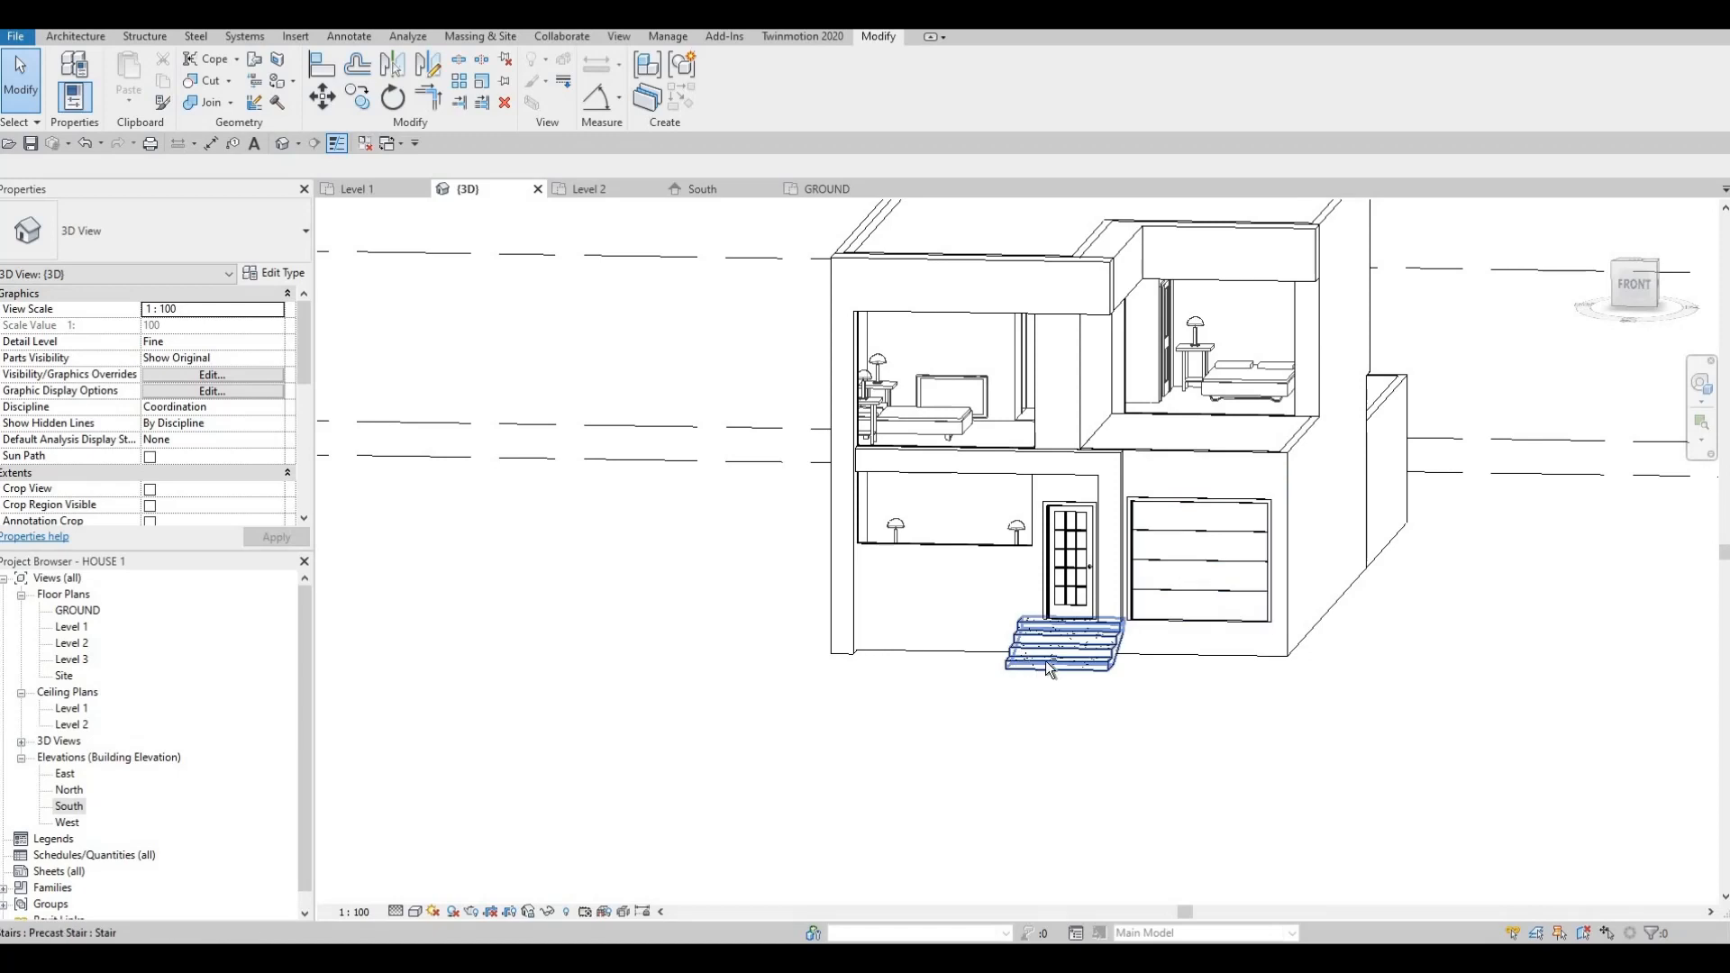
pyautogui.keyDown('shift'); pyautogui.moveTo(1048, 667); pyautogui.dragTo(791, 692, button='middle'); pyautogui.keyUp('shift')
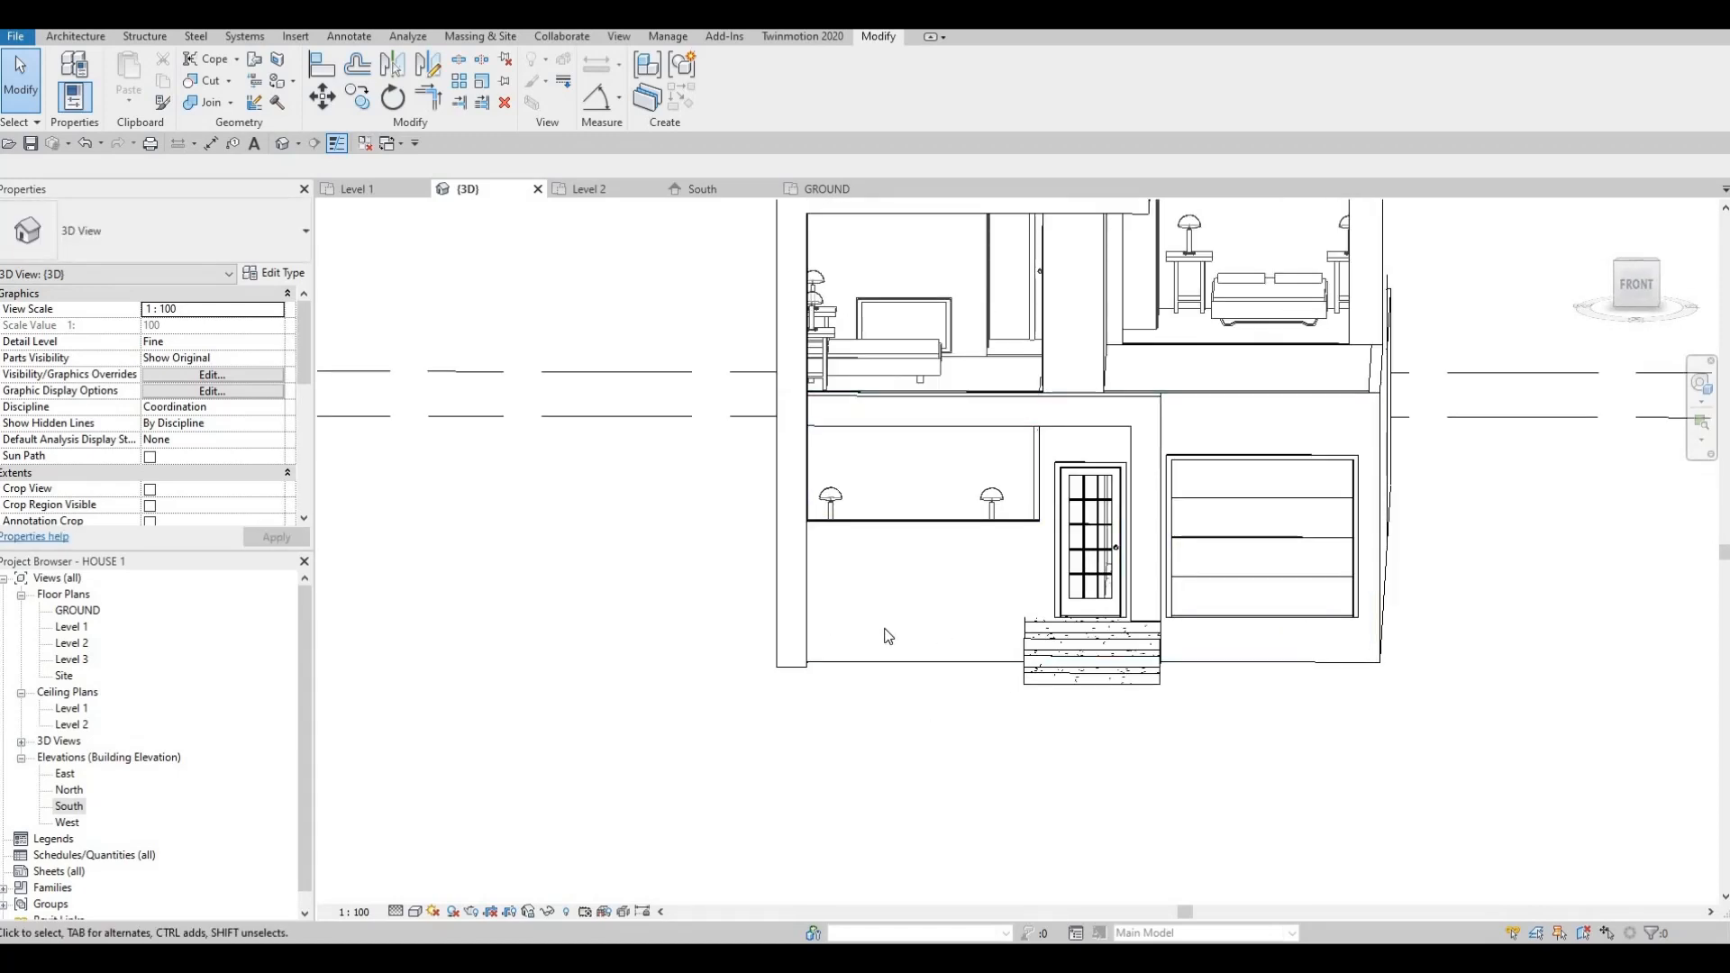
pyautogui.keyDown('shift'); pyautogui.moveTo(1116, 598); pyautogui.dragTo(1018, 657, button='middle'); pyautogui.keyUp('shift')
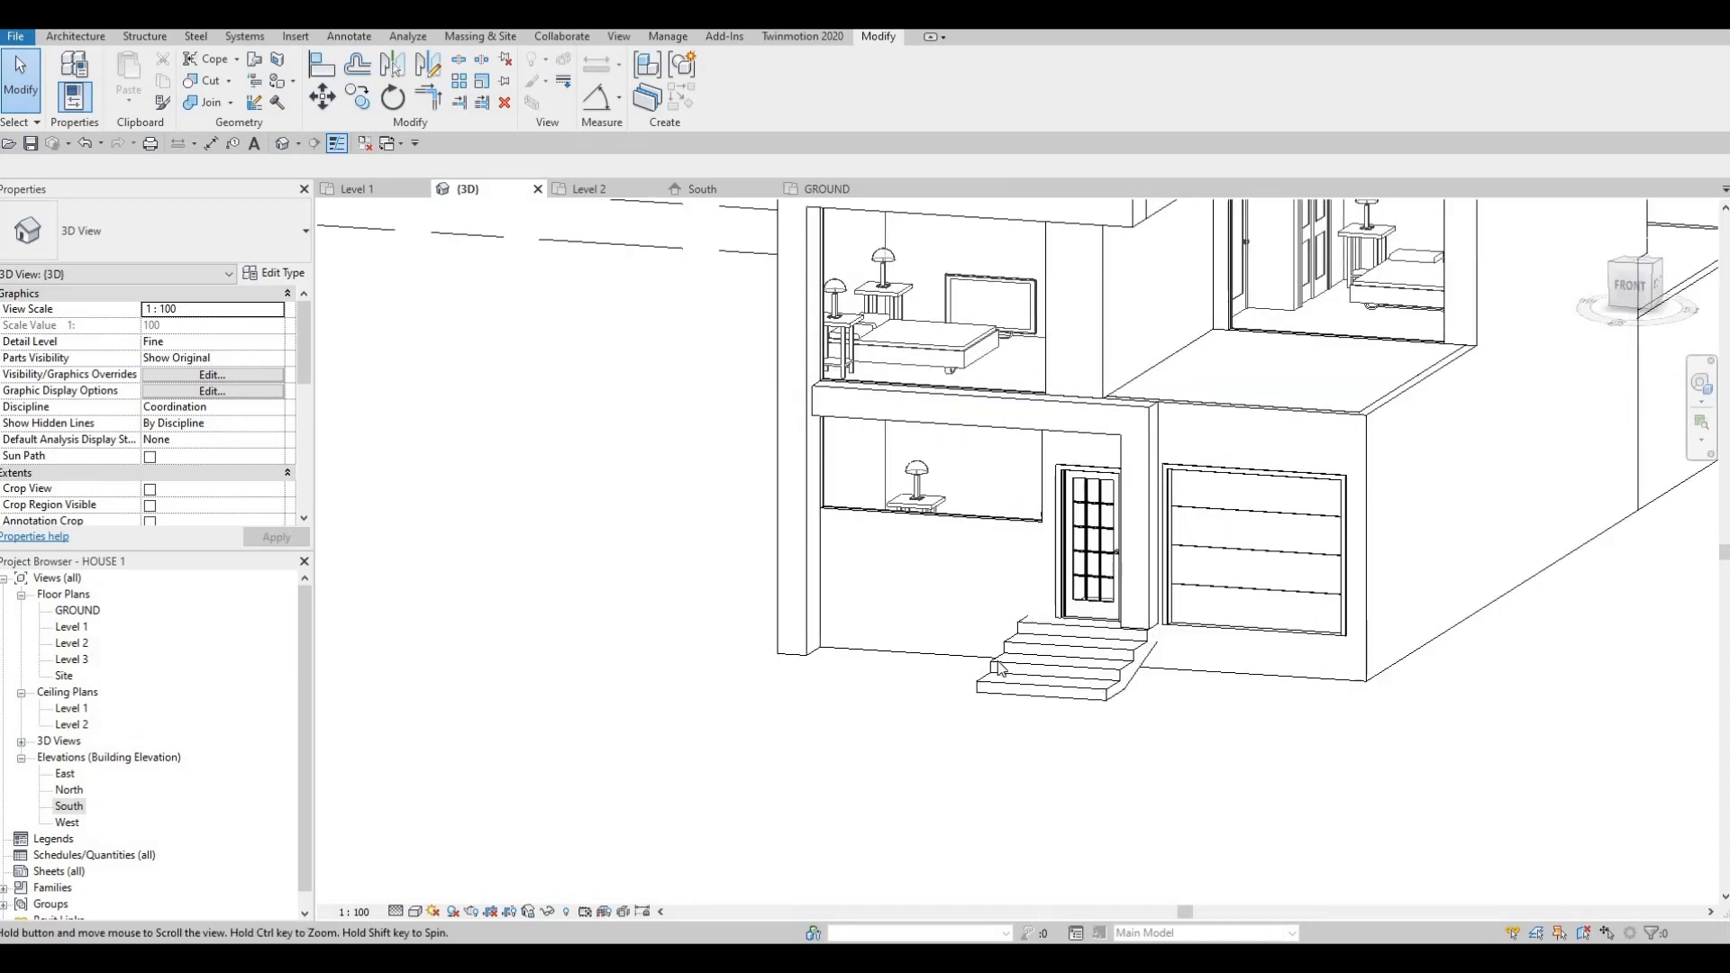
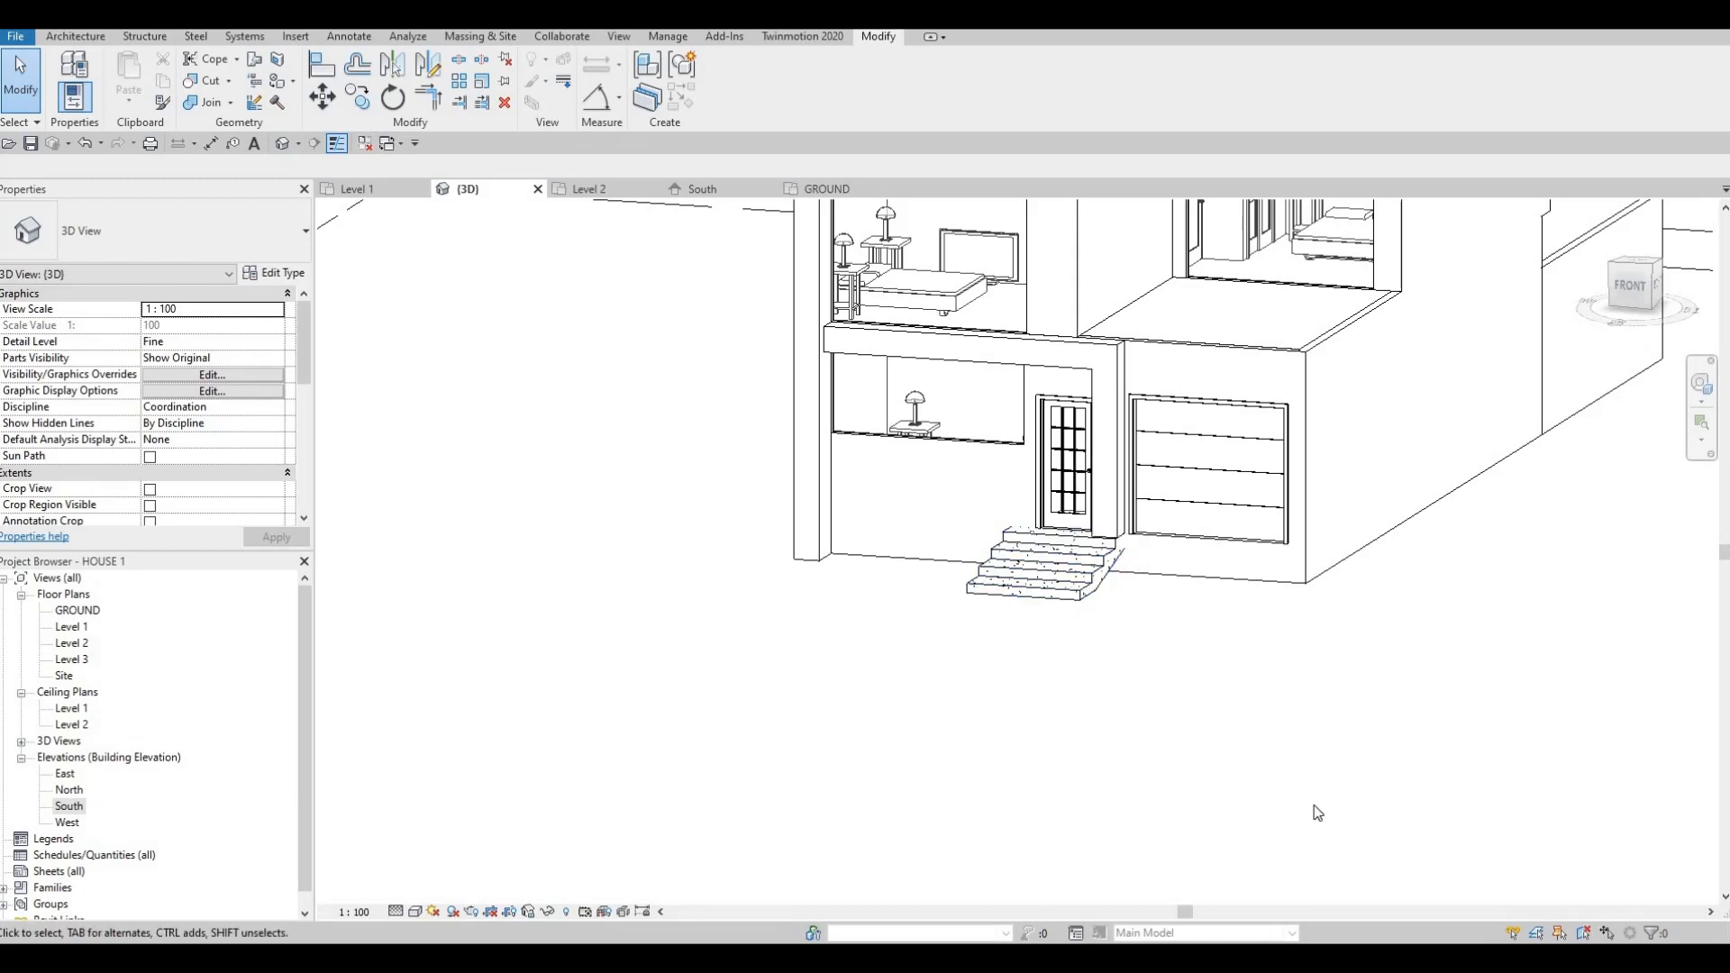
pyautogui.keyDown('shift'); pyautogui.moveTo(1079, 696); pyautogui.dragTo(927, 565, button='middle'); pyautogui.keyUp('shift')
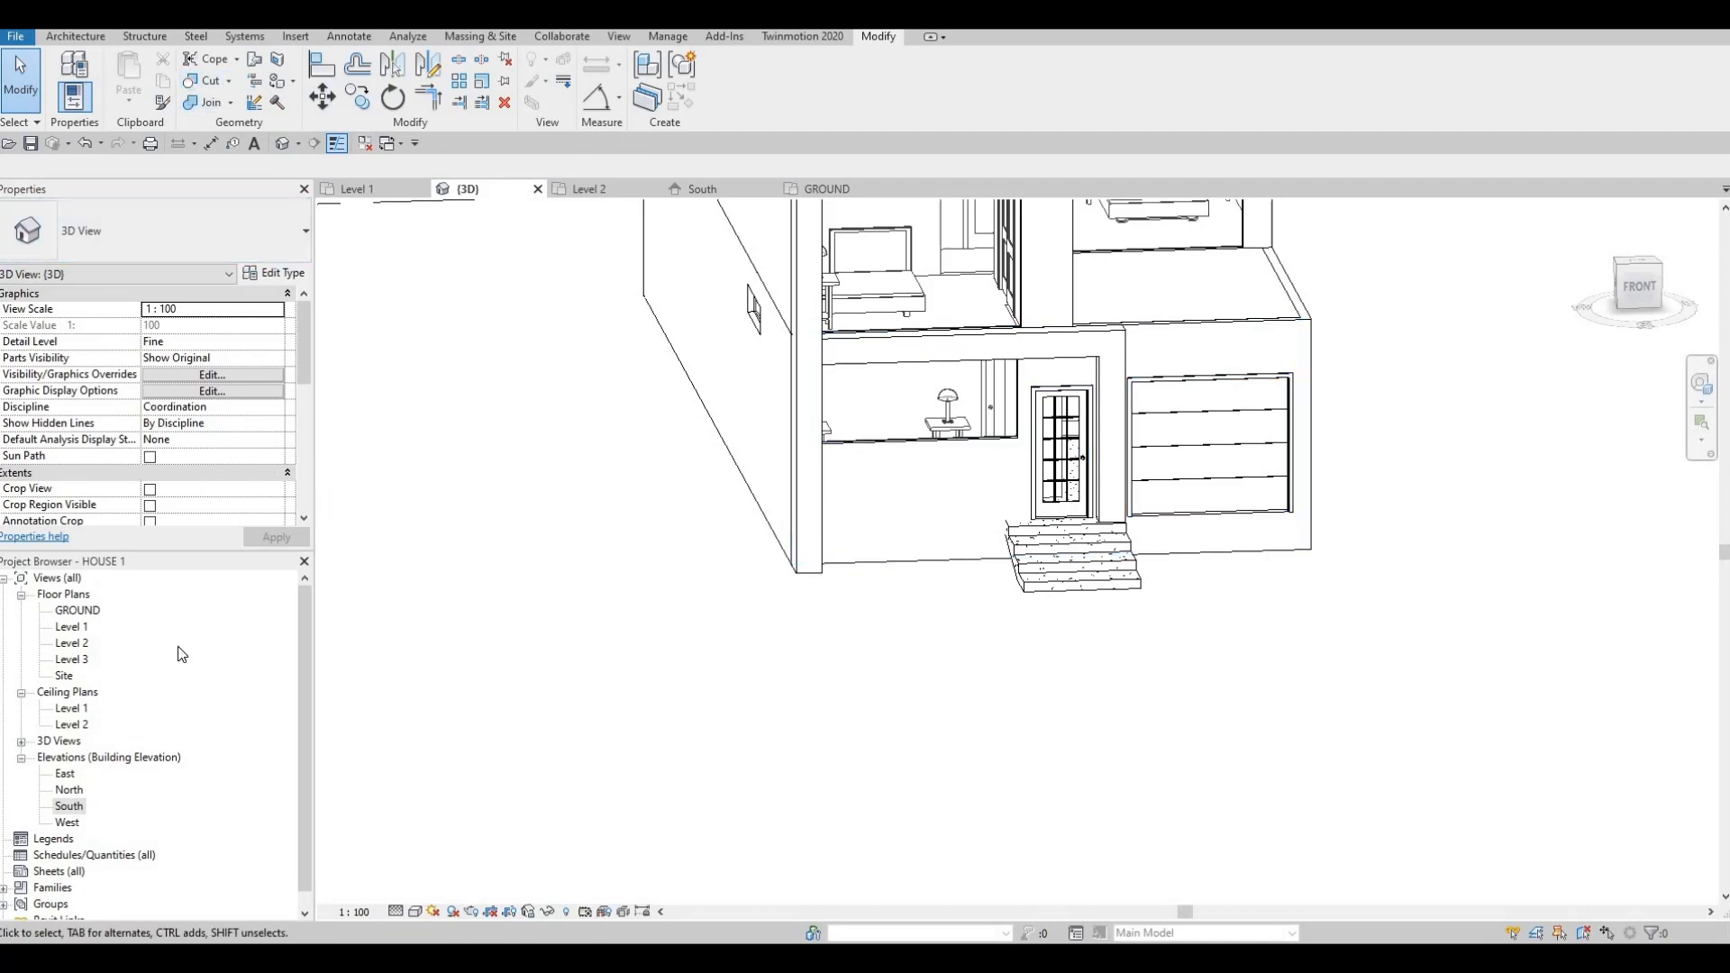
pyautogui.doubleClick(77, 613)
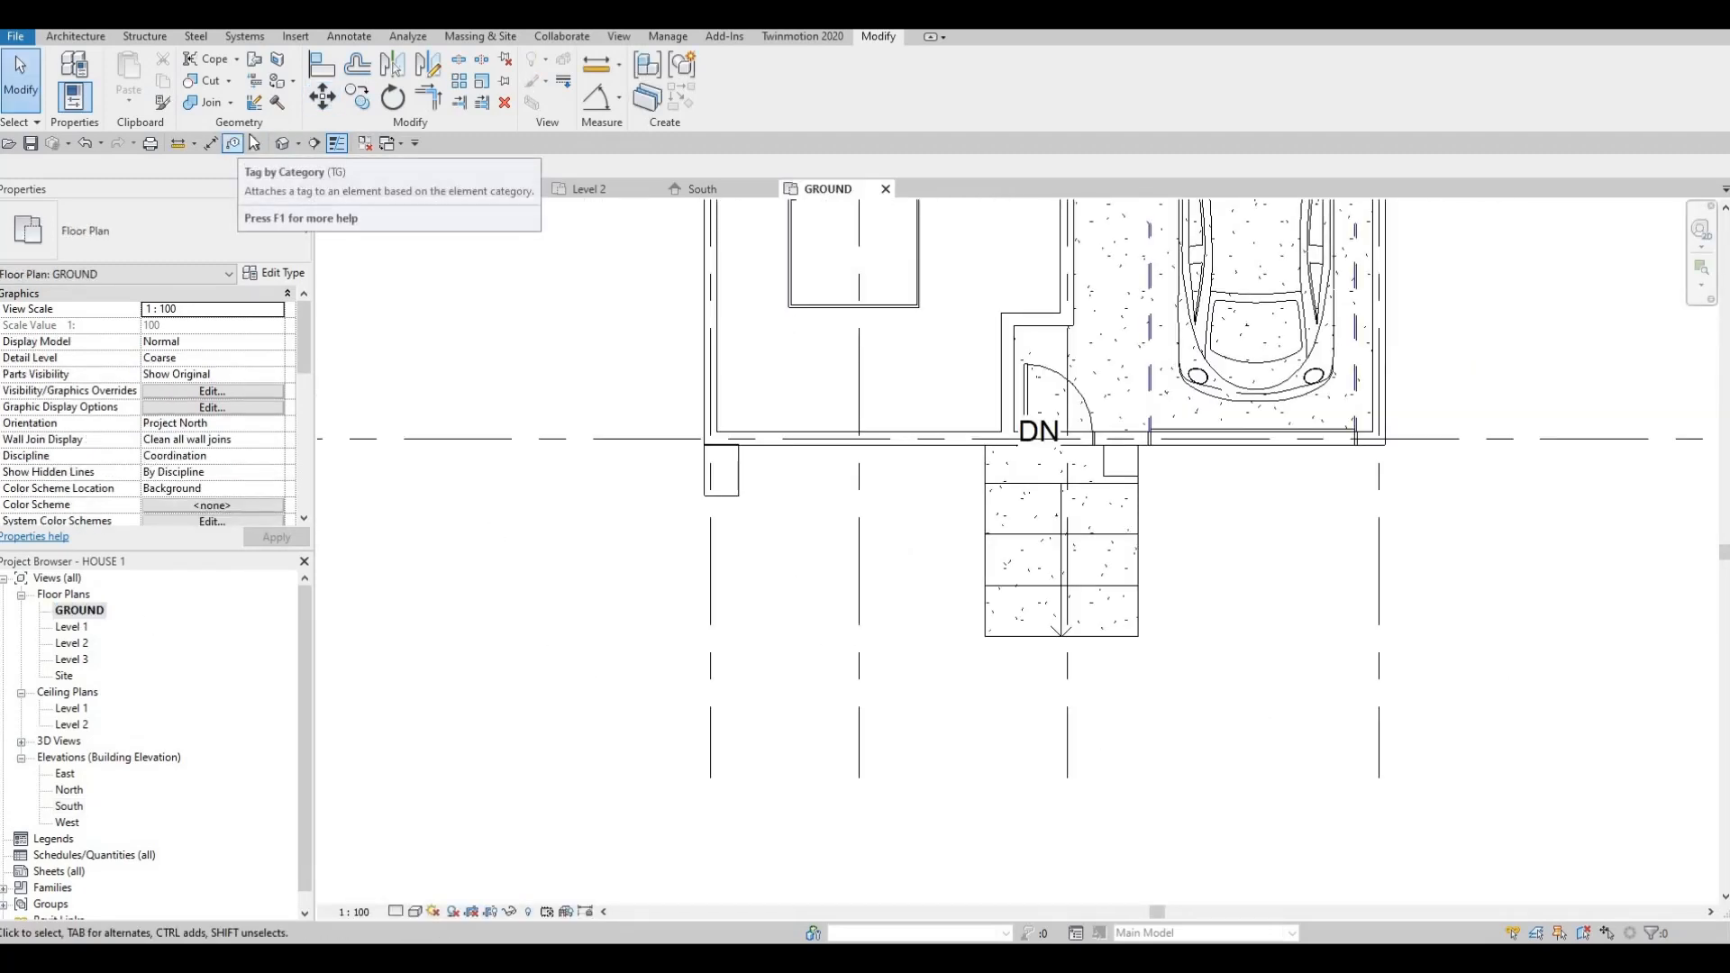
pyautogui.click(74, 37)
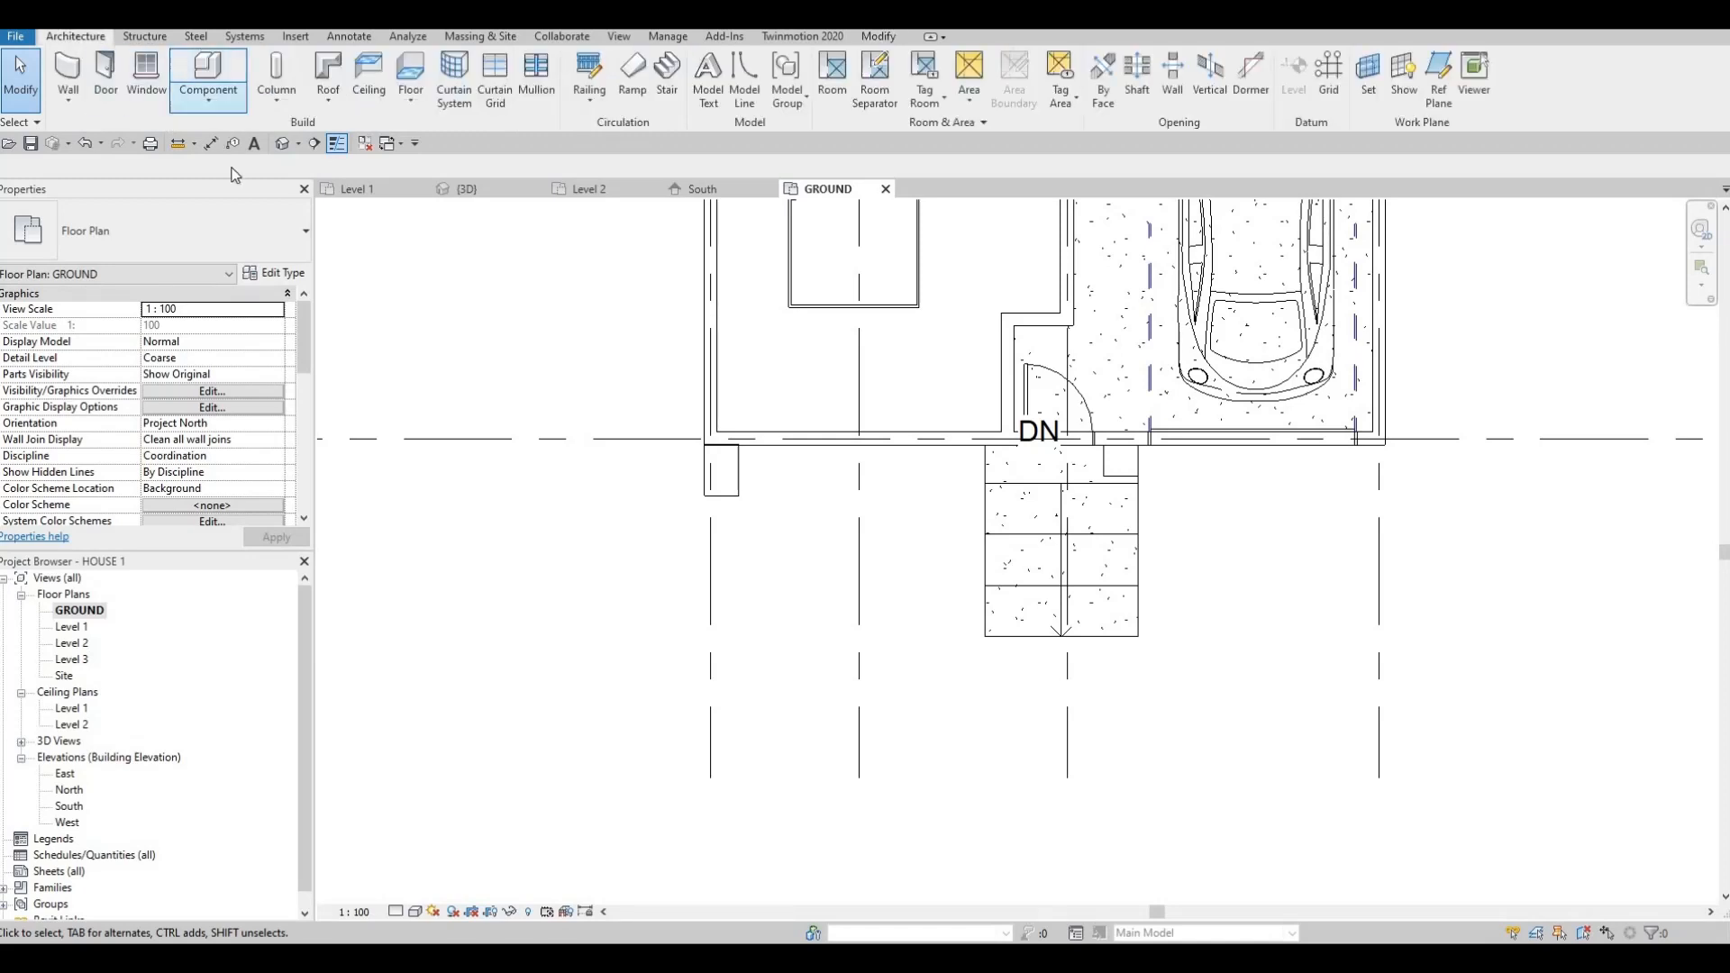
pyautogui.click(209, 99)
pyautogui.click(230, 173)
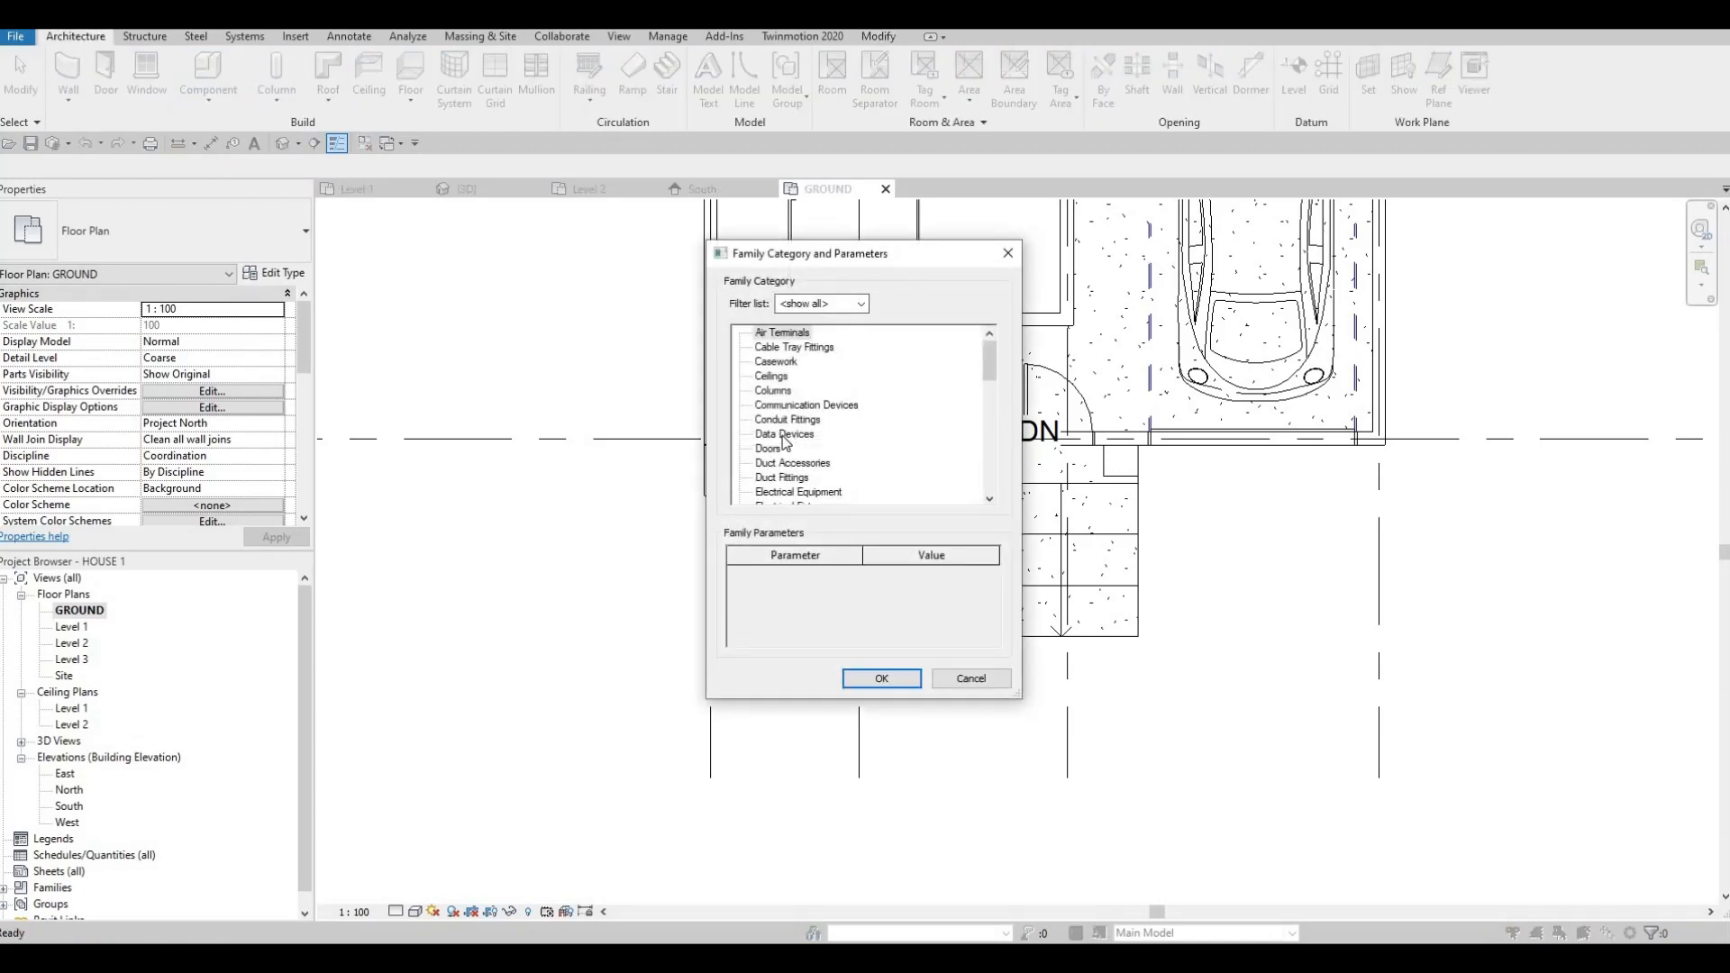
pyautogui.scroll(-2, 801, 474)
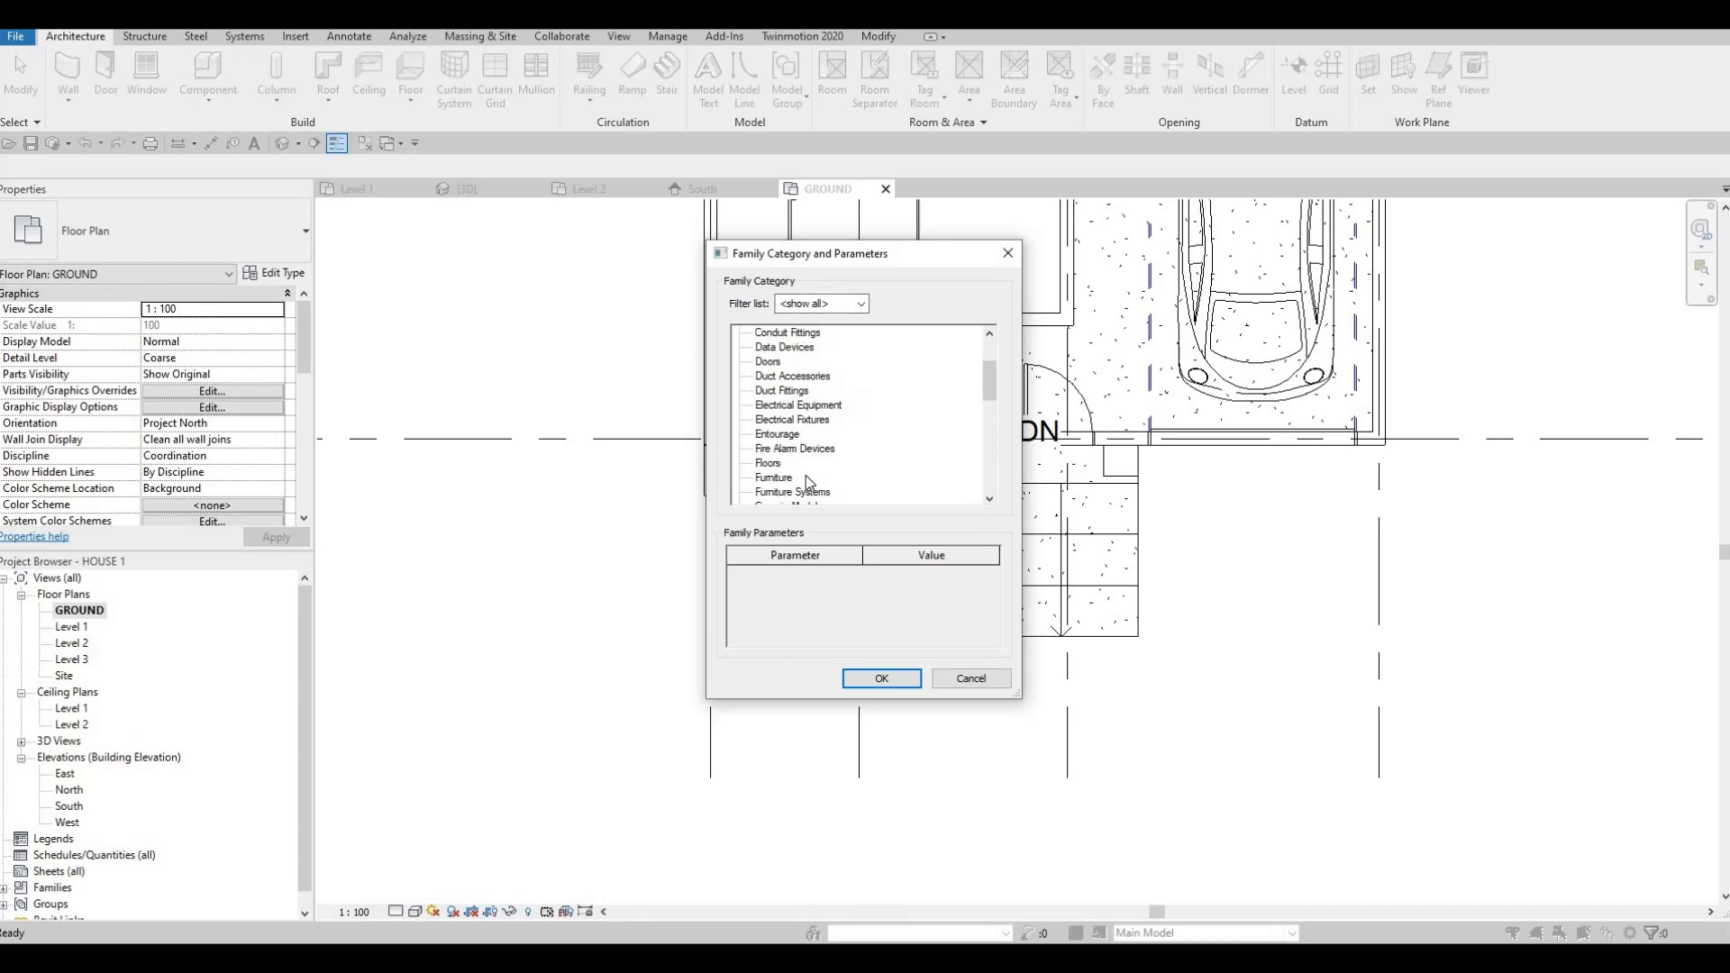
pyautogui.scroll(-1, 813, 484)
pyautogui.click(802, 477)
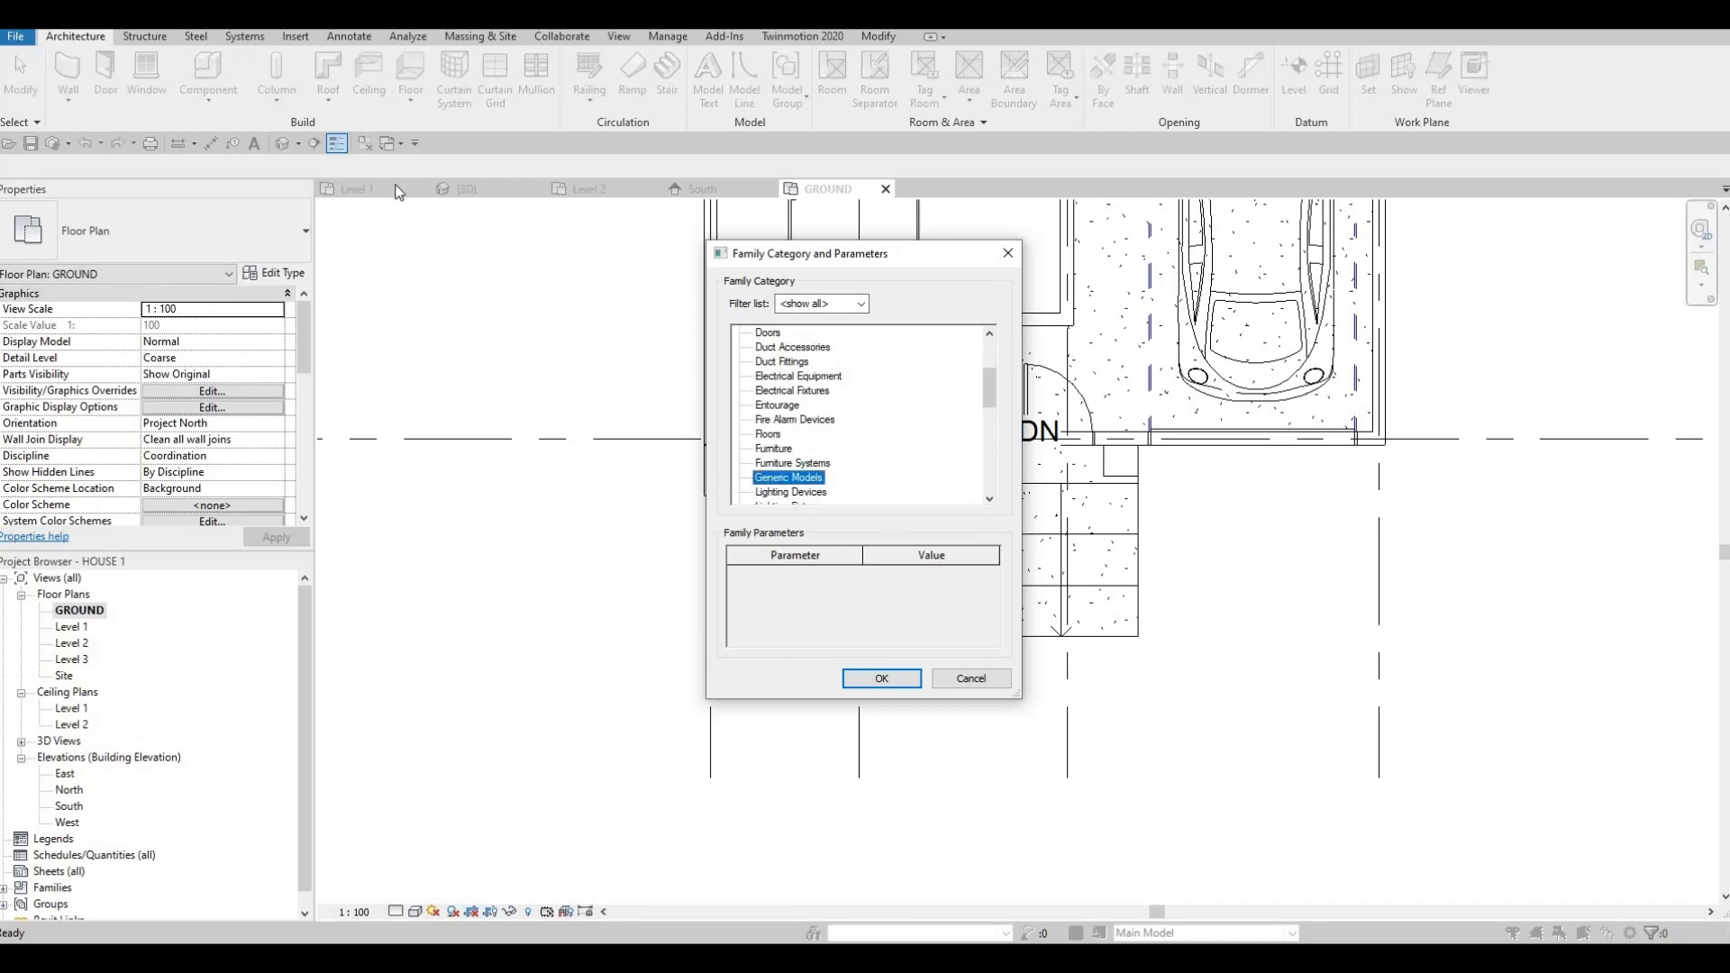
pyautogui.click(880, 677)
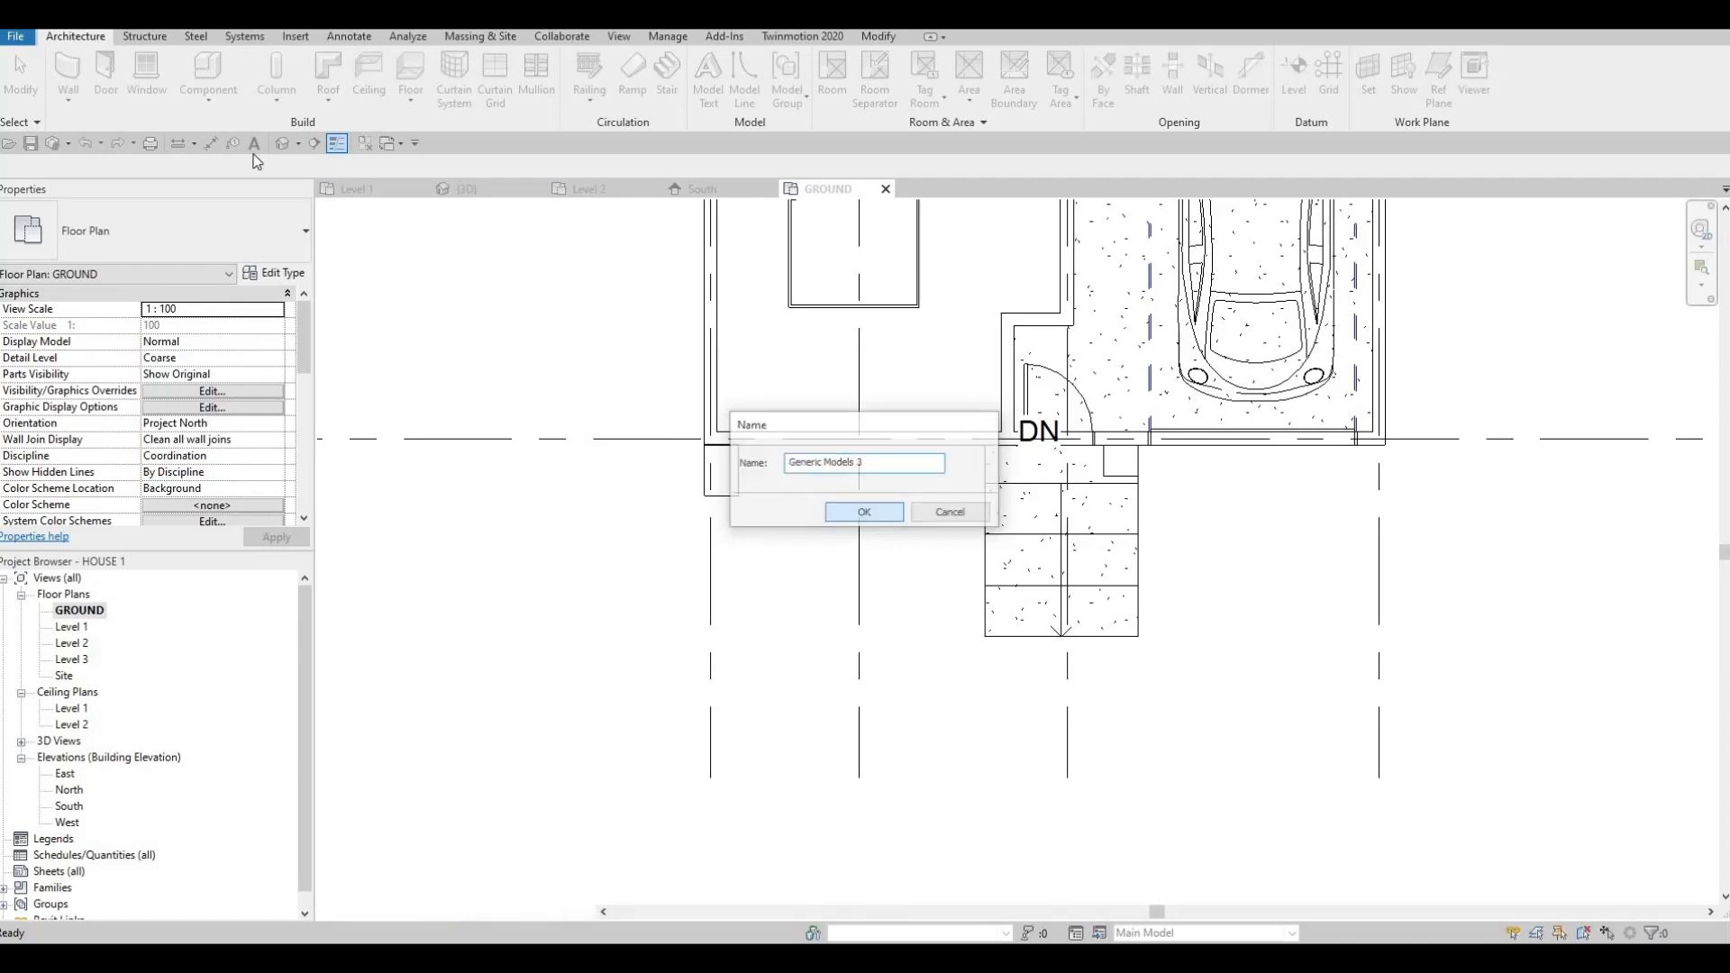
pyautogui.click(858, 512)
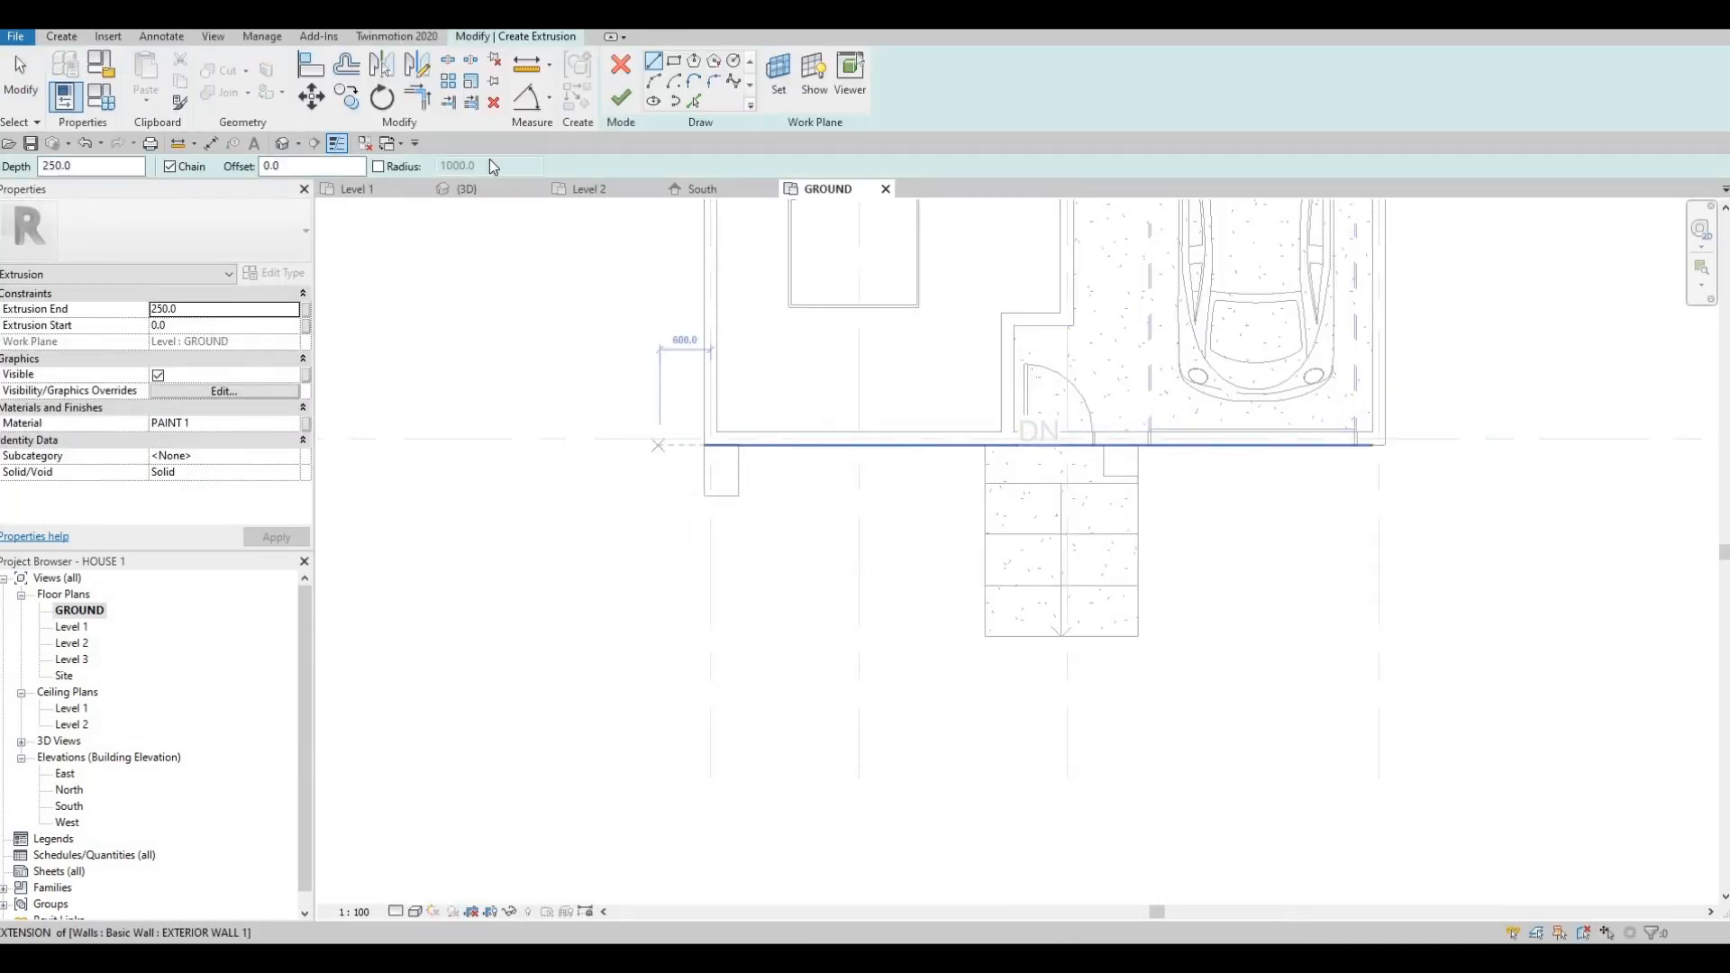
# - Sketch a rectangular extrusion outline of 2800 by 600 mm along the front wall, from the corner column towards the entrance steps
pyautogui.click(740, 445)
pyautogui.scroll(1, 748, 448)
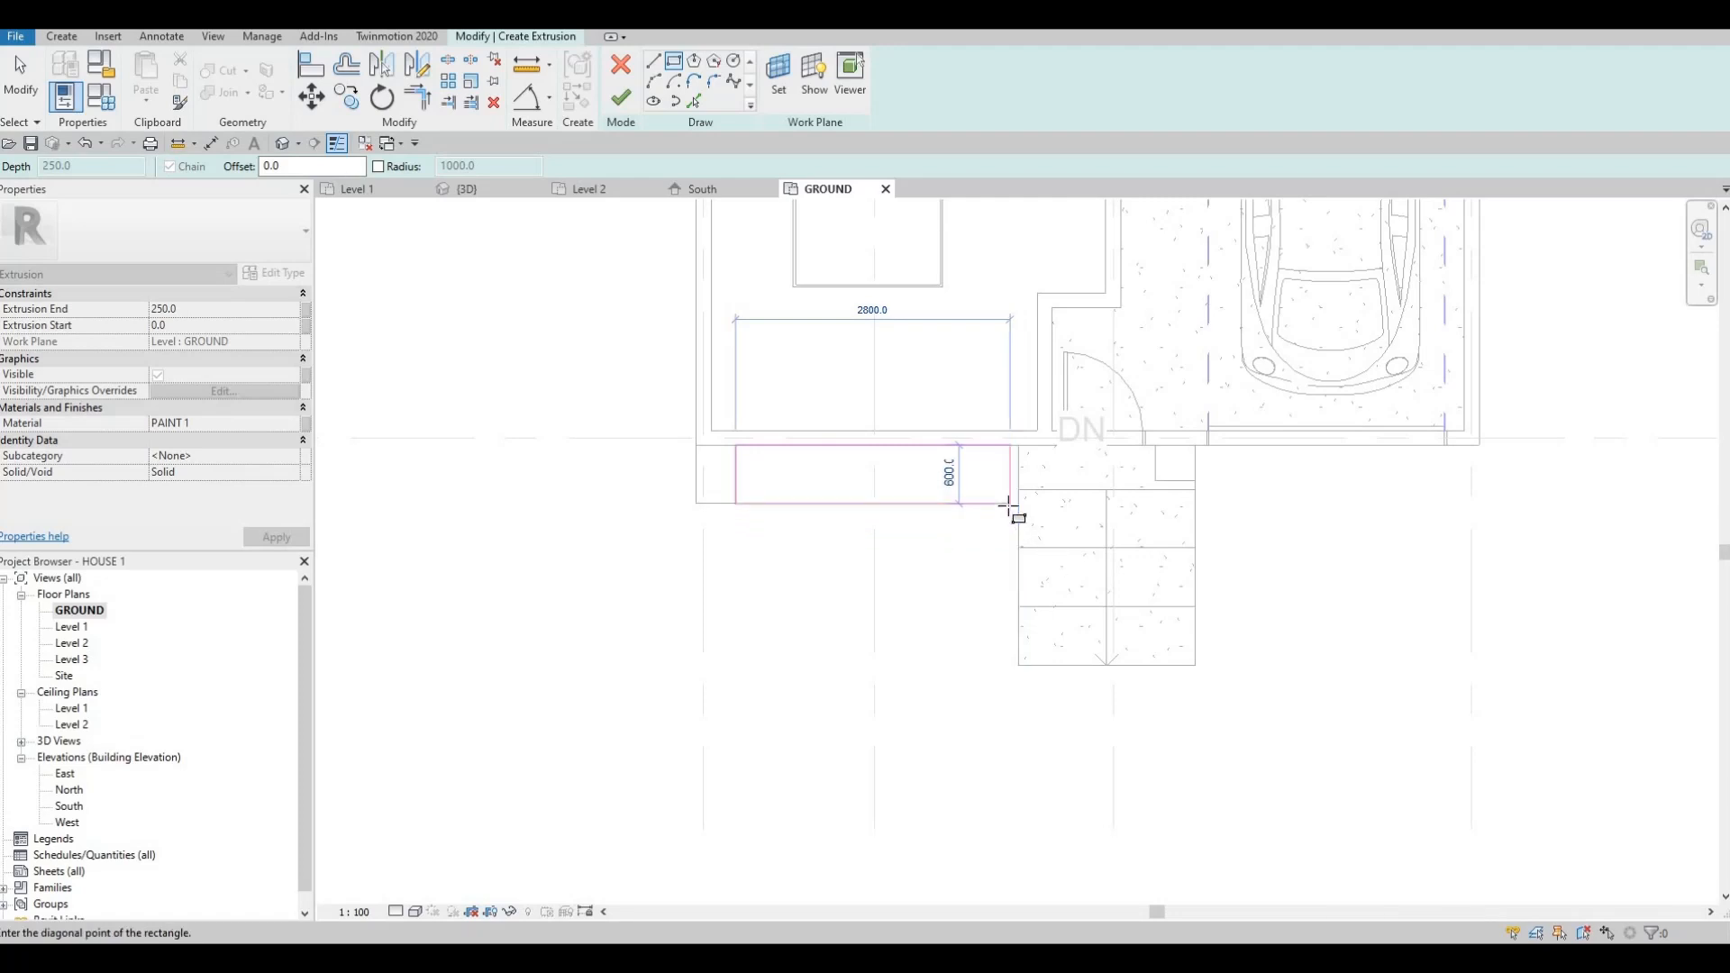
pyautogui.click(1010, 503)
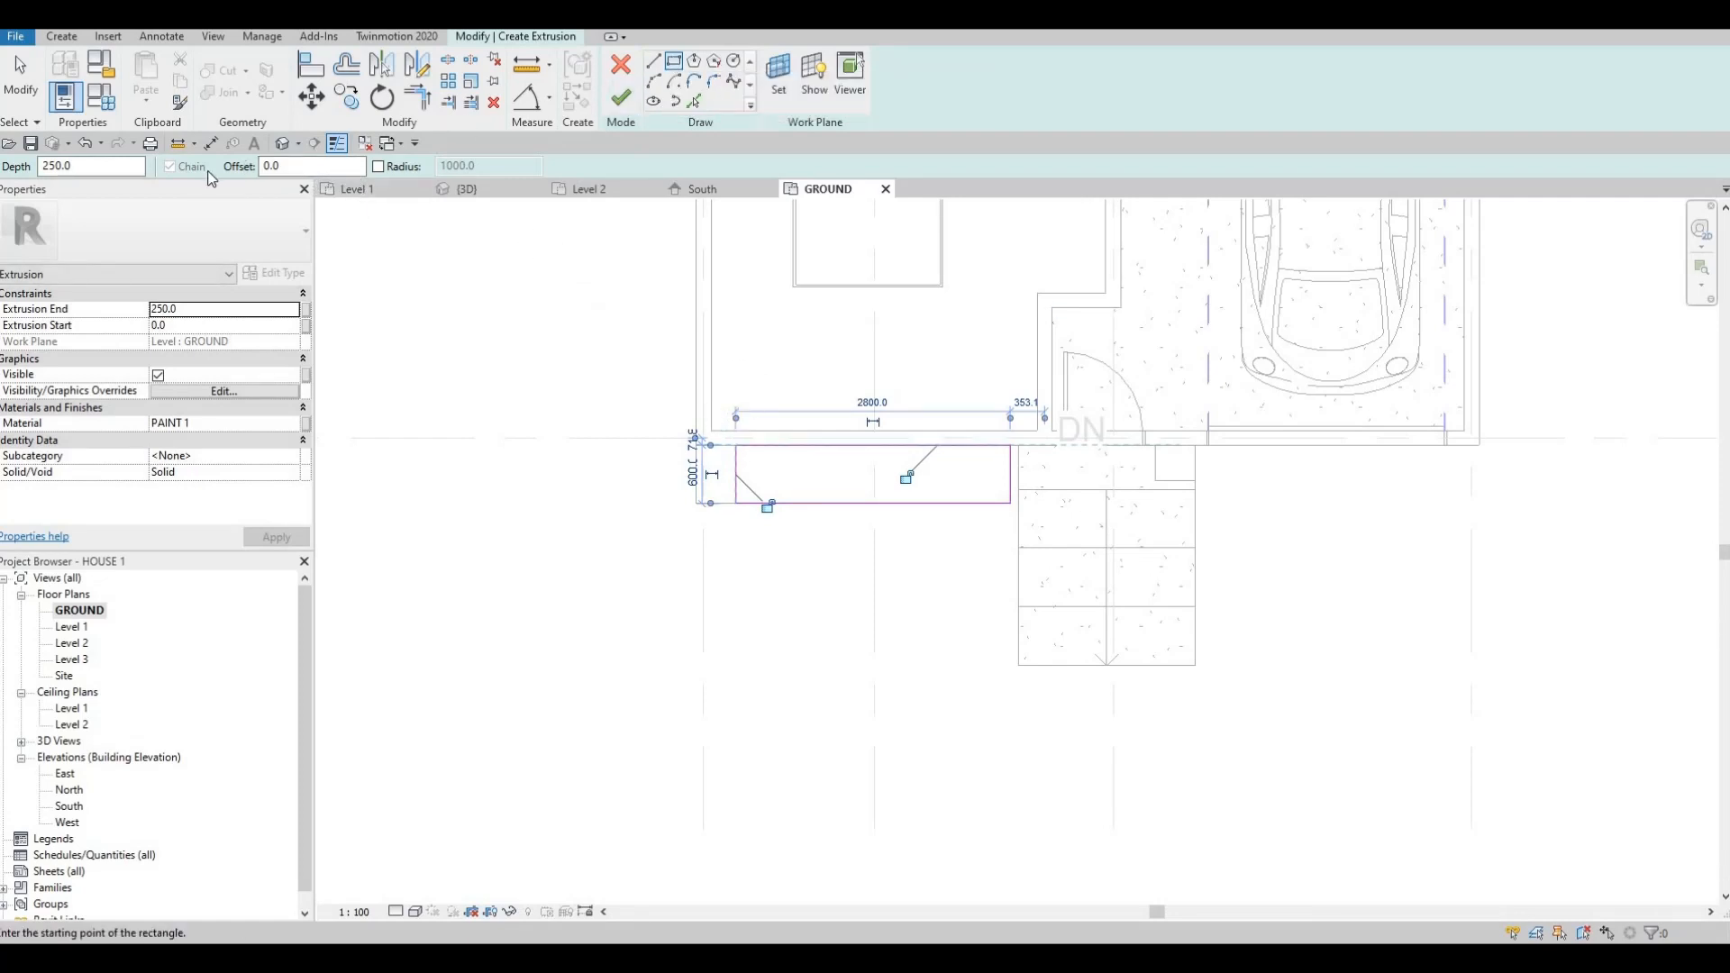
# - Add an inner rectangle of 2700 by 500 mm with a 50 mm inward offset and finish the hollow extrusion
pyautogui.moveTo(296, 168); pyautogui.dragTo(212, 178)
pyautogui.write('50')
pyautogui.scroll(2, 770, 425)
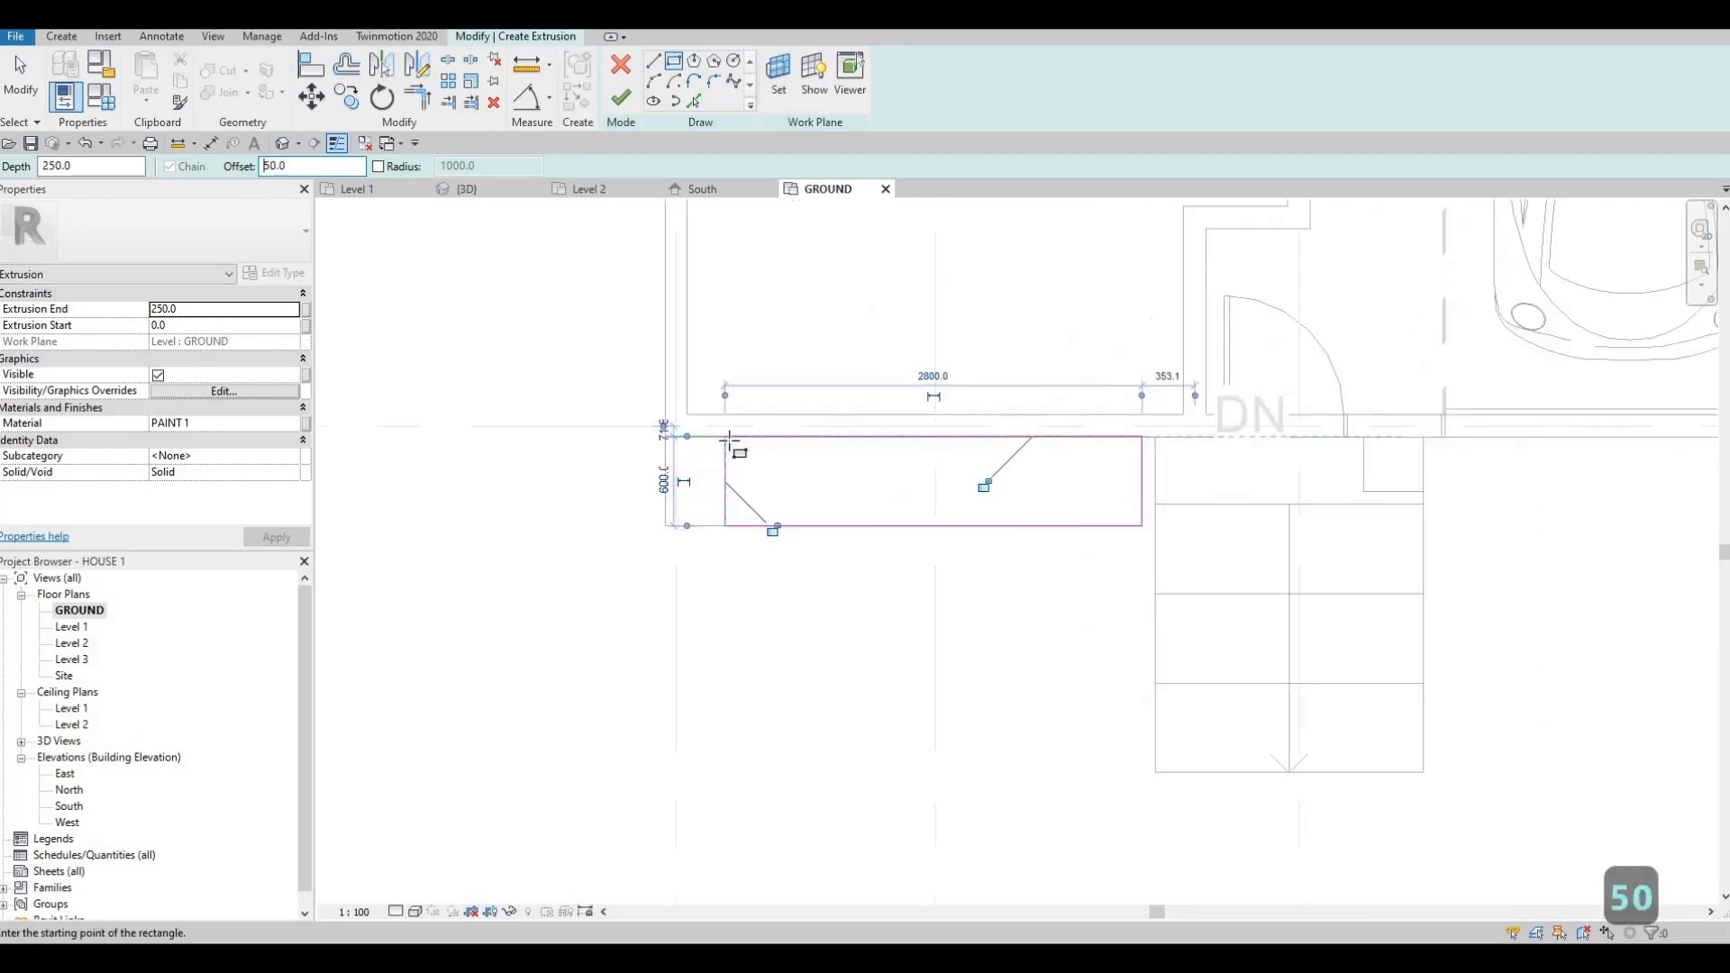
pyautogui.click(721, 431)
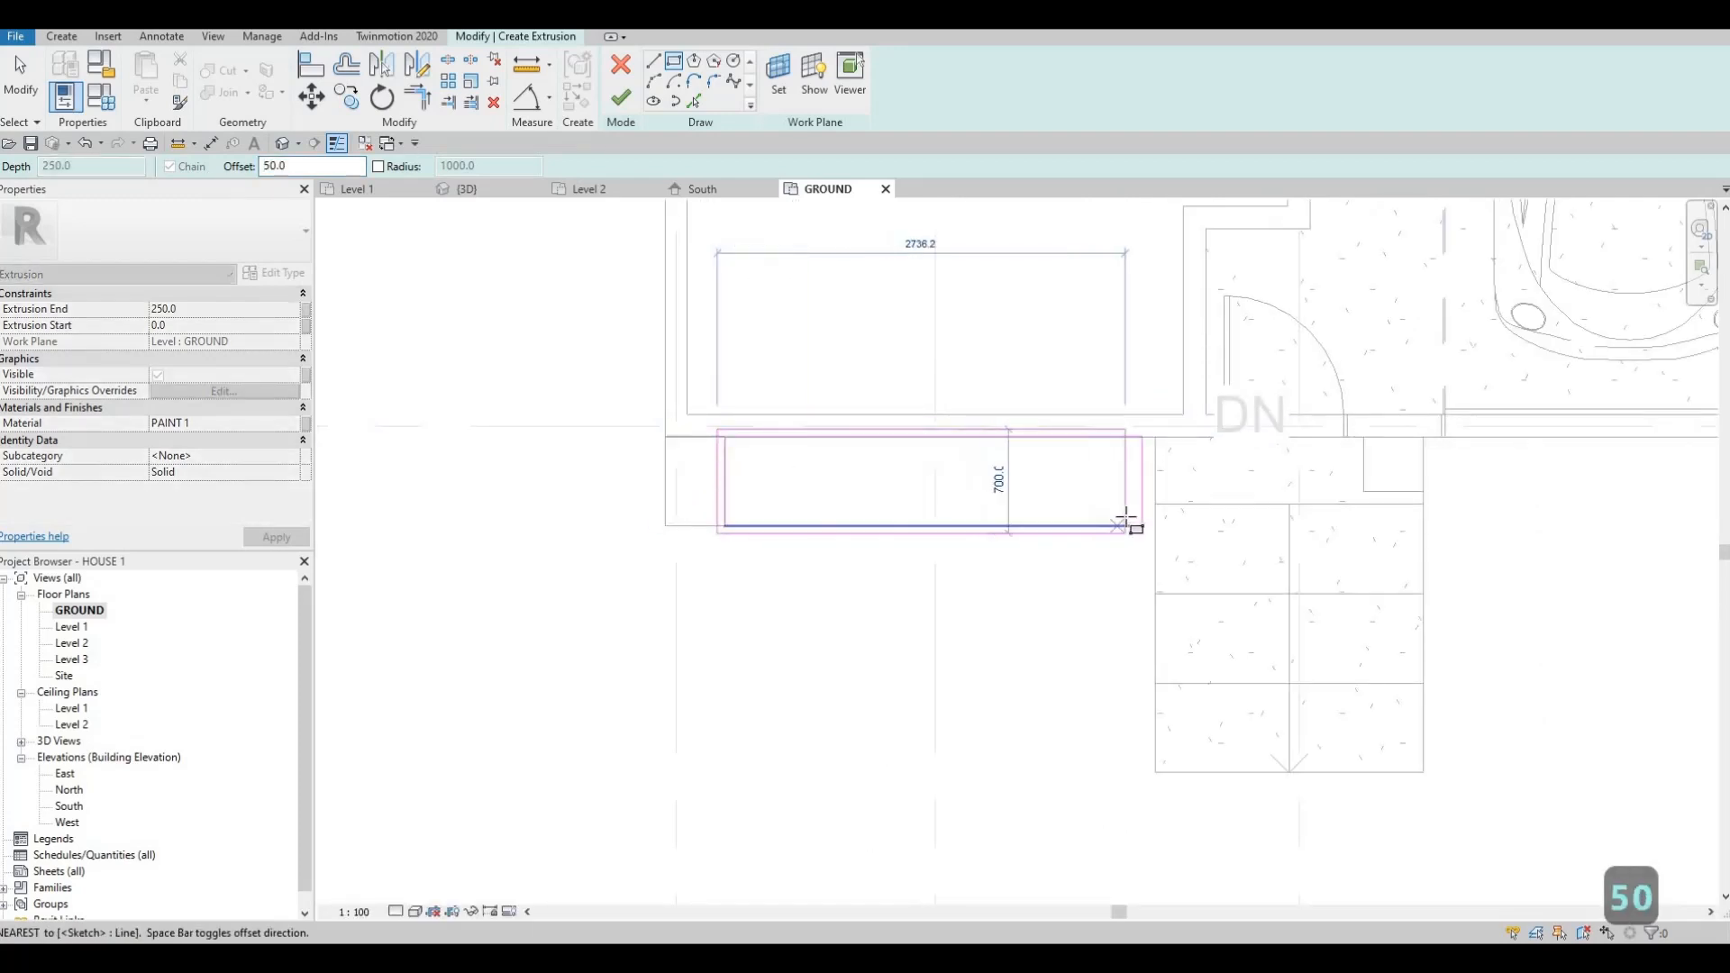
pyautogui.click(1139, 526)
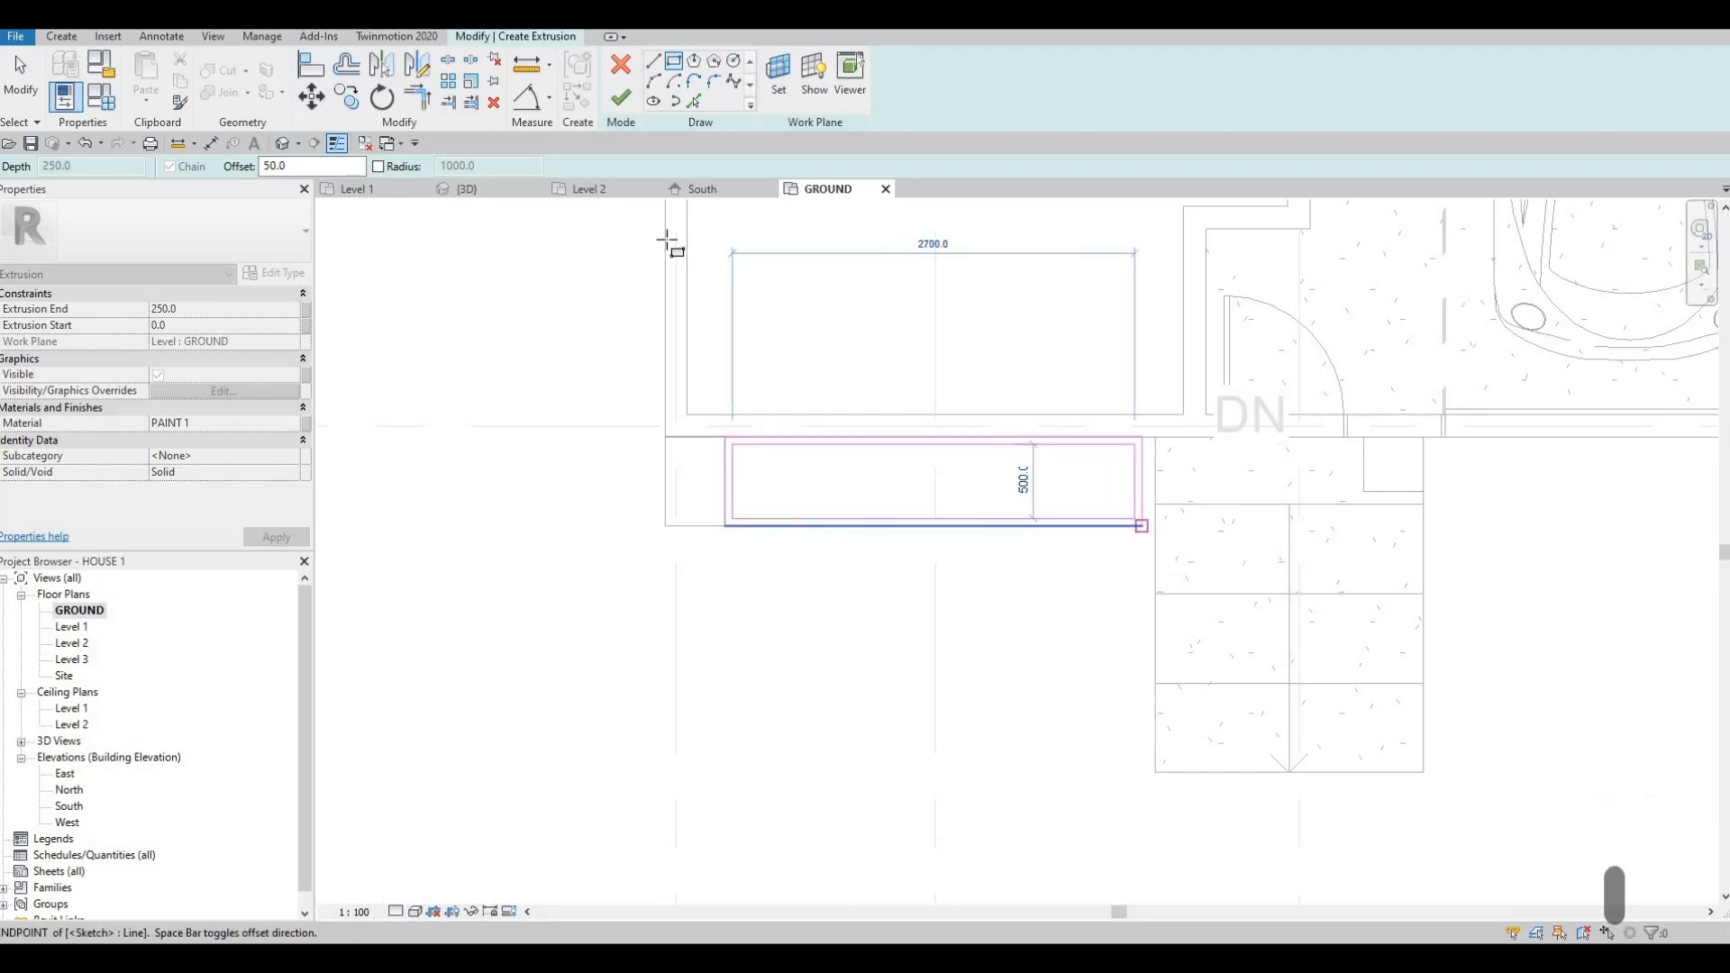
pyautogui.click(621, 101)
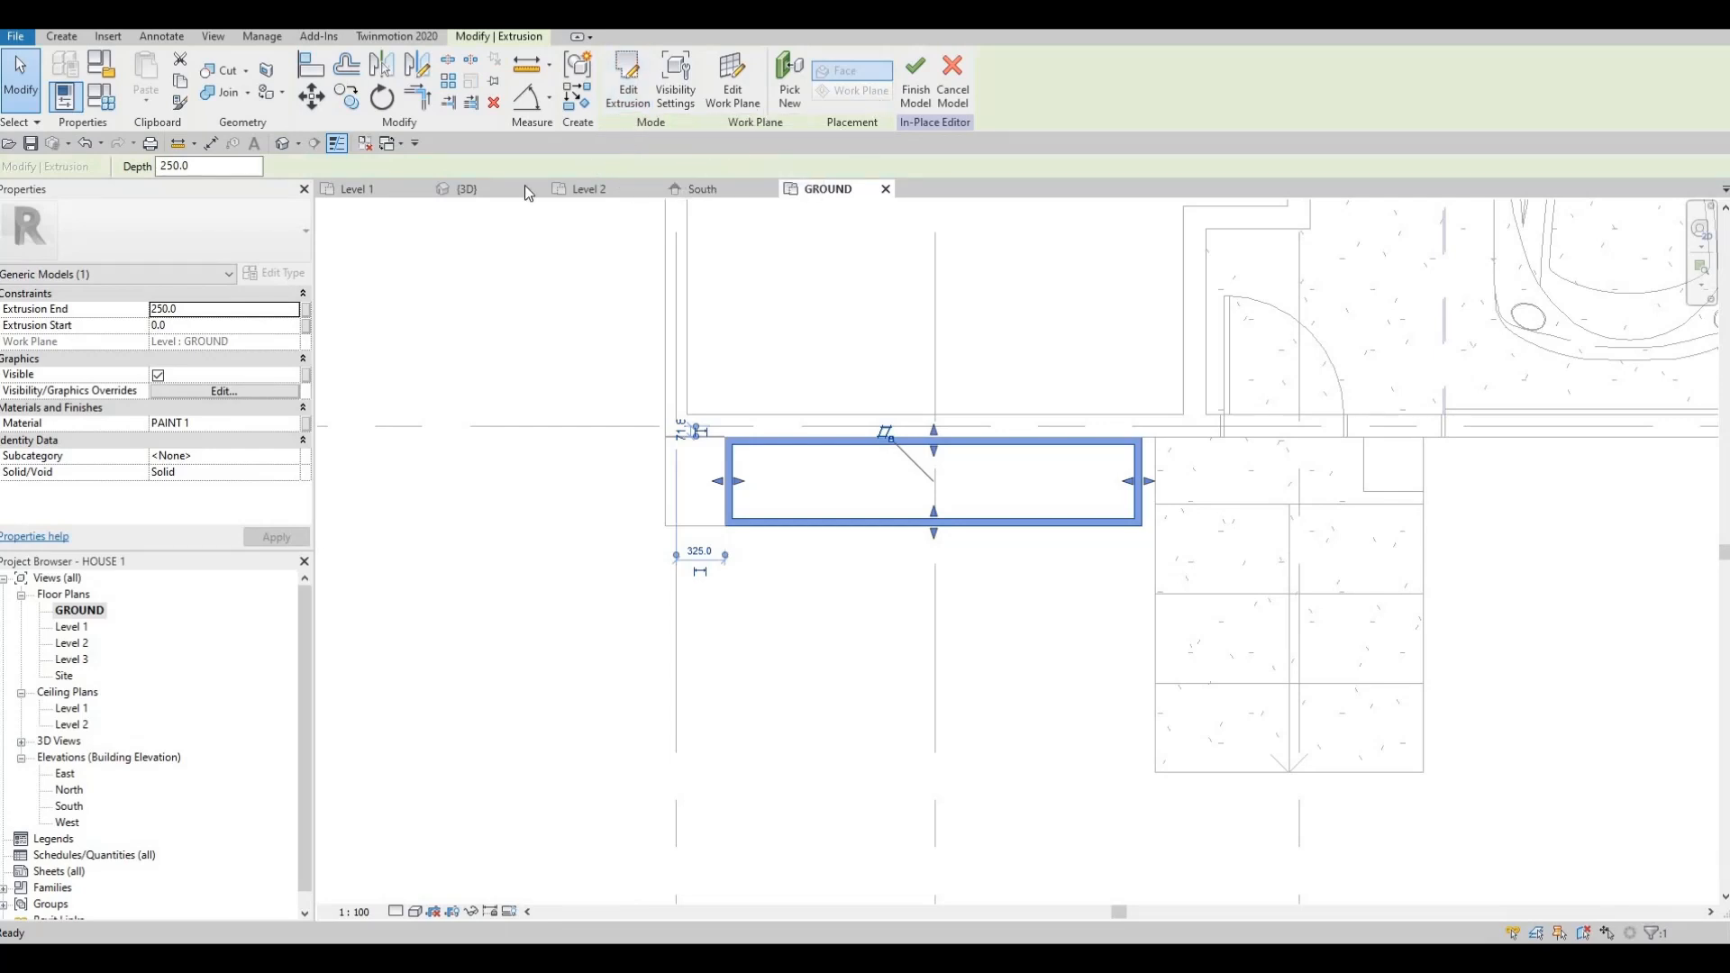
# - In the 3D view, raise the top of the hollow box extrusion to about 727 mm high and deselect it
pyautogui.click(489, 183)
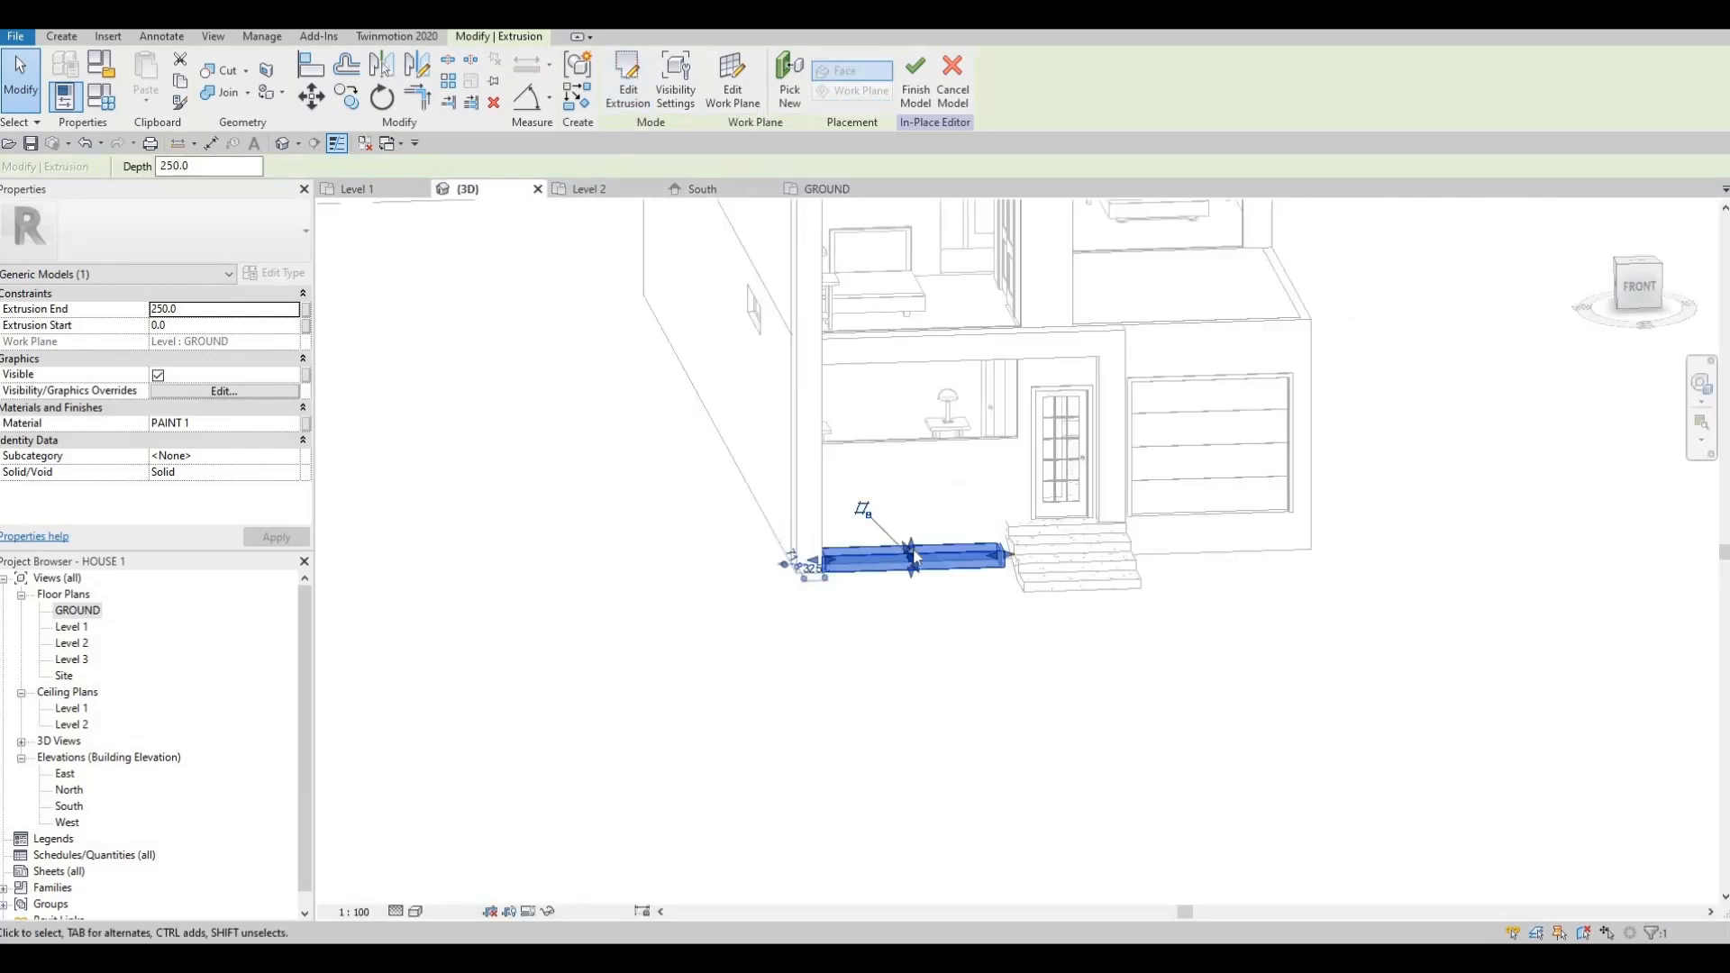
pyautogui.scroll(5, 901, 563)
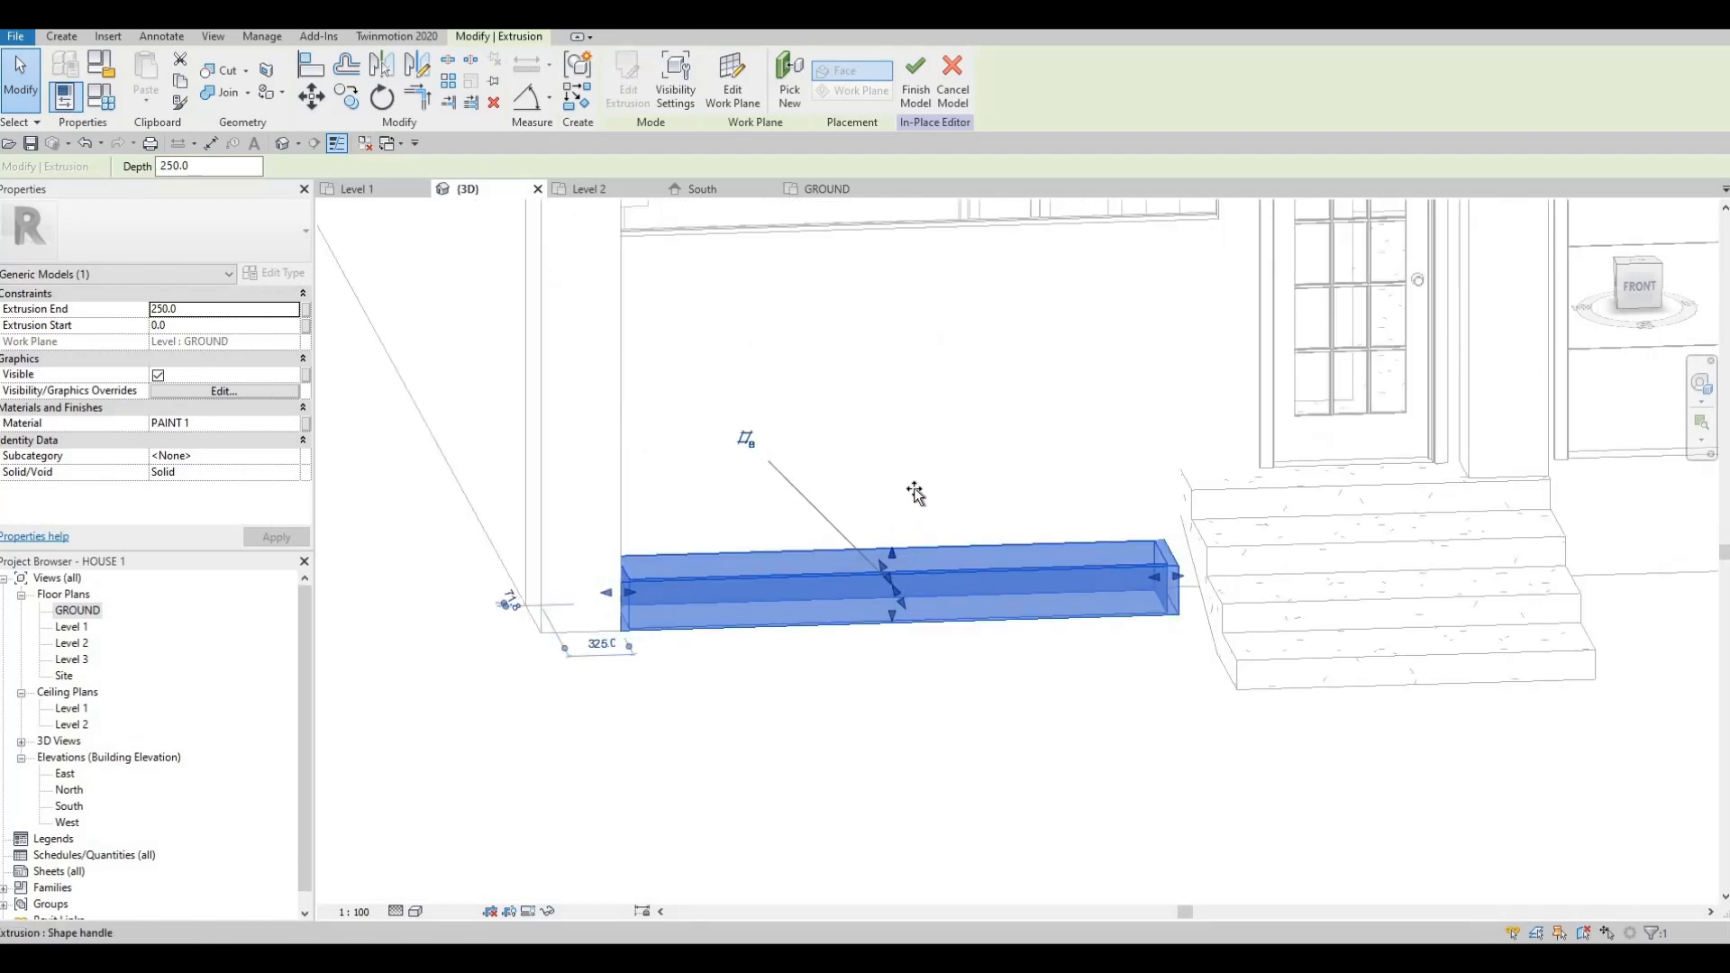
pyautogui.moveTo(915, 488); pyautogui.dragTo(915, 460)
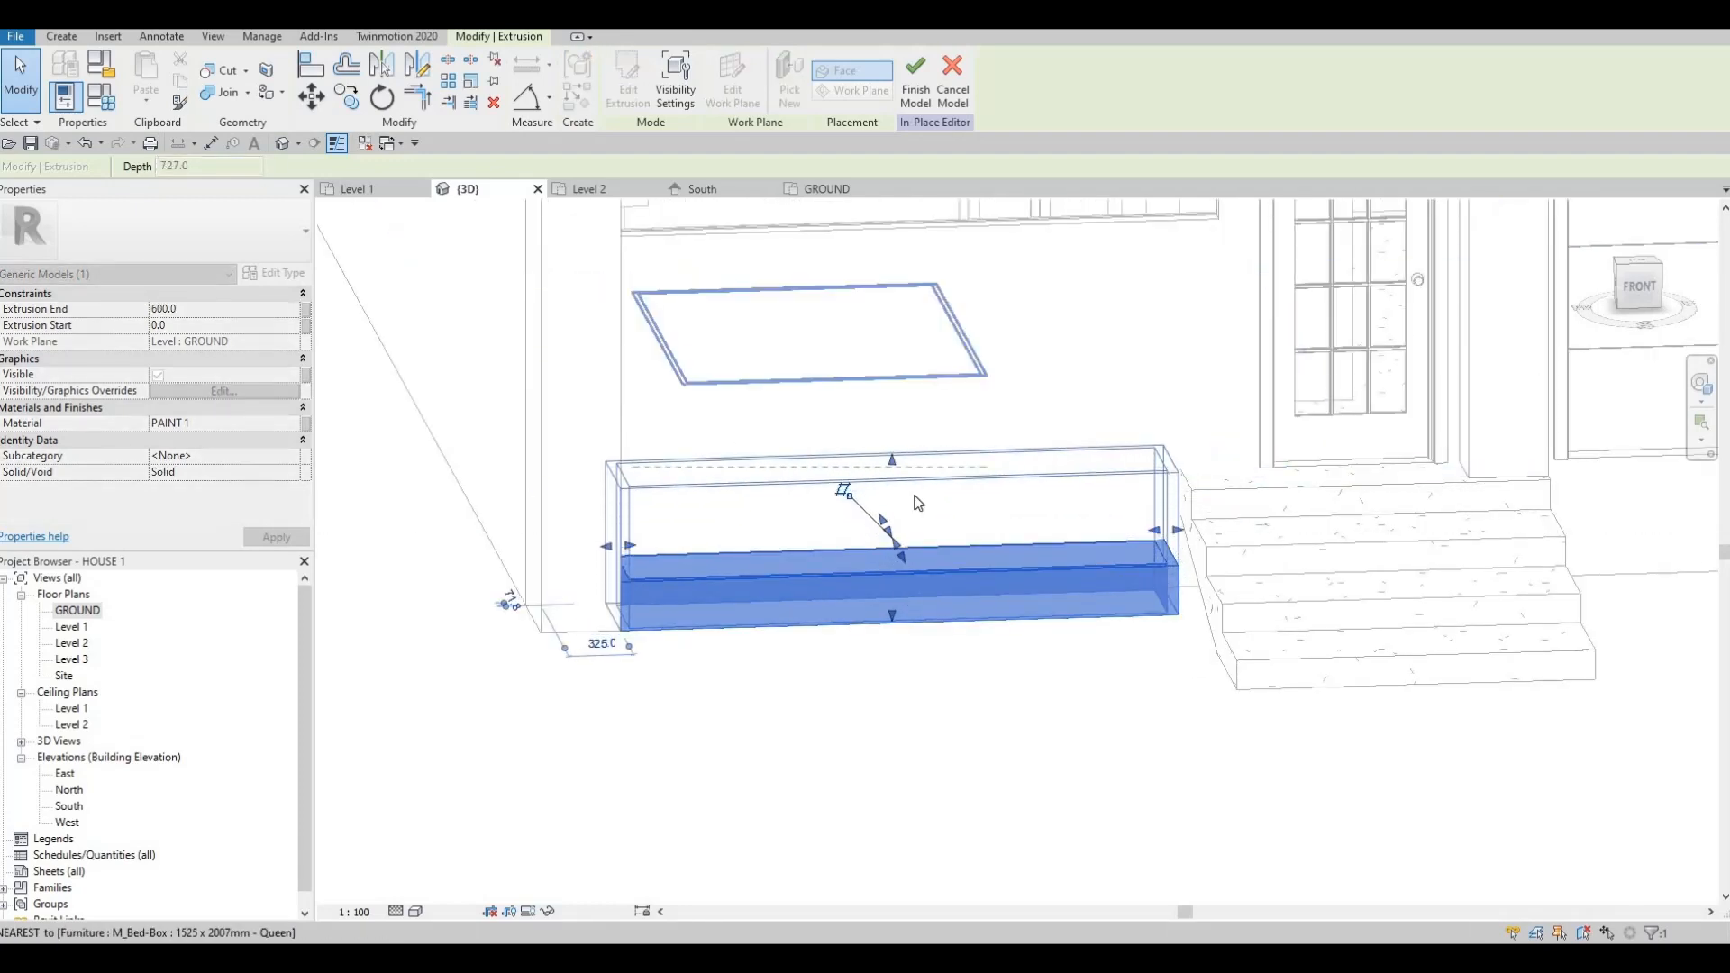
pyautogui.press('Escape')
pyautogui.keyDown('shift'); pyautogui.moveTo(822, 606); pyautogui.dragTo(1253, 688, button='middle'); pyautogui.keyUp('shift')
pyautogui.keyDown('shift'); pyautogui.moveTo(1262, 807); pyautogui.dragTo(1148, 477, button='middle'); pyautogui.keyUp('shift')
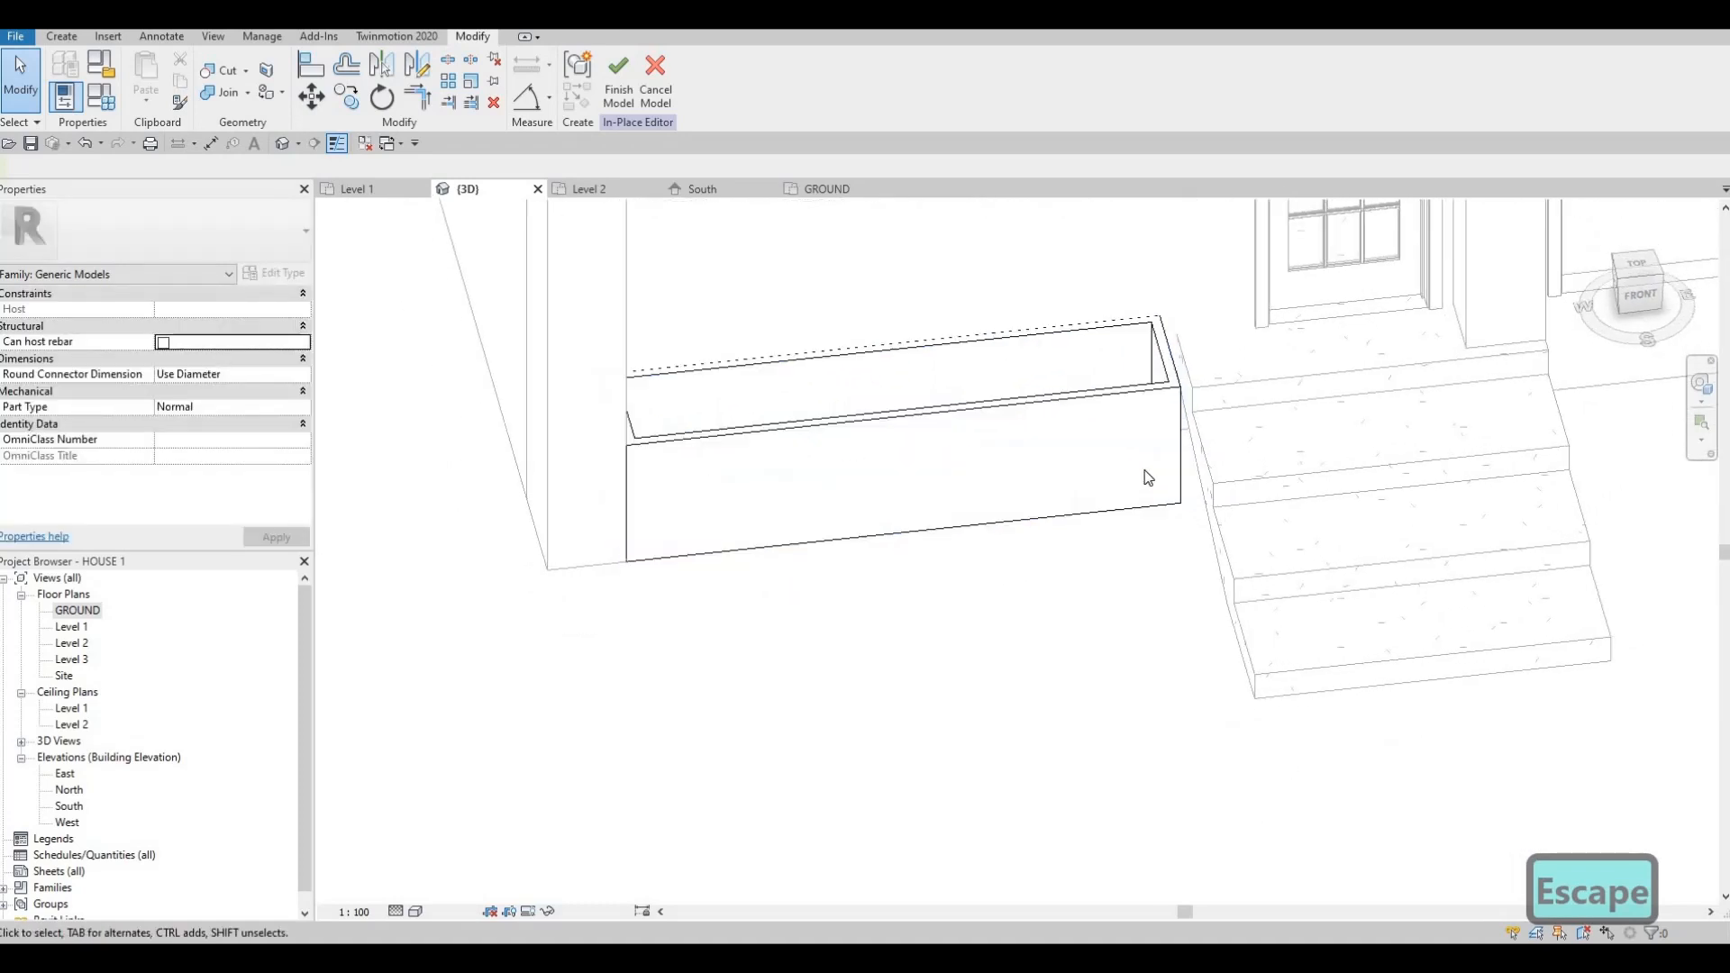
# - In the GROUND floor plan, stretch the end of the hollow box extrusion to meet the side of the entrance steps and deselect it
pyautogui.doubleClick(81, 612)
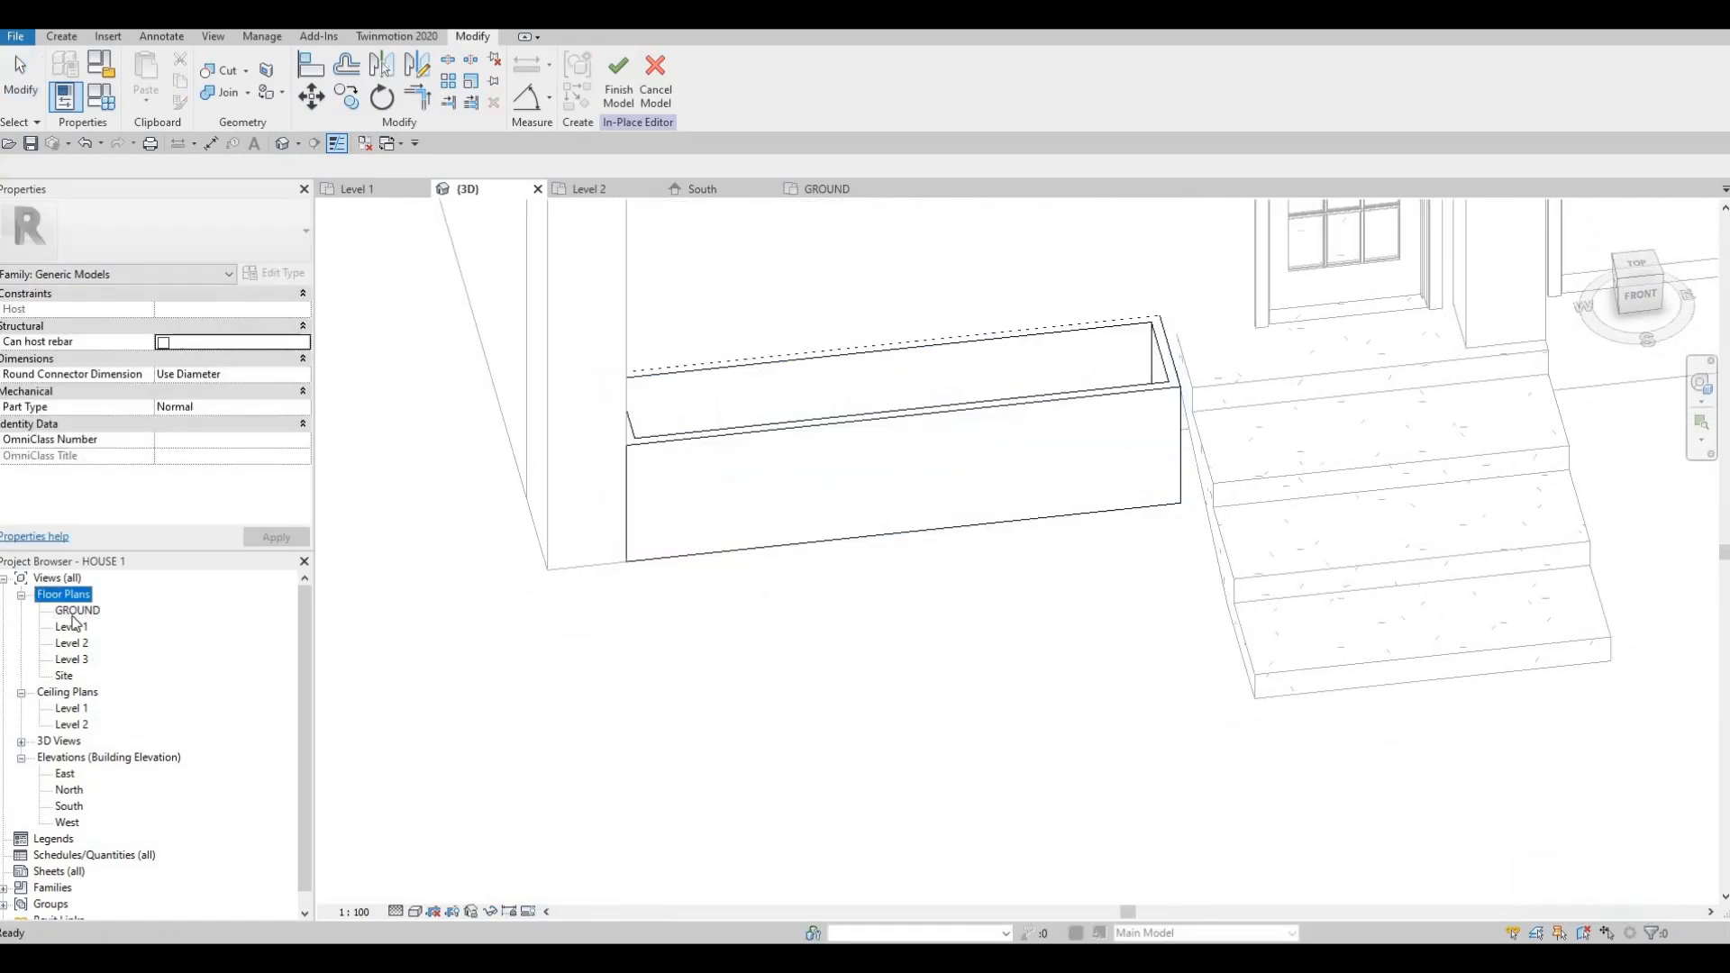
pyautogui.scroll(2, 1137, 487)
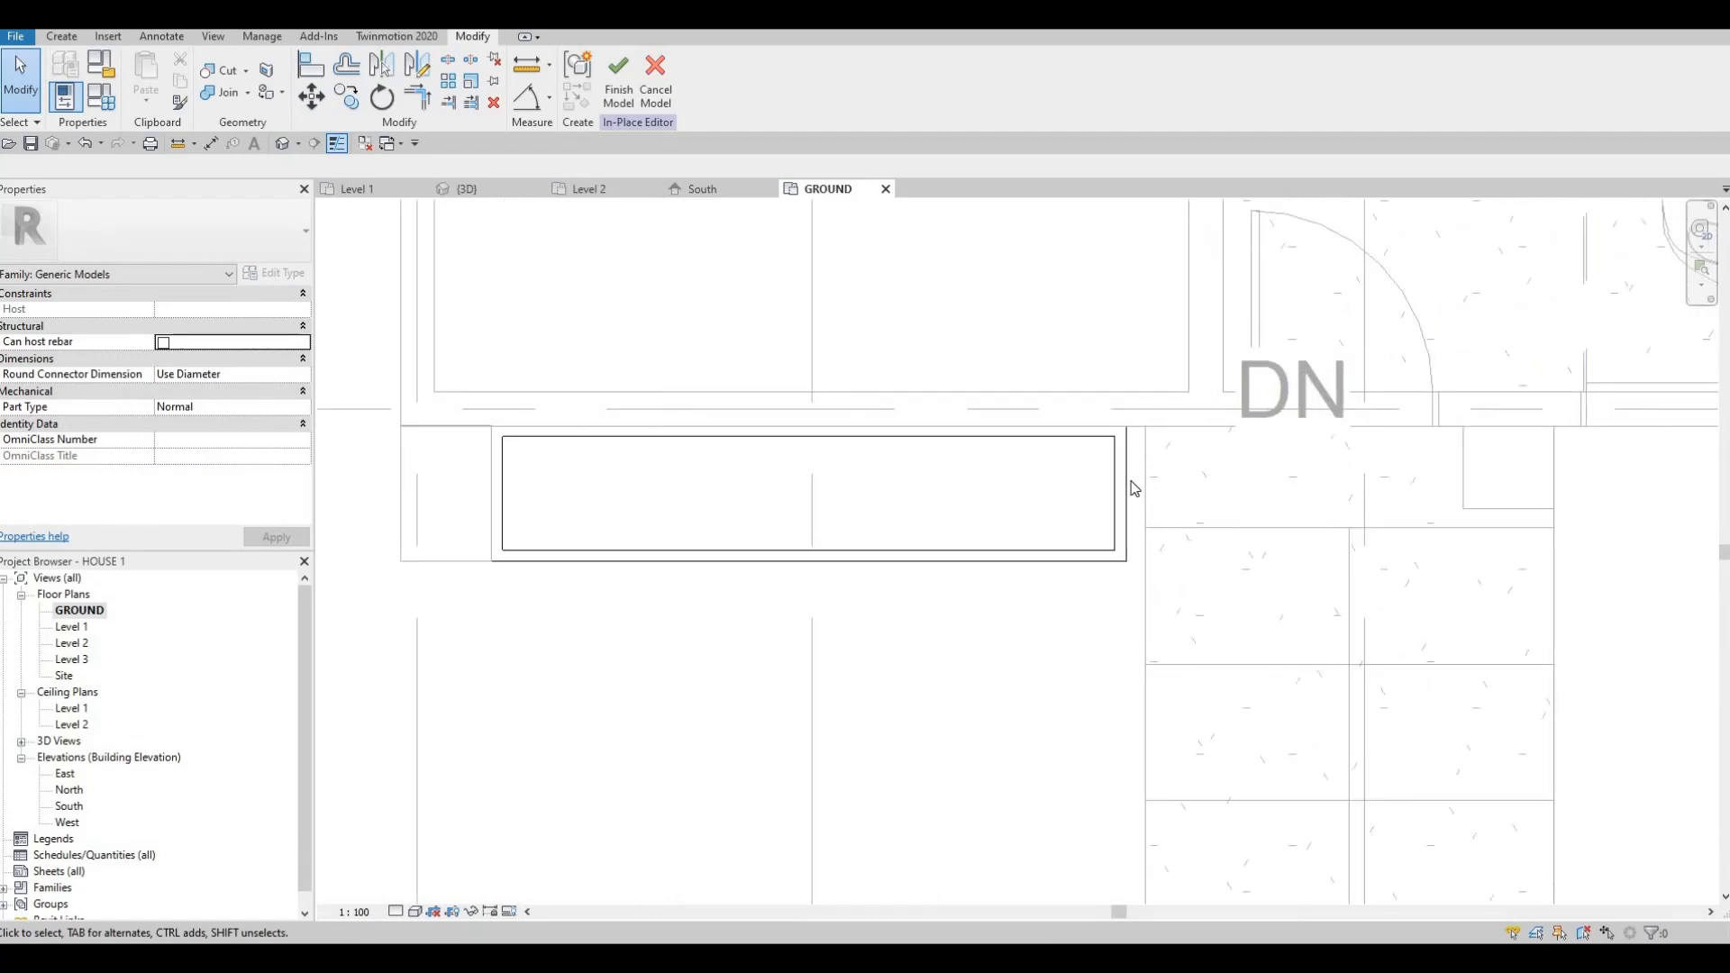
pyautogui.click(1126, 498)
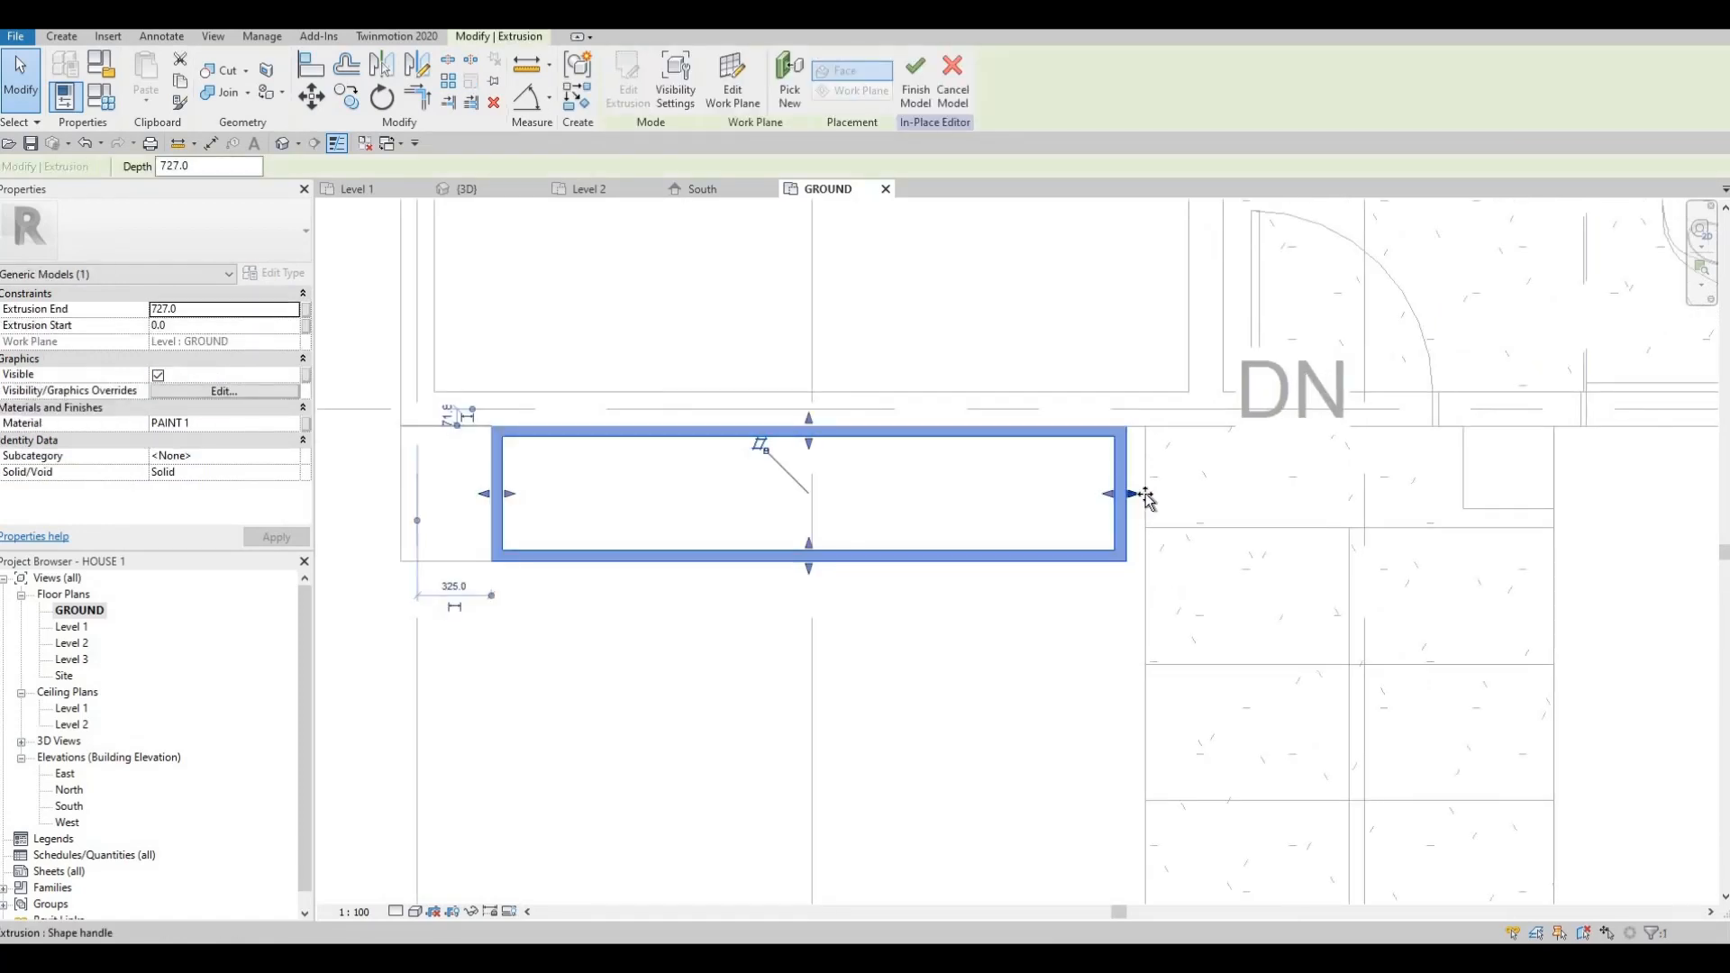
pyautogui.moveTo(1134, 494); pyautogui.dragTo(1113, 529)
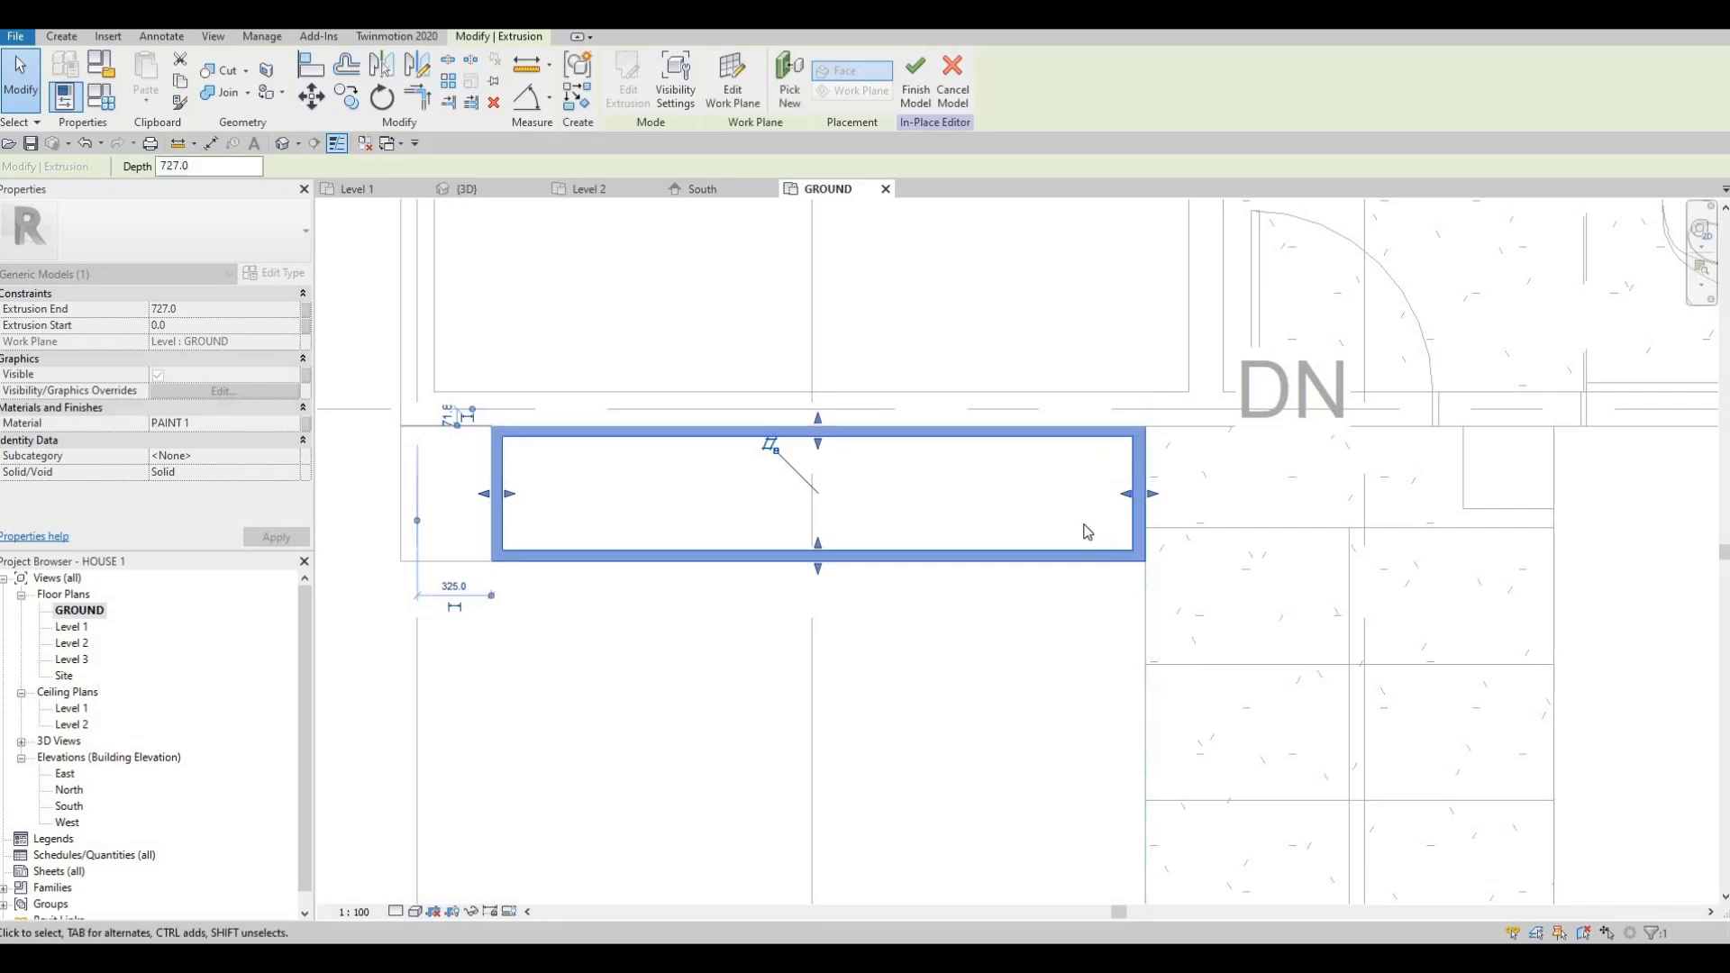
pyautogui.press('Escape')
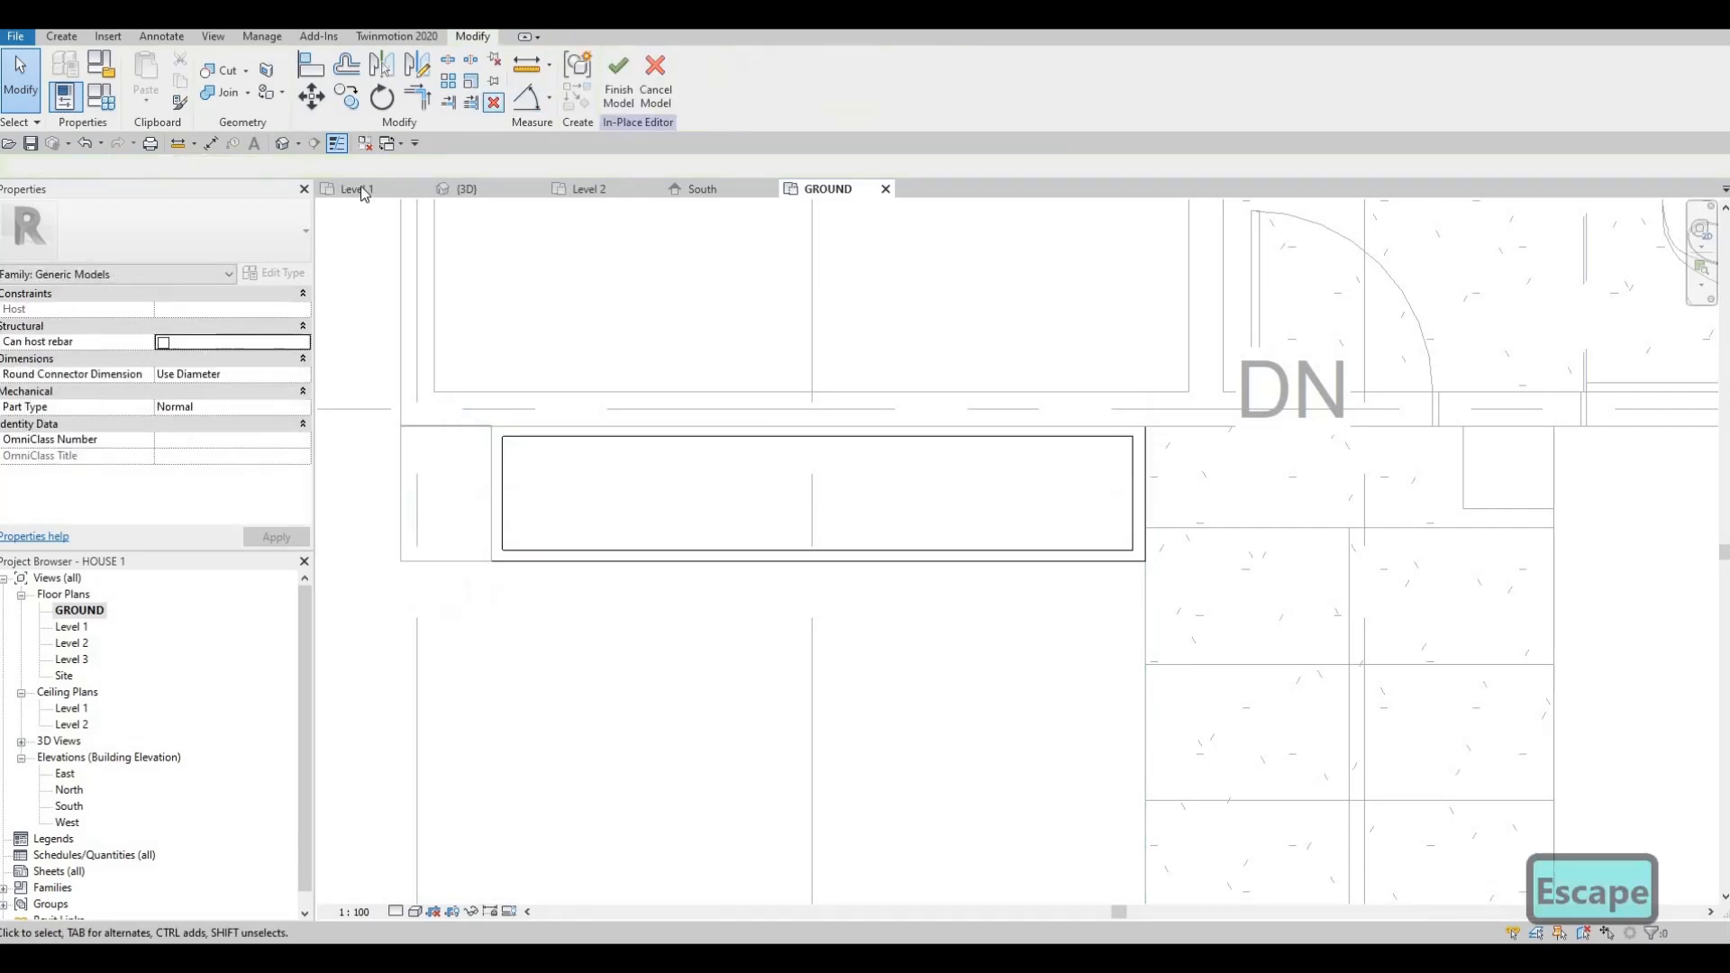
# - Check the lengthened box beside the steps in the 3D view and finish the in-place model
pyautogui.click(490, 191)
pyautogui.keyDown('shift'); pyautogui.moveTo(808, 274); pyautogui.dragTo(721, 354, button='middle'); pyautogui.keyUp('shift')
pyautogui.scroll(-2, 733, 398)
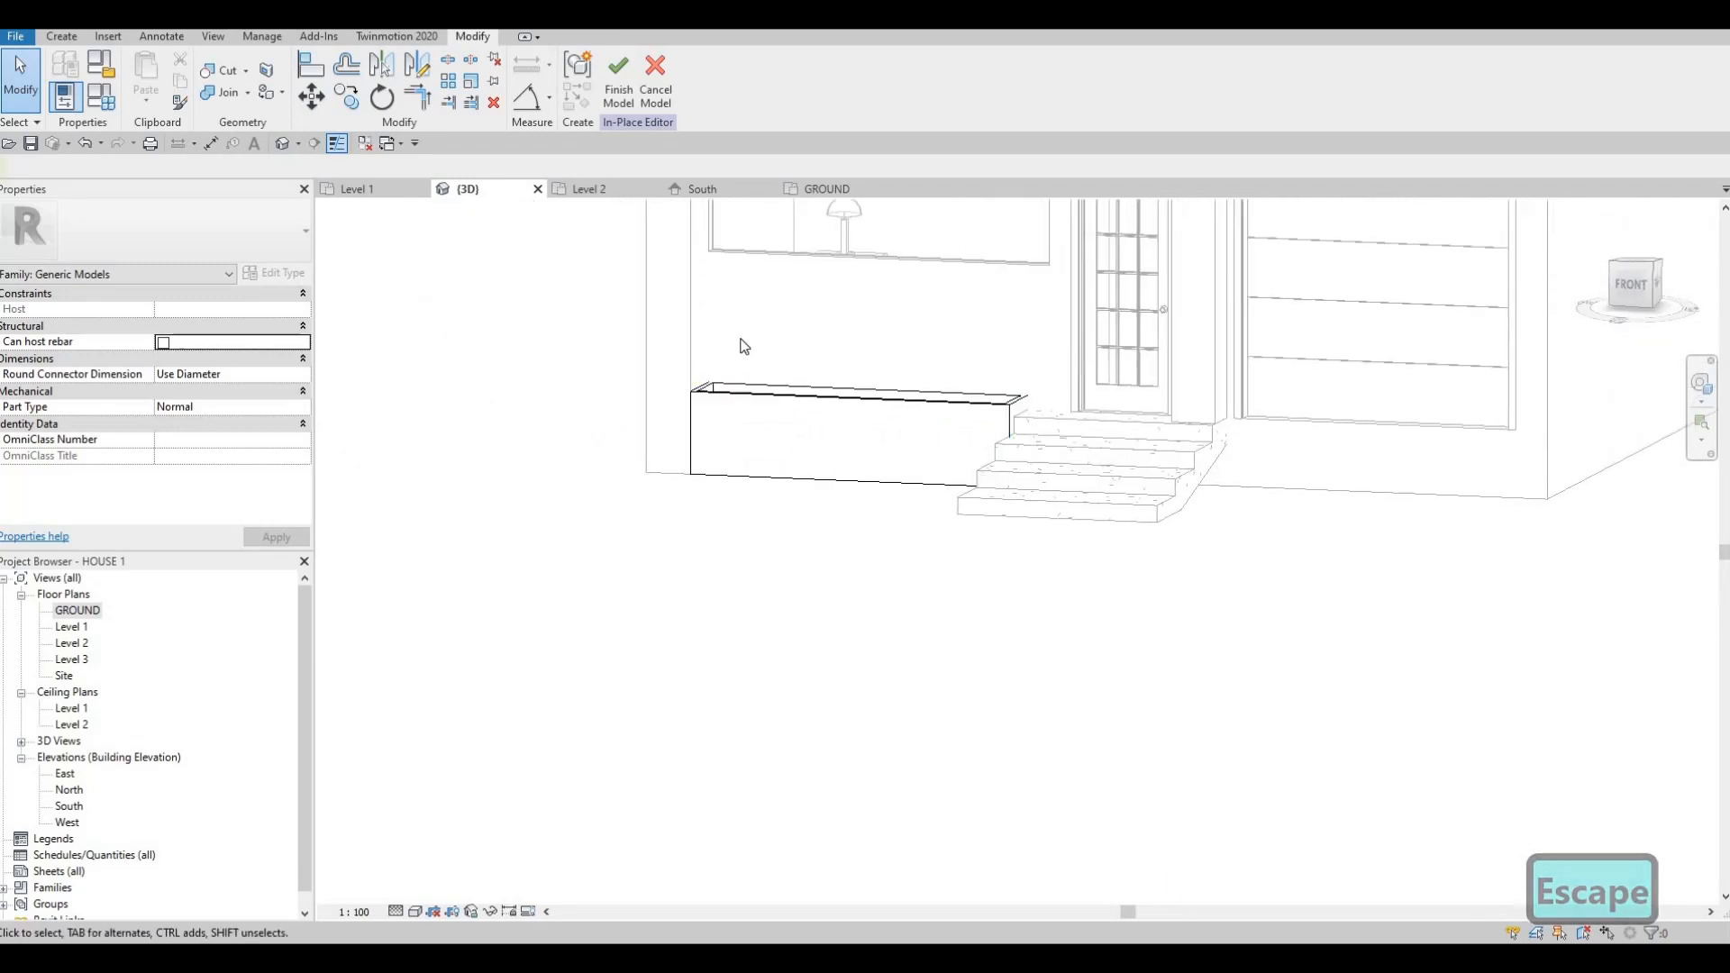
pyautogui.keyDown('shift'); pyautogui.moveTo(958, 533); pyautogui.dragTo(1031, 579, button='middle'); pyautogui.keyUp('shift')
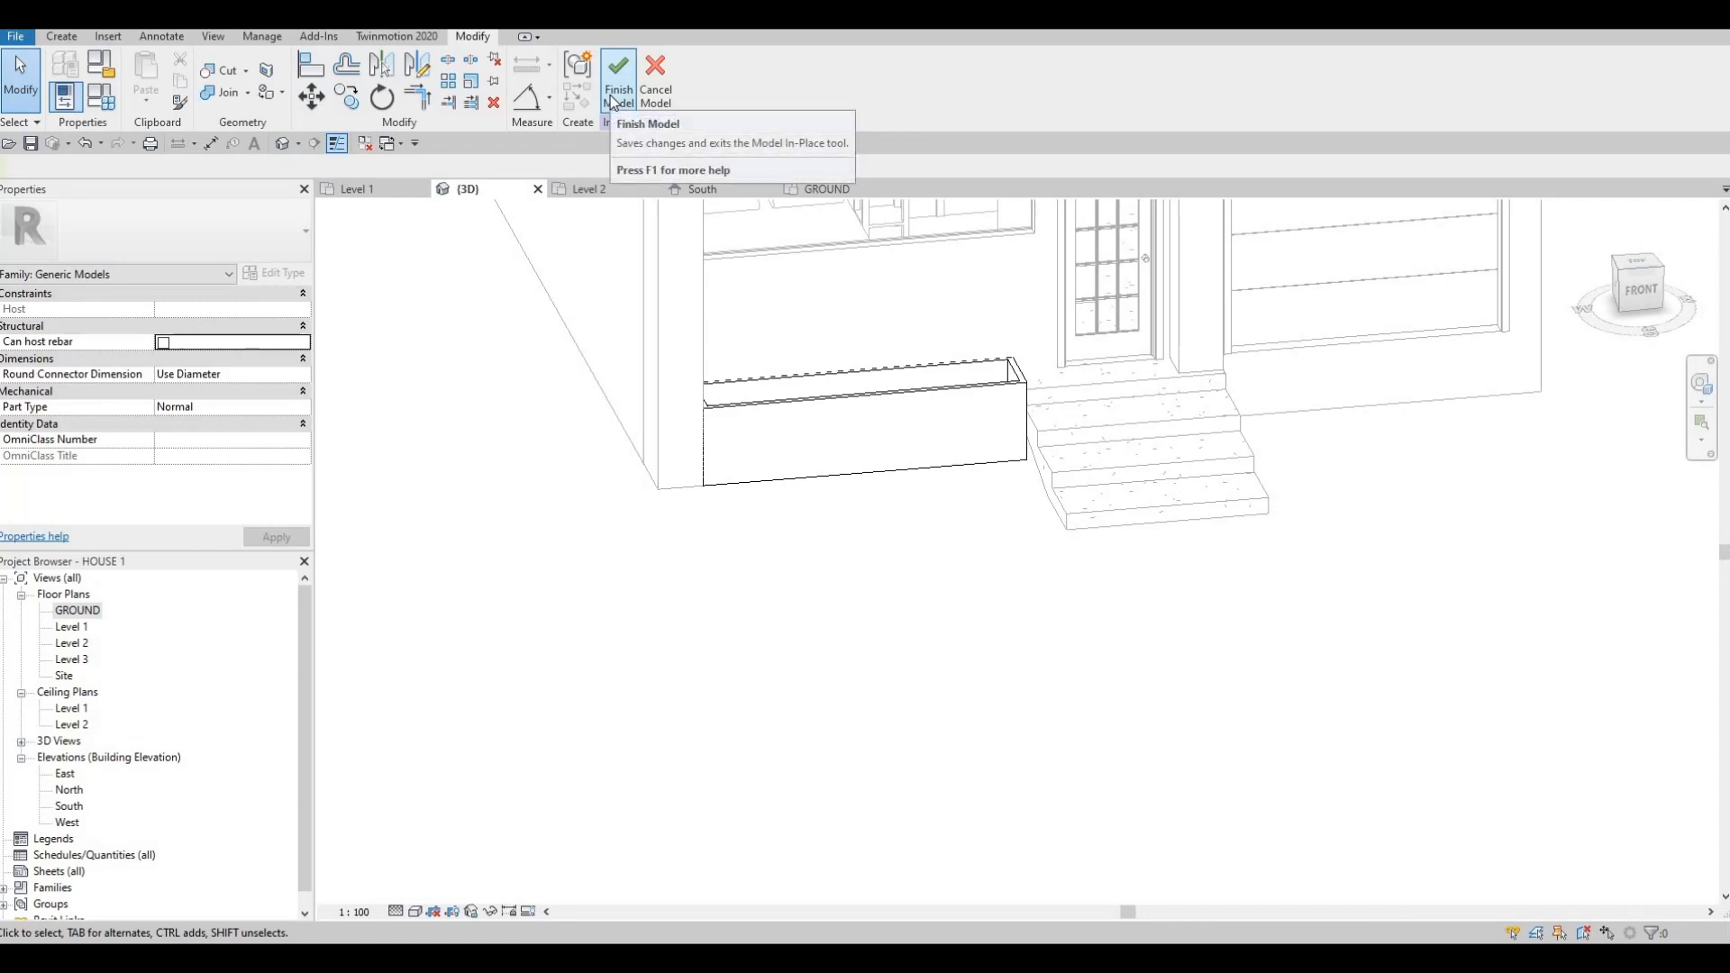
pyautogui.click(616, 95)
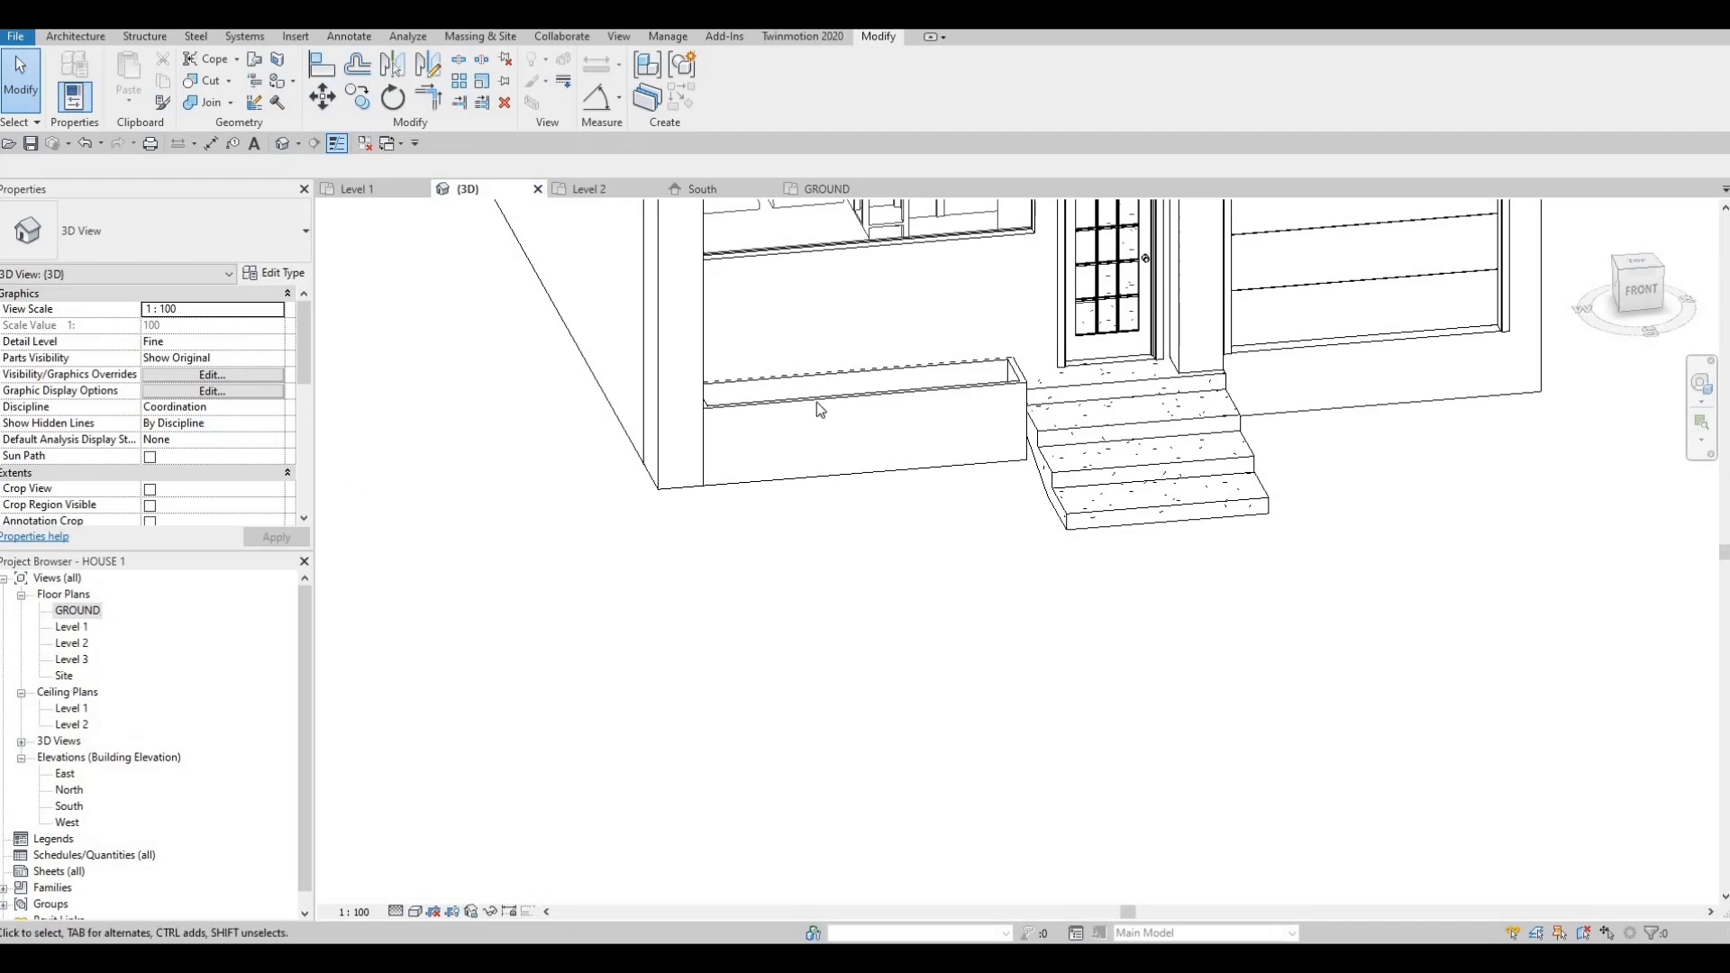
# - Reopen the planter box for in-place editing, select its hollow extrusion and duplicate its PAINT 1 material
pyautogui.click(834, 455)
pyautogui.click(729, 86)
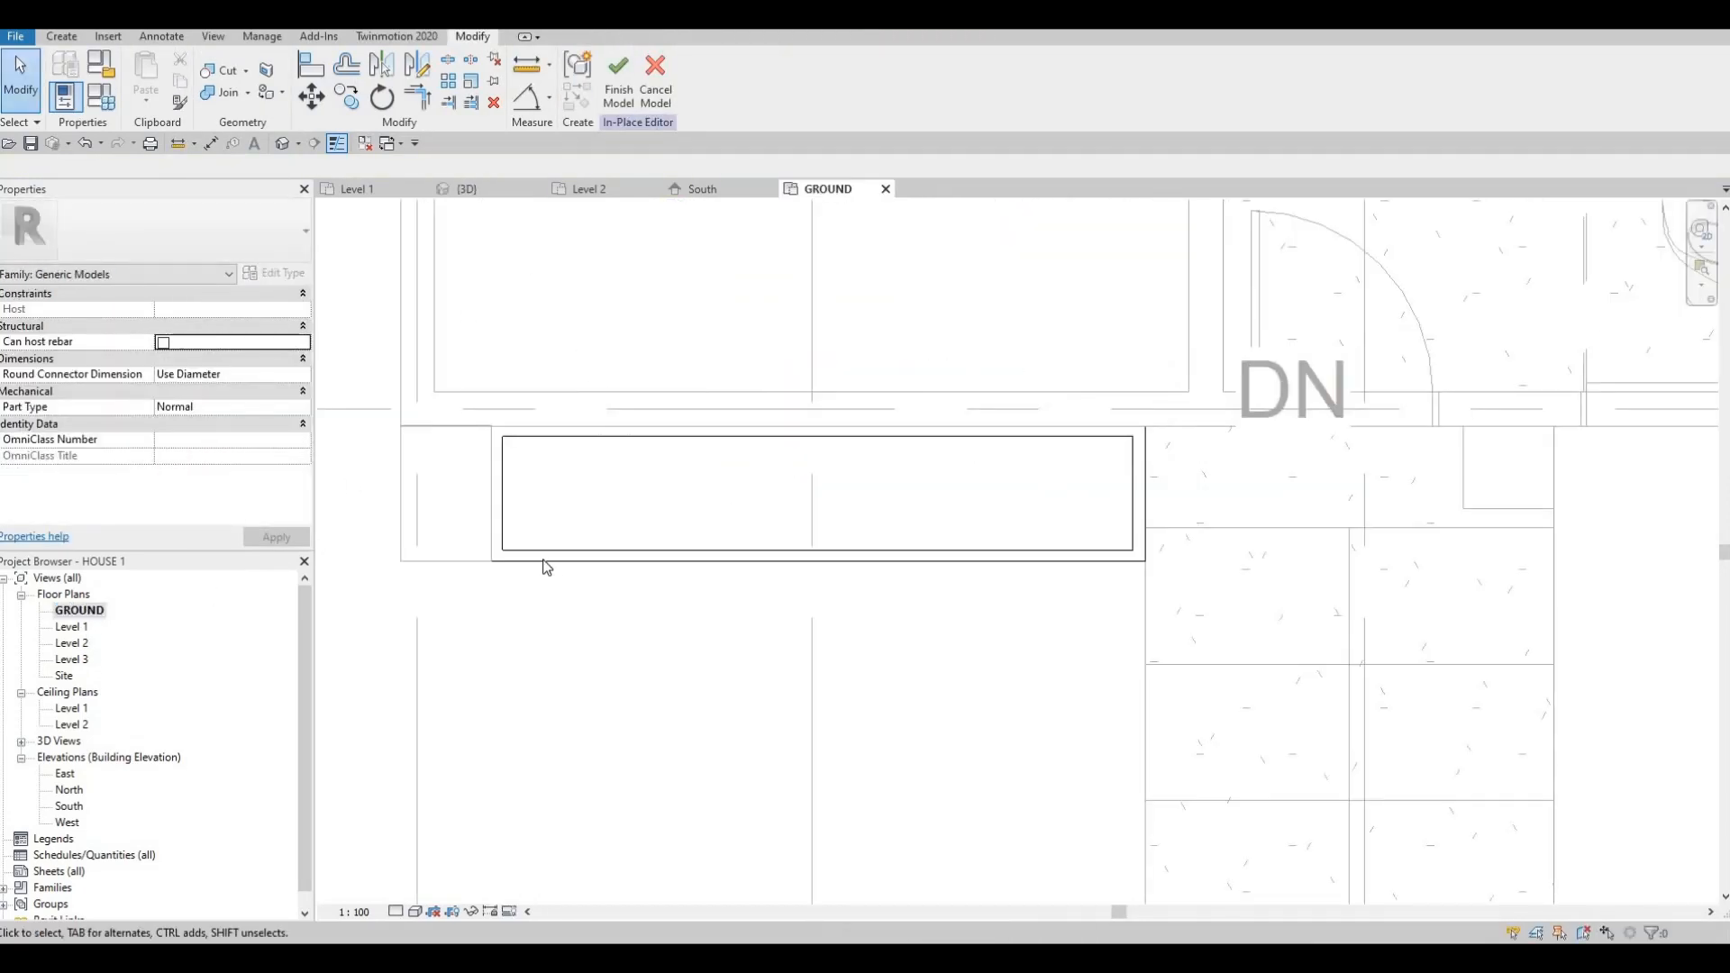
pyautogui.click(542, 561)
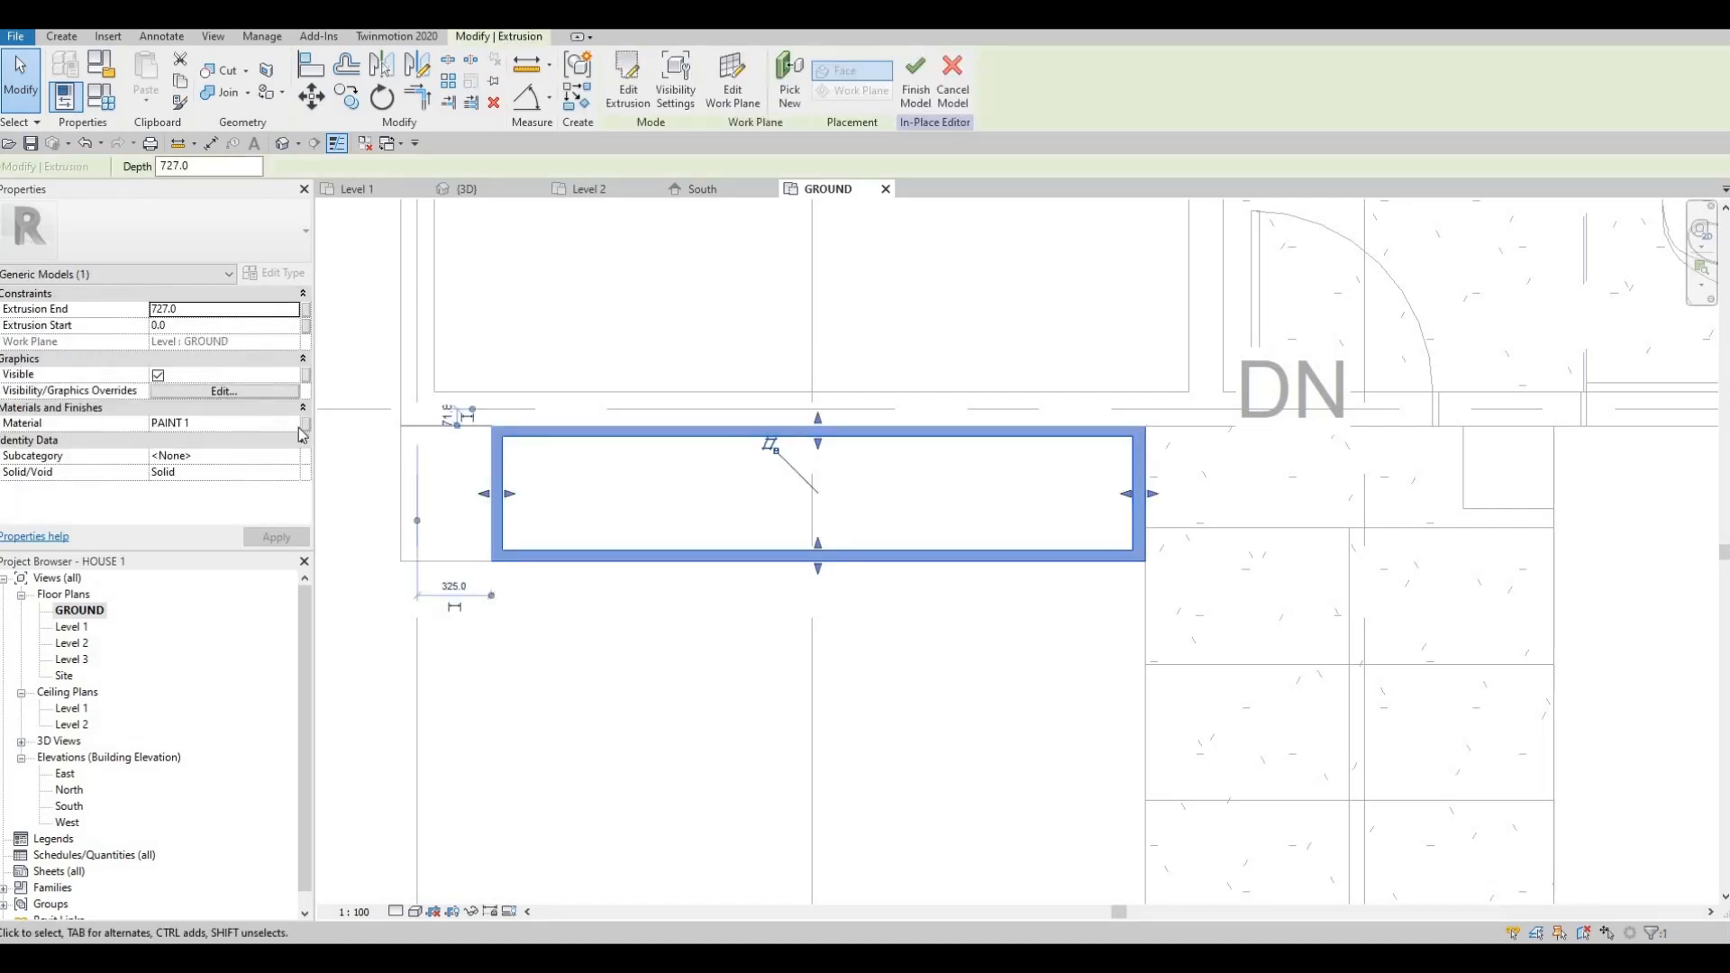
pyautogui.click(305, 424)
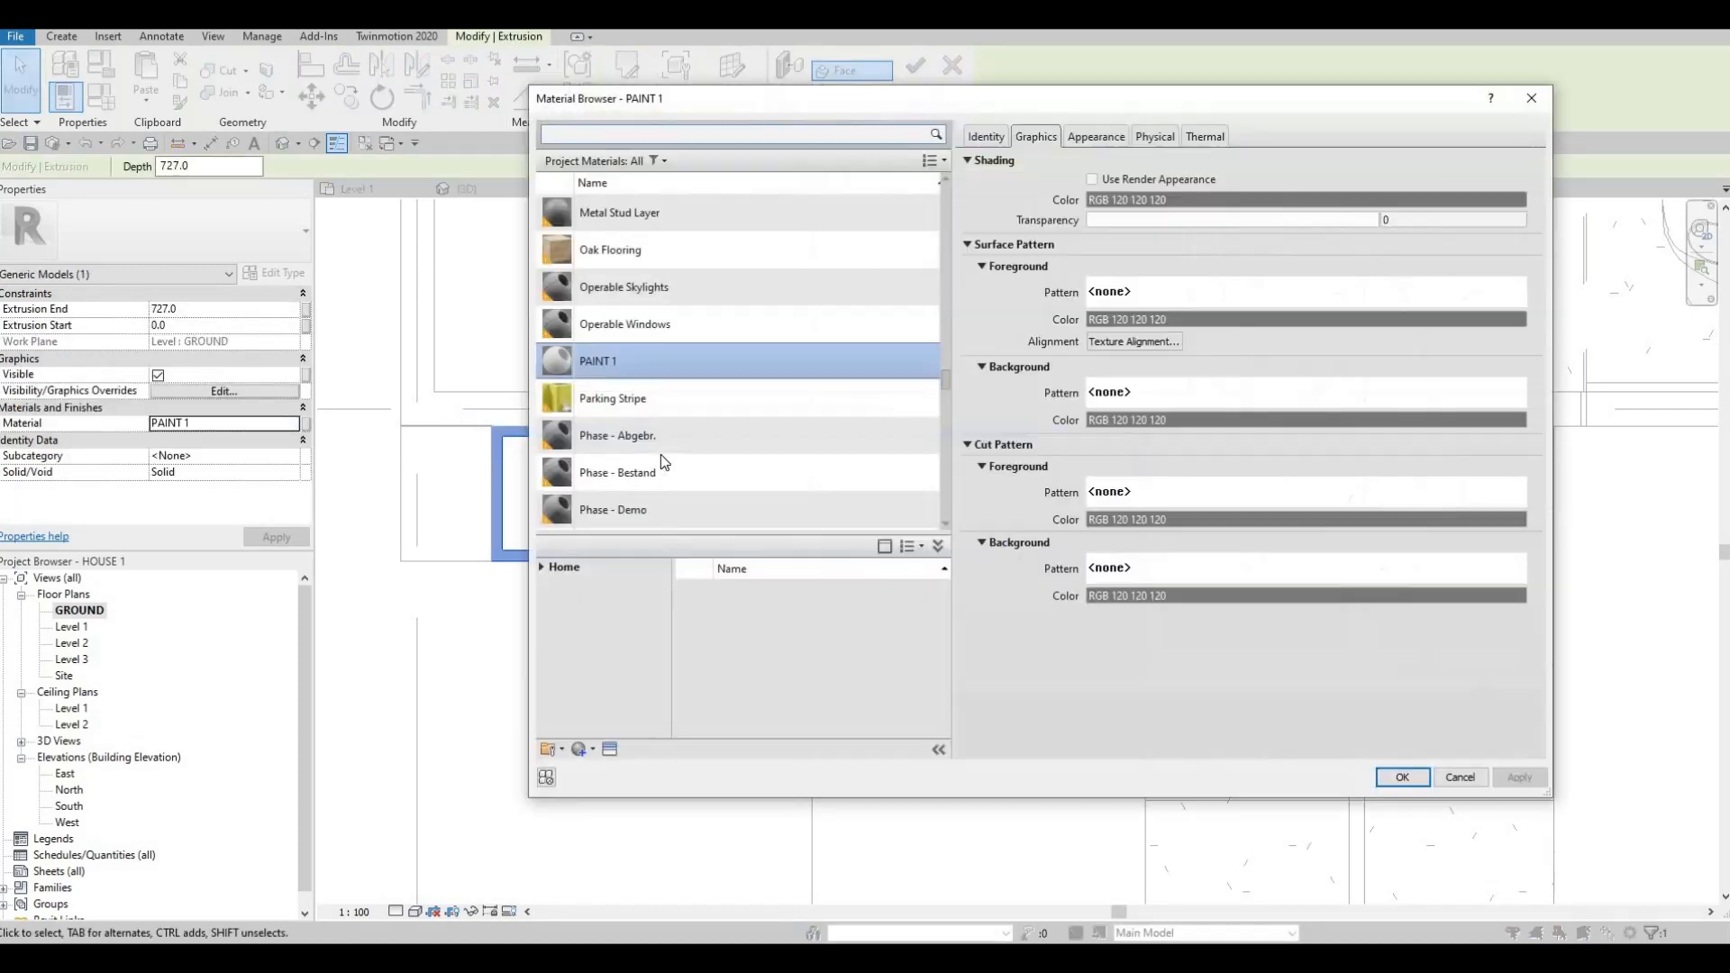
pyautogui.click(581, 749)
pyautogui.click(591, 784)
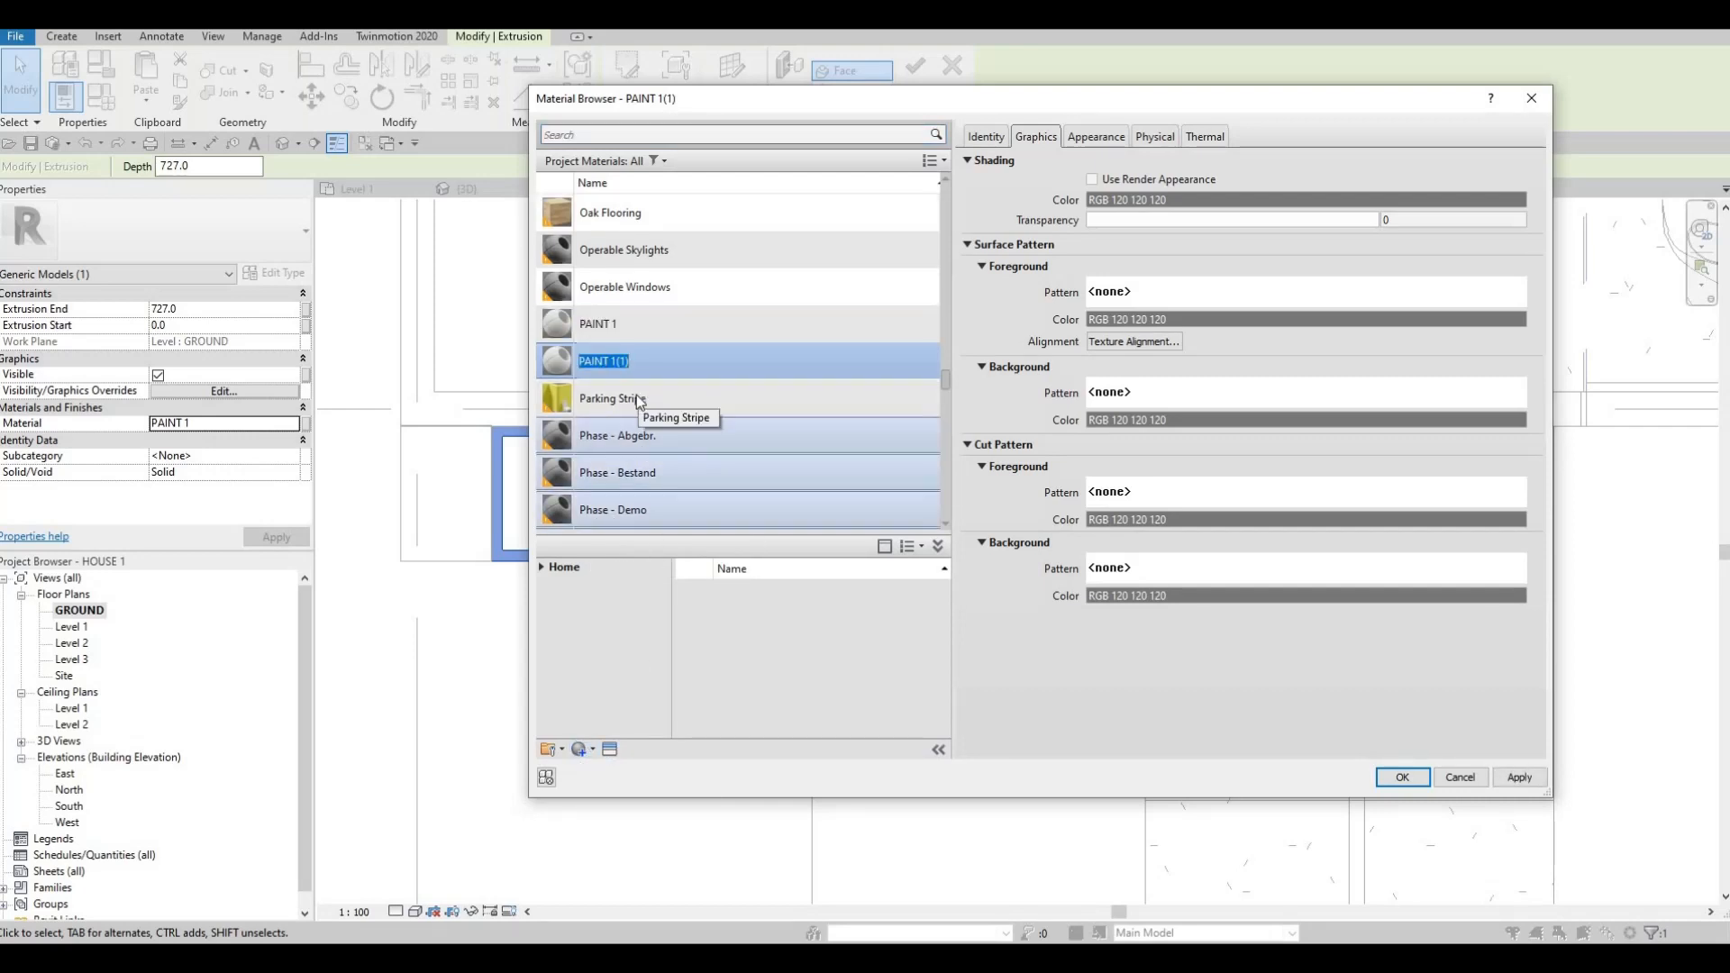
# - Rename the duplicated material PAINT 2 and assign it to the hollow box extrusion
pyautogui.press('Right')
pyautogui.press('Left')
pyautogui.press('Right')
pyautogui.press('Right')
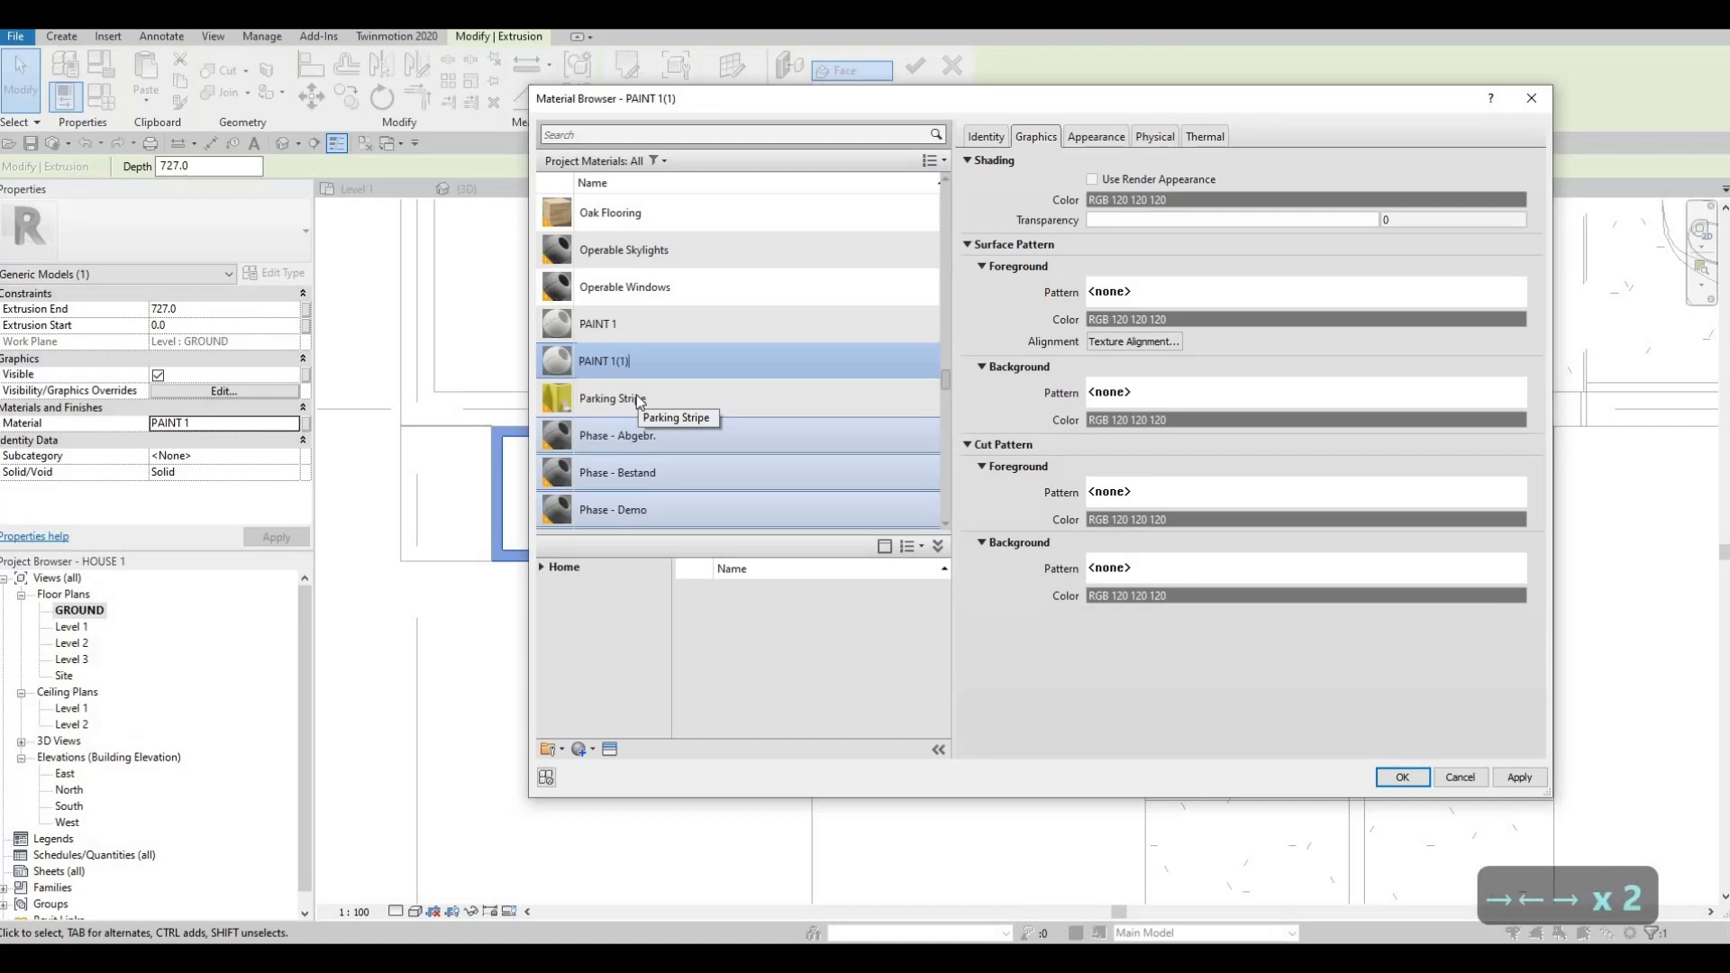
pyautogui.press('BackSpace')
pyautogui.press('BackSpace')
pyautogui.press('BackSpace')
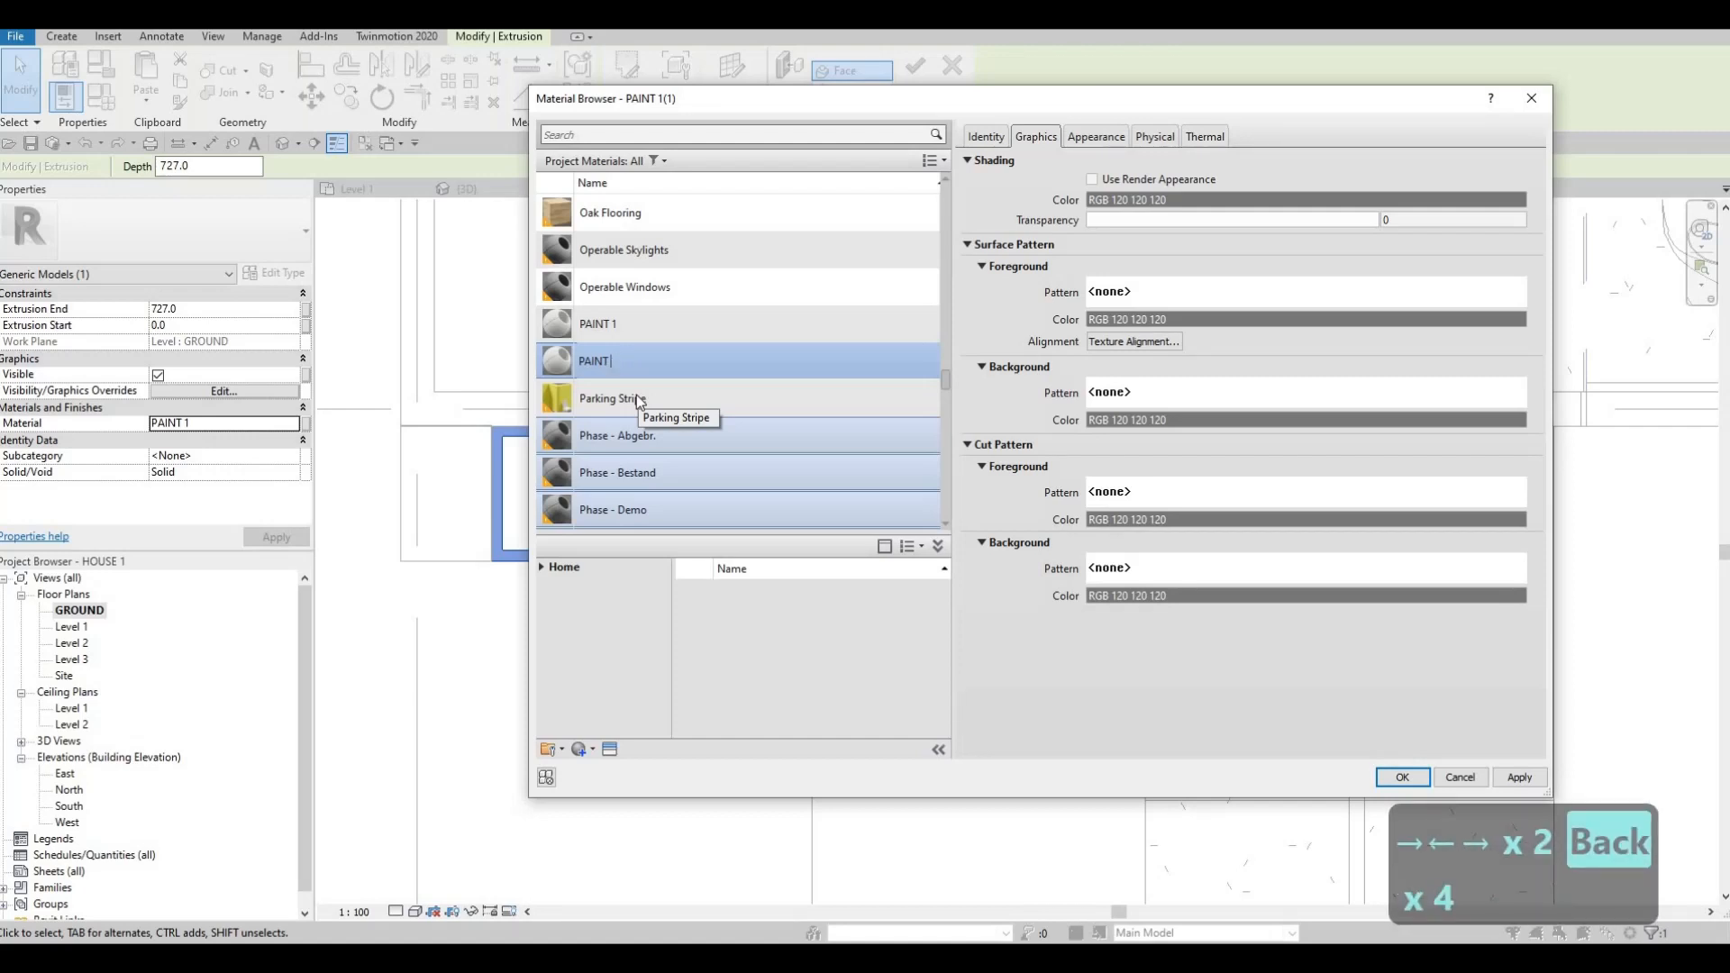
pyautogui.write('2')
pyautogui.press('Return')
pyautogui.click(1403, 778)
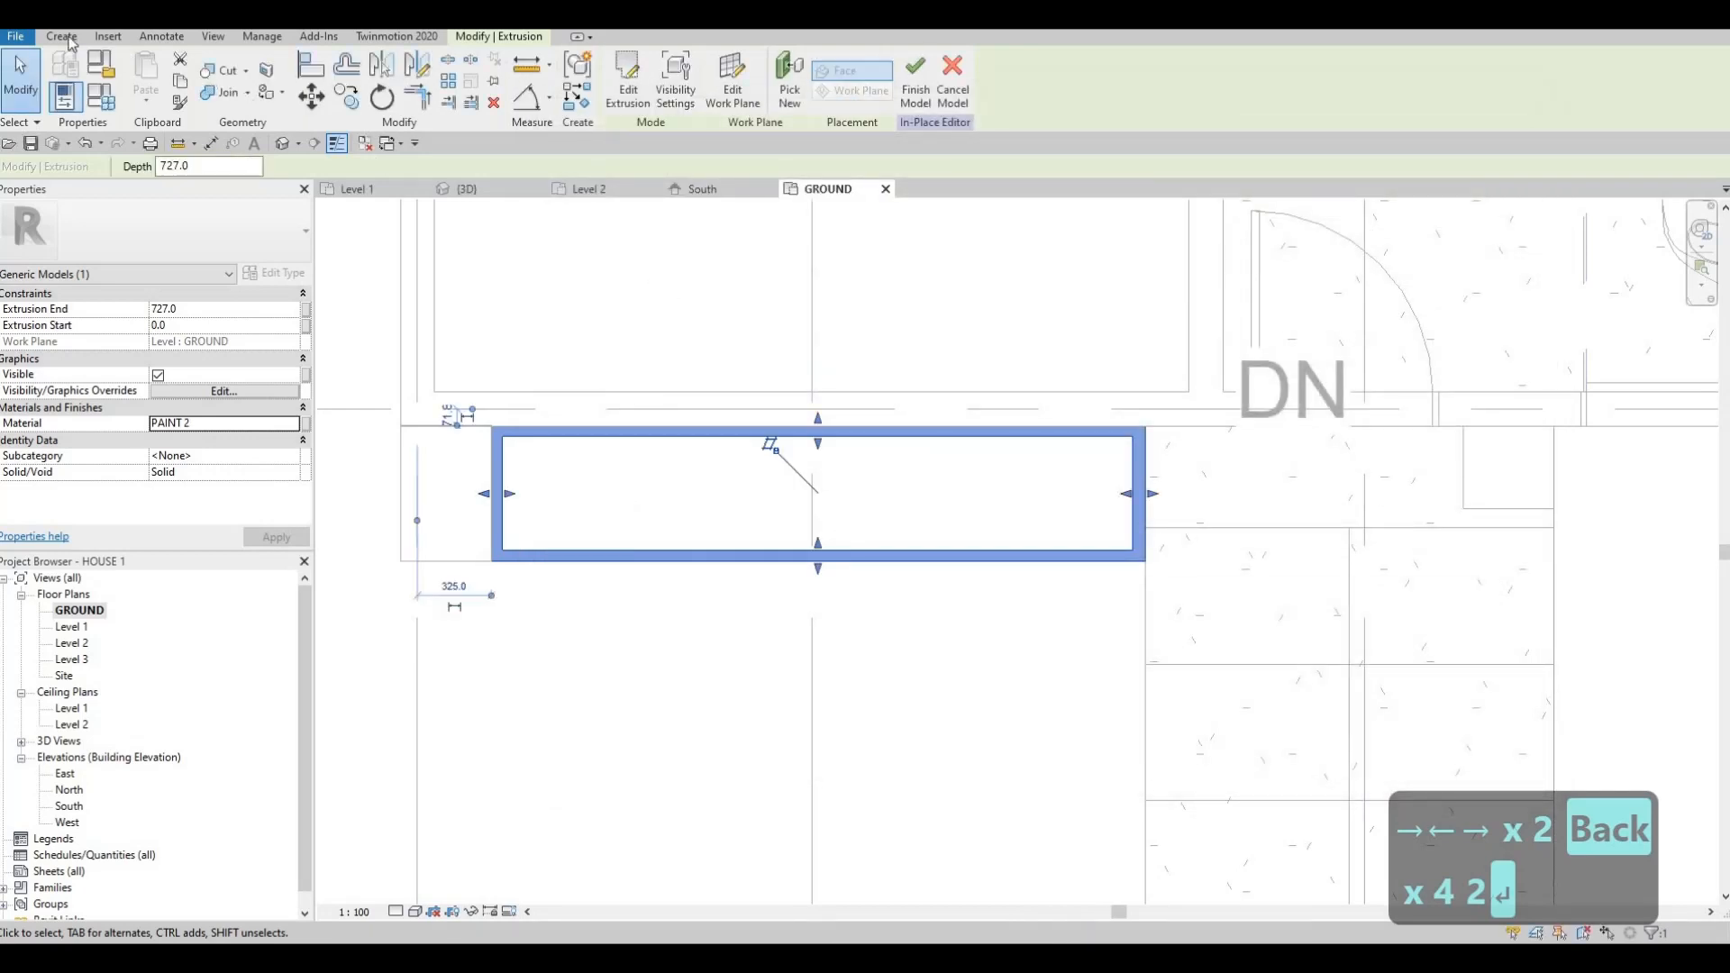
# - Create a second extrusion from a rectangle traced inside the box's inner opening, 500 mm wide, and finish its sketch
pyautogui.click(61, 36)
pyautogui.click(144, 77)
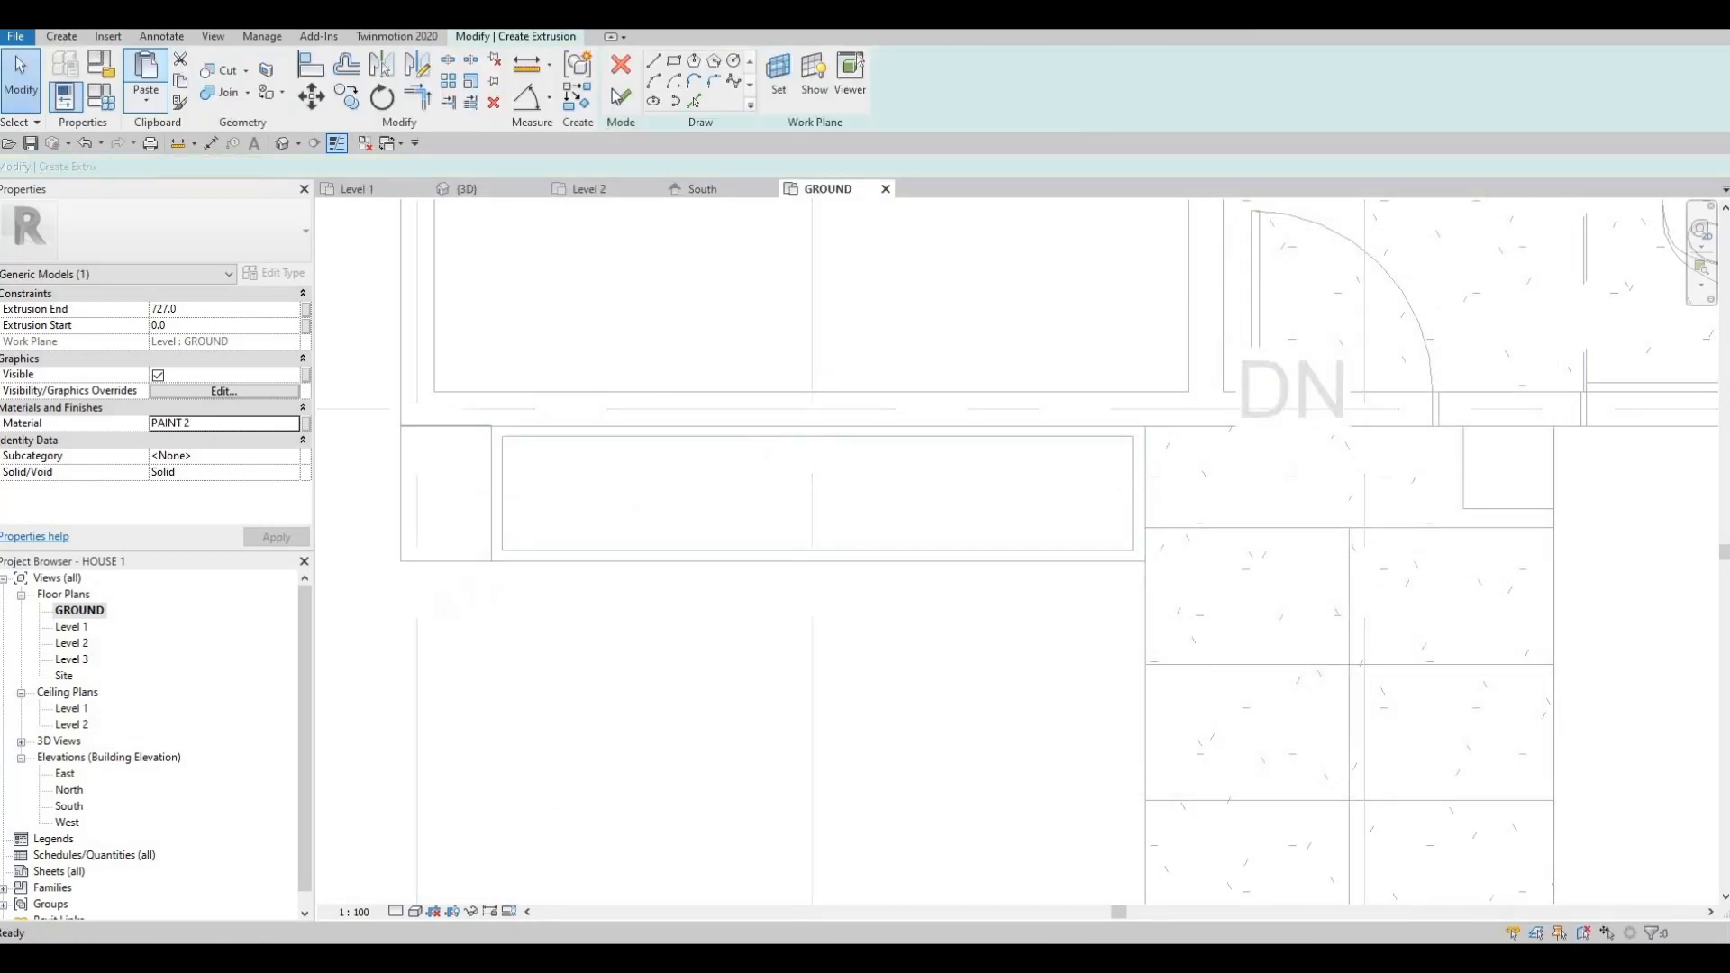
pyautogui.click(674, 64)
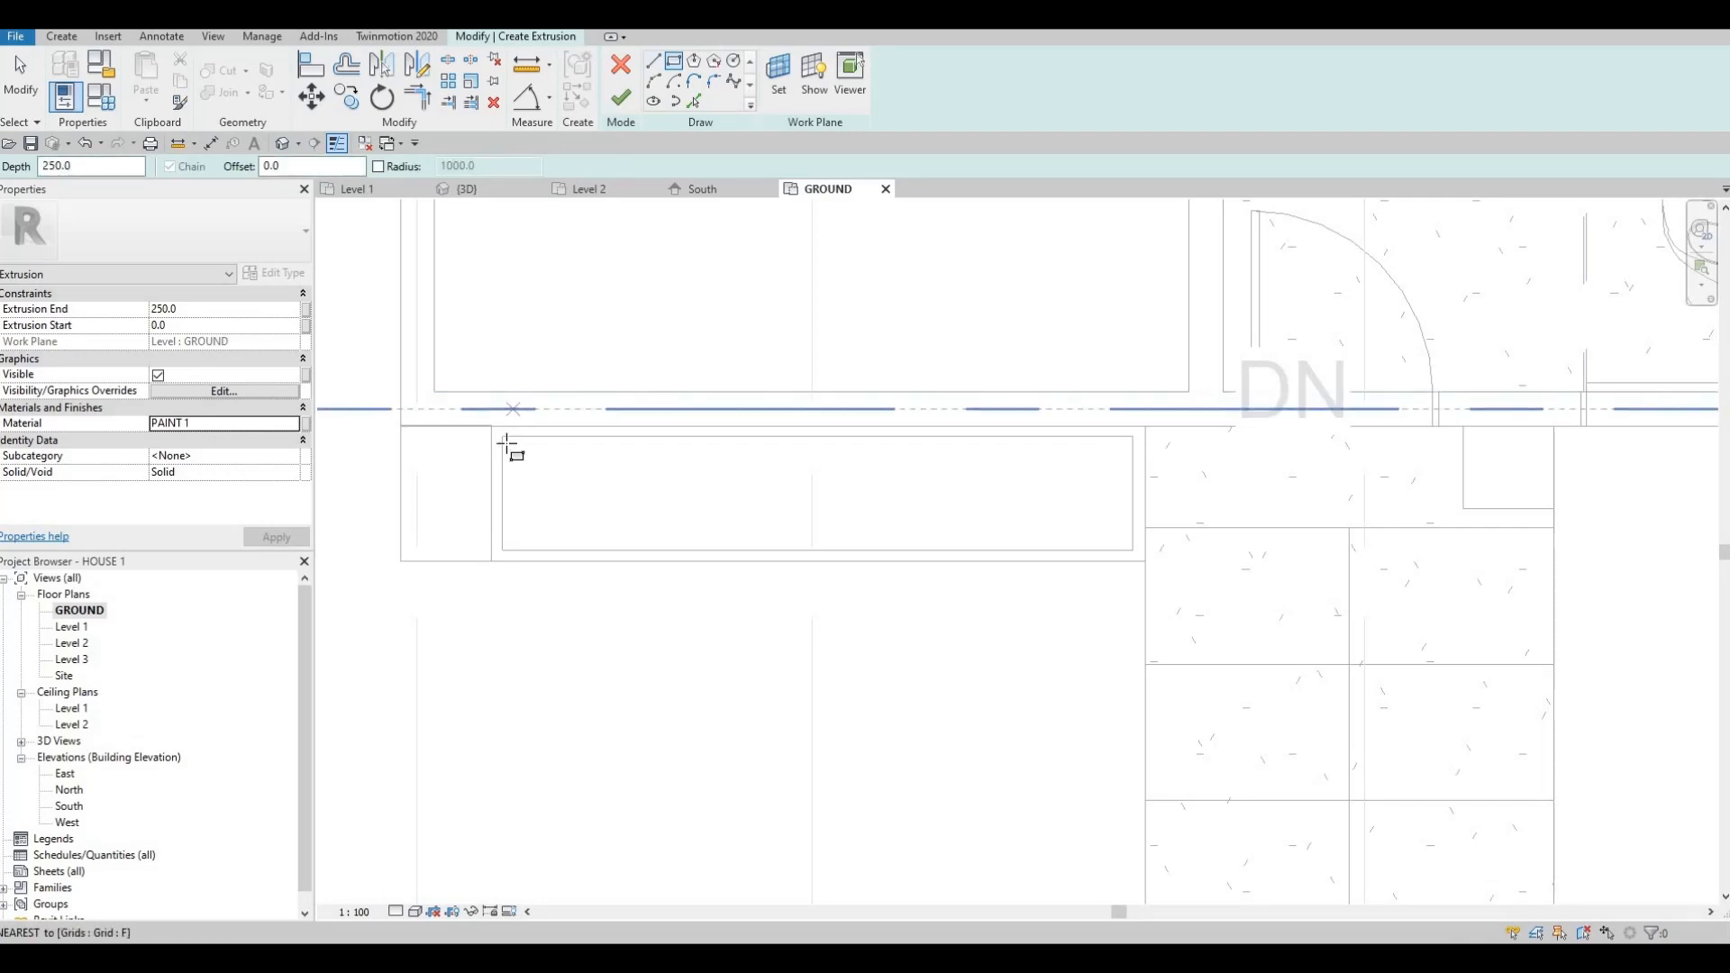
pyautogui.click(502, 436)
pyautogui.click(1133, 550)
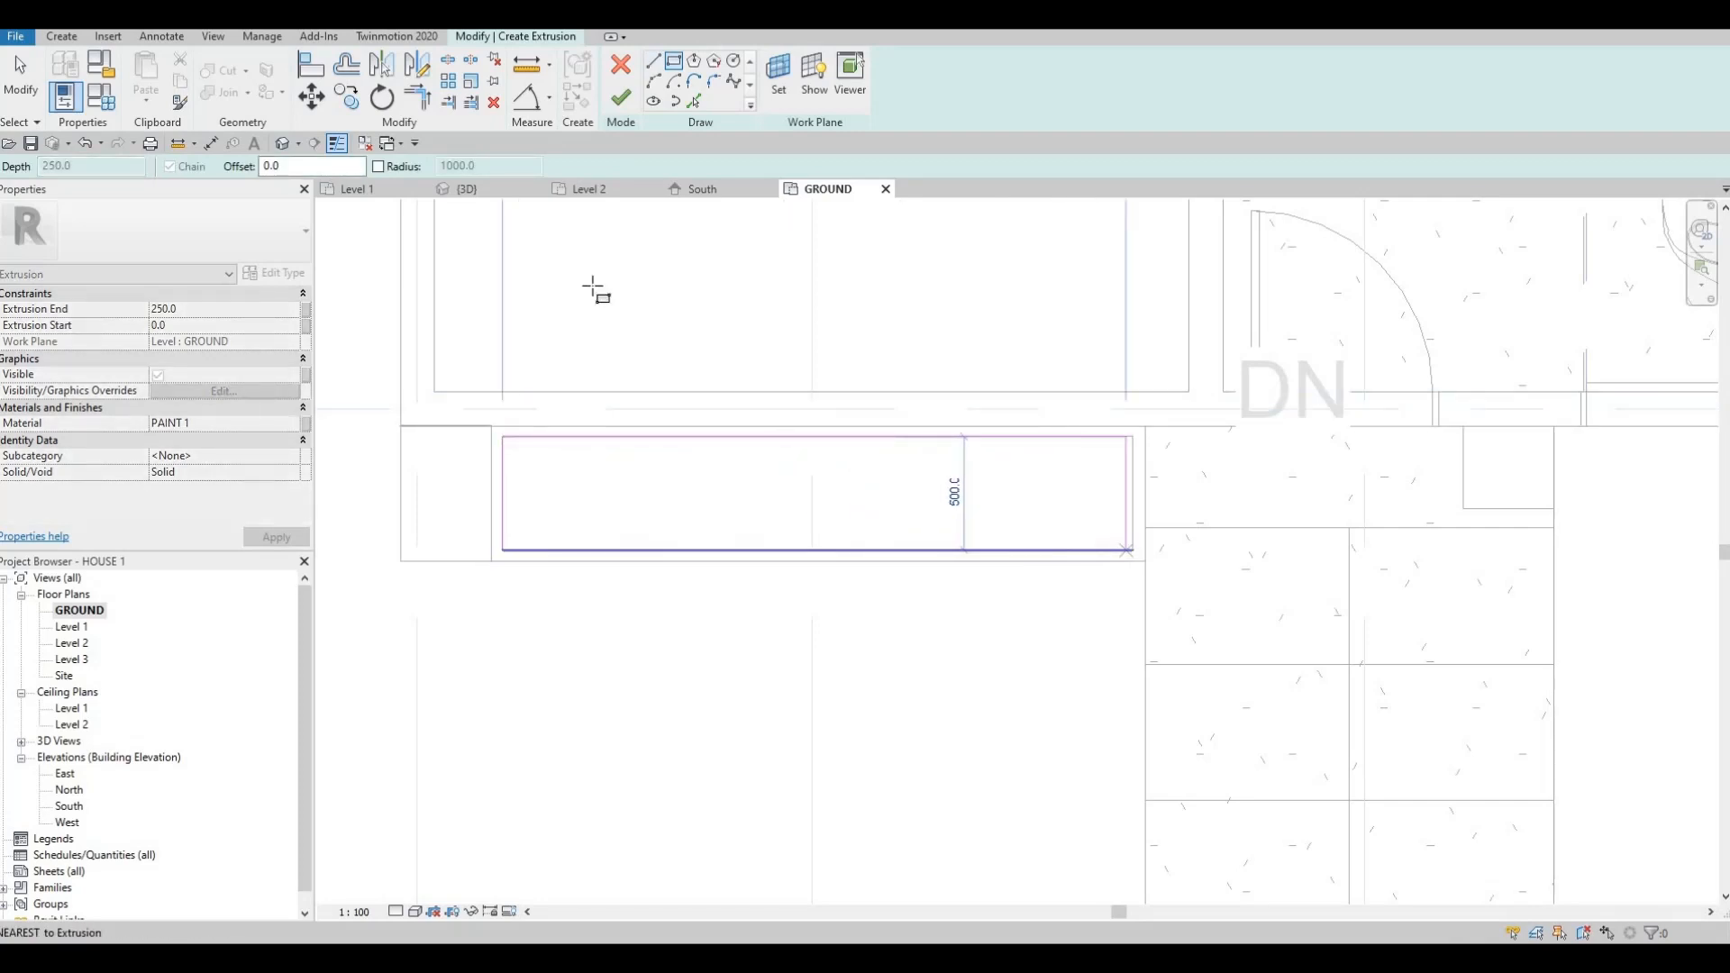
pyautogui.click(621, 98)
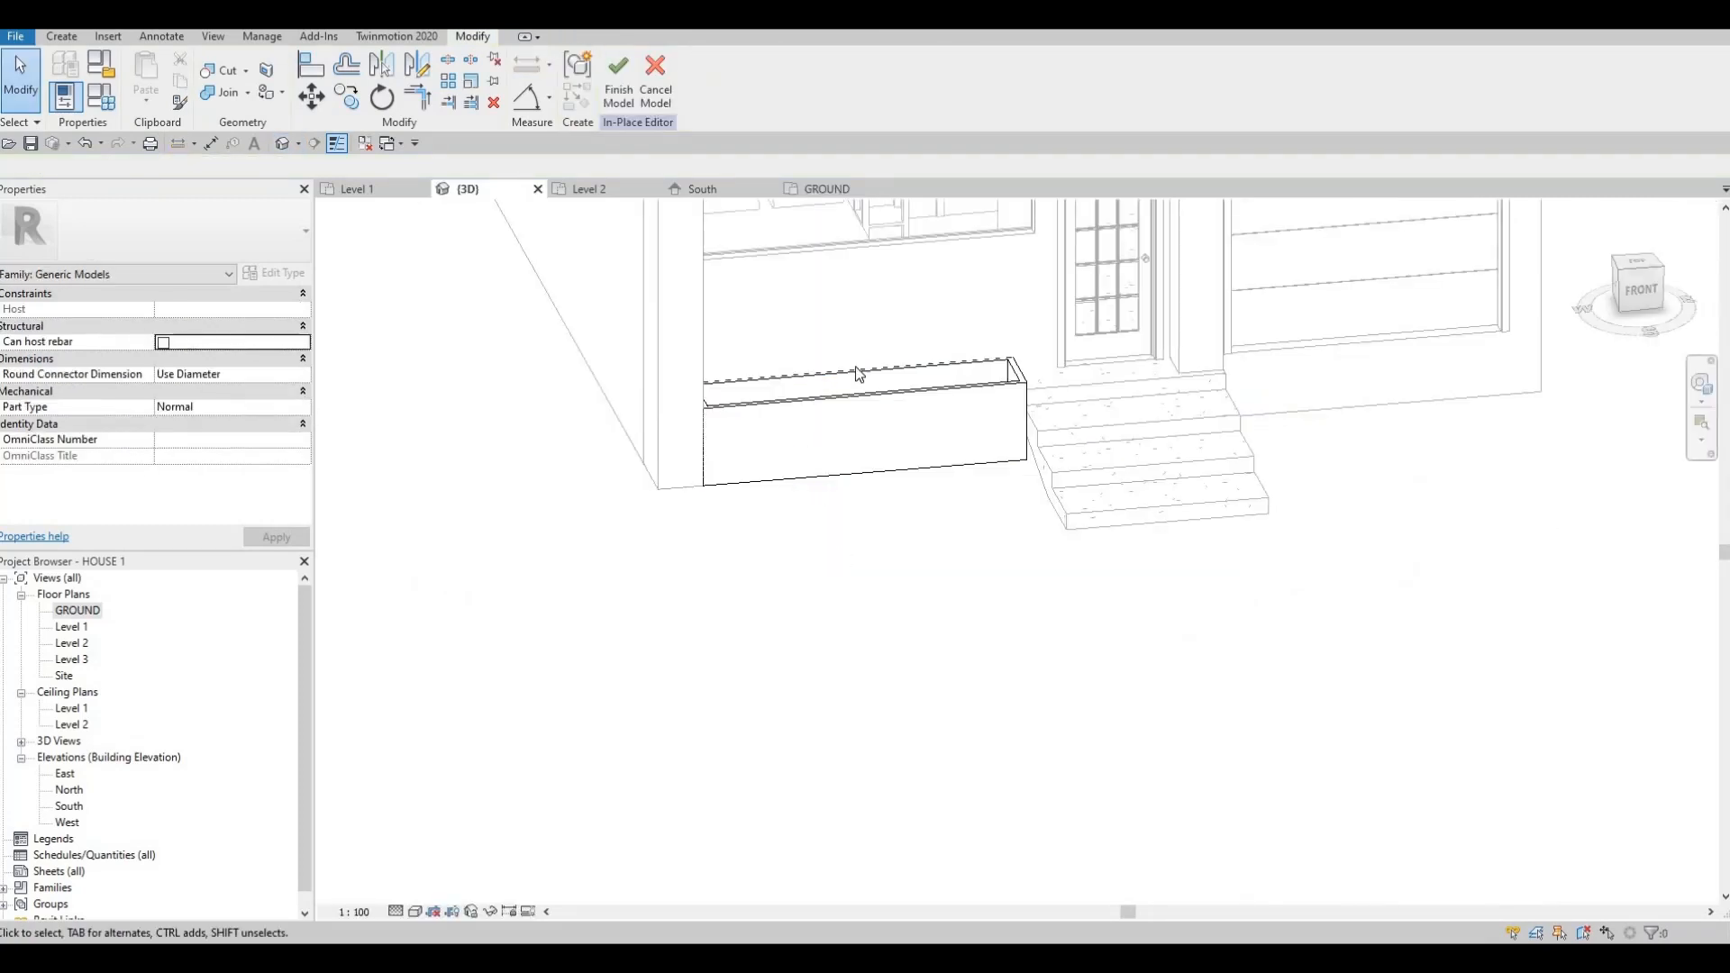
# - In the 3D view, raise the top of the inner fill extrusion to about 688 mm, just below the box's rim
pyautogui.keyDown('shift'); pyautogui.moveTo(857, 374); pyautogui.dragTo(882, 439, button='middle'); pyautogui.keyUp('shift')
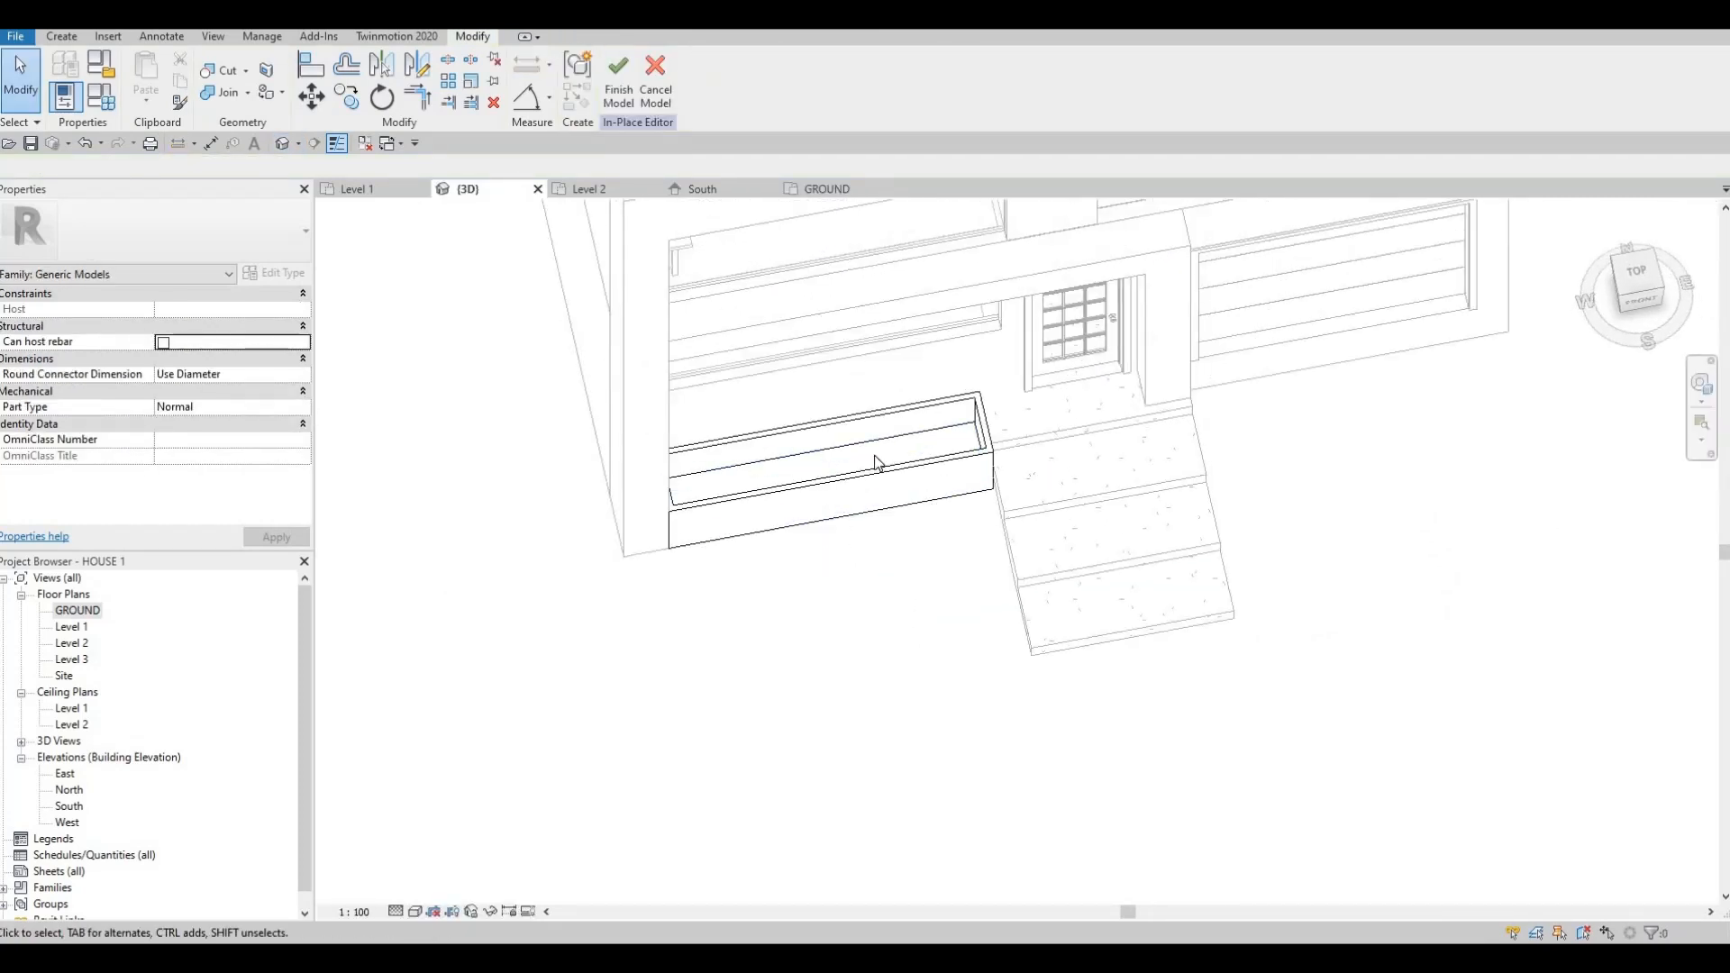
pyautogui.click(827, 452)
pyautogui.moveTo(826, 452); pyautogui.dragTo(863, 455)
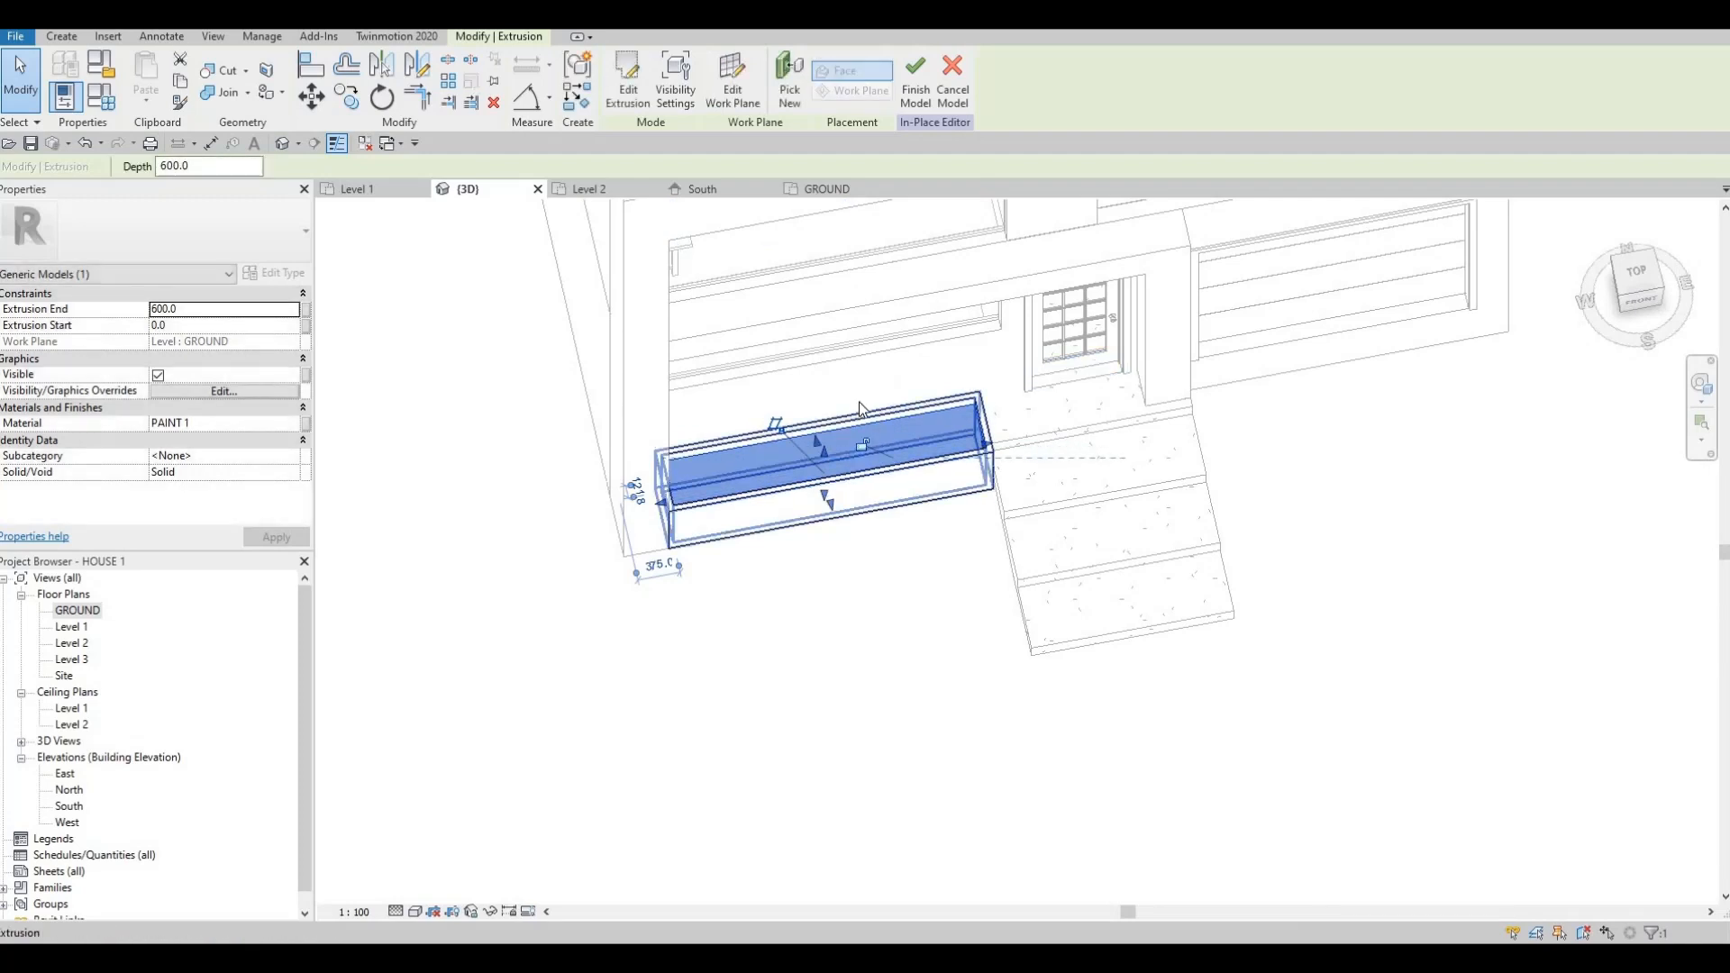
pyautogui.keyDown('shift'); pyautogui.moveTo(862, 449); pyautogui.dragTo(836, 405, button='middle'); pyautogui.keyUp('shift')
pyautogui.scroll(1, 836, 405)
pyautogui.scroll(2, 836, 405)
pyautogui.keyDown('shift'); pyautogui.moveTo(801, 465); pyautogui.dragTo(807, 457, button='middle'); pyautogui.keyUp('shift')
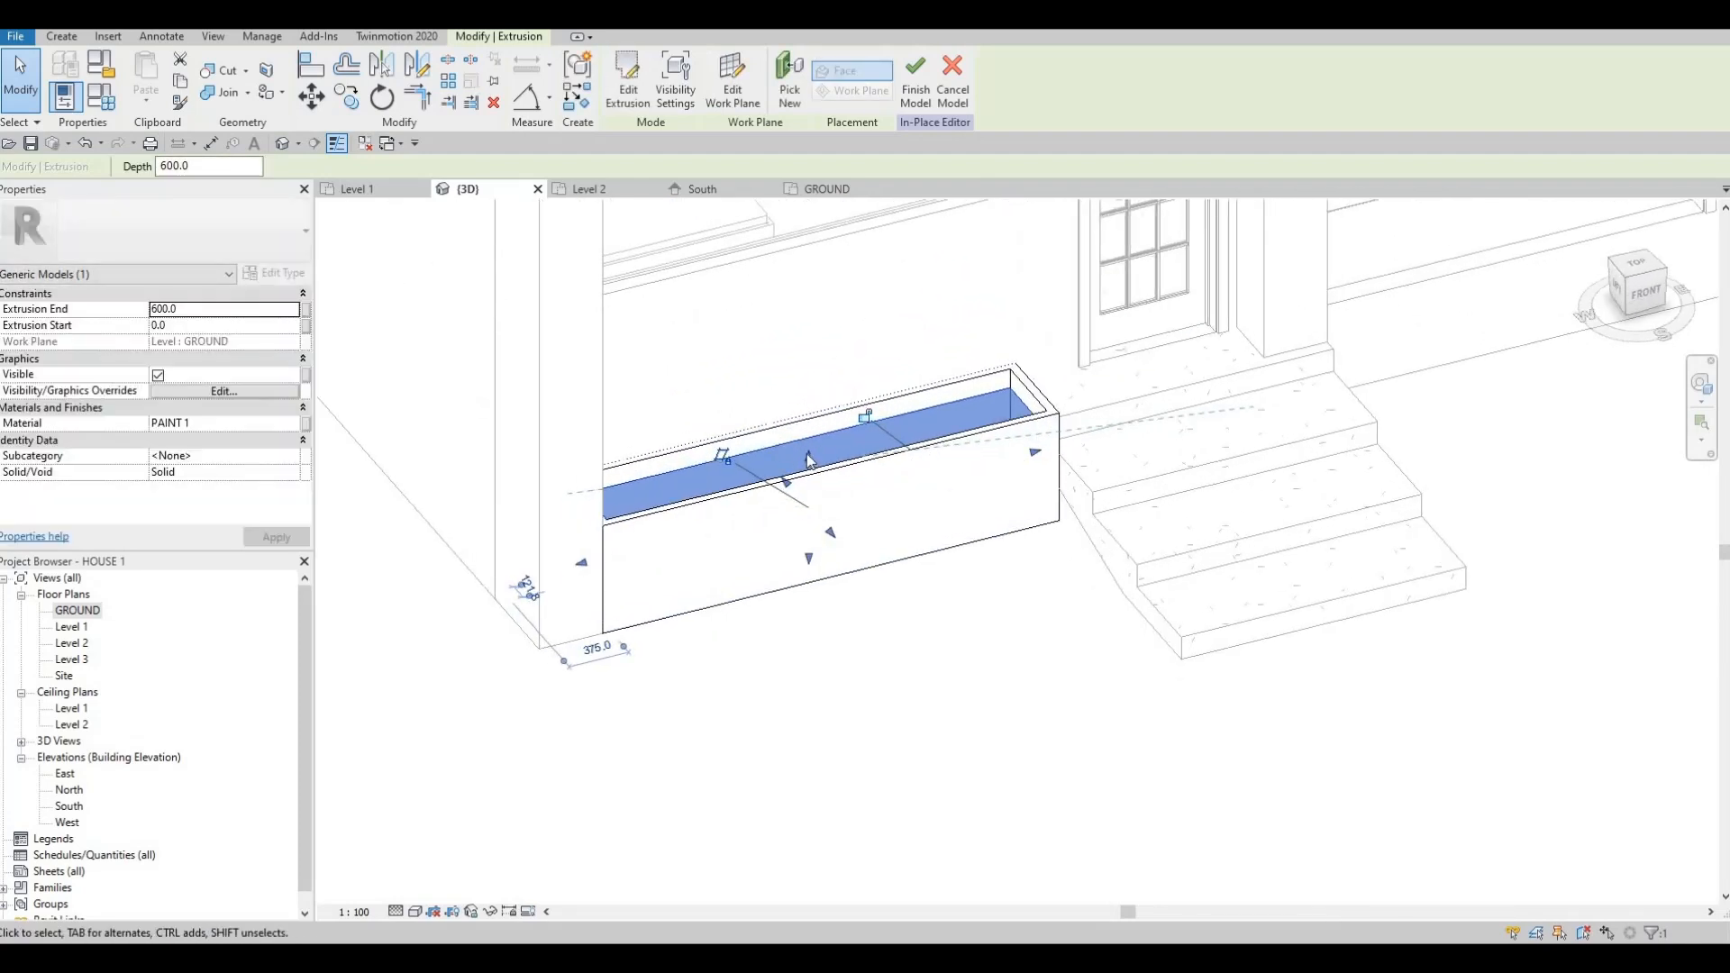
pyautogui.scroll(1, 813, 460)
pyautogui.moveTo(810, 463); pyautogui.dragTo(810, 454)
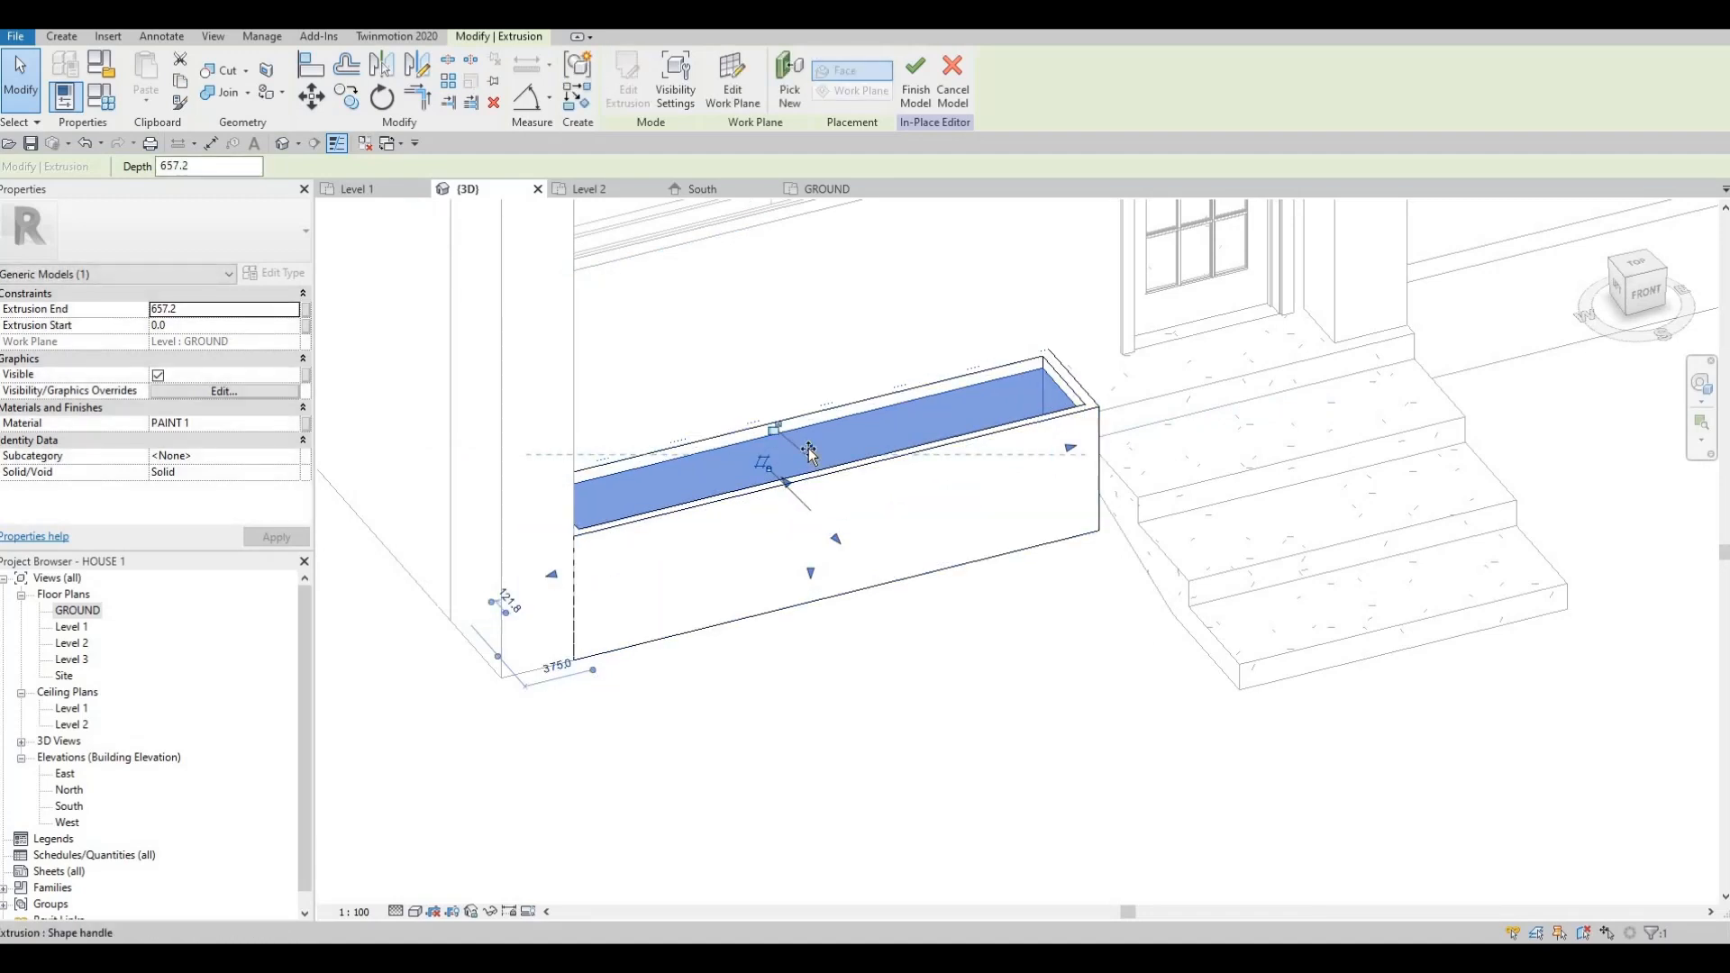
pyautogui.moveTo(809, 448); pyautogui.dragTo(819, 425)
pyautogui.scroll(5, 804, 460)
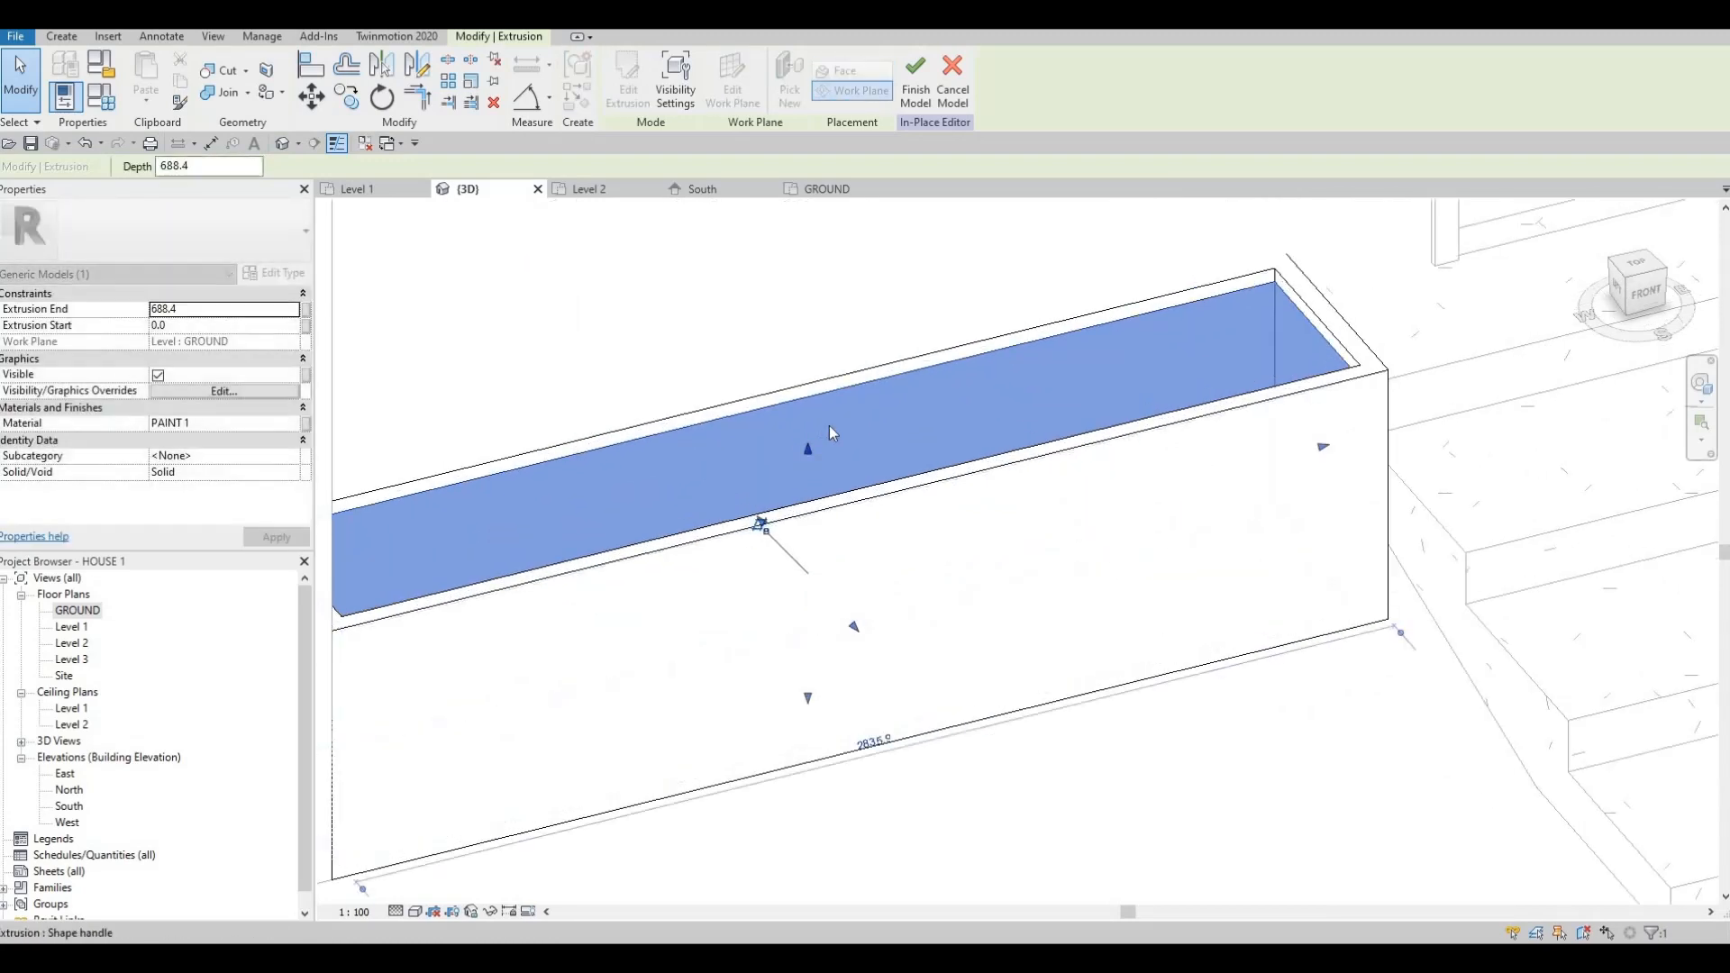
pyautogui.scroll(-4, 827, 425)
pyautogui.scroll(-3, 872, 473)
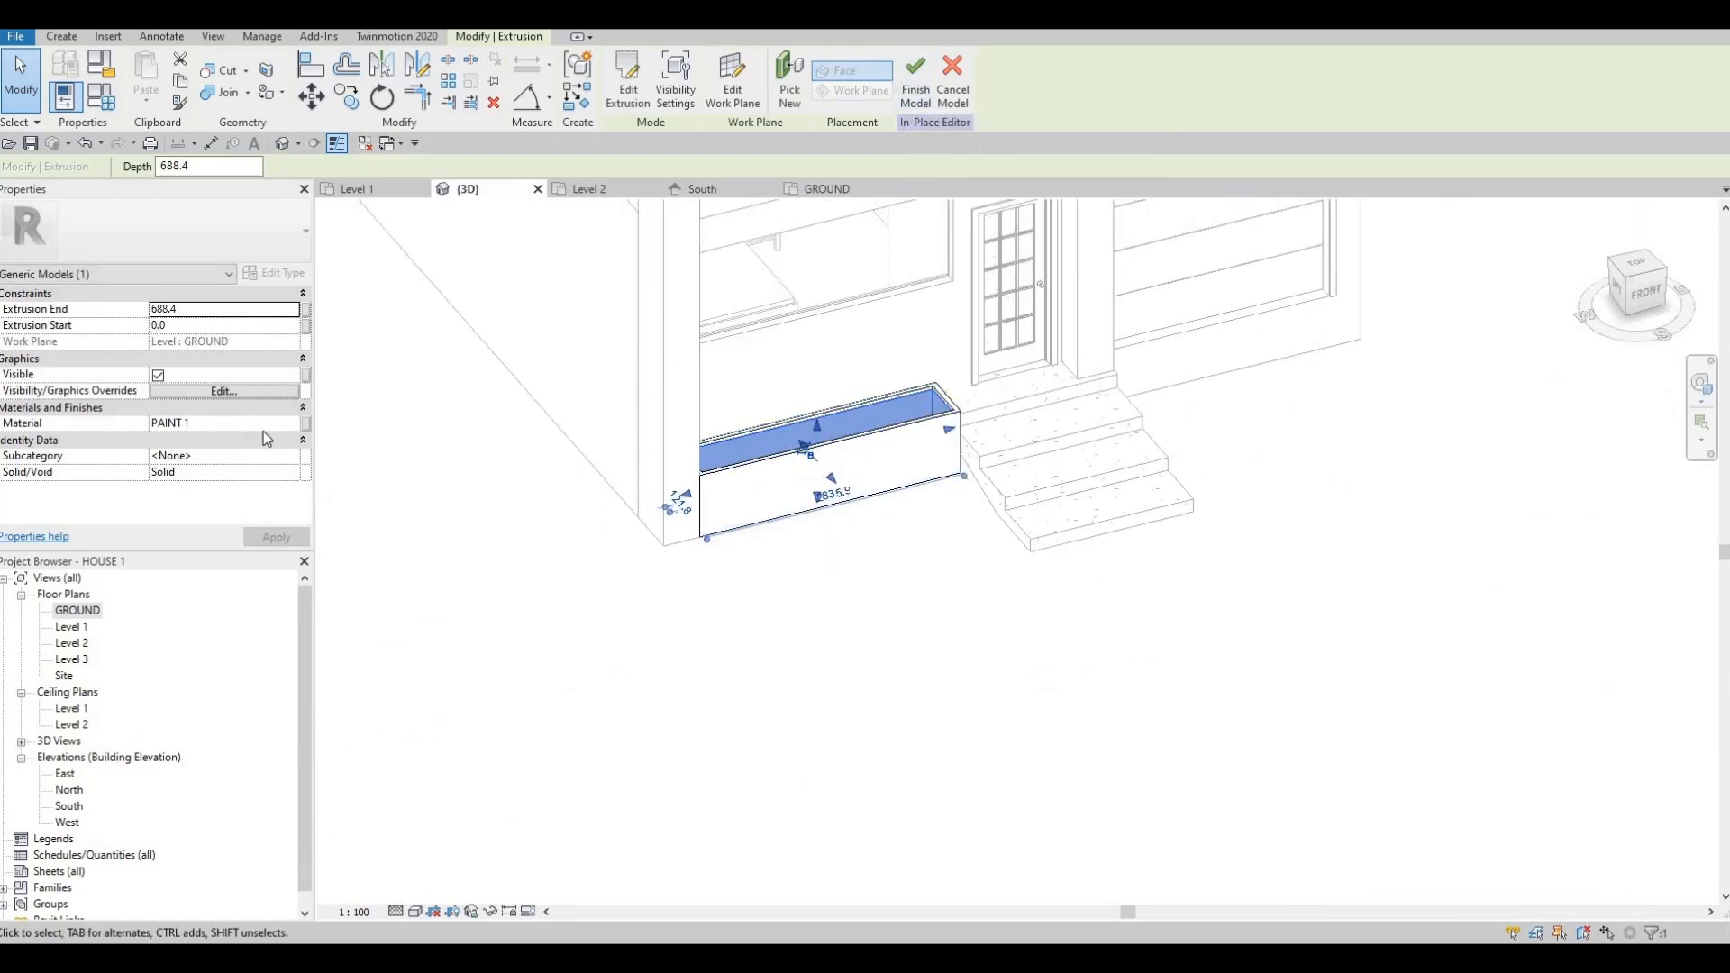
# - Duplicate the fill extrusion's PAINT 1 material as PAINT 3 and assign it to the fill
pyautogui.click(296, 426)
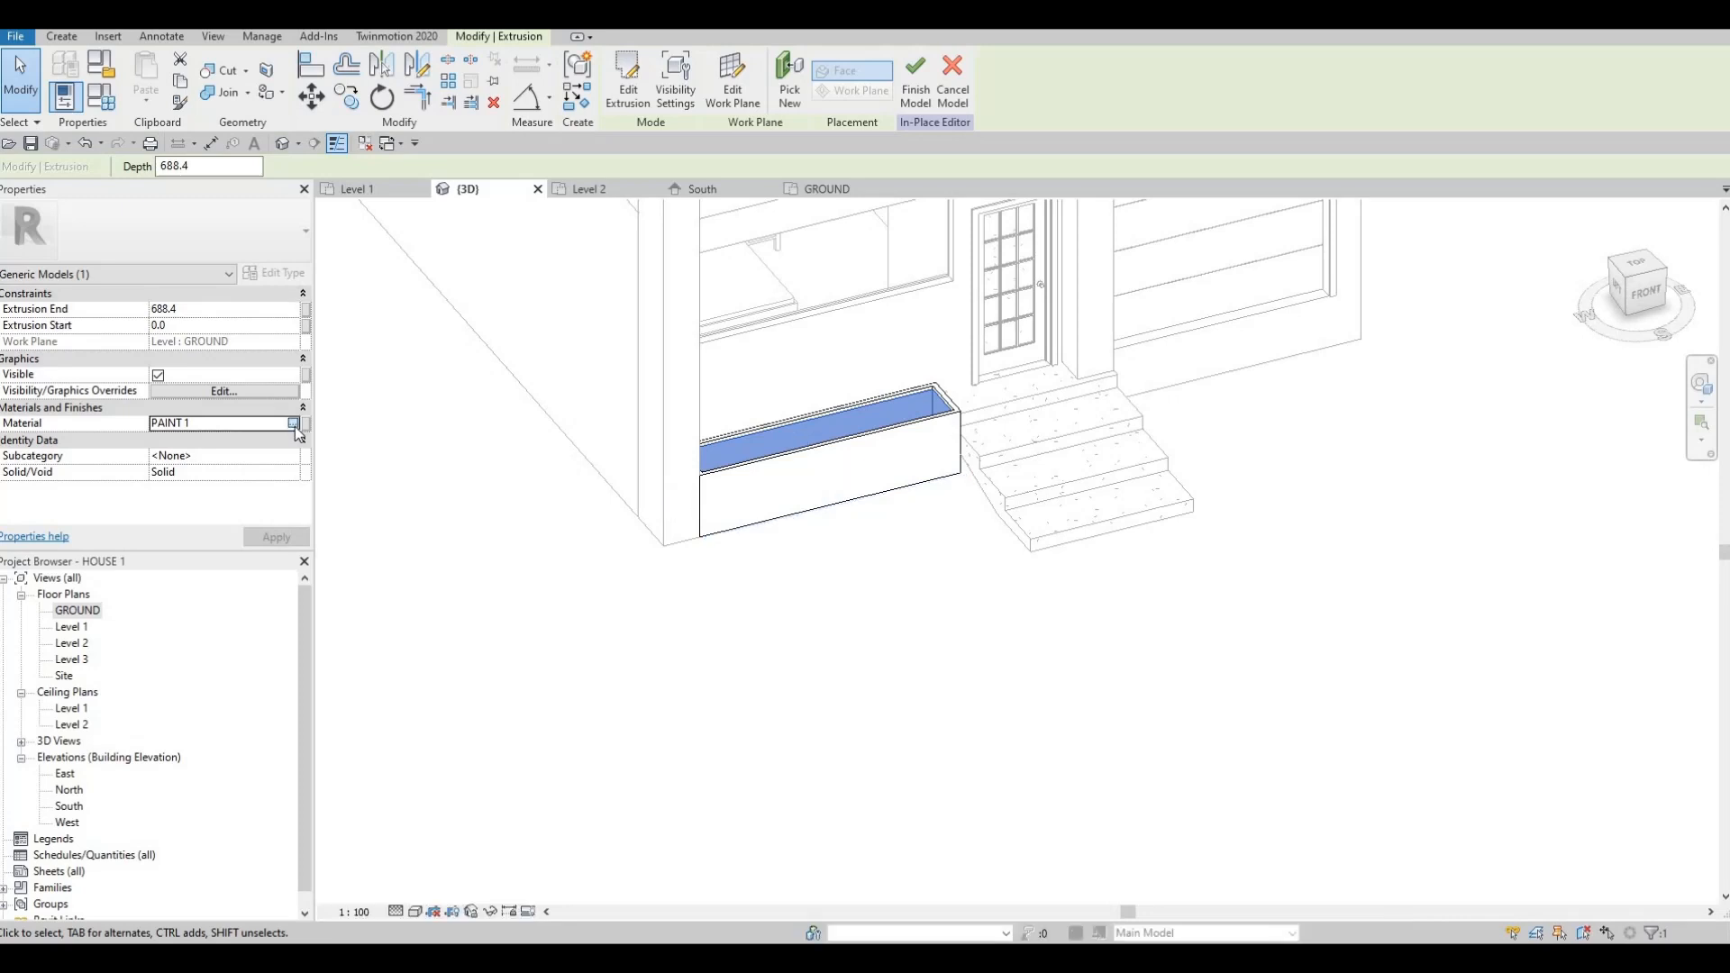
pyautogui.click(305, 423)
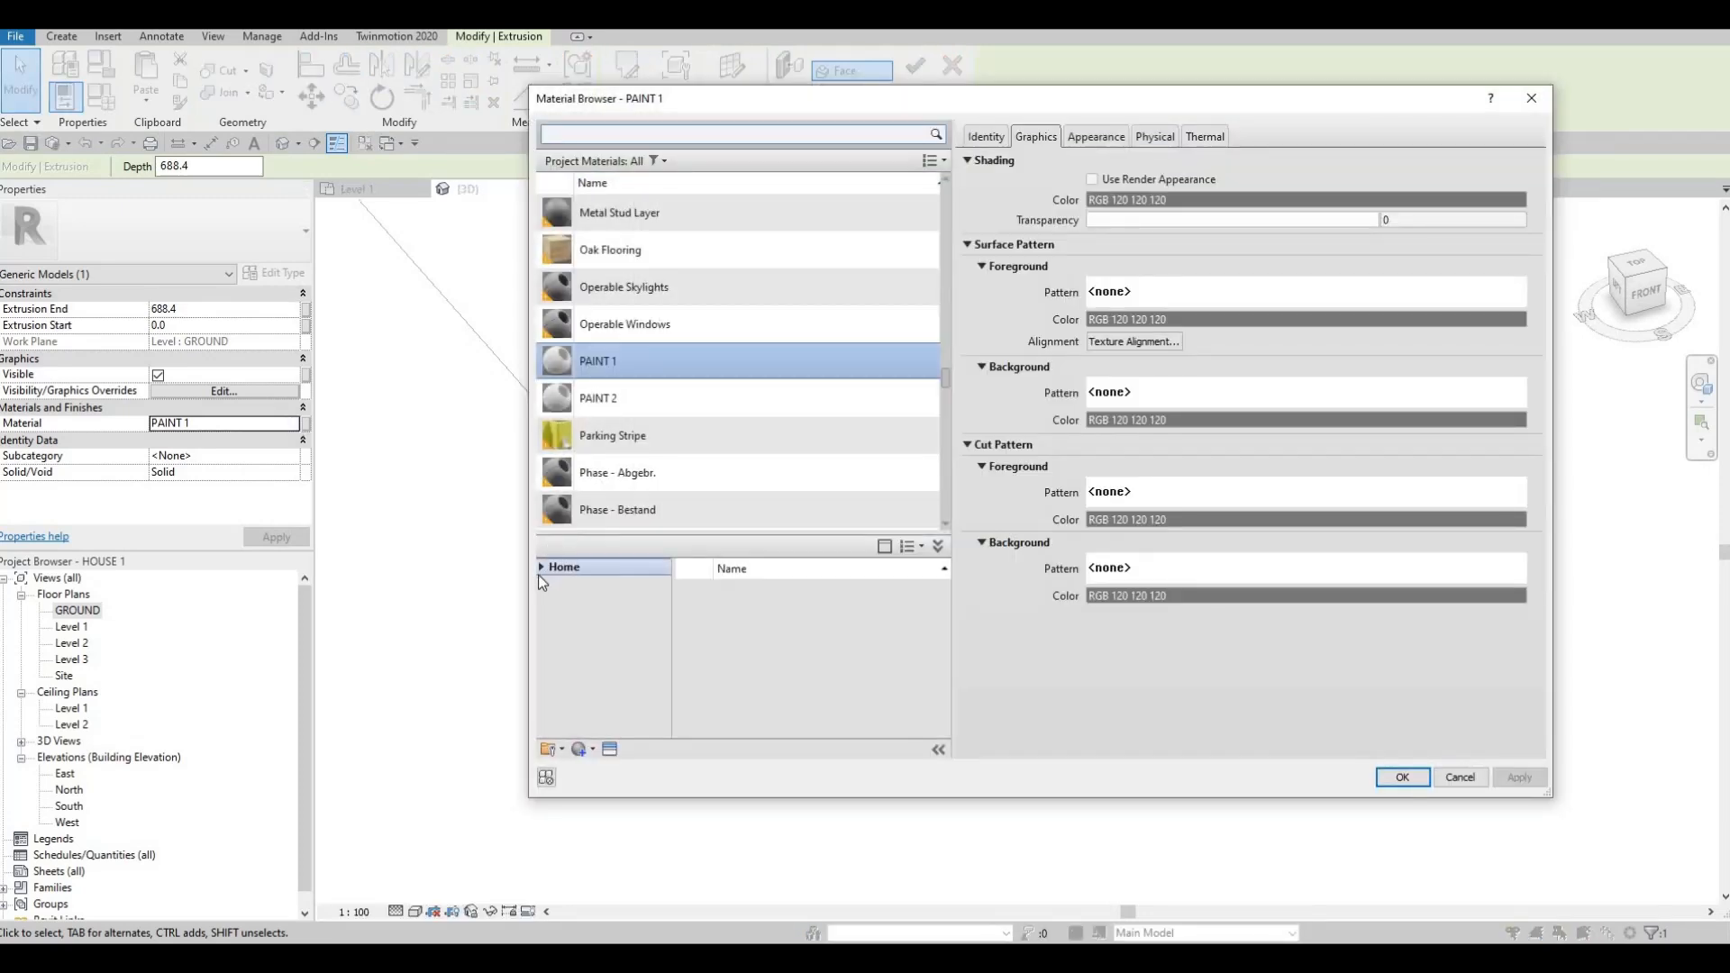
pyautogui.click(591, 749)
pyautogui.click(631, 783)
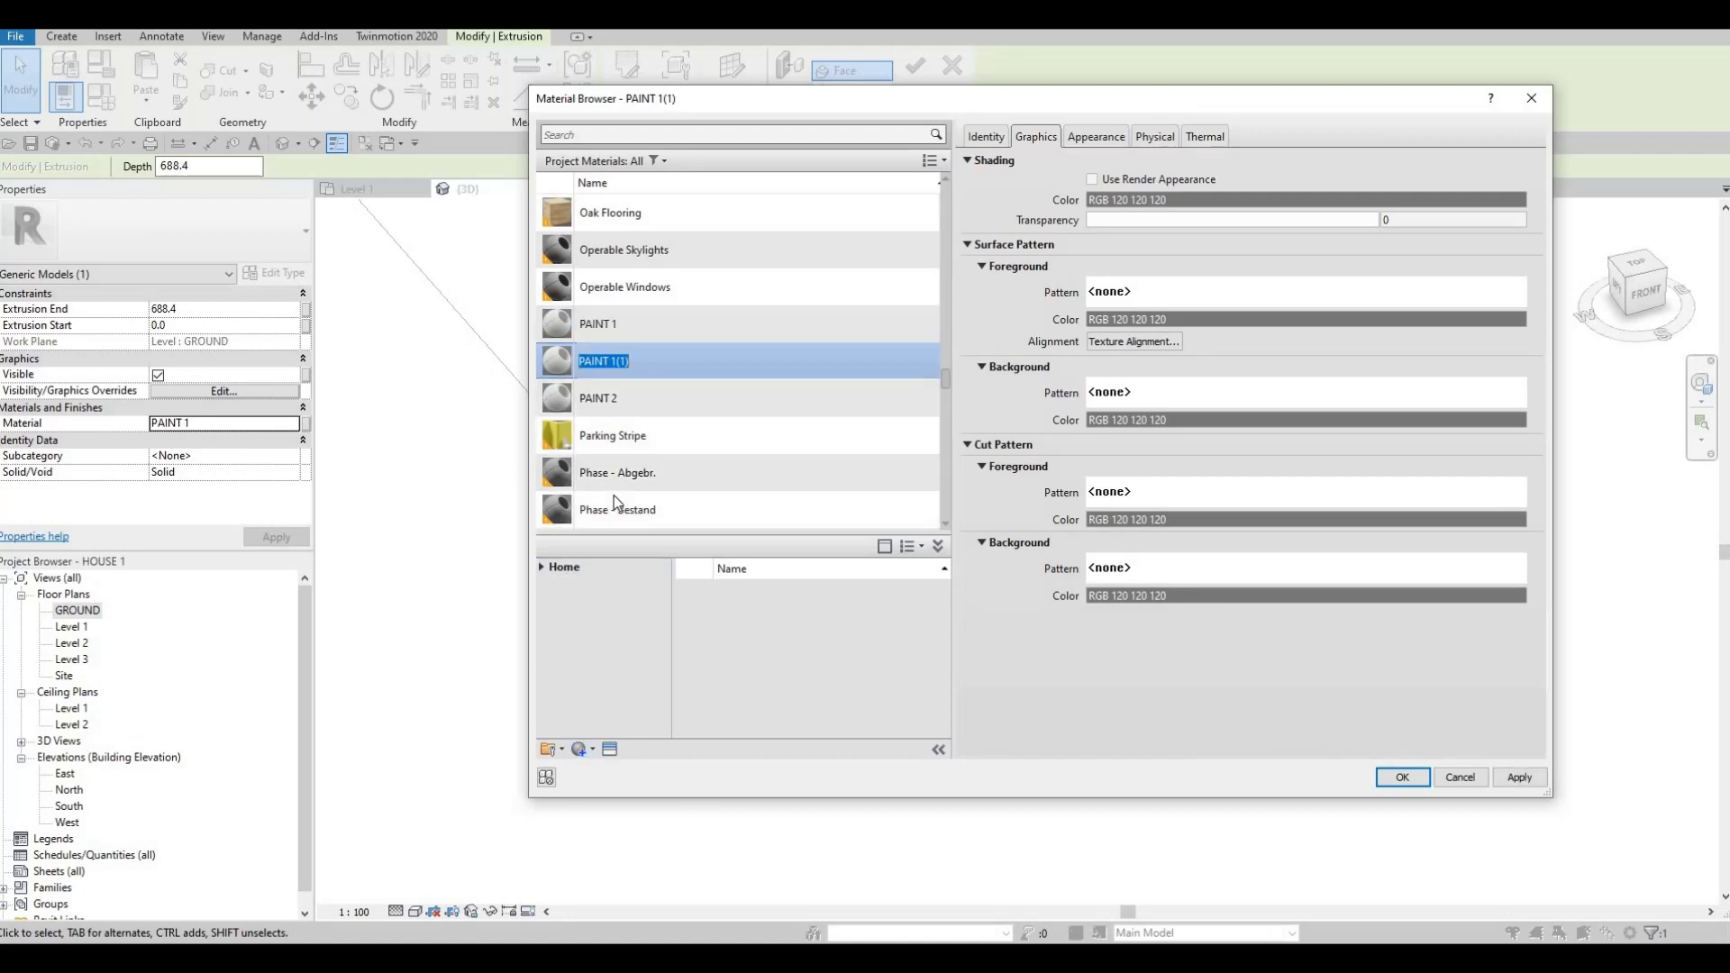
pyautogui.press('Right')
pyautogui.press('BackSpace')
pyautogui.press('BackSpace')
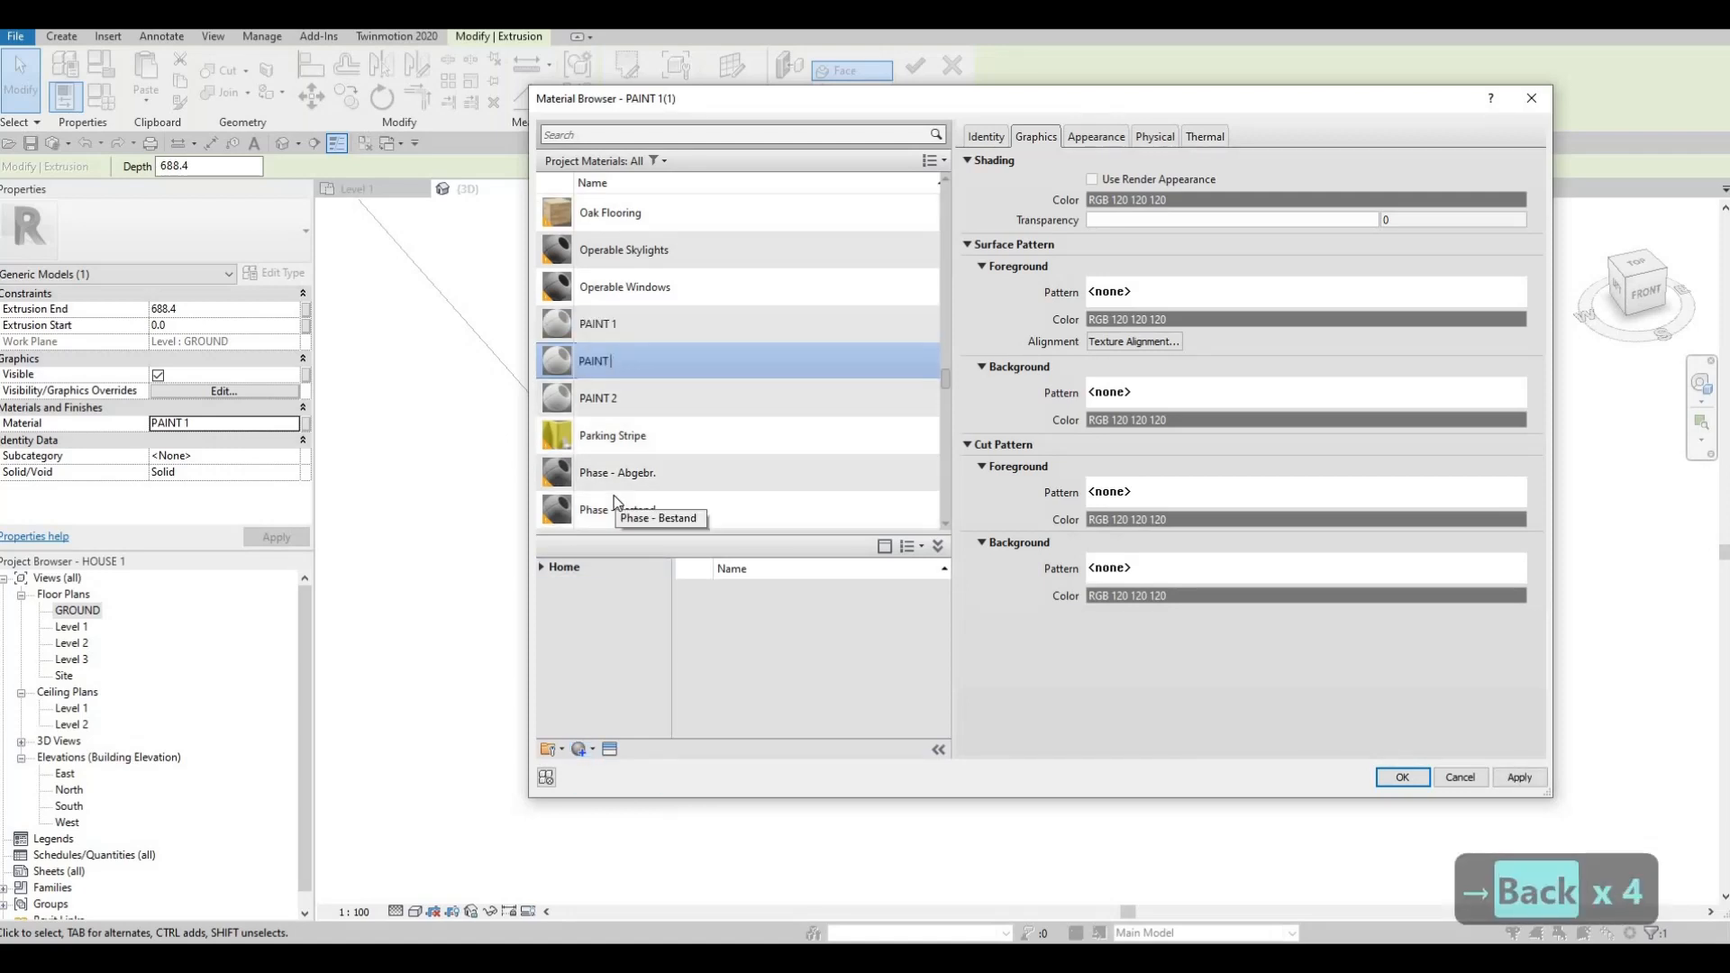
pyautogui.write('3')
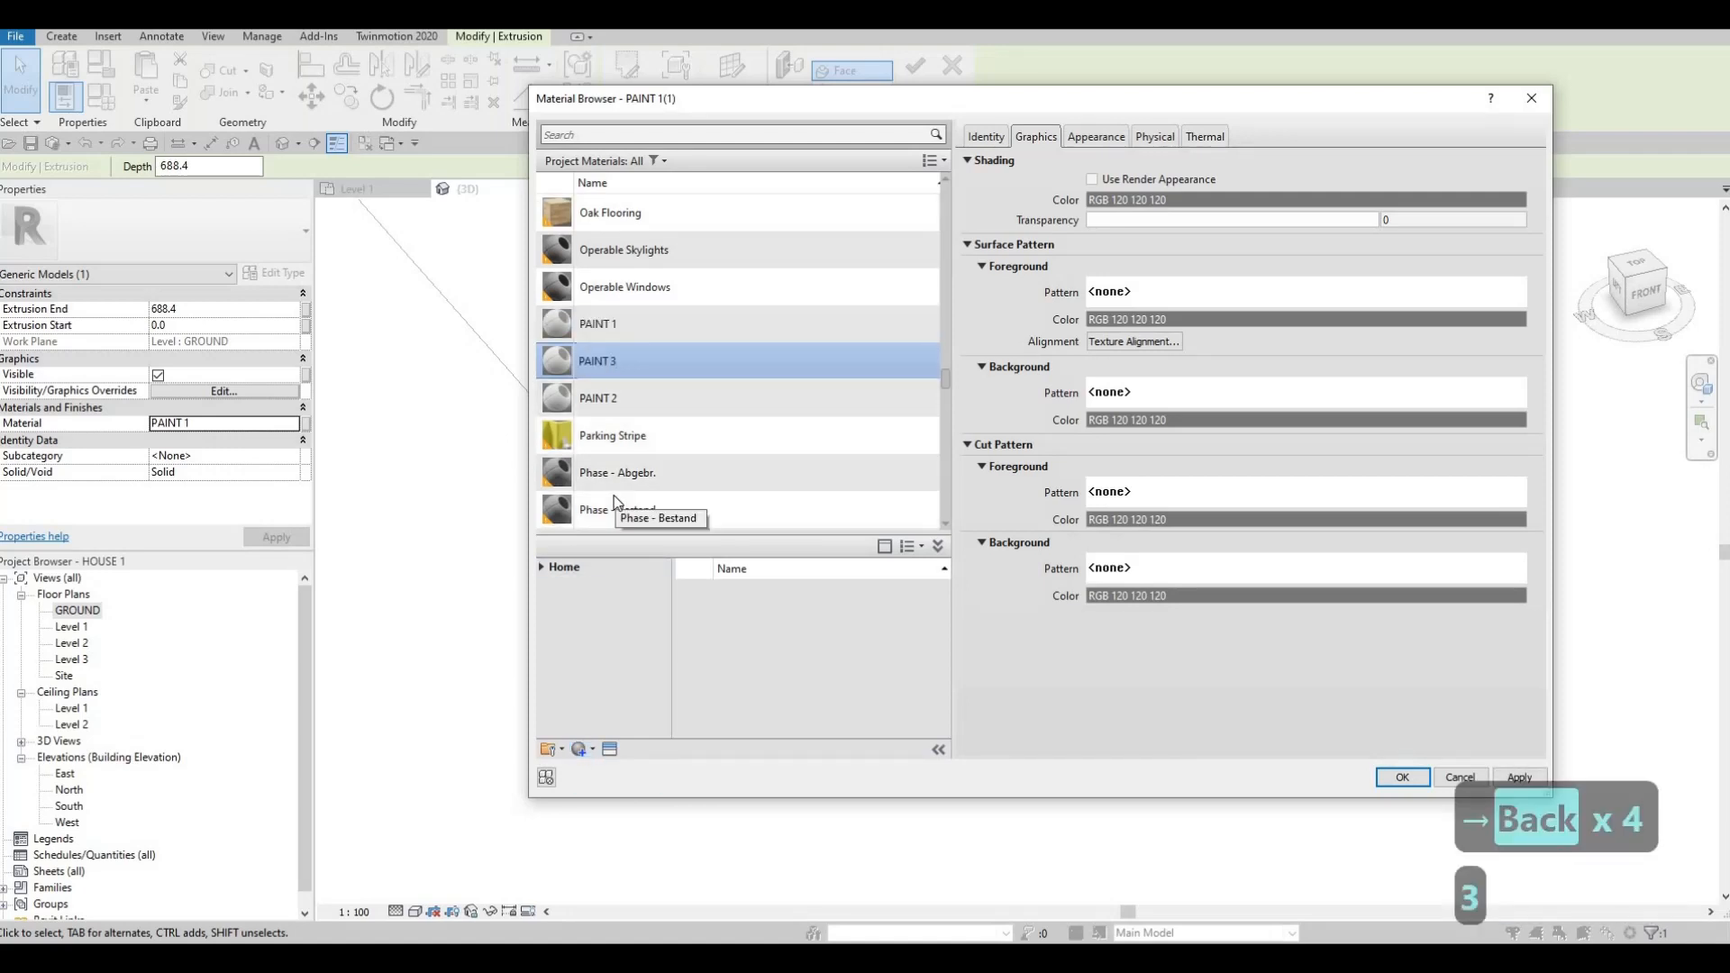
pyautogui.press('Return')
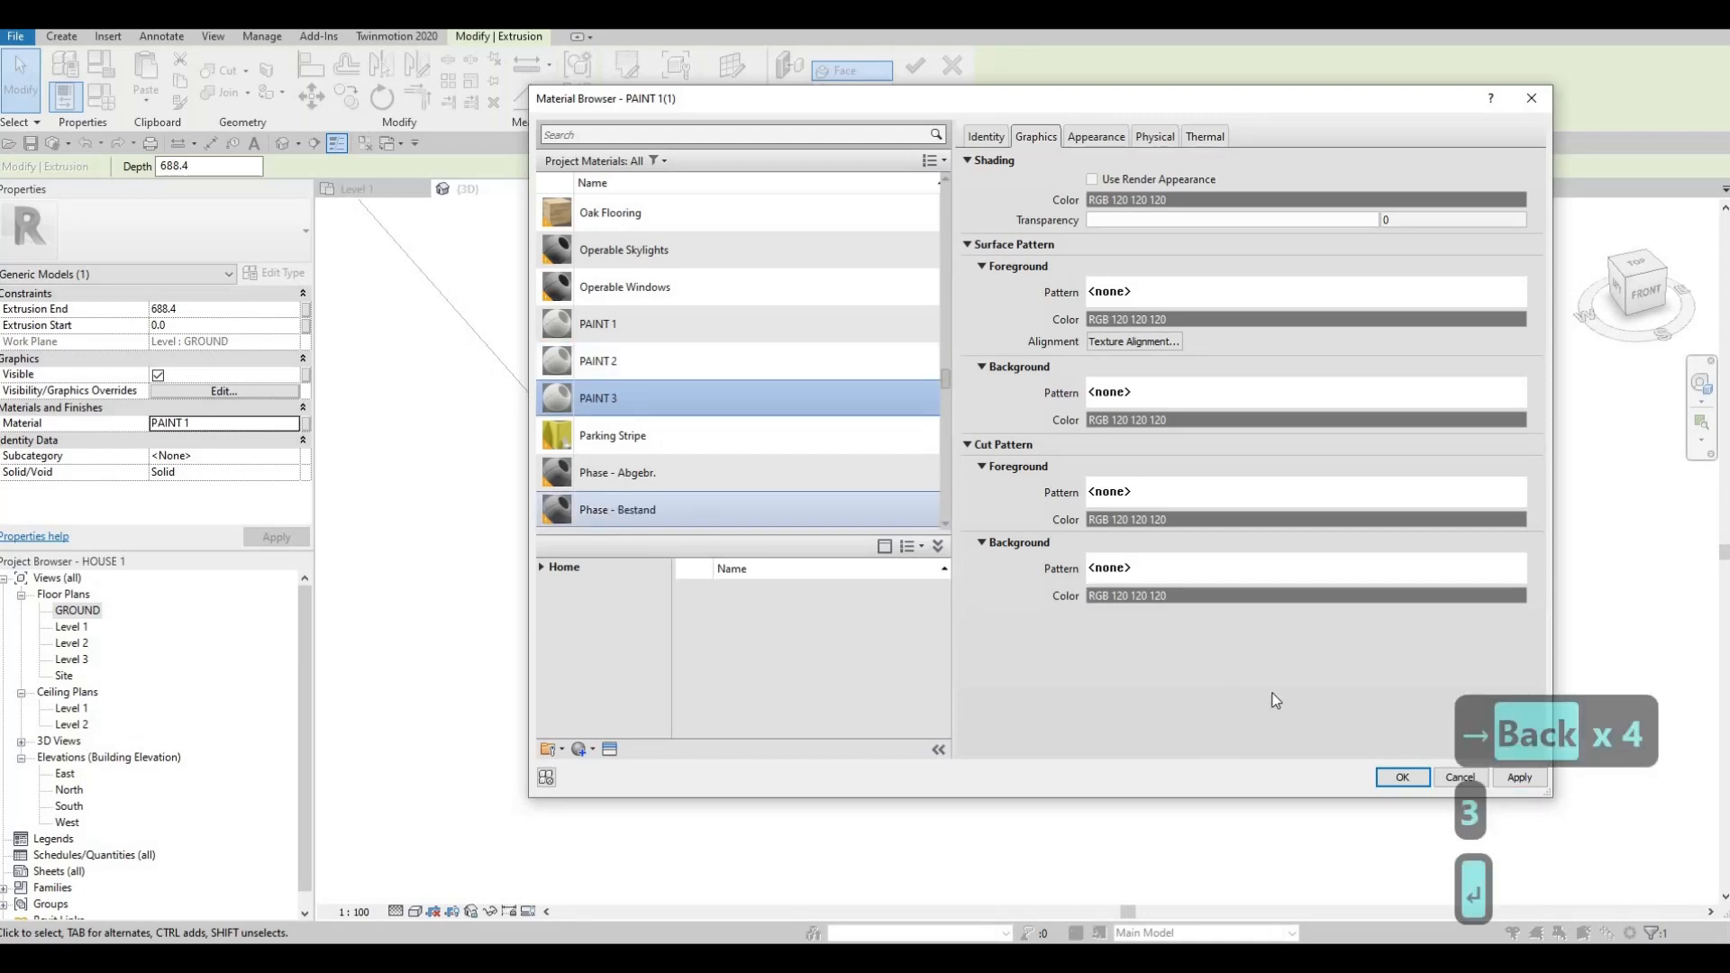
pyautogui.click(1405, 780)
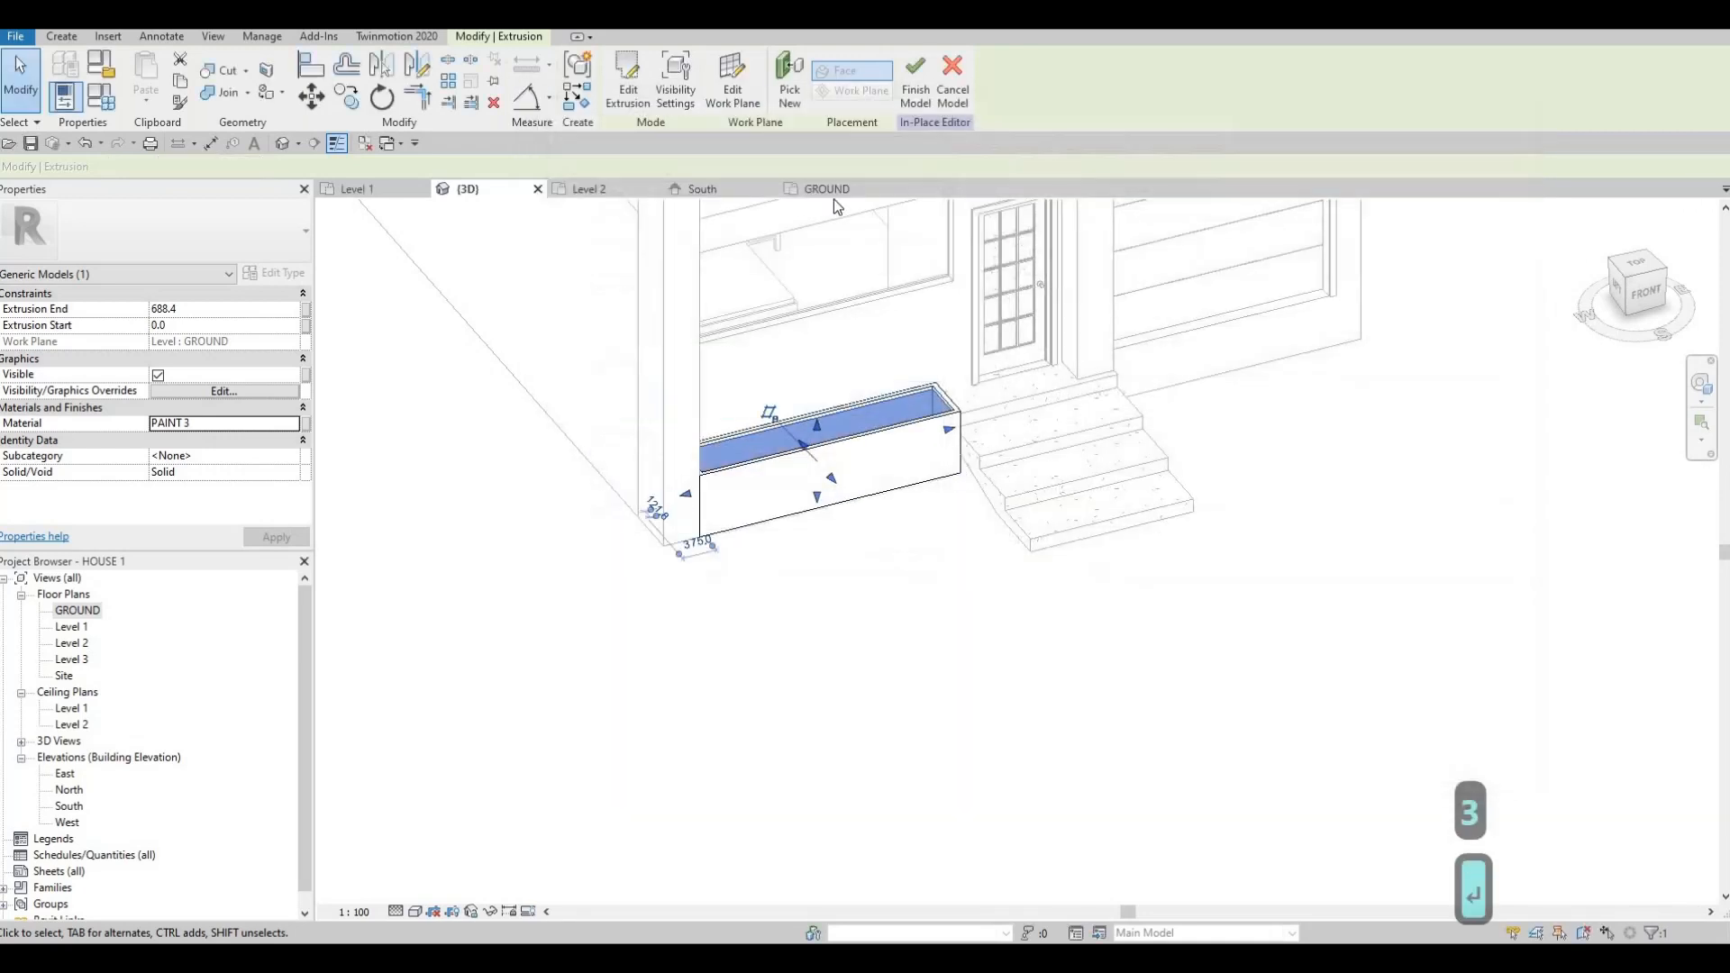
# - Finish the in-place model and inspect the completed planter box beside the entrance steps from several angles
pyautogui.click(915, 81)
pyautogui.press('Escape')
pyautogui.keyDown('shift'); pyautogui.moveTo(726, 398); pyautogui.dragTo(668, 469, button='middle'); pyautogui.keyUp('shift')
pyautogui.scroll(4, 781, 463)
pyautogui.scroll(1, 659, 434)
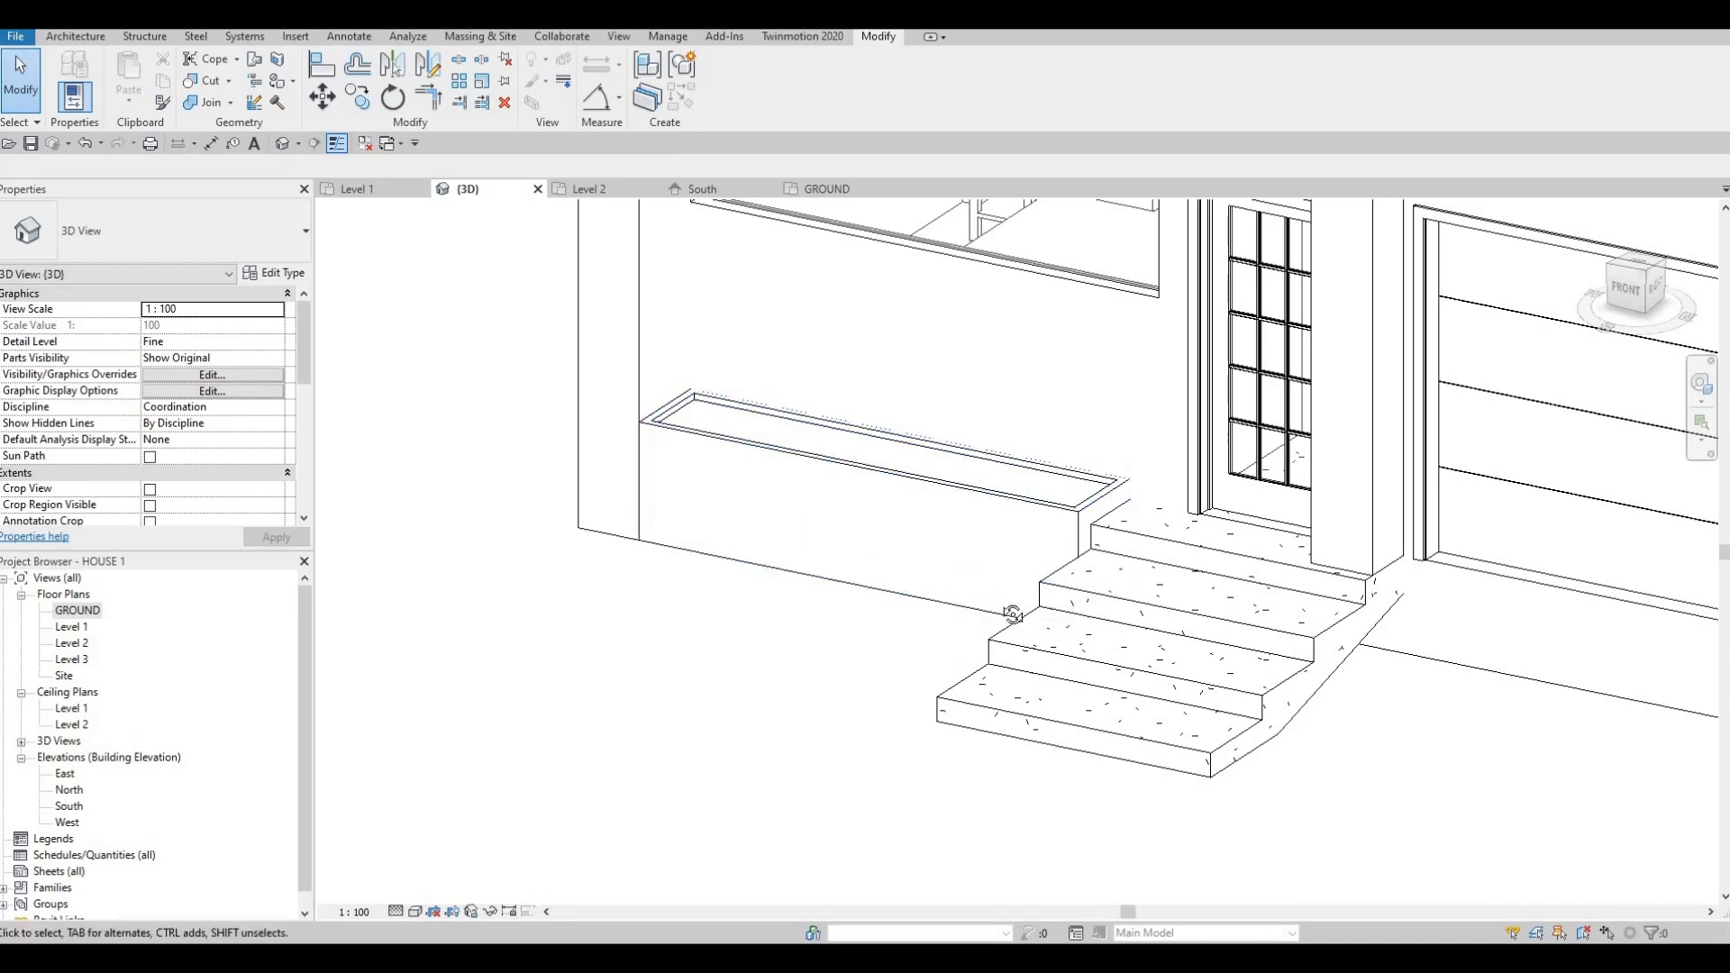
pyautogui.keyDown('shift'); pyautogui.moveTo(848, 654); pyautogui.dragTo(836, 658, button='middle'); pyautogui.keyUp('shift')
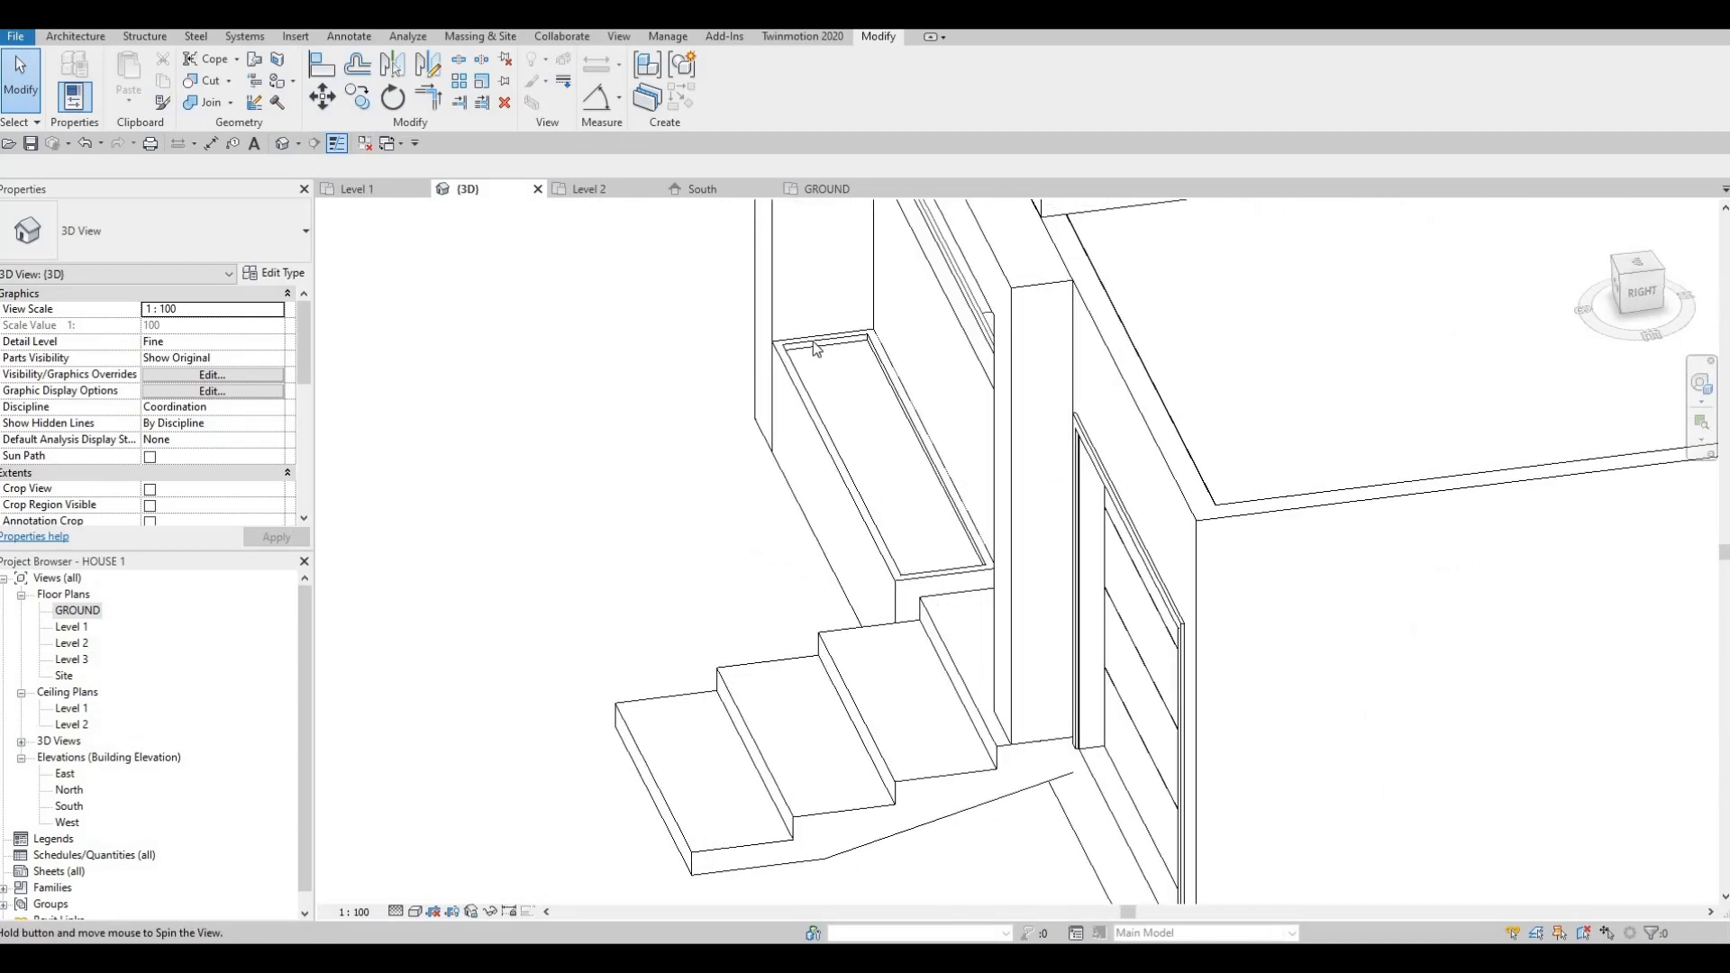
pyautogui.press('Tab')
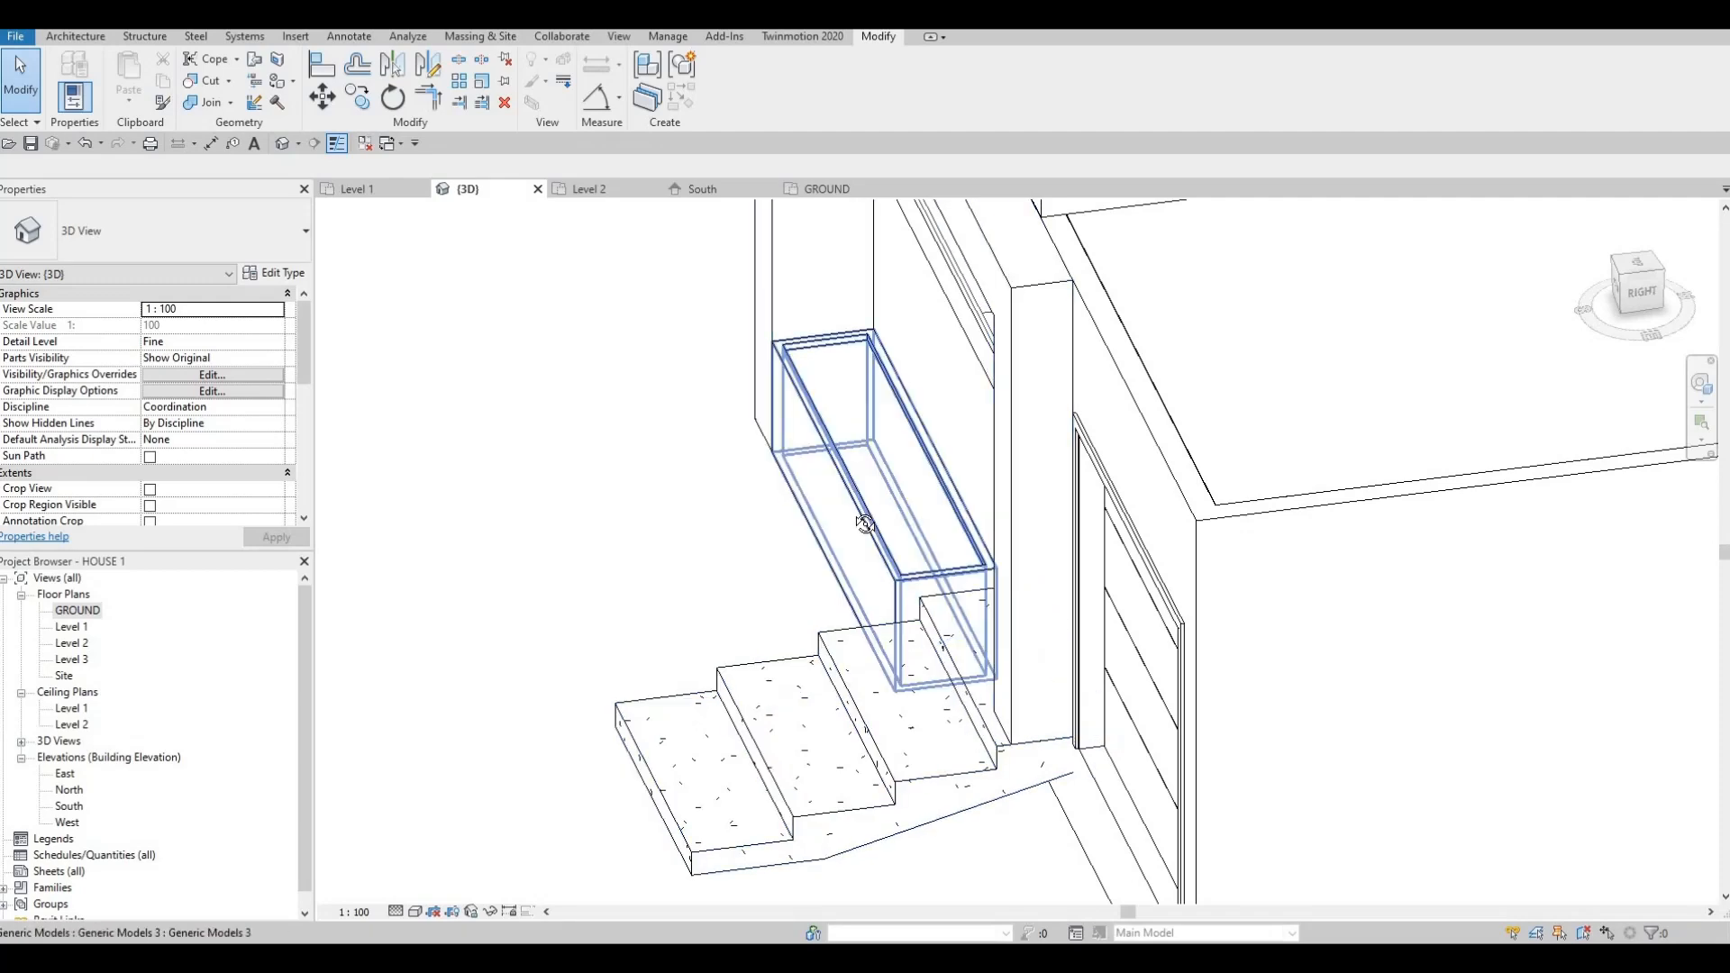
# - Inspect the house from the front and open its South elevation
pyautogui.keyDown('shift'); pyautogui.moveTo(865, 524); pyautogui.dragTo(663, 462, button='middle'); pyautogui.keyUp('shift')
pyautogui.keyDown('shift'); pyautogui.moveTo(851, 542); pyautogui.dragTo(1030, 503, button='middle'); pyautogui.keyUp('shift')
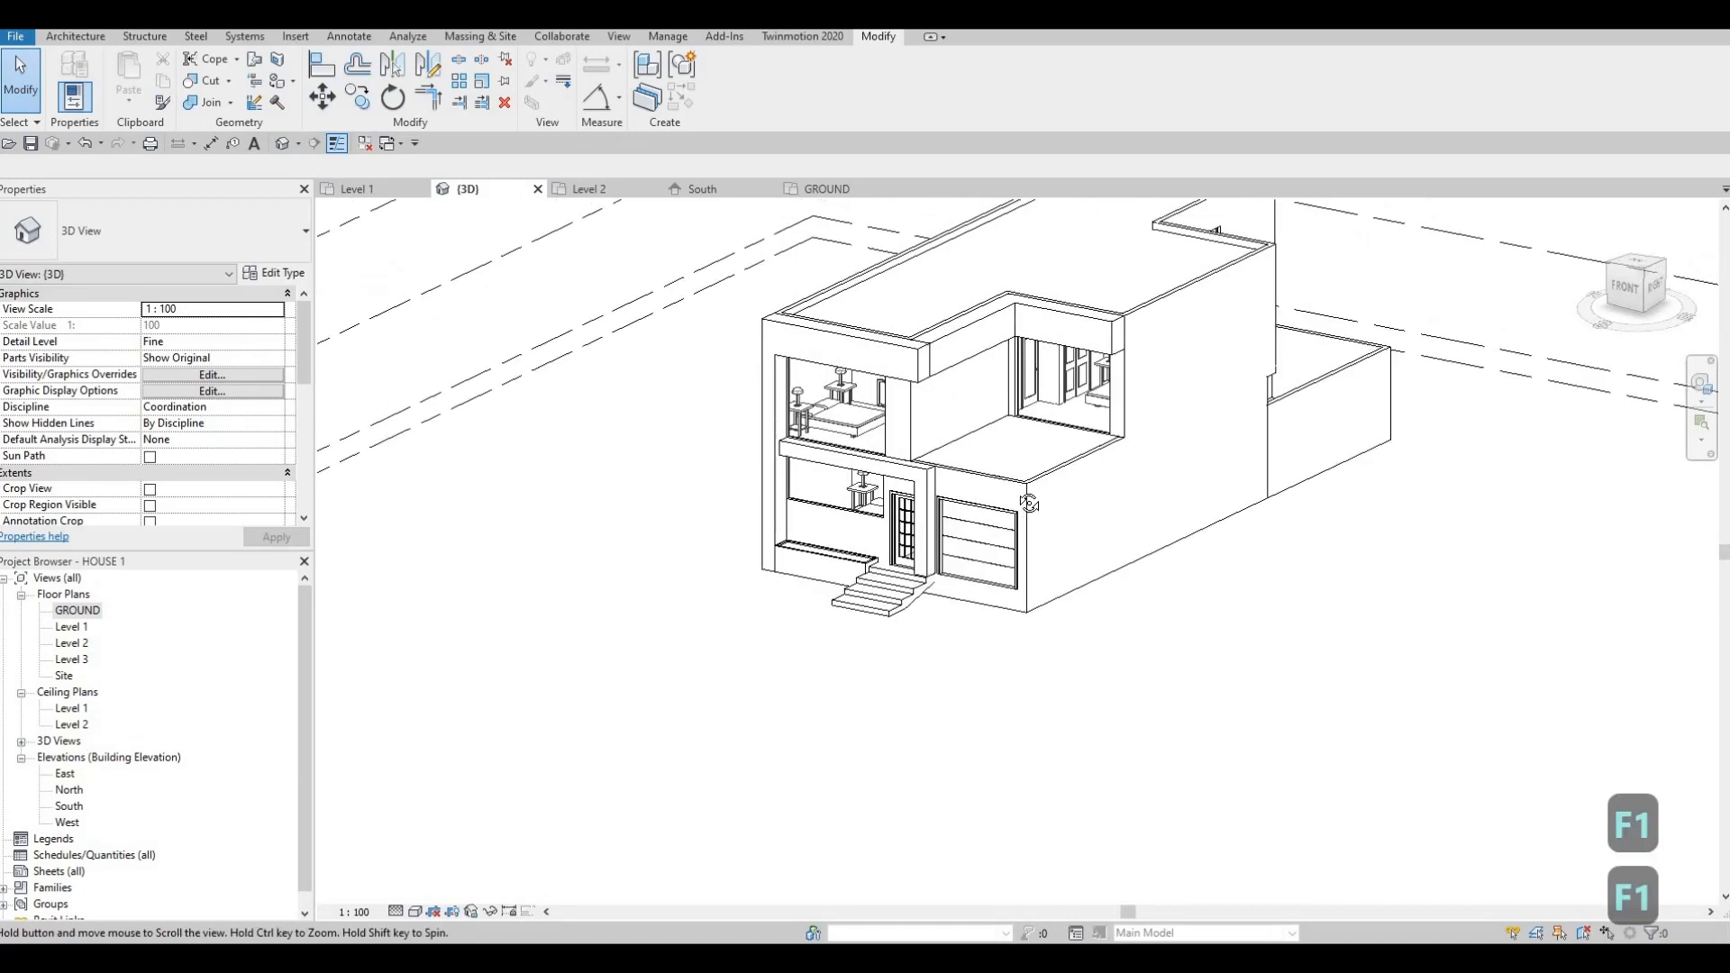
pyautogui.keyDown('shift'); pyautogui.moveTo(834, 482); pyautogui.dragTo(953, 375, button='middle'); pyautogui.keyUp('shift')
pyautogui.scroll(2, 953, 373)
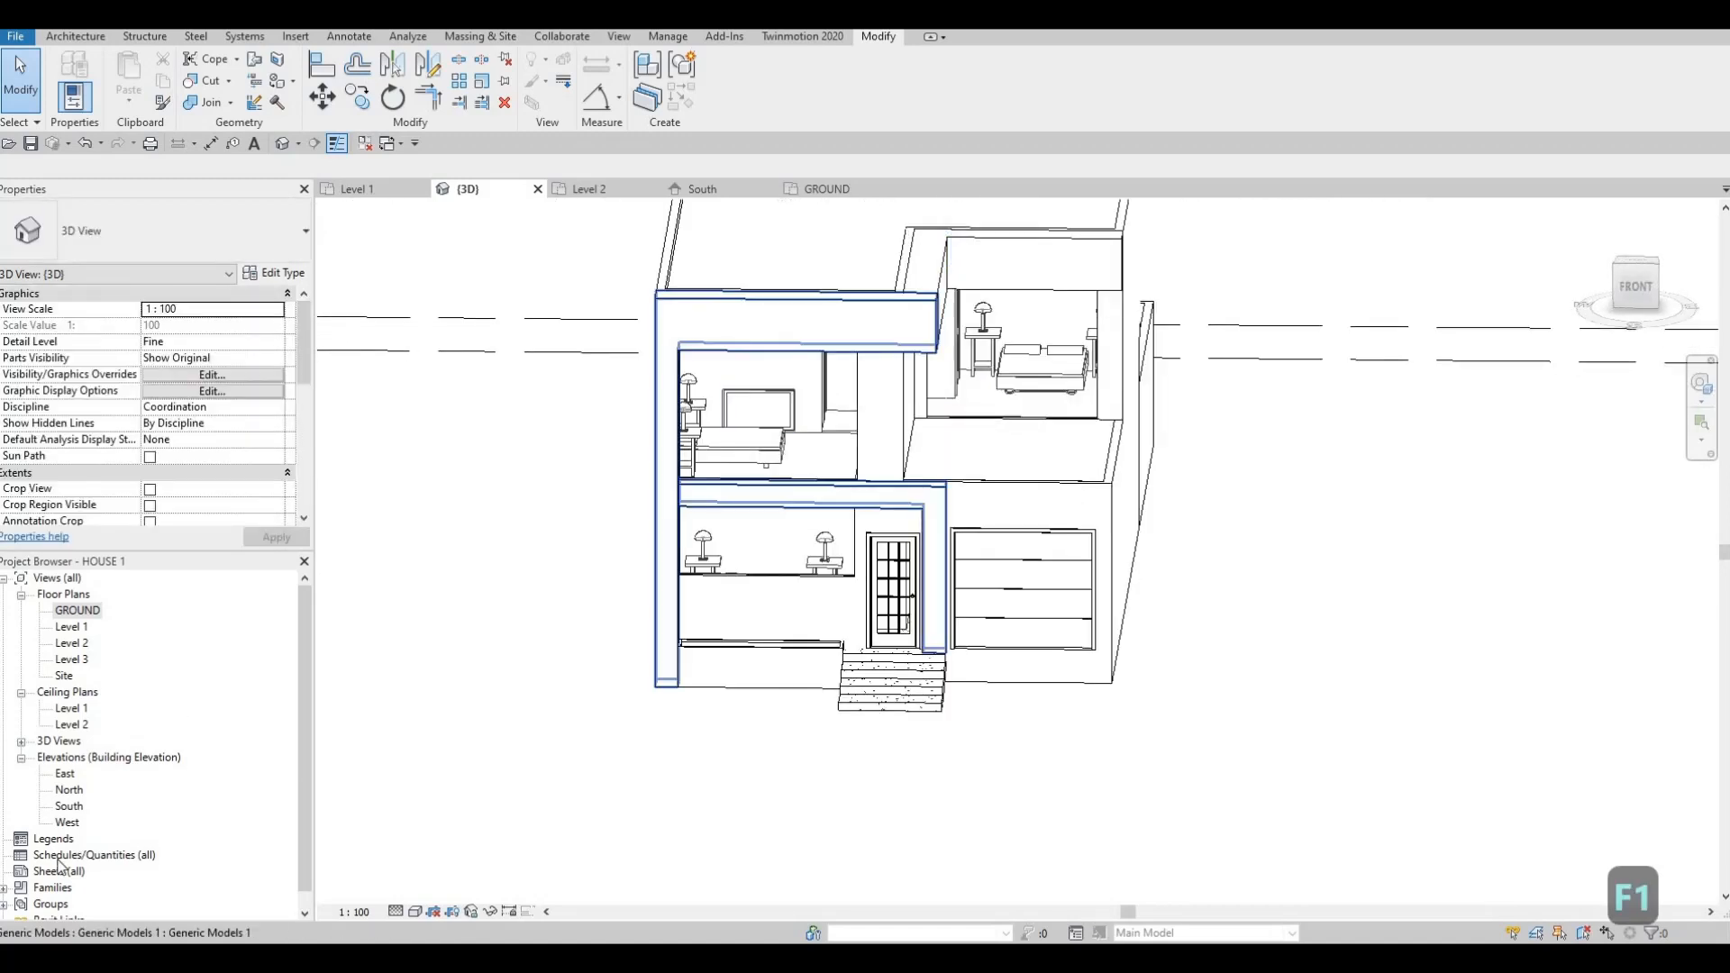
pyautogui.doubleClick(66, 806)
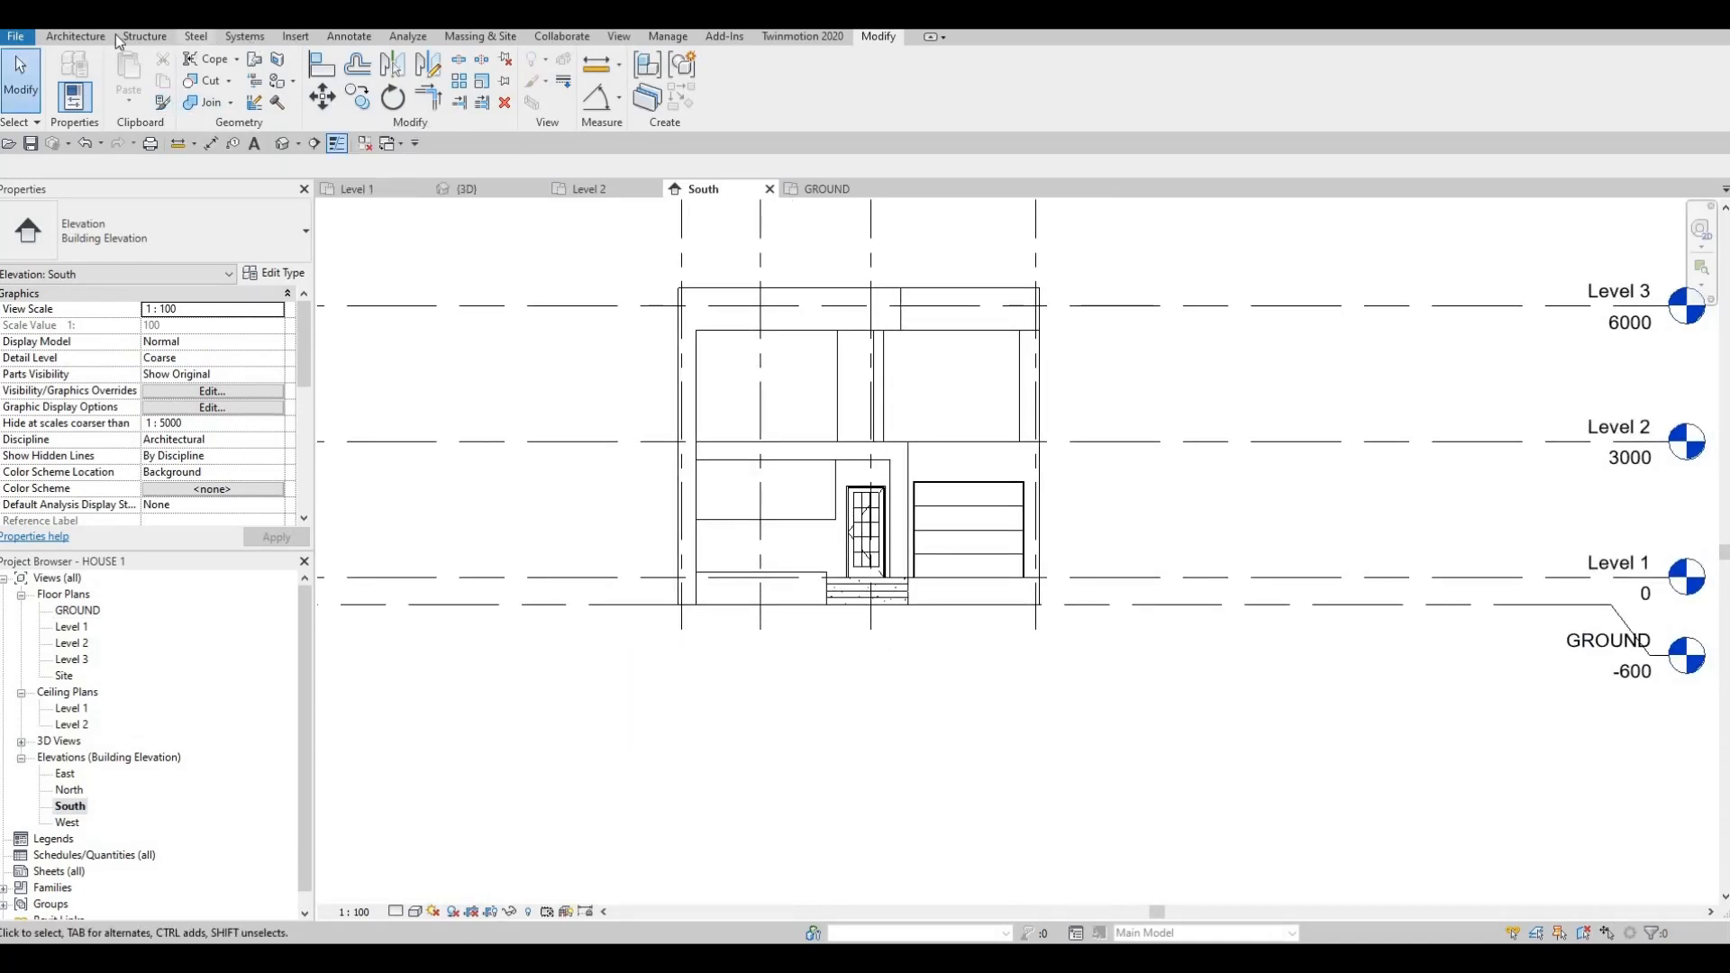
# - Place a vertical curtain grid line at the midpoint of each of the two upper-floor curtain walls
pyautogui.click(75, 36)
pyautogui.click(491, 86)
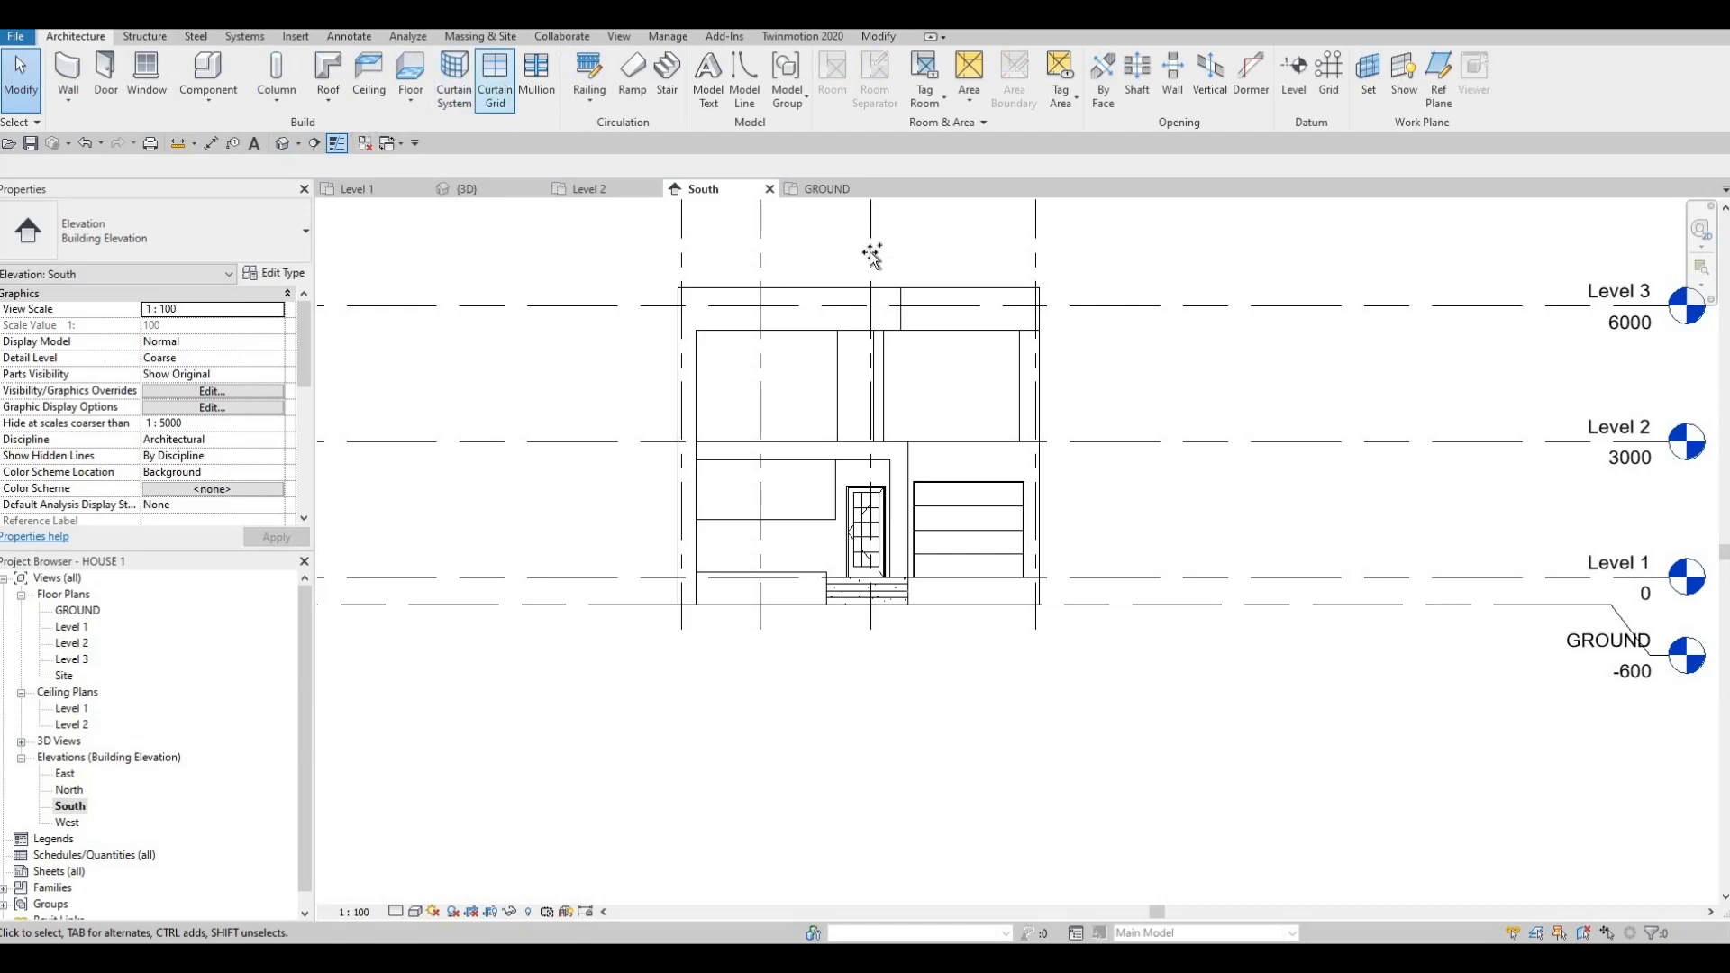
pyautogui.scroll(2, 863, 338)
pyautogui.scroll(1, 717, 324)
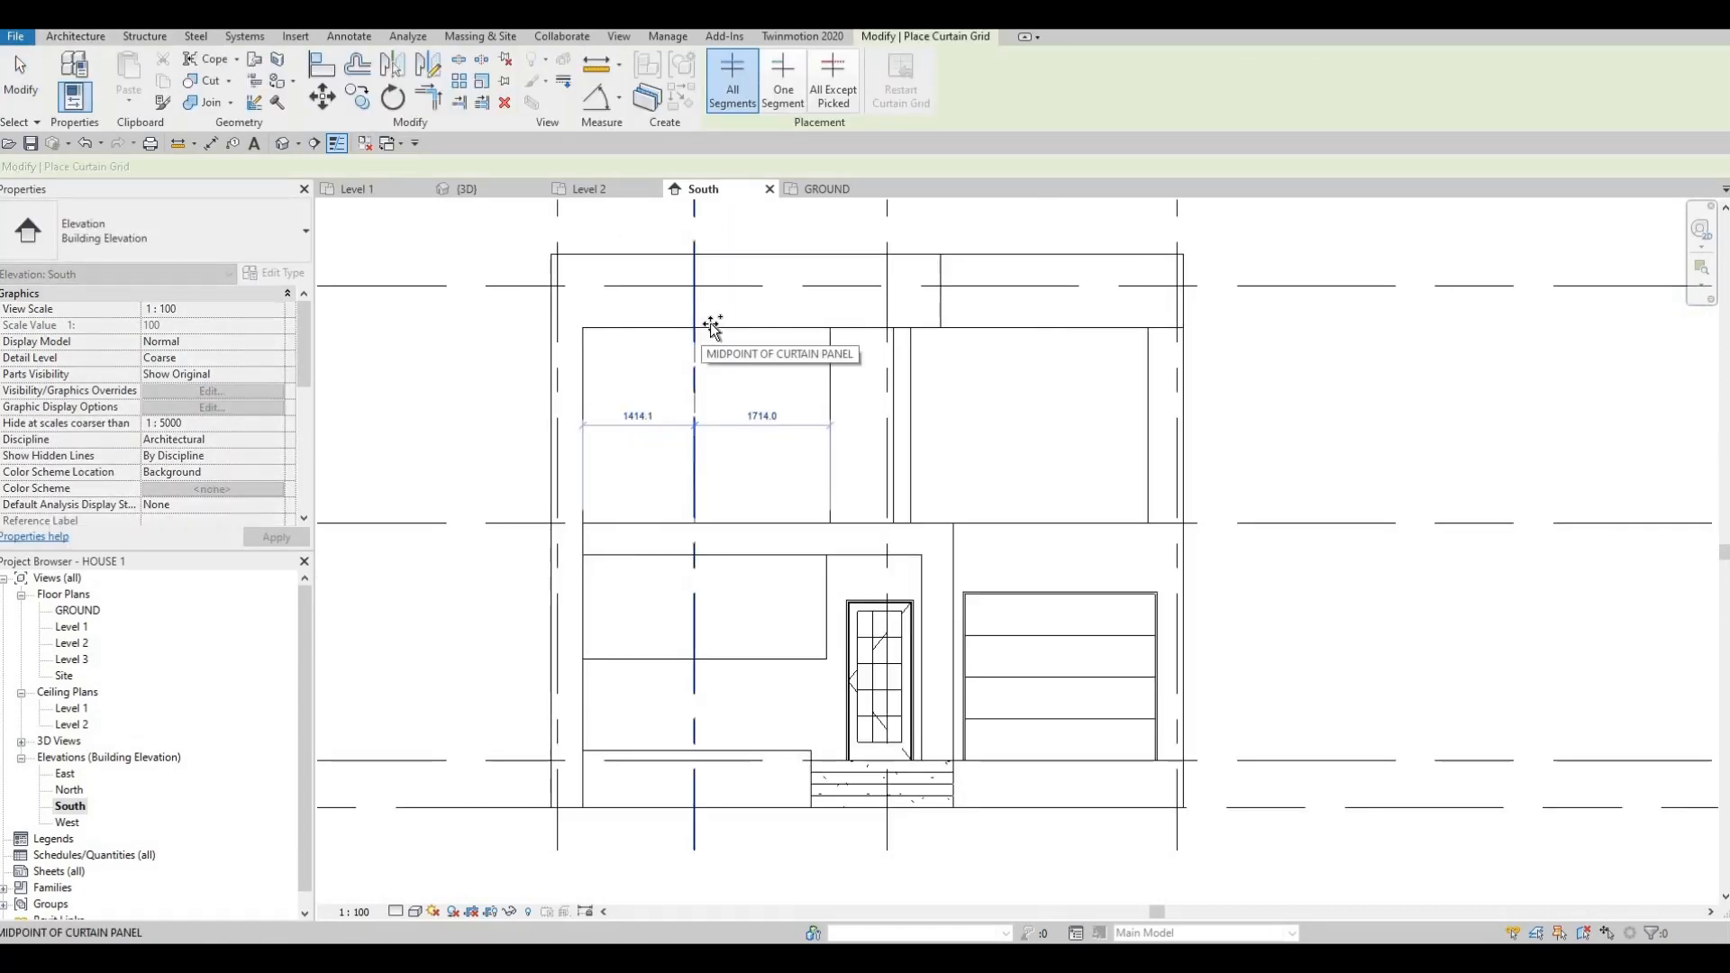
pyautogui.scroll(1, 712, 326)
pyautogui.click(706, 327)
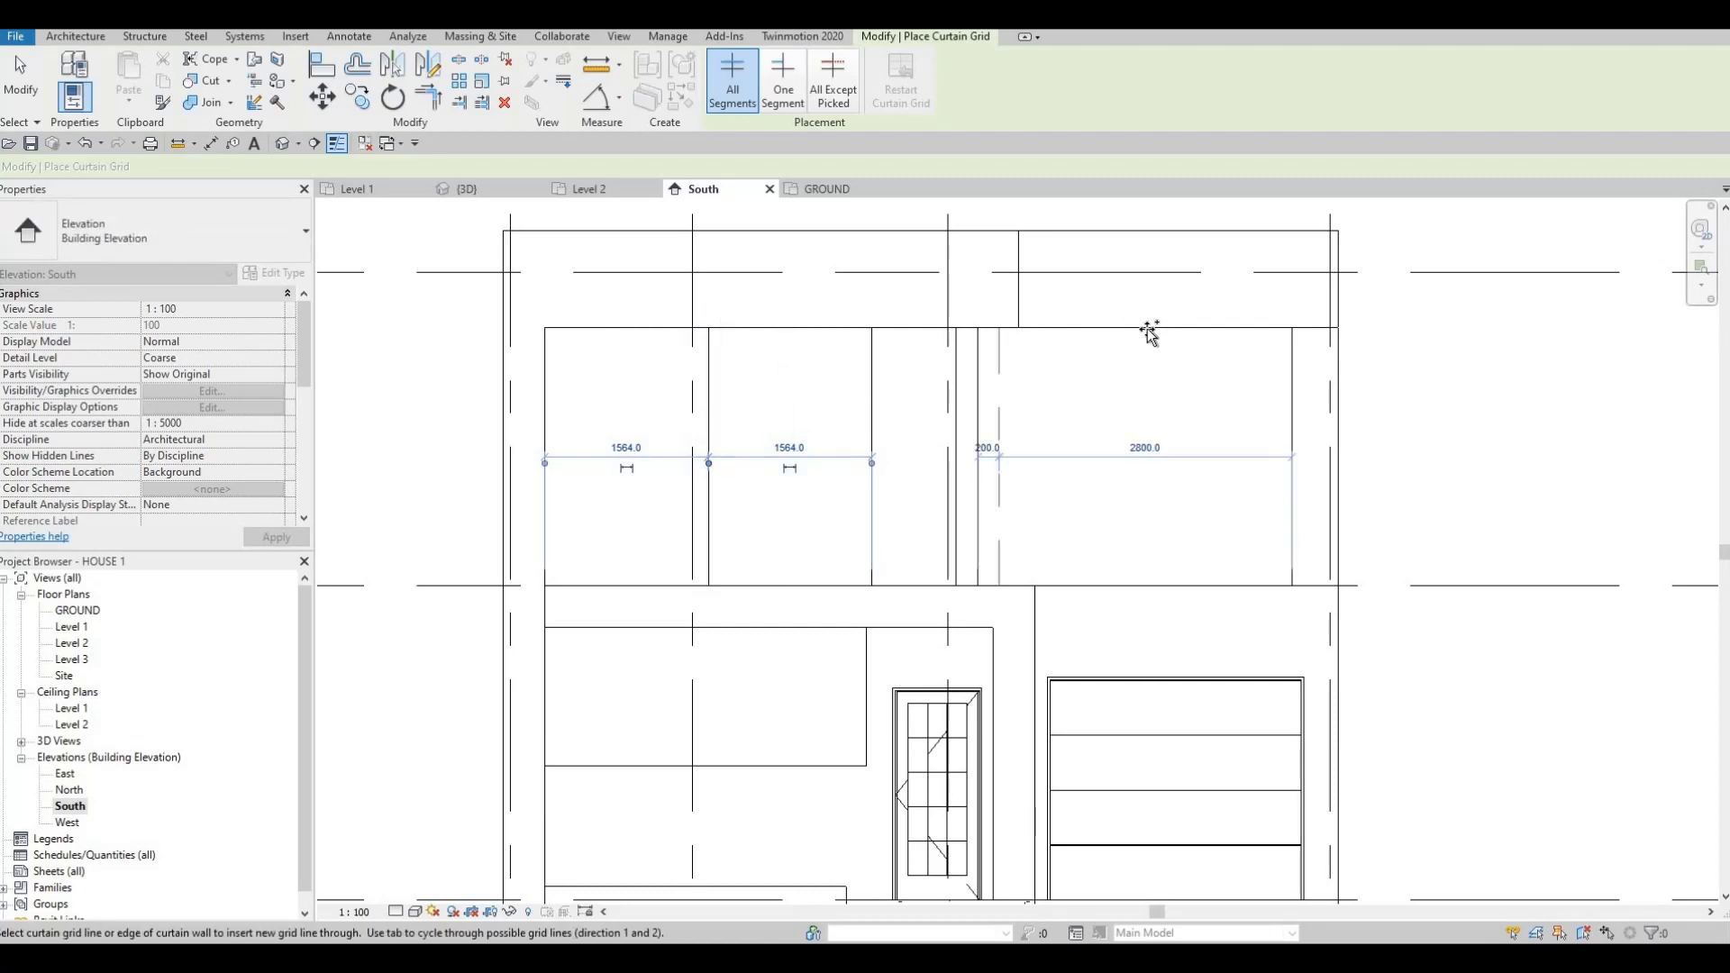
pyautogui.click(1115, 340)
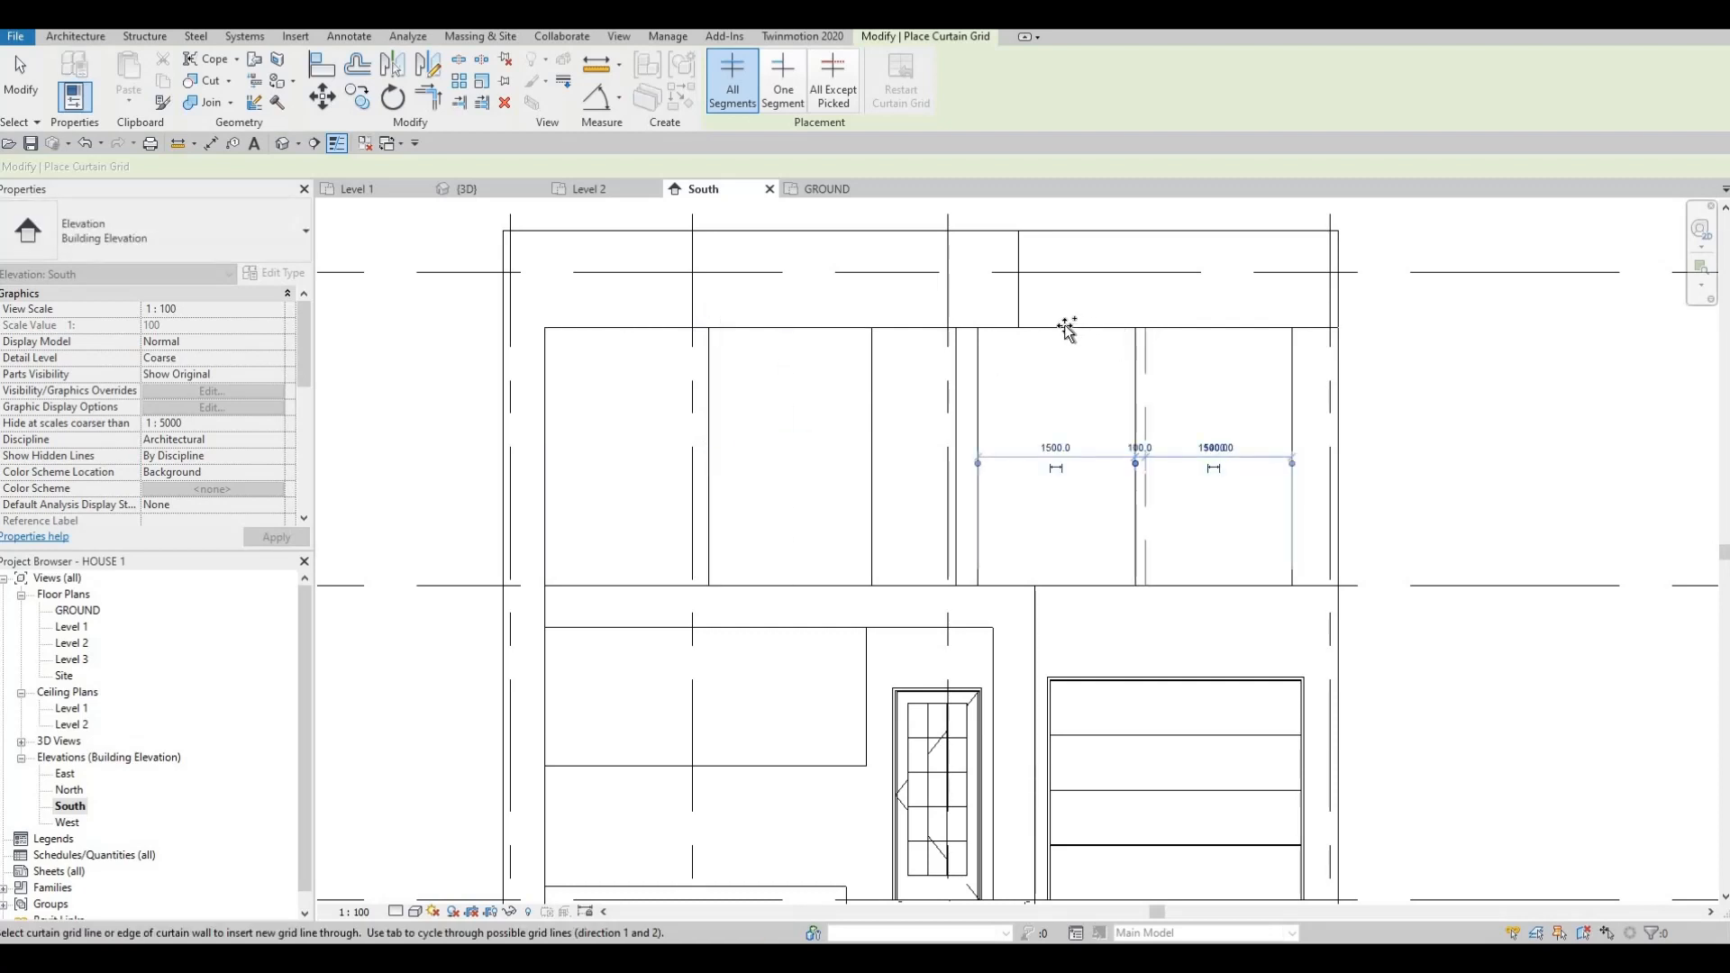
# - Delete the midpoint grid line in the right upper curtain wall and divide that wall into equal thirds with two vertical grid lines
pyautogui.press('Escape')
pyautogui.press('Escape')
pyautogui.click(1134, 379)
pyautogui.press('Delete')
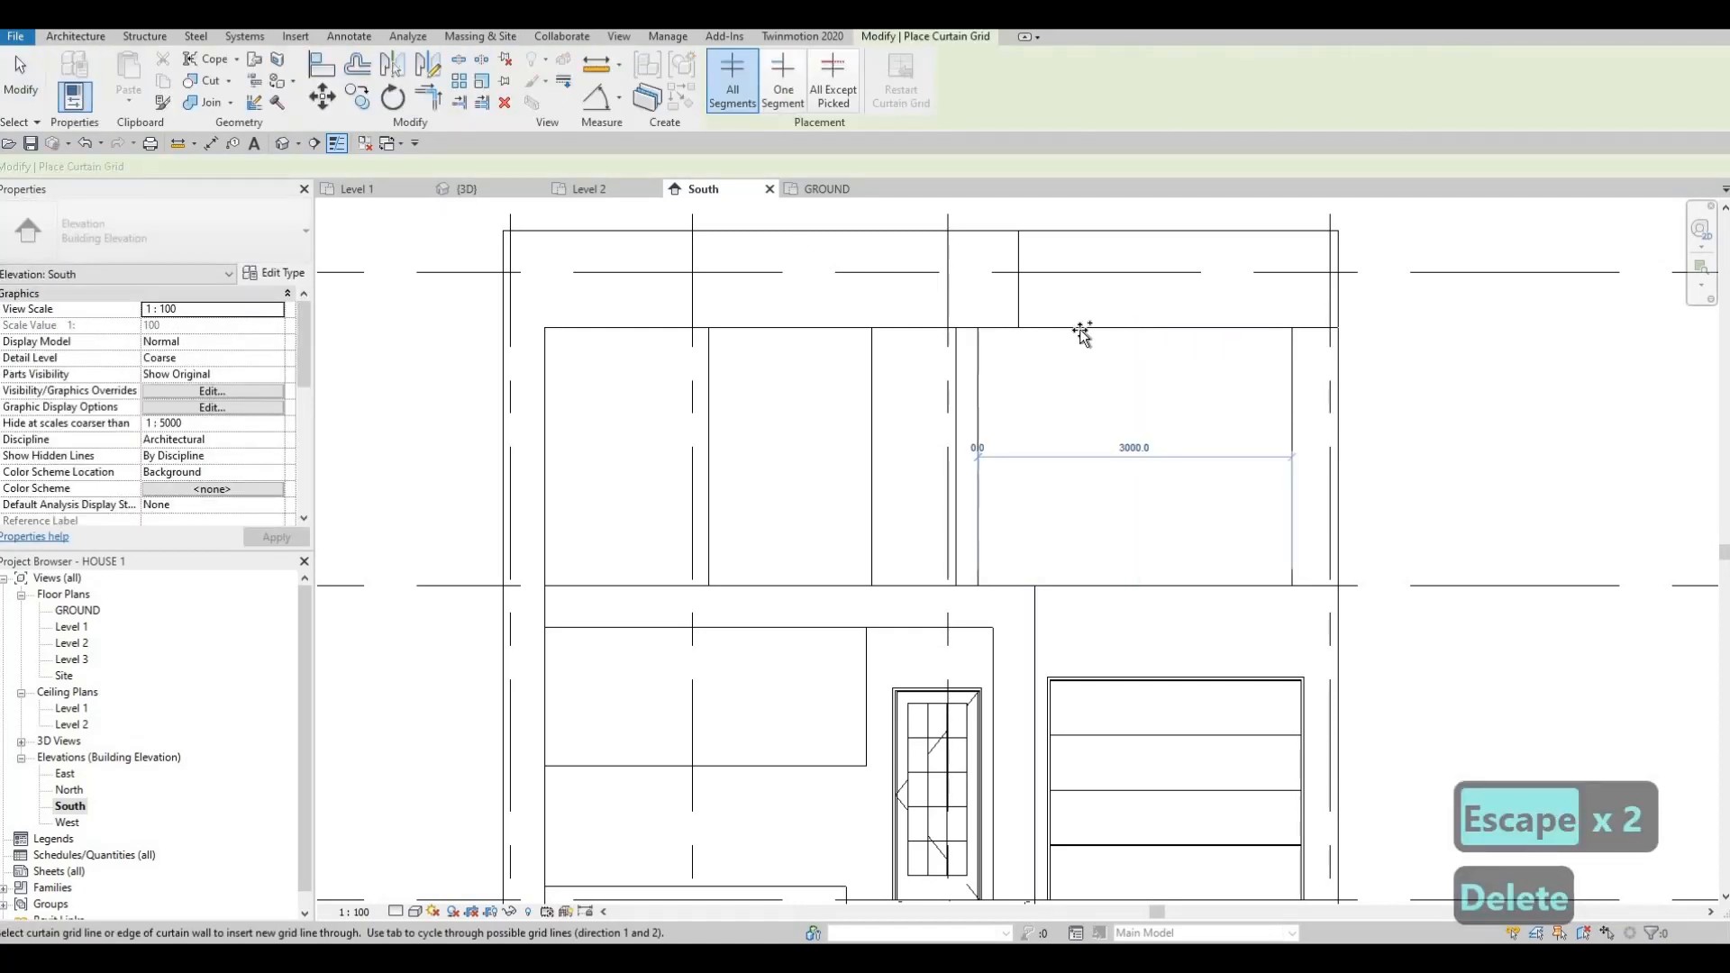
pyautogui.click(1202, 333)
pyautogui.press('Escape')
pyautogui.press('Escape')
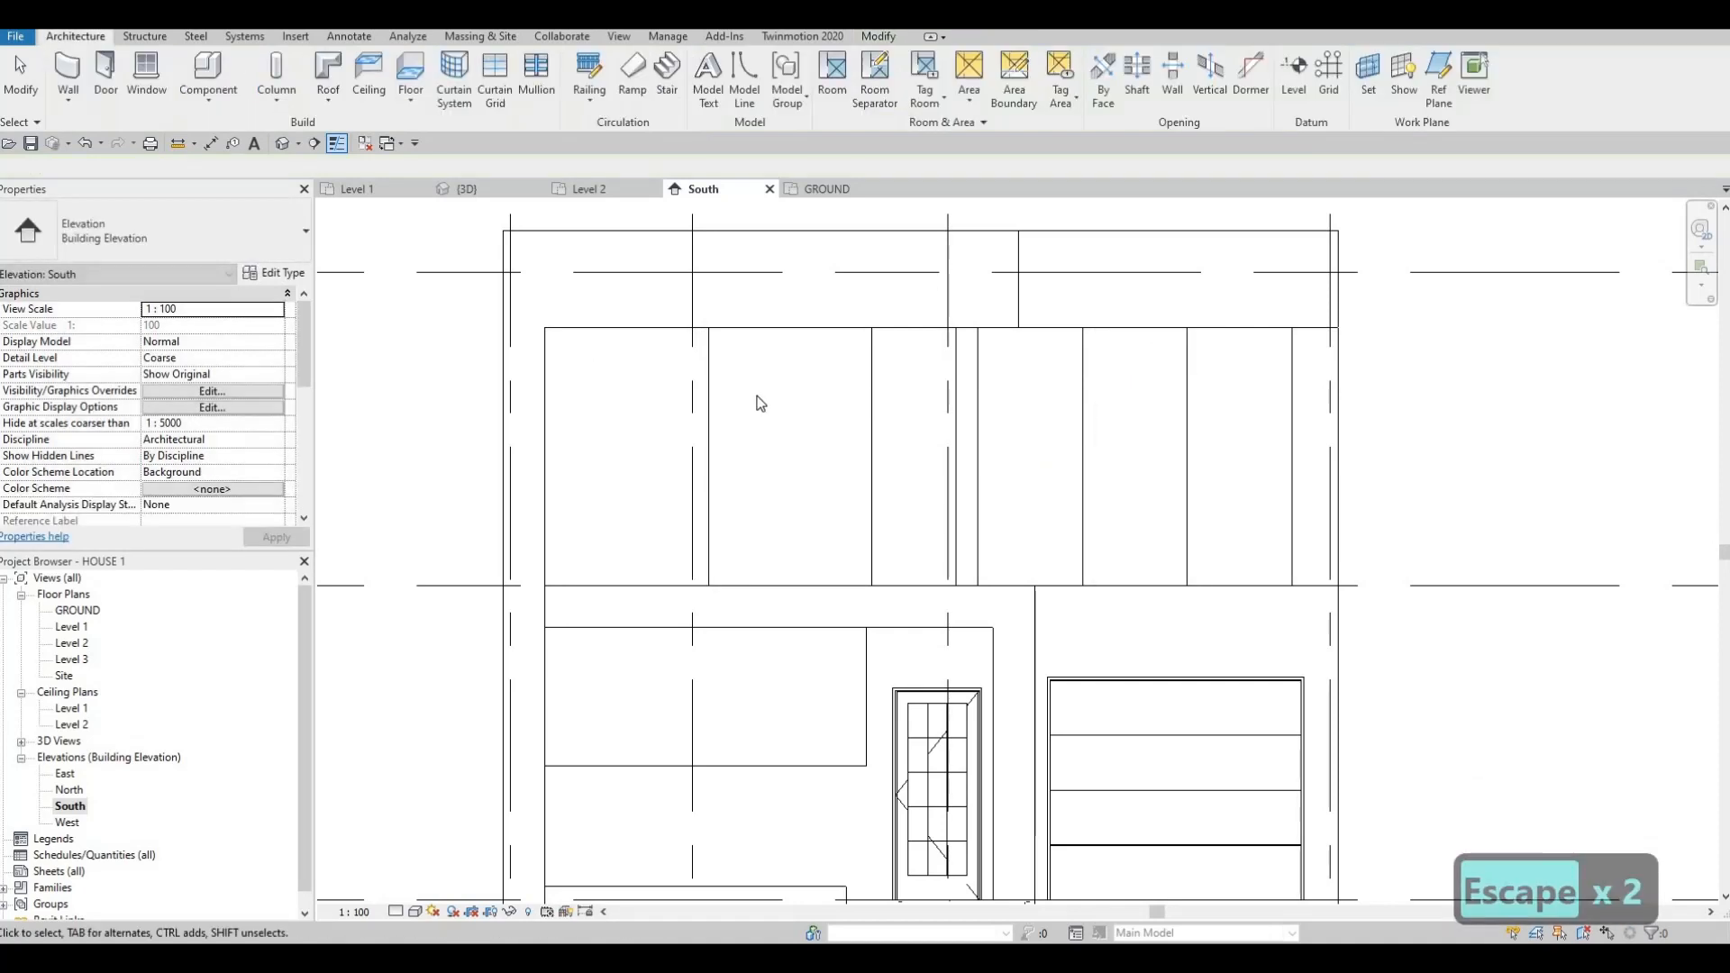
# - Delete the midpoint grid line from the left upper curtain wall
pyautogui.click(708, 377)
pyautogui.press('Delete')
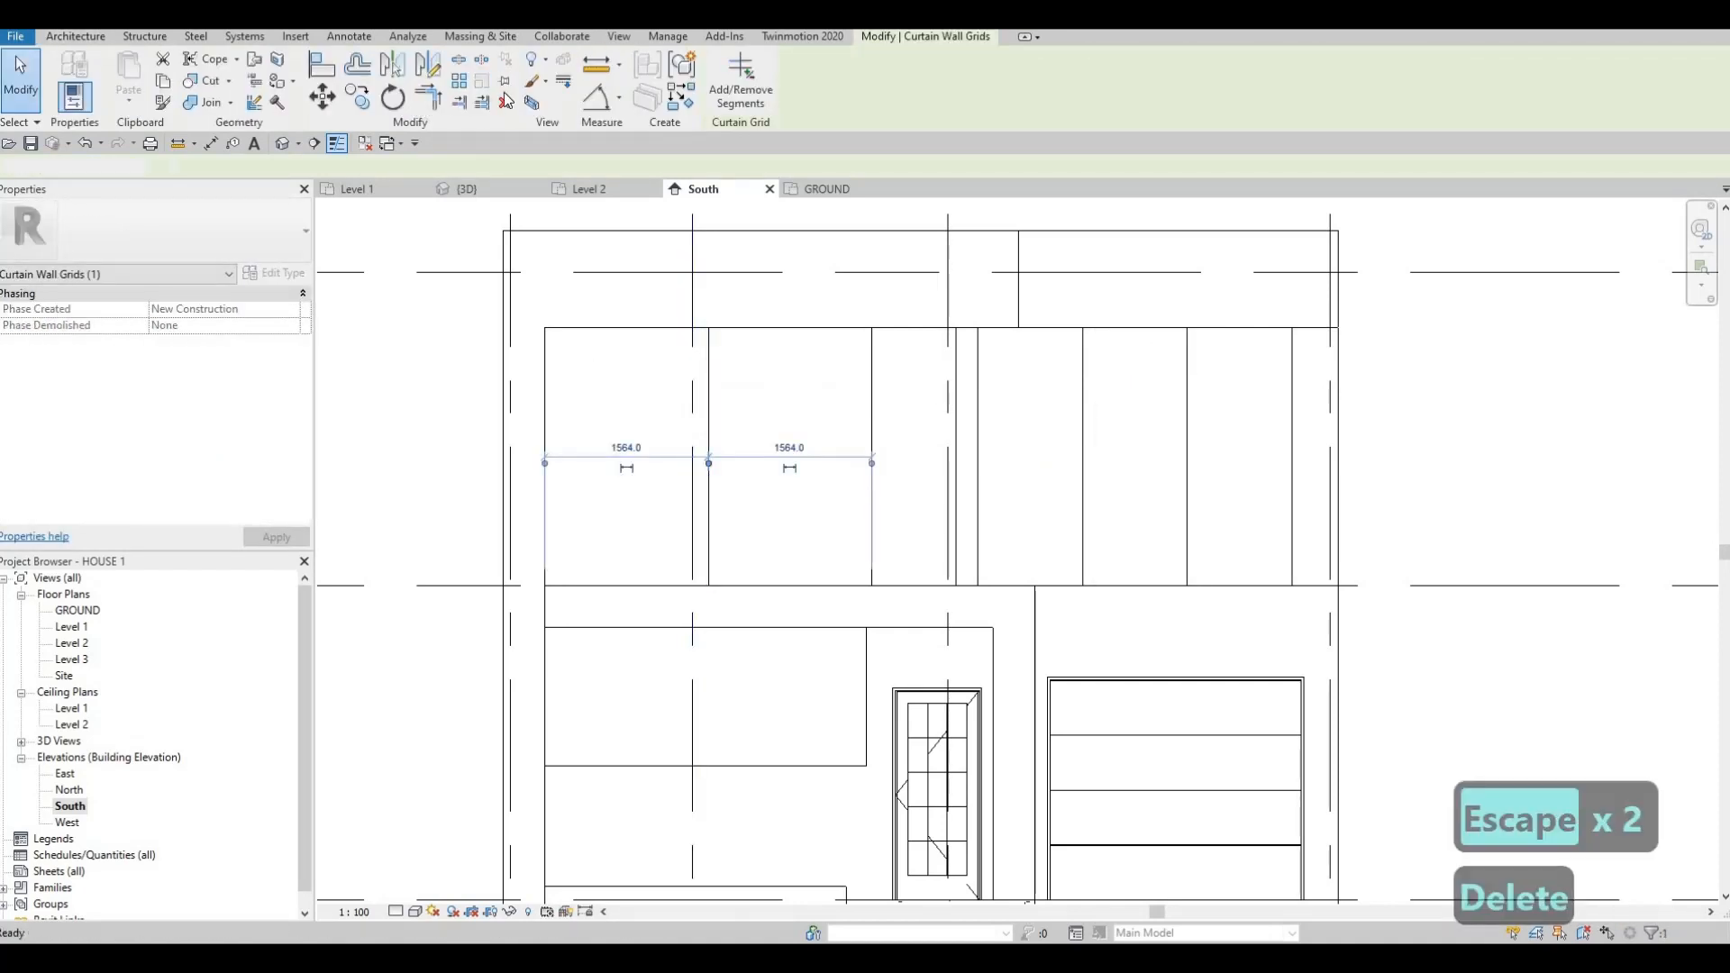
pyautogui.click(494, 77)
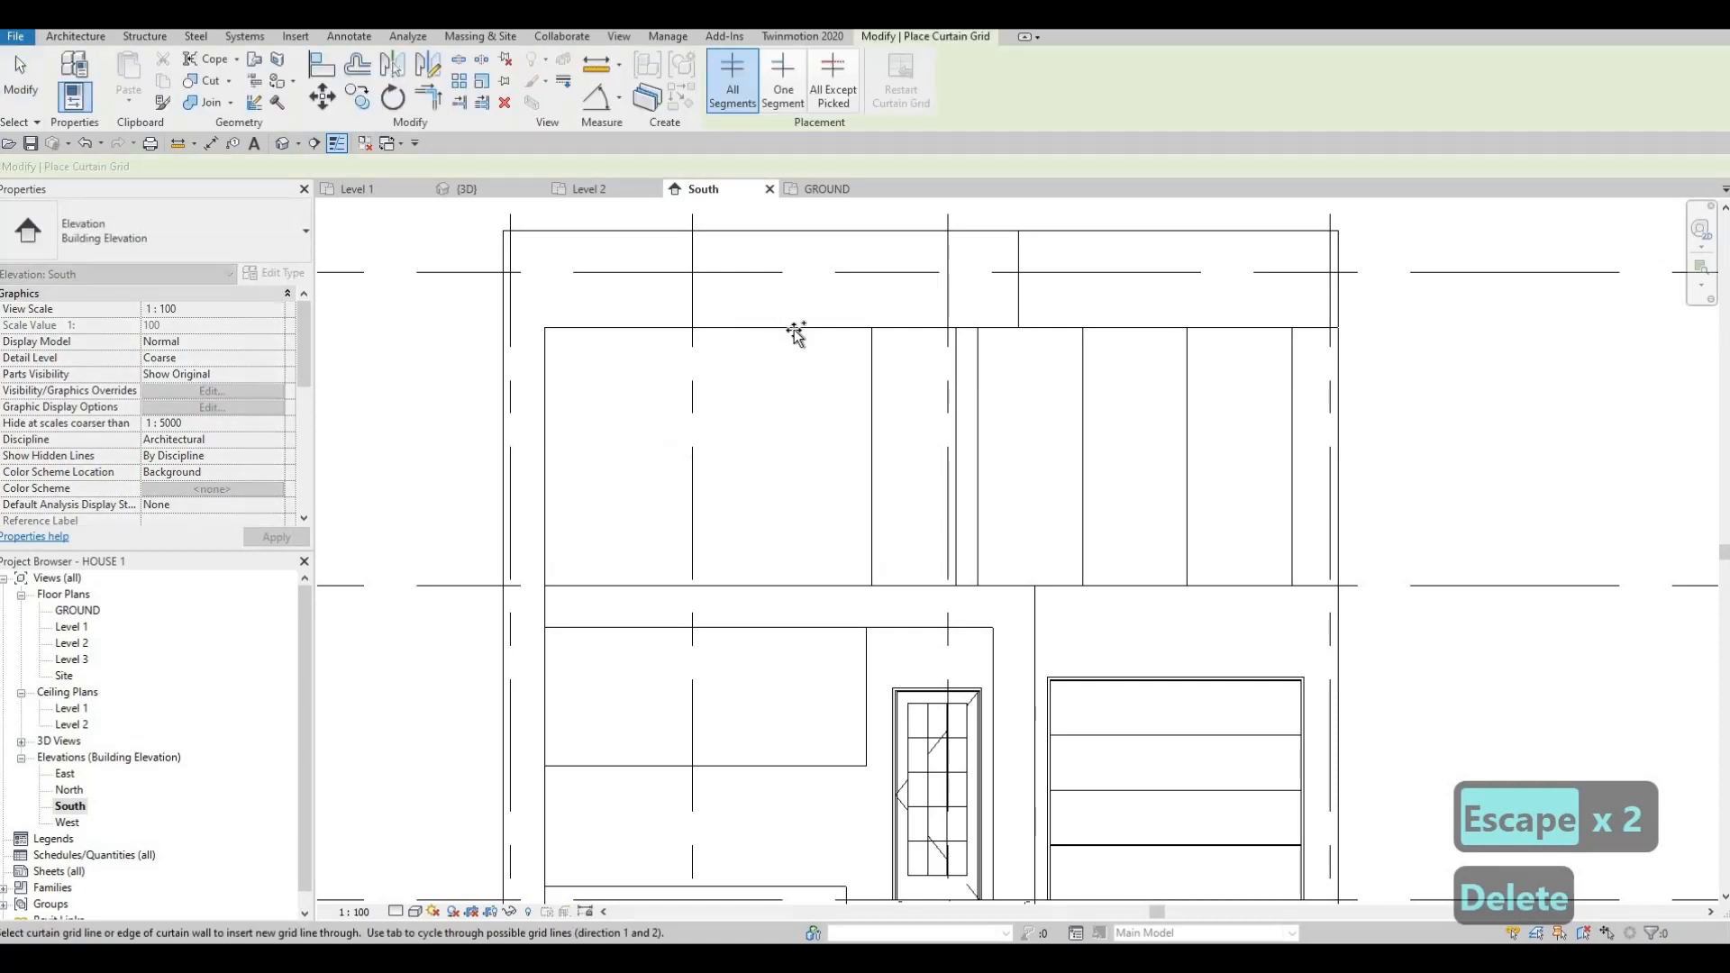
pyautogui.press('Escape')
pyautogui.press('Escape')
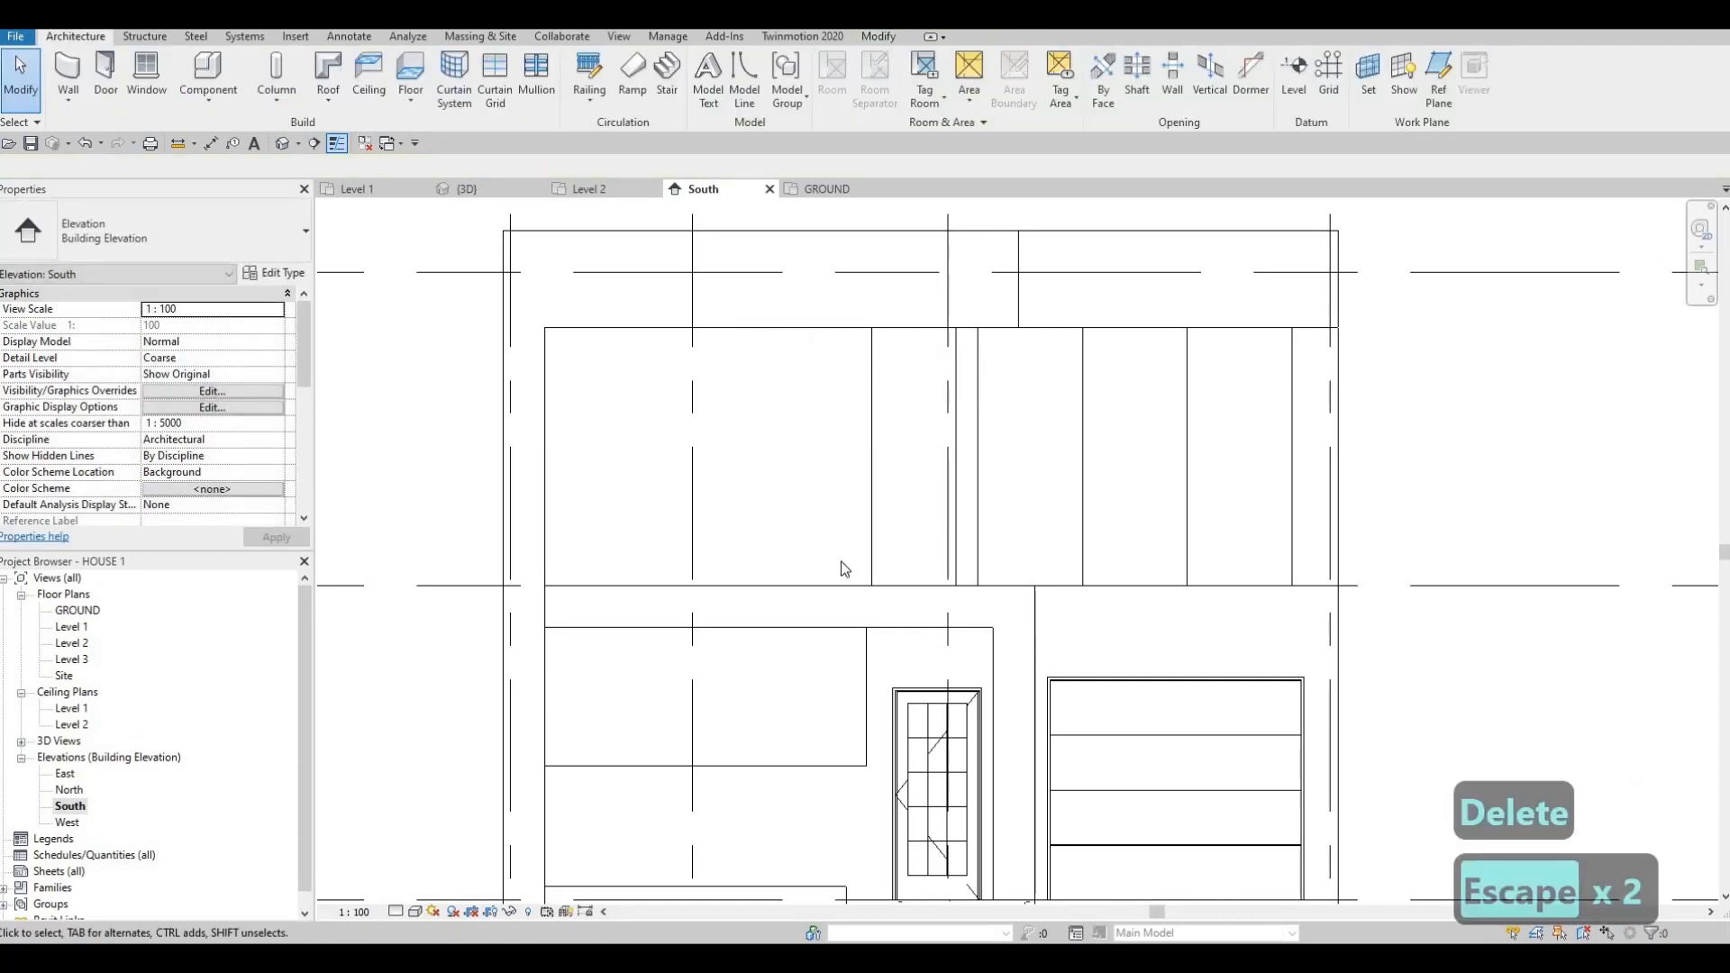
# - Try a vertical grid line 800 mm from the right edge of the left upper curtain wall, and delete it
pyautogui.moveTo(836, 477); pyautogui.dragTo(780, 386, button='middle')
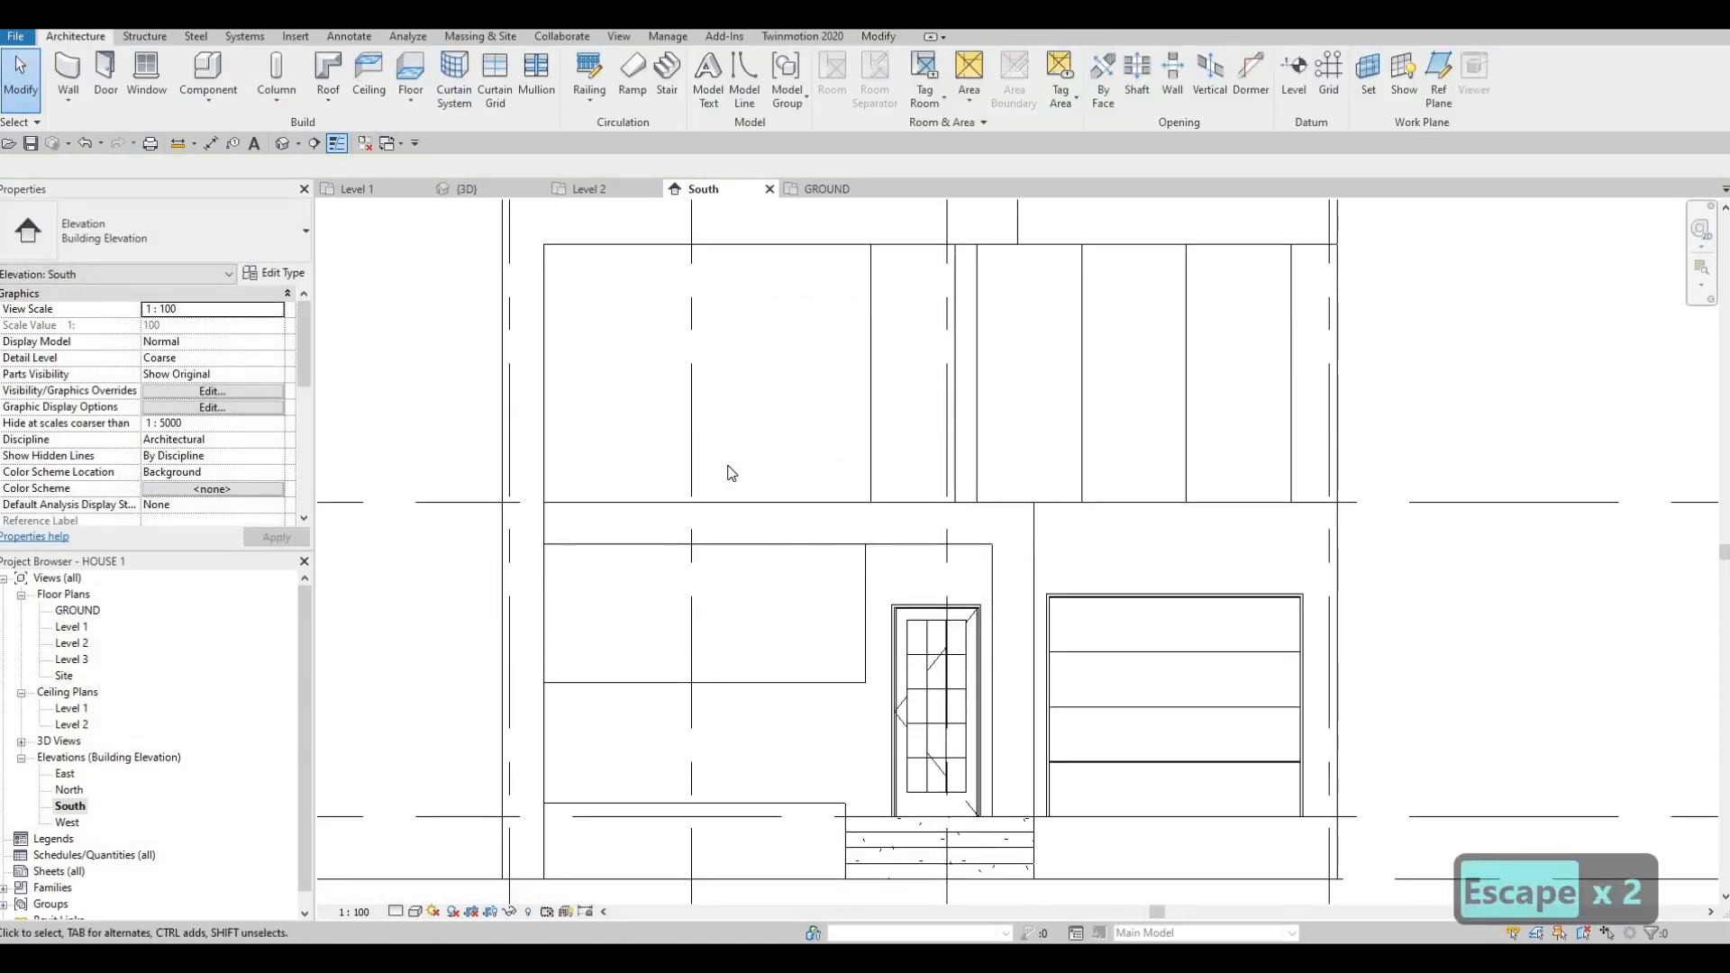
pyautogui.moveTo(728, 466); pyautogui.dragTo(736, 549, button='middle')
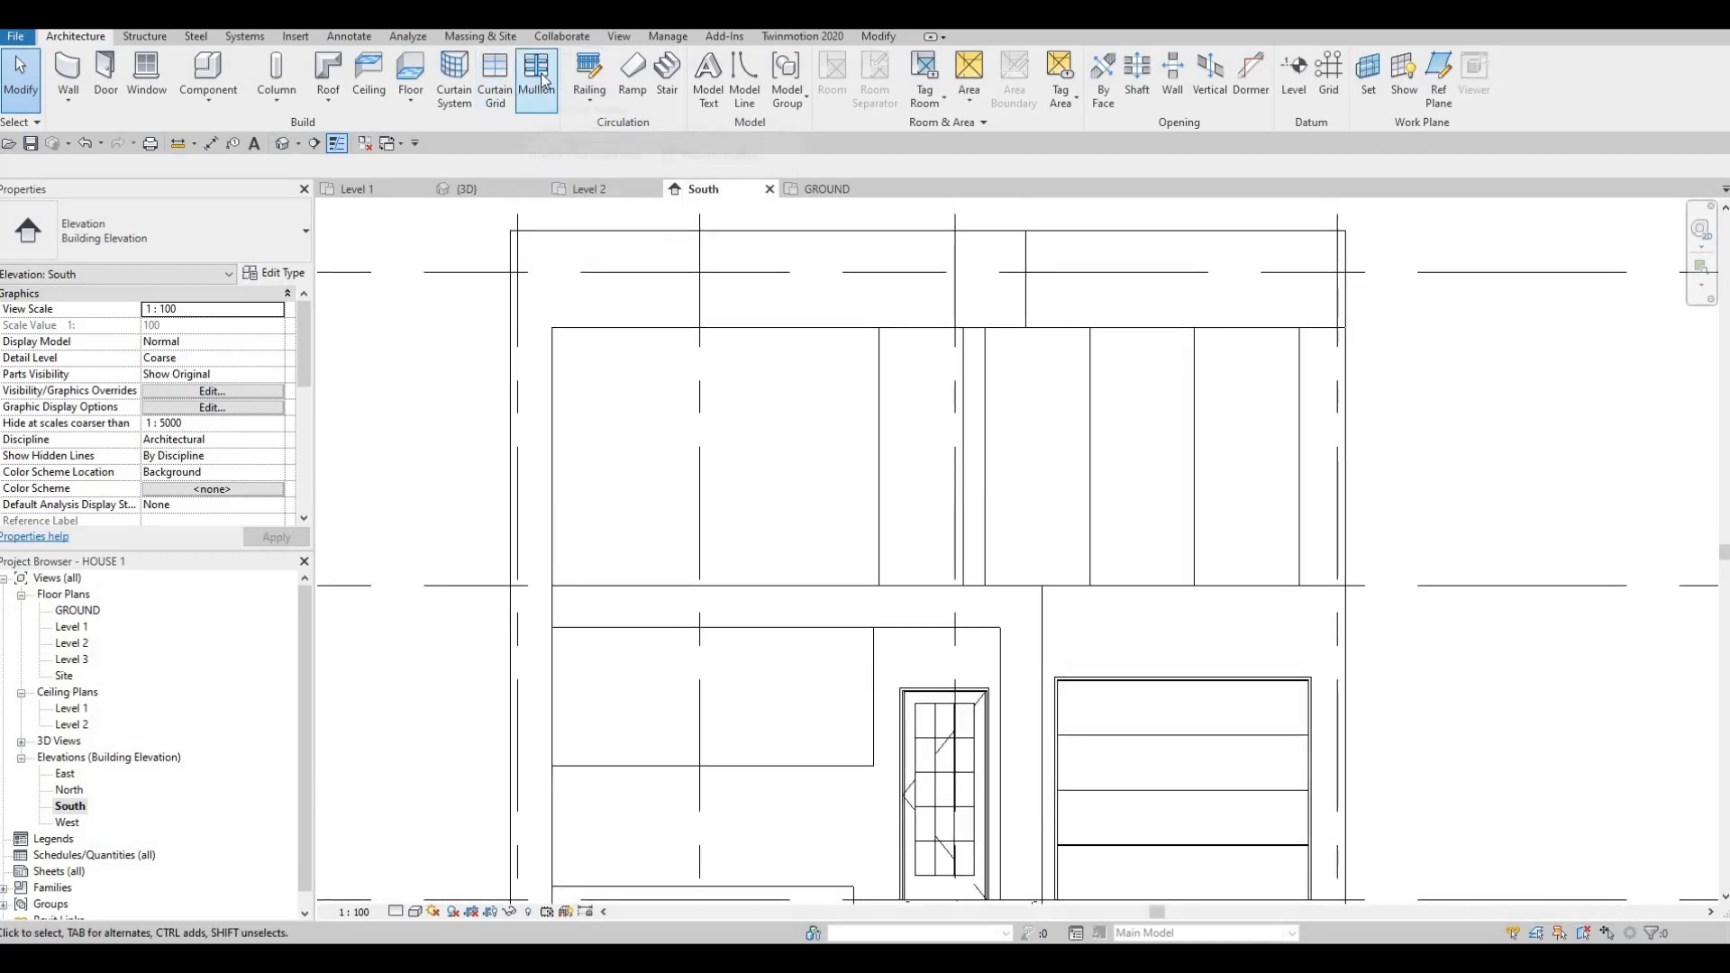
pyautogui.click(495, 80)
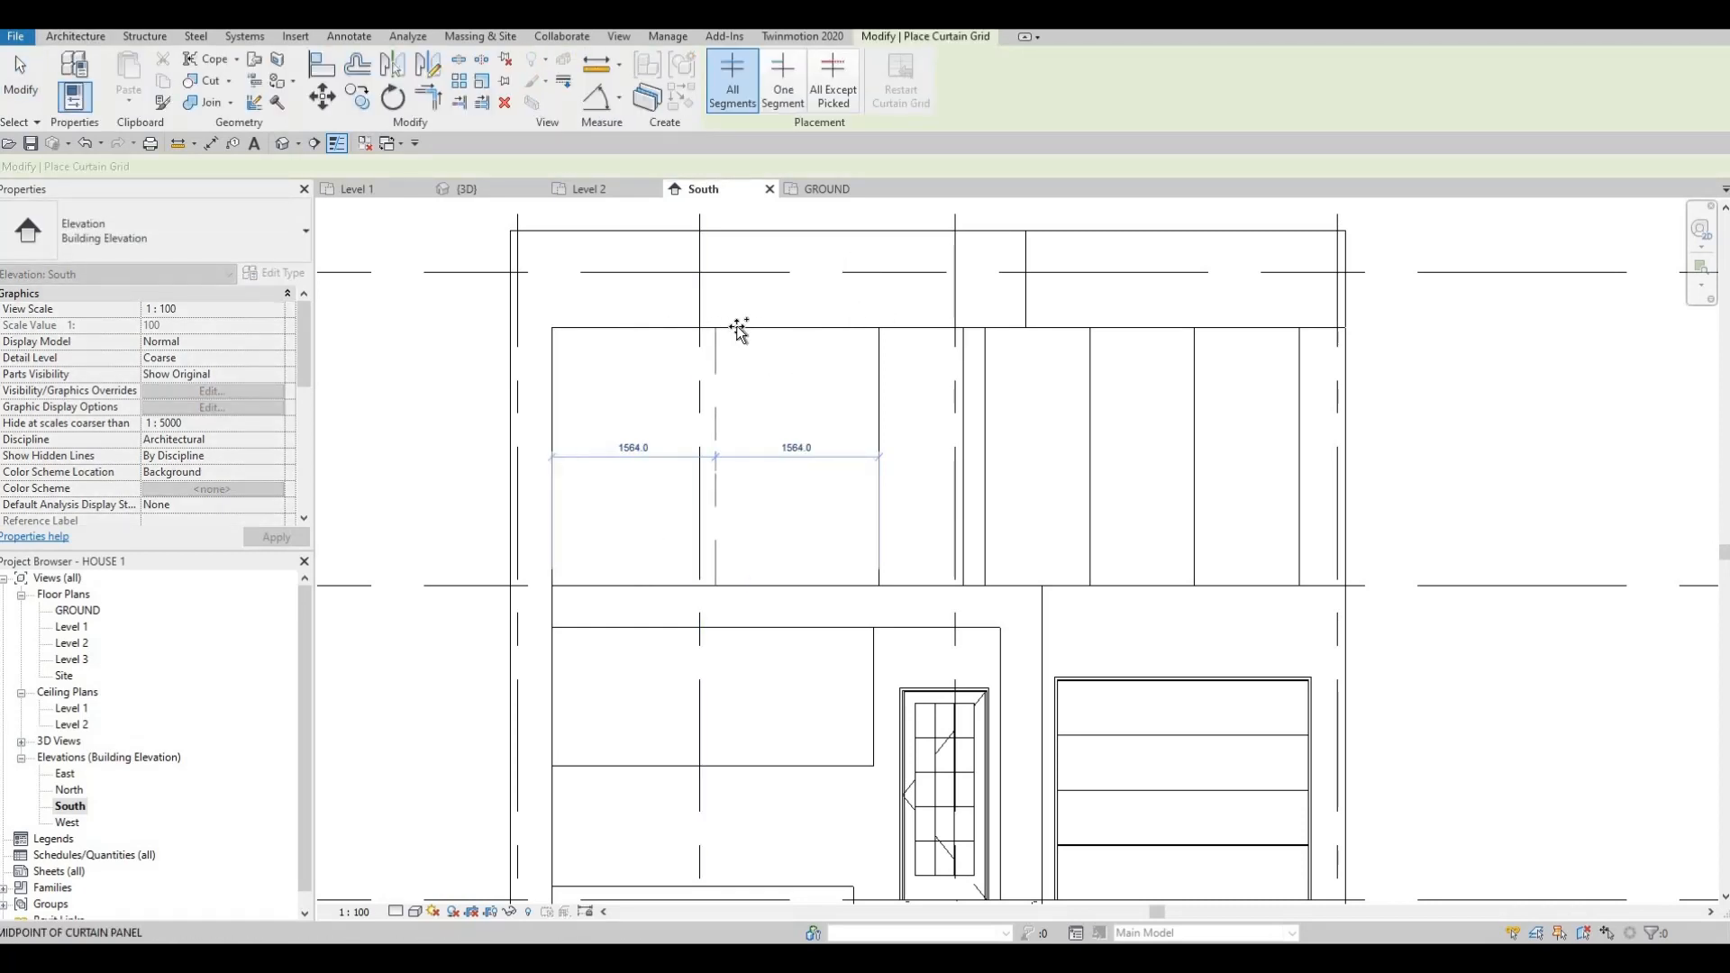
pyautogui.click(797, 330)
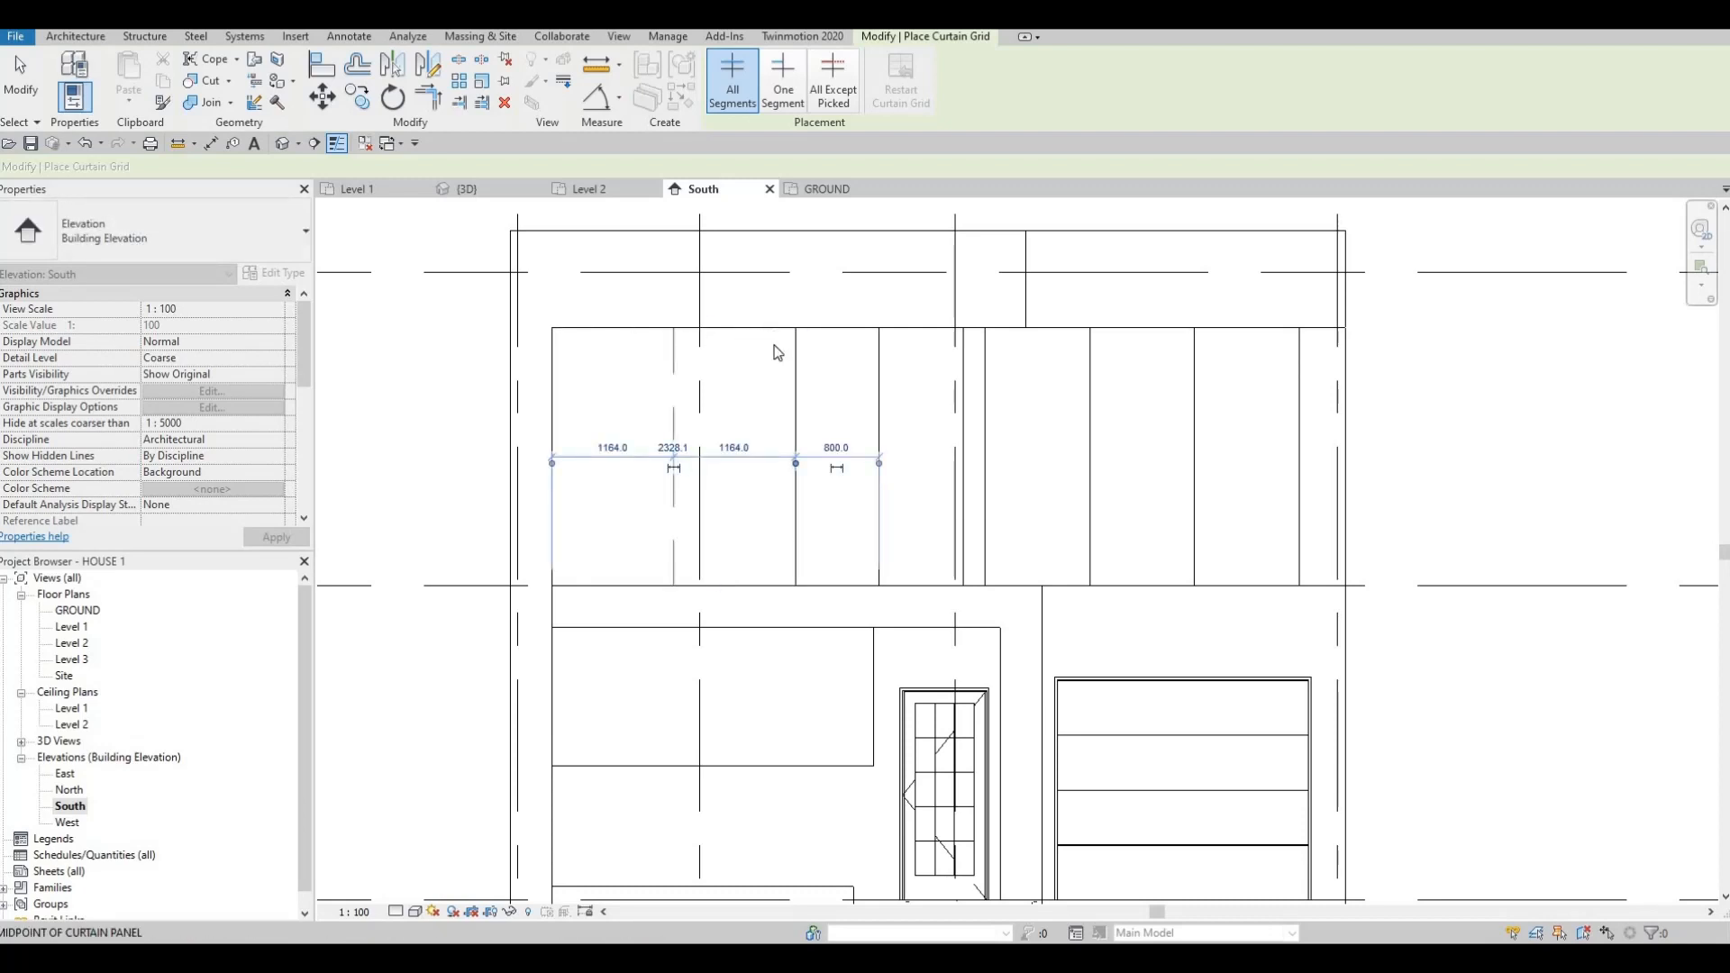
pyautogui.press('Escape')
pyautogui.press('Escape')
pyautogui.click(795, 359)
pyautogui.press('Delete')
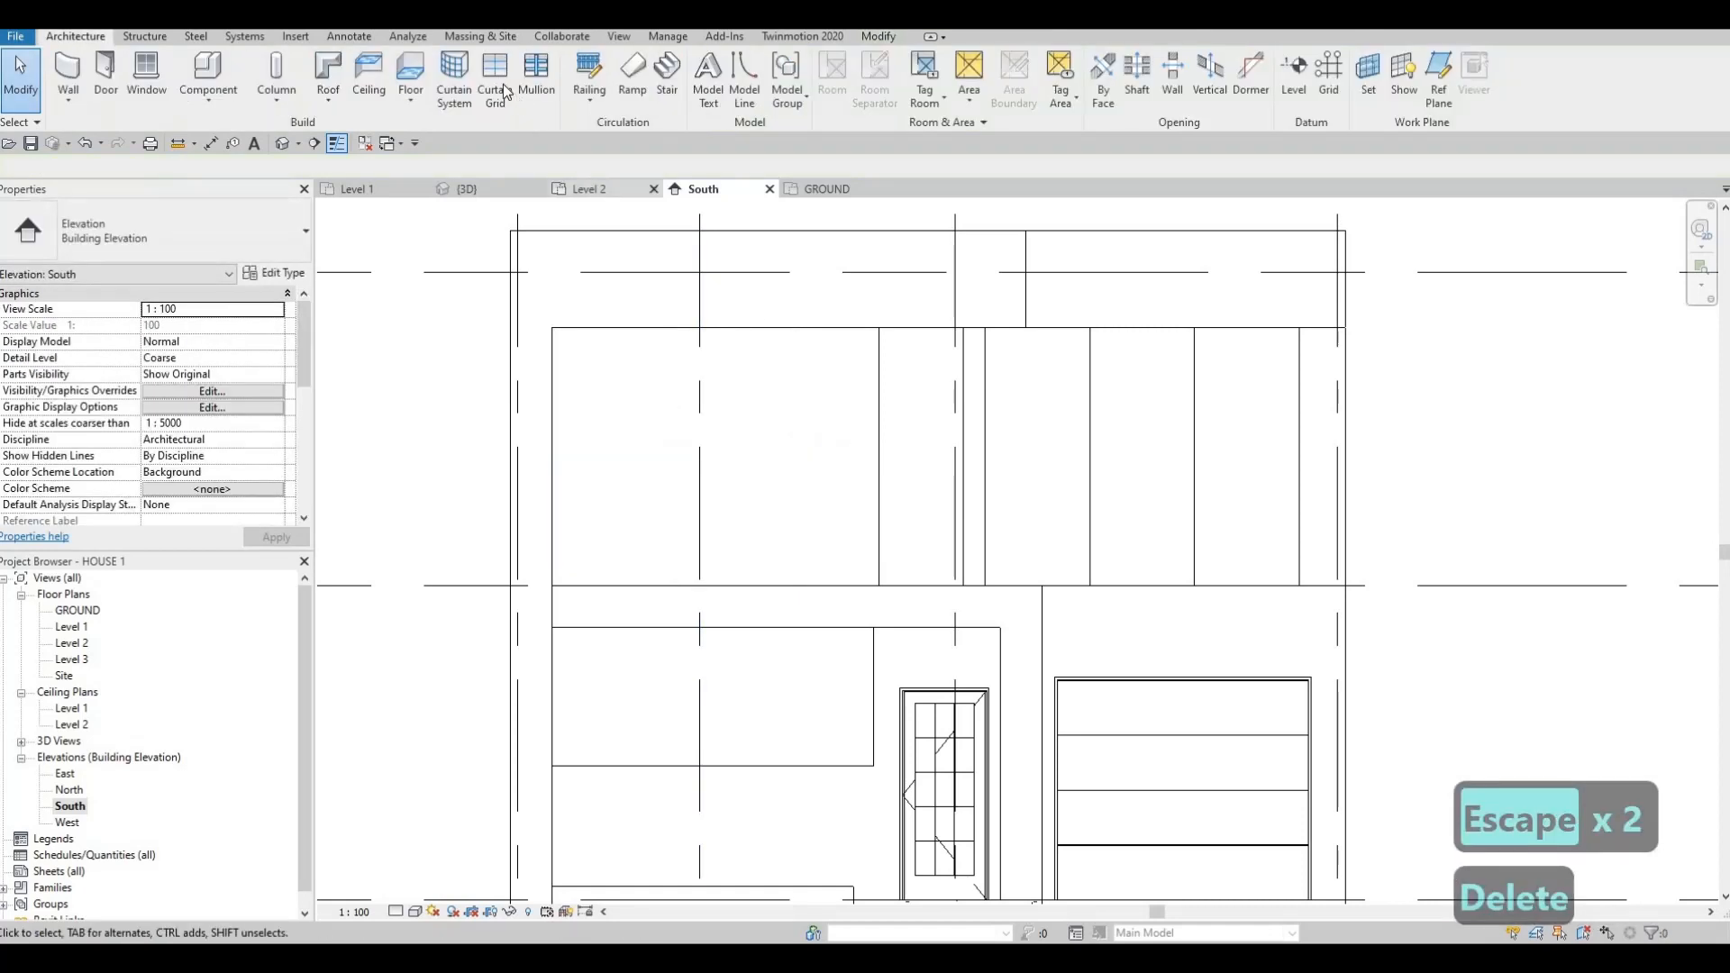
# - Divide the ground-floor curtain window left of the entrance door into three equal bays with two vertical curtain grid lines
pyautogui.press('c')
pyautogui.press('g')
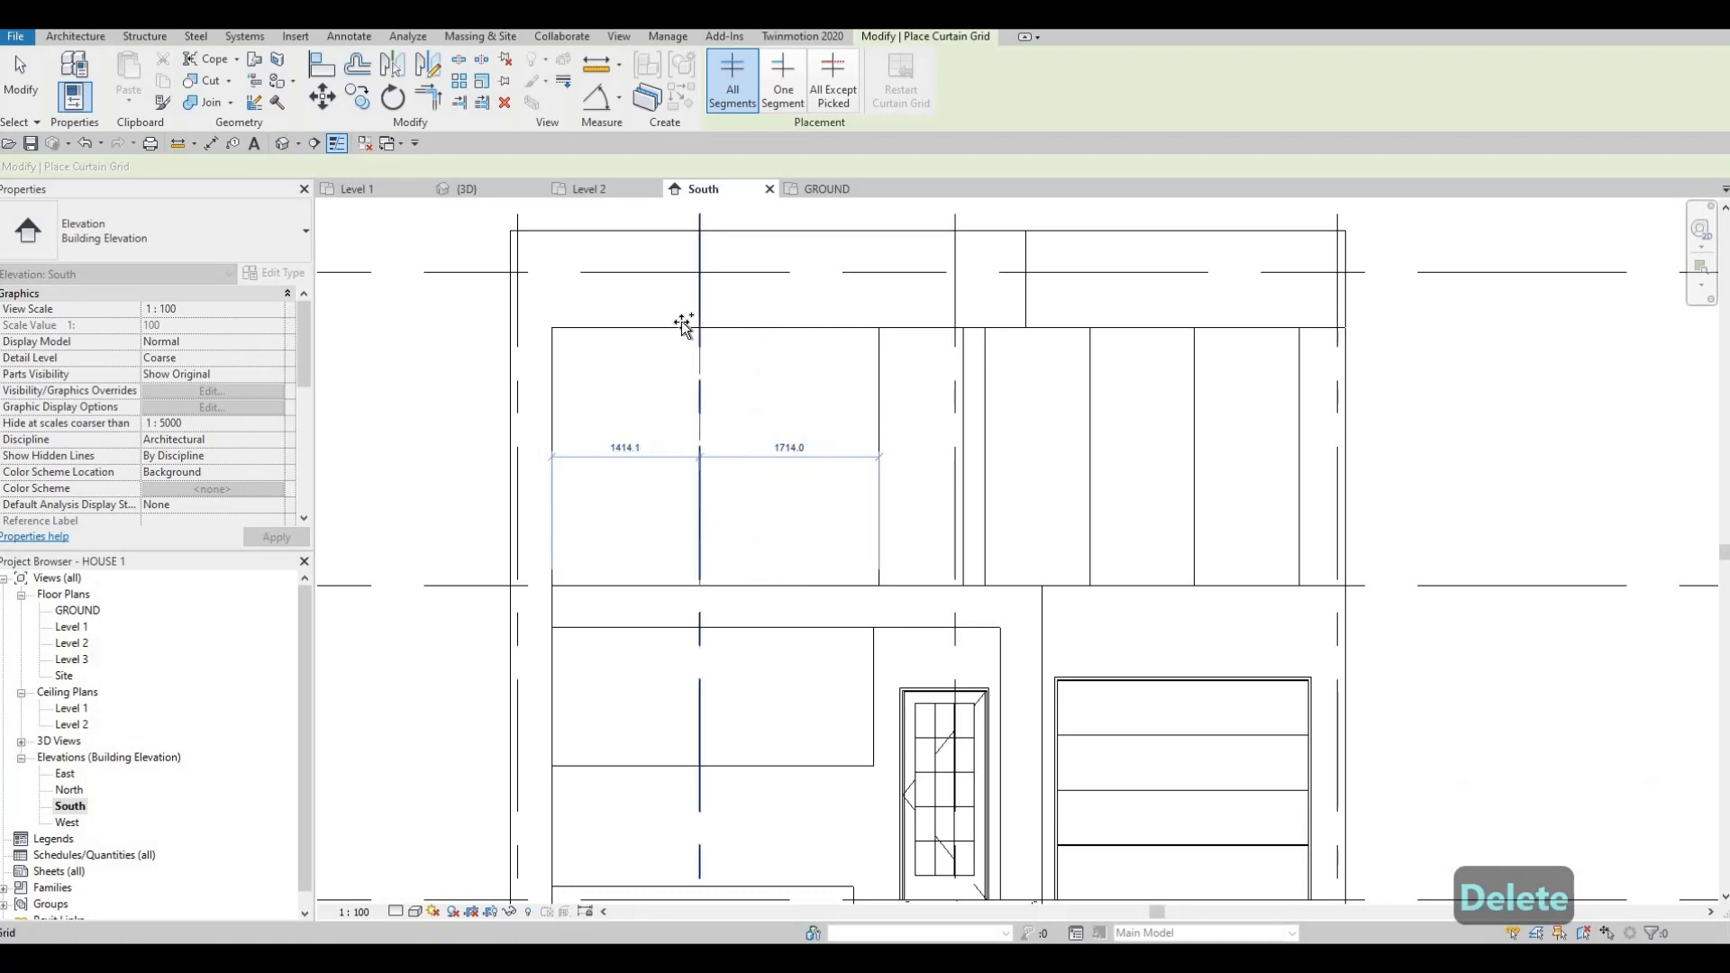
pyautogui.moveTo(764, 634); pyautogui.dragTo(784, 568, button='middle')
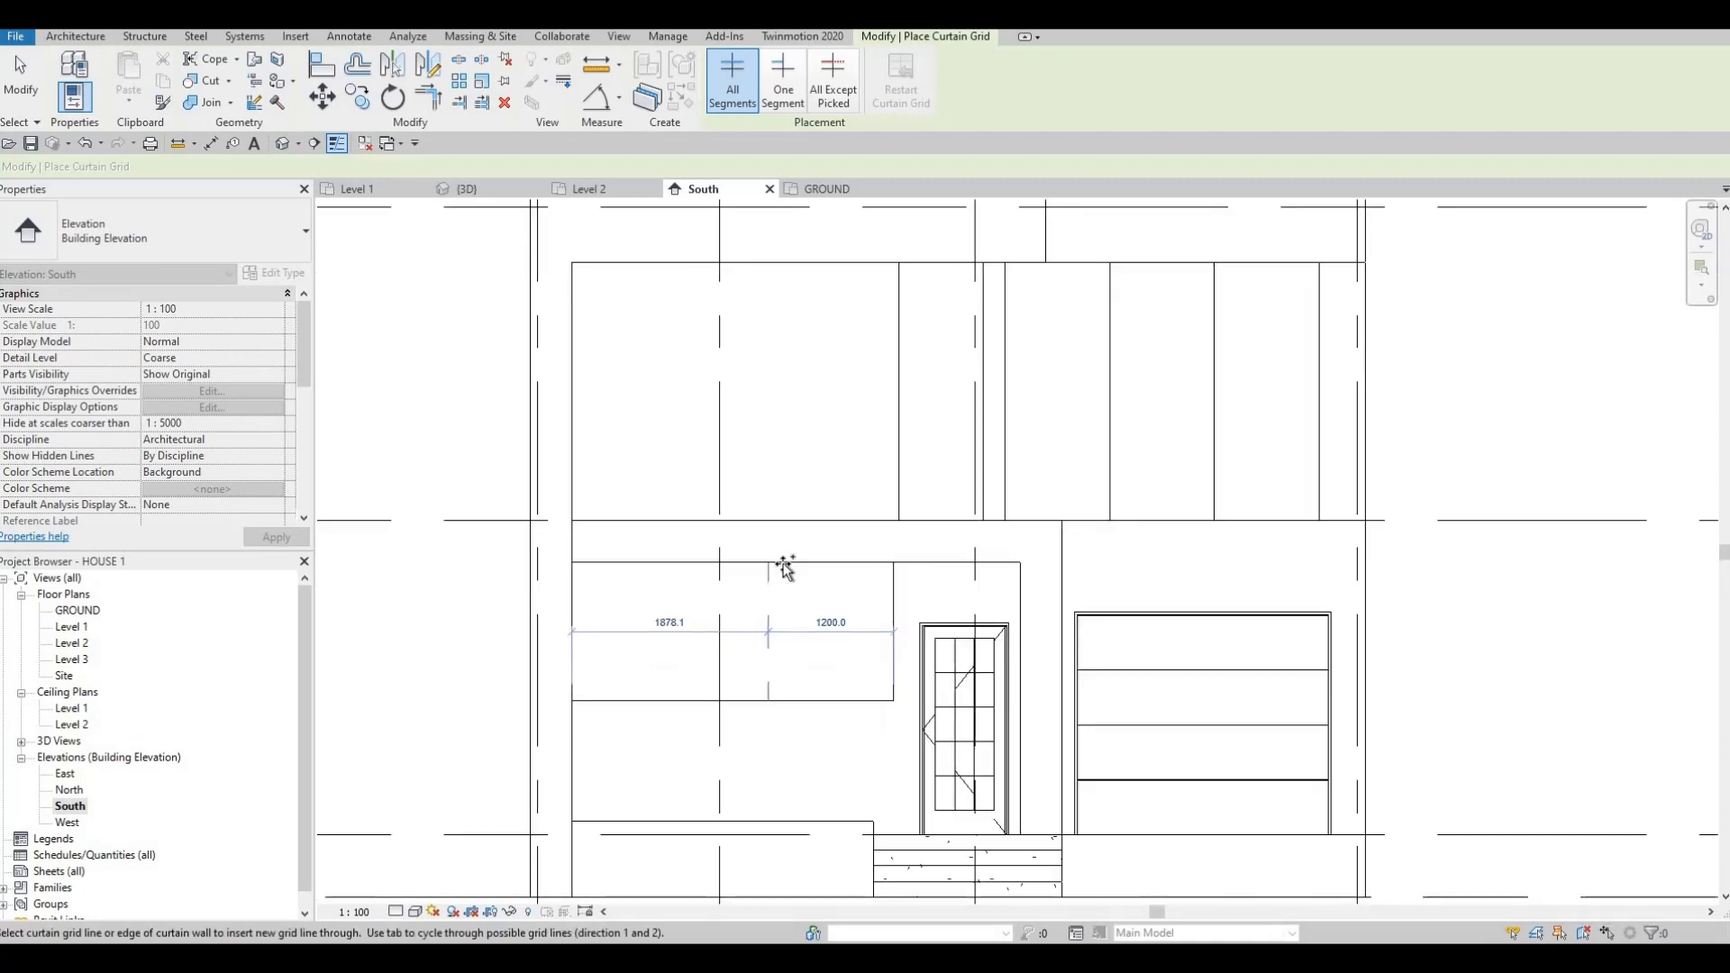
pyautogui.click(696, 560)
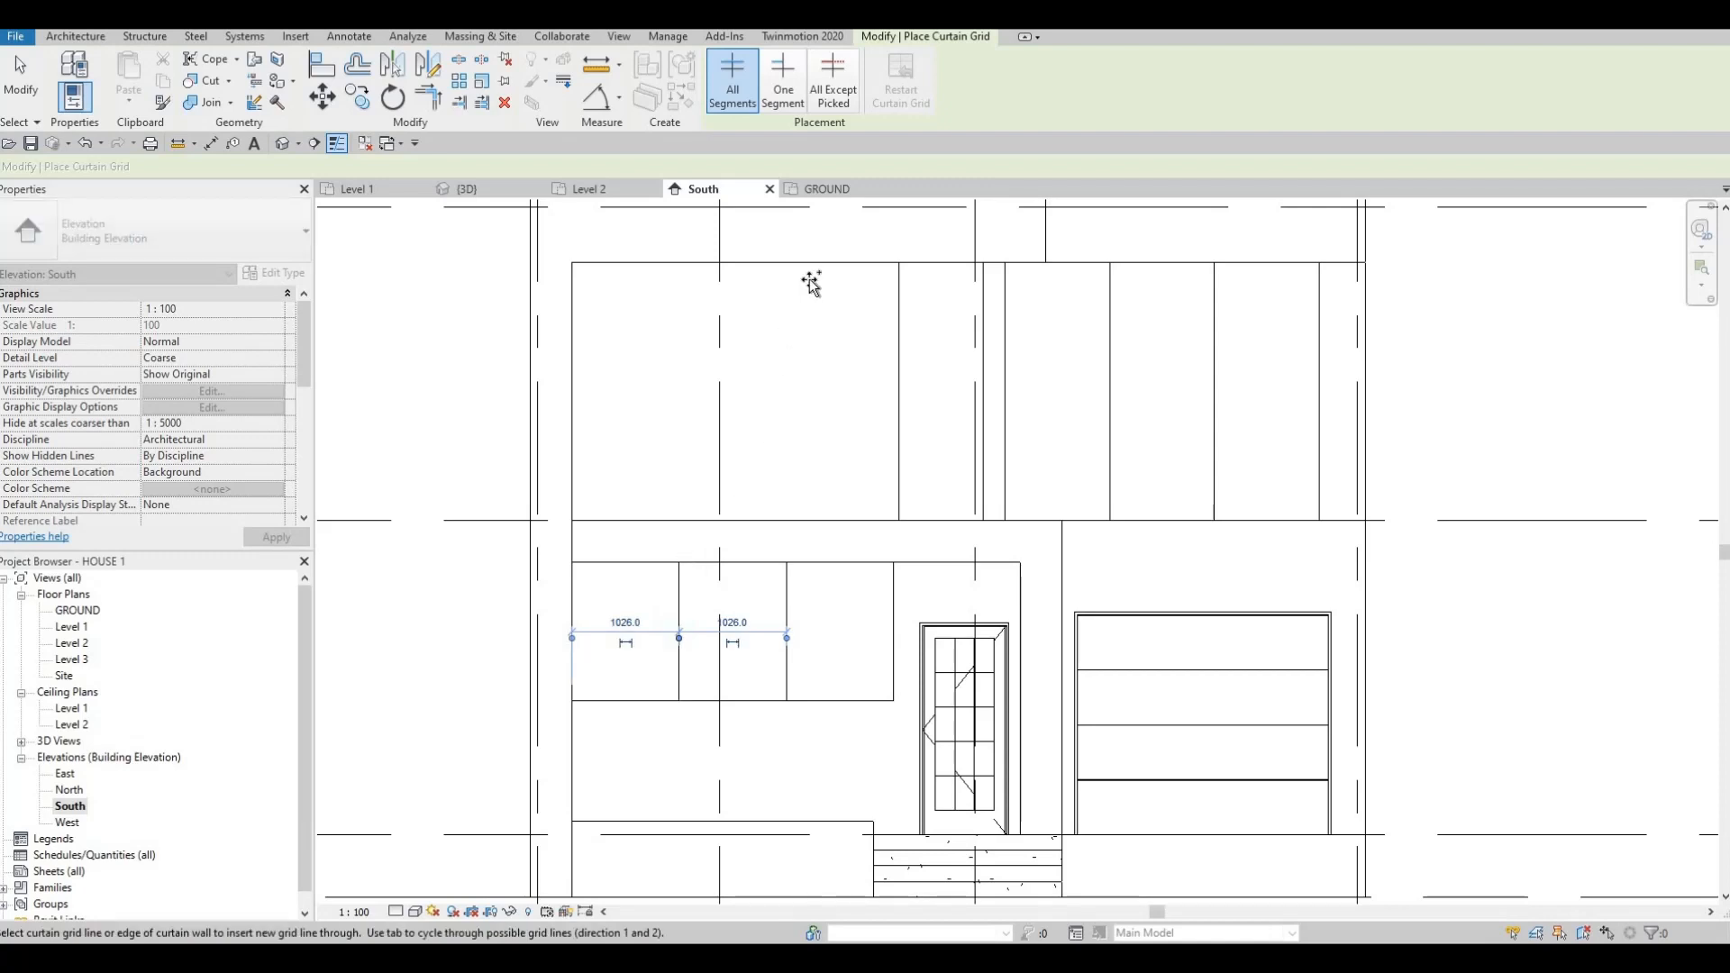
# - Divide the left upper curtain wall into equal thirds with two vertical curtain grid lines
pyautogui.click(737, 270)
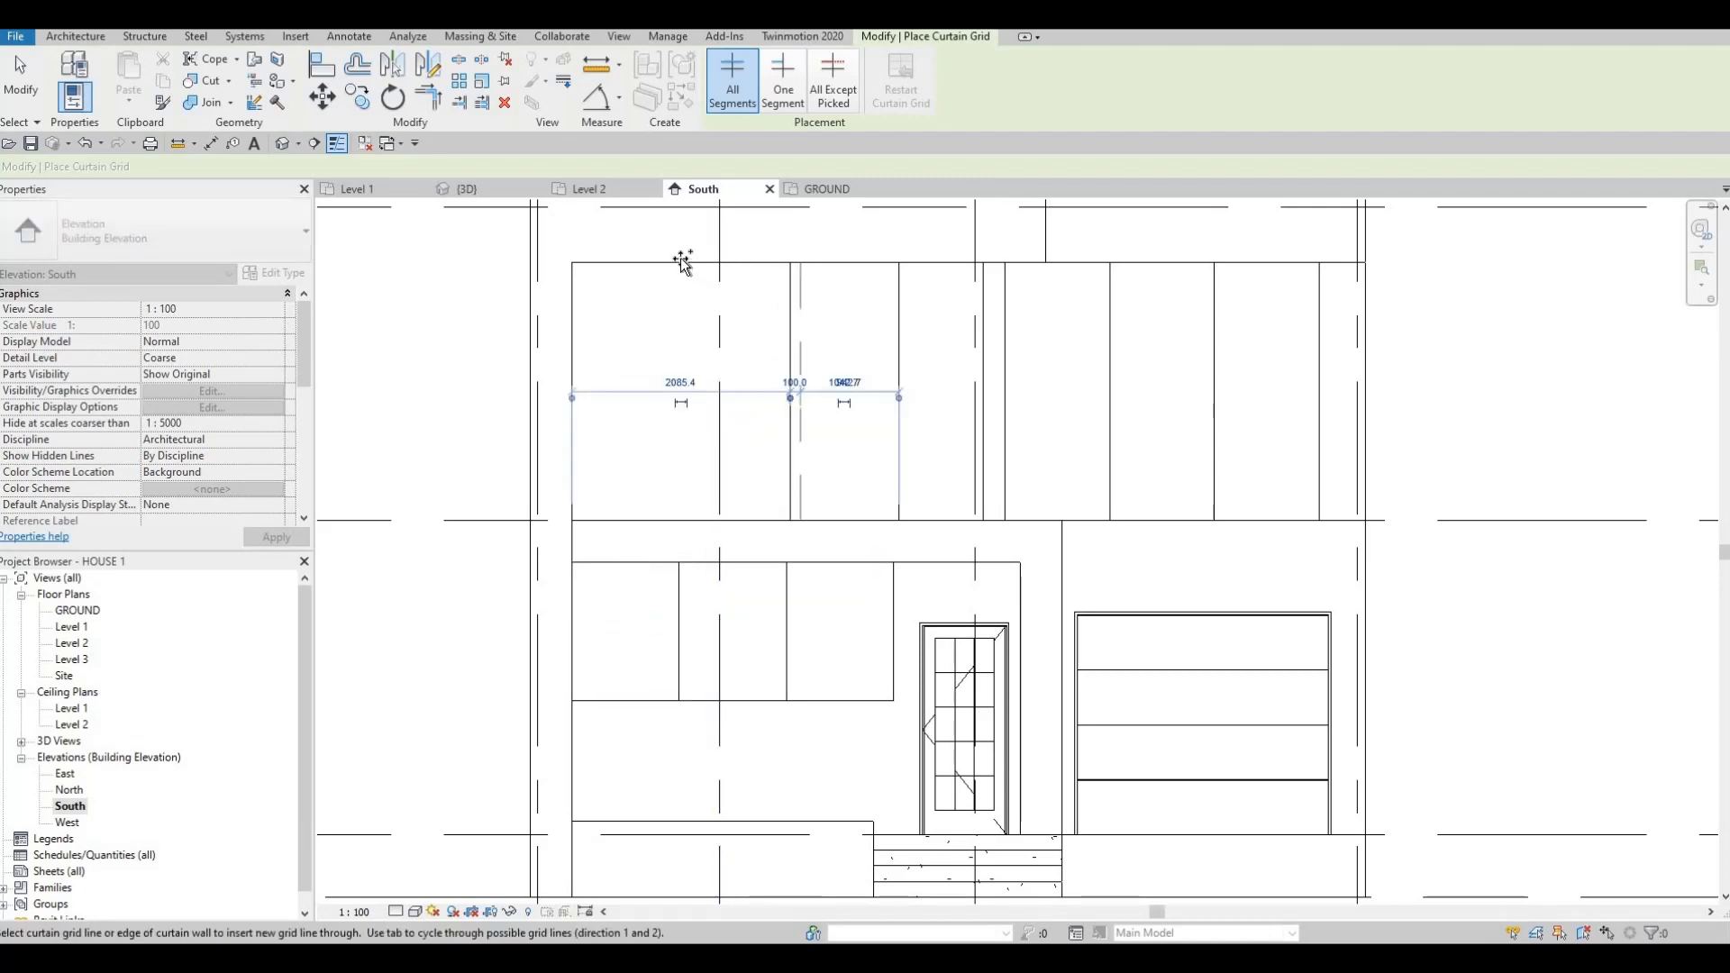
pyautogui.click(679, 260)
pyautogui.press('Escape')
pyautogui.press('Escape')
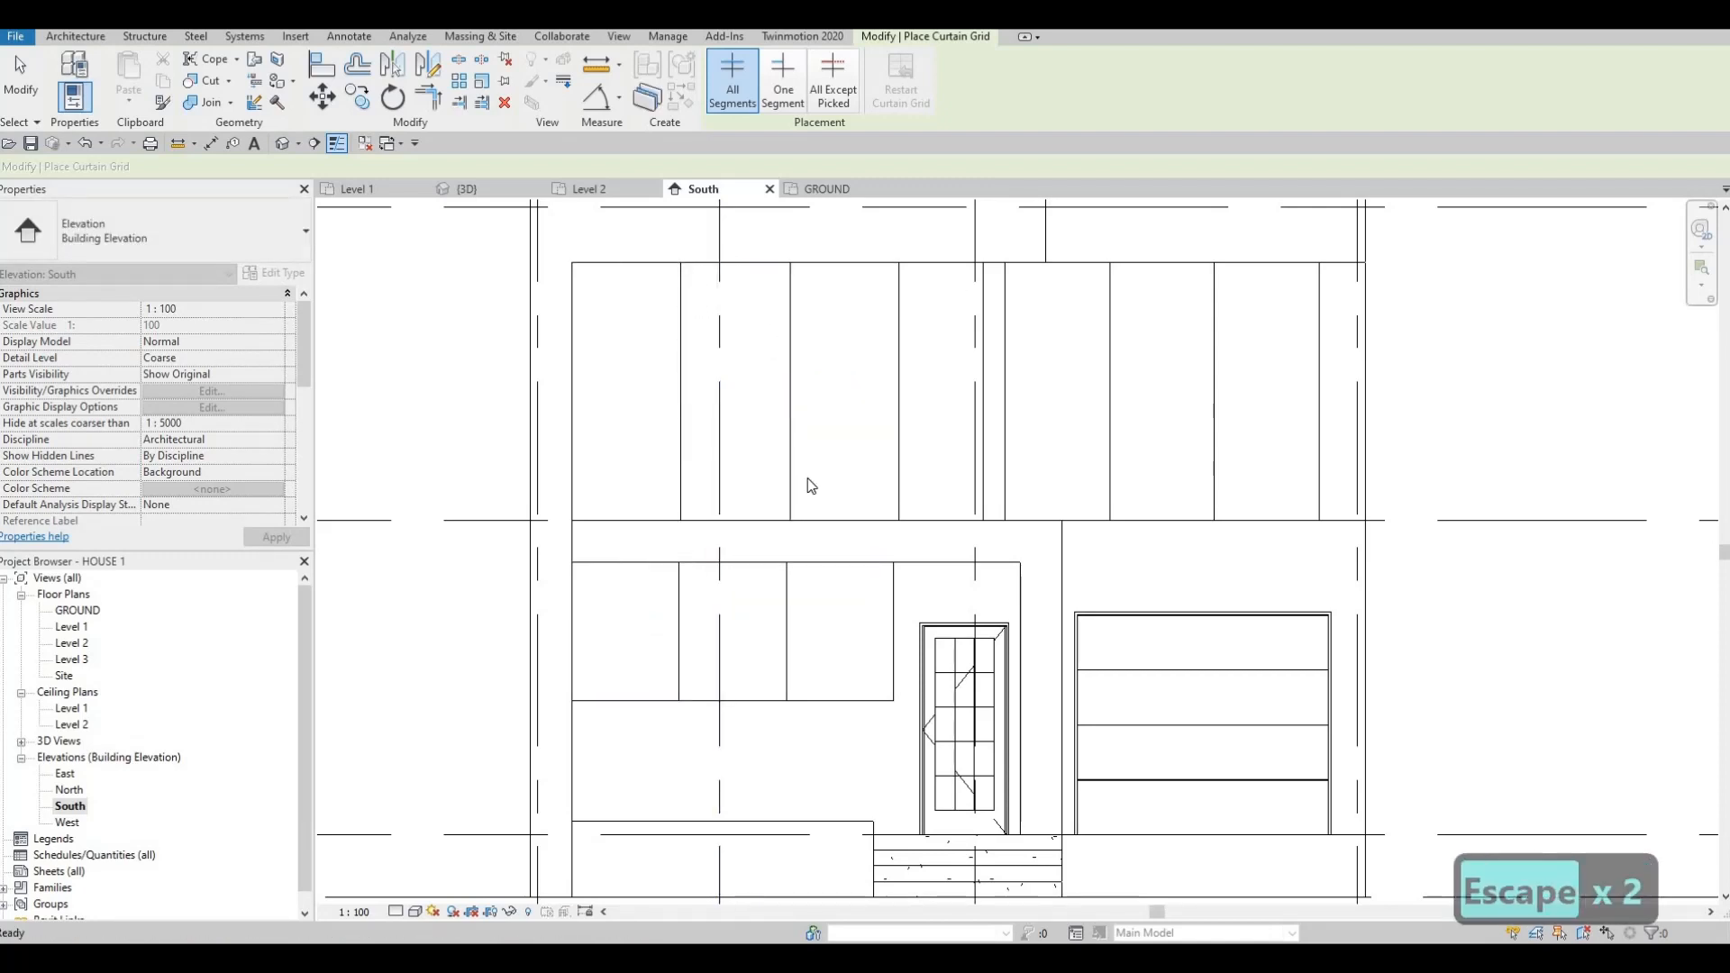
# - Add 50mm x 65mm rectangular mullions to all grid lines of the three front curtain walls
pyautogui.scroll(-3, 784, 484)
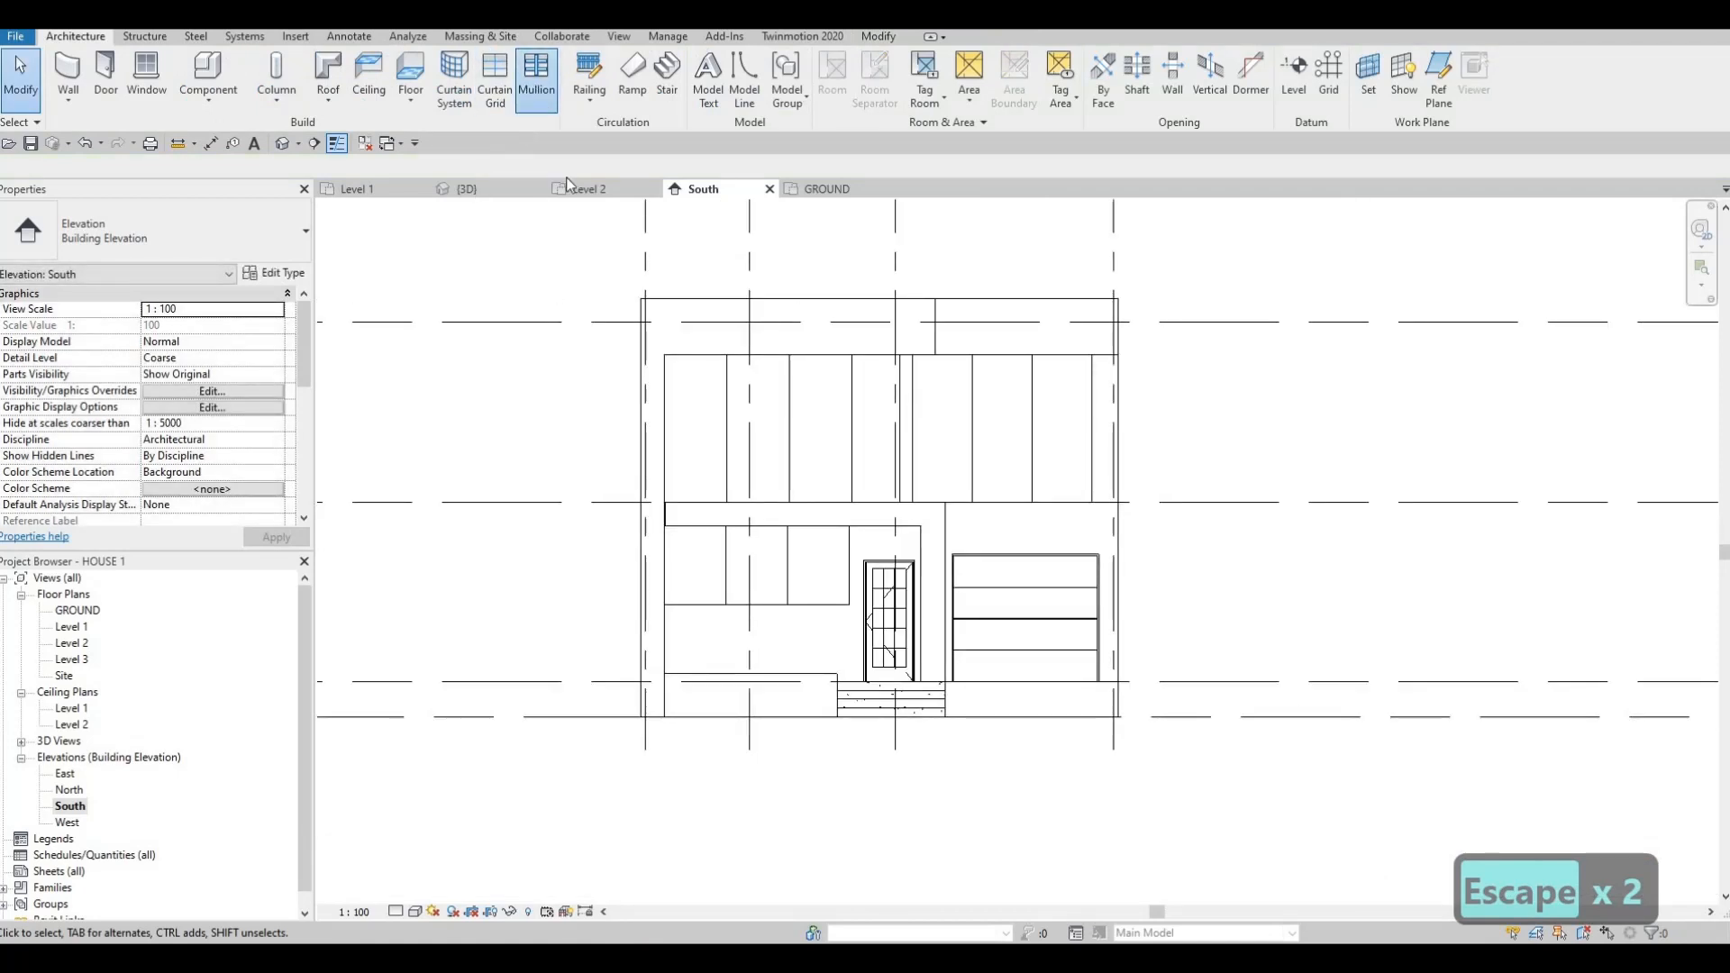
pyautogui.click(814, 82)
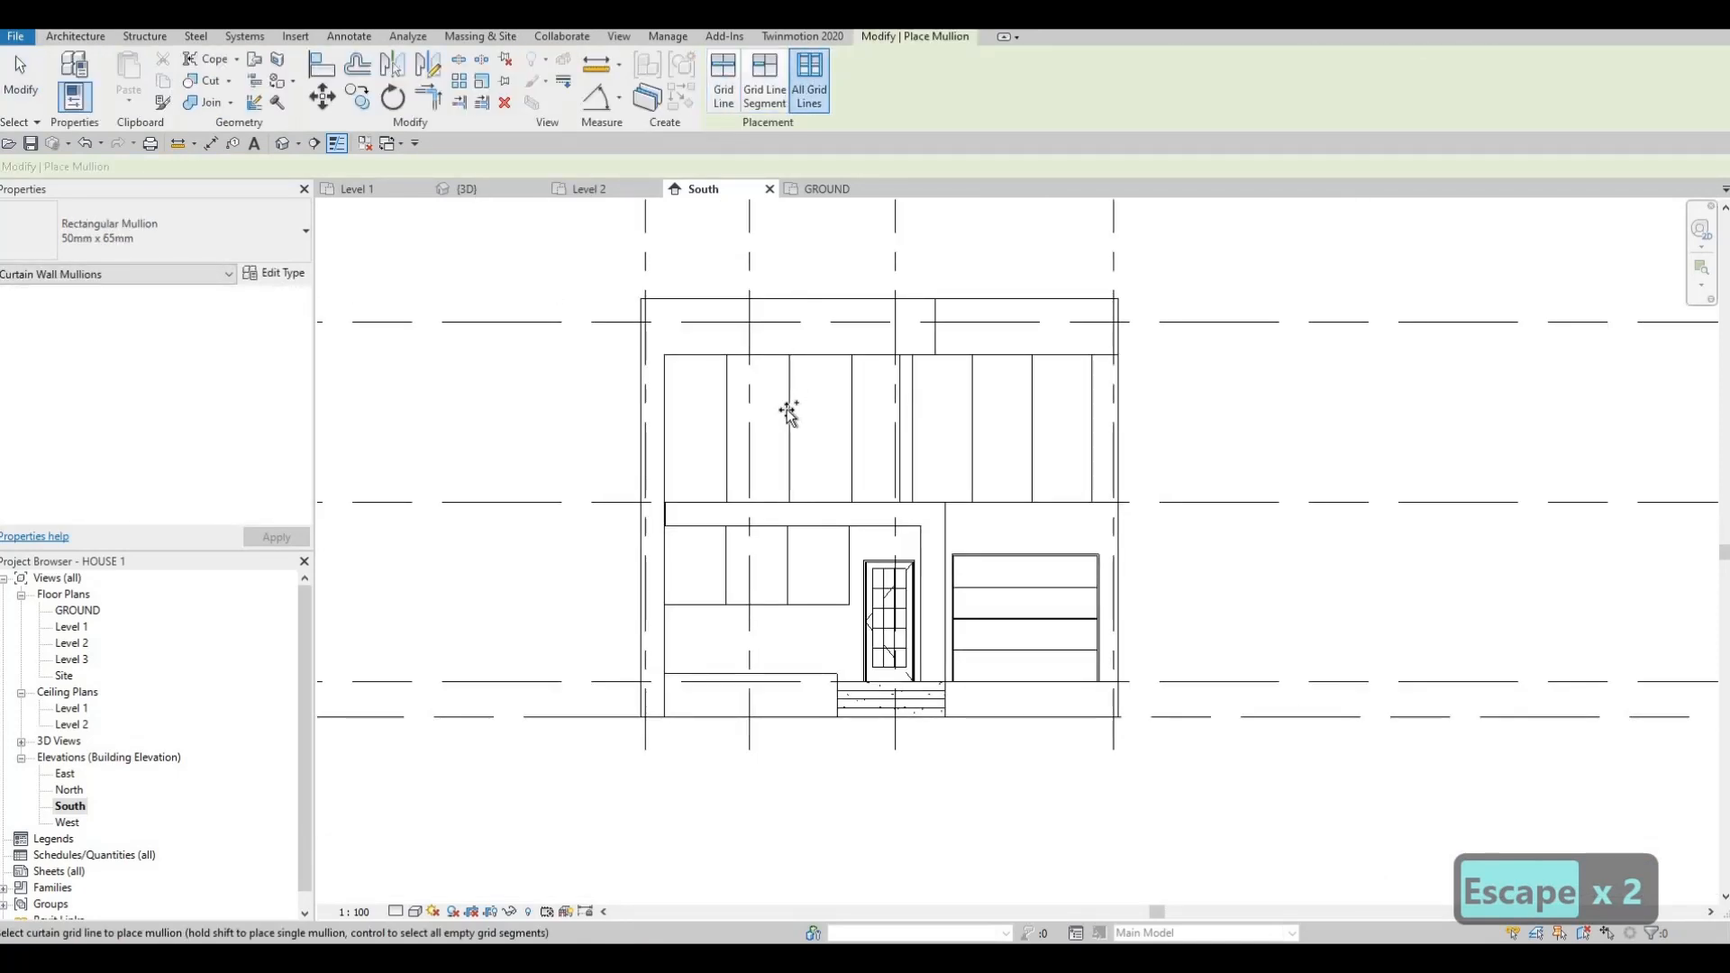
pyautogui.click(966, 413)
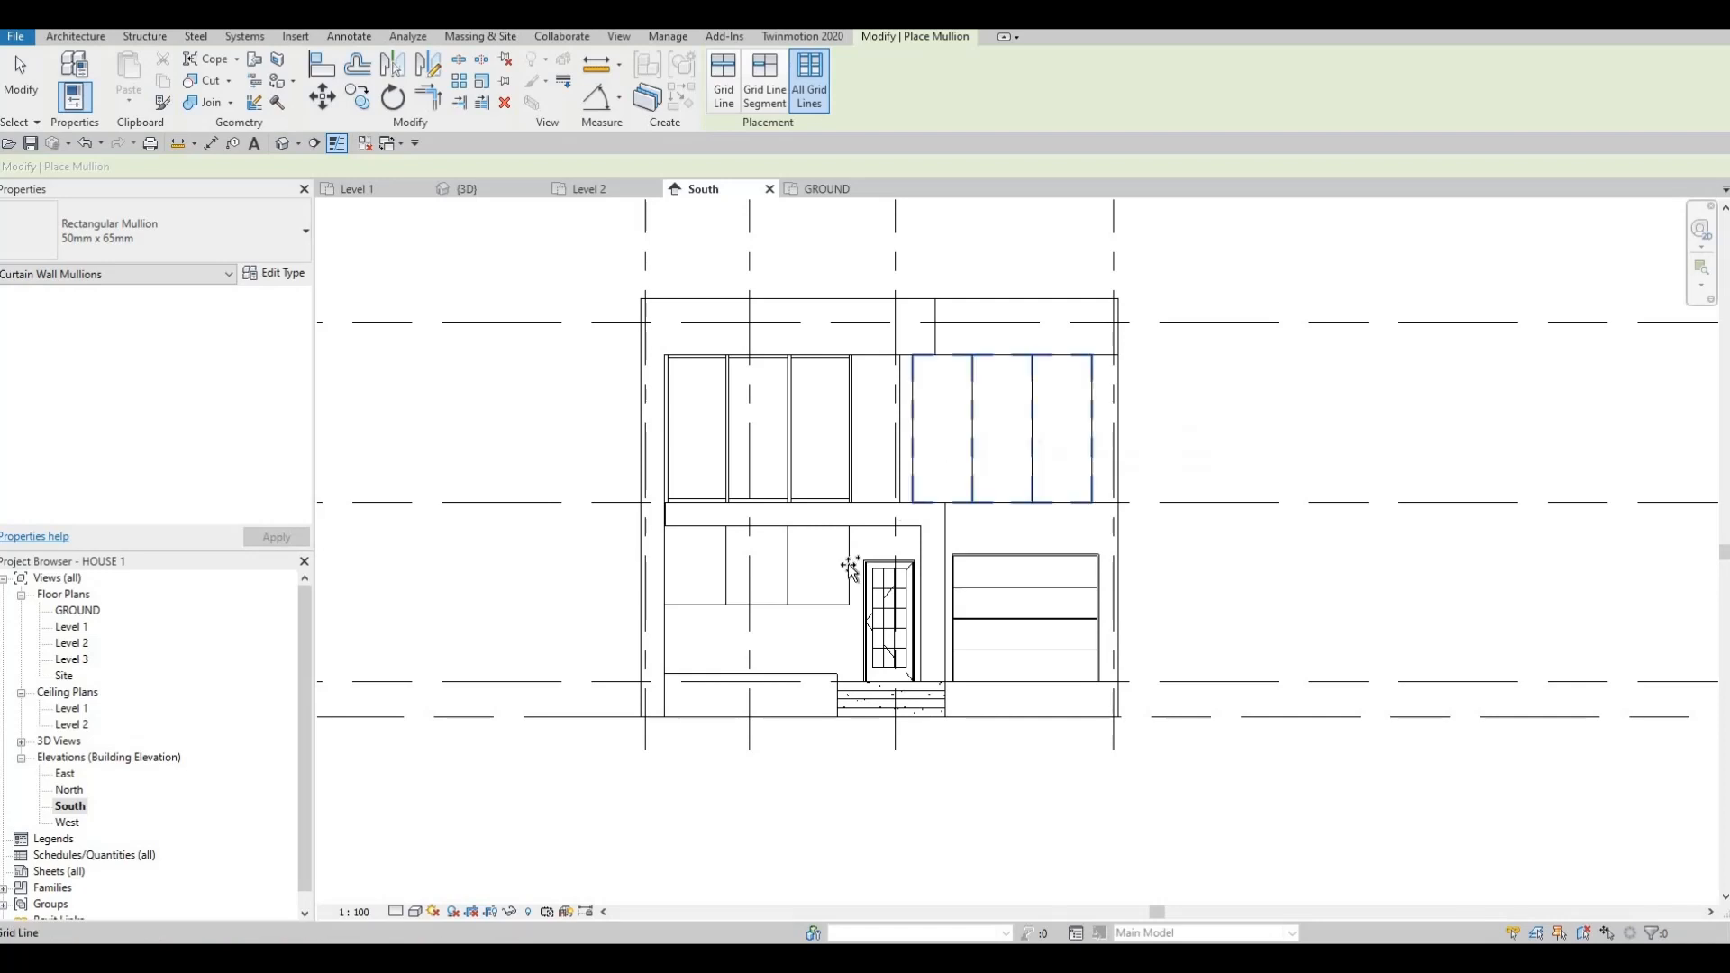
pyautogui.click(776, 574)
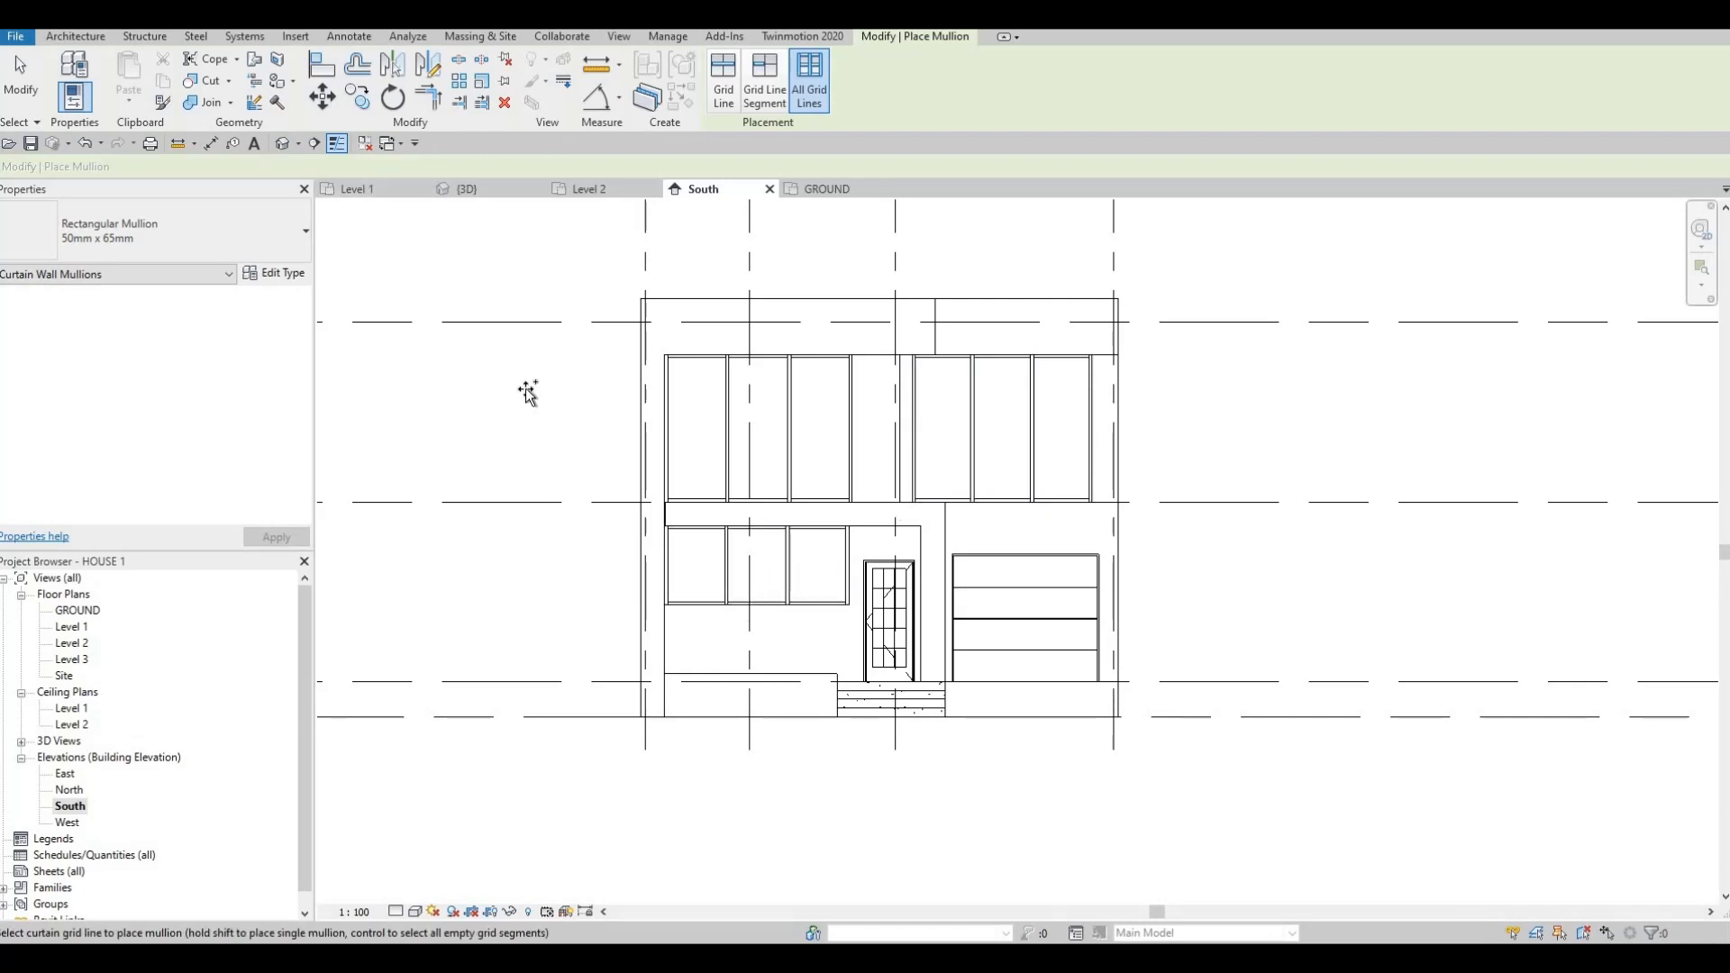
# - In the 3D view, place a vertical curtain grid line at the midpoint of the small window in the house's left wall
pyautogui.keyDown('shift'); pyautogui.moveTo(811, 594); pyautogui.dragTo(955, 424, button='middle'); pyautogui.keyUp('shift')
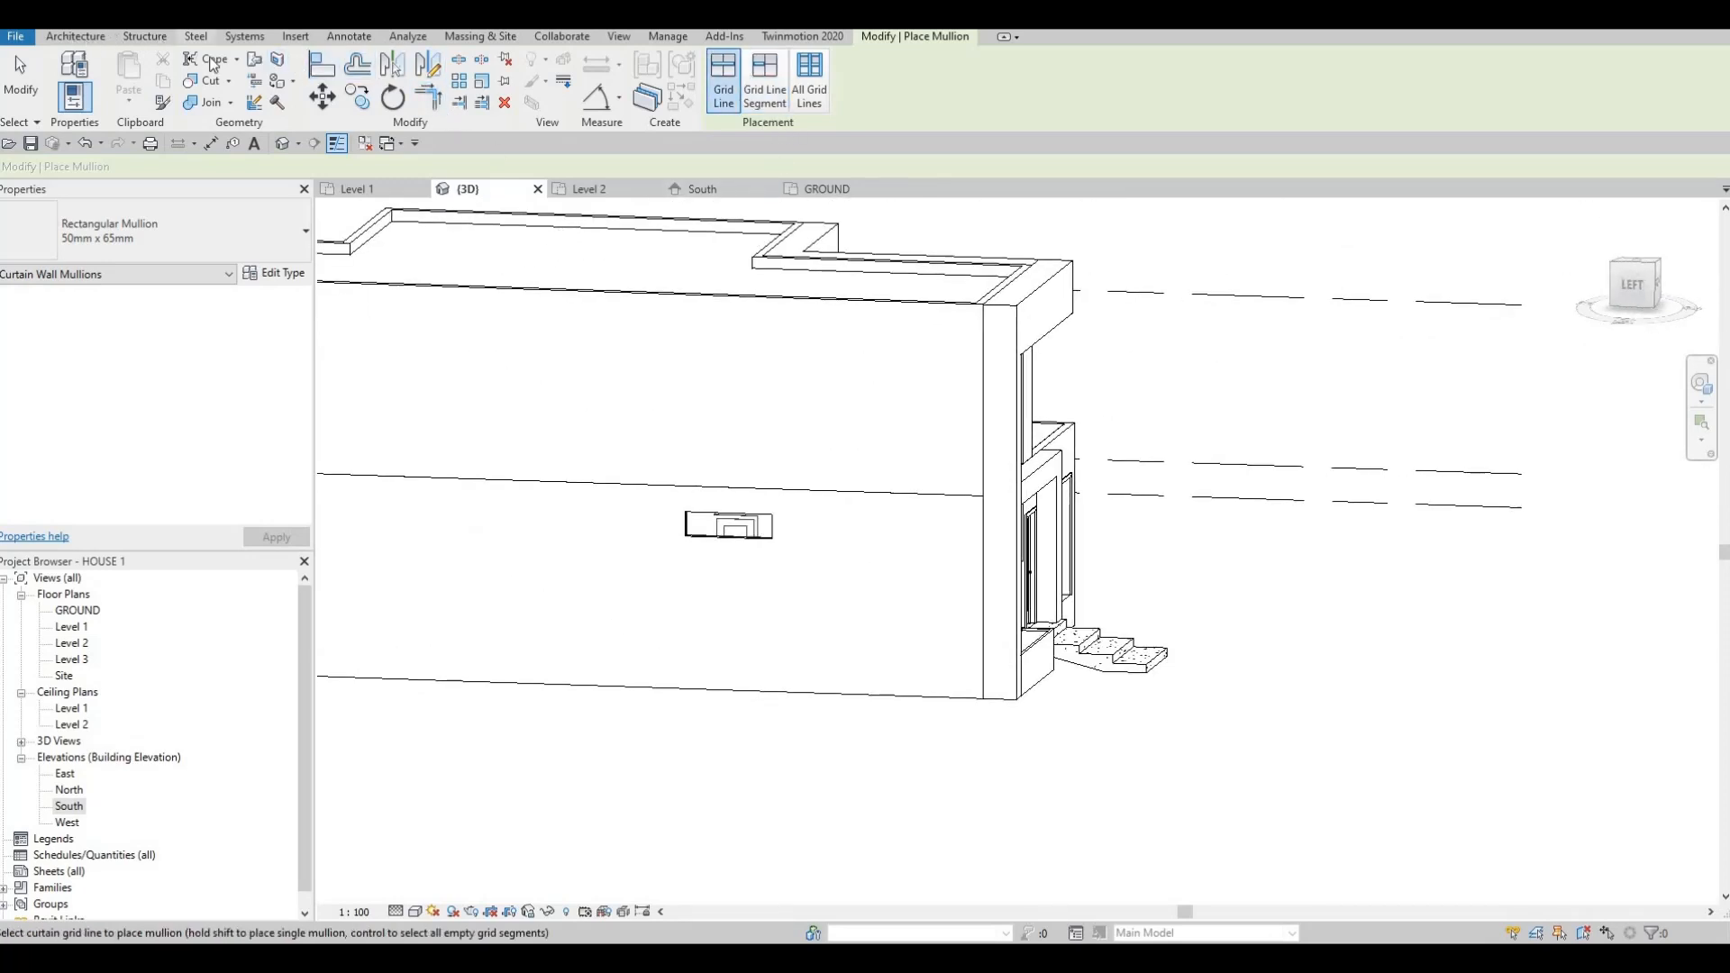
pyautogui.click(76, 36)
pyautogui.click(455, 77)
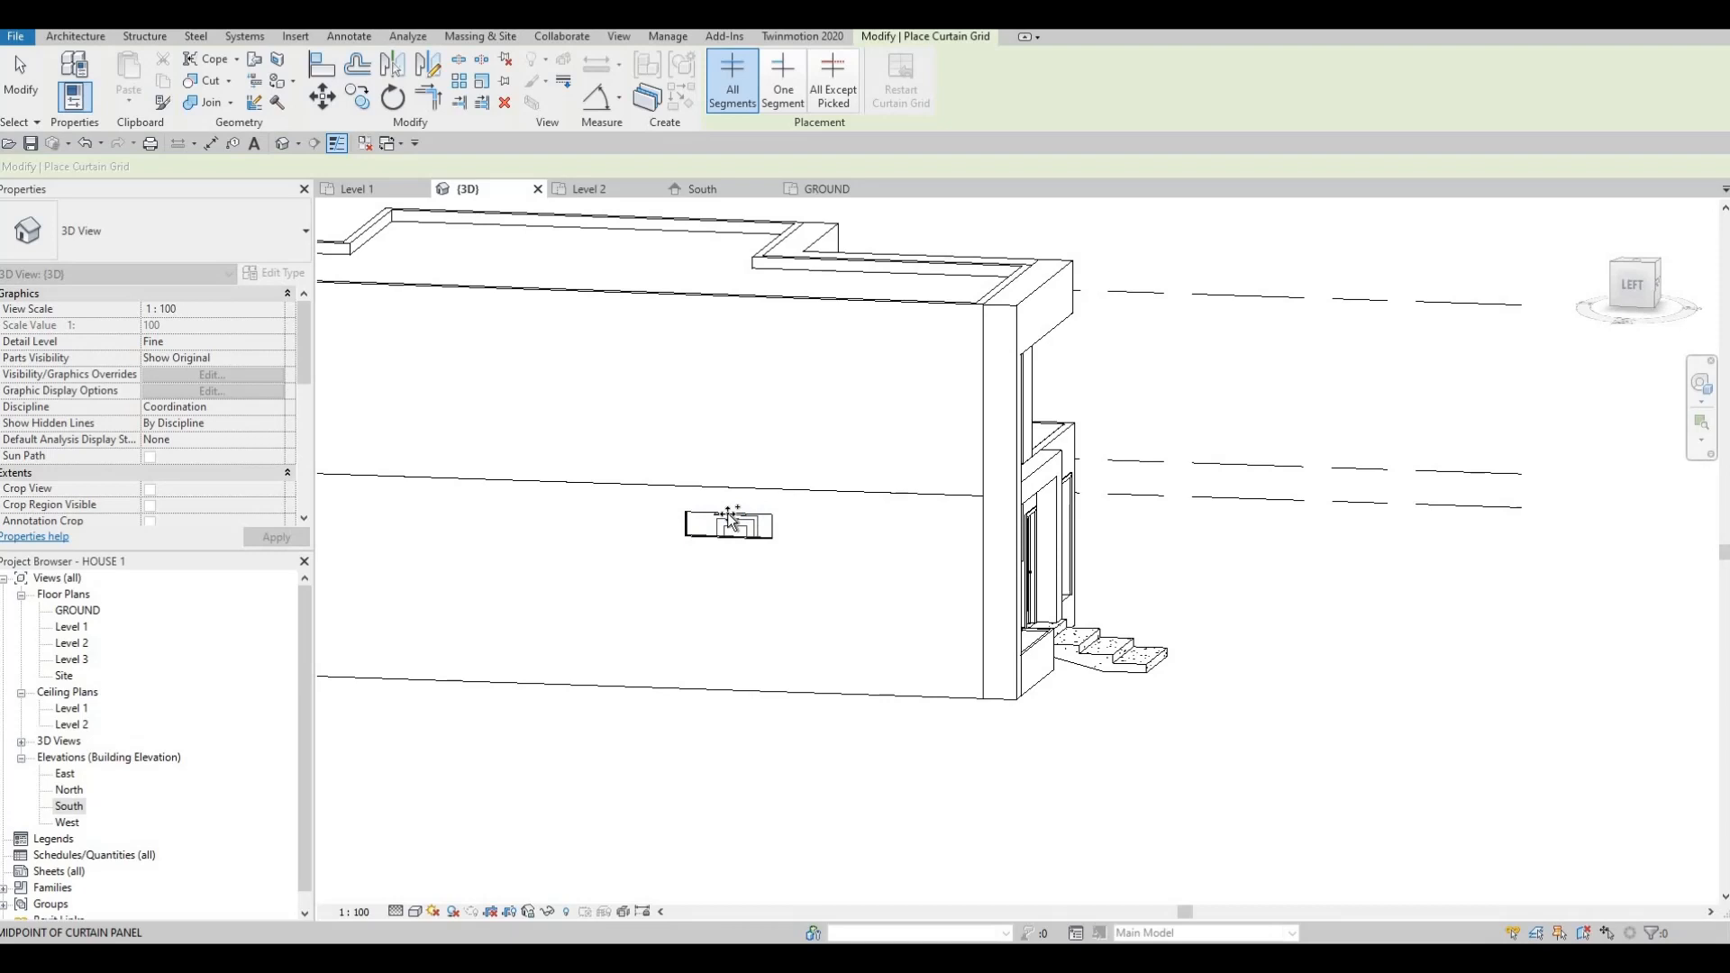
pyautogui.scroll(3, 728, 520)
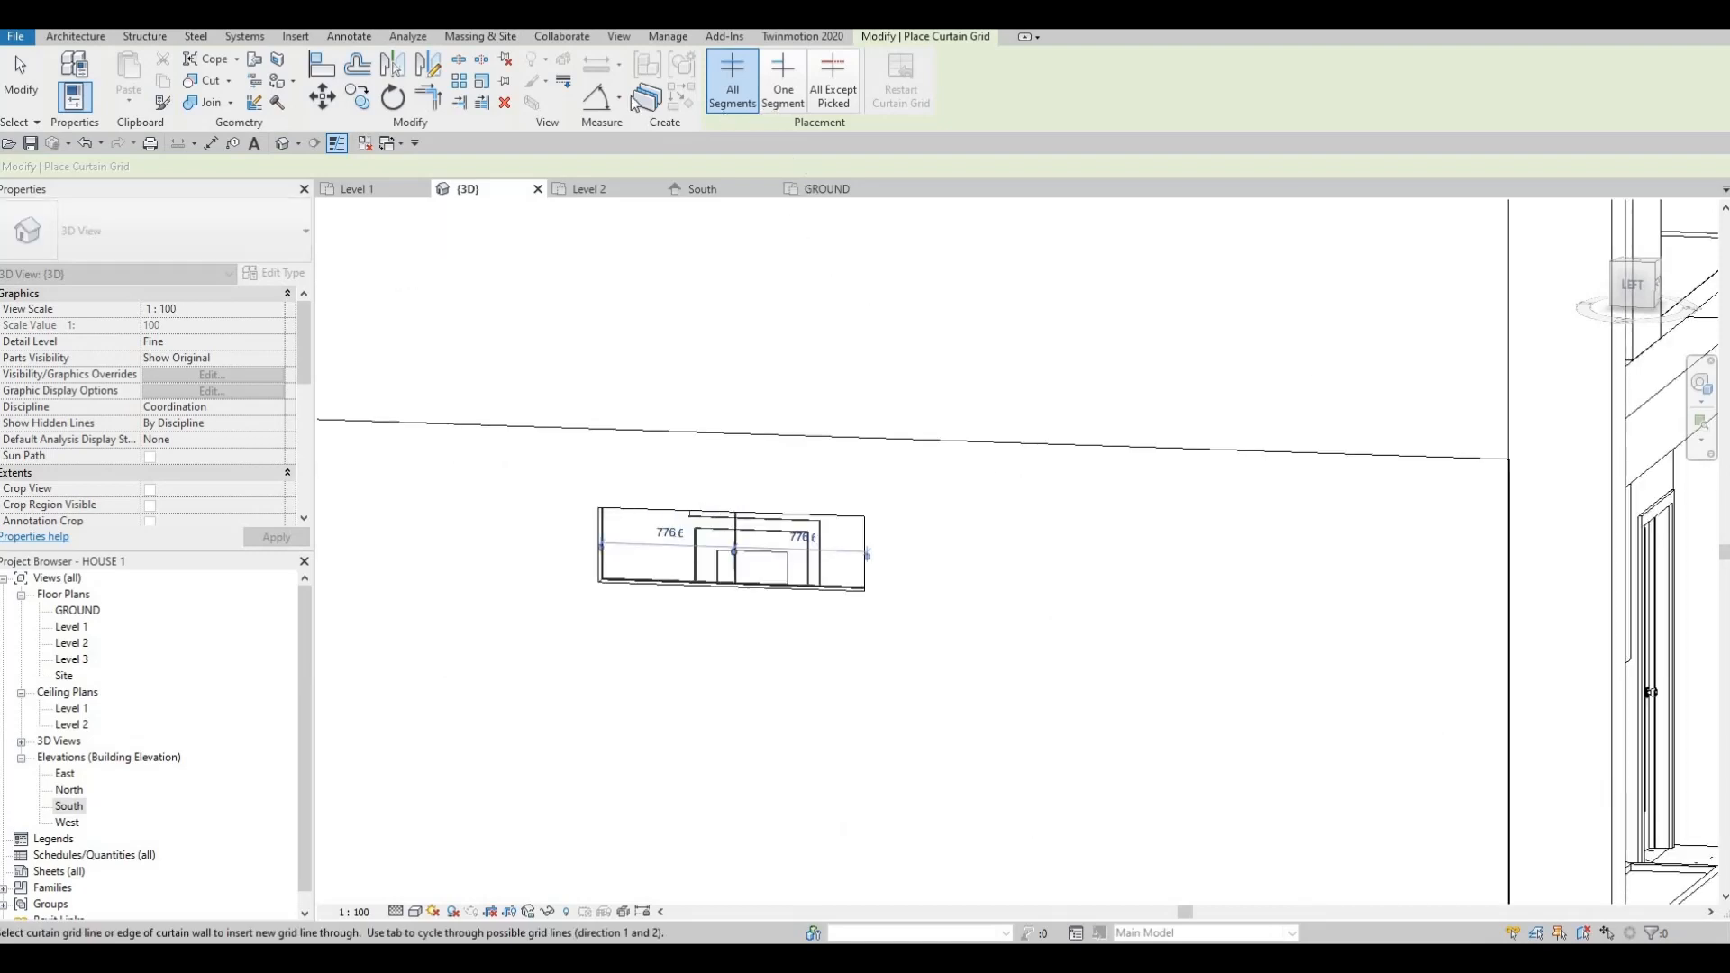
pyautogui.press('Escape')
pyautogui.press('Escape')
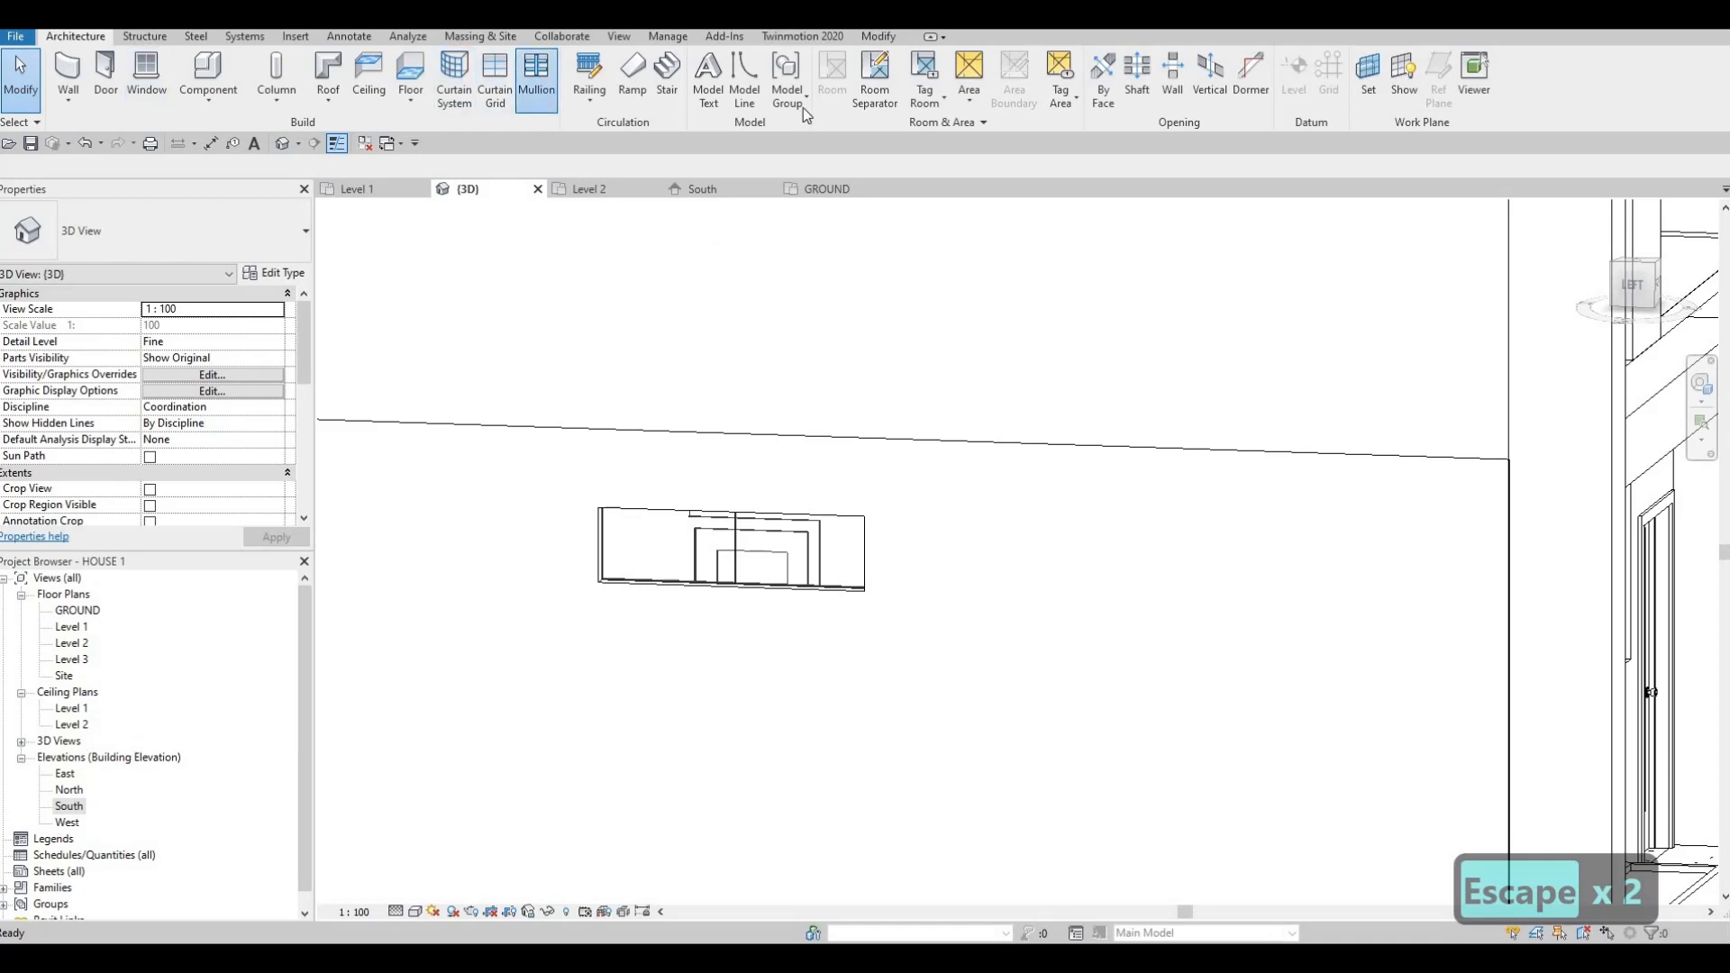
# - Fit 50mm x 65mm rectangular mullions to all grid lines of the small left-wall window
pyautogui.click(537, 79)
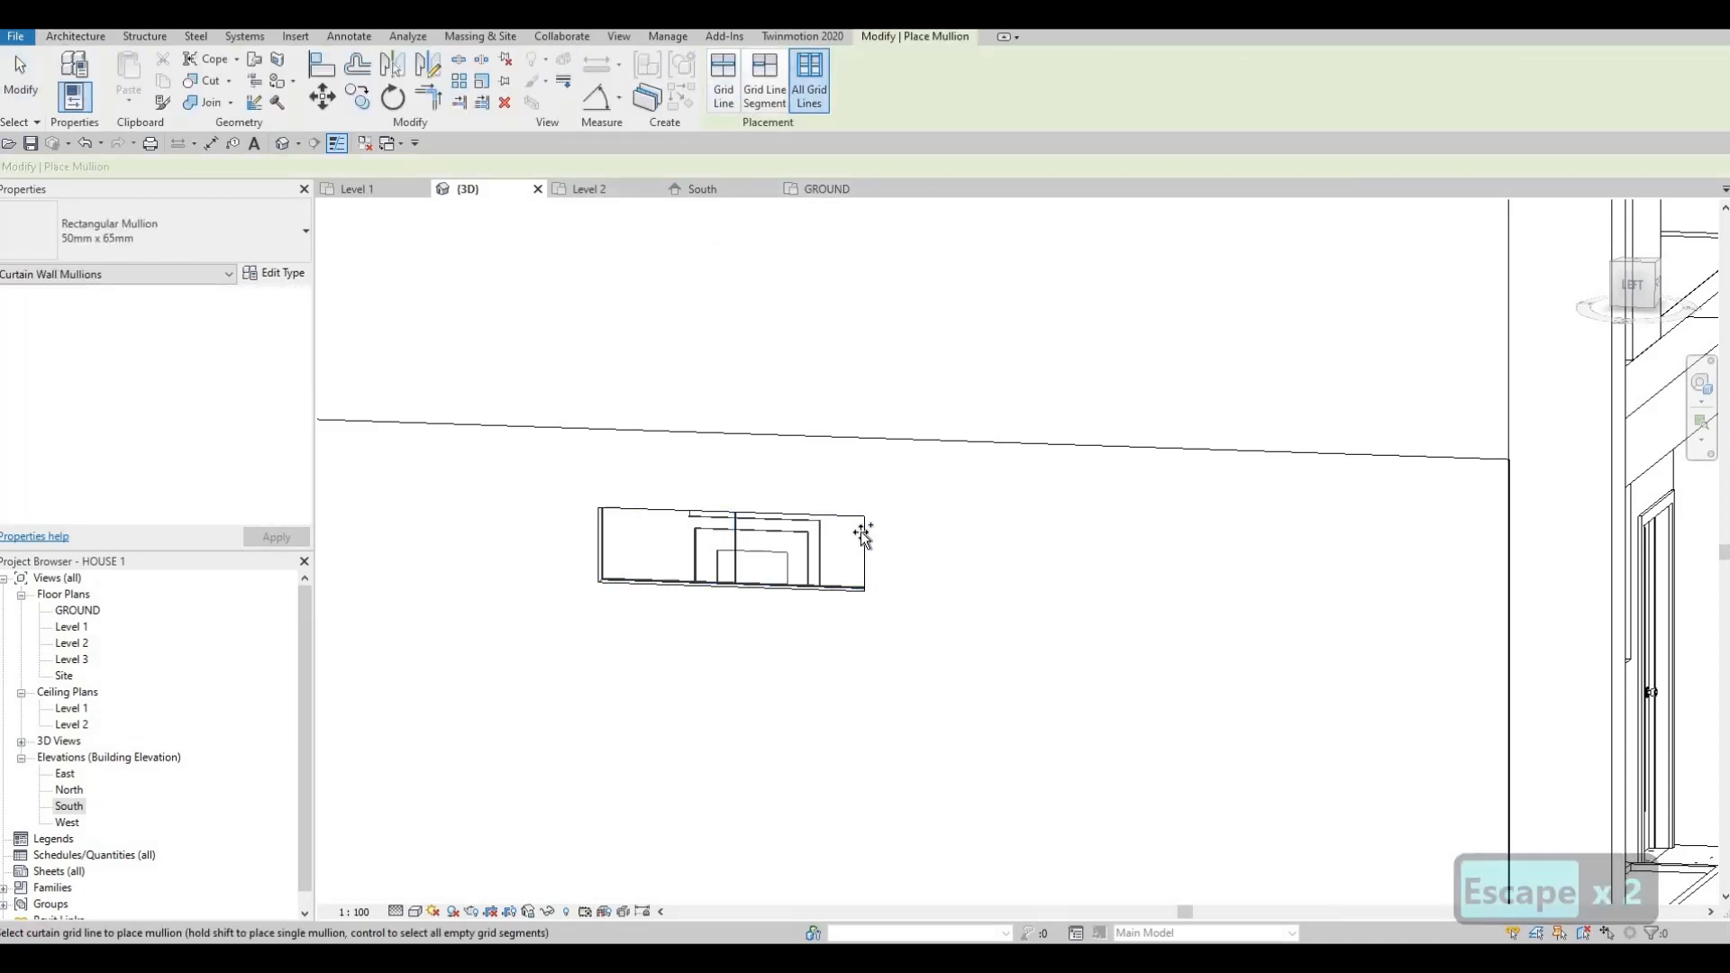
pyautogui.keyDown('shift'); pyautogui.moveTo(858, 563); pyautogui.dragTo(519, 159, button='middle'); pyautogui.keyUp('shift')
pyautogui.press('Escape')
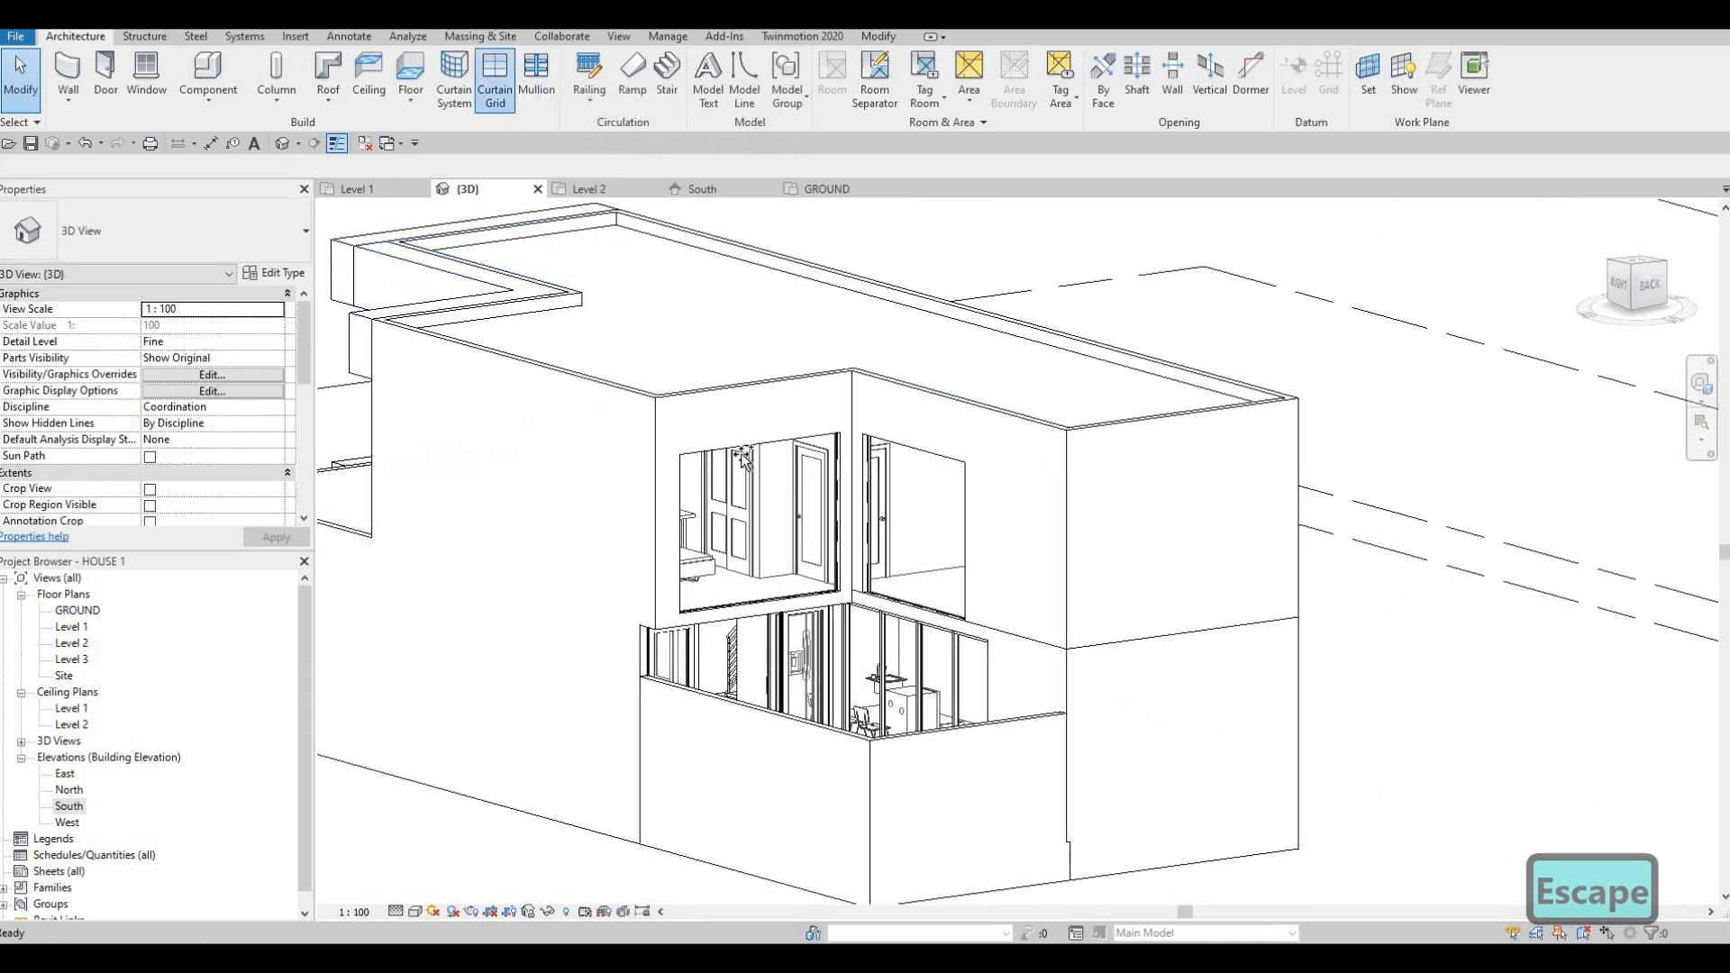
# - Divide the rear-facing upper-floor window beside the inner corner into three 1000 mm bays with two vertical curtain grid lines
pyautogui.click(495, 77)
pyautogui.scroll(2, 747, 453)
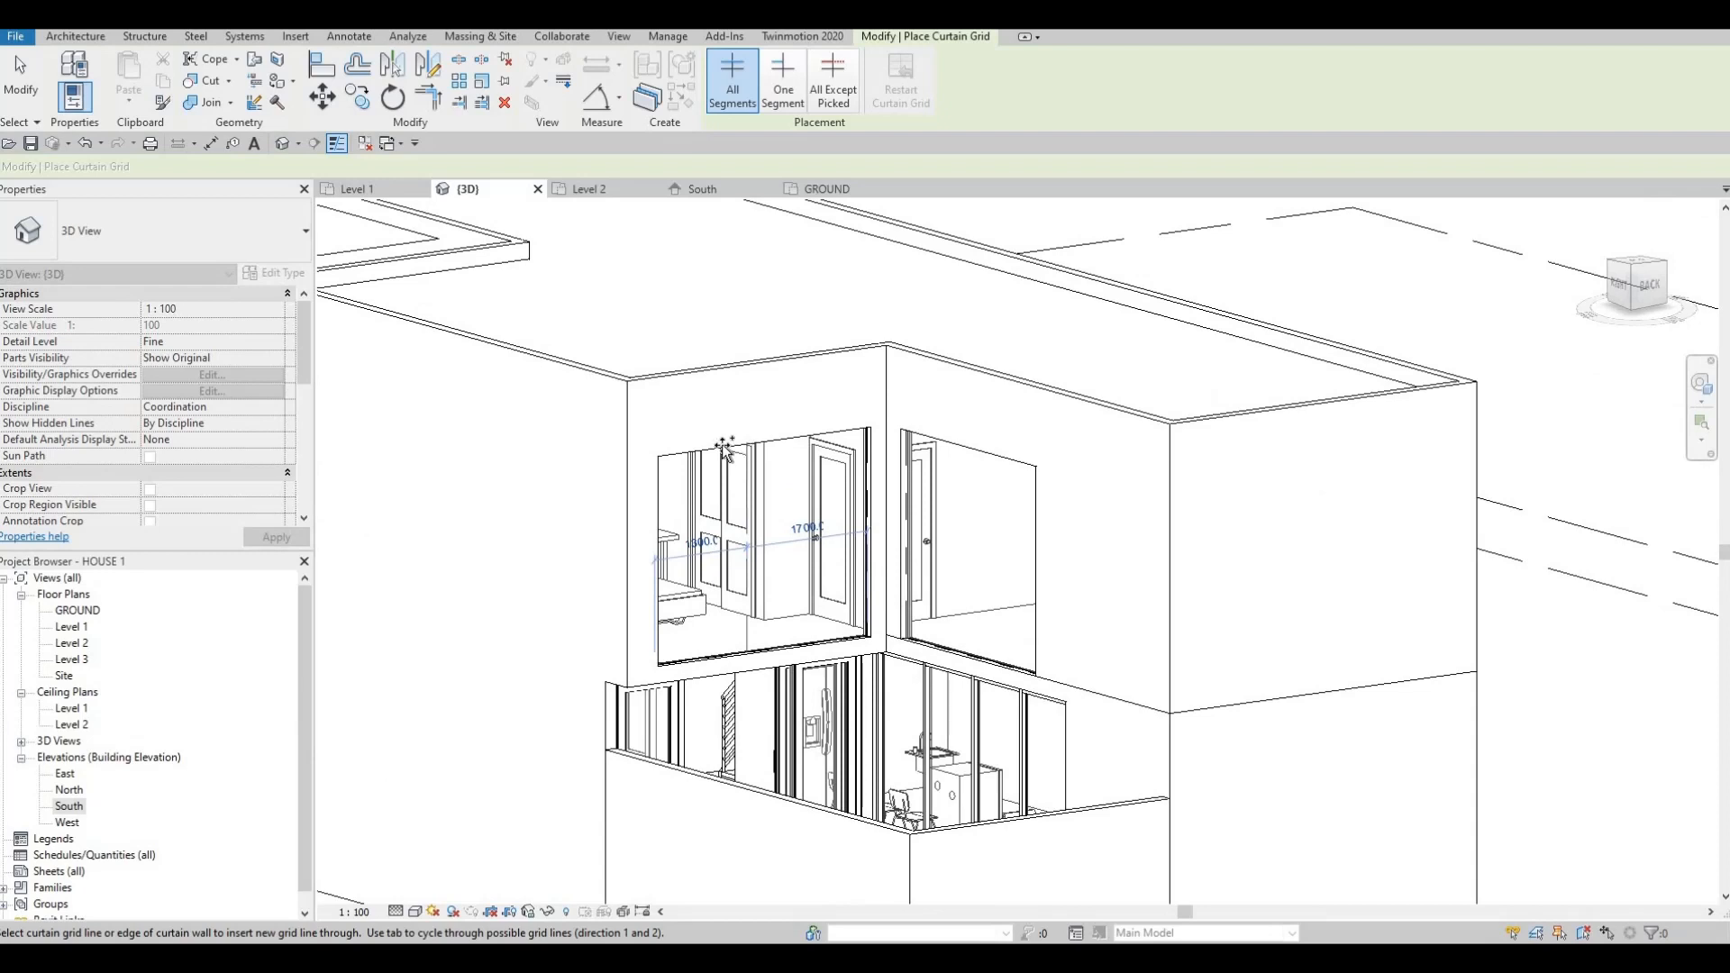
pyautogui.click(770, 443)
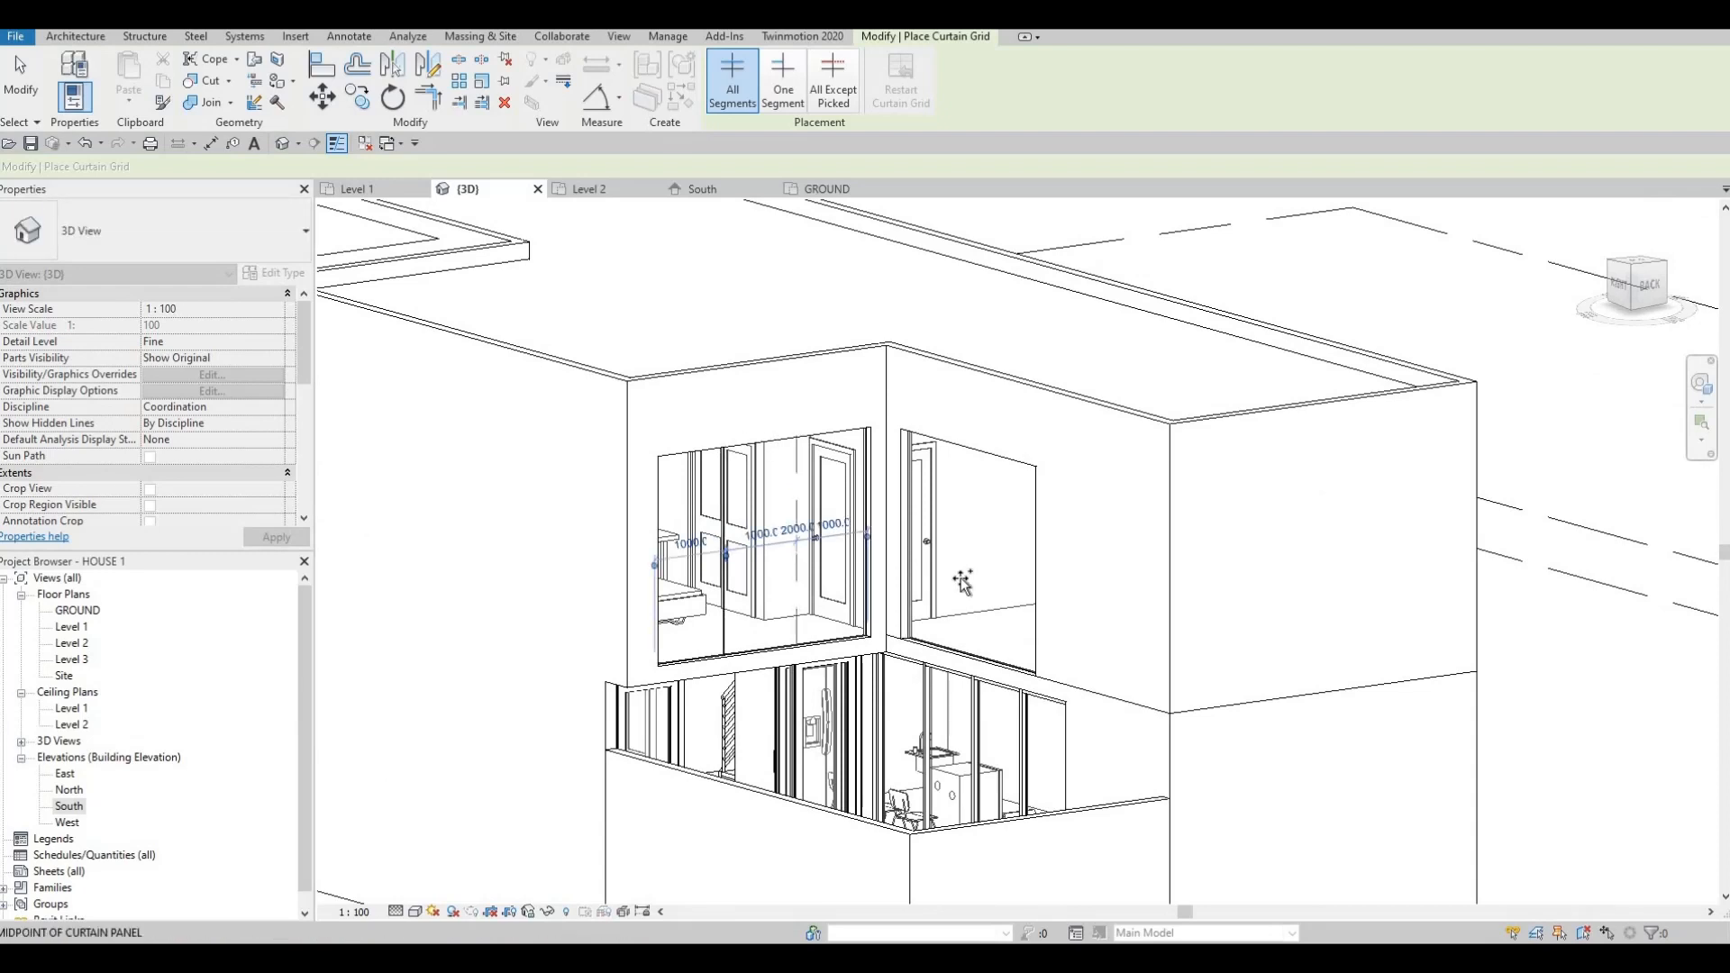
pyautogui.keyDown('shift'); pyautogui.moveTo(962, 584); pyautogui.dragTo(898, 419, button='middle'); pyautogui.keyUp('shift')
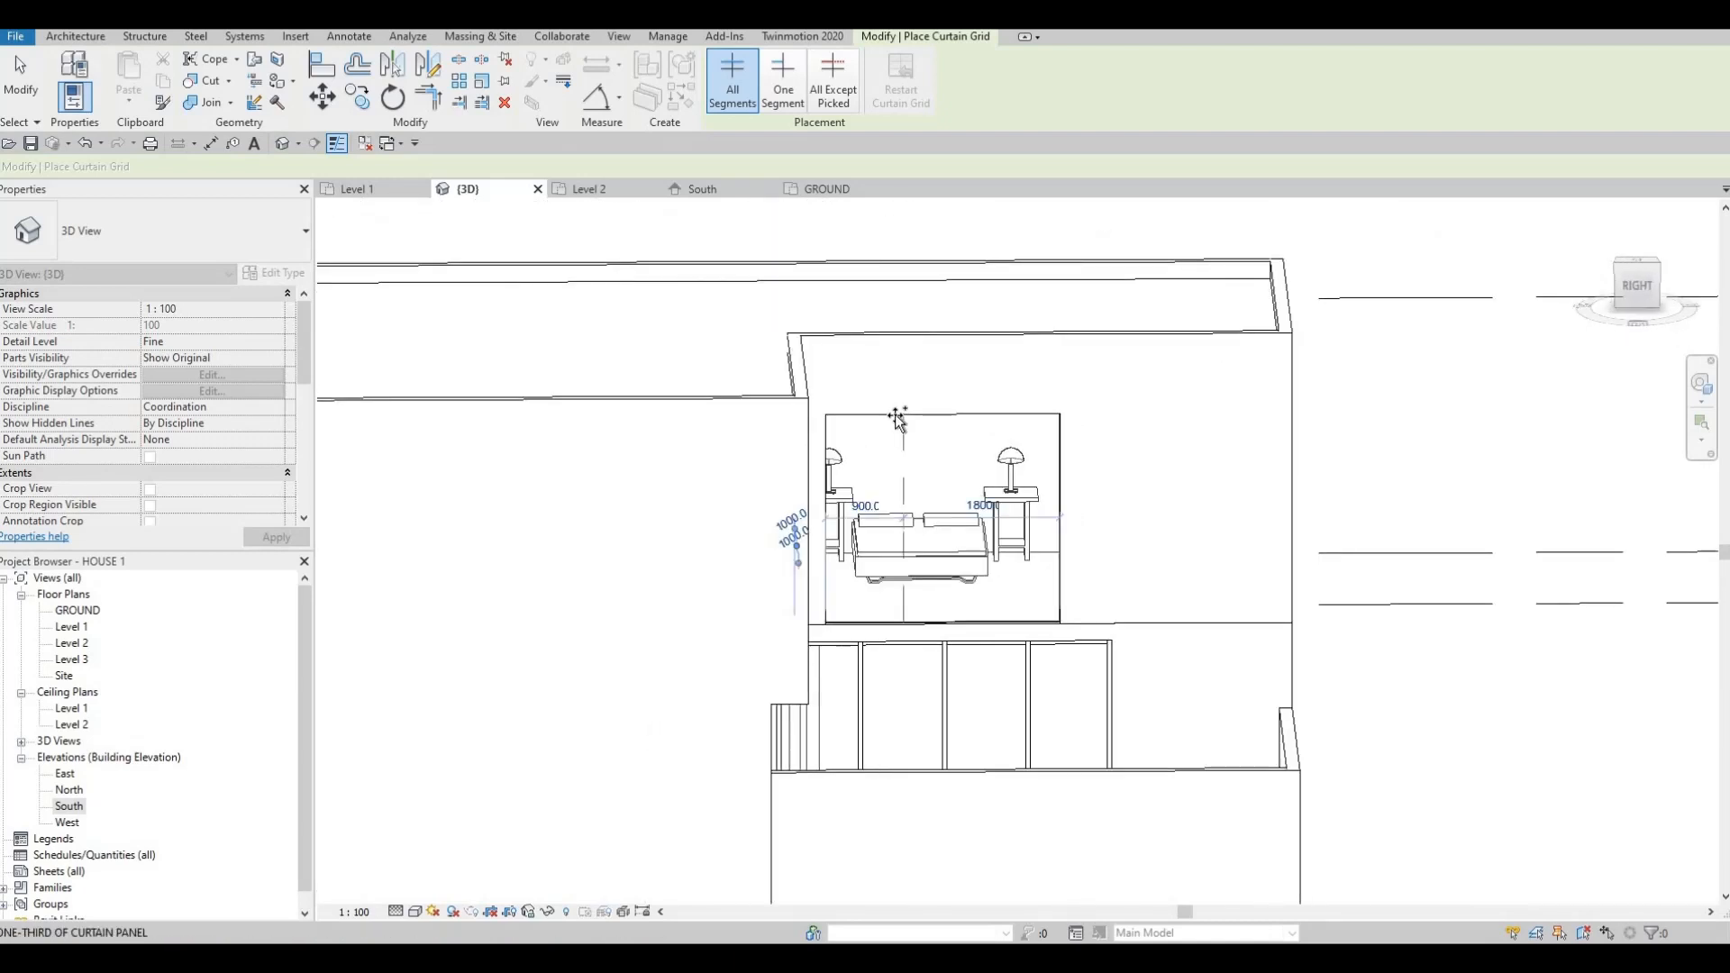
# - Divide the right-facing upper-floor window beside the inner corner into three 900 mm bays with vertical curtain grid lines
pyautogui.click(980, 420)
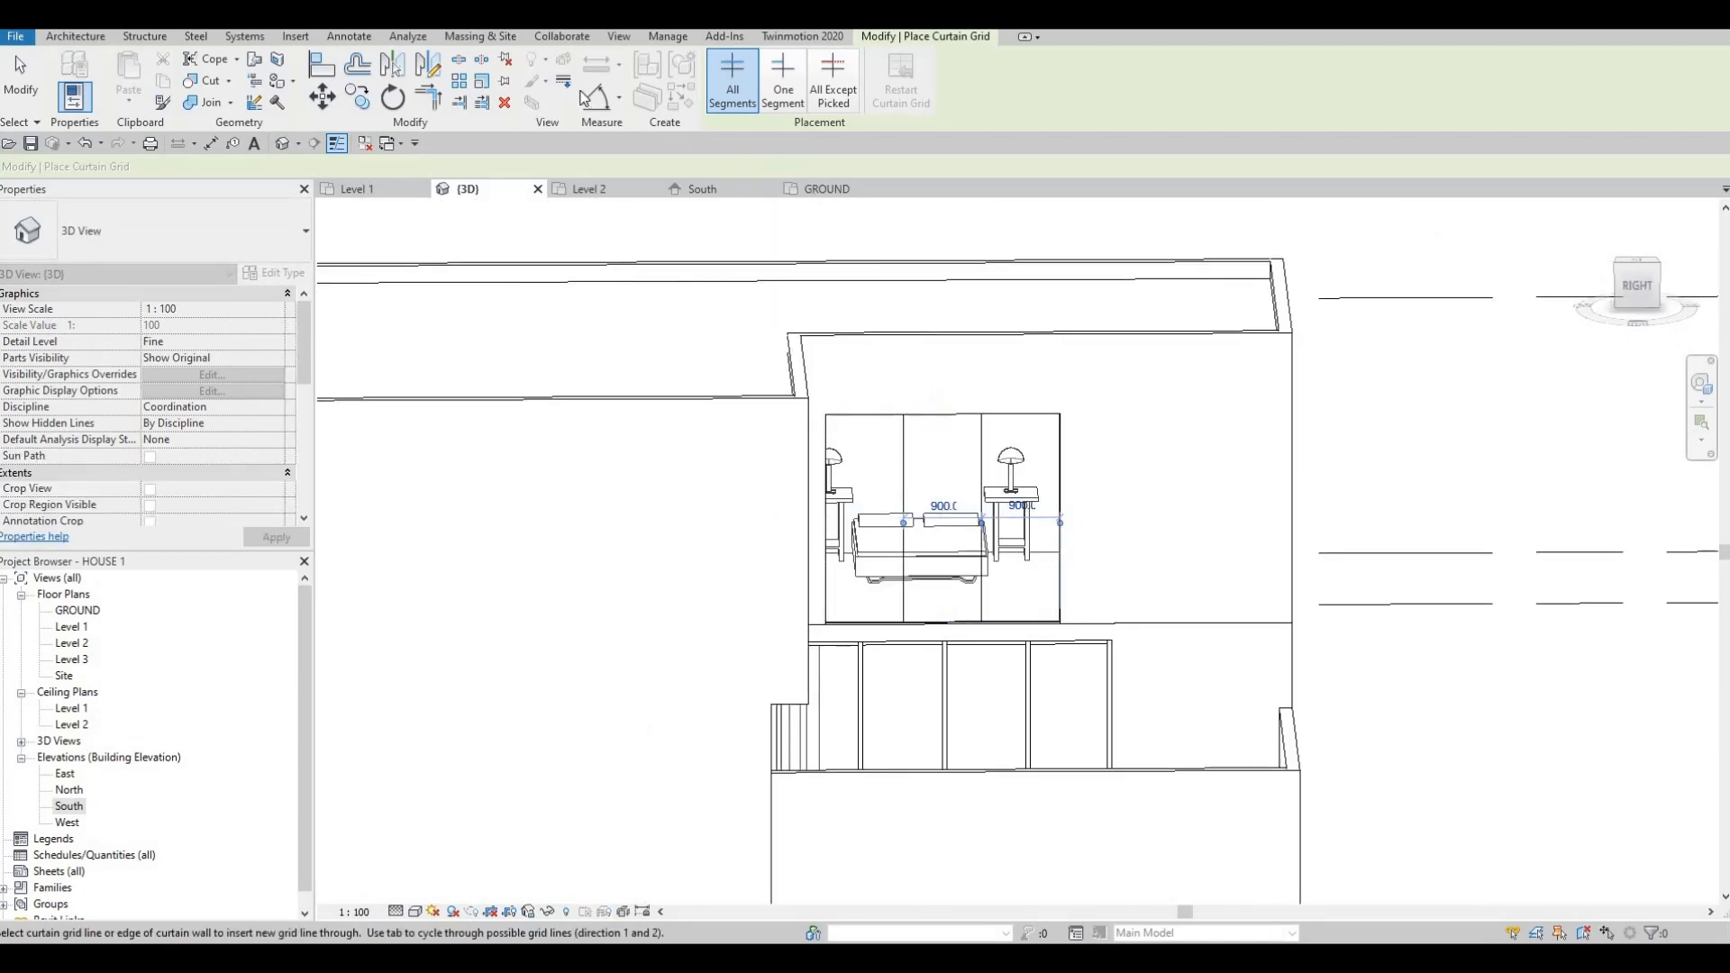
pyautogui.press('Escape')
pyautogui.press('Escape')
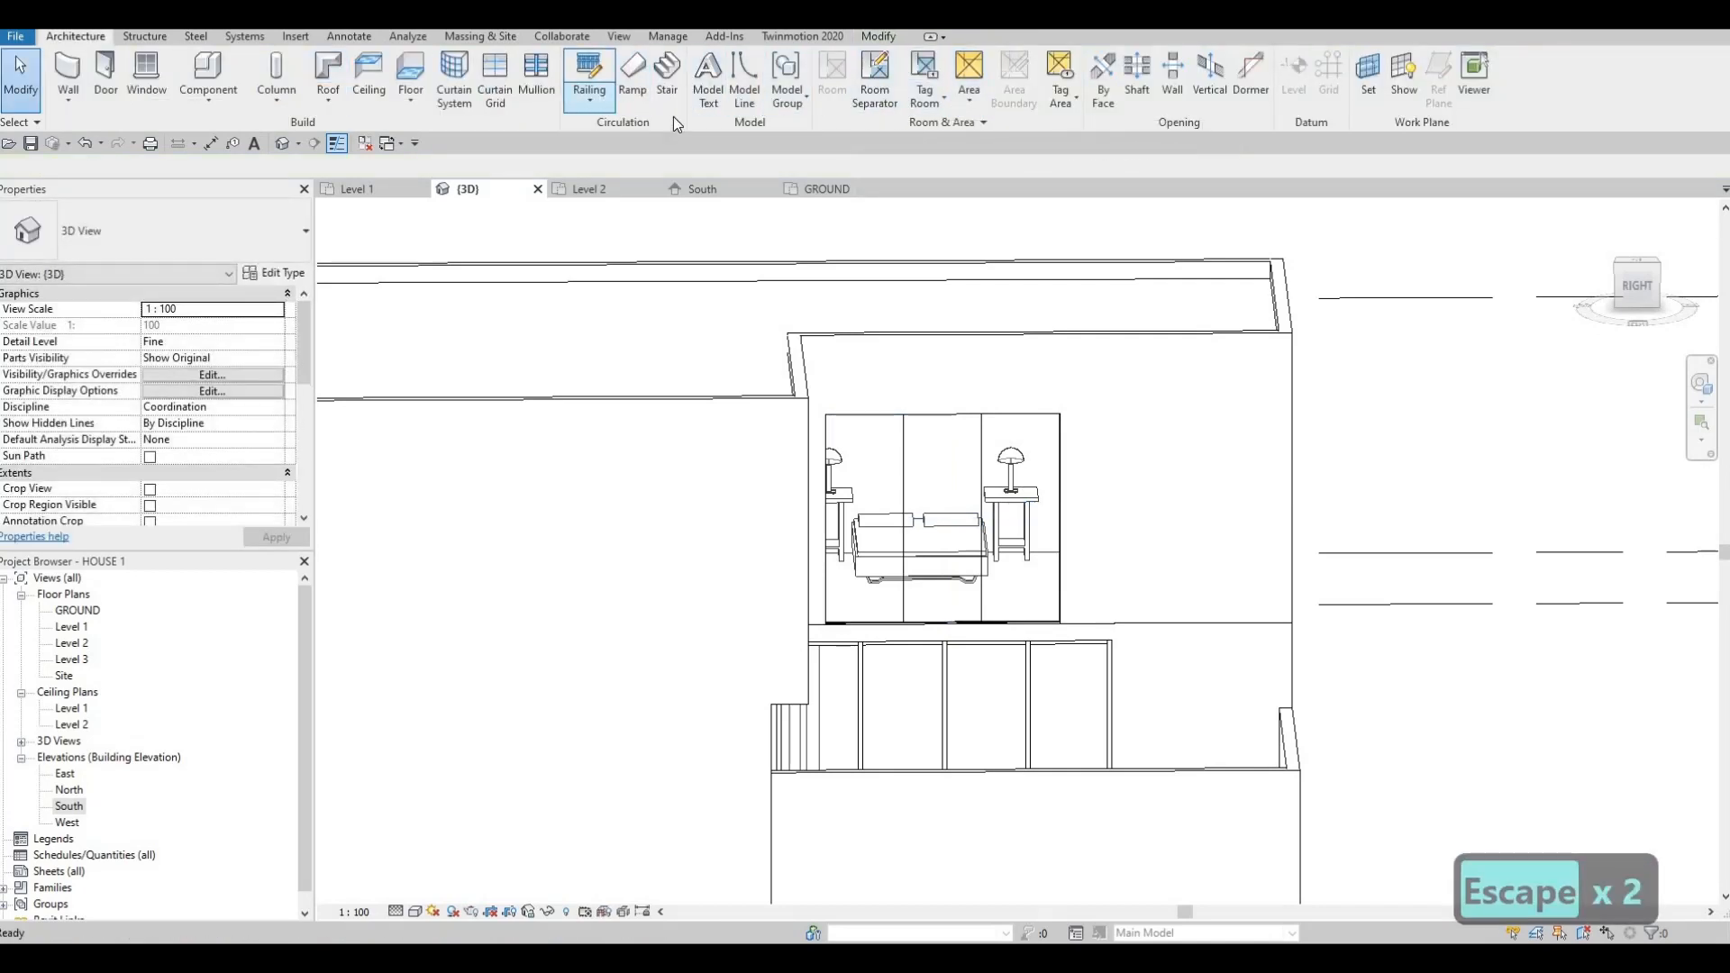
# - Fit 50mm x 65mm rectangular mullions to all grid lines of the two upper-floor windows meeting at the rear inner corner
pyautogui.click(536, 77)
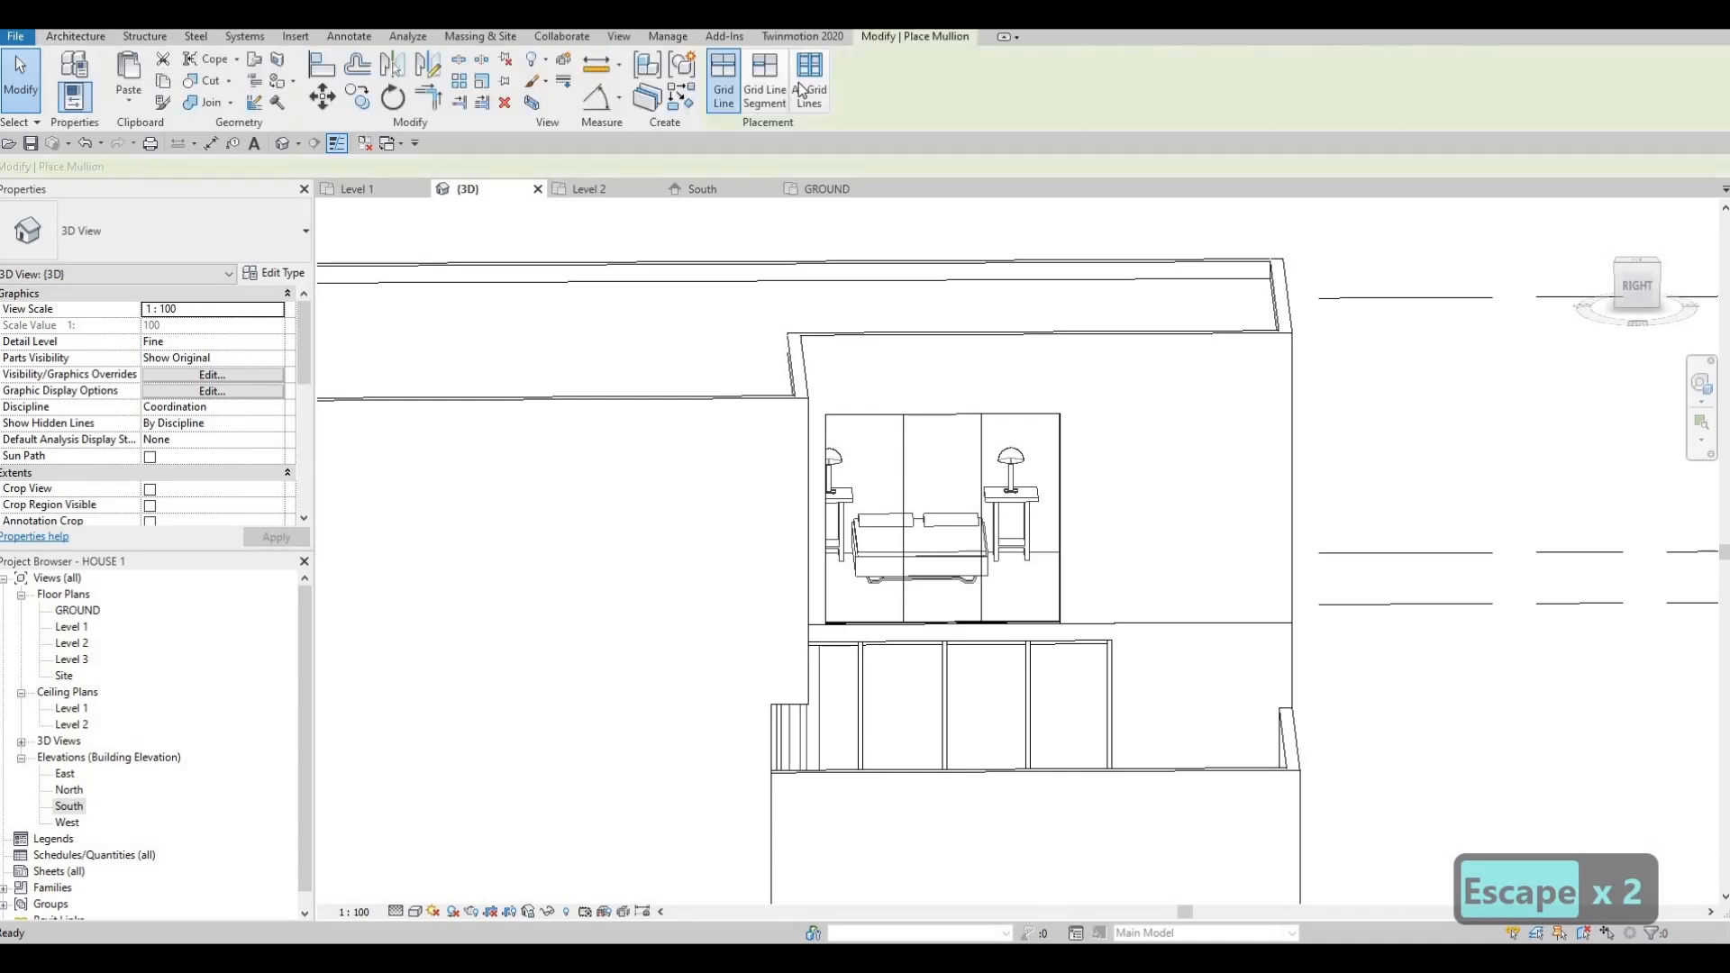
pyautogui.click(800, 84)
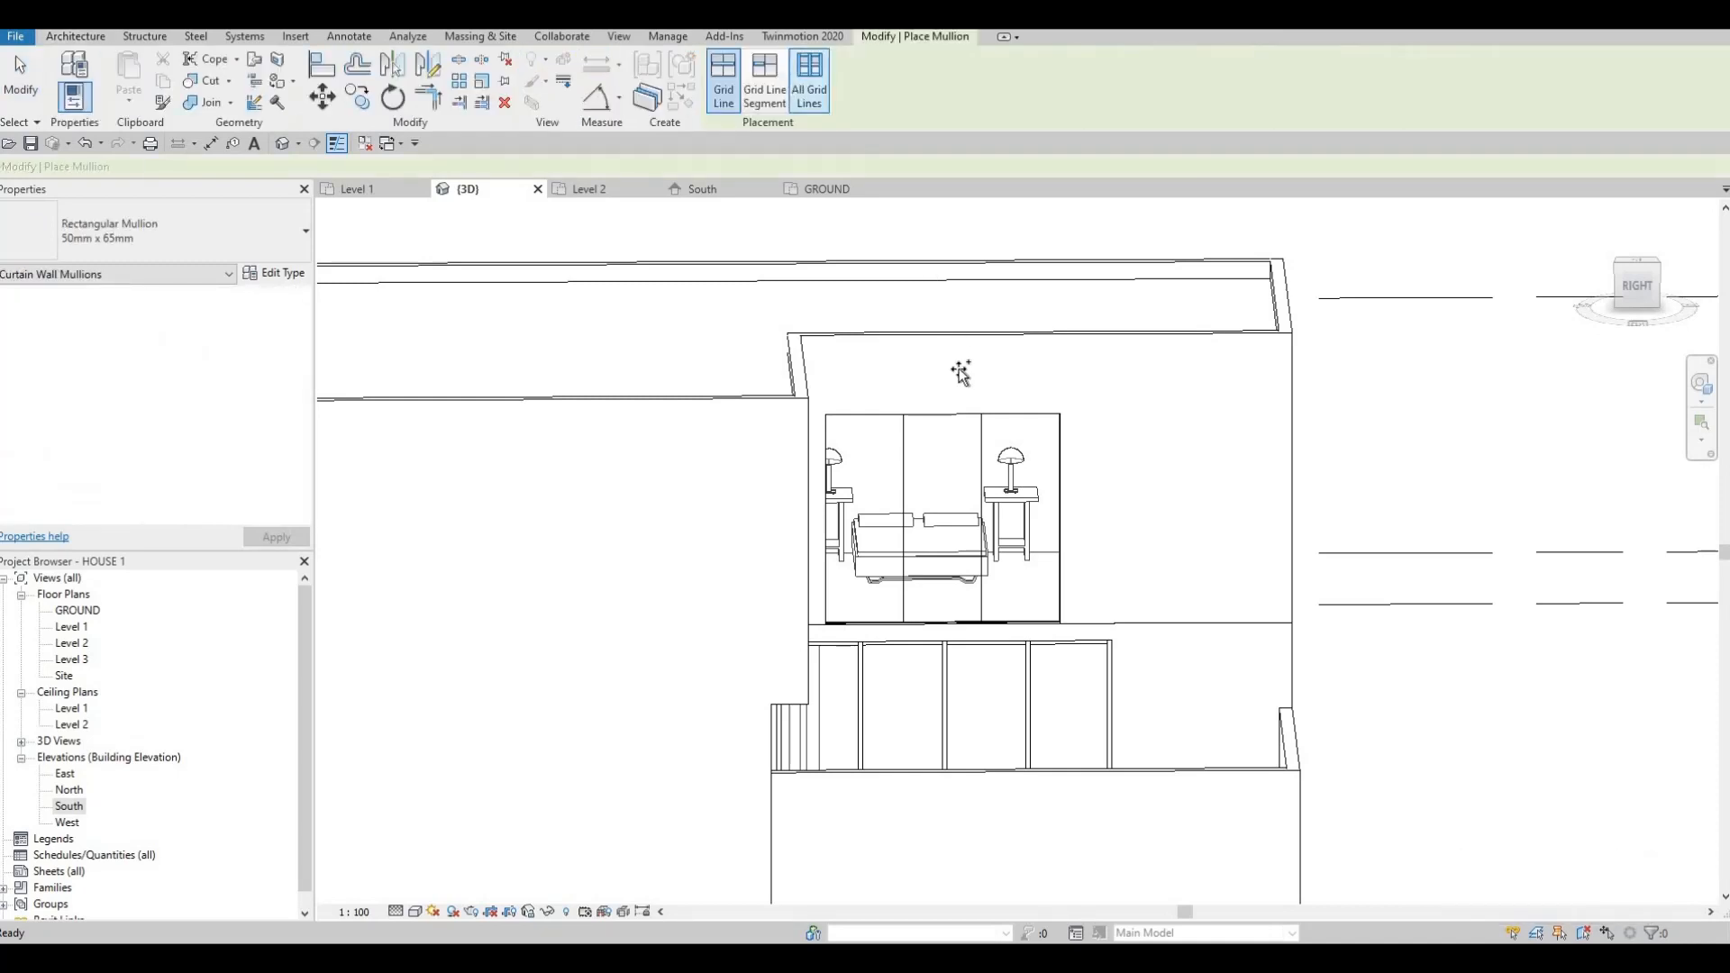
pyautogui.click(927, 415)
pyautogui.keyDown('shift'); pyautogui.moveTo(734, 485); pyautogui.dragTo(621, 532, button='middle'); pyautogui.keyUp('shift')
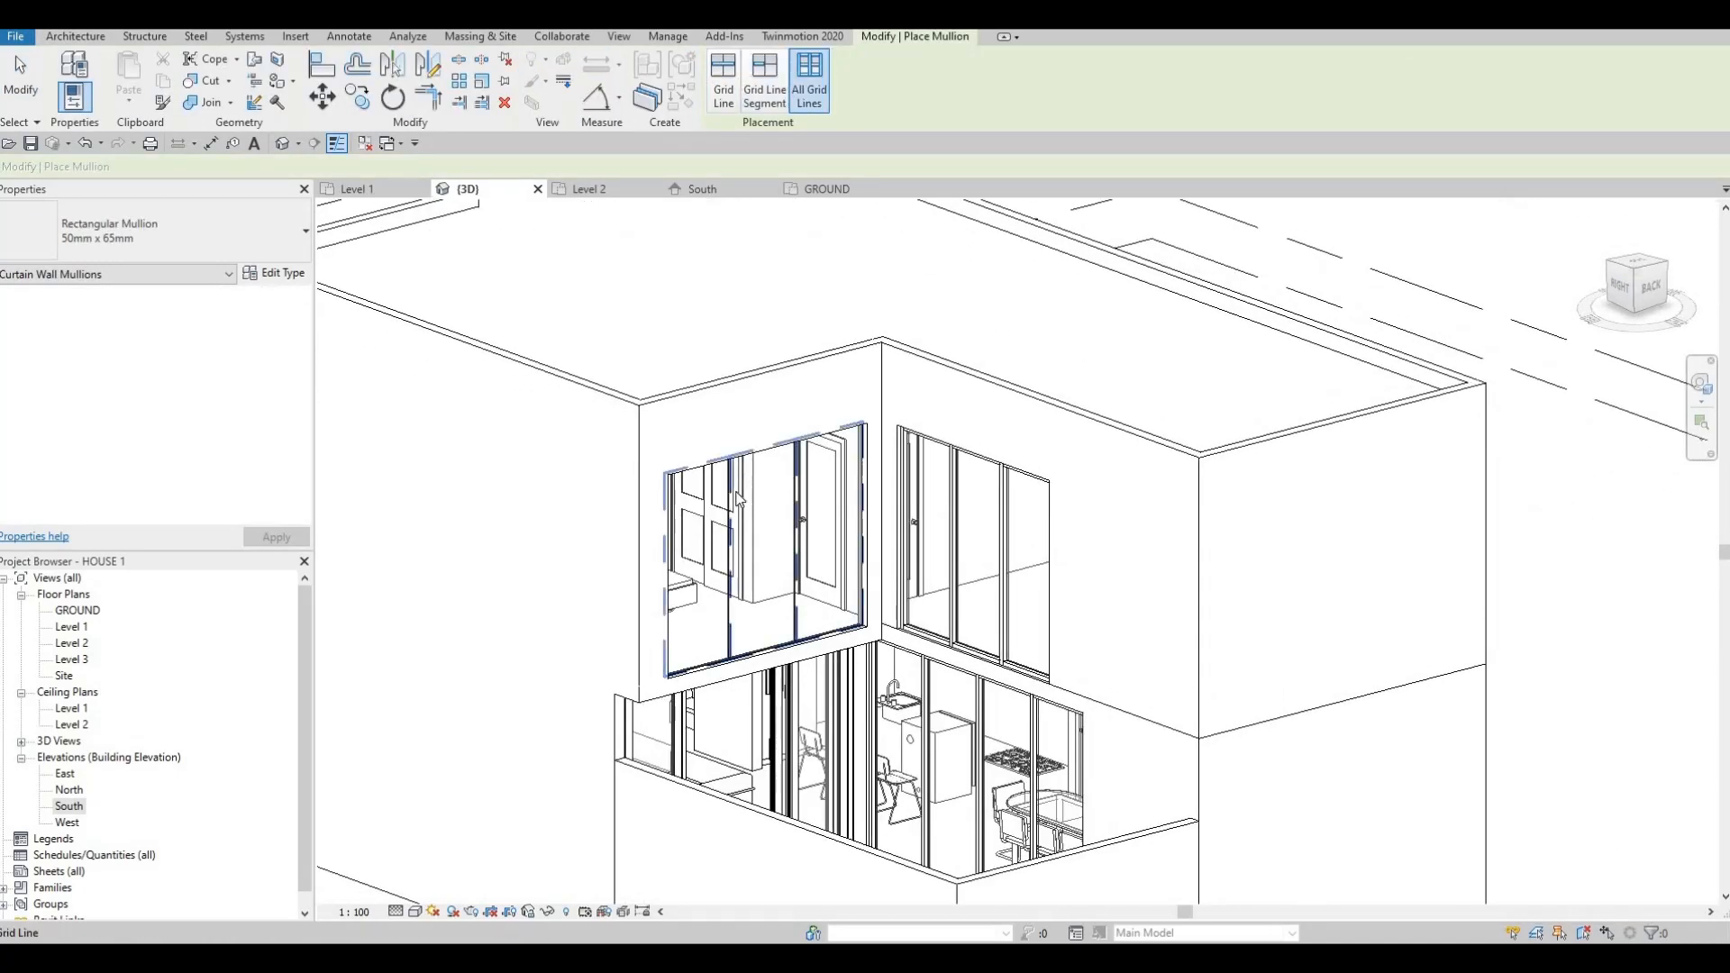
pyautogui.click(736, 492)
pyautogui.press('Escape')
# - Examine the house exterior from the rear around to the front, checking the windows and their mullions
pyautogui.scroll(-3, 754, 504)
pyautogui.keyDown('shift'); pyautogui.moveTo(784, 657); pyautogui.dragTo(987, 530, button='middle'); pyautogui.keyUp('shift')
pyautogui.keyDown('shift'); pyautogui.moveTo(942, 650); pyautogui.dragTo(781, 595, button='middle'); pyautogui.keyUp('shift')
pyautogui.scroll(1, 873, 675)
pyautogui.moveTo(865, 703); pyautogui.dragTo(1036, 657, button='middle')
pyautogui.scroll(-1, 917, 626)
pyautogui.keyDown('shift'); pyautogui.moveTo(917, 627); pyautogui.dragTo(1054, 700, button='middle'); pyautogui.keyUp('shift')
pyautogui.scroll(1, 1001, 709)
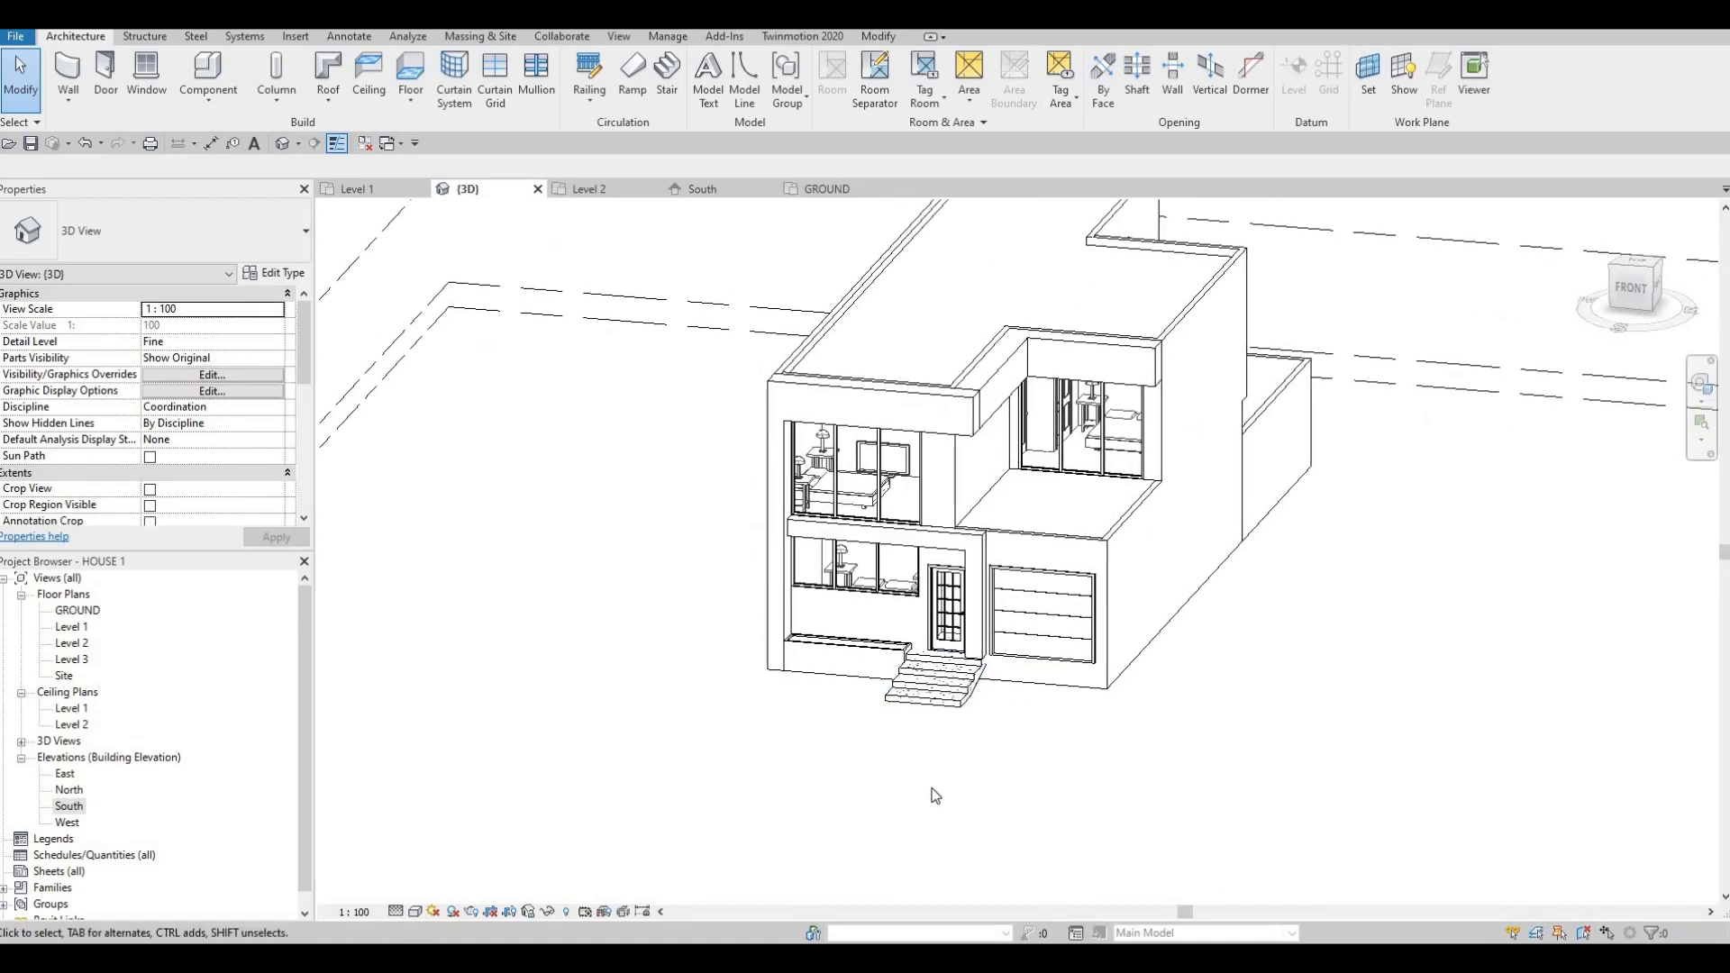